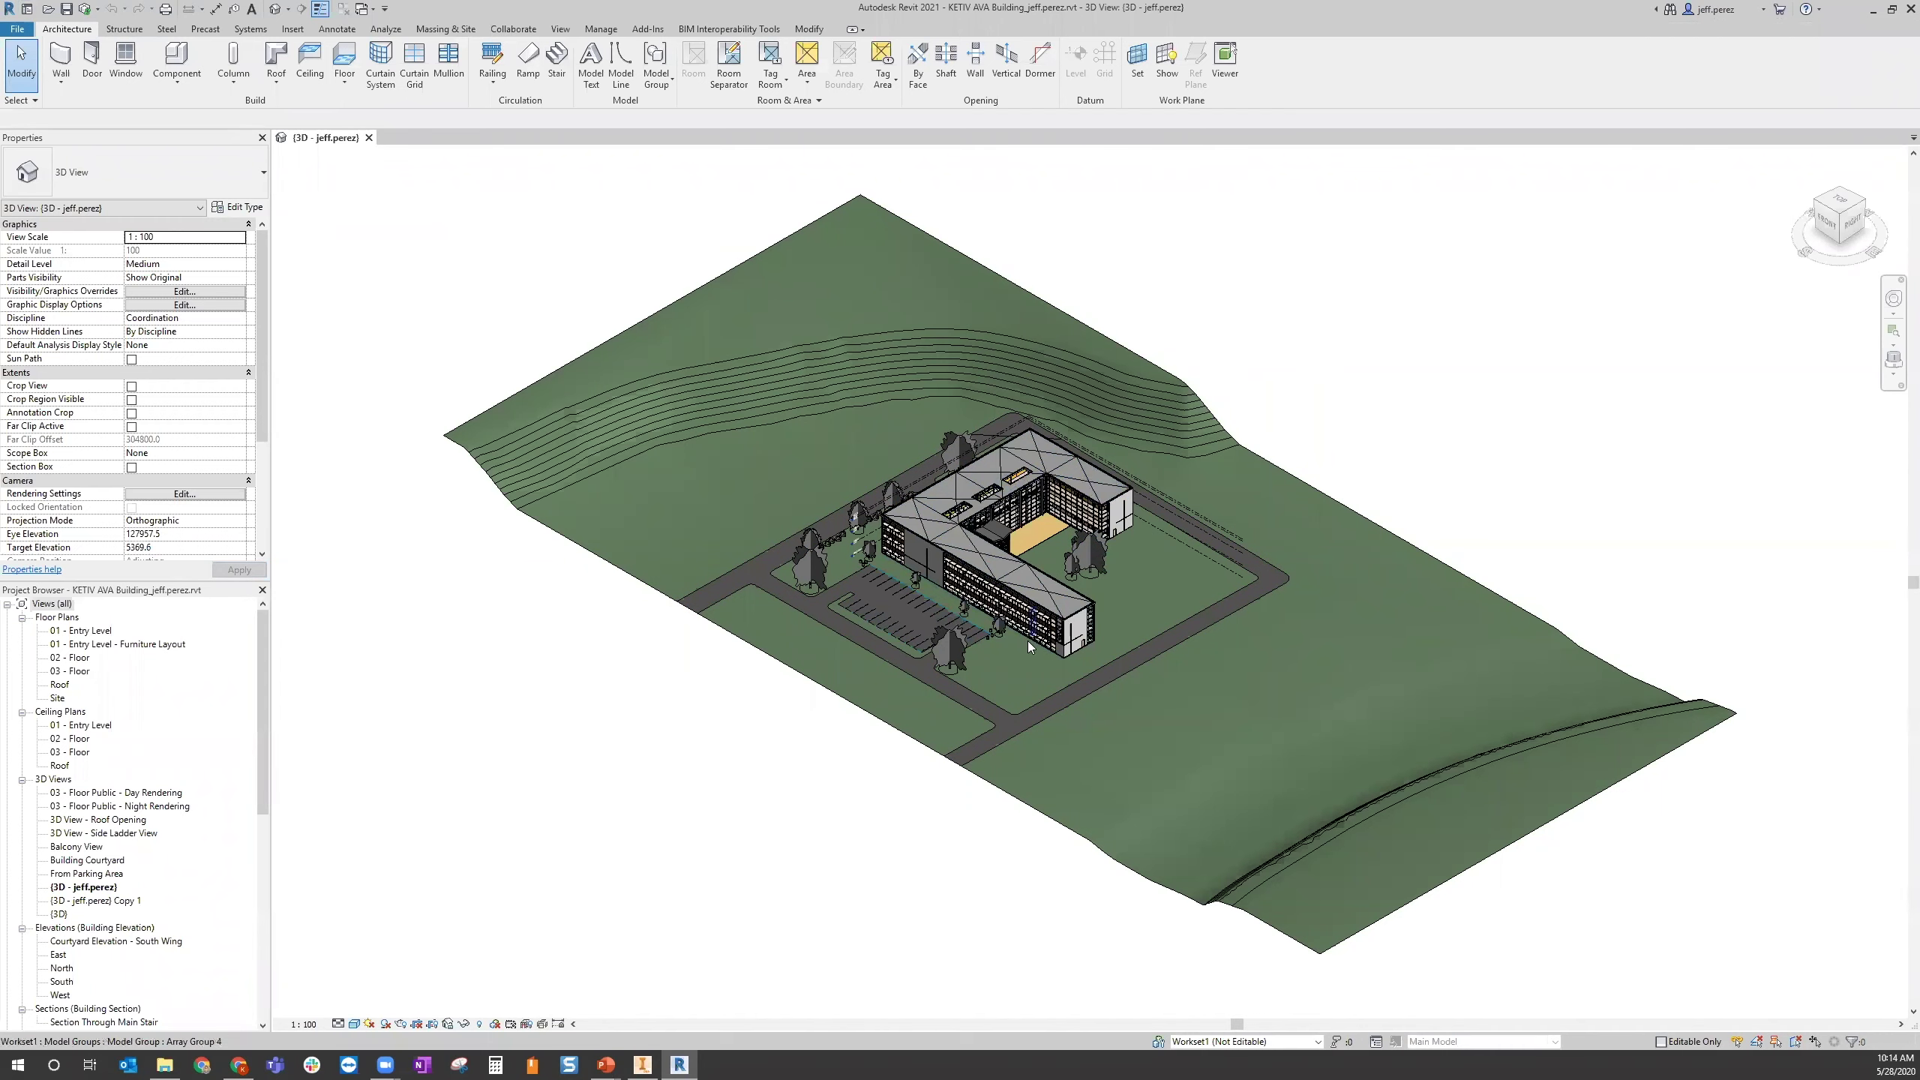
Examine the building and its surrounding site in the 3D view
{"action": "scroll", "coordinate": [1028, 640], "scroll_direction": "up", "scroll_amount": 2}
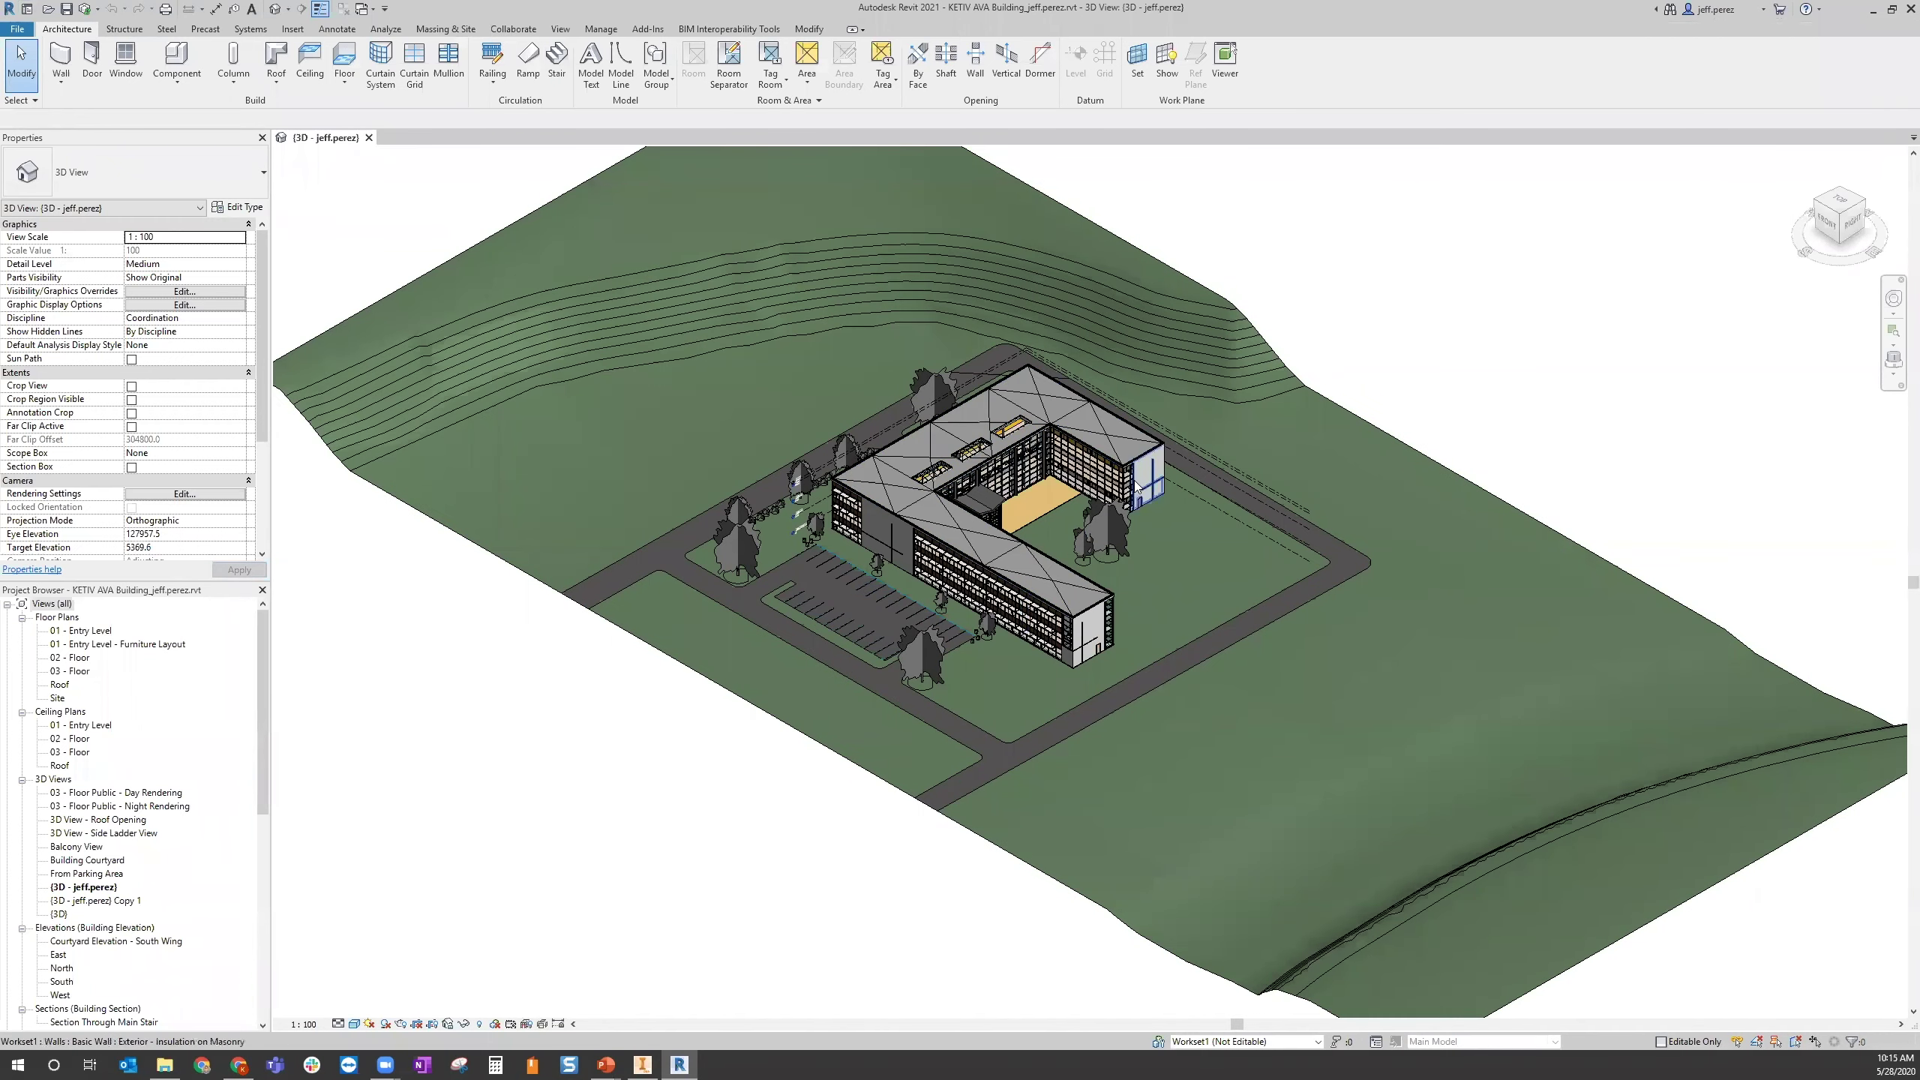
{"action": "scroll", "coordinate": [1136, 487], "scroll_direction": "up", "scroll_amount": 3}
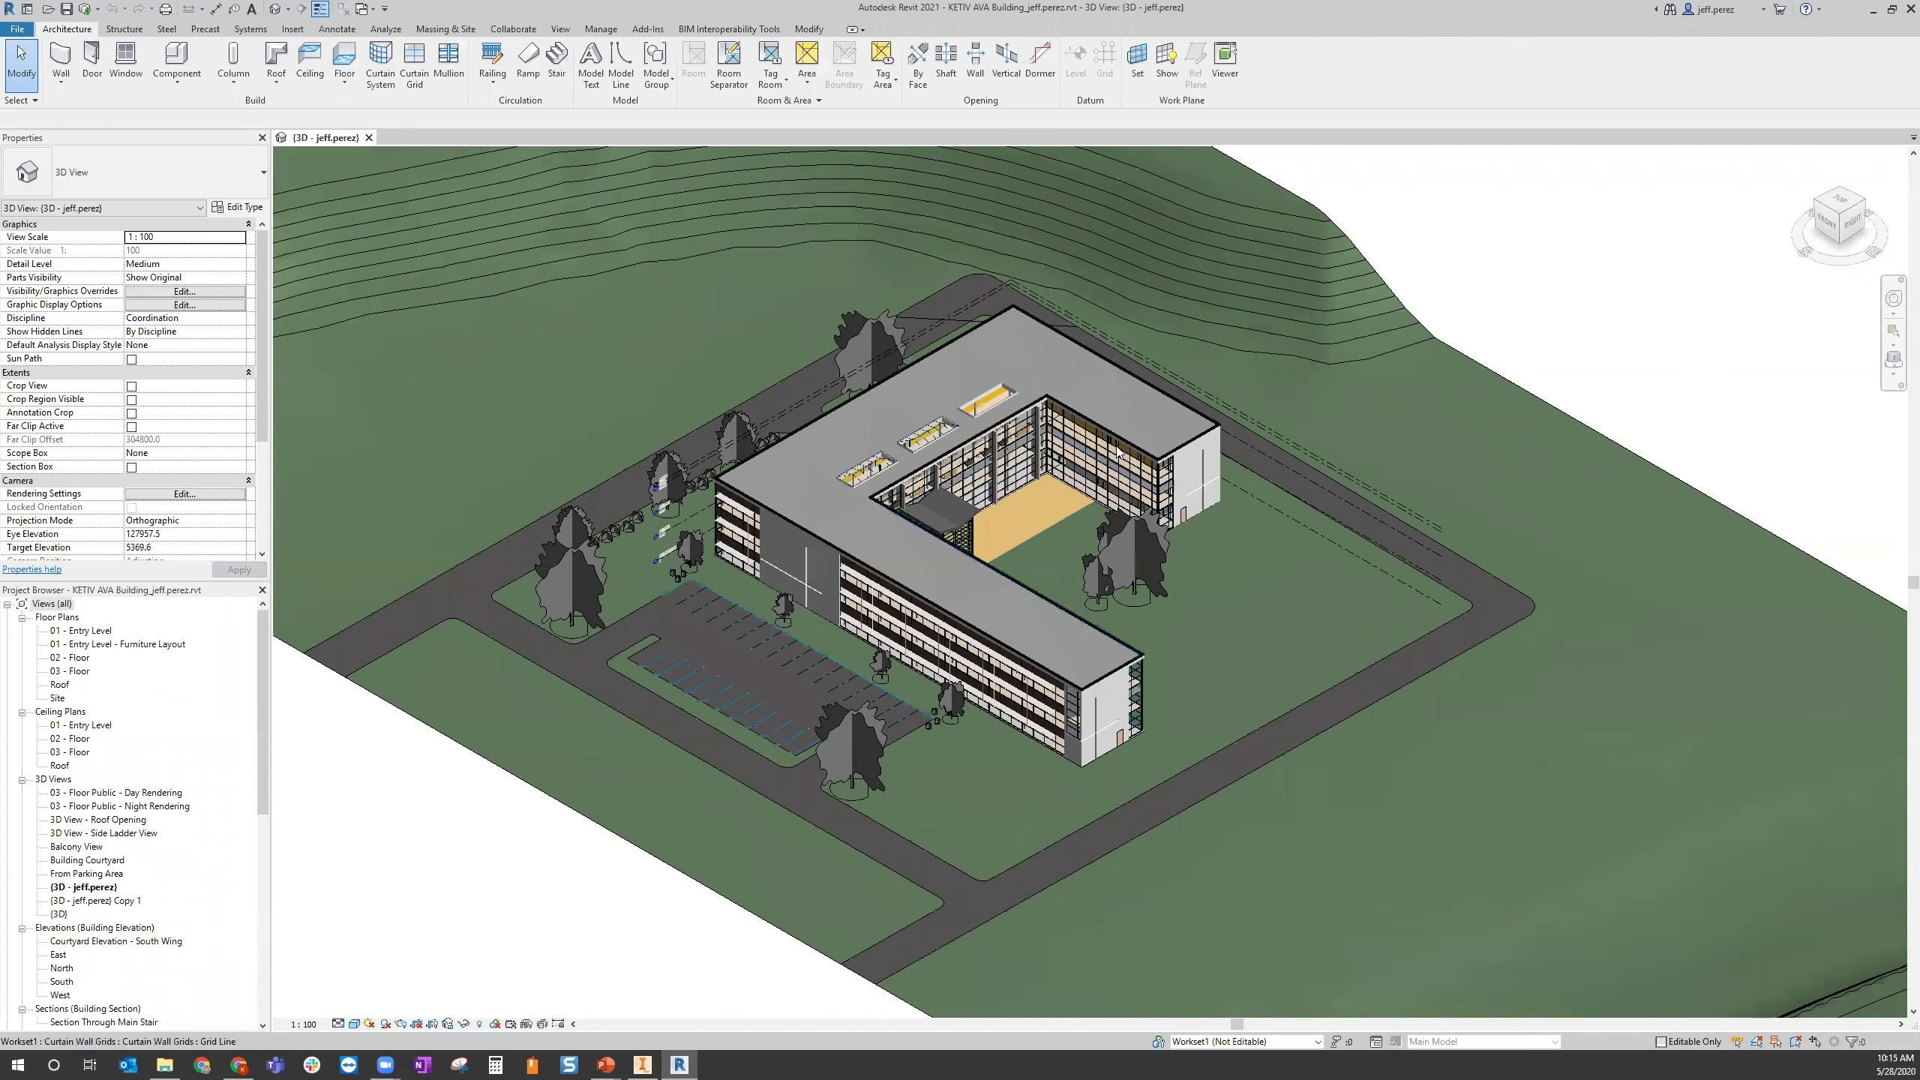
{"action": "middle_click_drag", "start_coordinate": [1119, 452], "coordinate": [1082, 568]}
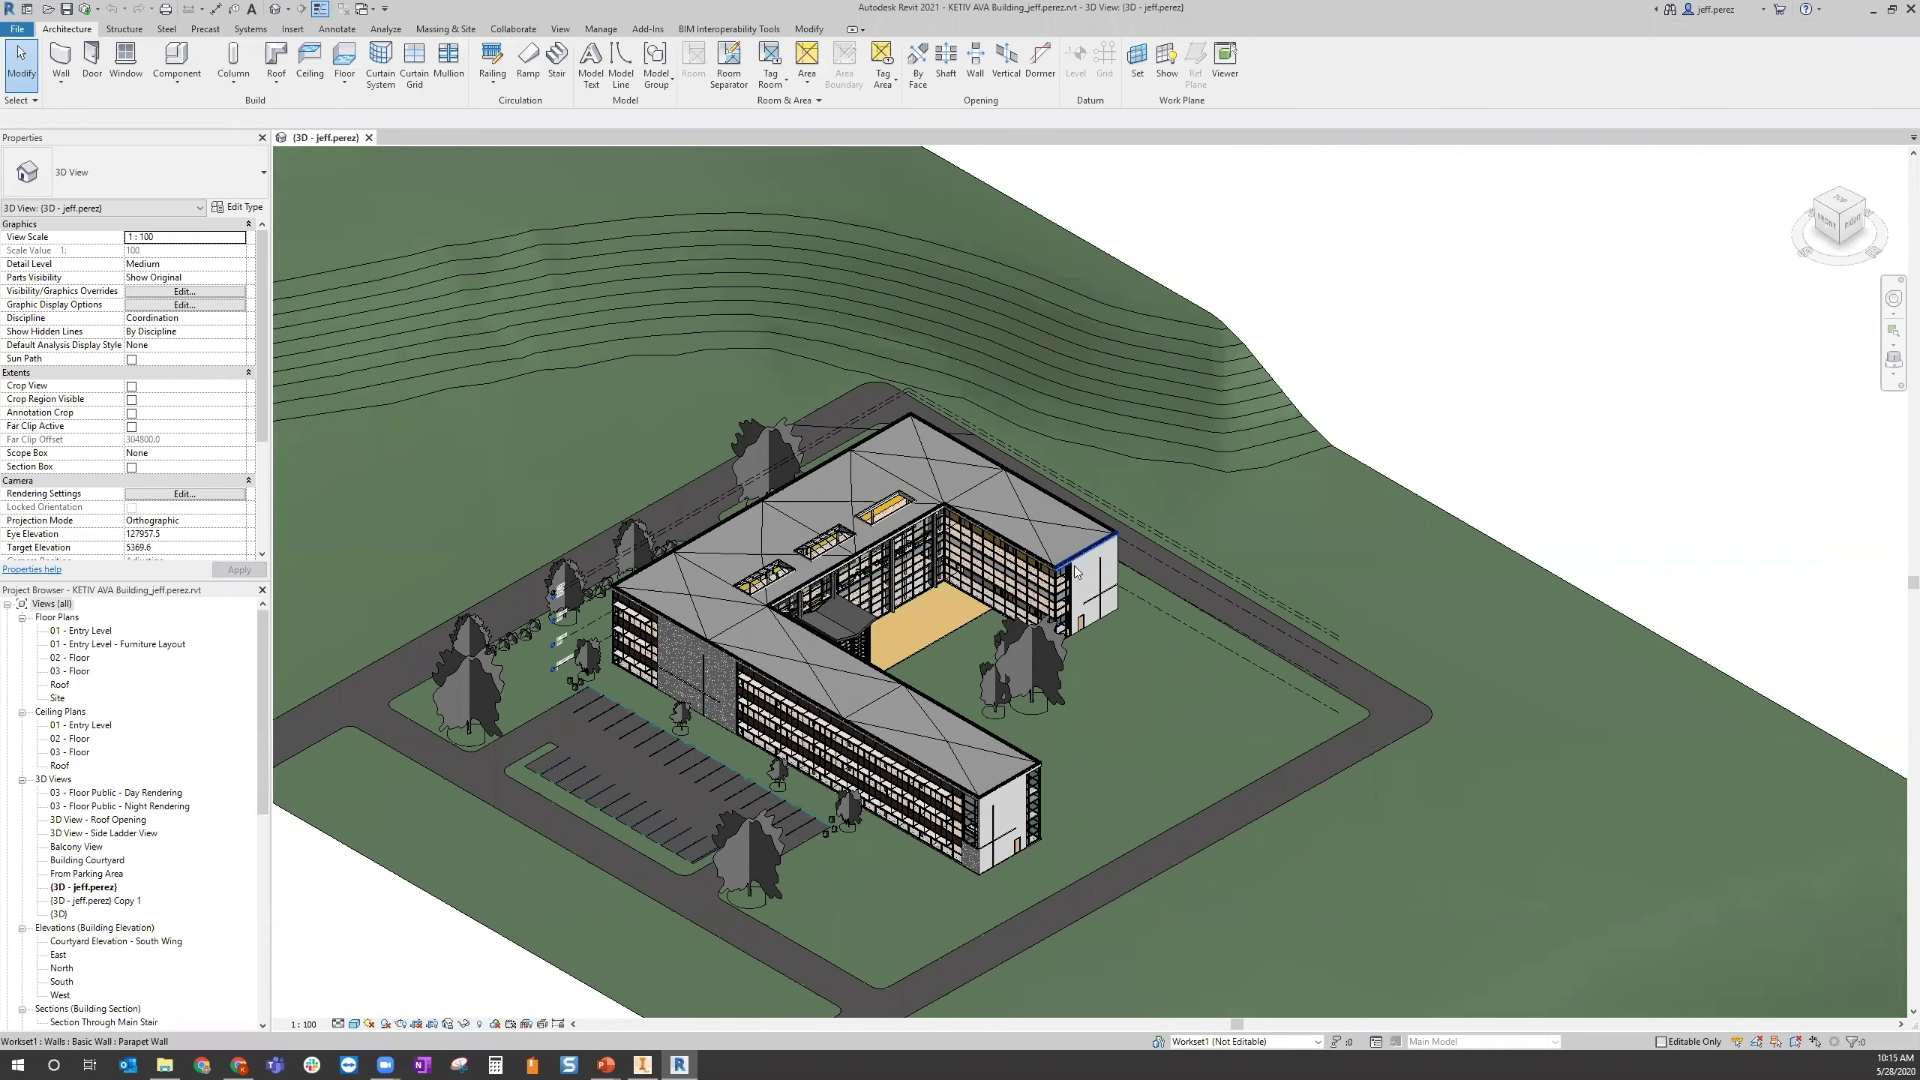
{"action": "mouse_move", "coordinate": [1108, 461]}
{"action": "middle_mouse_down"}
{"action": "mouse_move", "coordinate": [1143, 414]}
{"action": "mouse_move", "coordinate": [1090, 476]}
{"action": "middle_mouse_up"}
{"action": "scroll", "coordinate": [1143, 415], "scroll_direction": "down", "scroll_amount": 1}
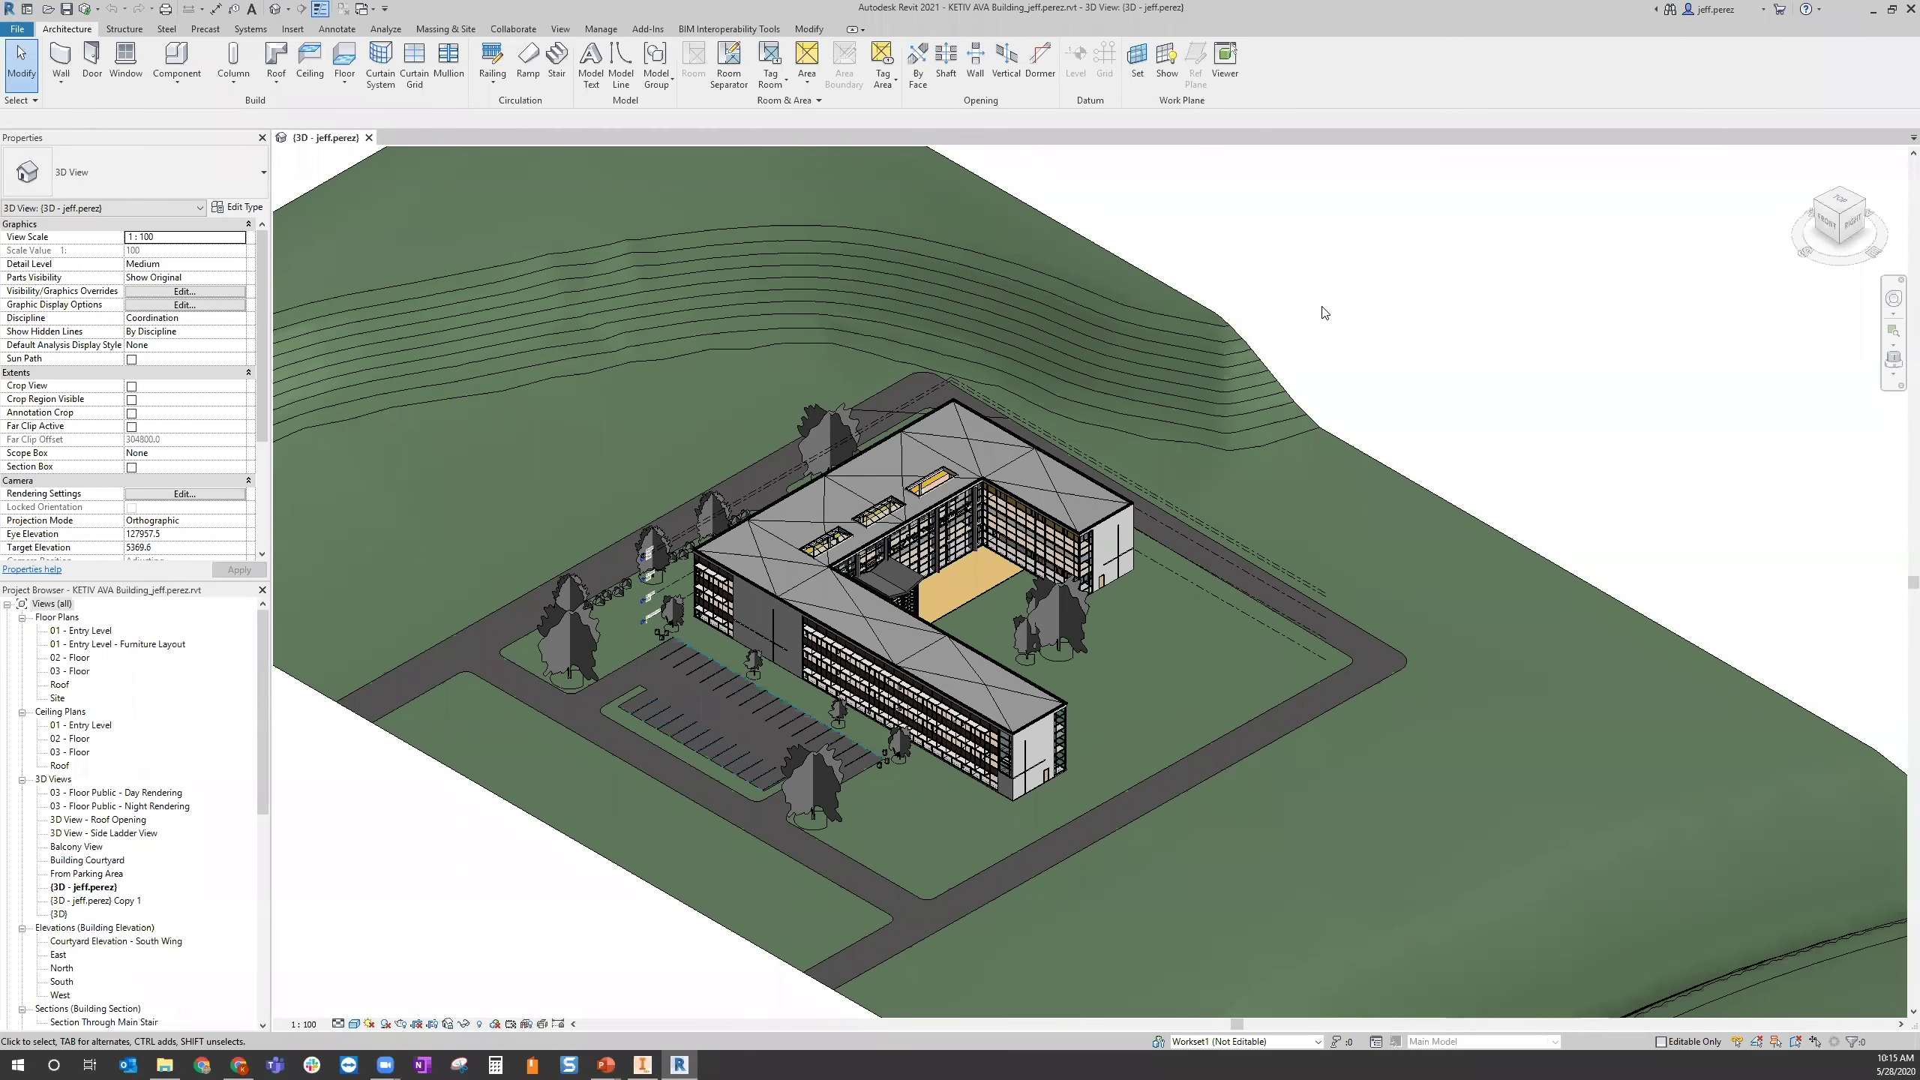
{"action": "middle_click_drag", "start_coordinate": [1319, 333], "coordinate": [1367, 301]}
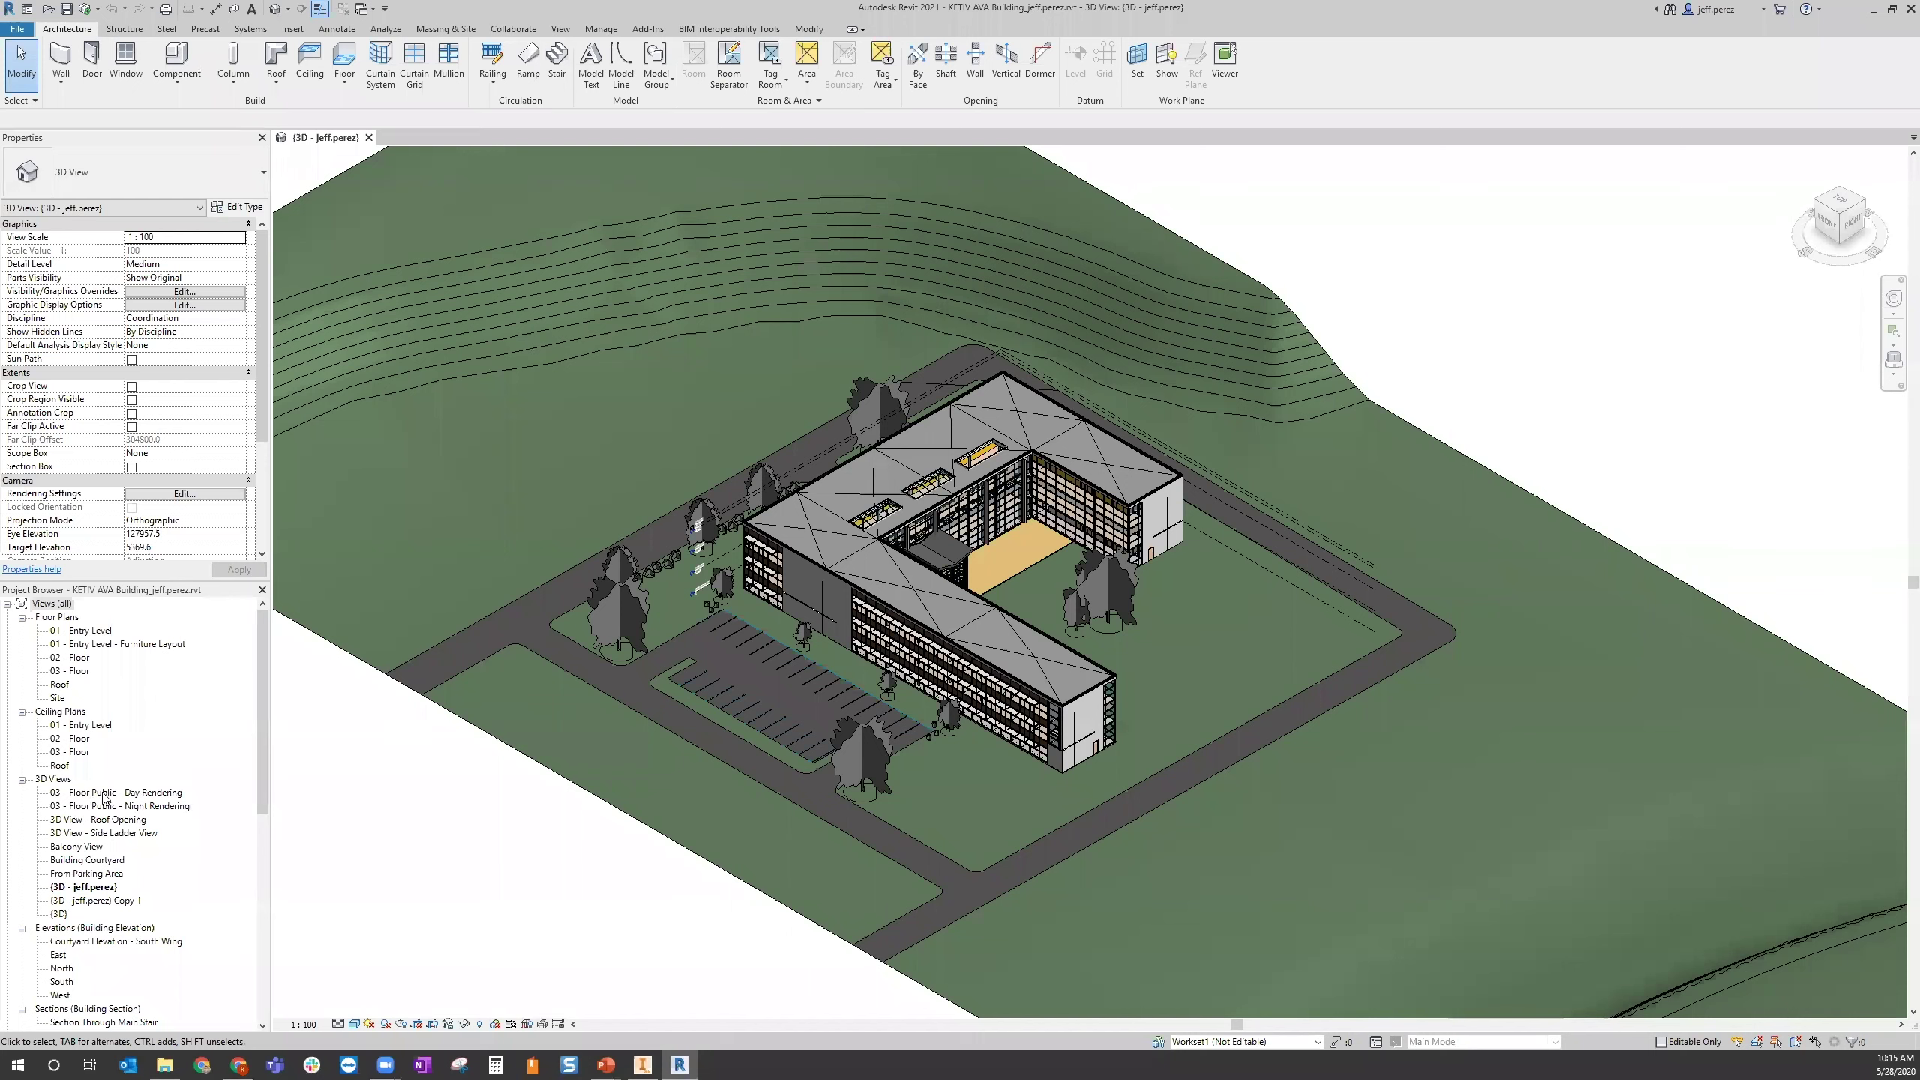
Examine the row of skylight openings in the roof beside the courtyard, comparing the glazed ones with the unglazed one
{"action": "scroll", "coordinate": [948, 467], "scroll_direction": "up", "scroll_amount": 4}
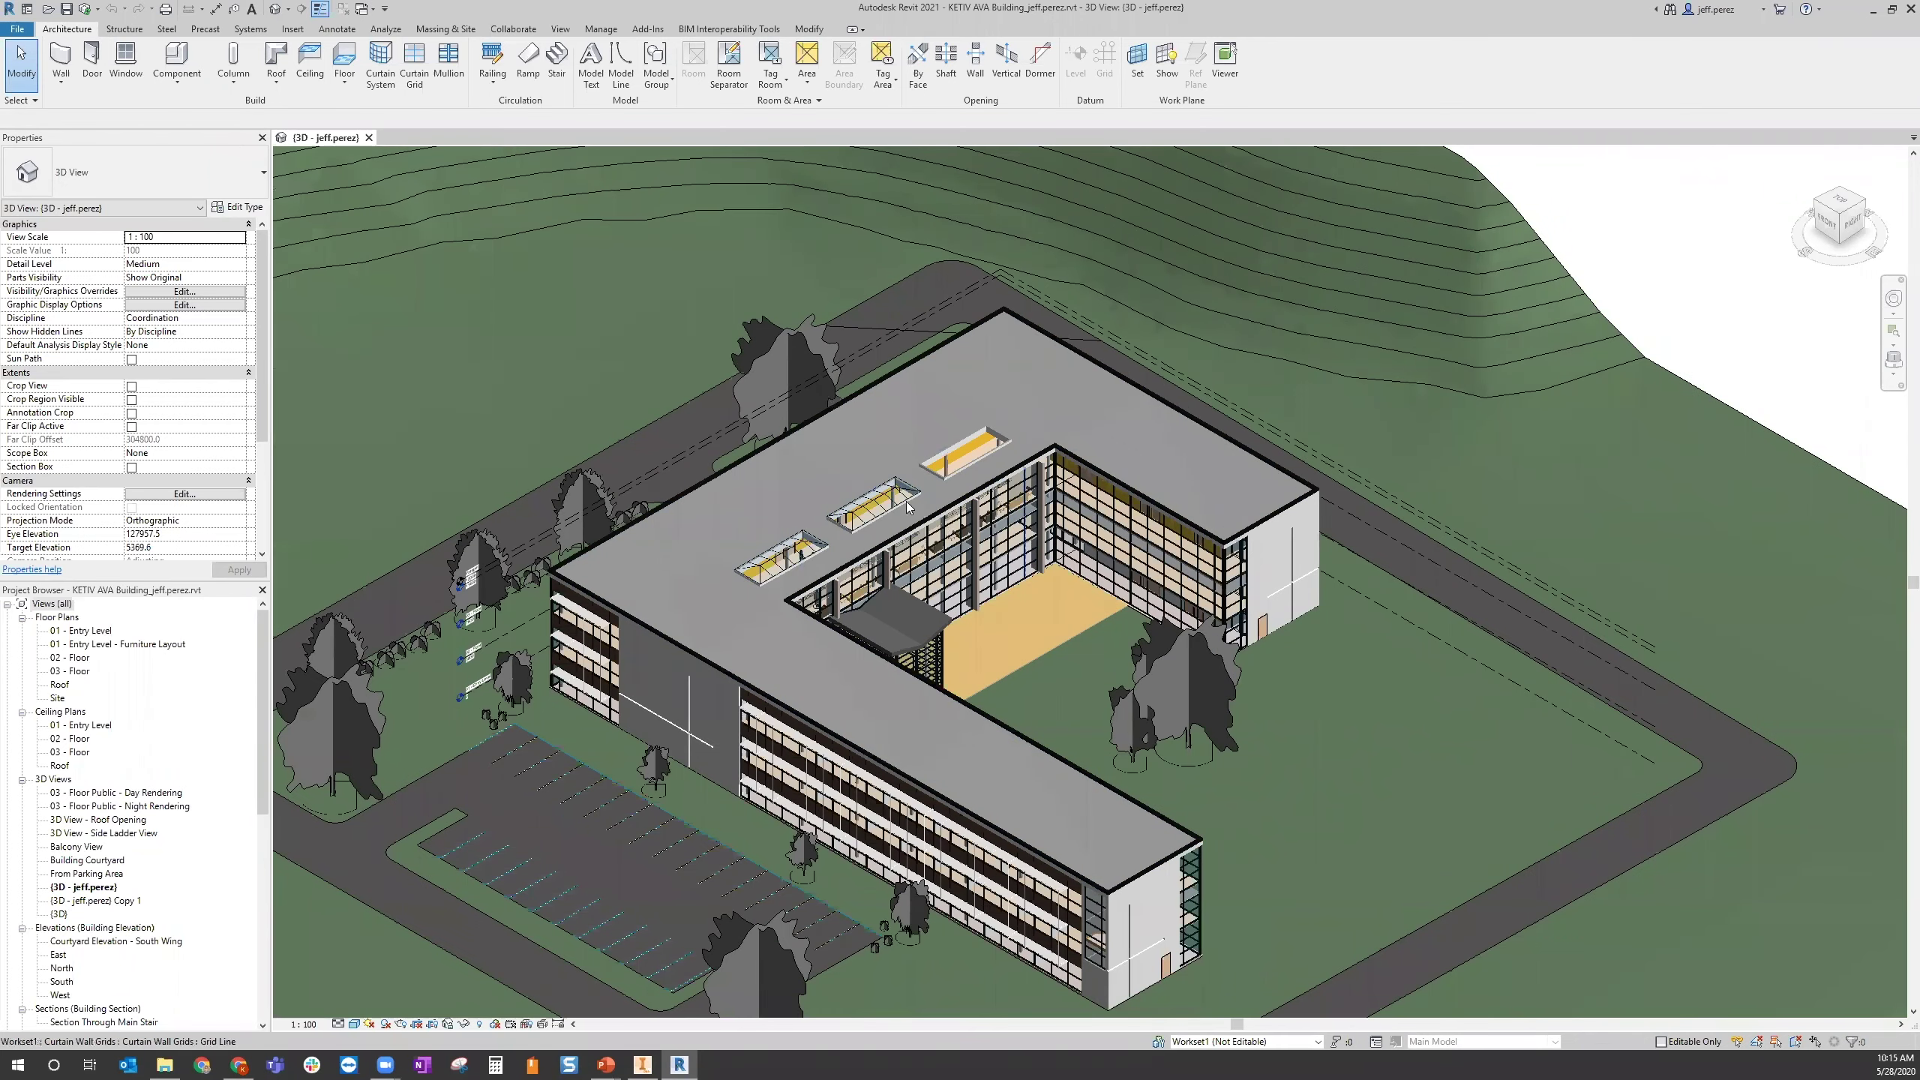
{"action": "scroll", "coordinate": [906, 502], "scroll_direction": "up", "scroll_amount": 3}
{"action": "scroll", "coordinate": [729, 572], "scroll_direction": "up", "scroll_amount": 3}
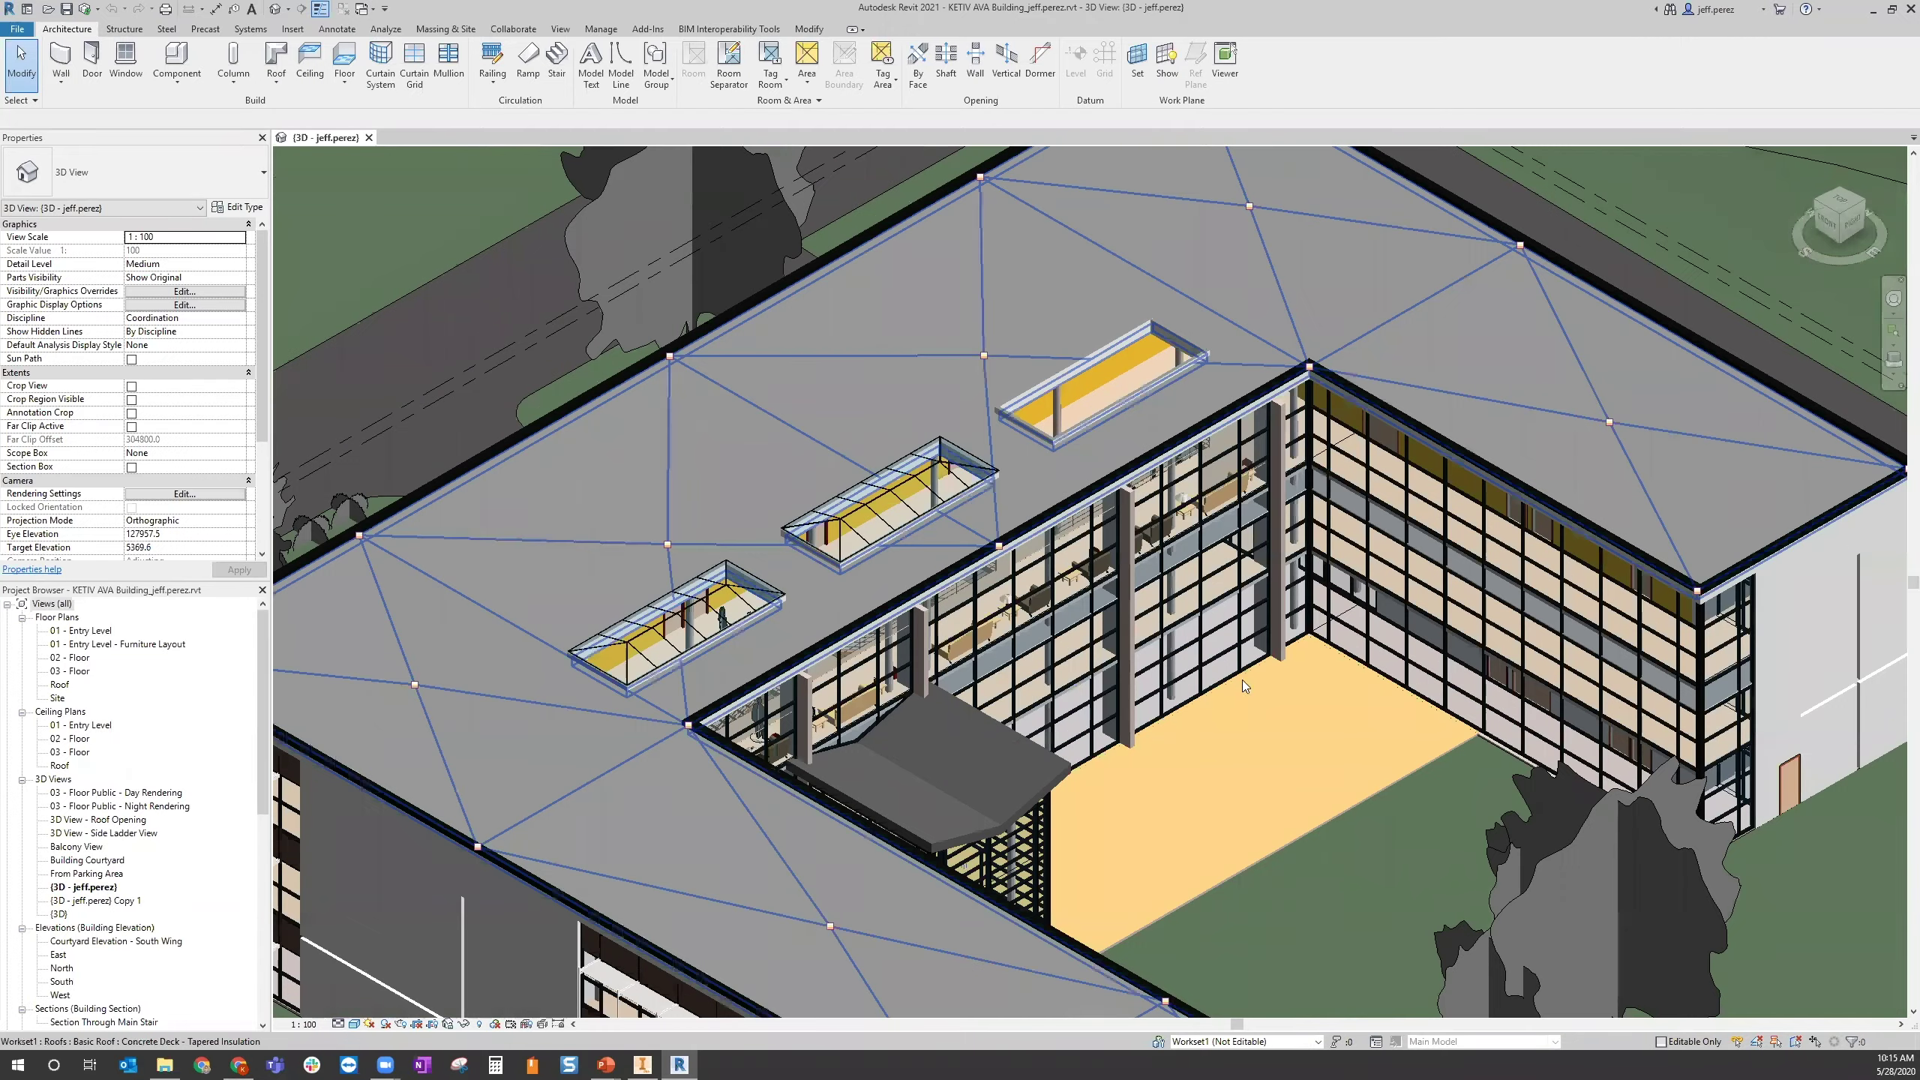
{"action": "scroll", "coordinate": [1059, 528], "scroll_direction": "down", "scroll_amount": 3}
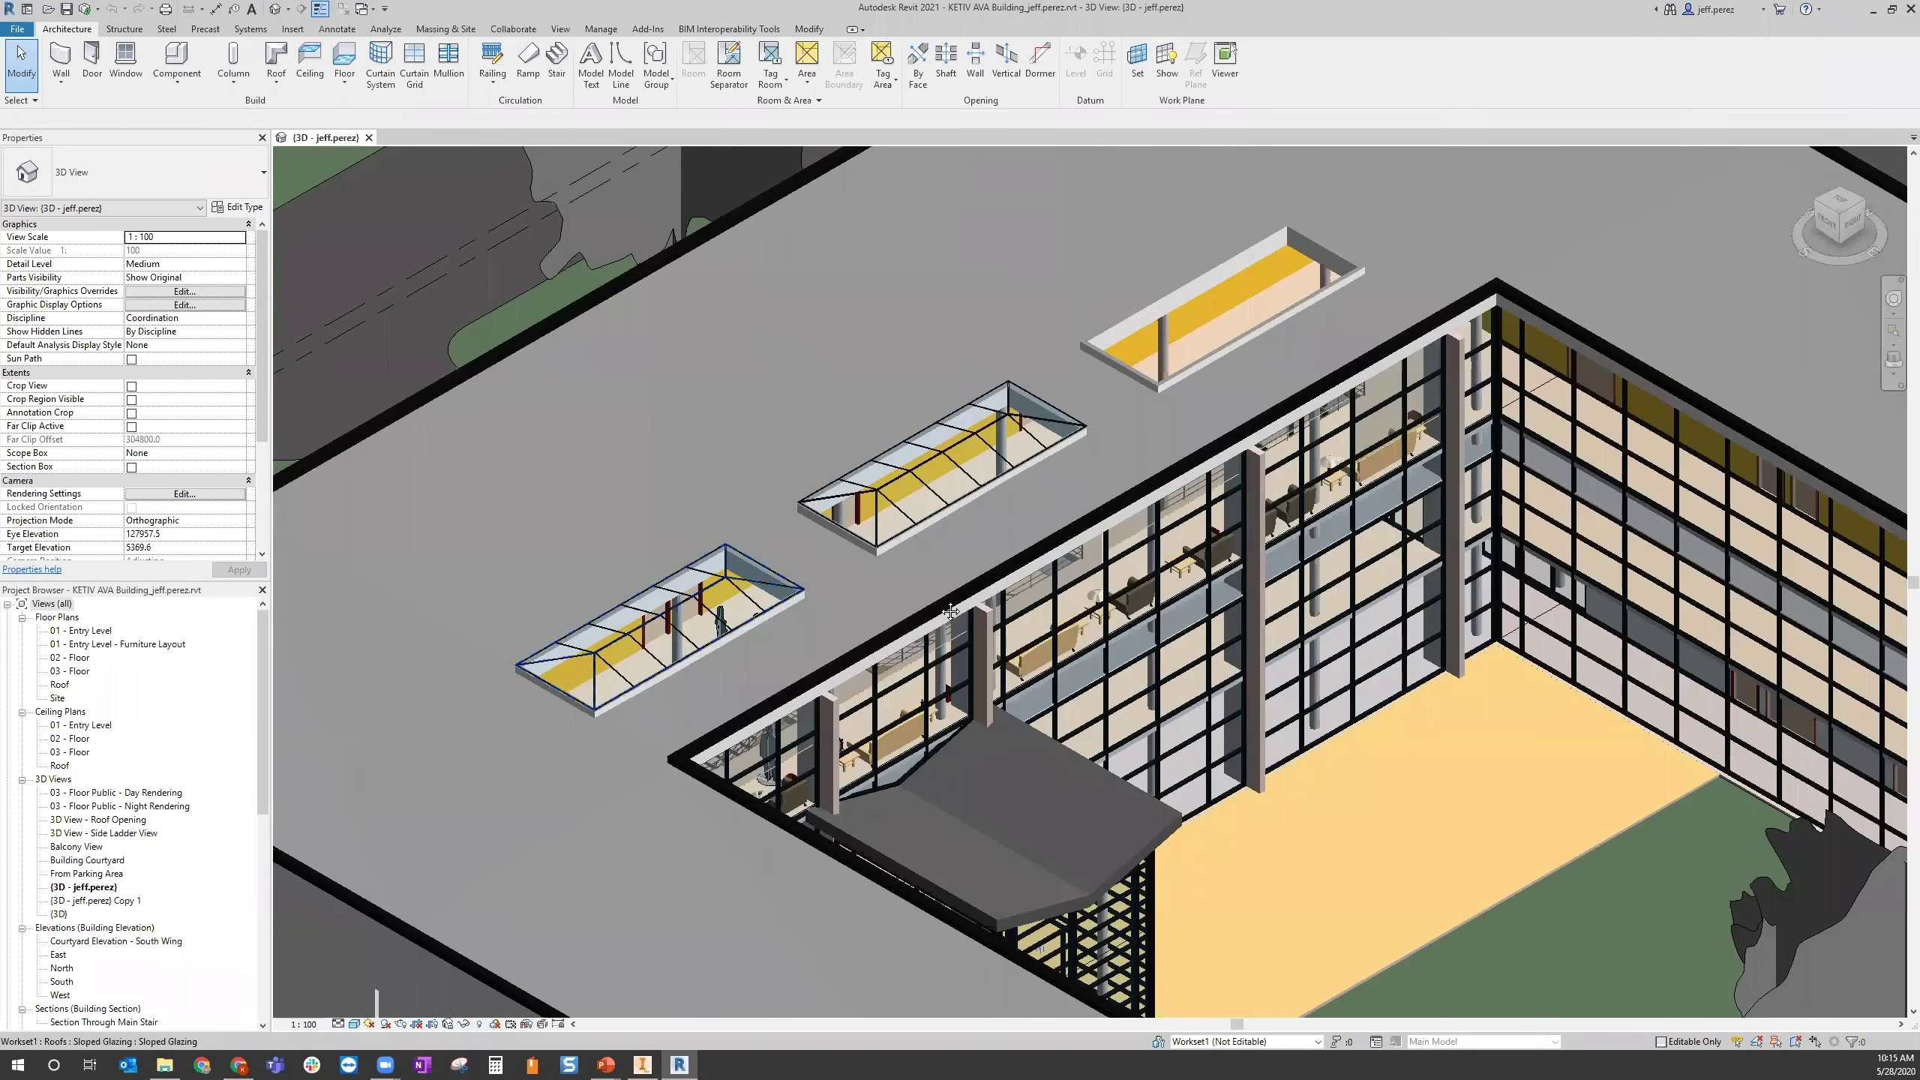
{"action": "scroll", "coordinate": [781, 625], "scroll_direction": "up", "scroll_amount": 4}
{"action": "scroll", "coordinate": [844, 543], "scroll_direction": "up", "scroll_amount": 1}
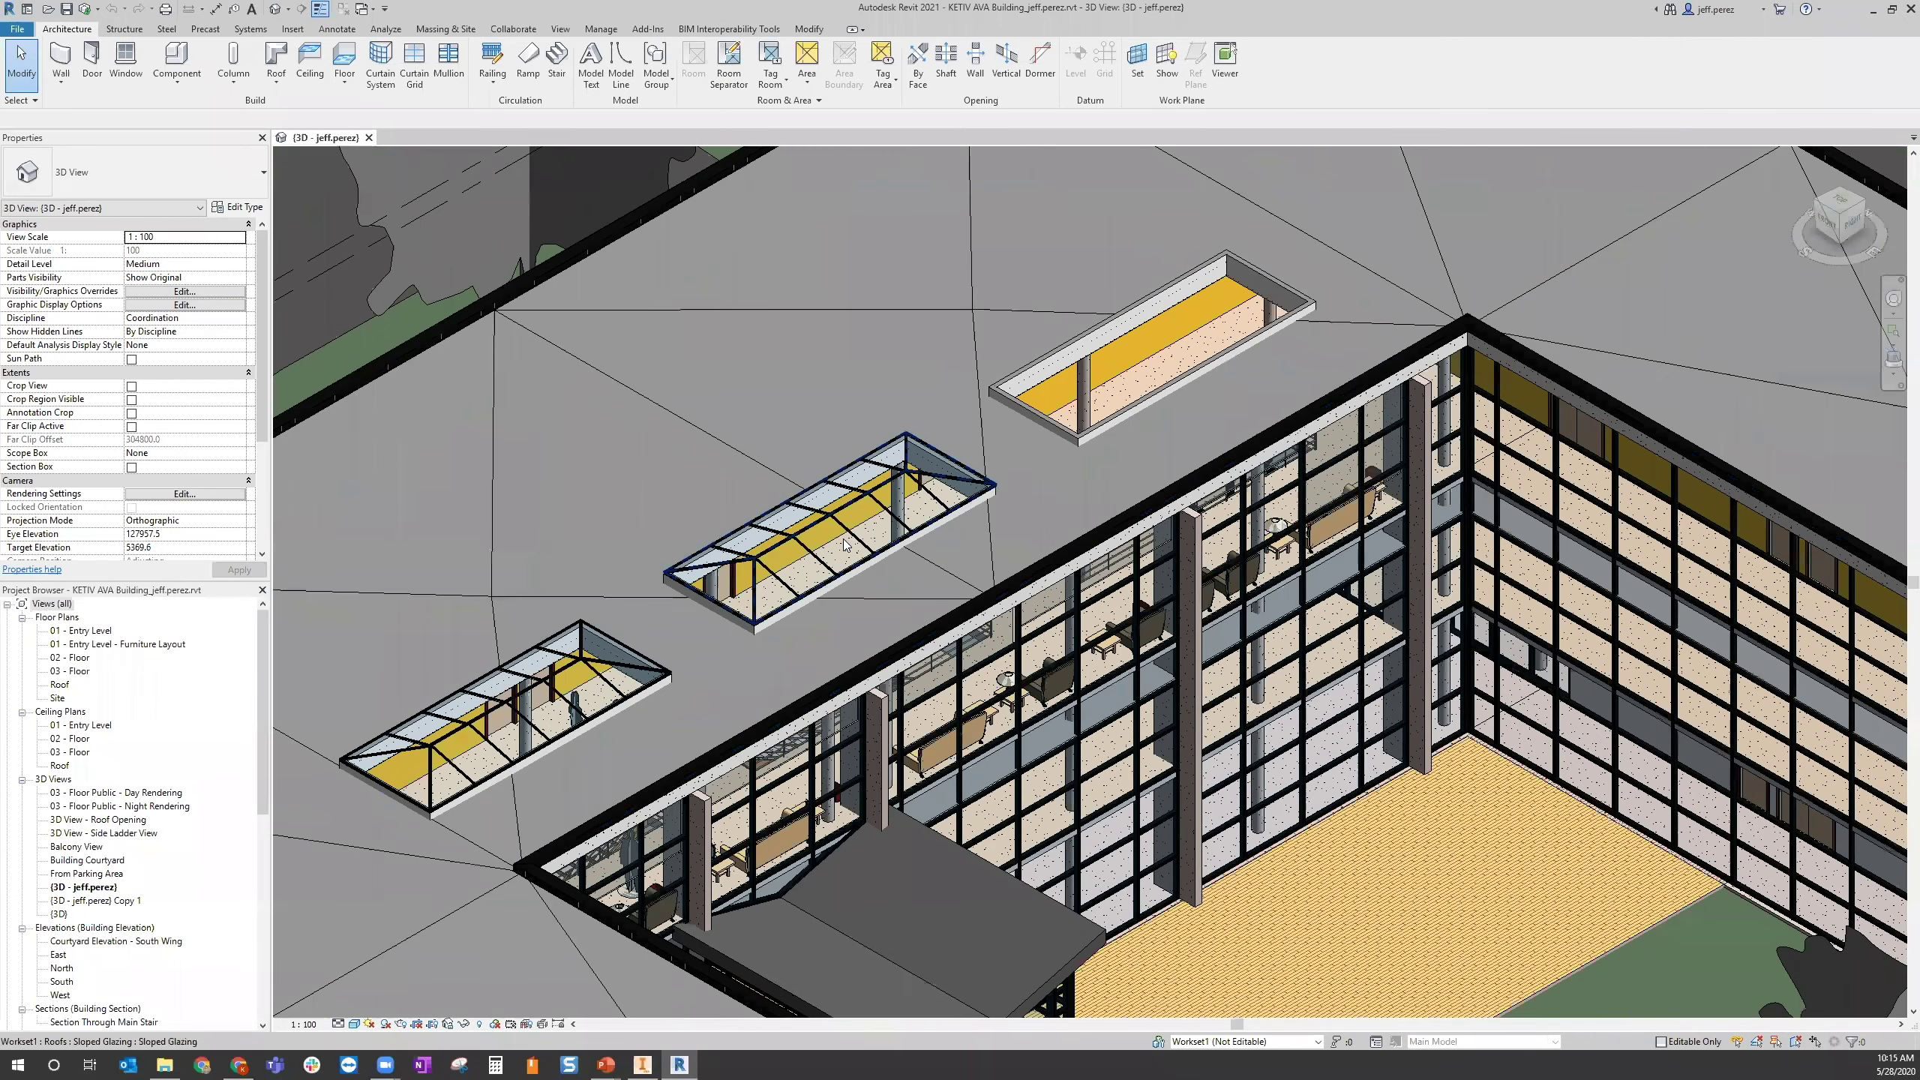
{"action": "middle_click_drag", "start_coordinate": [758, 628], "coordinate": [838, 537]}
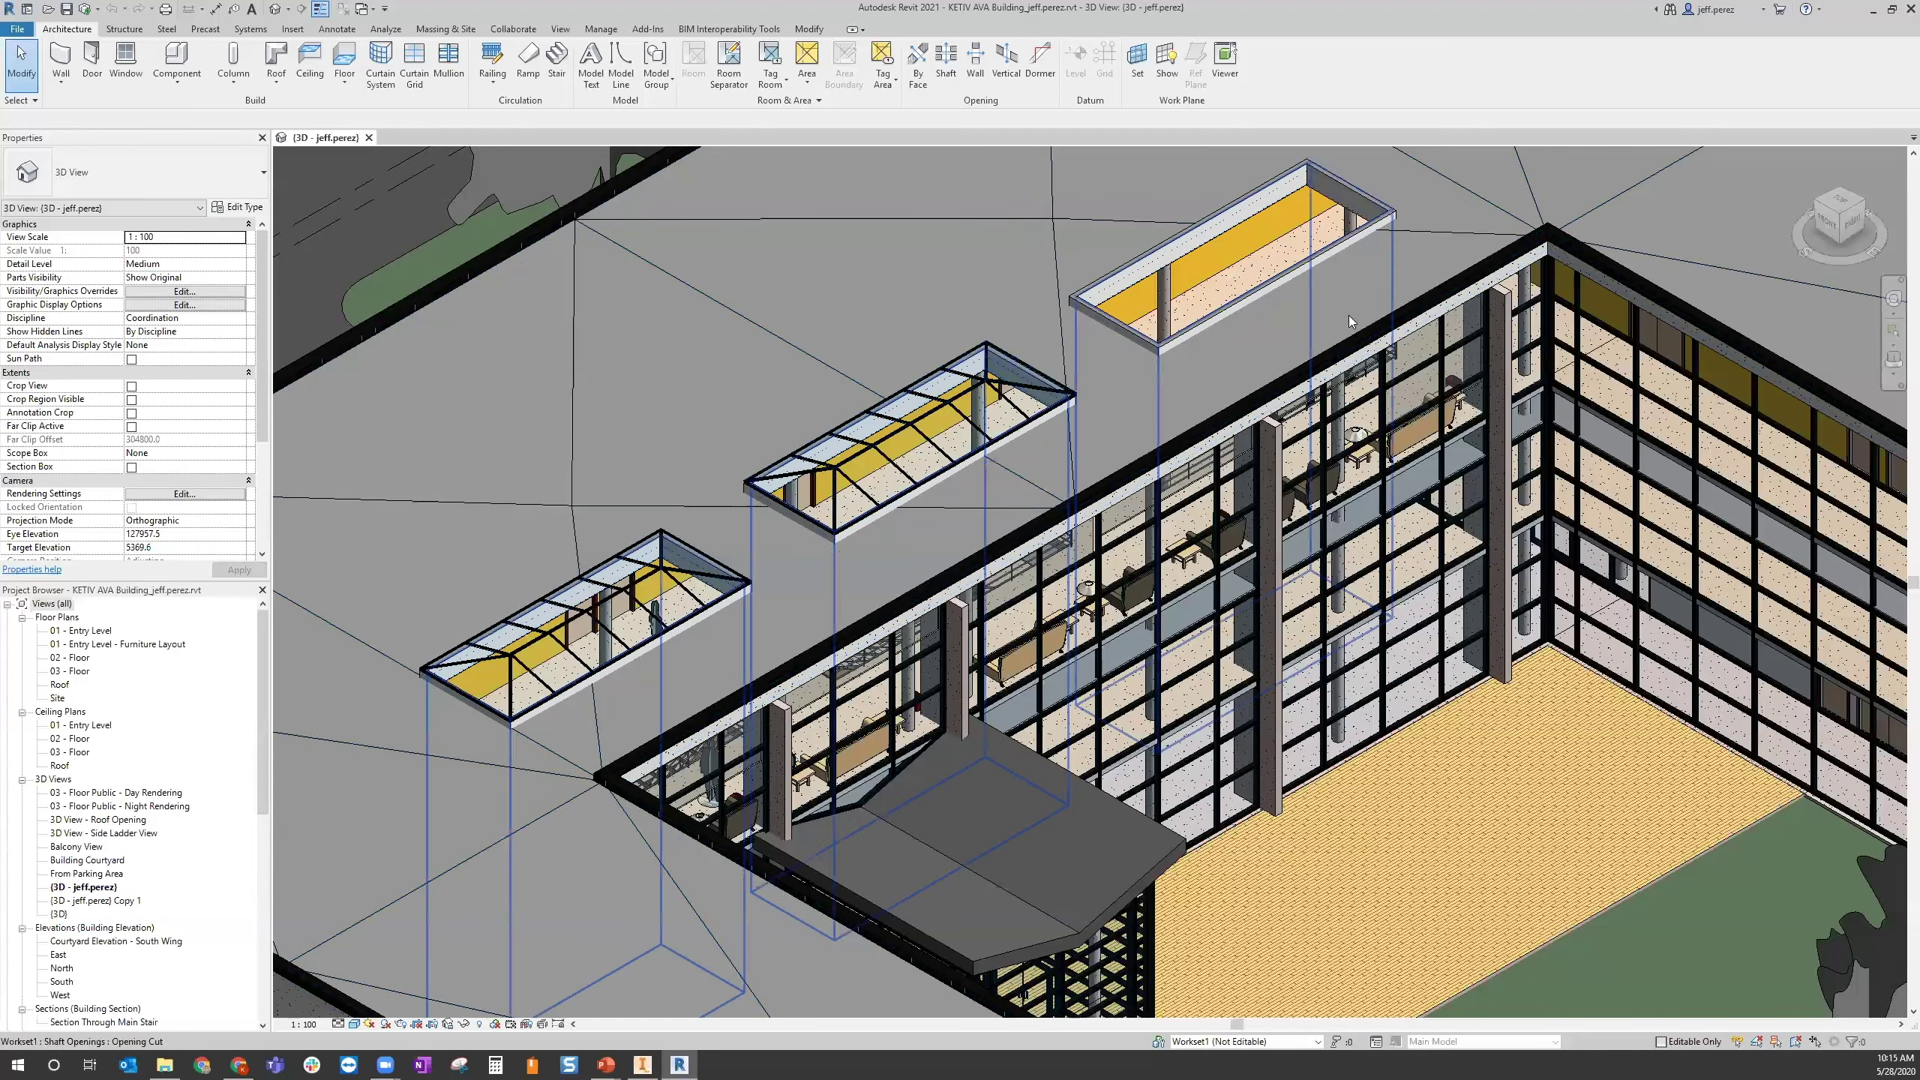
{"action": "middle_click_drag", "start_coordinate": [971, 483], "coordinate": [823, 590]}
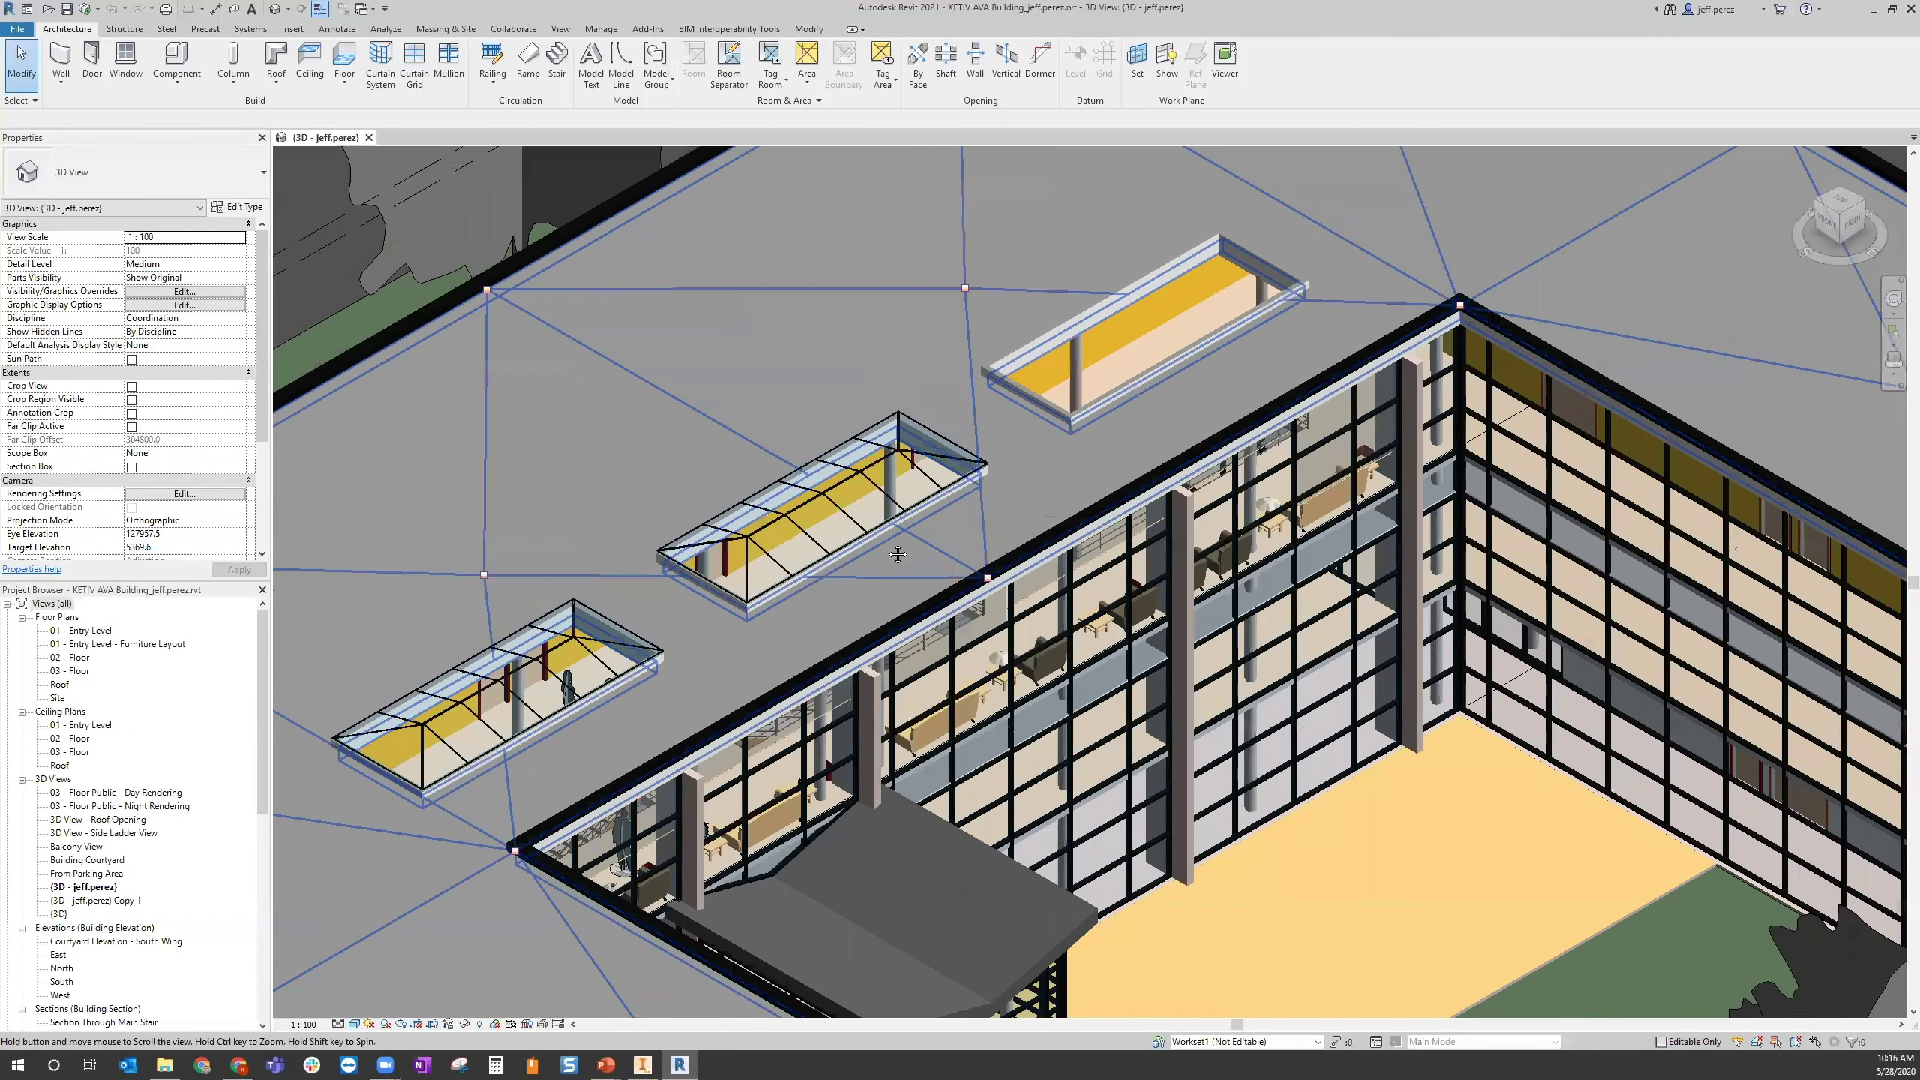
{"action": "middle_click_drag", "start_coordinate": [1193, 893], "coordinate": [1298, 840]}
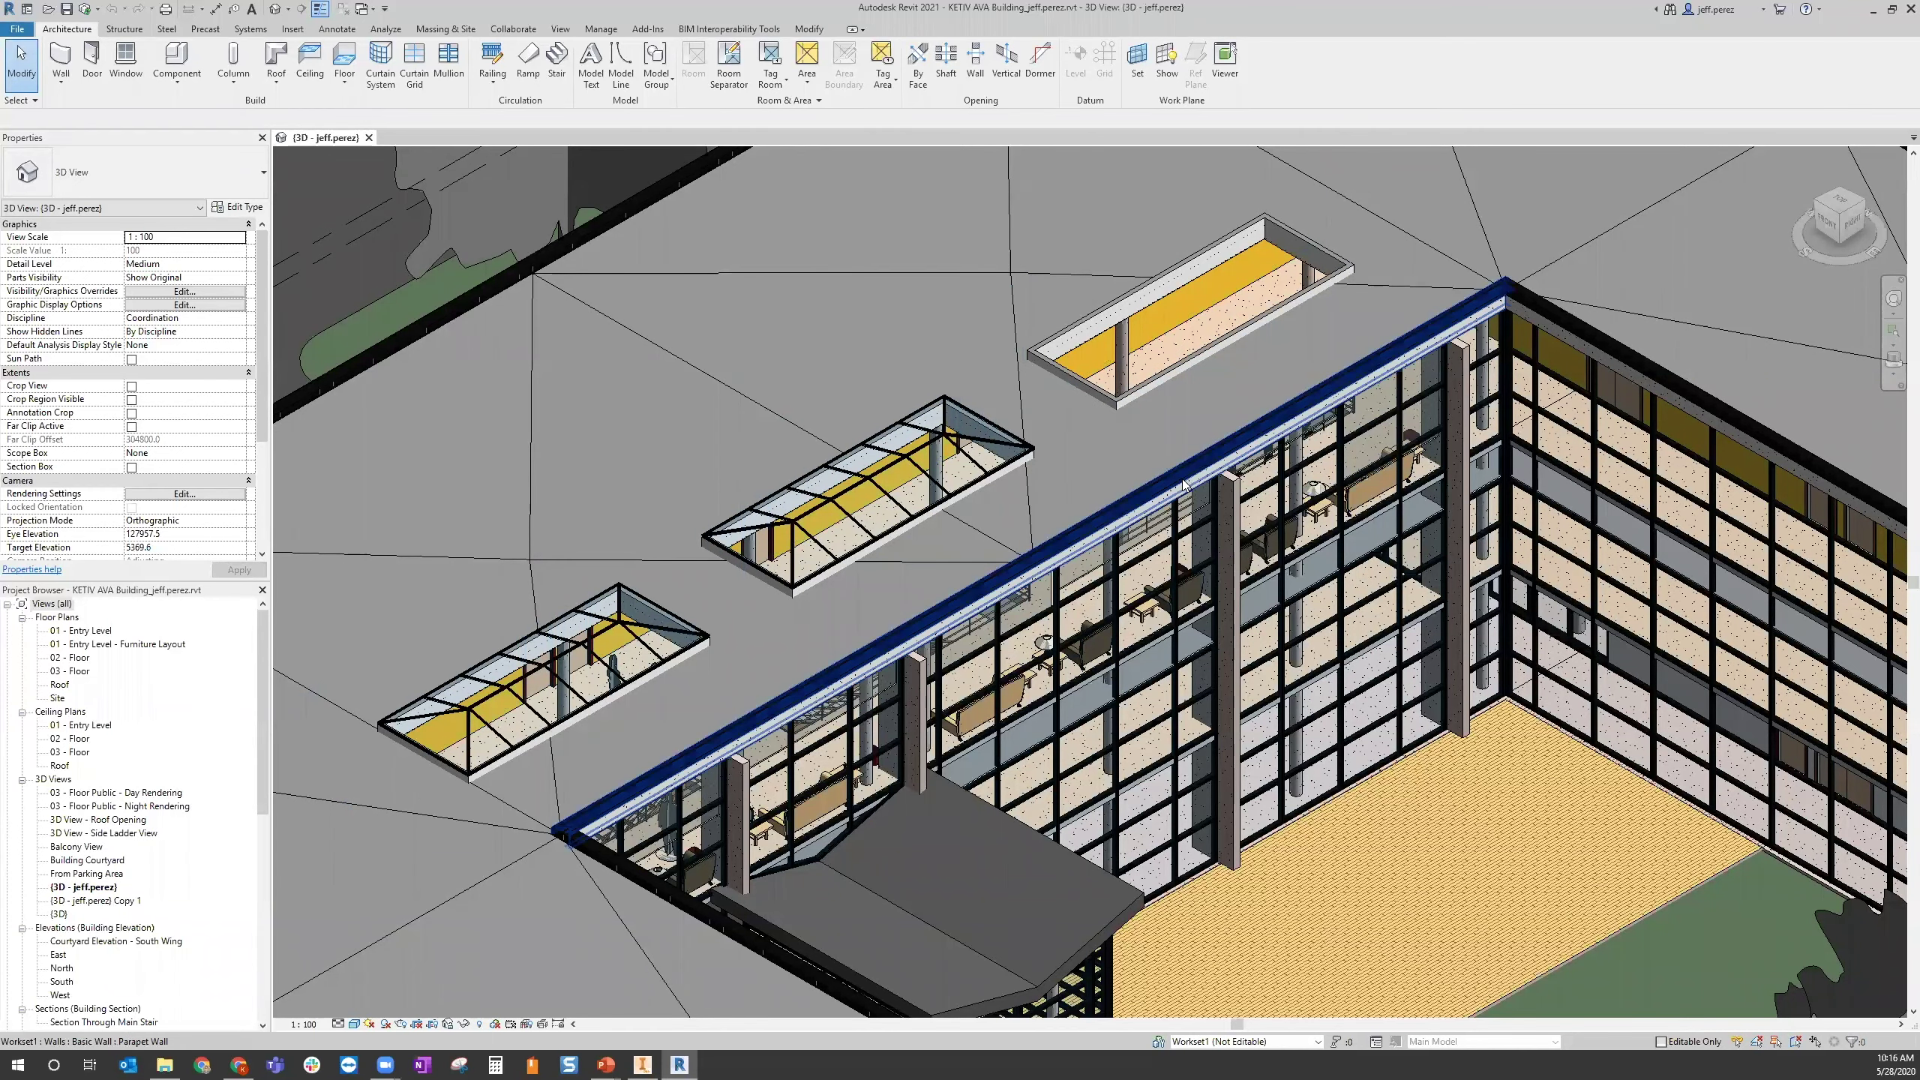
{"action": "scroll", "coordinate": [1183, 484], "scroll_direction": "down", "scroll_amount": 4}
{"action": "scroll", "coordinate": [1161, 452], "scroll_direction": "down", "scroll_amount": 2}
{"action": "scroll", "coordinate": [1096, 468], "scroll_direction": "up", "scroll_amount": 5}
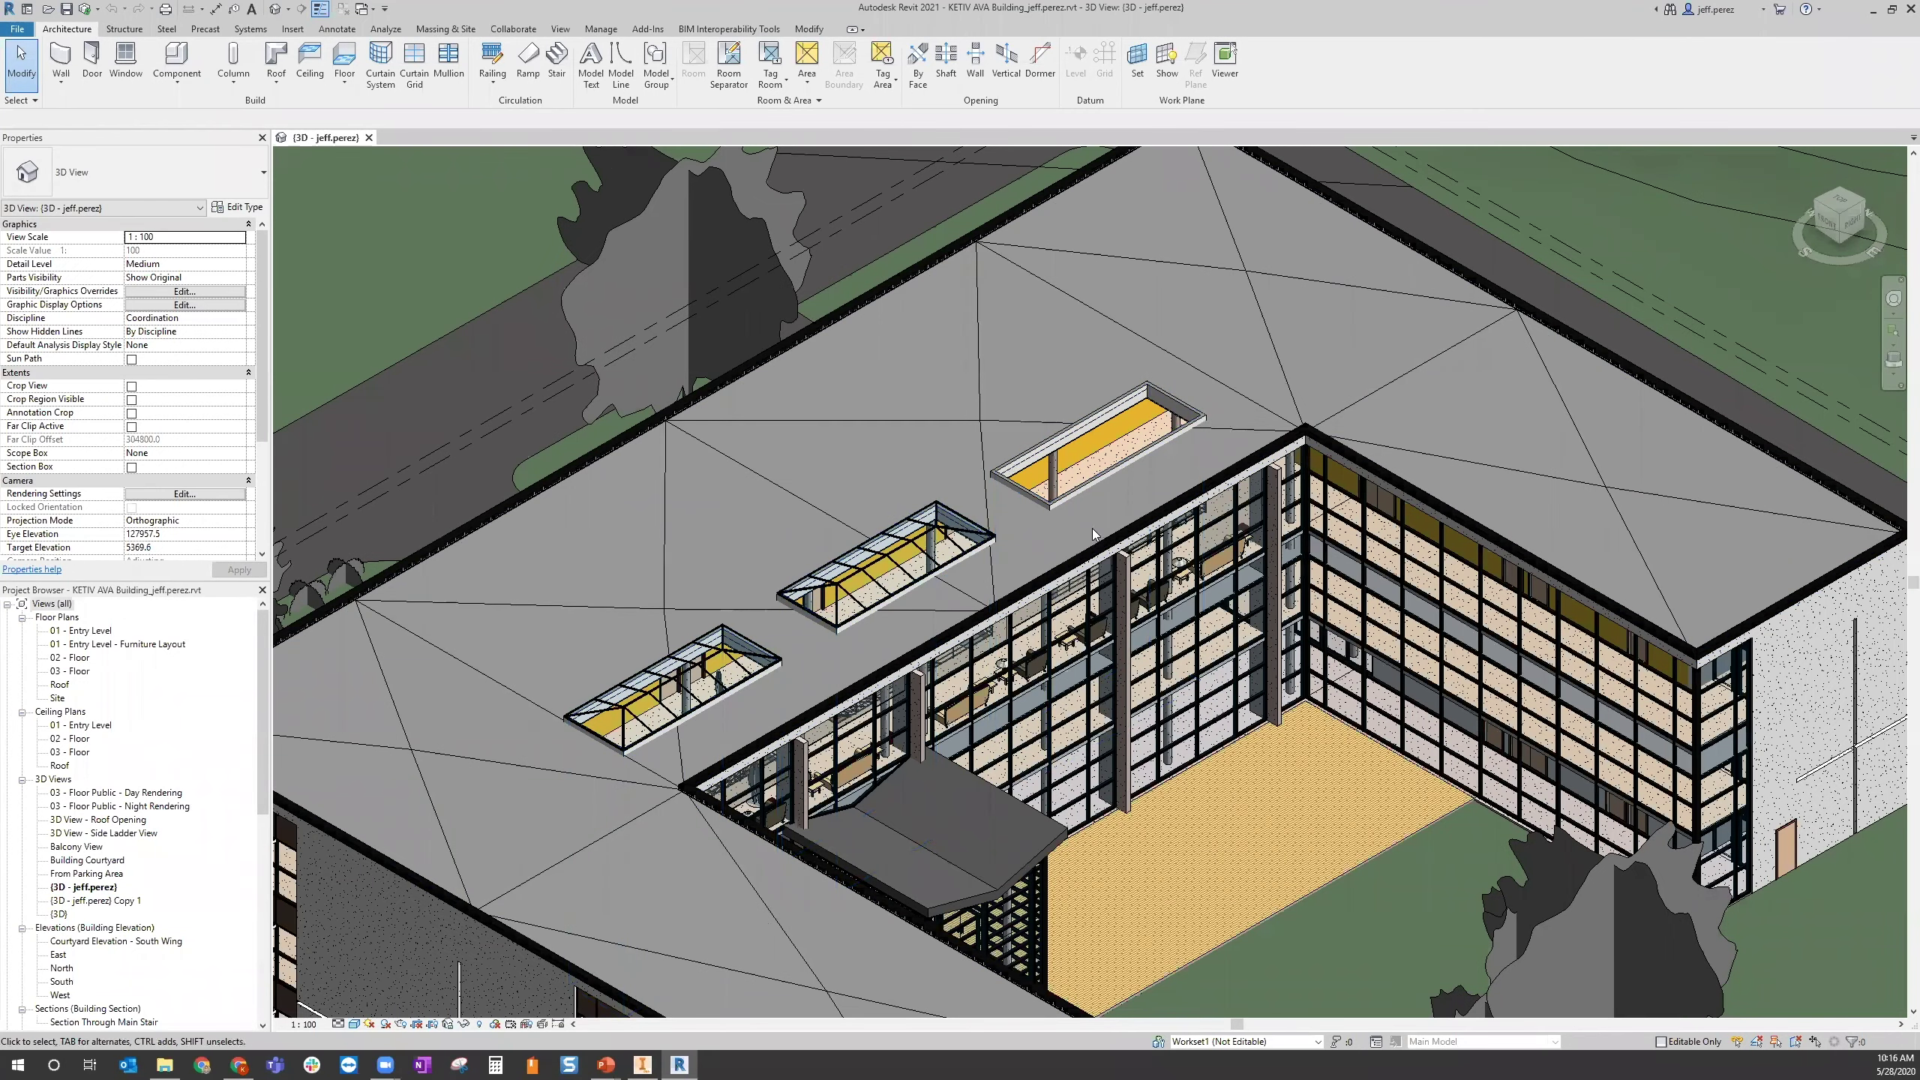
Duplicate the current 3D view and turn on the Section Box in the copy
{"action": "scroll", "coordinate": [1109, 501], "scroll_direction": "down", "scroll_amount": 5}
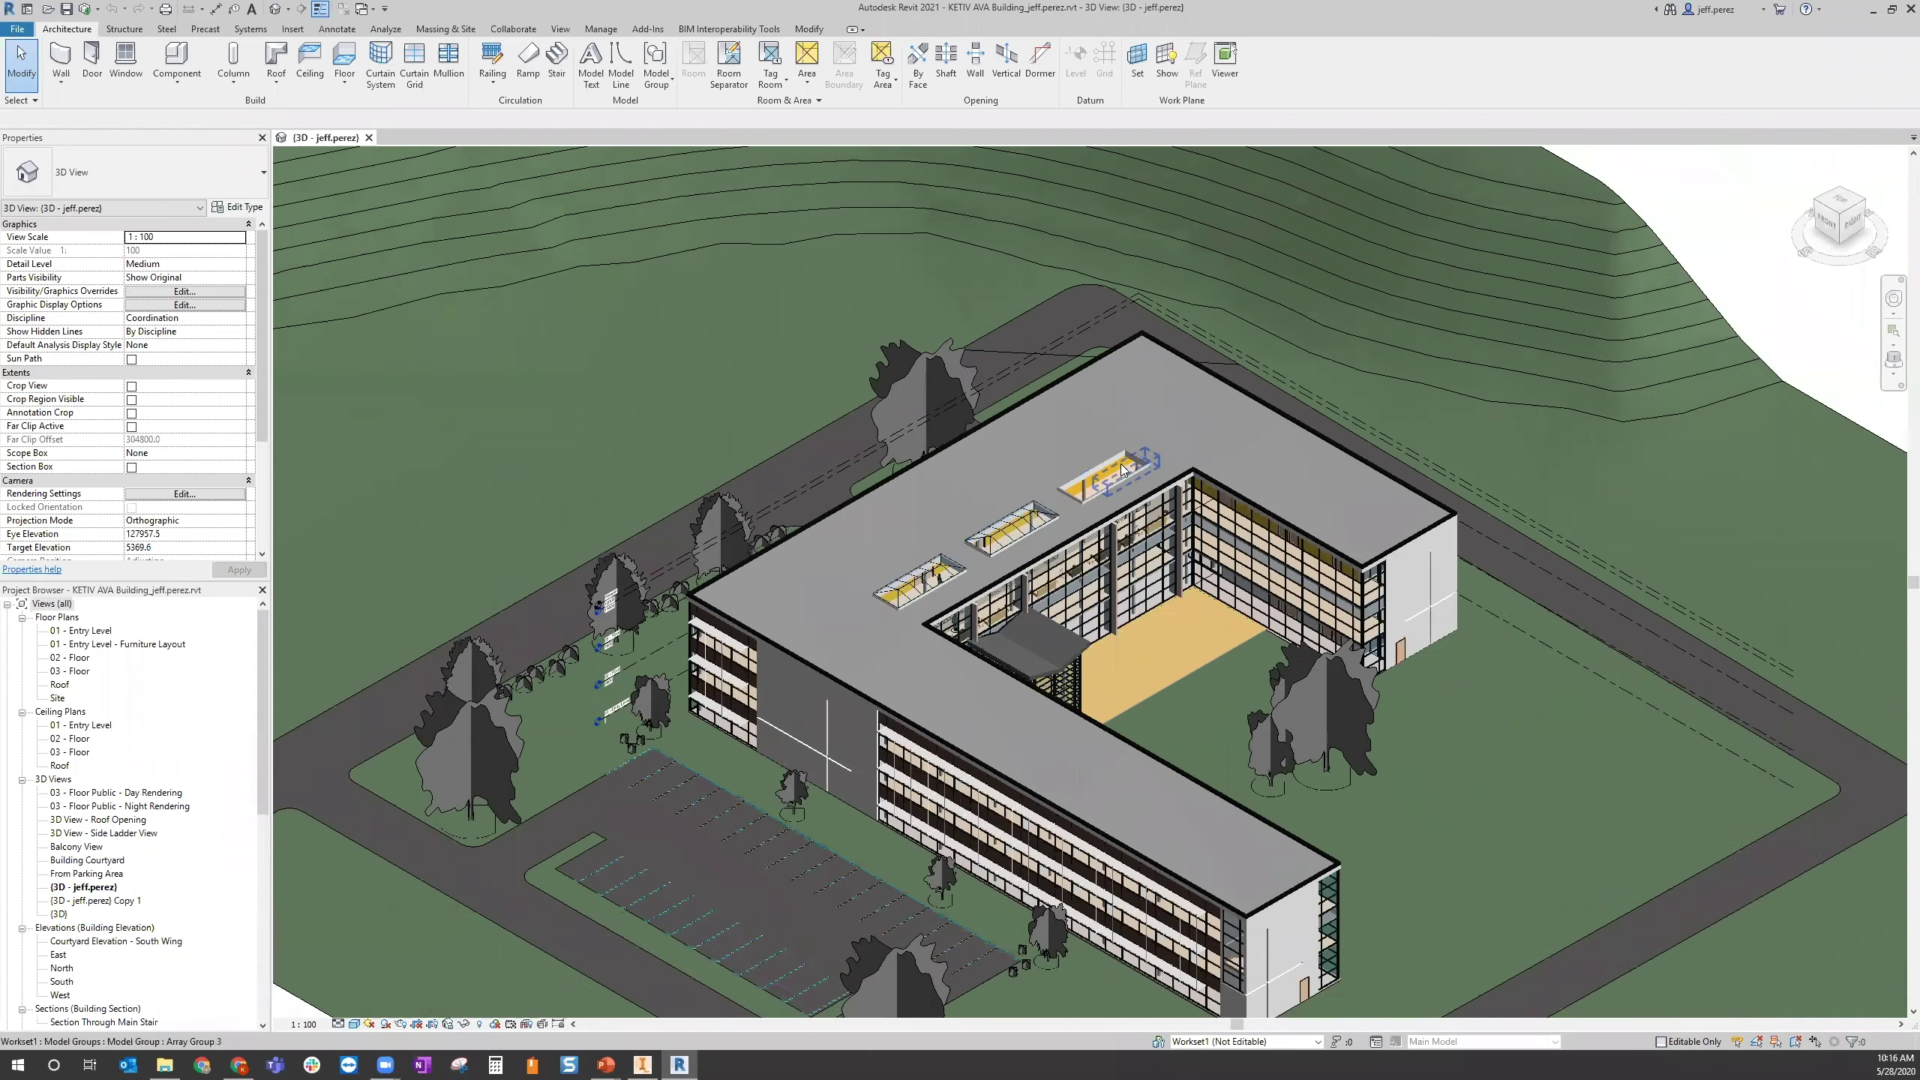
{"action": "scroll", "coordinate": [1120, 463], "scroll_direction": "down", "scroll_amount": 5}
{"action": "scroll", "coordinate": [255, 471], "scroll_direction": "down", "scroll_amount": 3}
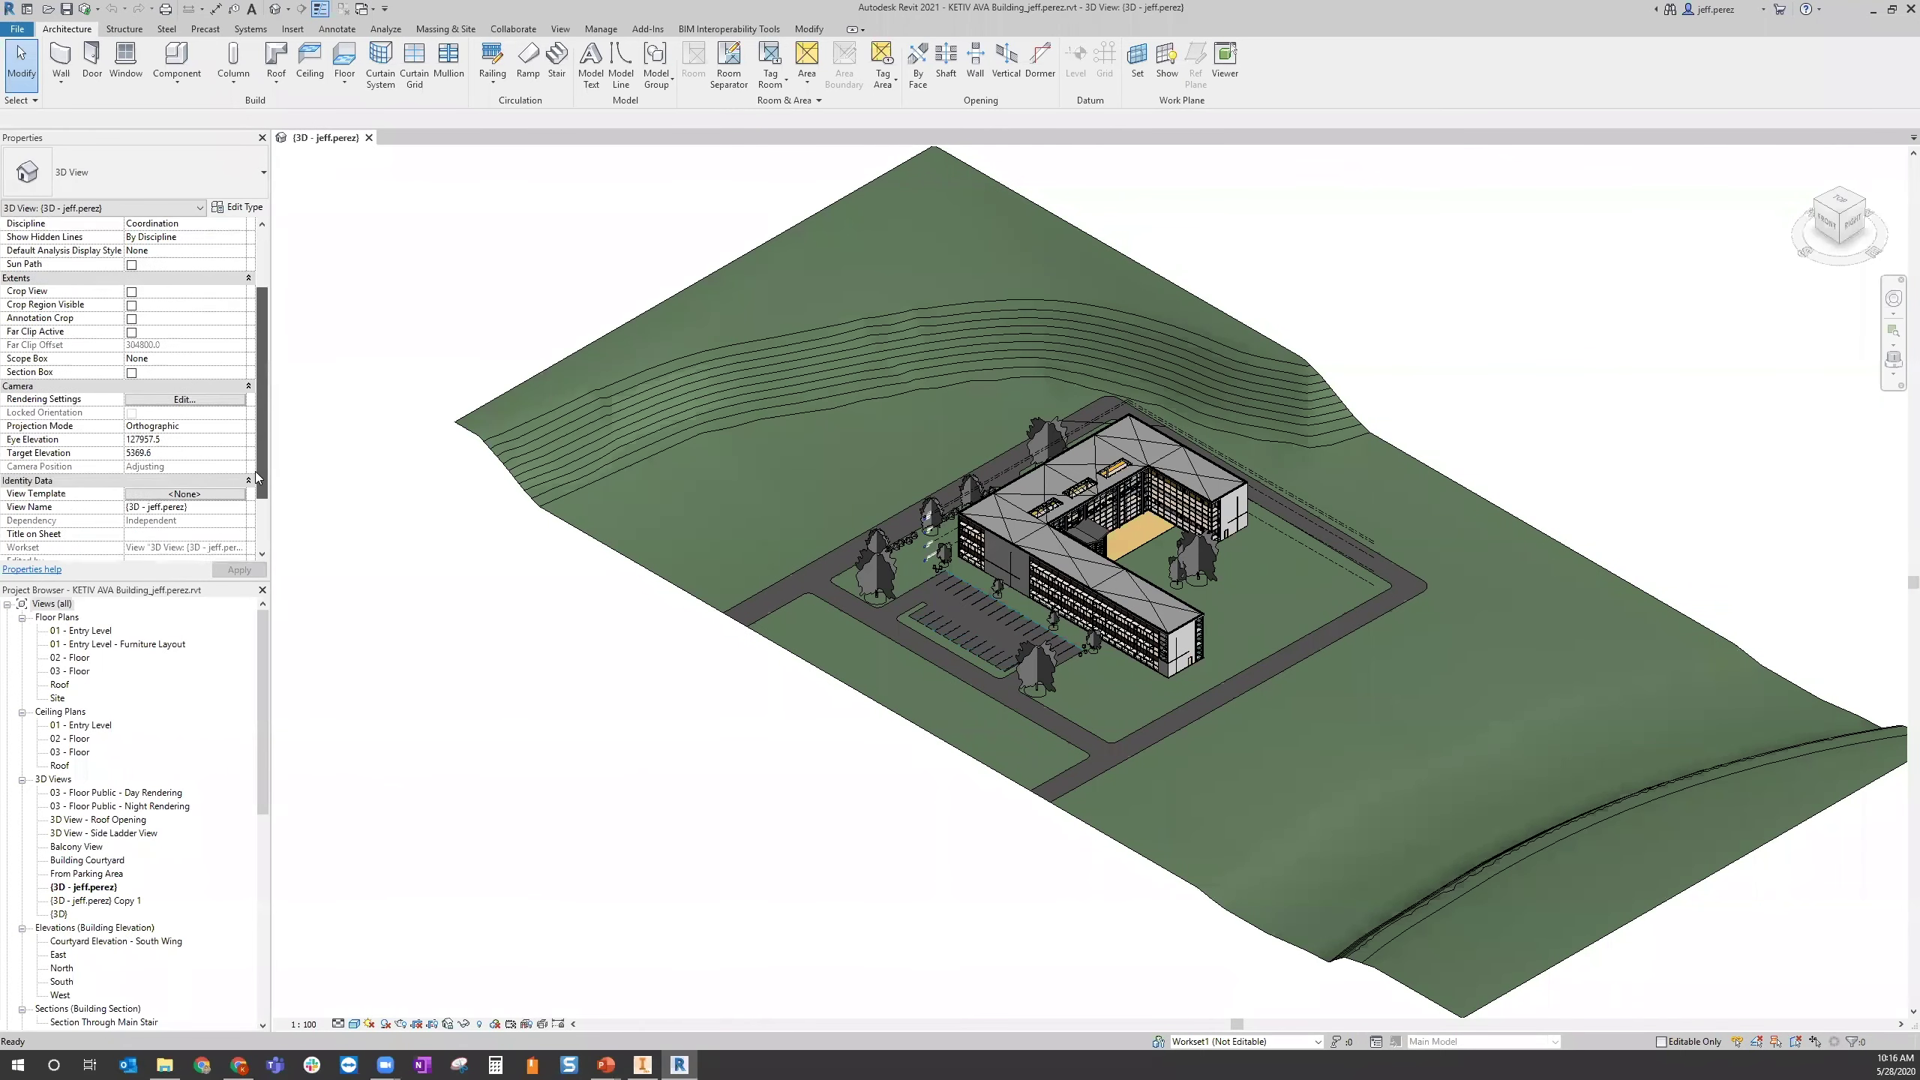
{"action": "scroll", "coordinate": [255, 471], "scroll_direction": "down", "scroll_amount": 2}
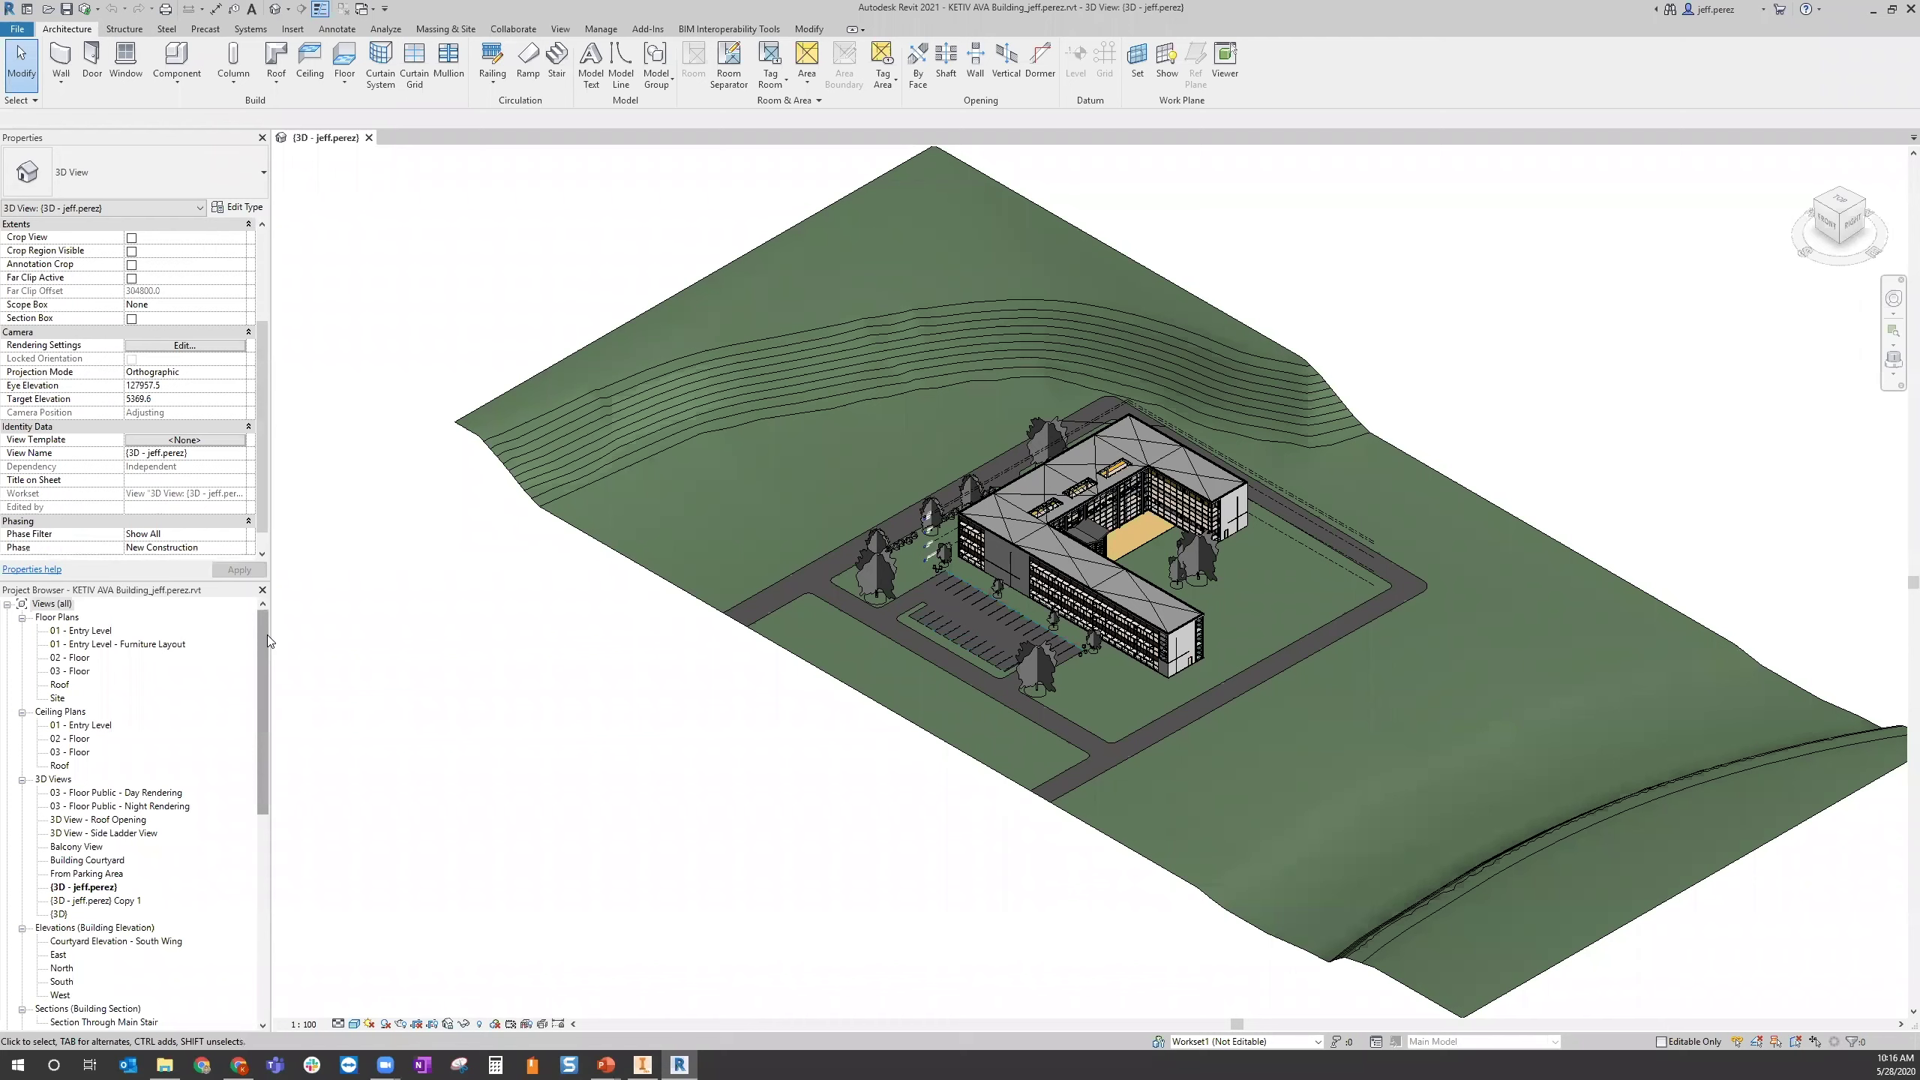
{"action": "right_click", "coordinate": [92, 891]}
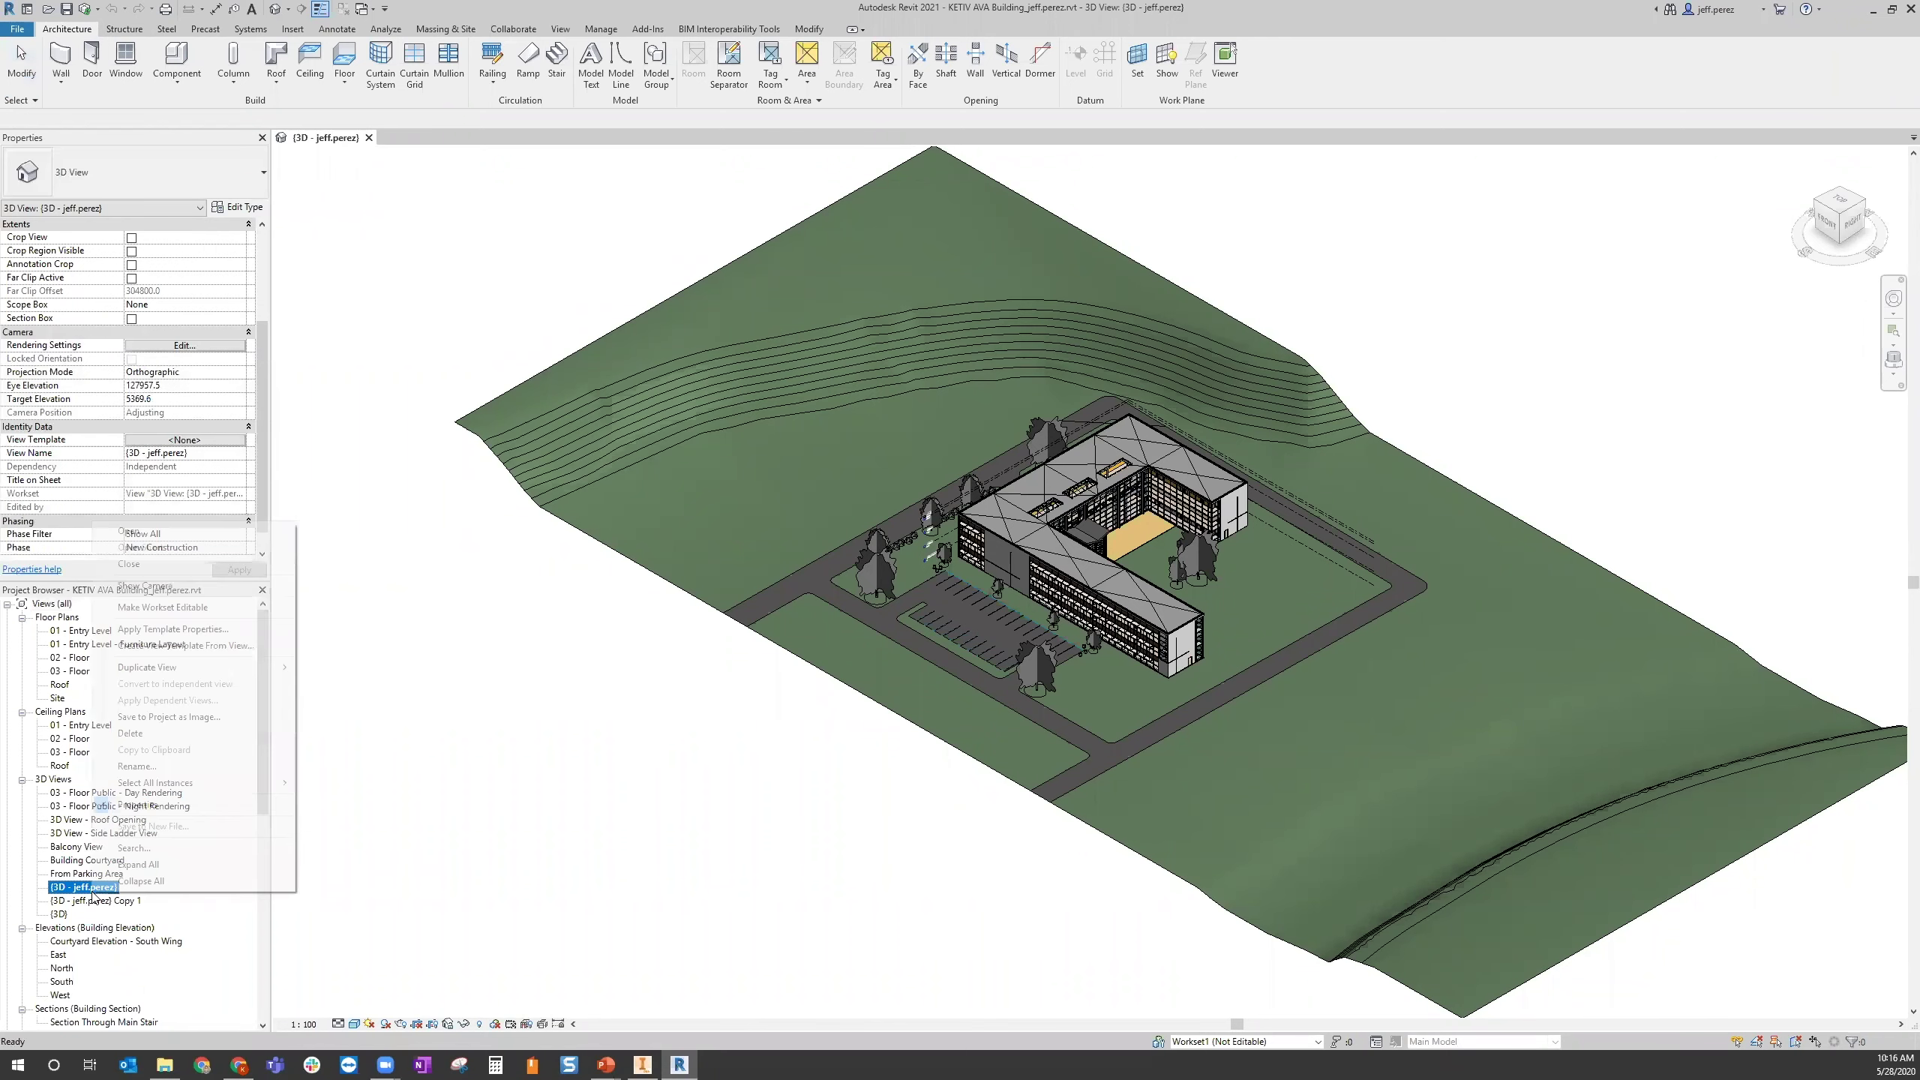
{"action": "mouse_move", "coordinate": [188, 672]}
{"action": "left_click", "coordinate": [321, 685]}
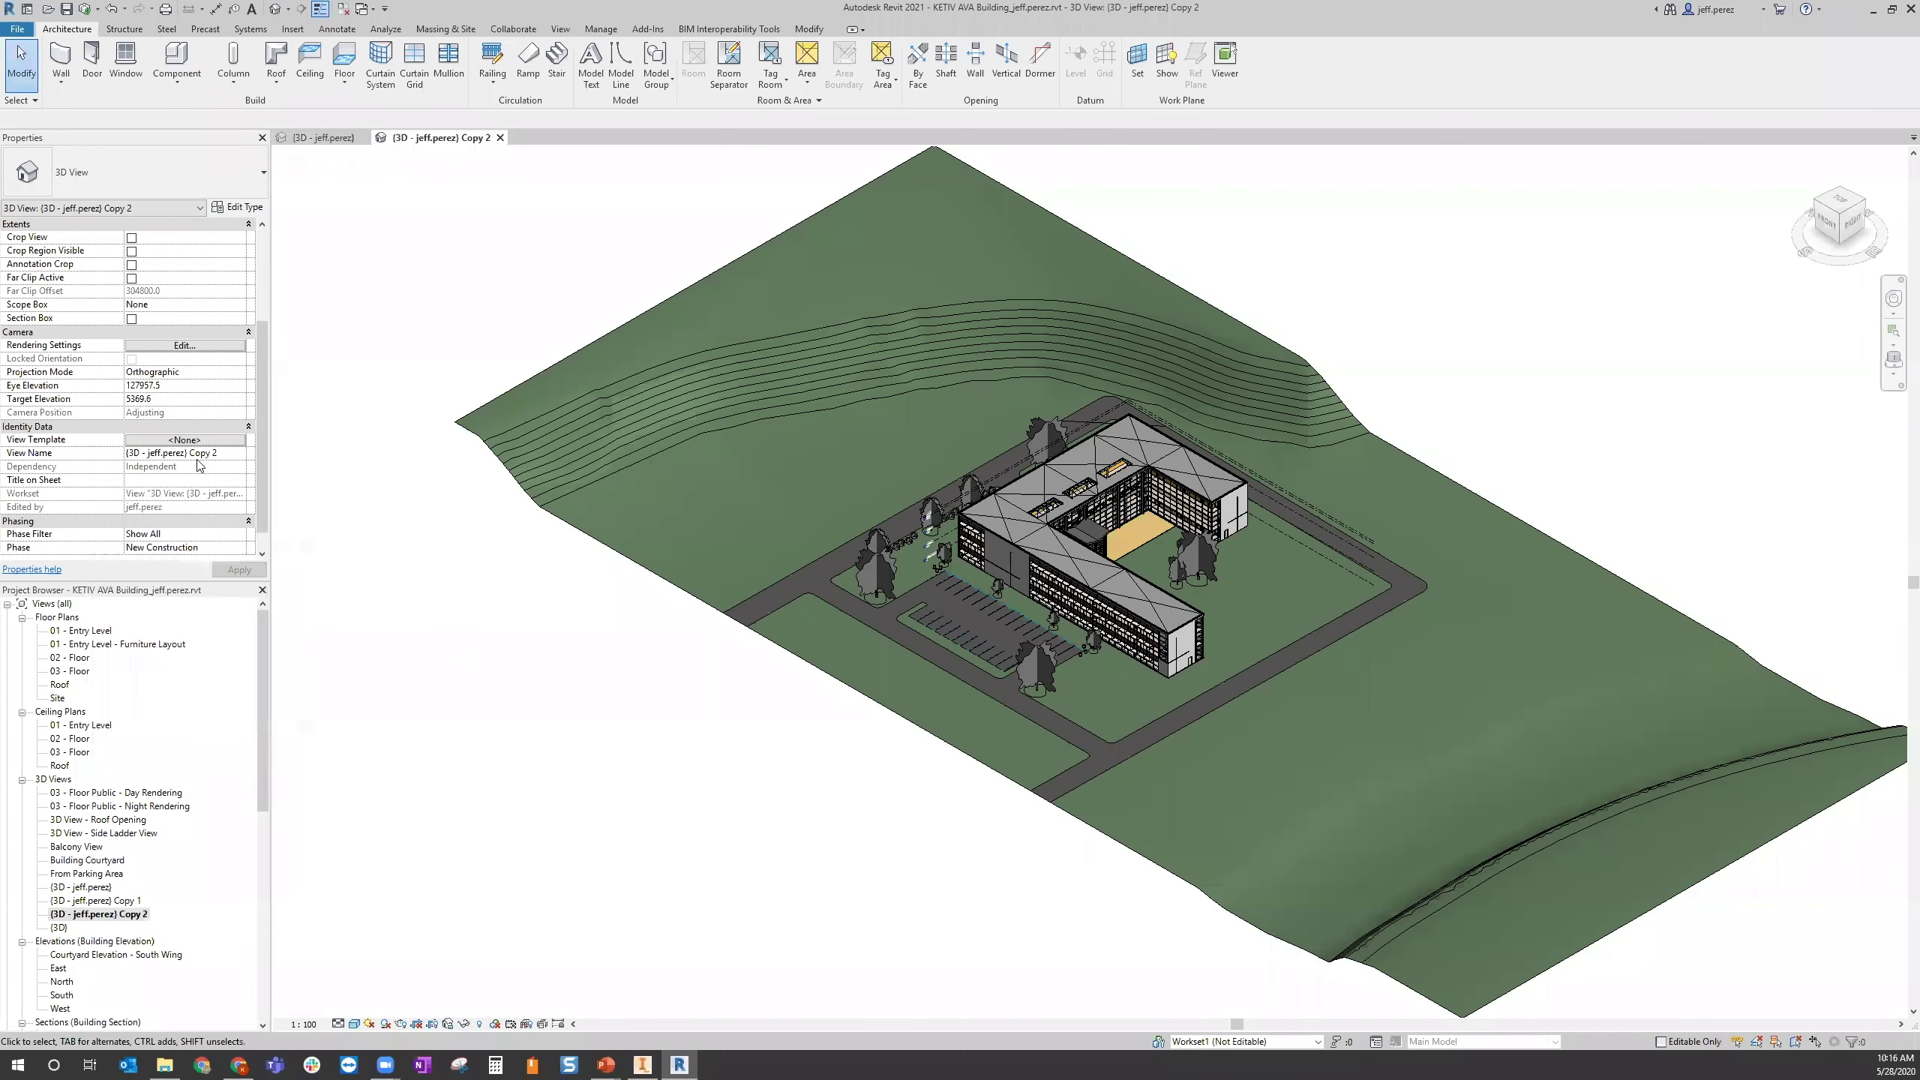
{"action": "left_click", "coordinate": [130, 318]}
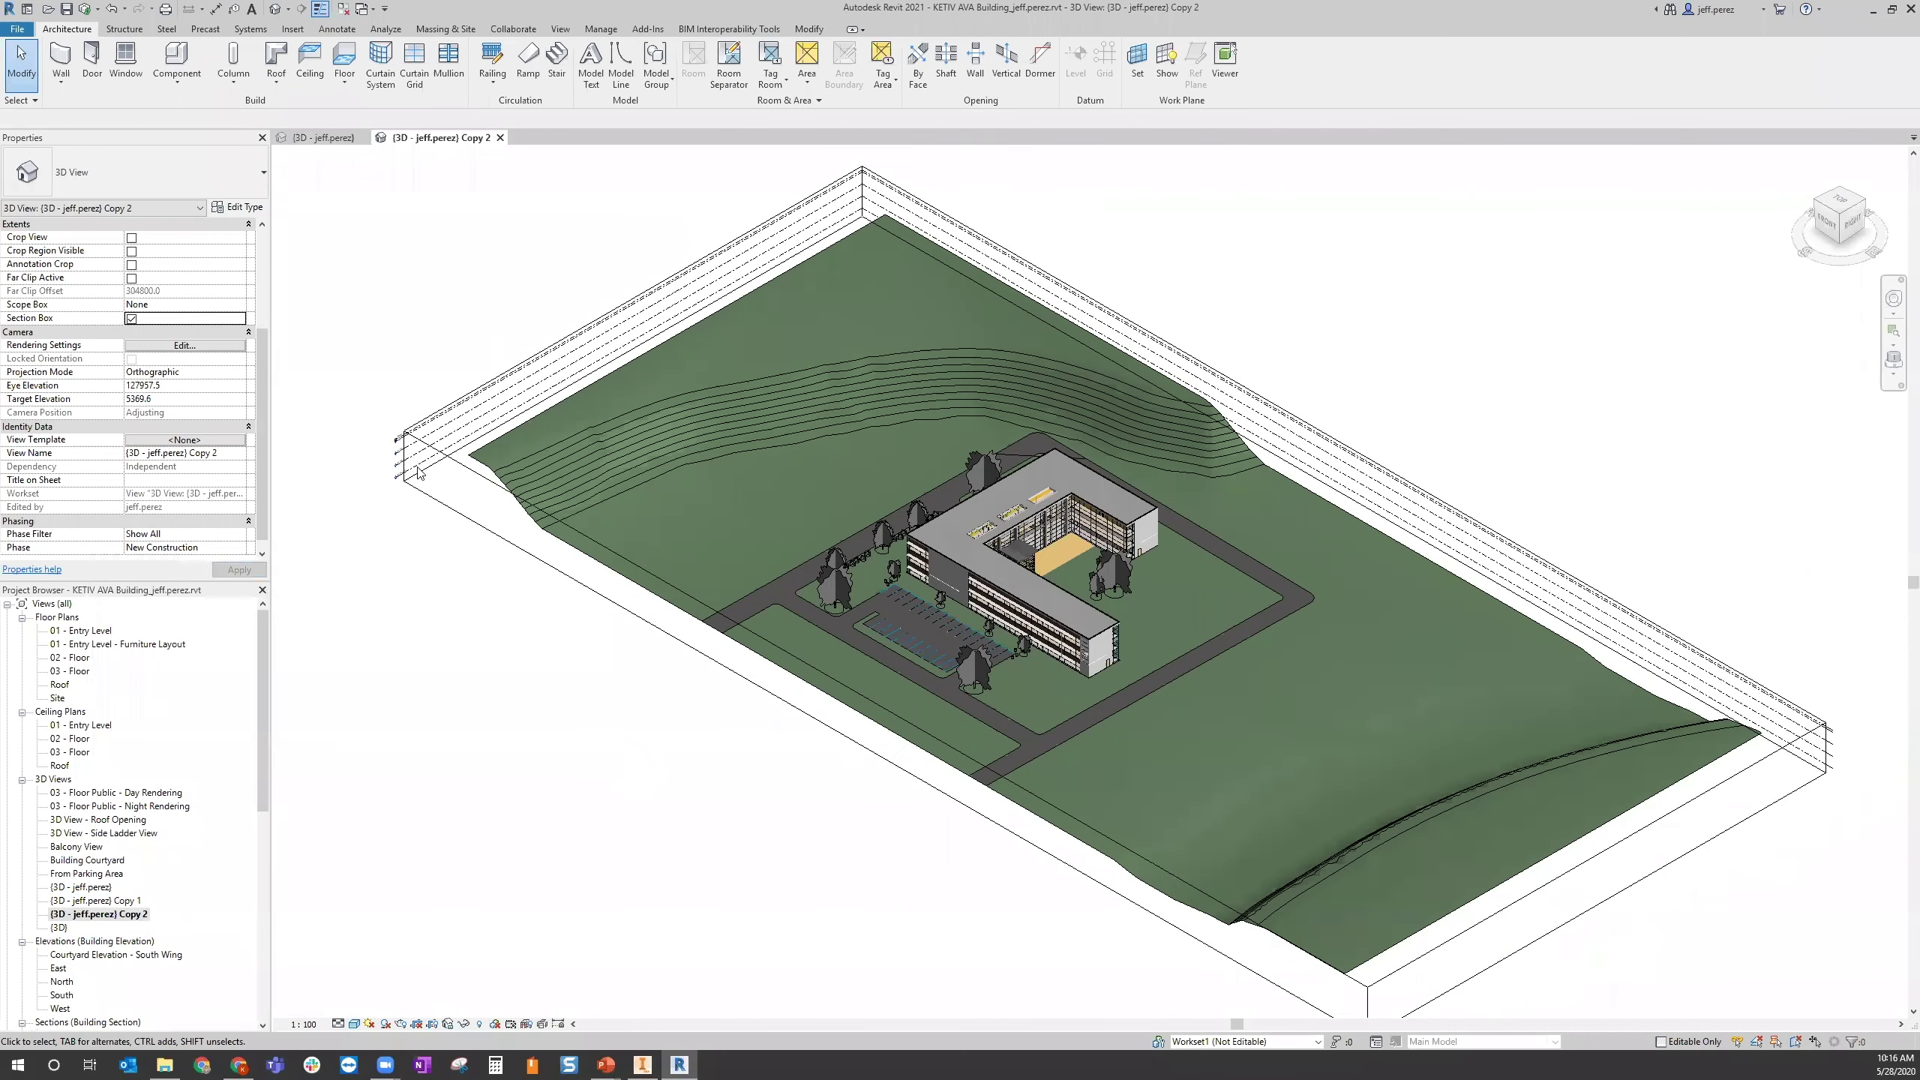
Select the section box and pull its two short ends inward so it cuts through the building wing with the skylights
{"action": "left_click", "coordinate": [412, 449]}
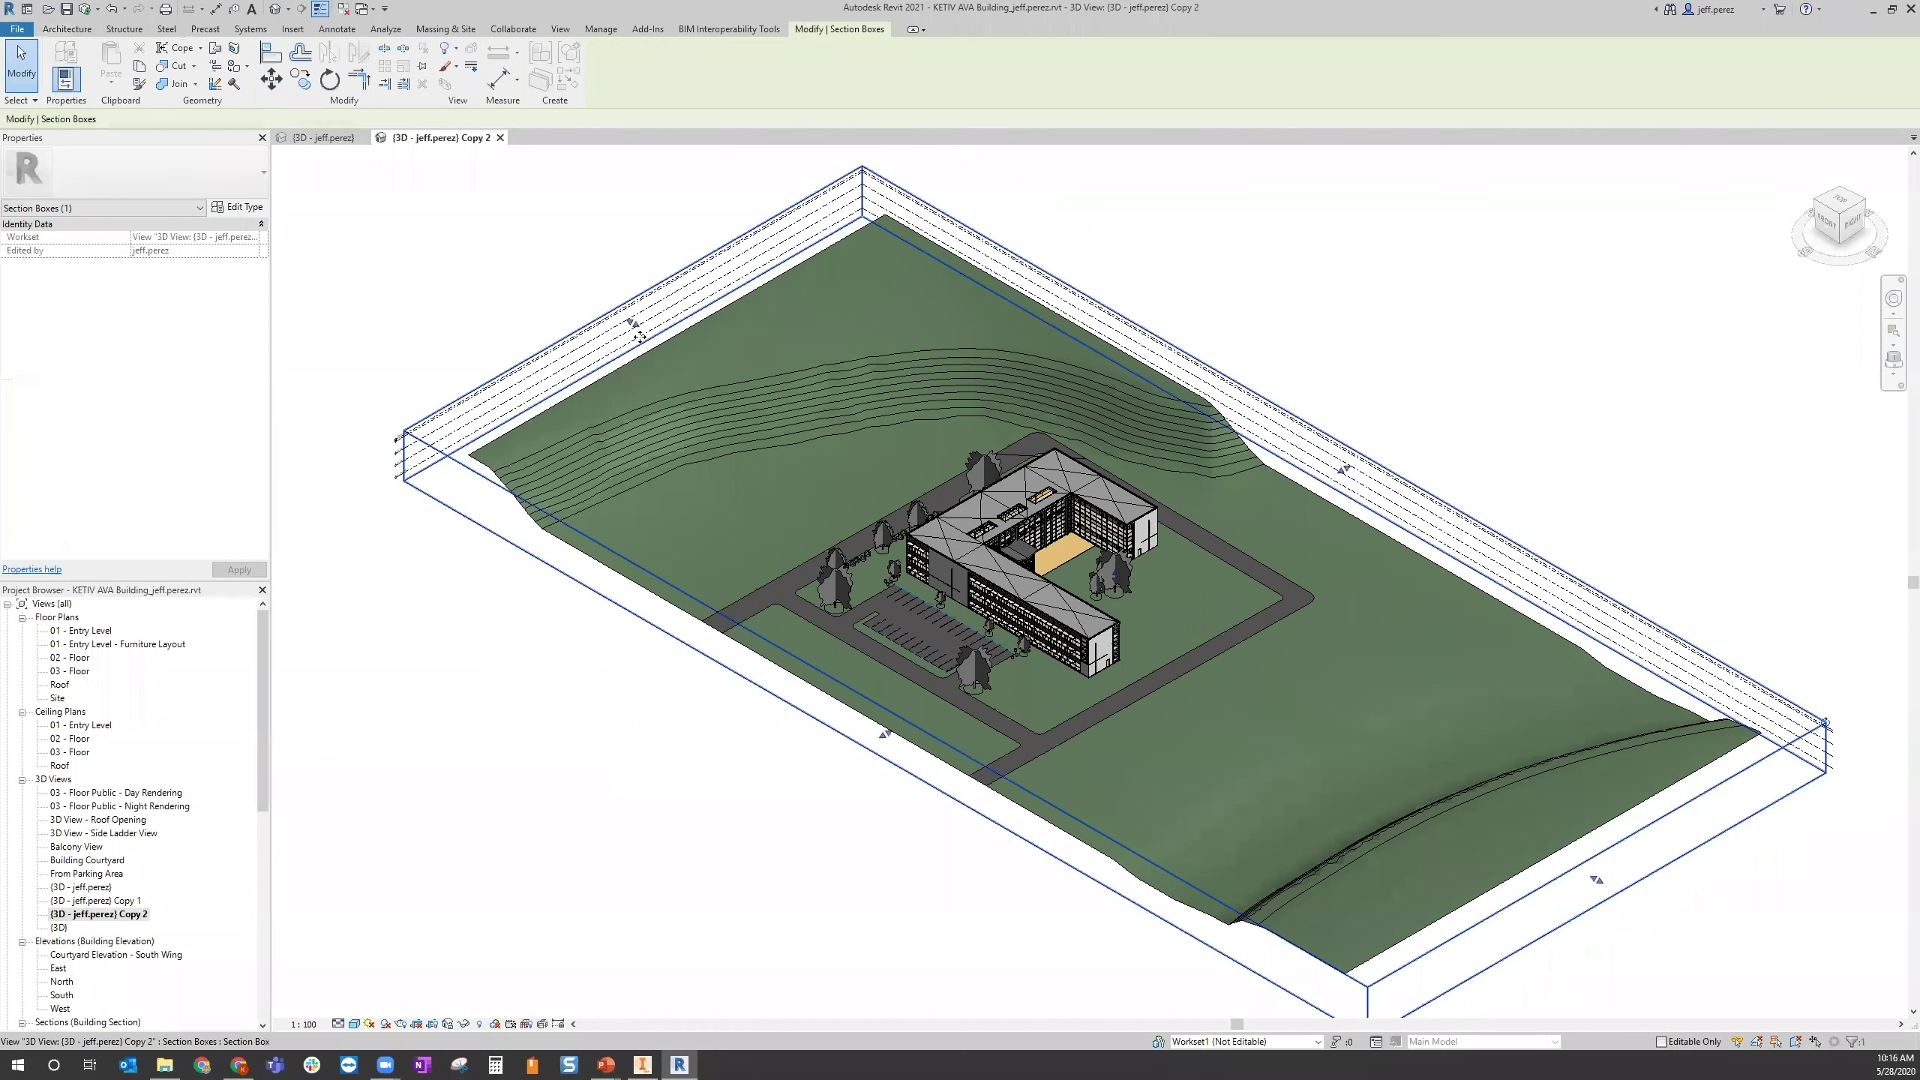
{"action": "left_click_drag", "start_coordinate": [632, 324], "coordinate": [1782, 961]}
{"action": "left_click_drag", "start_coordinate": [1608, 883], "coordinate": [1608, 883]}
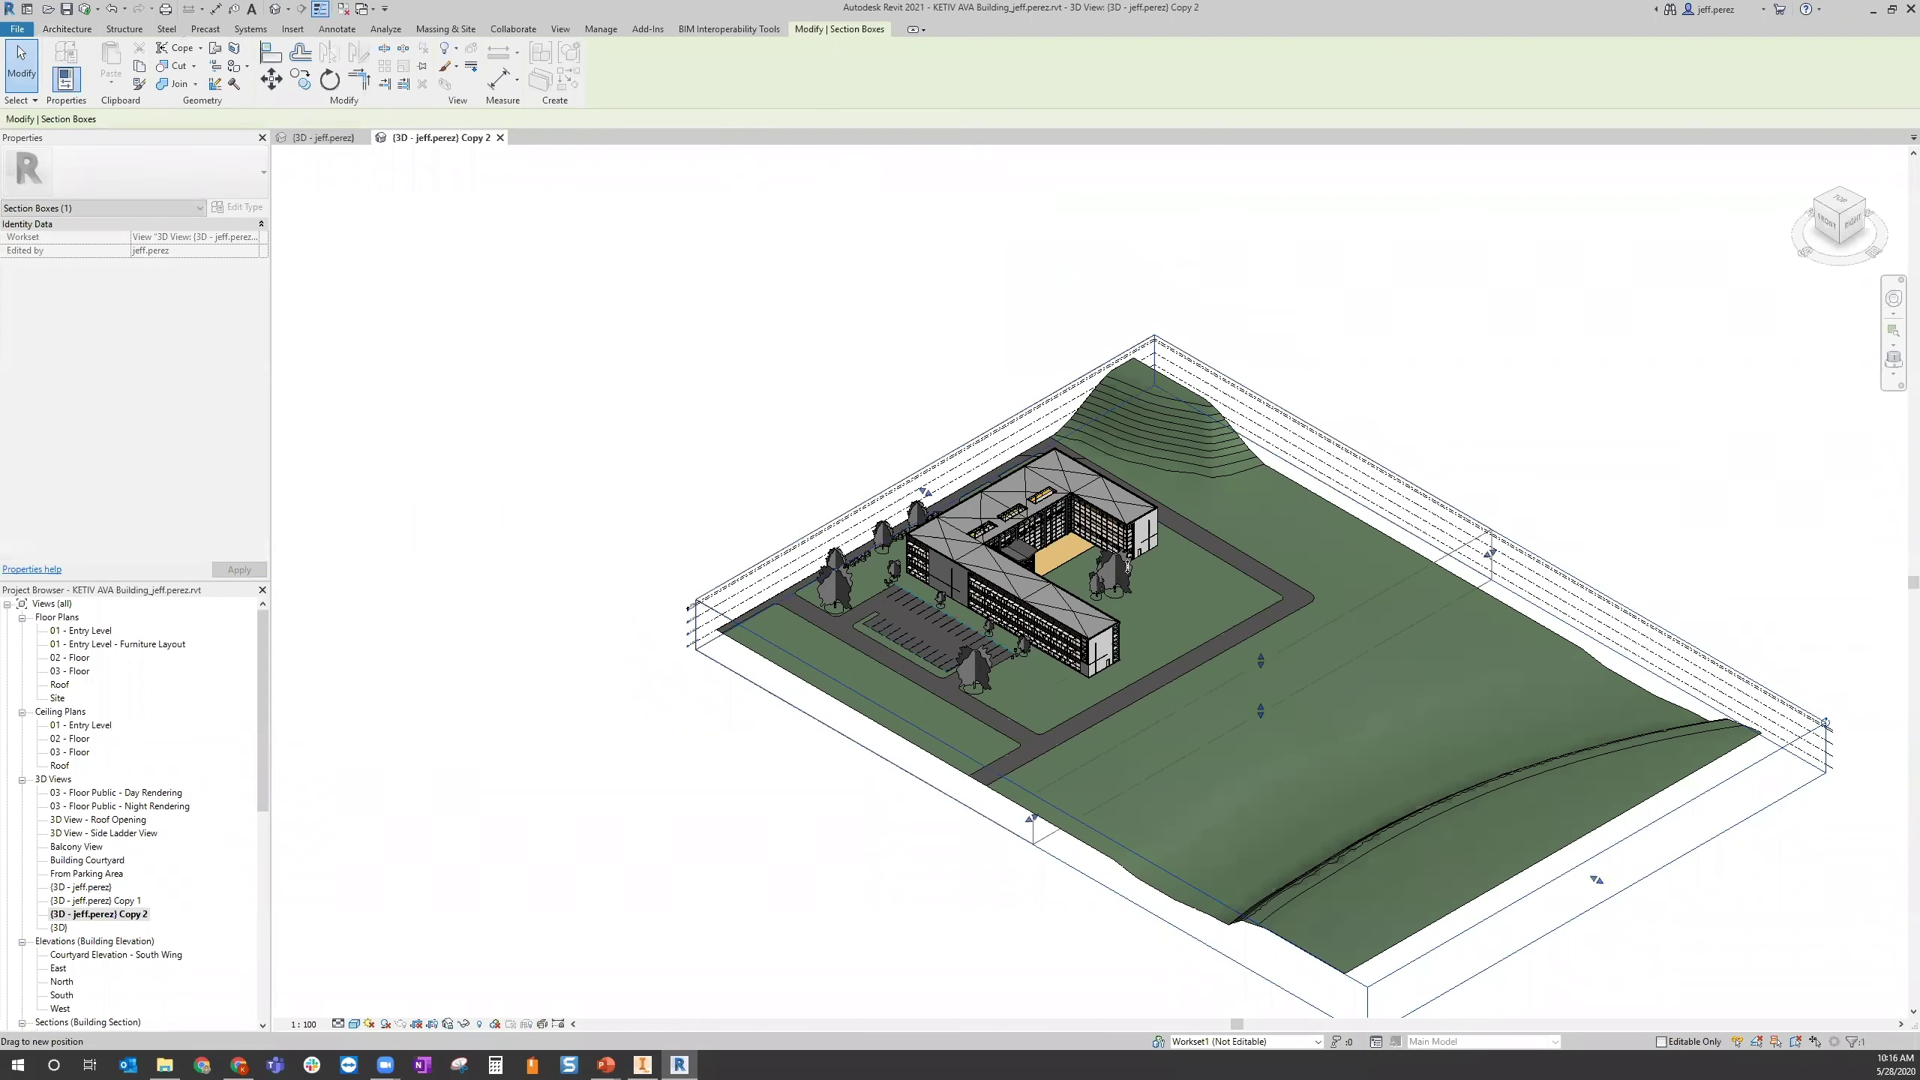
{"action": "left_click_drag", "start_coordinate": [1187, 450], "coordinate": [1187, 450]}
{"action": "scroll", "coordinate": [1188, 456], "scroll_direction": "up", "scroll_amount": 1}
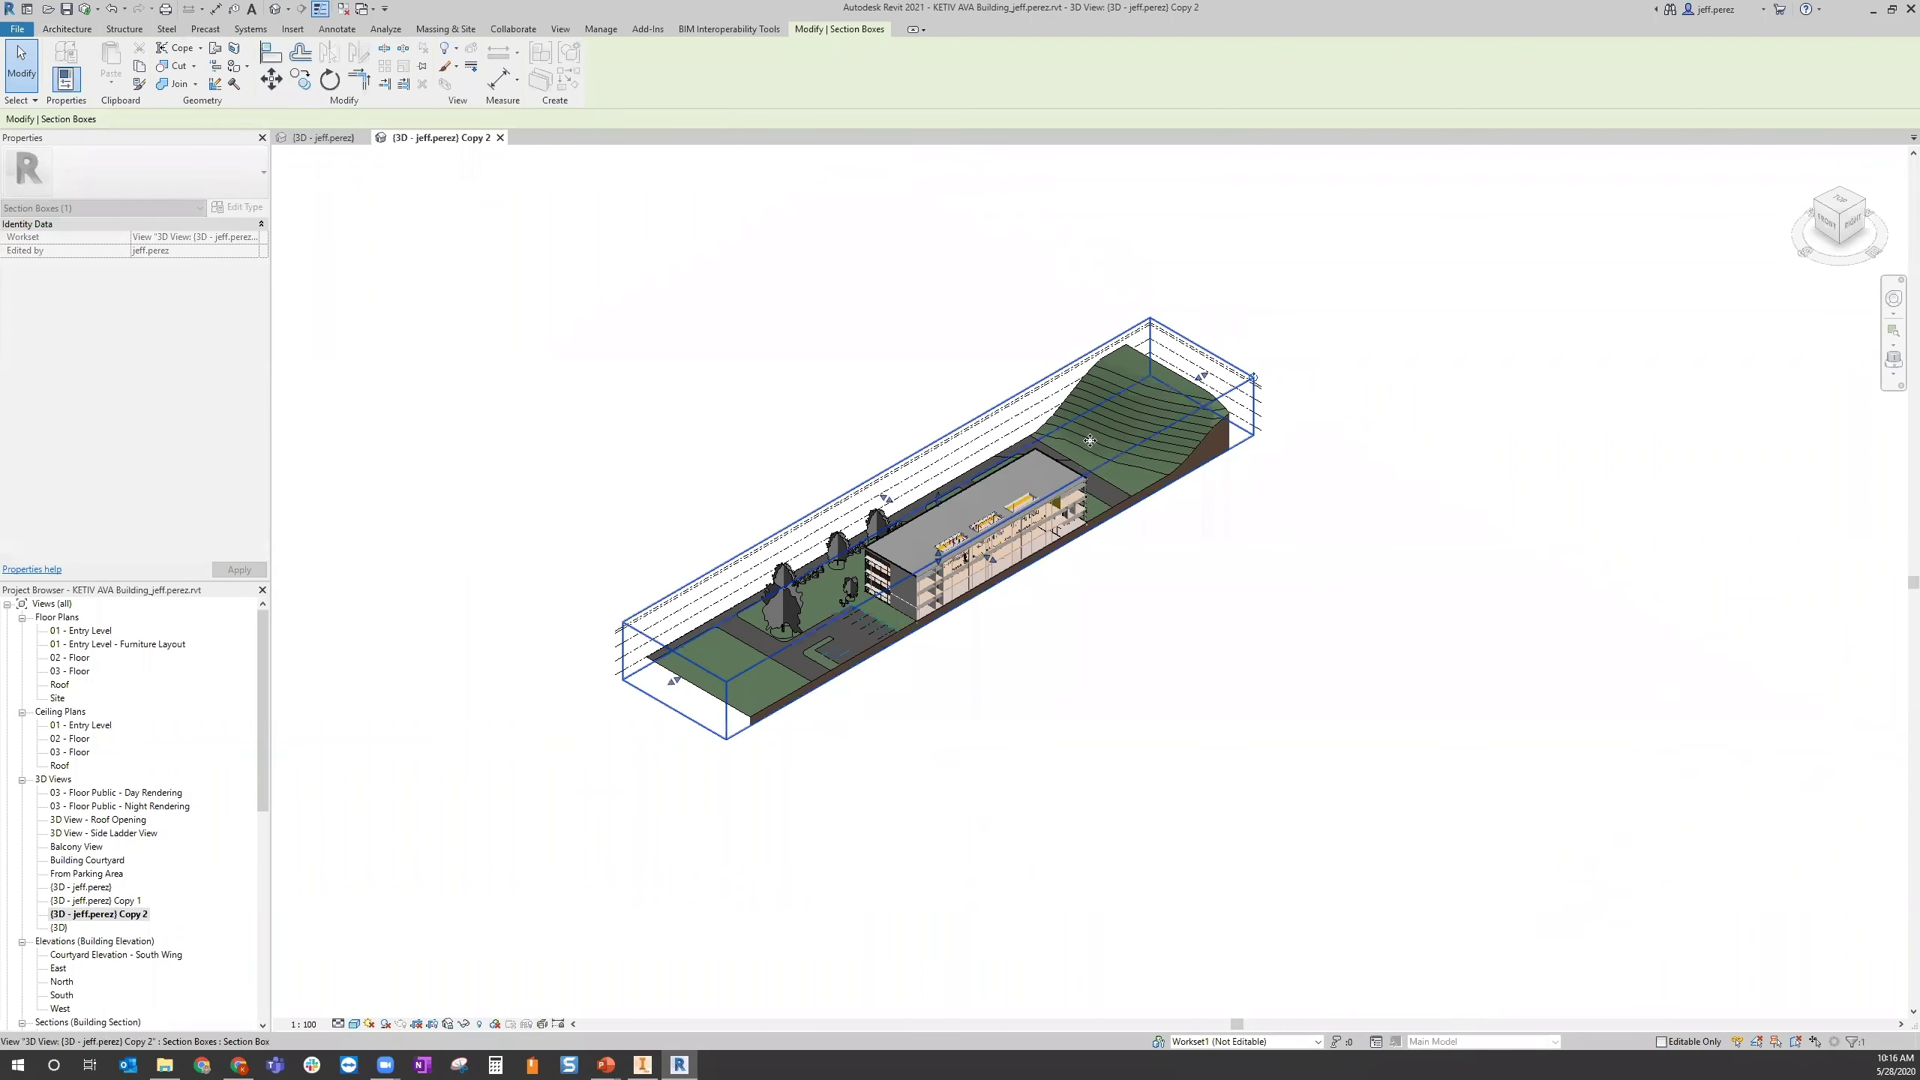
{"action": "scroll", "coordinate": [1001, 467], "scroll_direction": "up", "scroll_amount": 3}
Pull the section box's other two sides inward around the wing, cutting off the parking area and the hillside
{"action": "left_click_drag", "start_coordinate": [504, 796], "coordinate": [826, 598]}
{"action": "scroll", "coordinate": [911, 552], "scroll_direction": "up", "scroll_amount": 3}
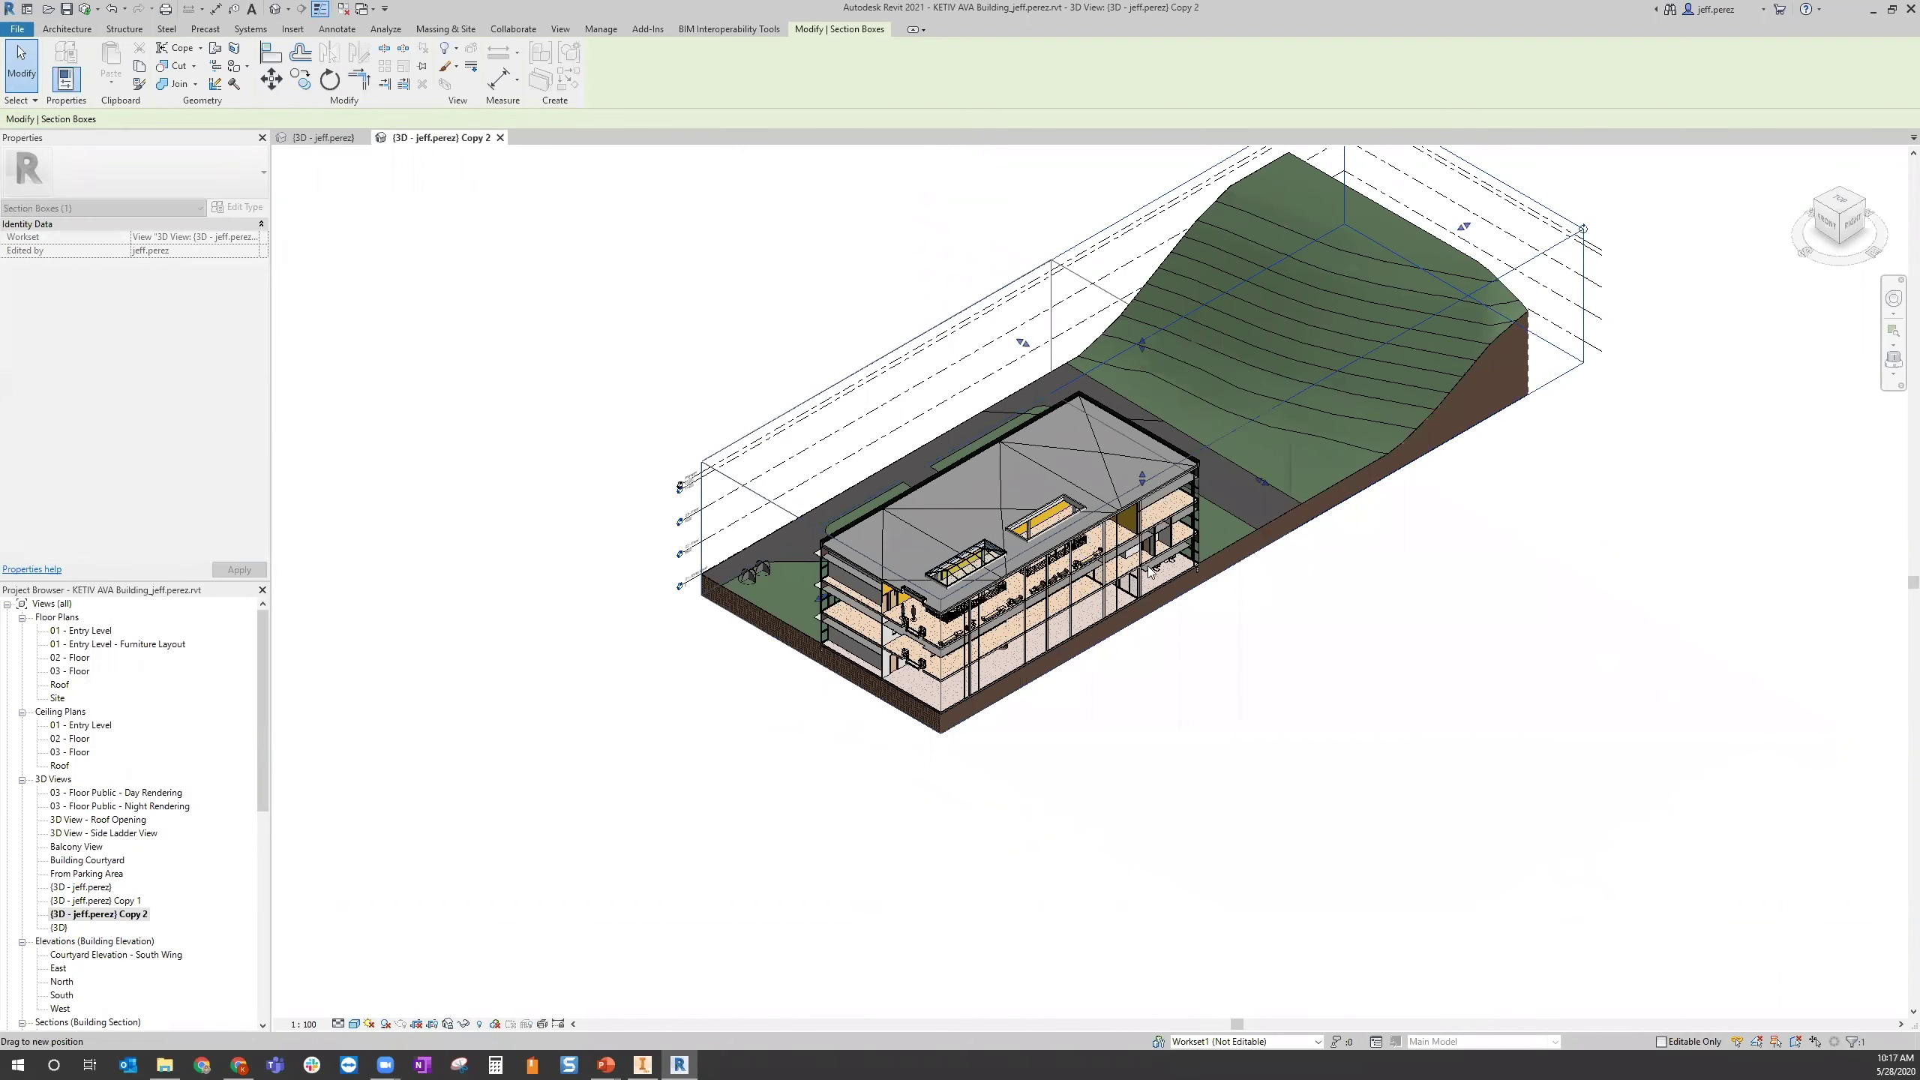
{"action": "left_click_drag", "start_coordinate": [1149, 571], "coordinate": [1149, 570]}
{"action": "scroll", "coordinate": [864, 439], "scroll_direction": "up", "scroll_amount": 1}
{"action": "left_click_drag", "start_coordinate": [877, 425], "coordinate": [1009, 470]}
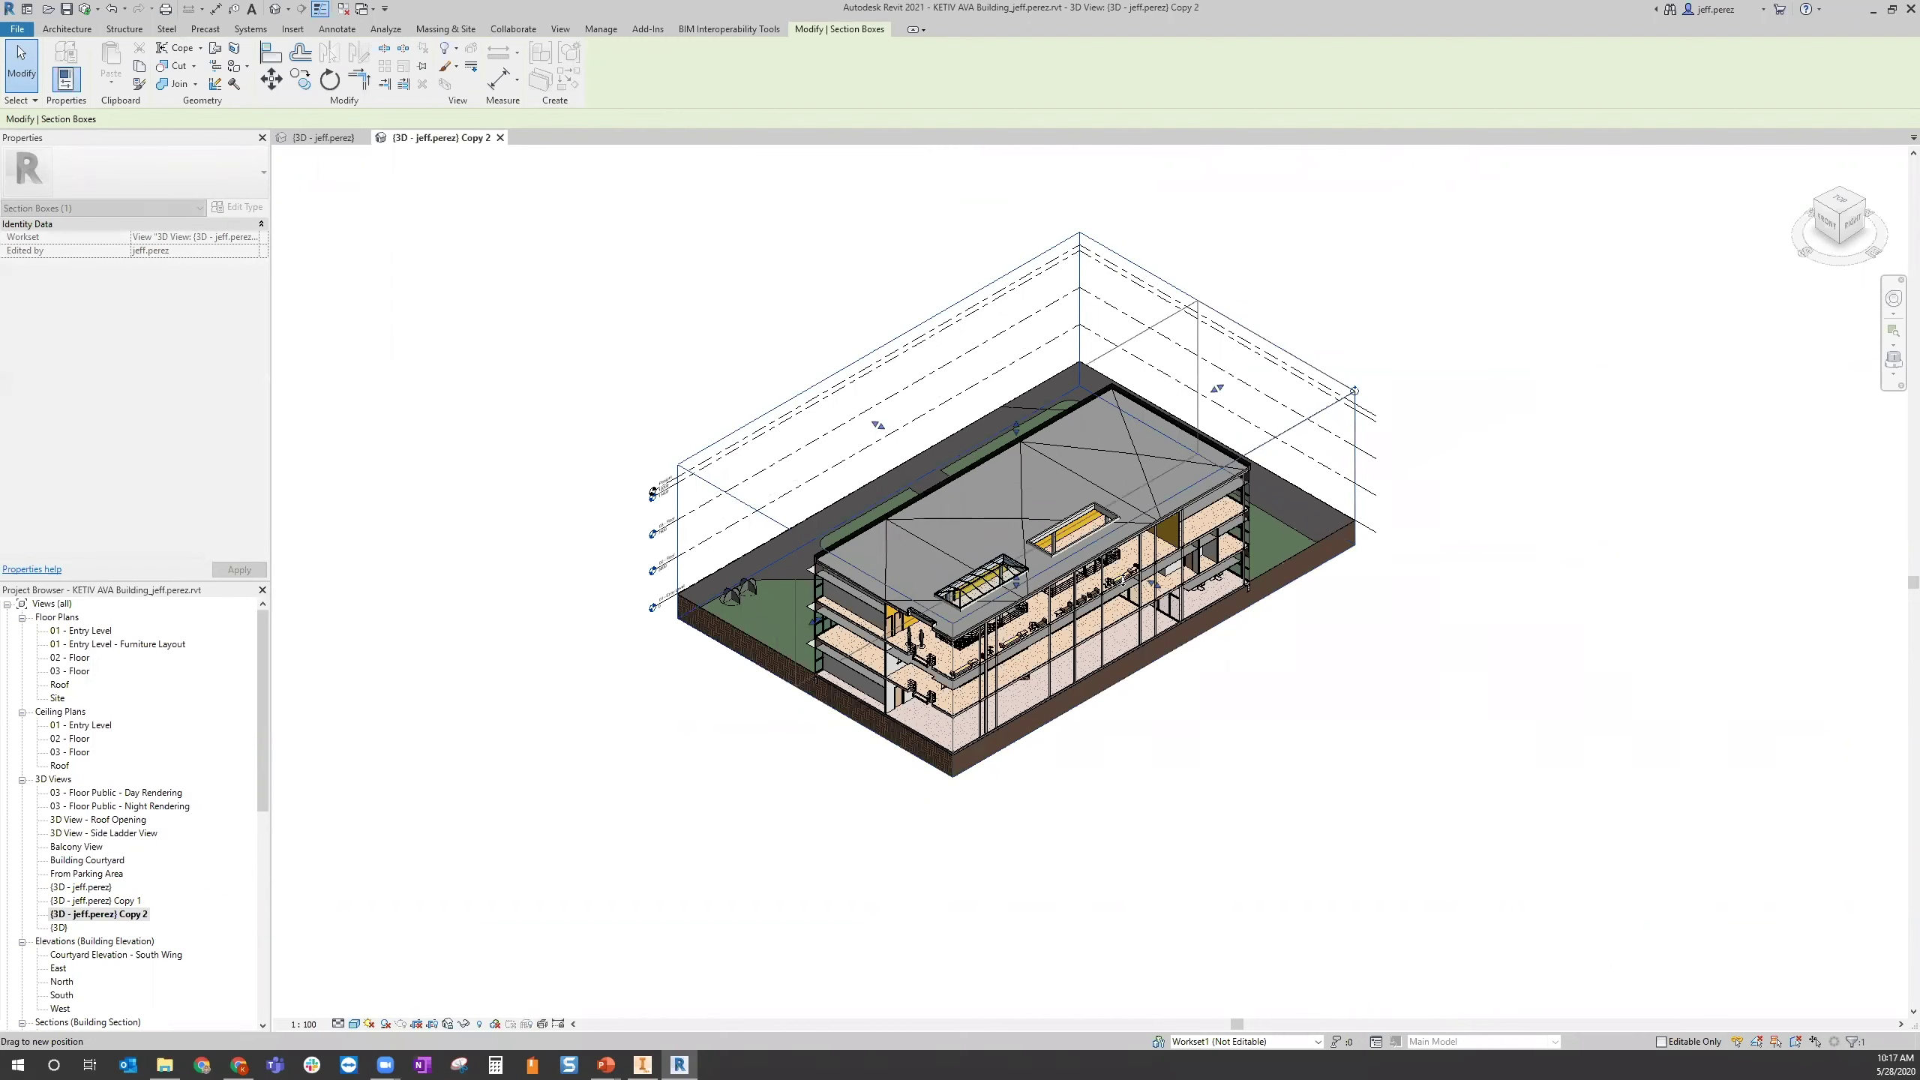
{"action": "scroll", "coordinate": [1024, 565], "scroll_direction": "up", "scroll_amount": 3}
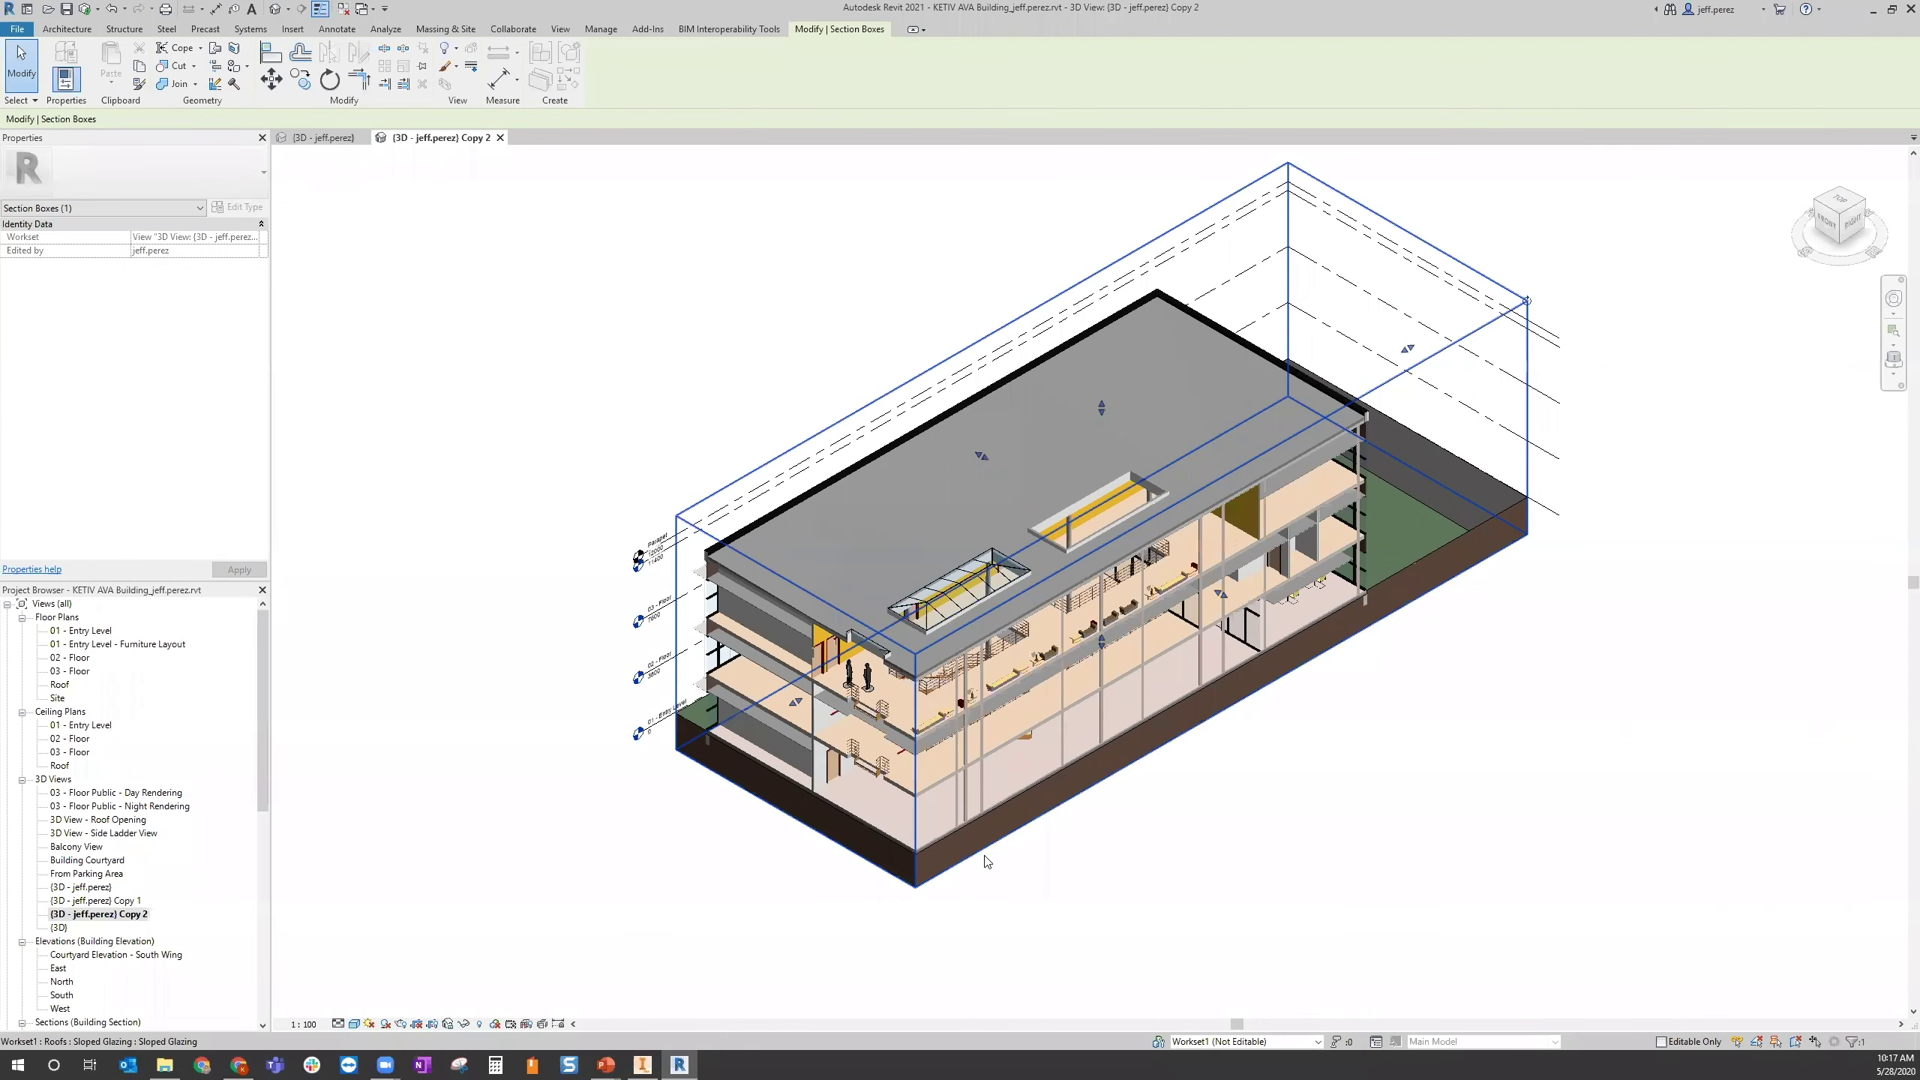
{"action": "left_click", "coordinate": [986, 860]}
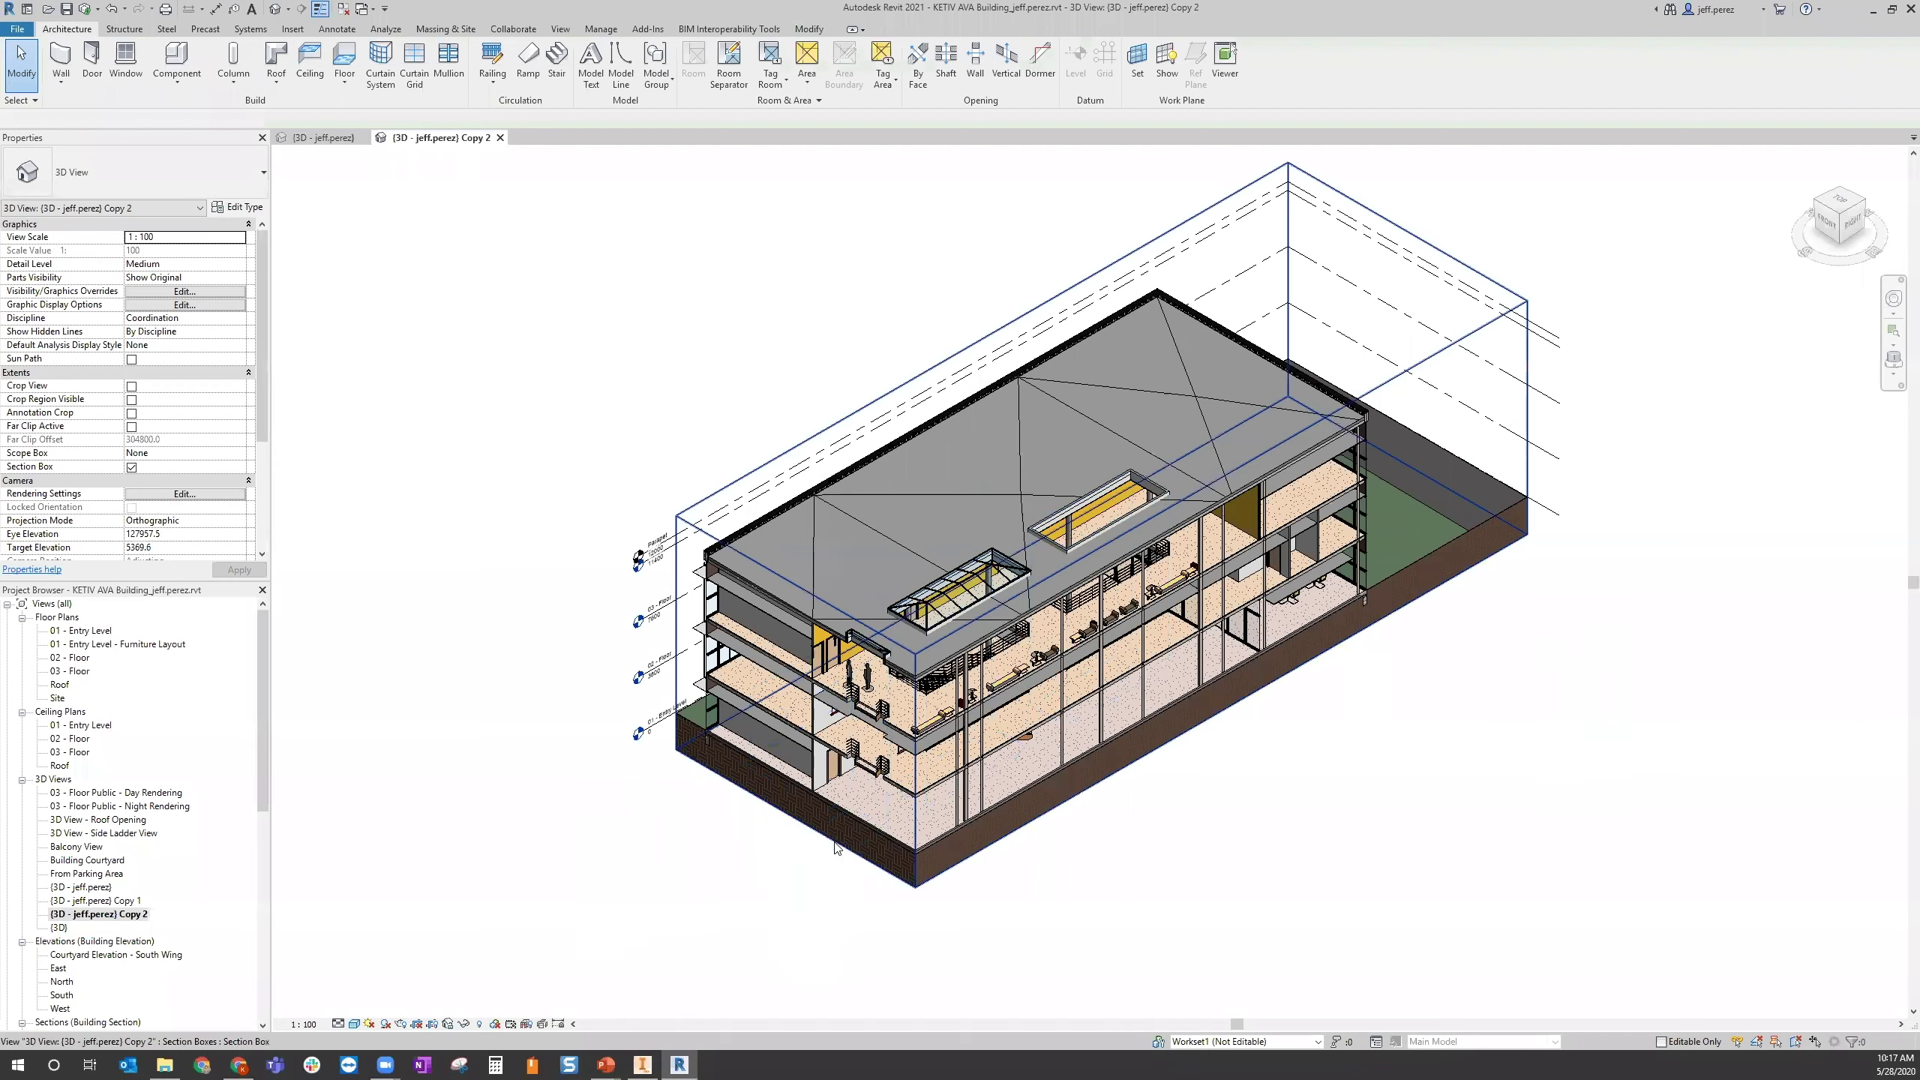
Raise the section box's bottom to just below the roof and tighten its sides around the glazed skylight and the open roof opening
{"action": "left_click", "coordinate": [1030, 778]}
{"action": "left_click", "coordinate": [1097, 790]}
{"action": "left_click", "coordinate": [1099, 752]}
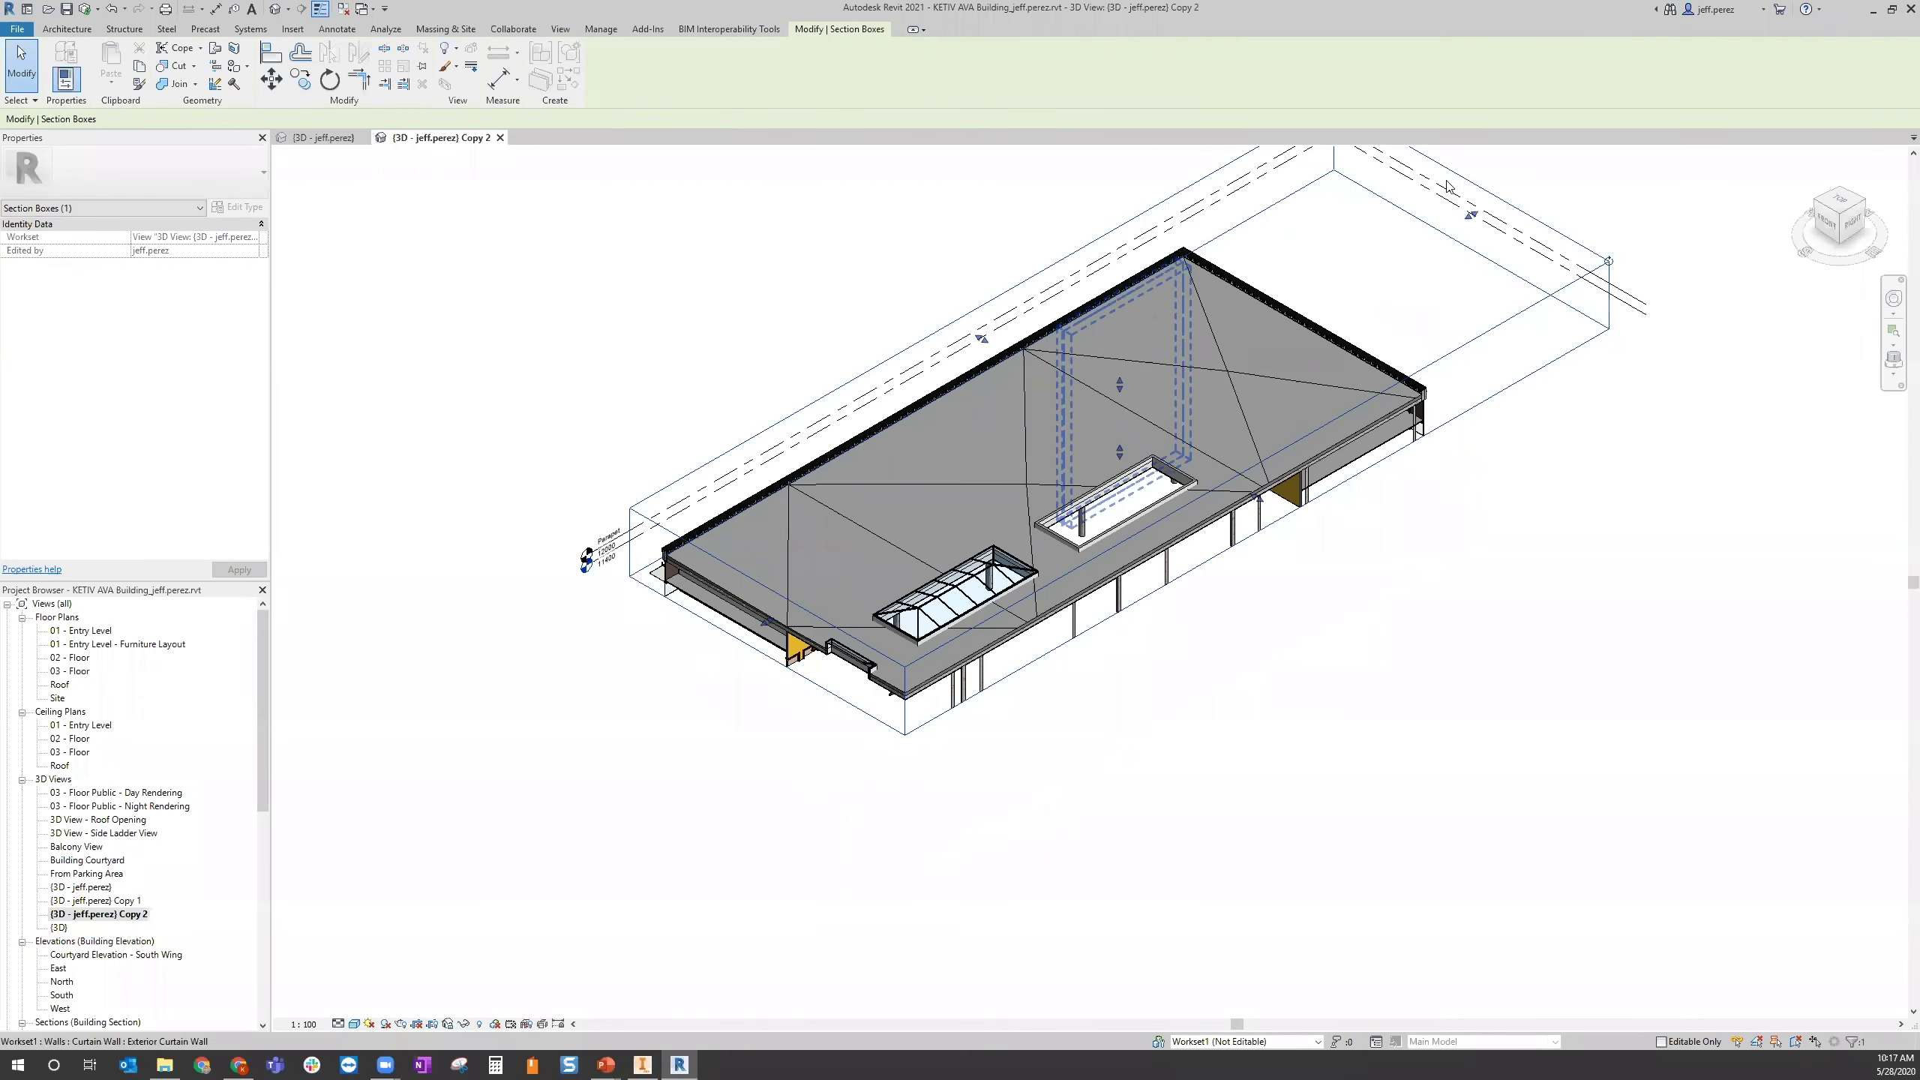
{"action": "left_click_drag", "start_coordinate": [1471, 215], "coordinate": [1202, 478]}
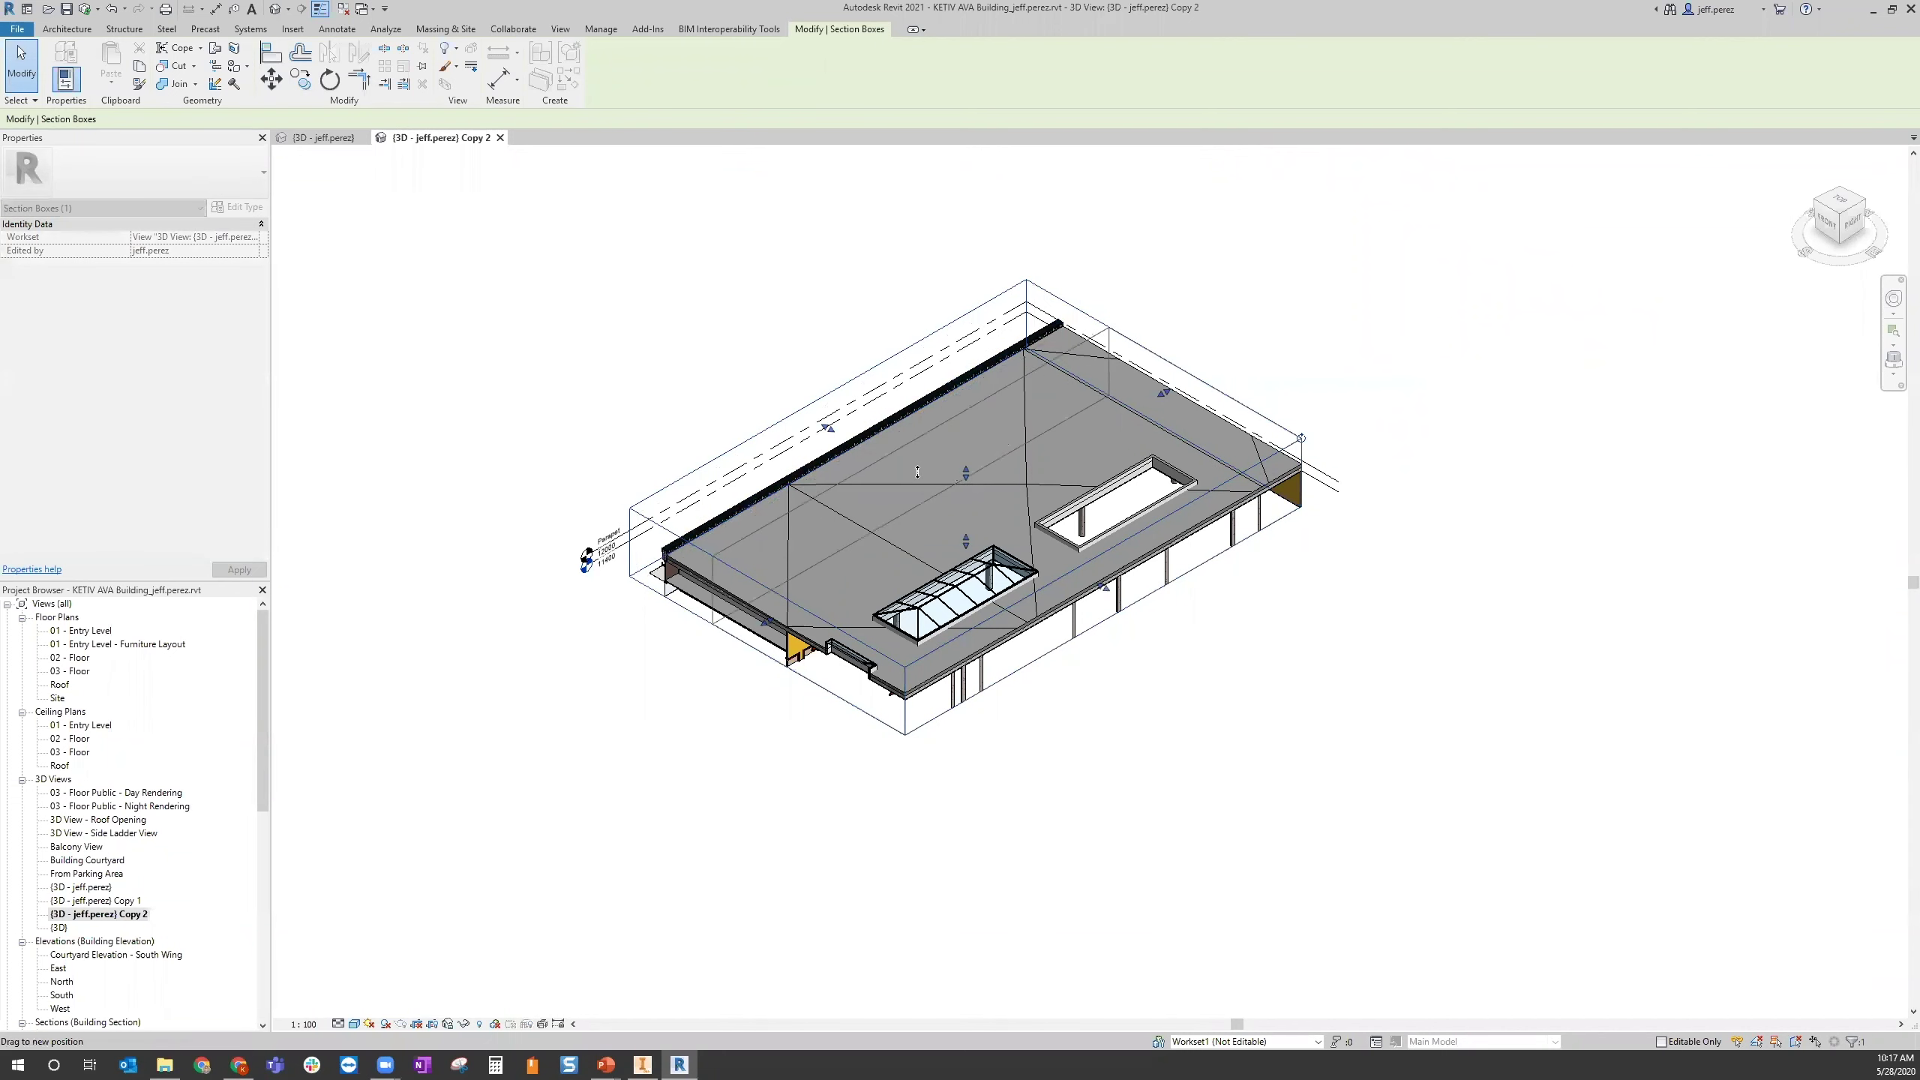
{"action": "left_click", "coordinate": [1169, 756]}
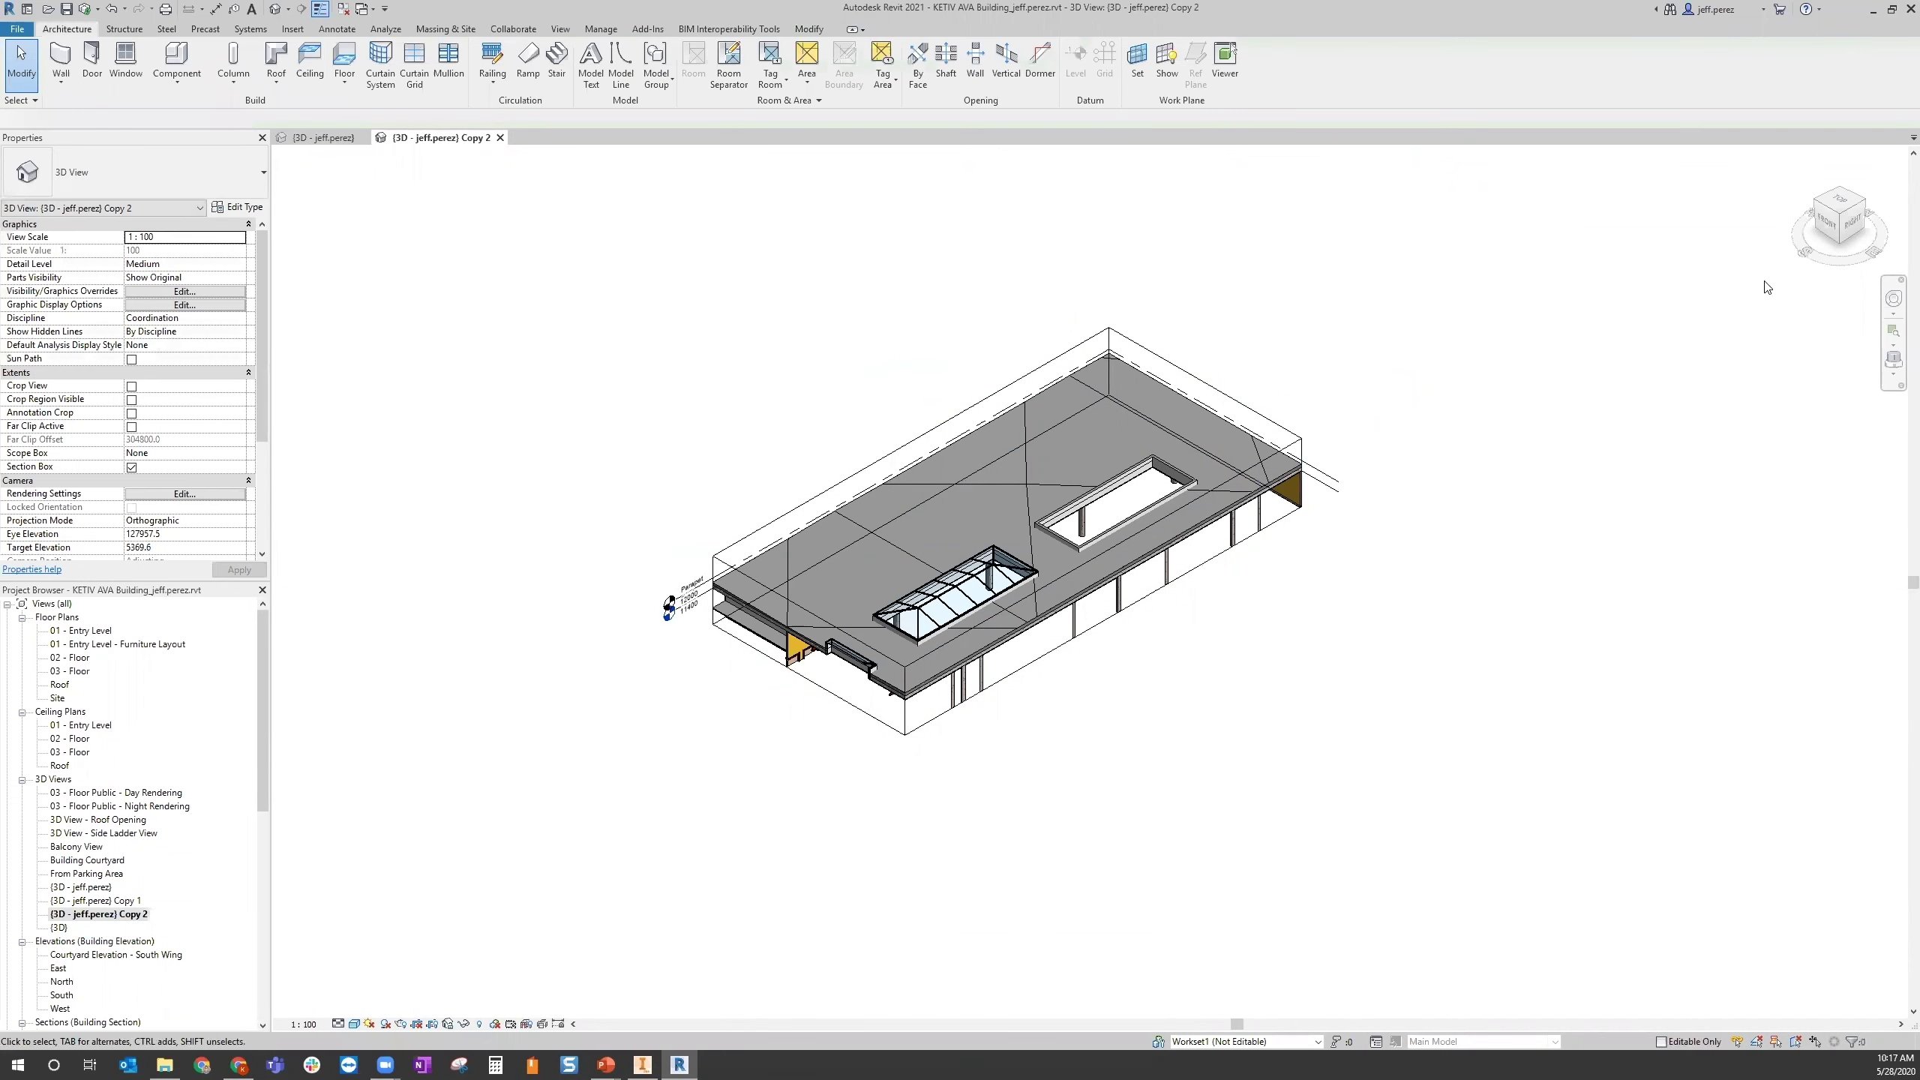
Save the project and synchronize it with the central model, relinquishing view worksets and saving the local file before and after
{"action": "left_click", "coordinate": [1806, 186]}
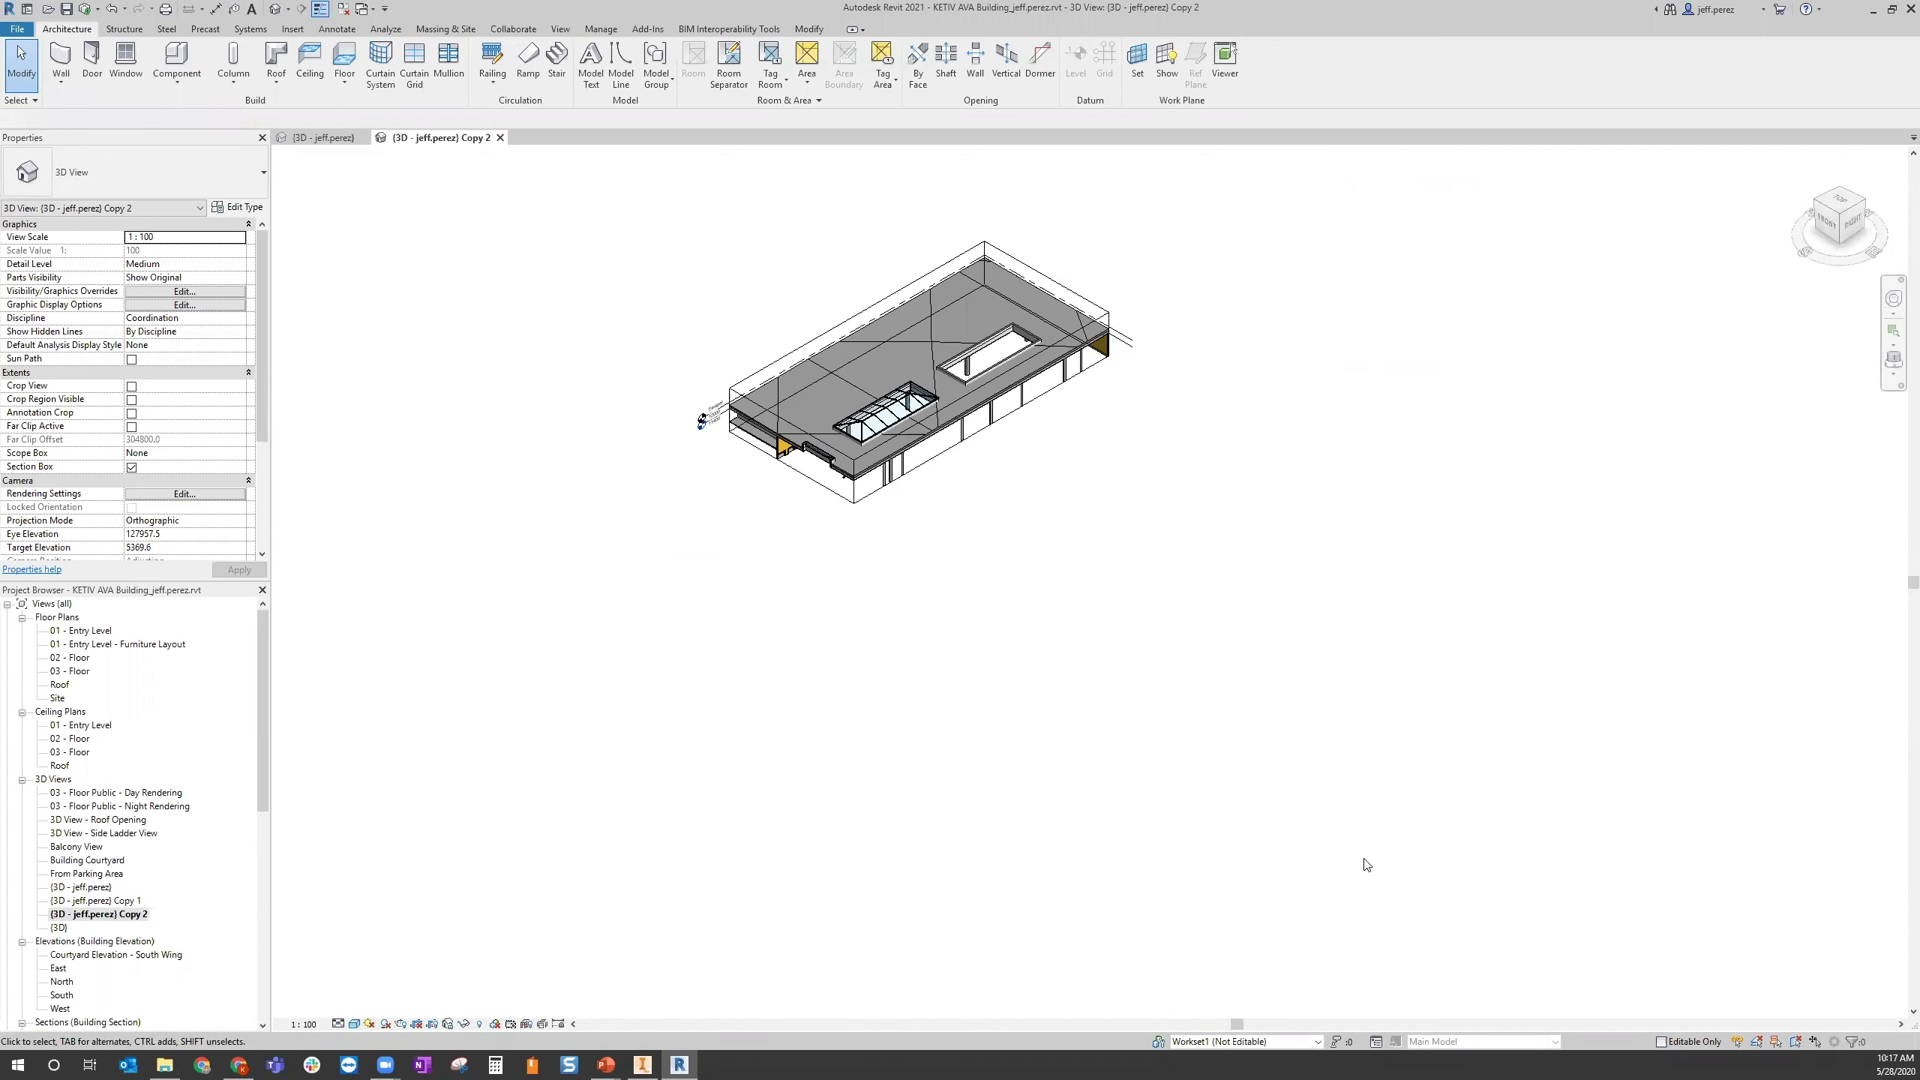
{"action": "scroll", "coordinate": [759, 348], "scroll_direction": "up", "scroll_amount": 4}
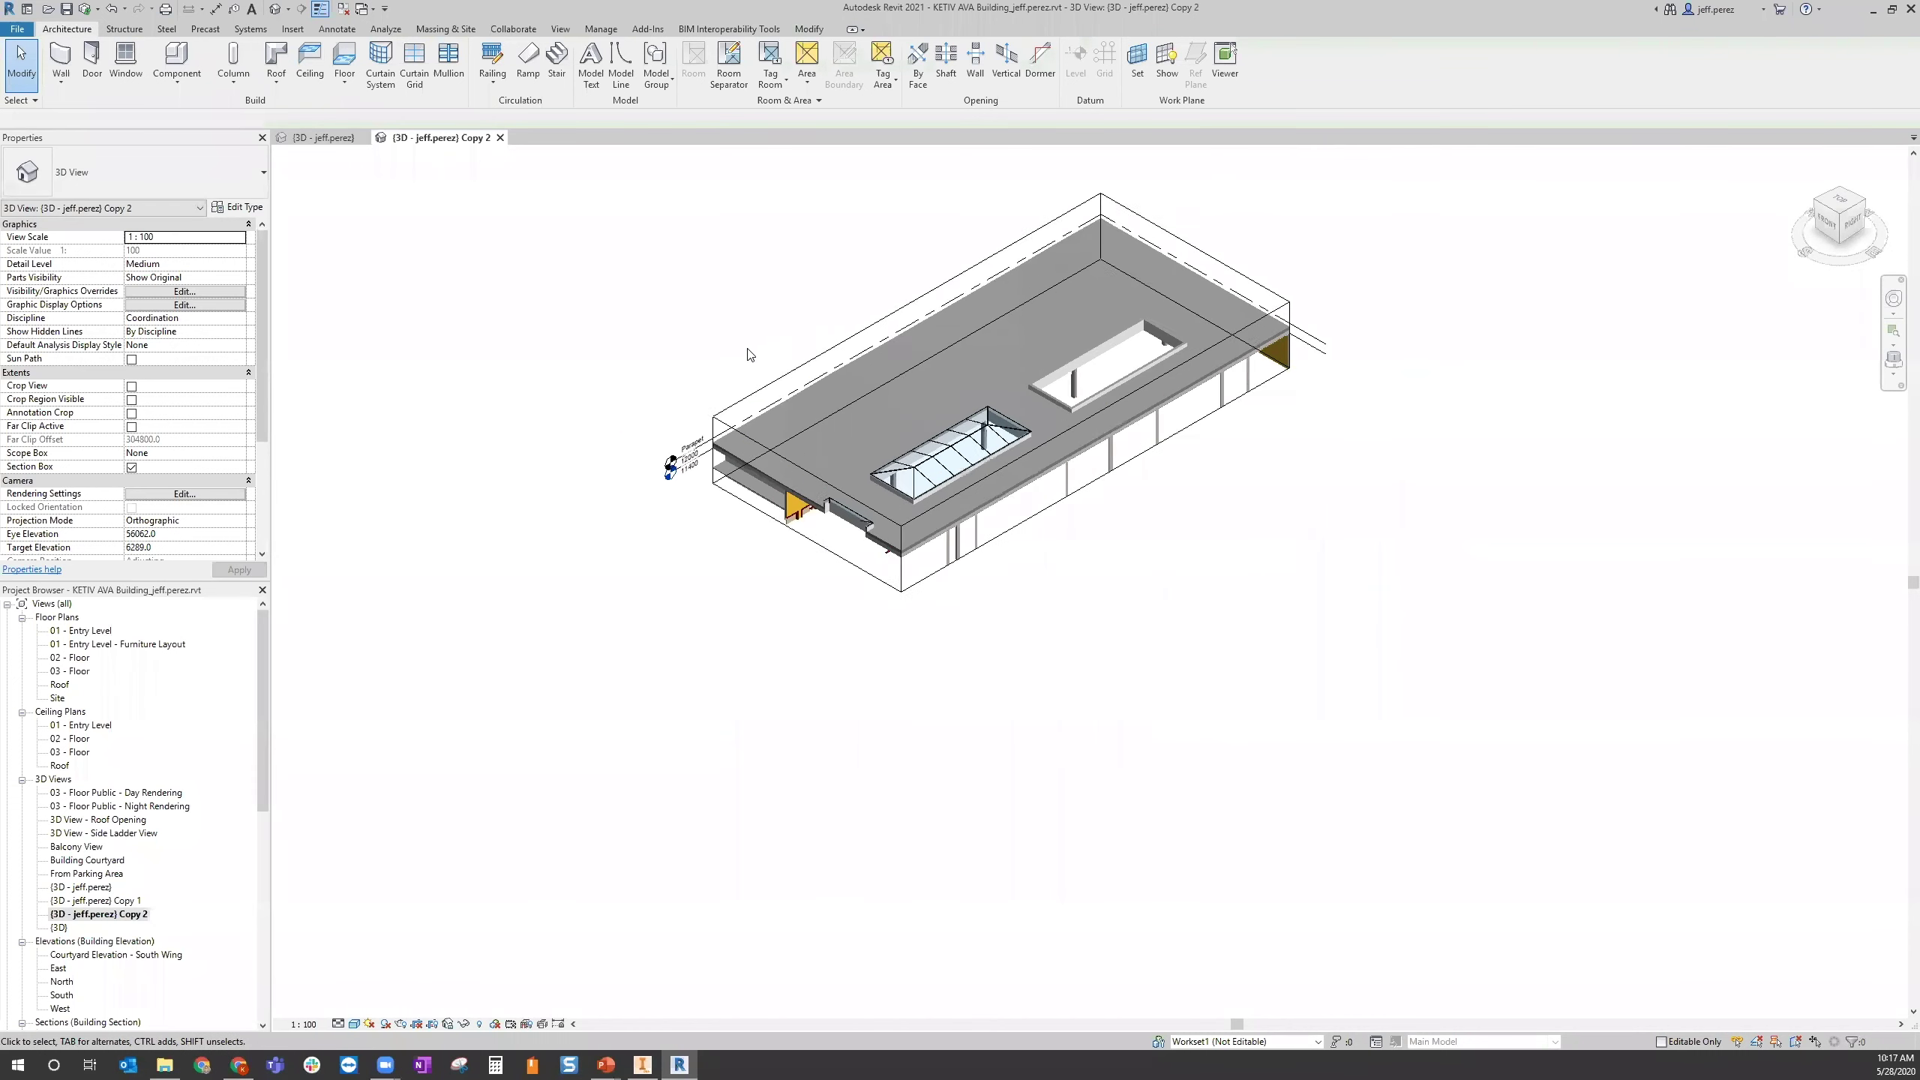
{"action": "scroll", "coordinate": [748, 349], "scroll_direction": "up", "scroll_amount": 2}
{"action": "middle_click_drag", "start_coordinate": [1041, 707], "coordinate": [1001, 872]}
{"action": "left_click", "coordinate": [1230, 532]}
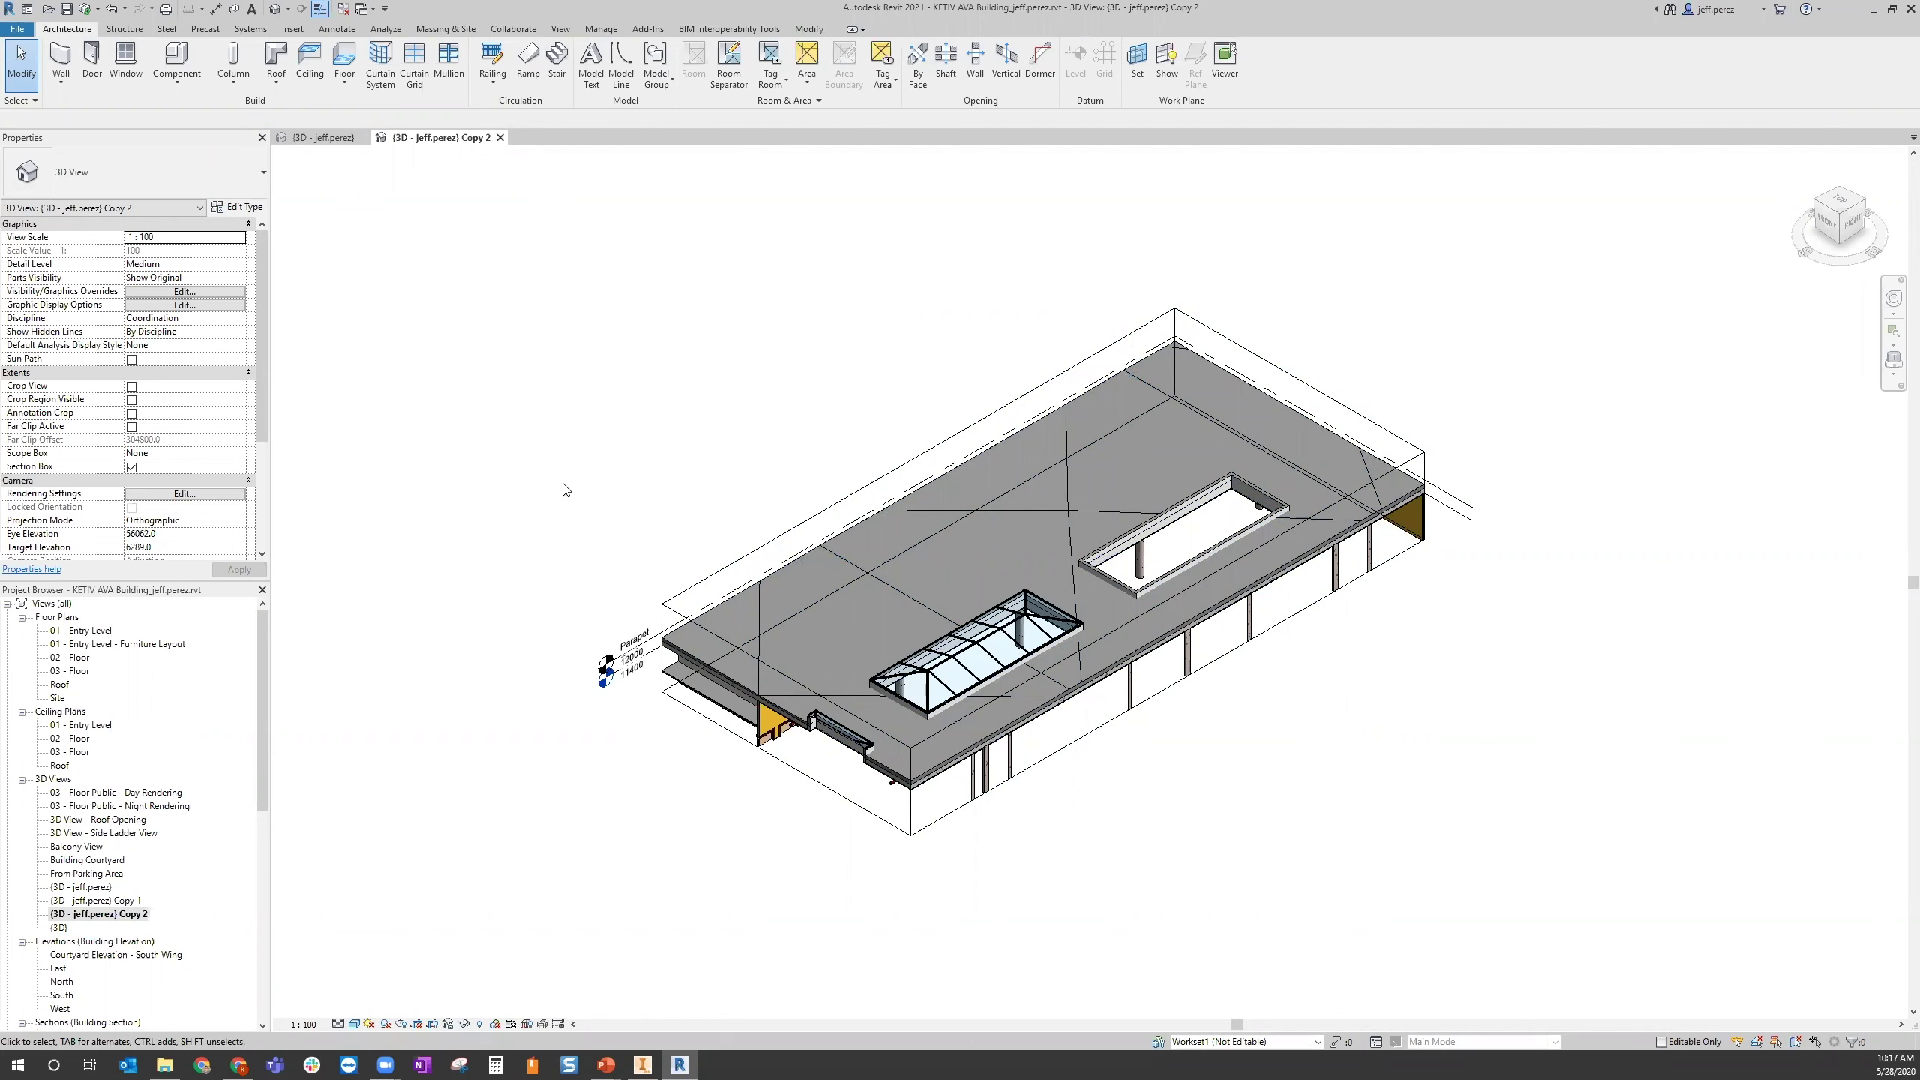
{"action": "key", "text": "ctrl+s"}
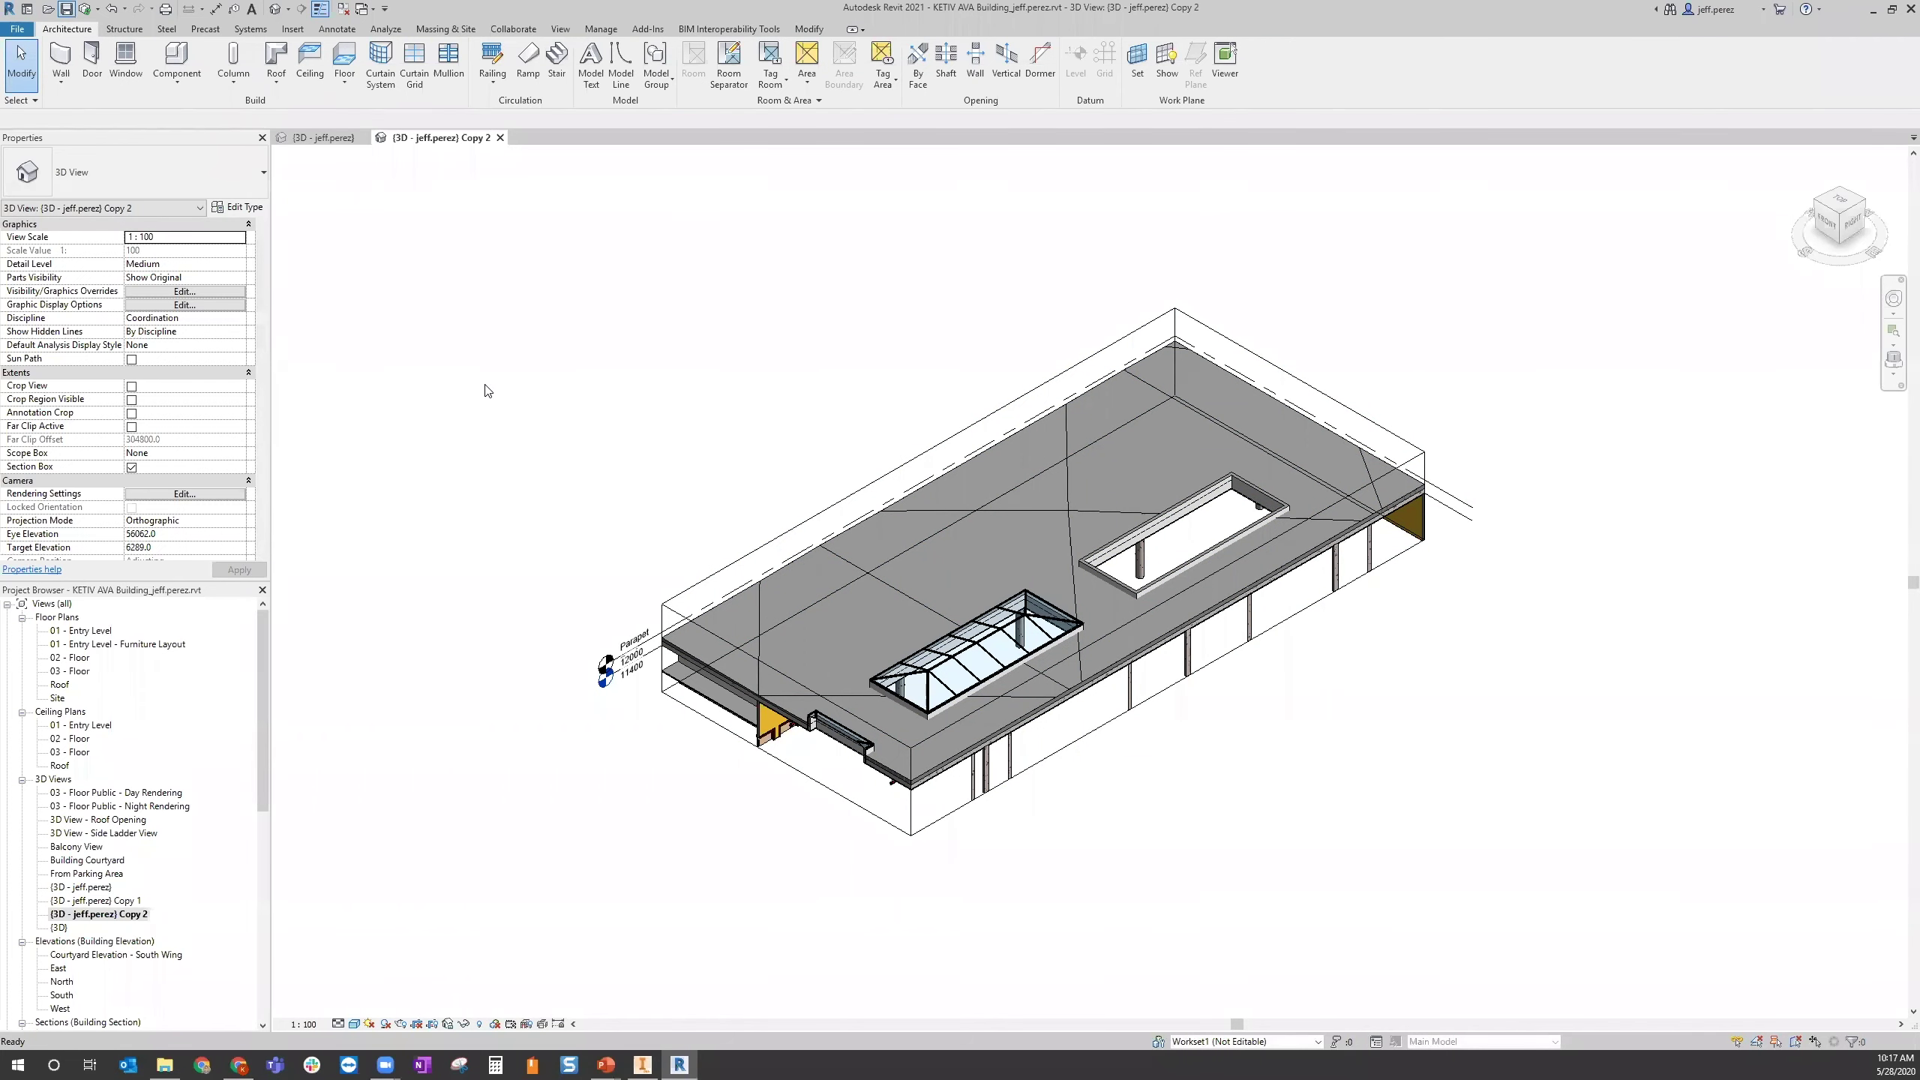
{"action": "left_click", "coordinate": [84, 9]}
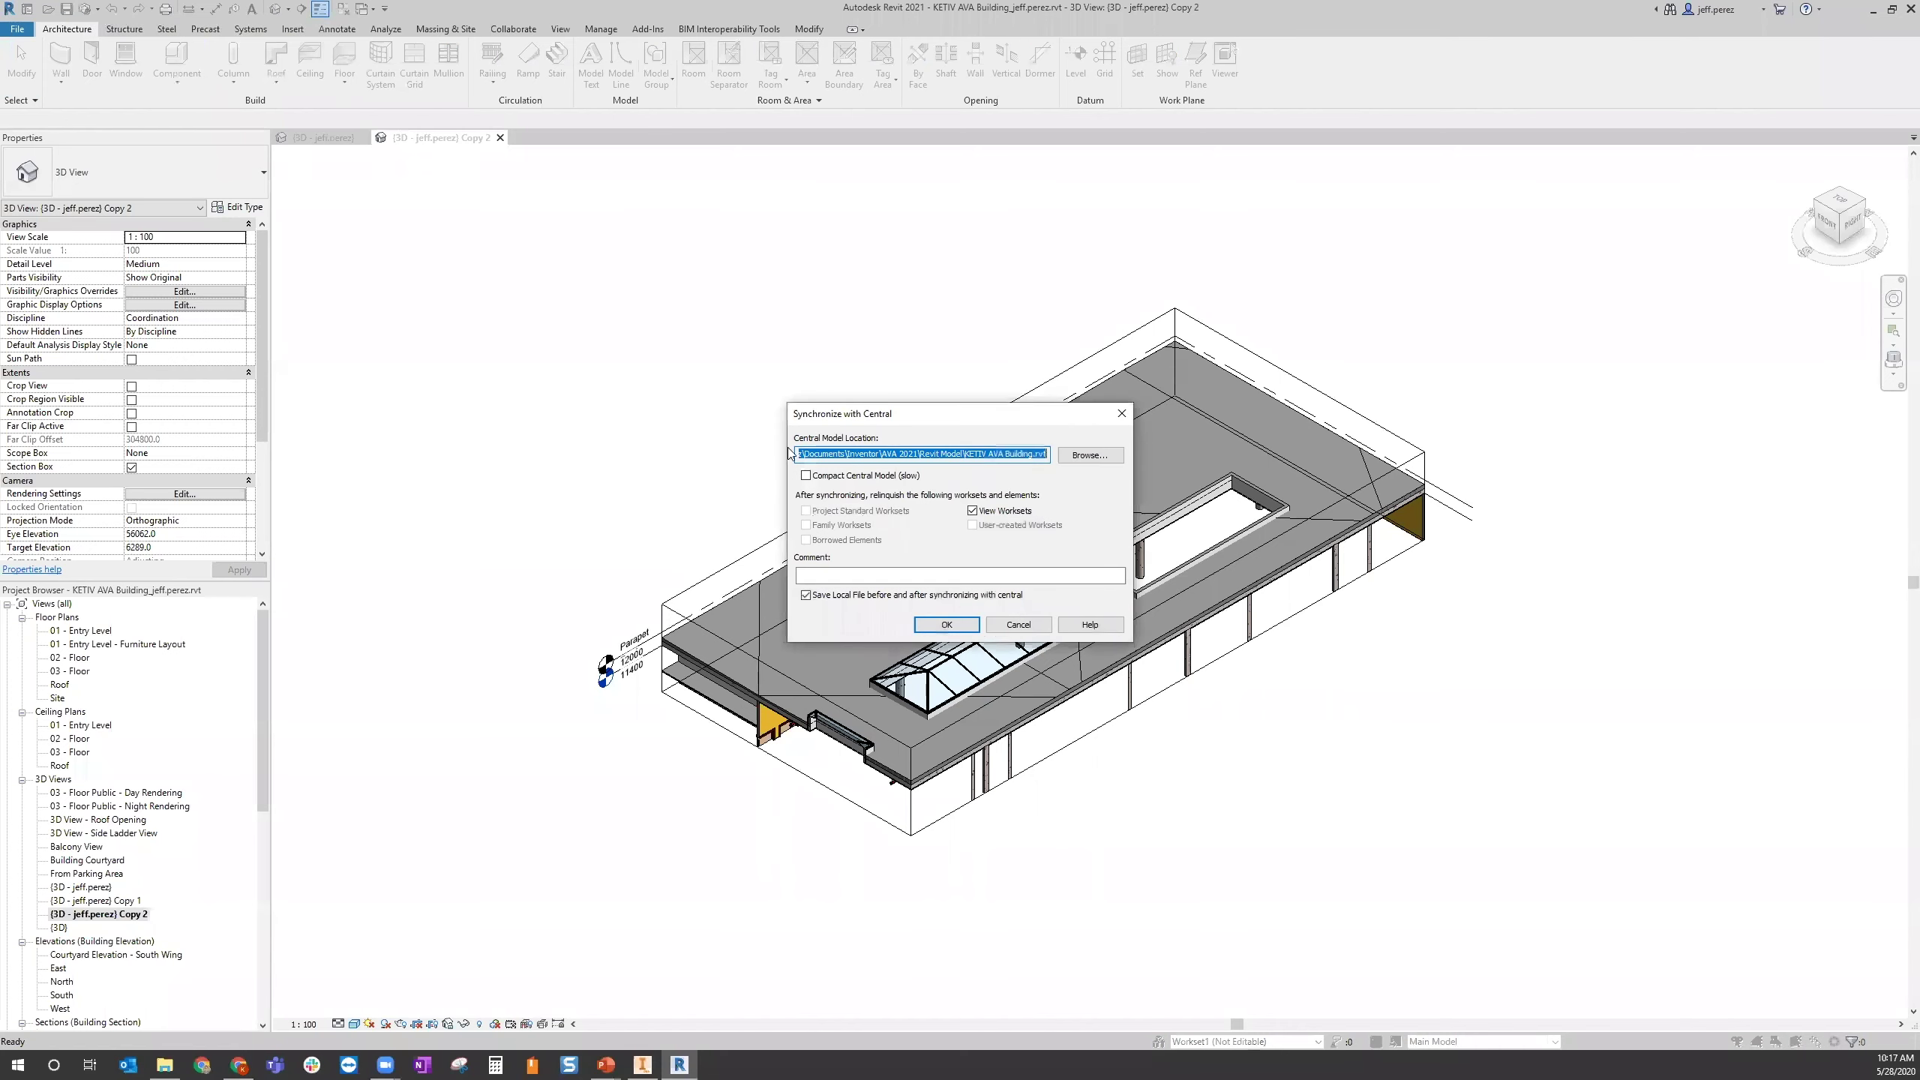
{"action": "left_click", "coordinate": [946, 624]}
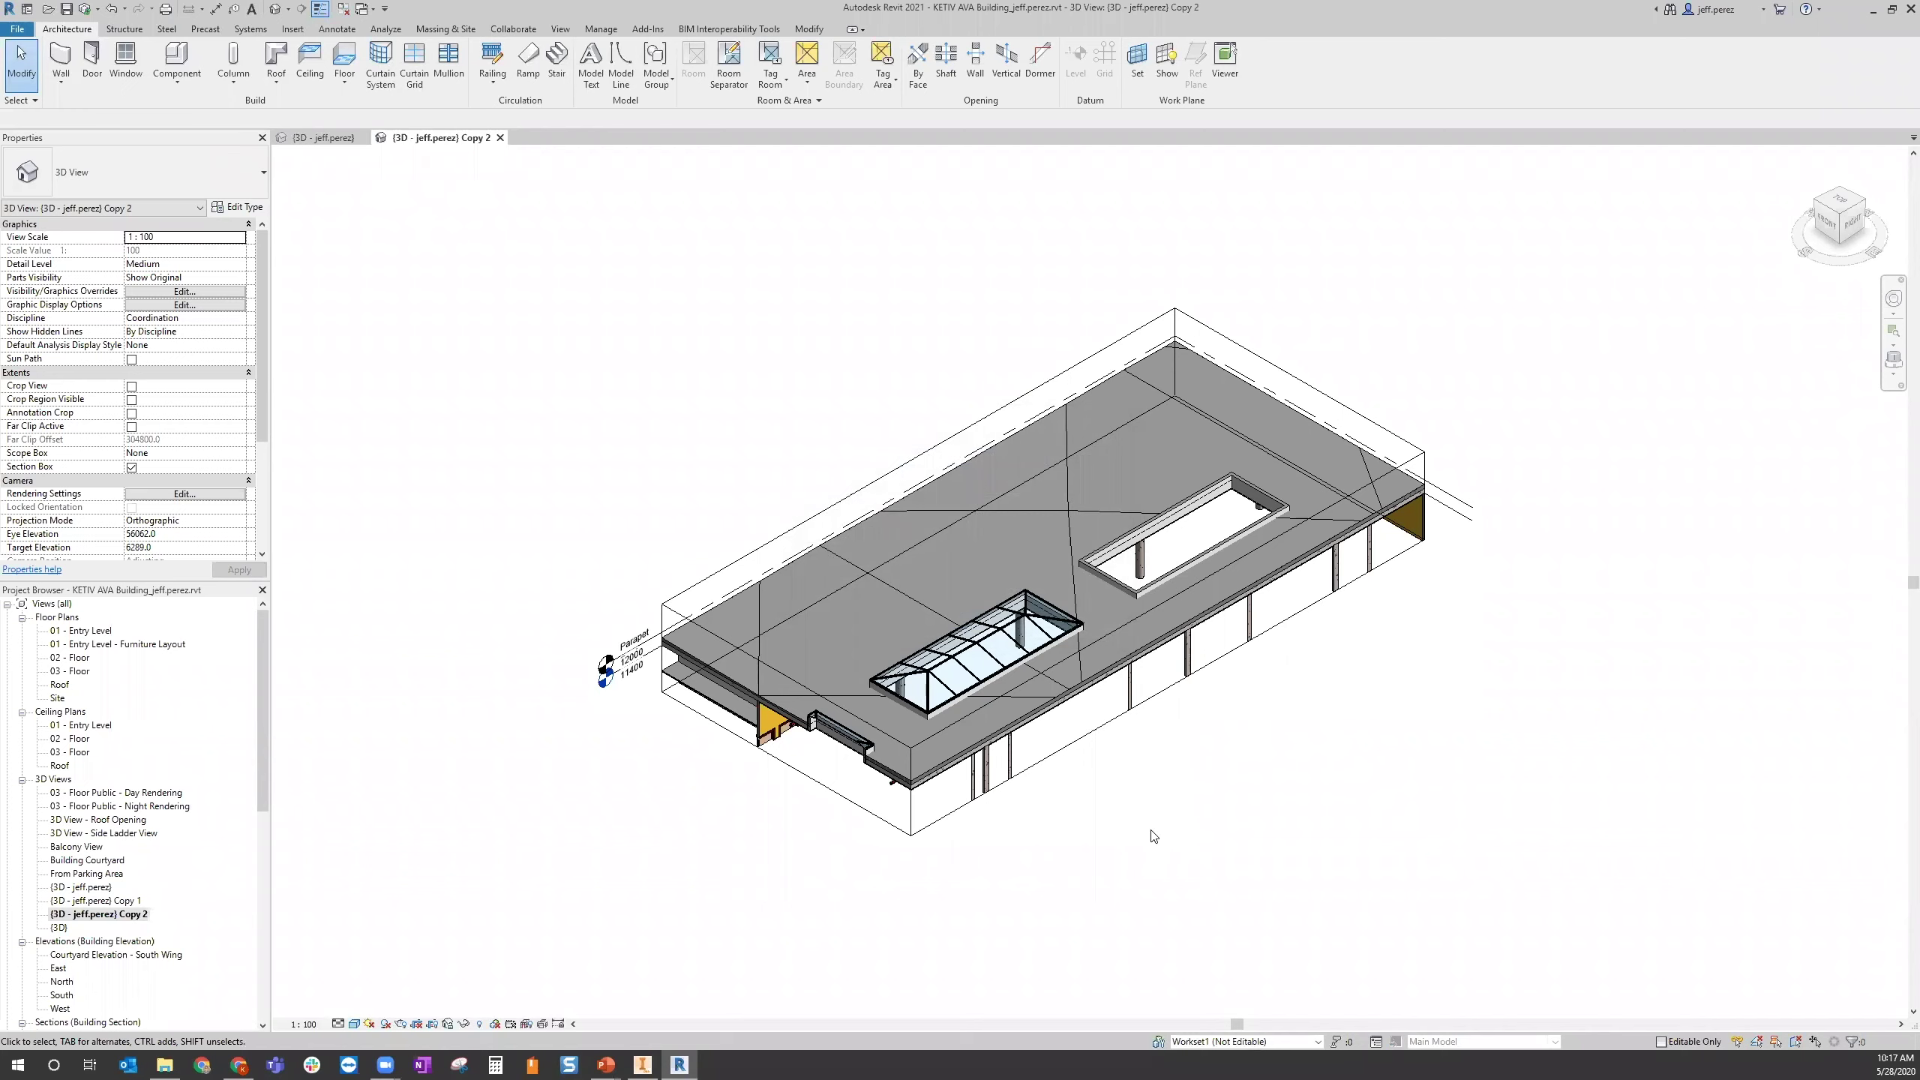
{"action": "middle_click_drag", "start_coordinate": [1156, 766], "coordinate": [1257, 706]}
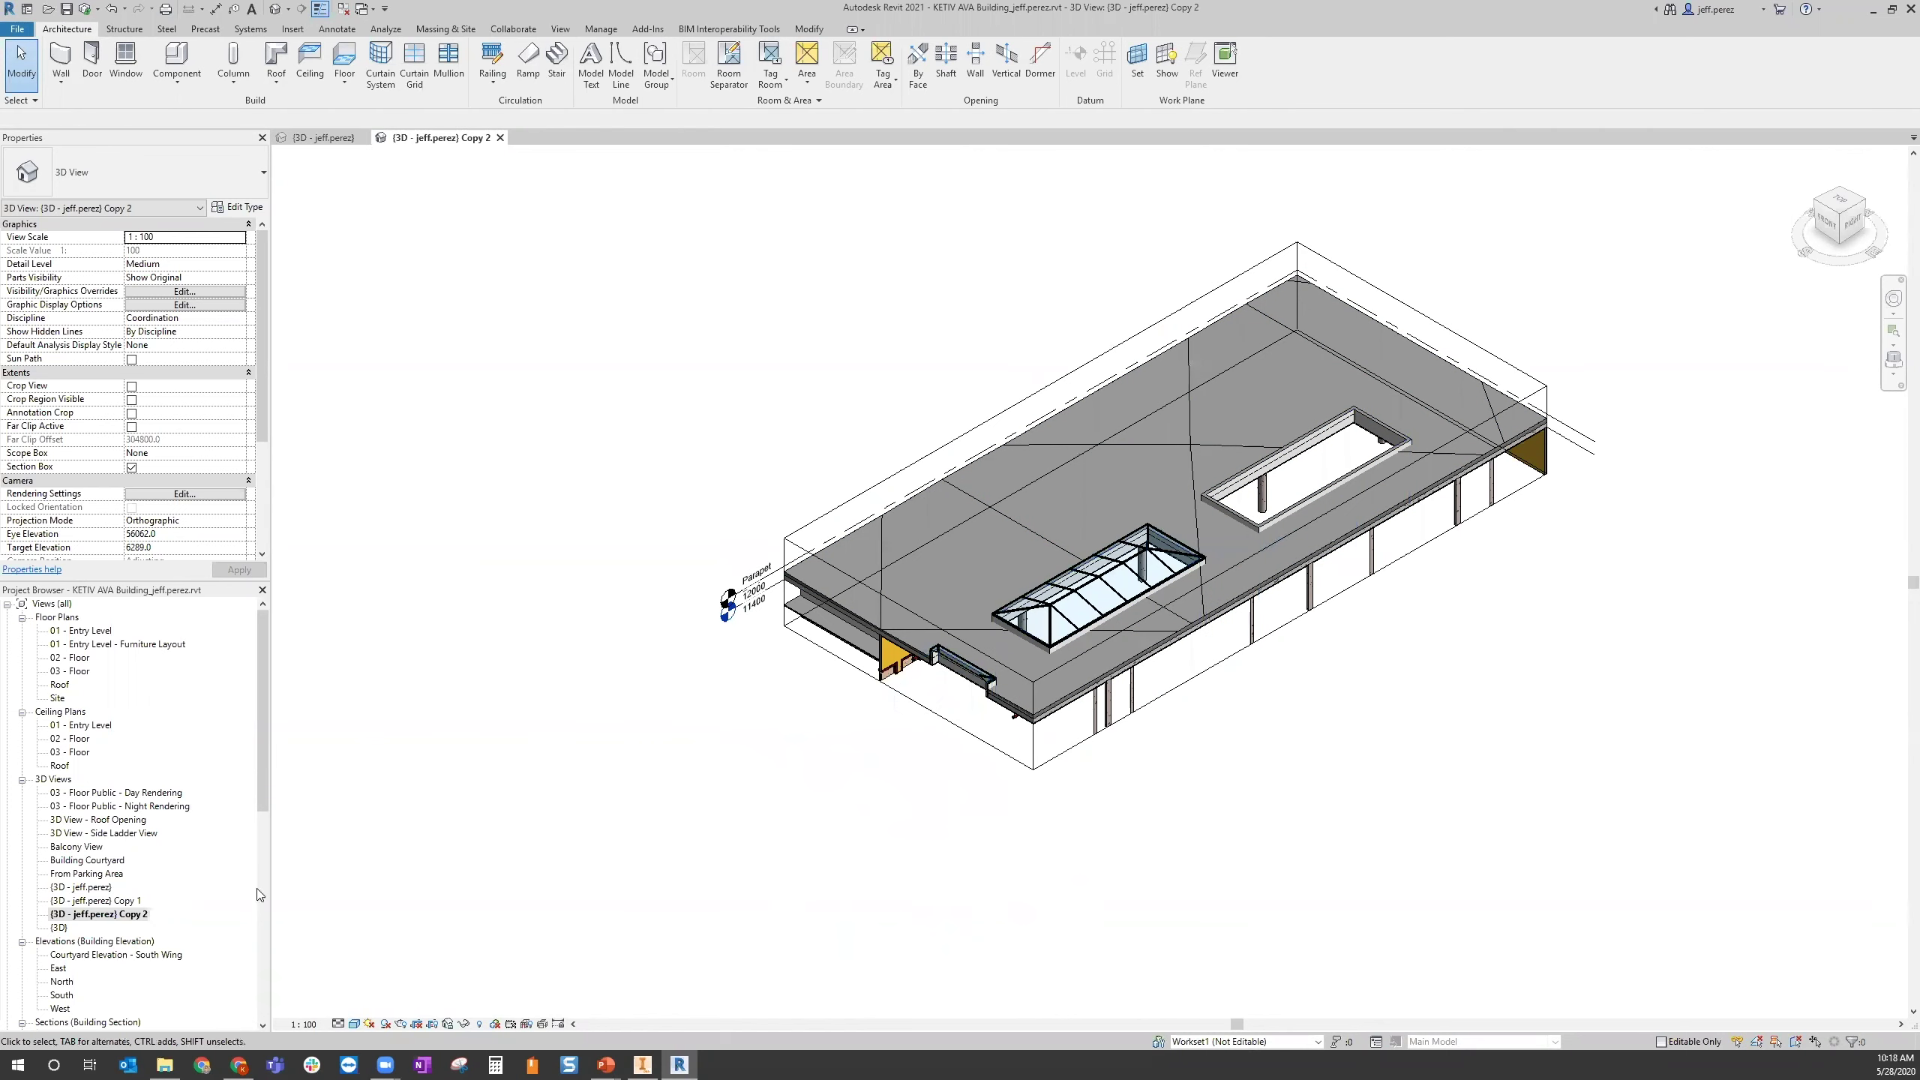
{"action": "right_click", "coordinate": [105, 919]}
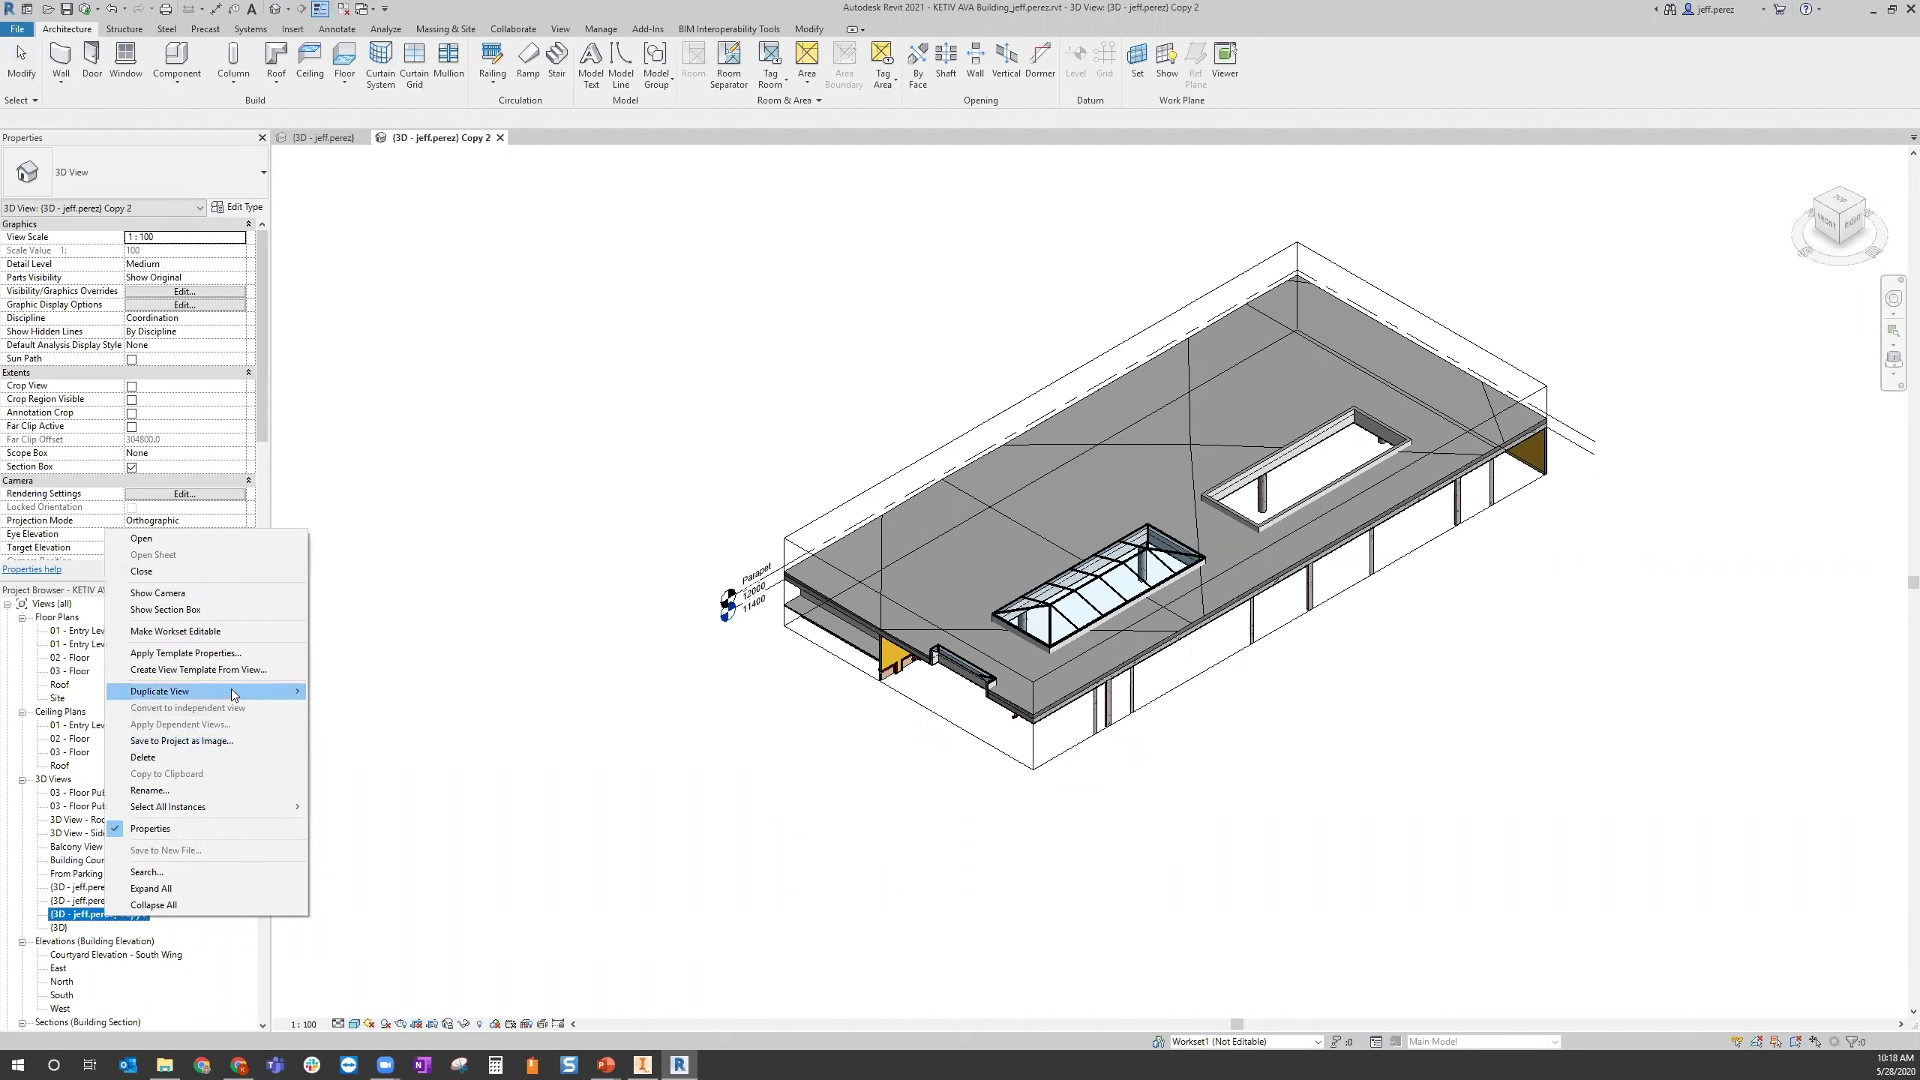
{"action": "mouse_move", "coordinate": [230, 692]}
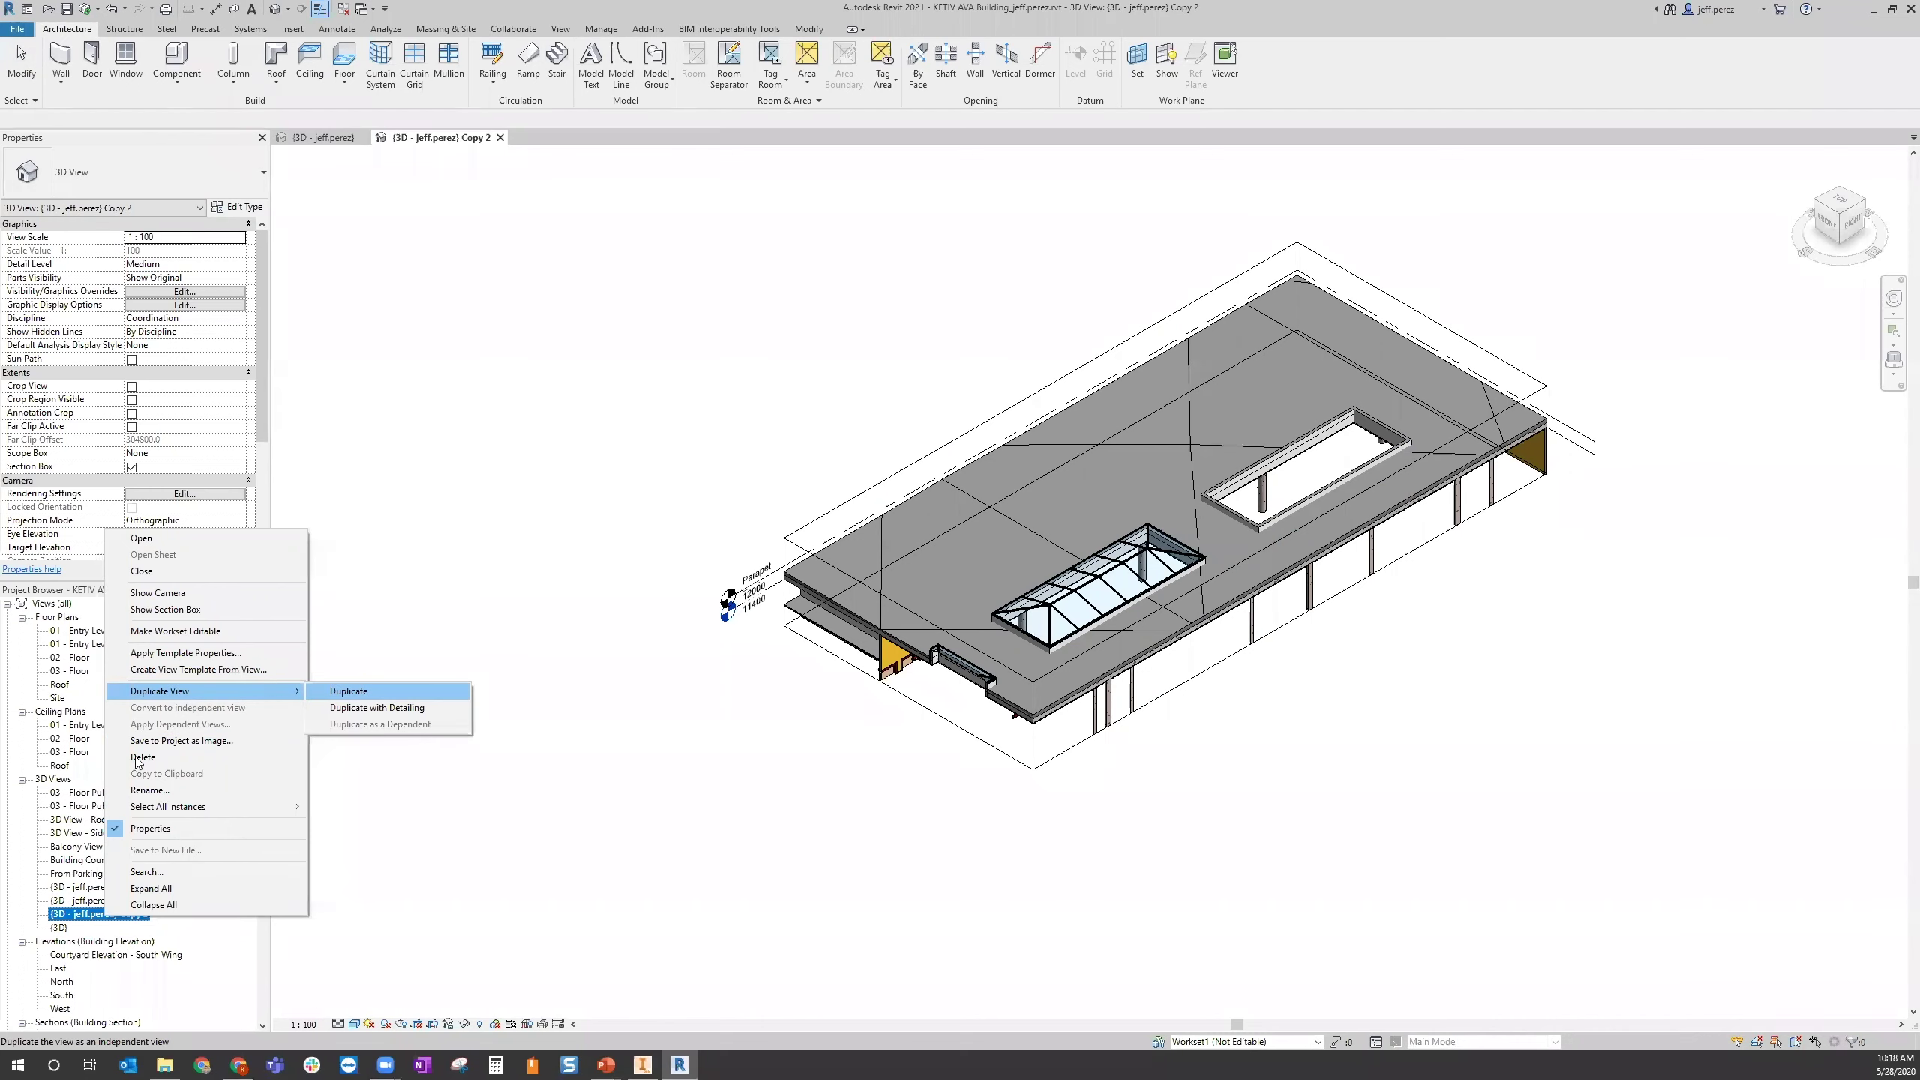
{"action": "left_click", "coordinate": [150, 790]}
{"action": "left_click", "coordinate": [76, 916]}
{"action": "left_click_drag", "start_coordinate": [74, 917], "coordinate": [281, 926]}
{"action": "key", "text": "BackSpace"}
{"action": "type", "text": "Ceiling Space"}
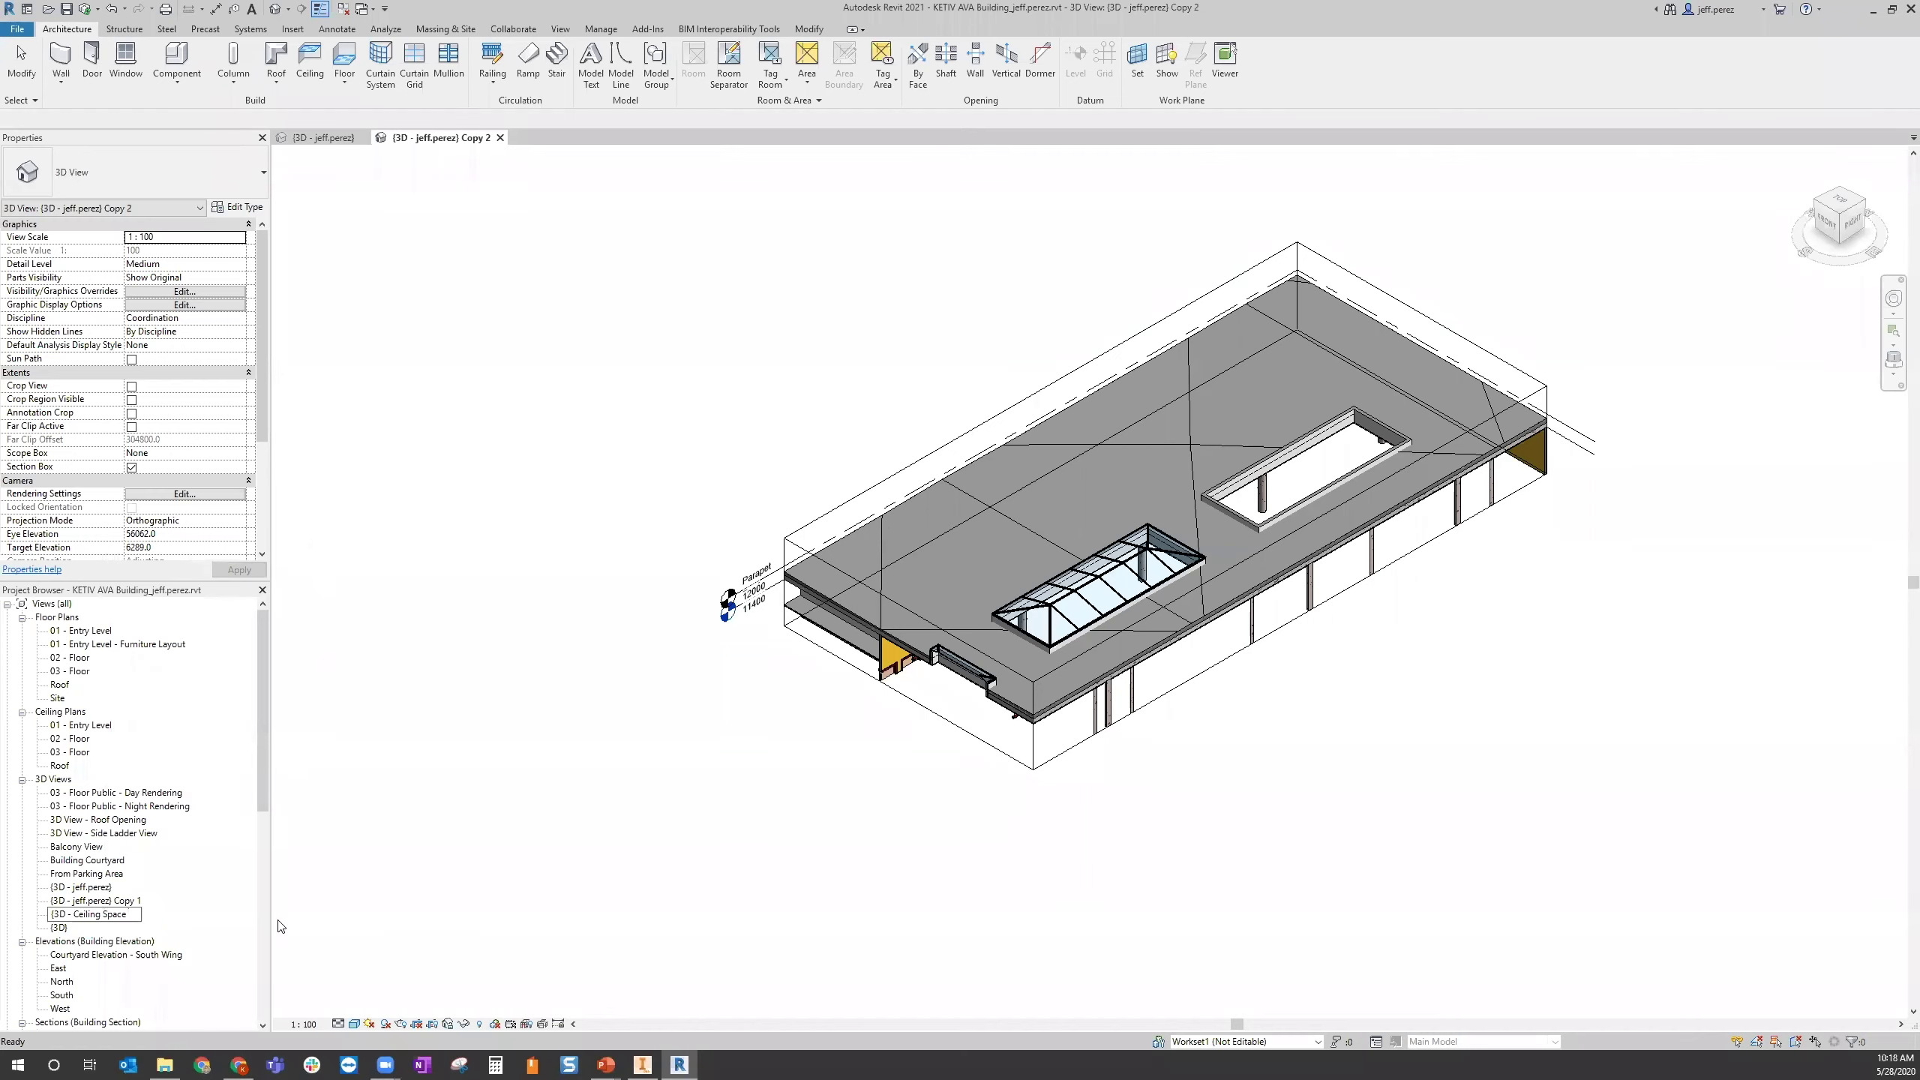
{"action": "key", "text": "Escape"}
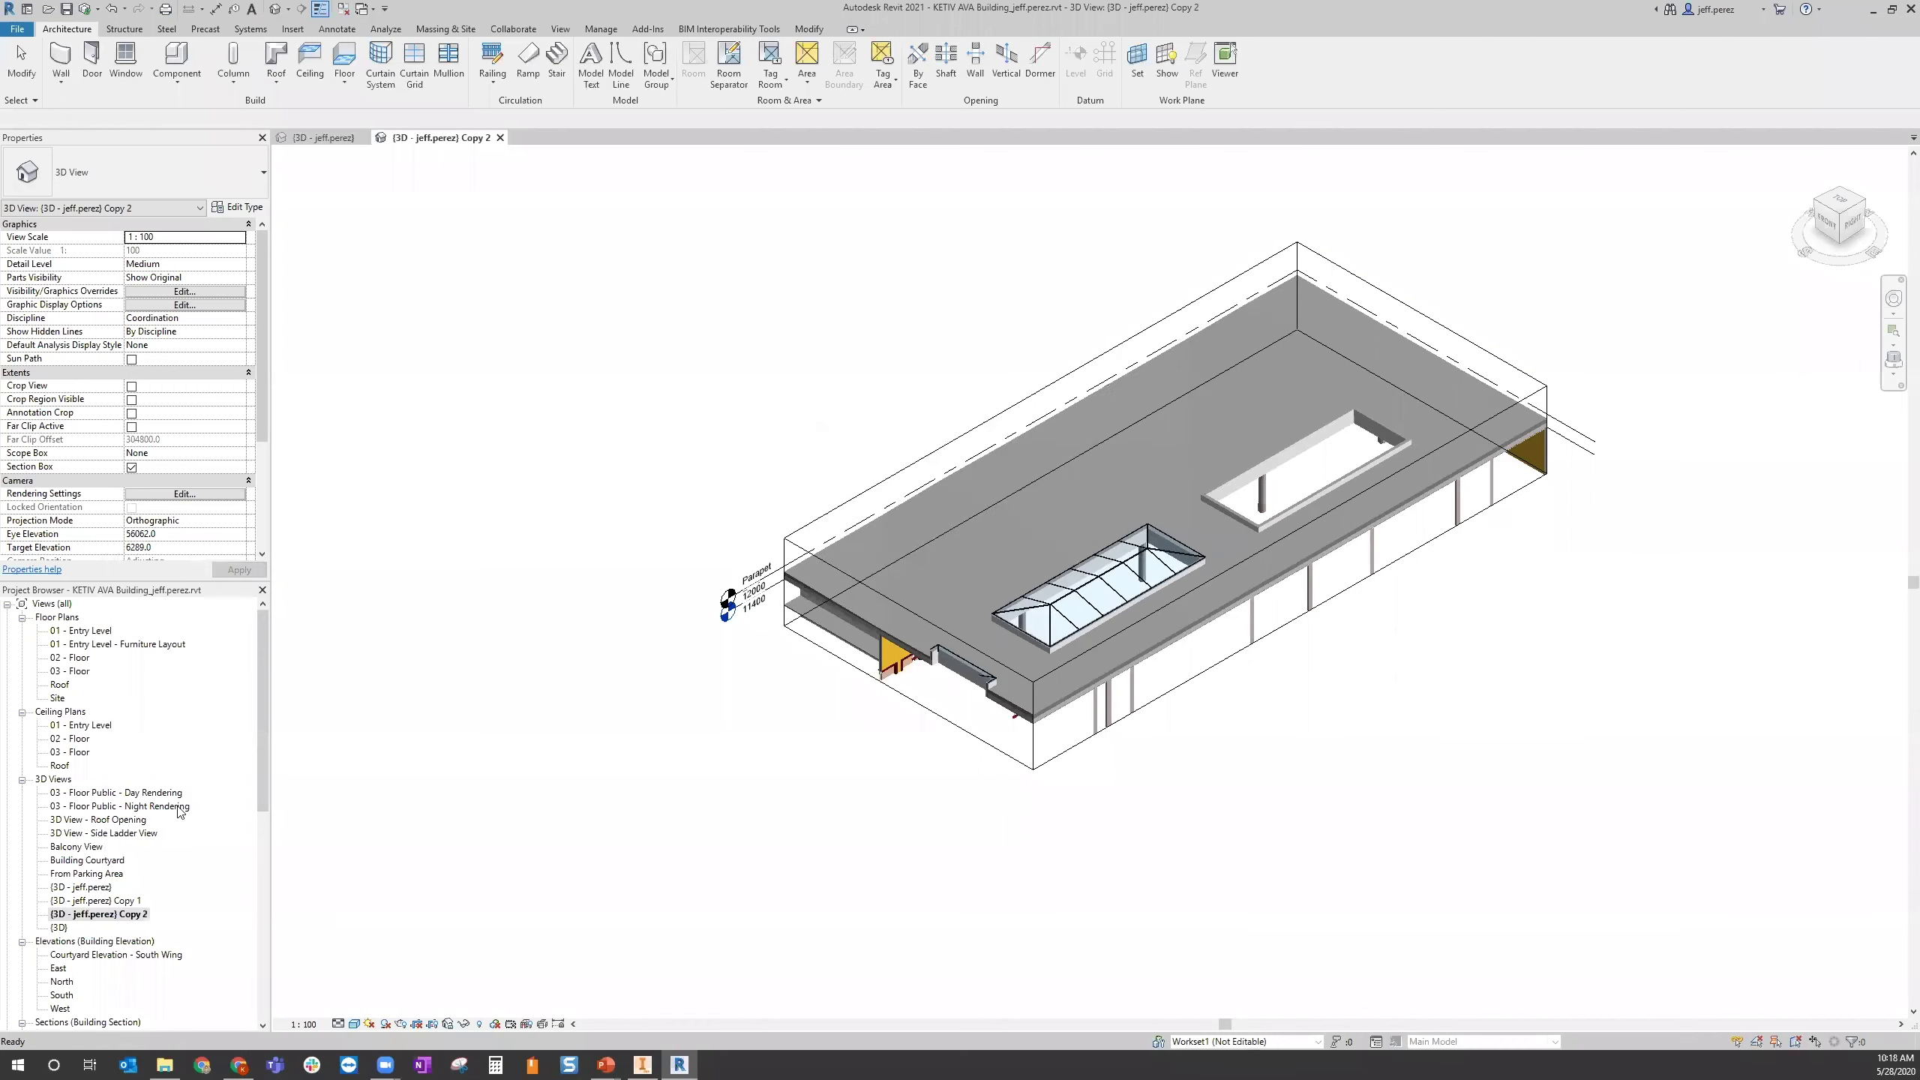
Rename the section-boxed 3D view copy as 3D - Ceiling Space and save the project
{"action": "right_click", "coordinate": [104, 915]}
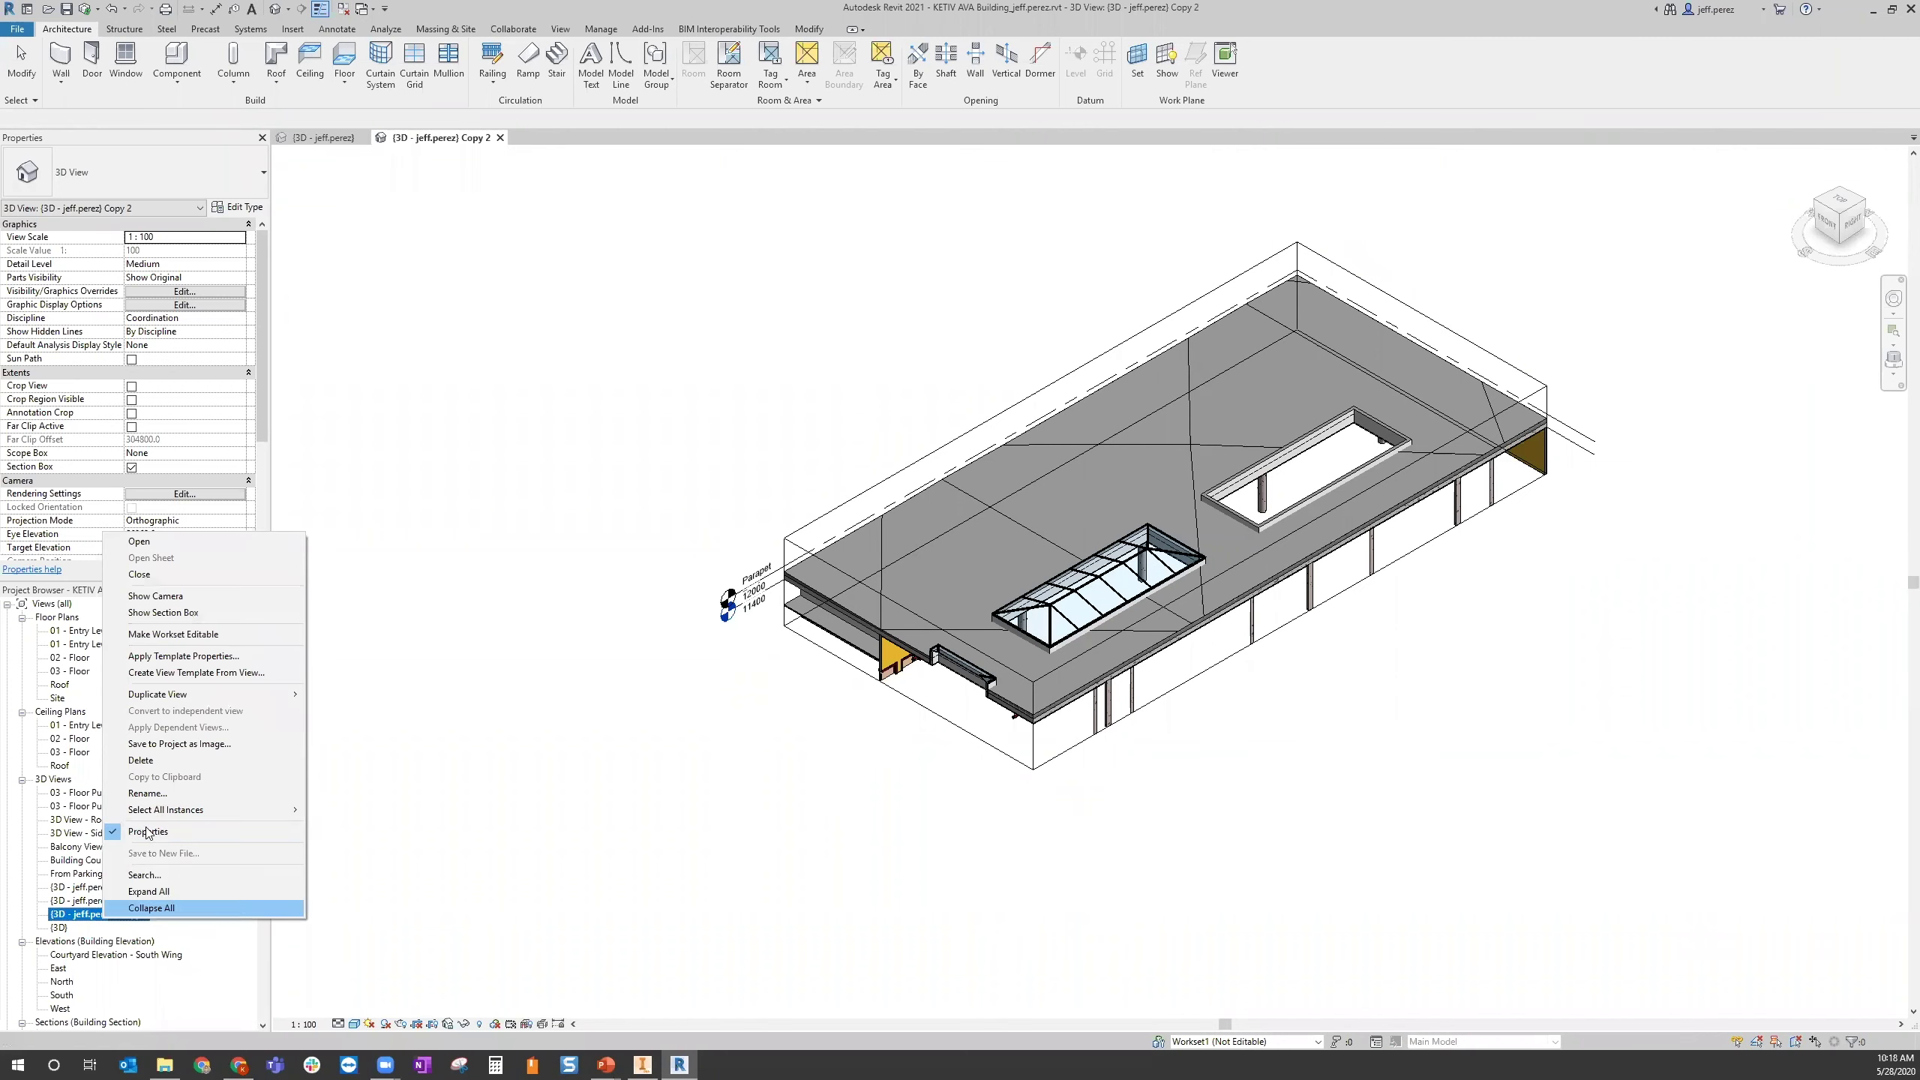
{"action": "left_click", "coordinate": [162, 789]}
{"action": "type", "text": "3D - Ceieli"}
{"action": "key", "text": "BackSpace"}
{"action": "type", "text": "ling Space"}
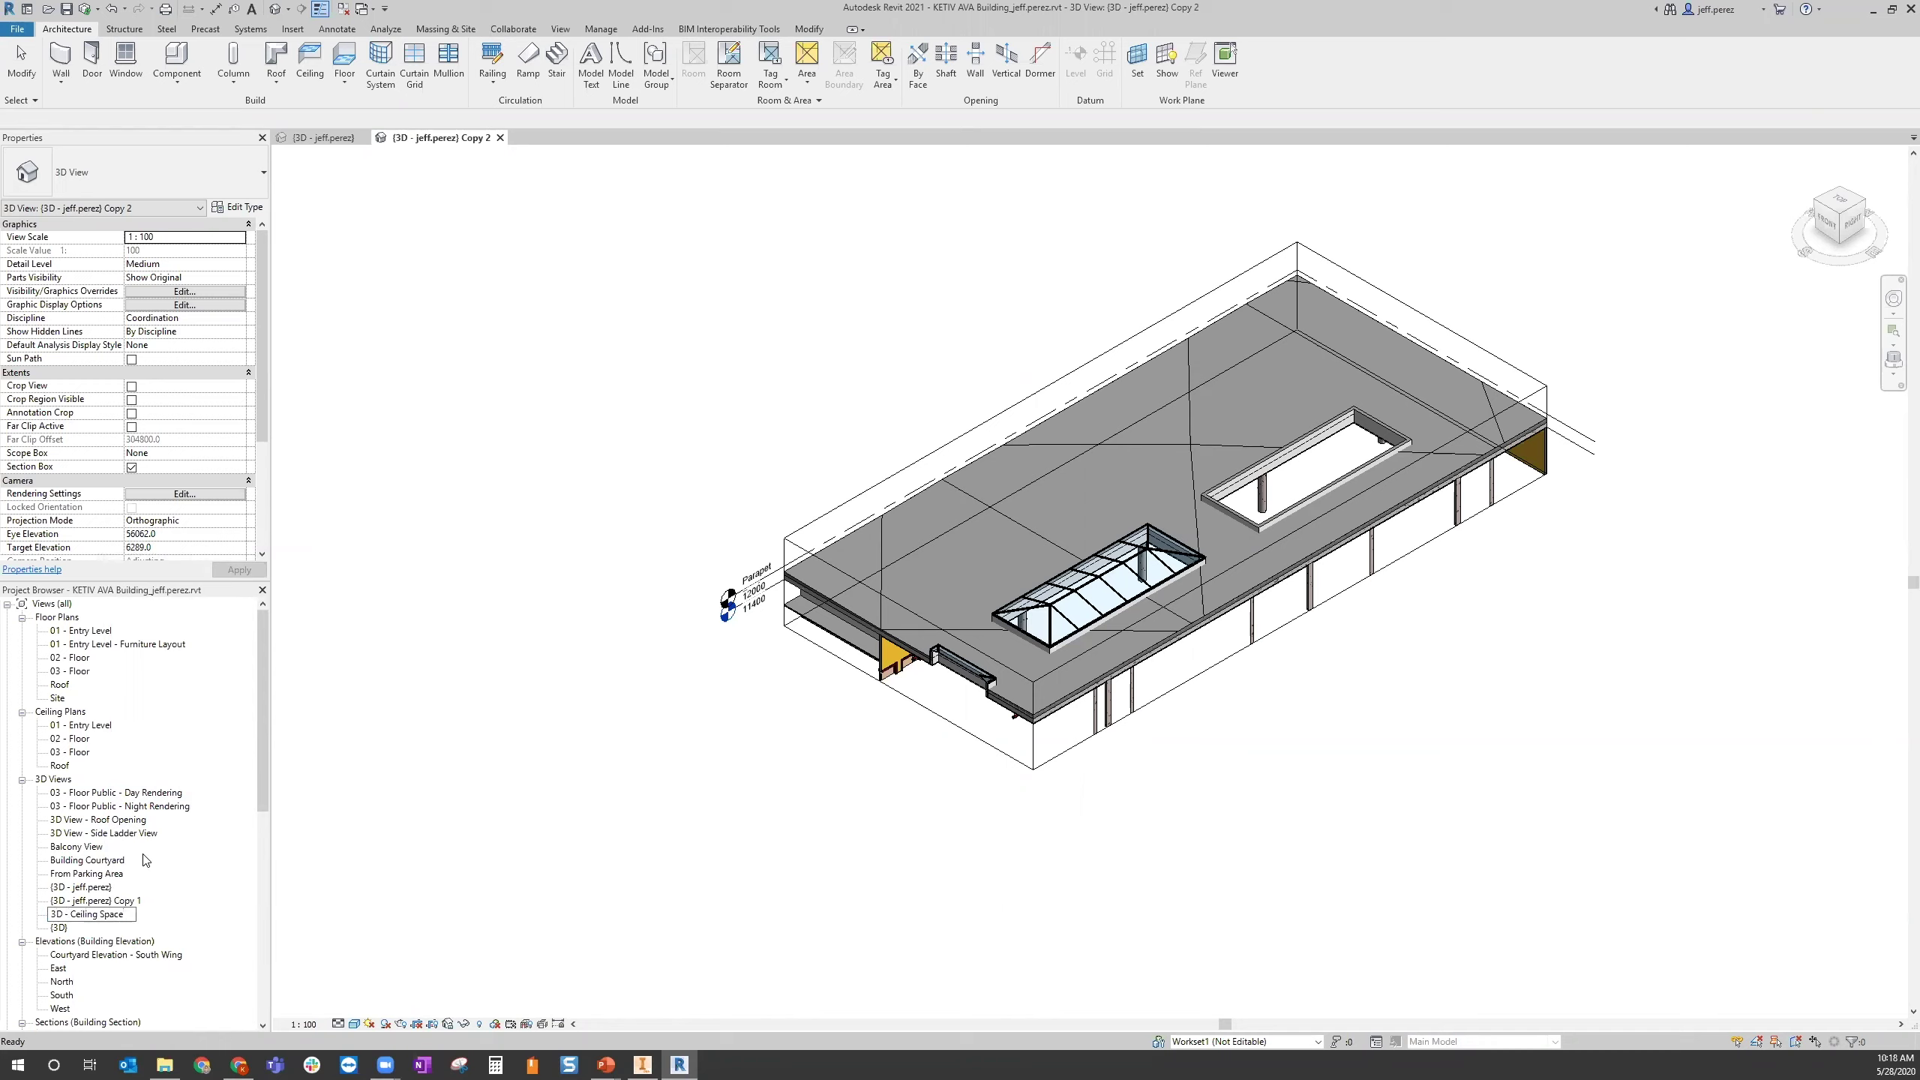
{"action": "key", "text": "Return"}
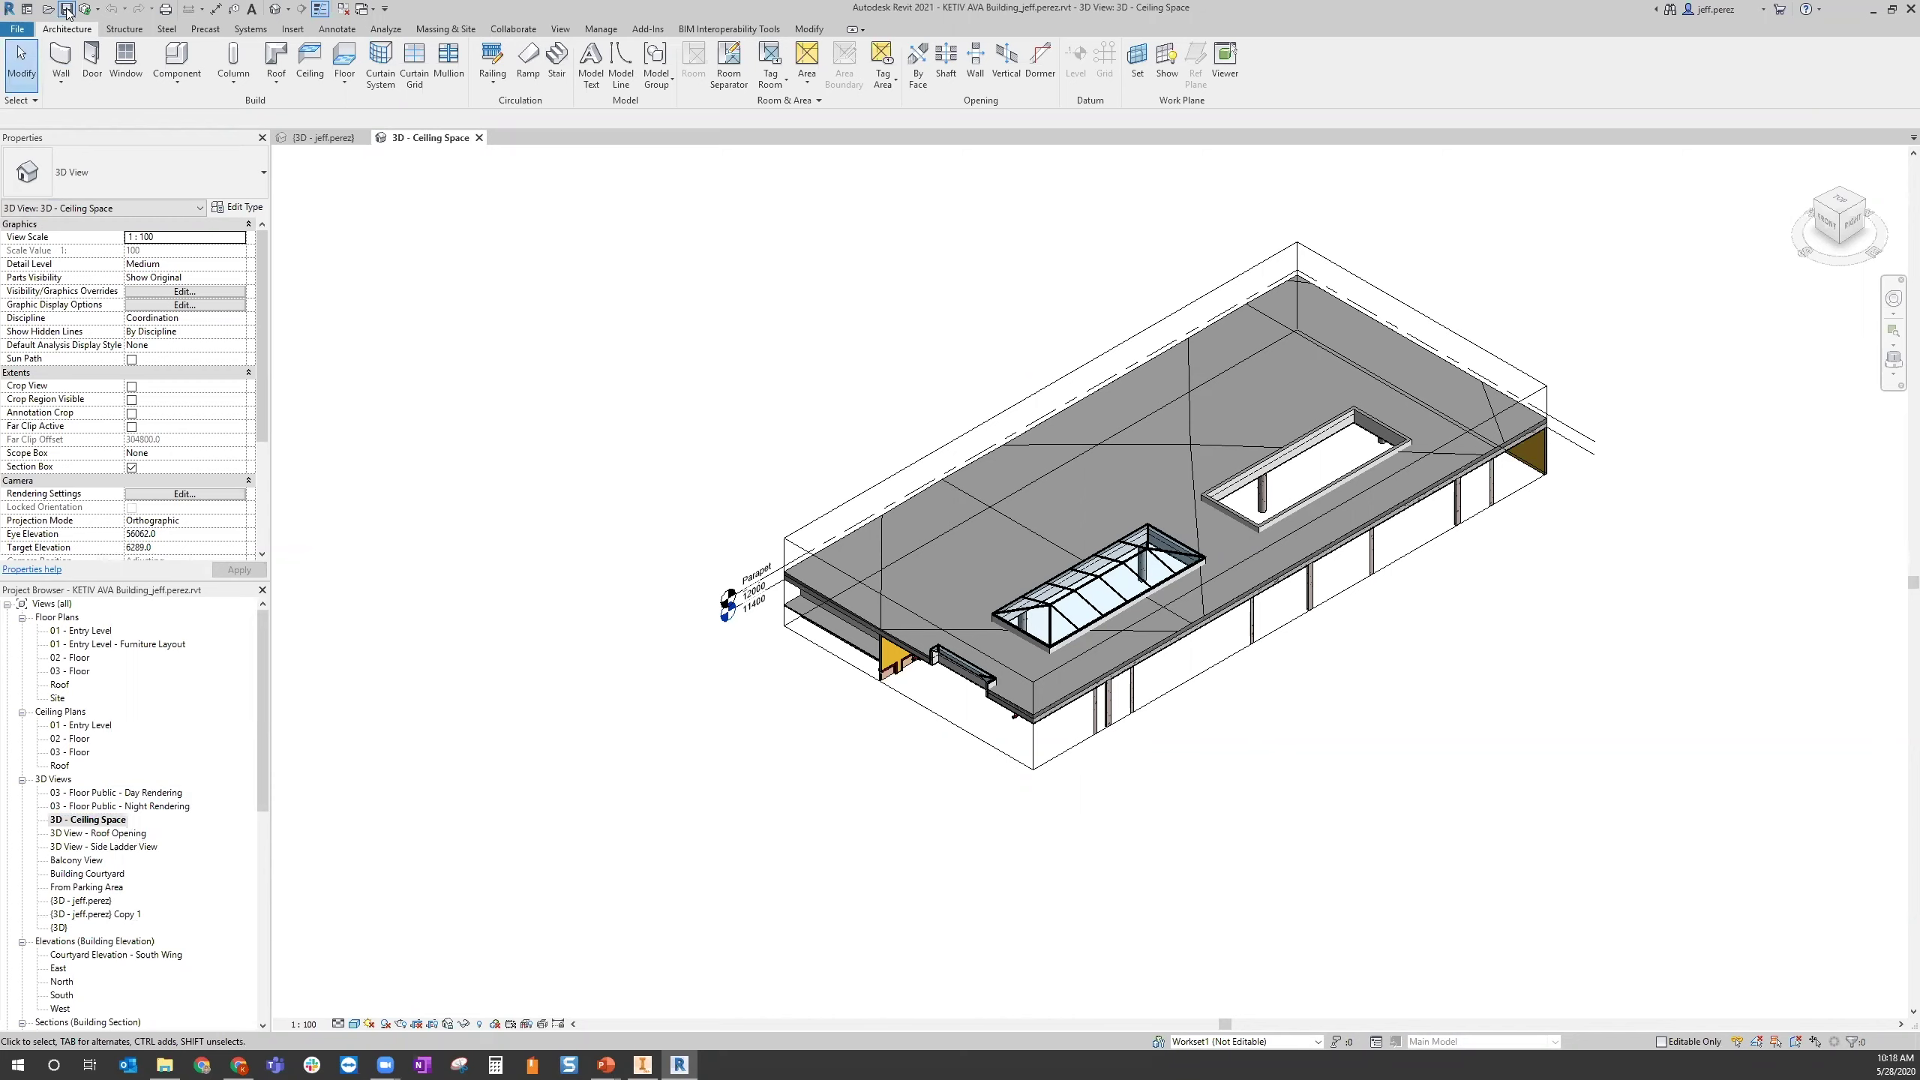
{"action": "left_click", "coordinate": [934, 622]}
Switch to Inventor and create a new assembly from the Standard.iam template
{"action": "left_click", "coordinate": [641, 1064]}
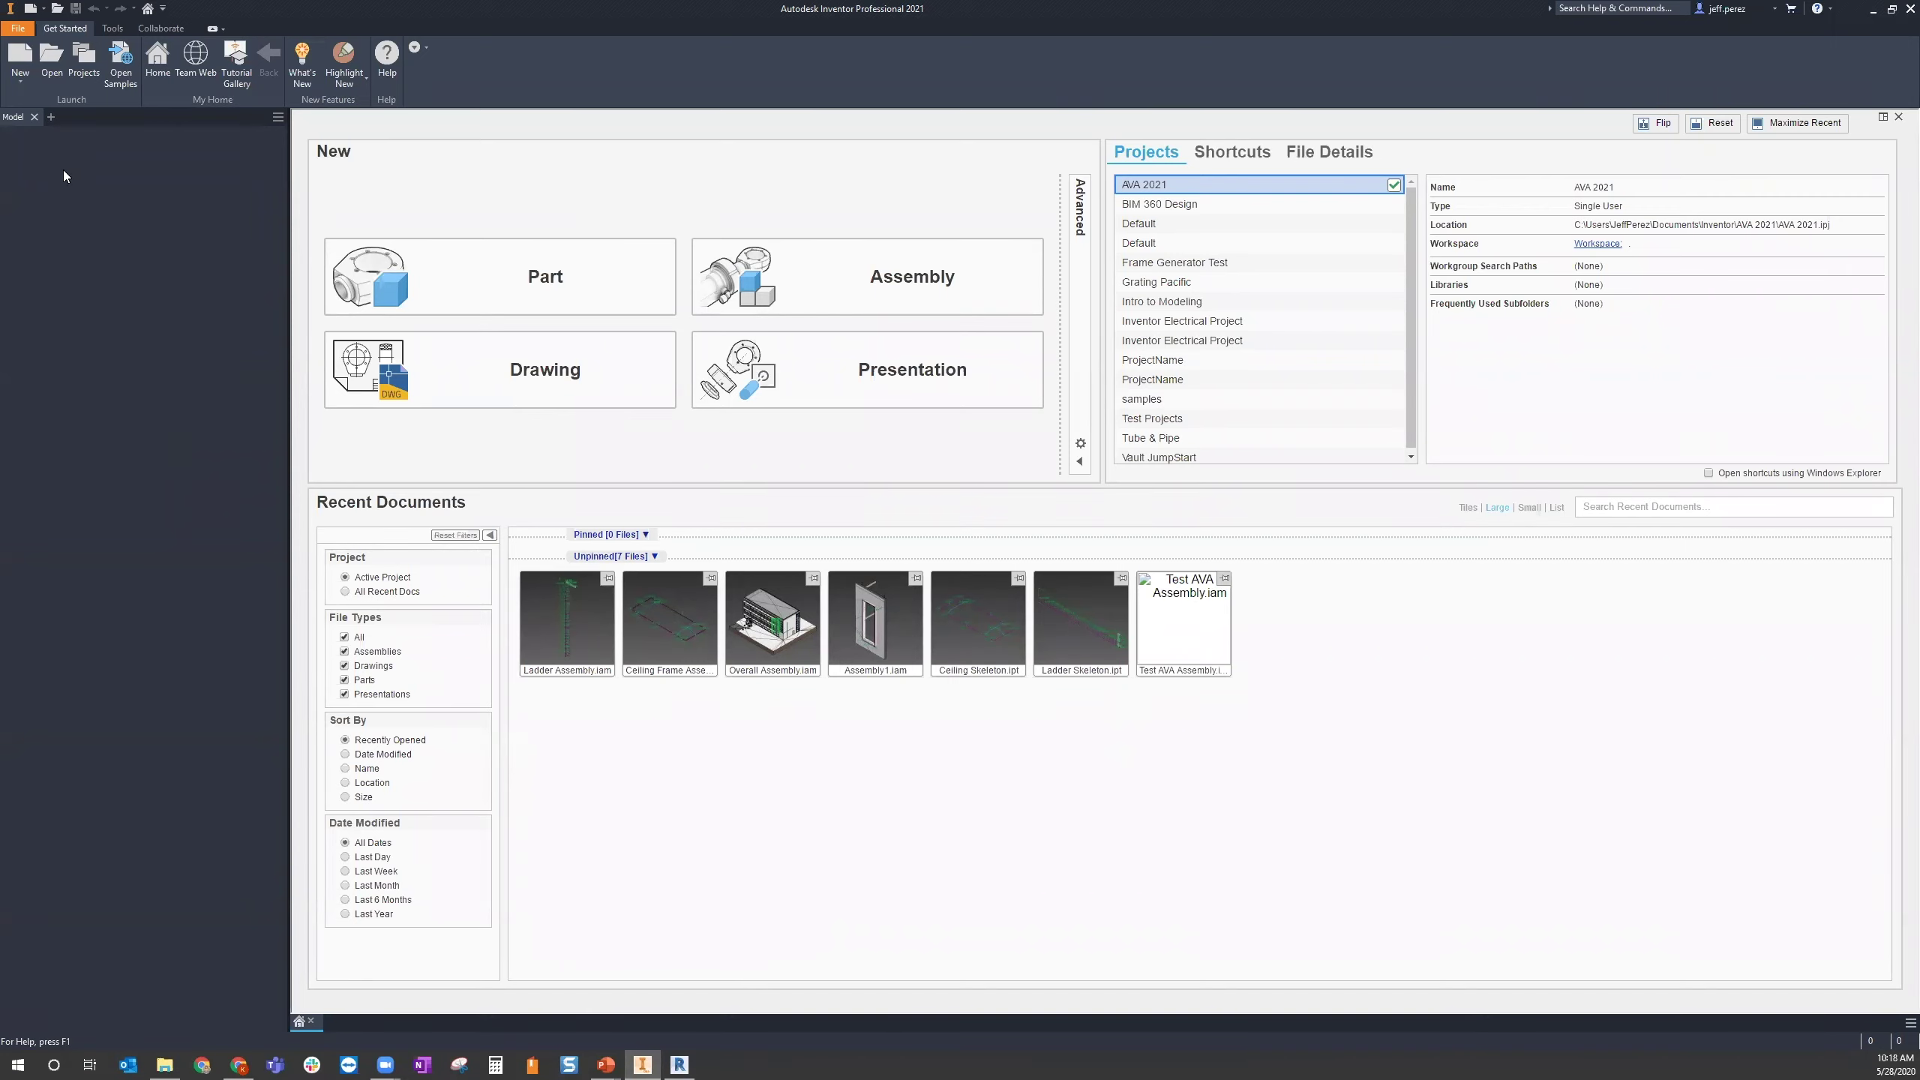
{"action": "key", "text": "ctrl+n"}
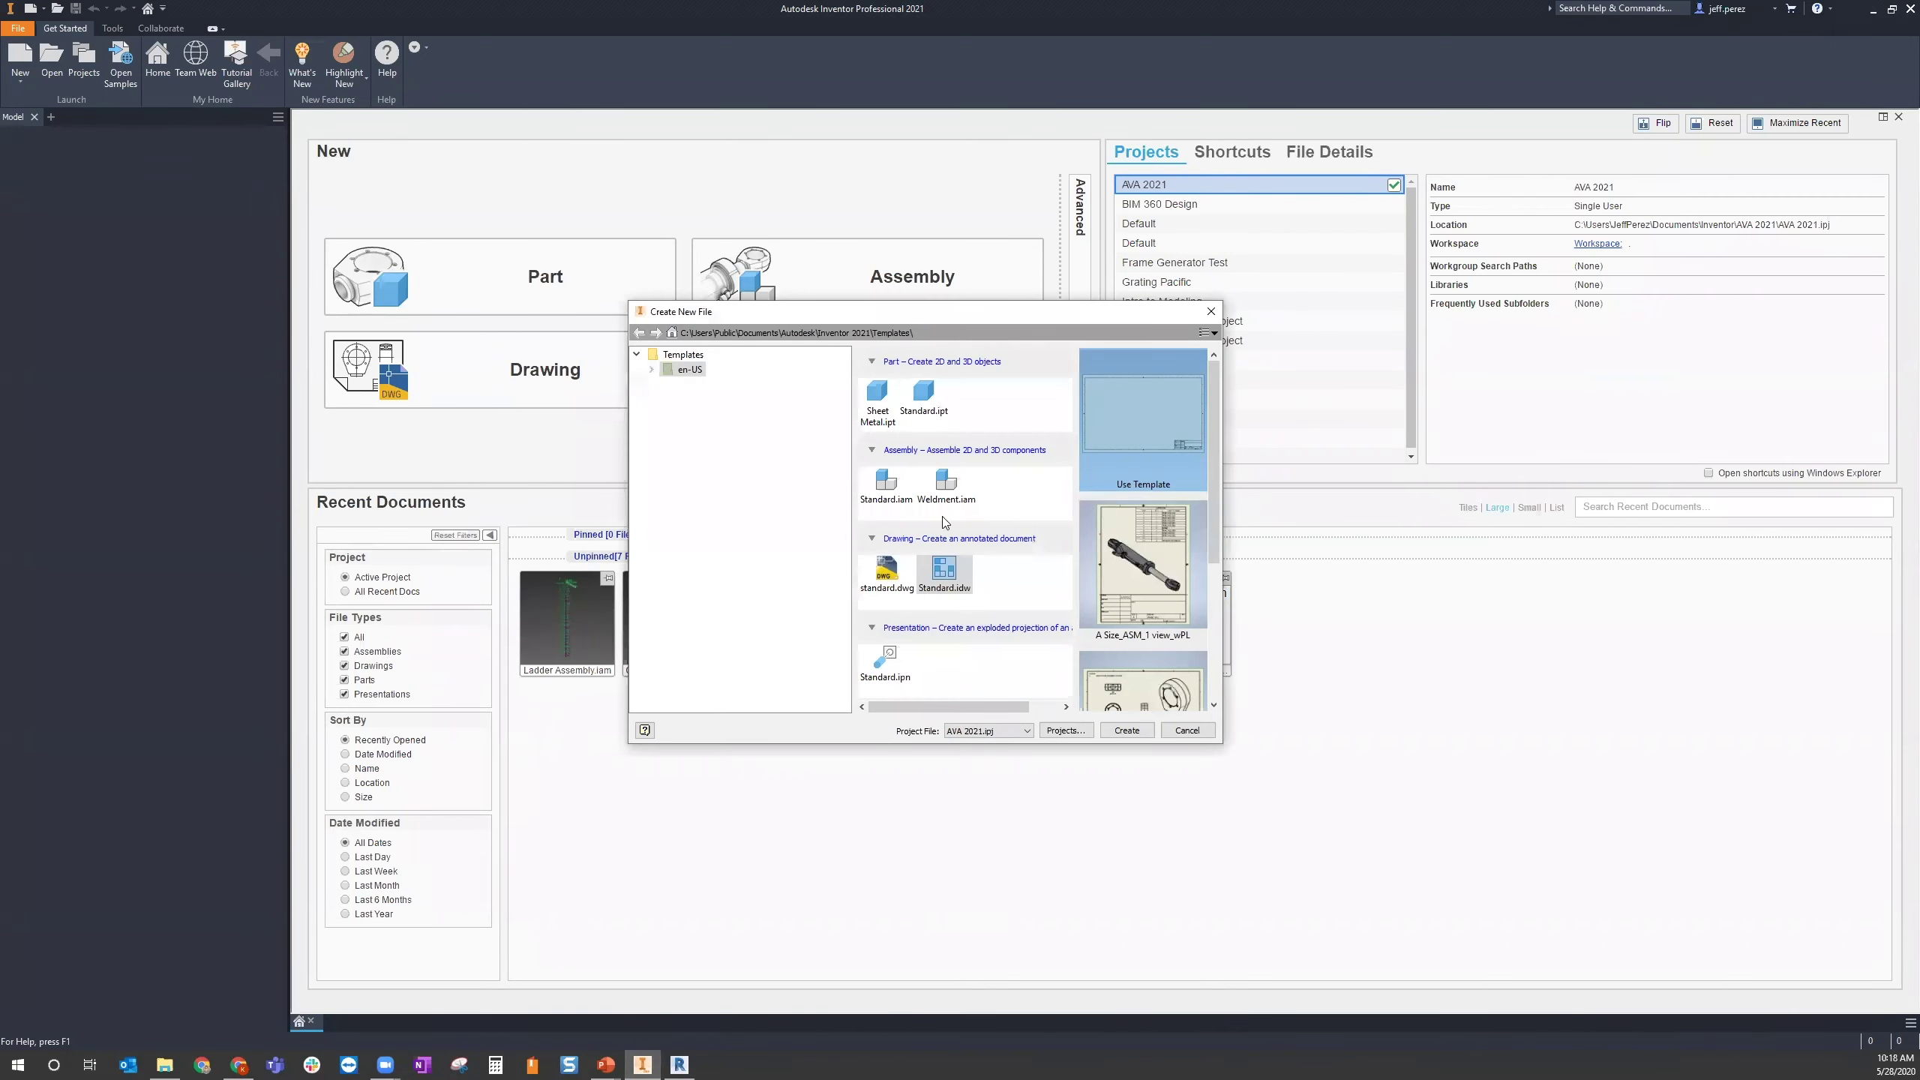
{"action": "left_click", "coordinate": [896, 483]}
{"action": "double_click", "coordinate": [896, 484]}
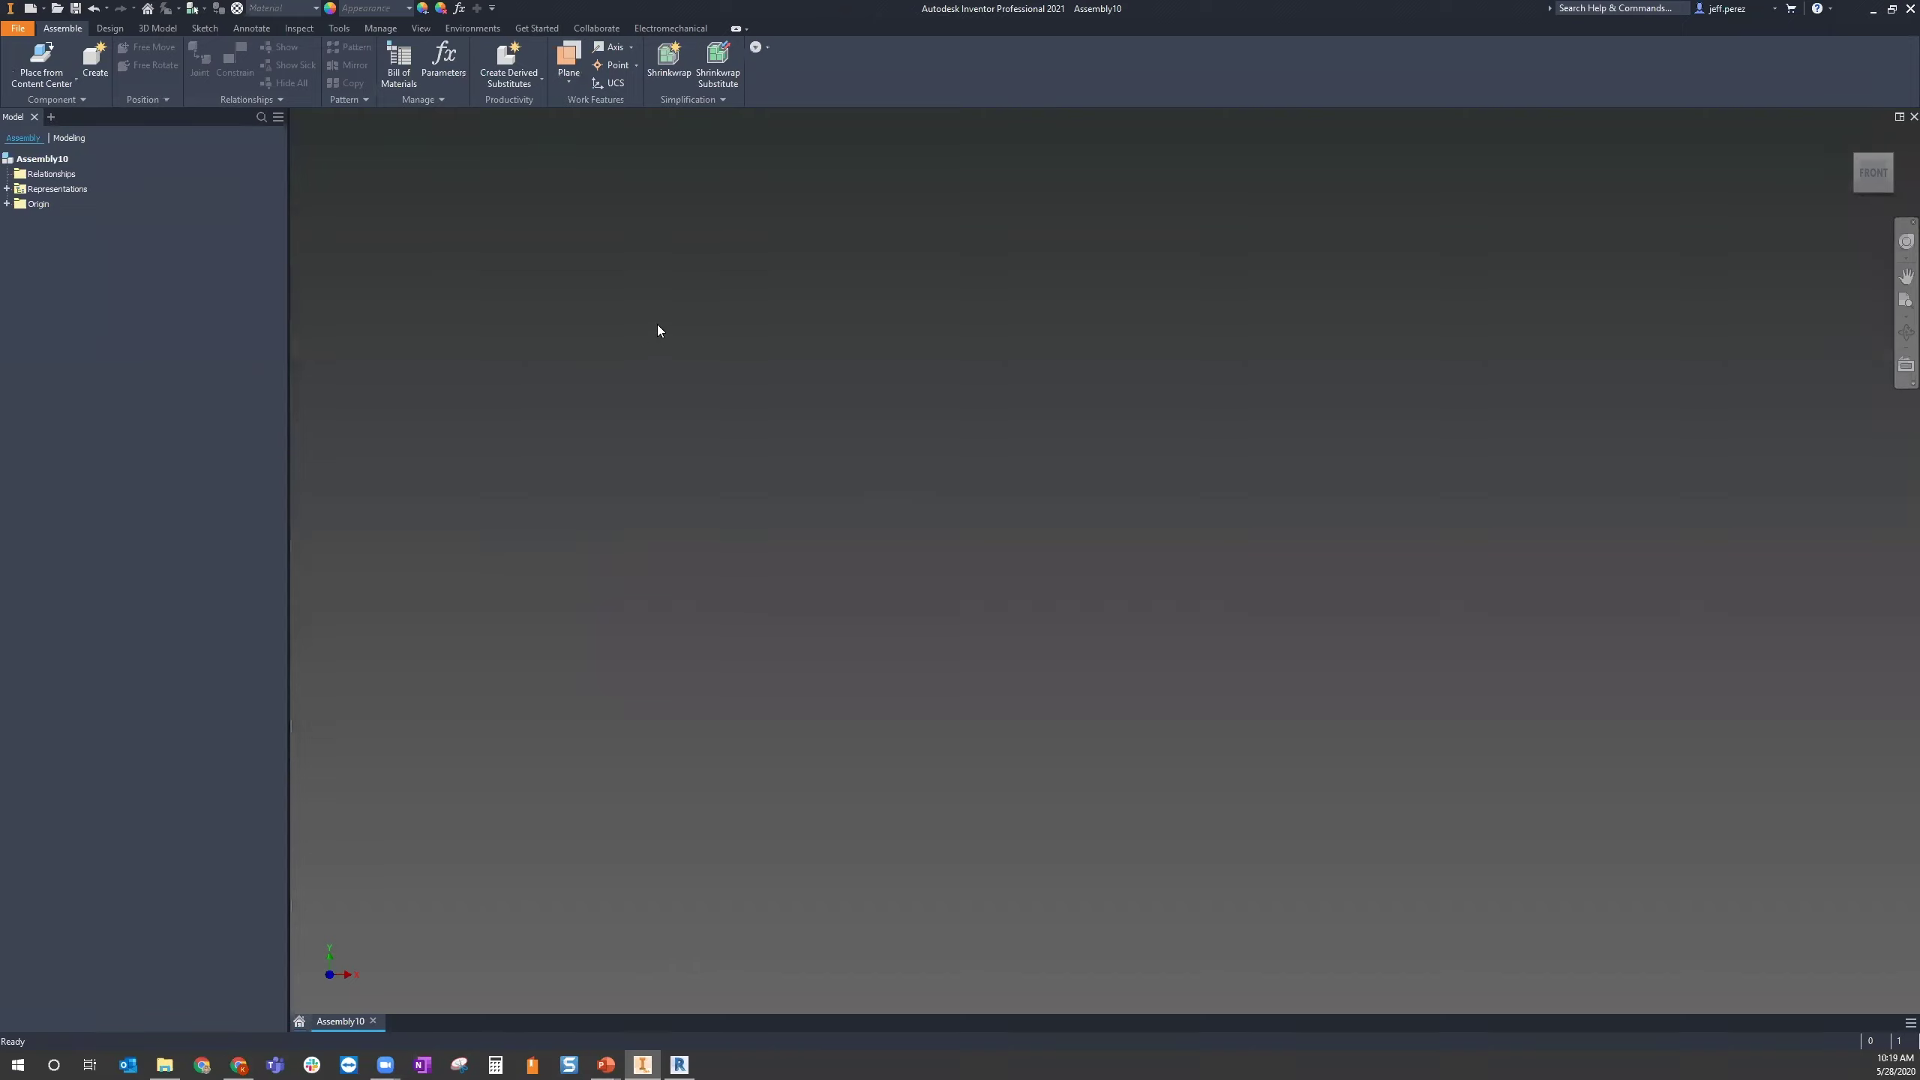
Start placing an imported CAD file and select KETIV AVA Building.rvt in the AVA 2021 project's Revit Model folder
{"action": "left_click", "coordinate": [51, 89]}
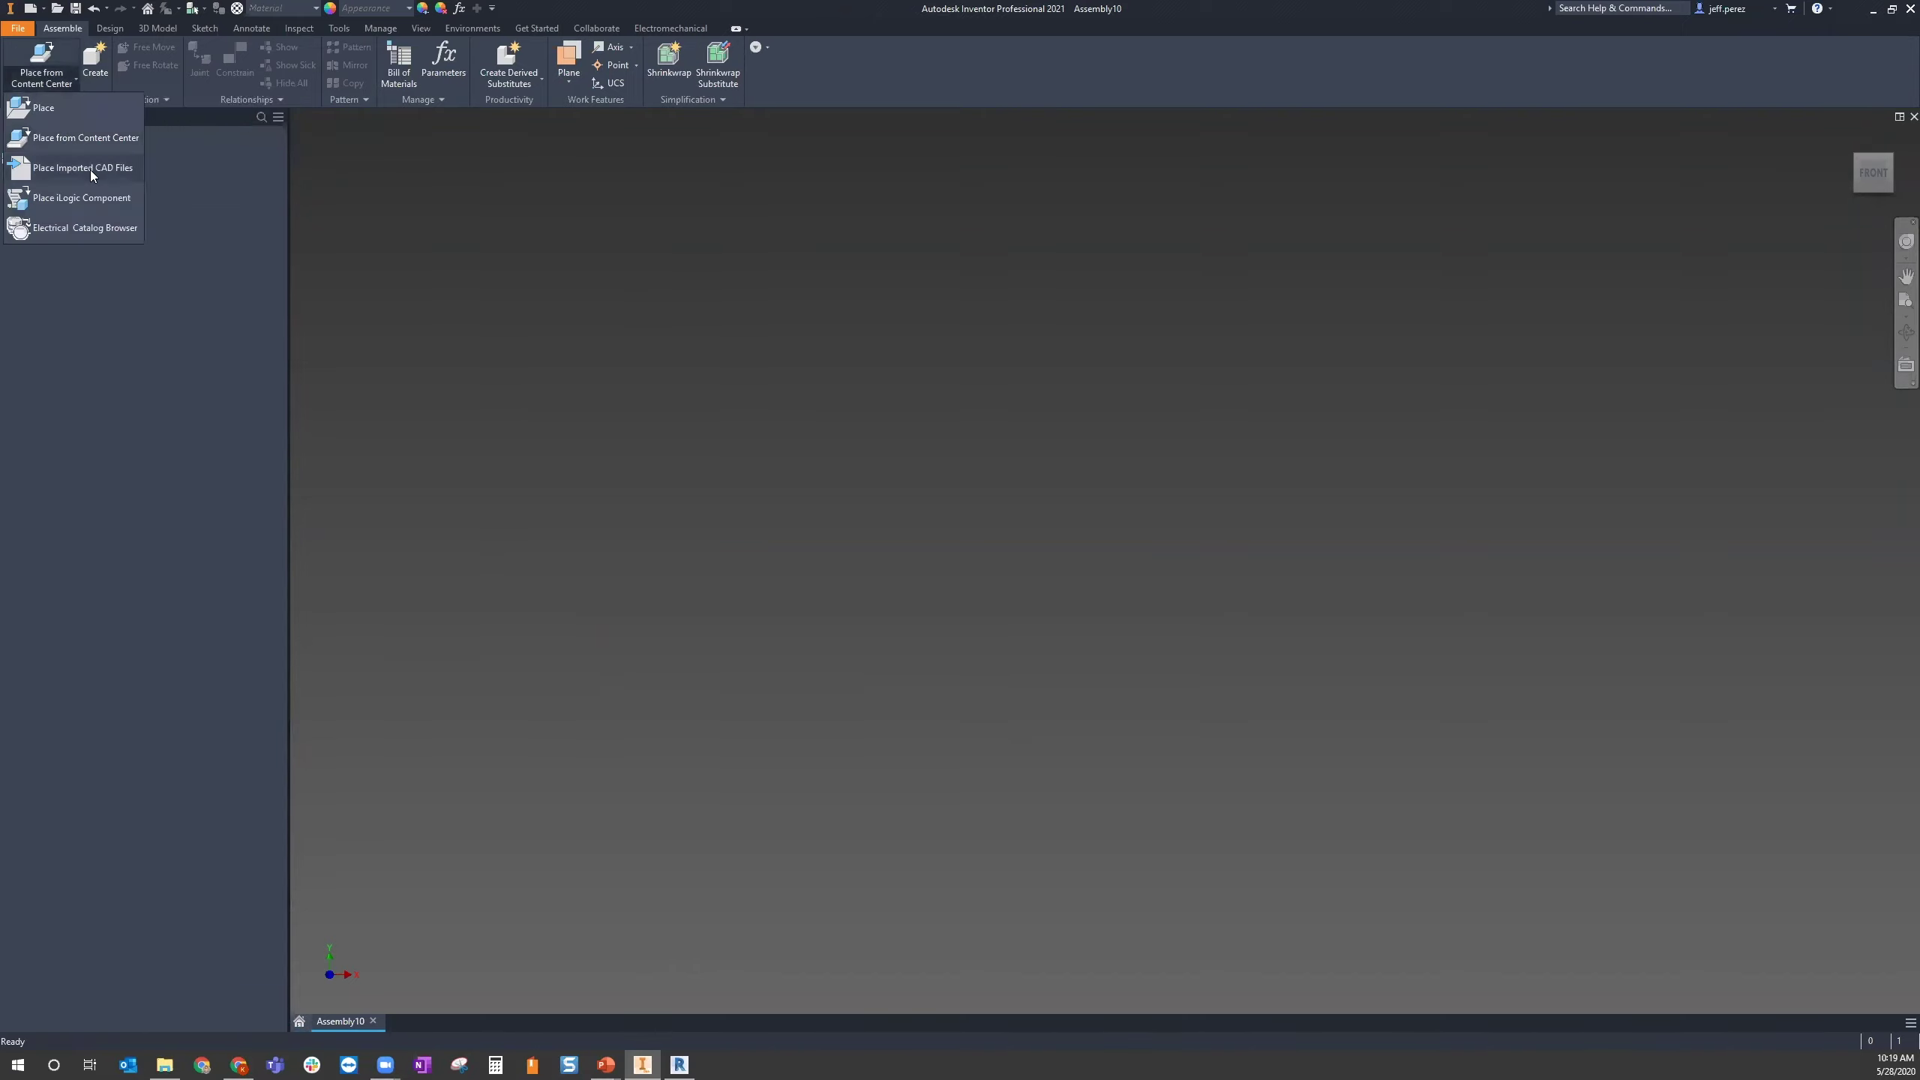
{"action": "left_click", "coordinate": [90, 170]}
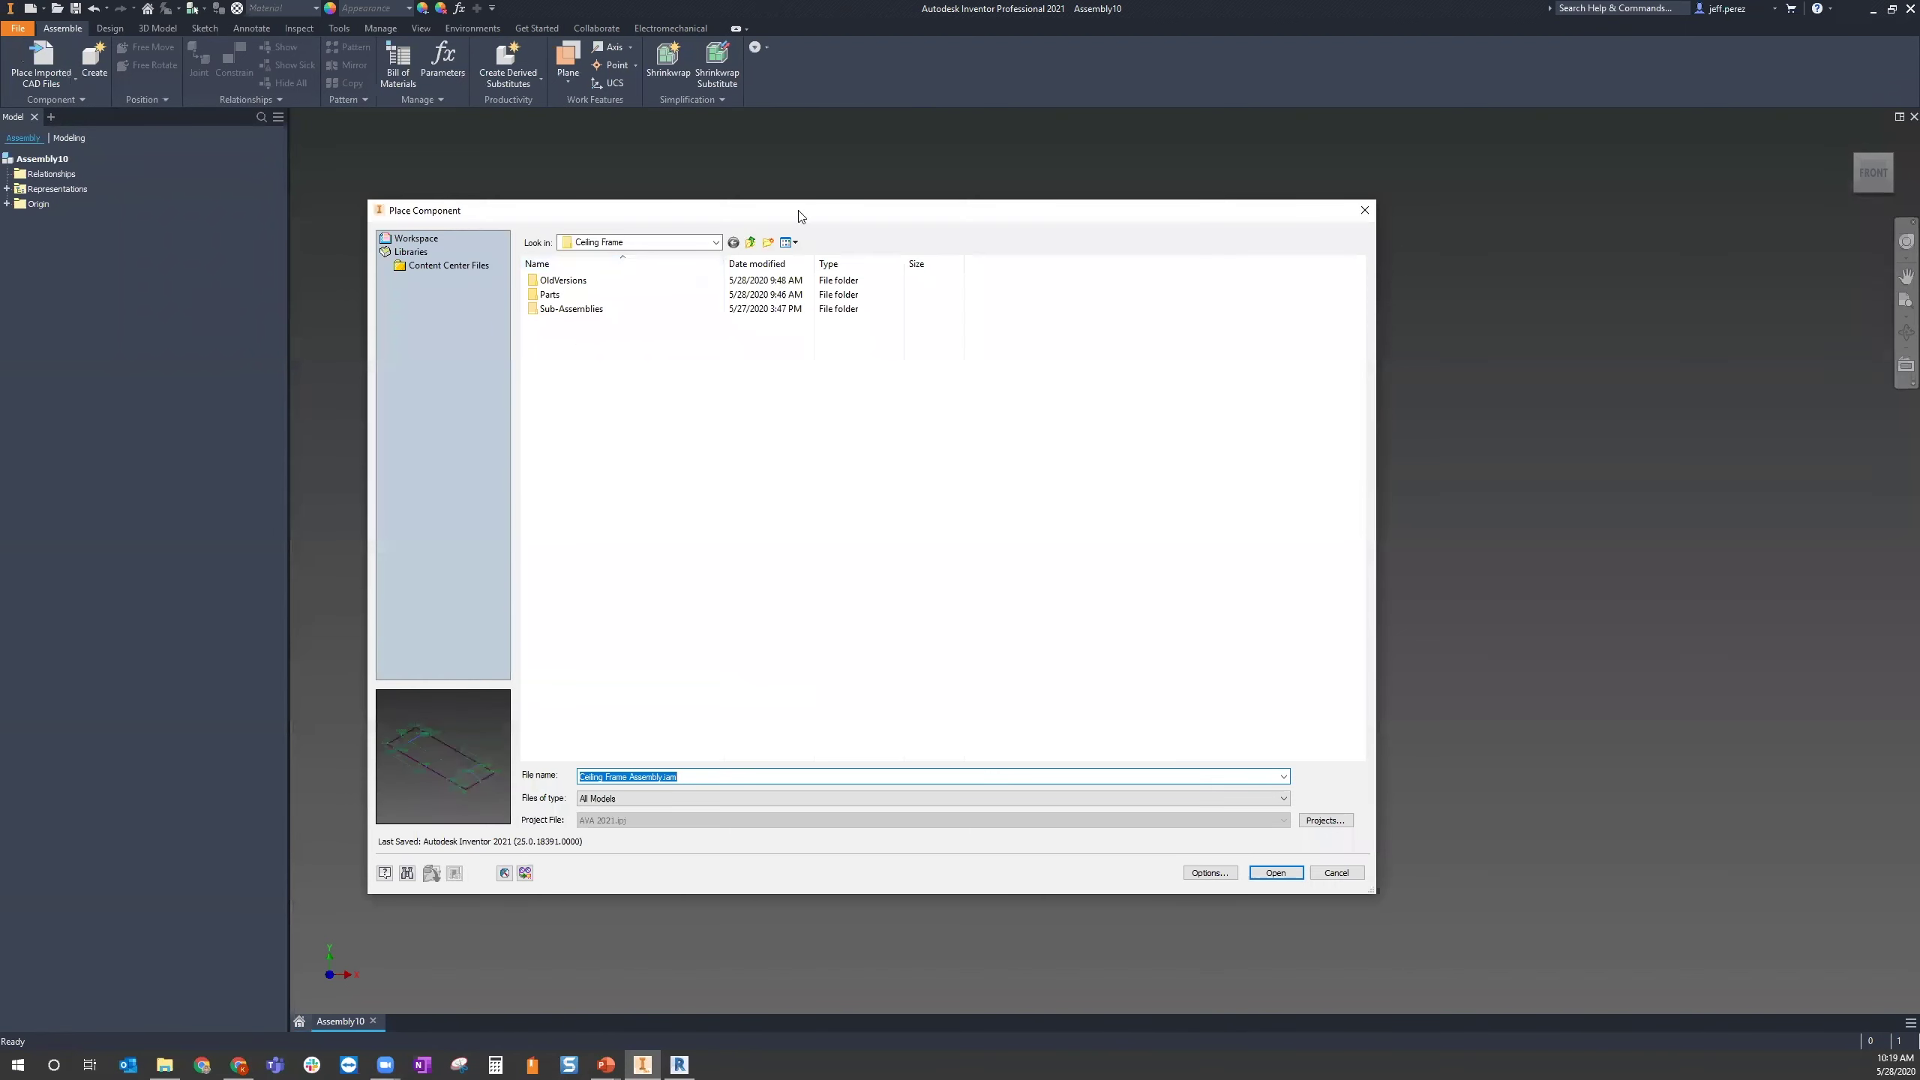
{"action": "left_click", "coordinate": [752, 252]}
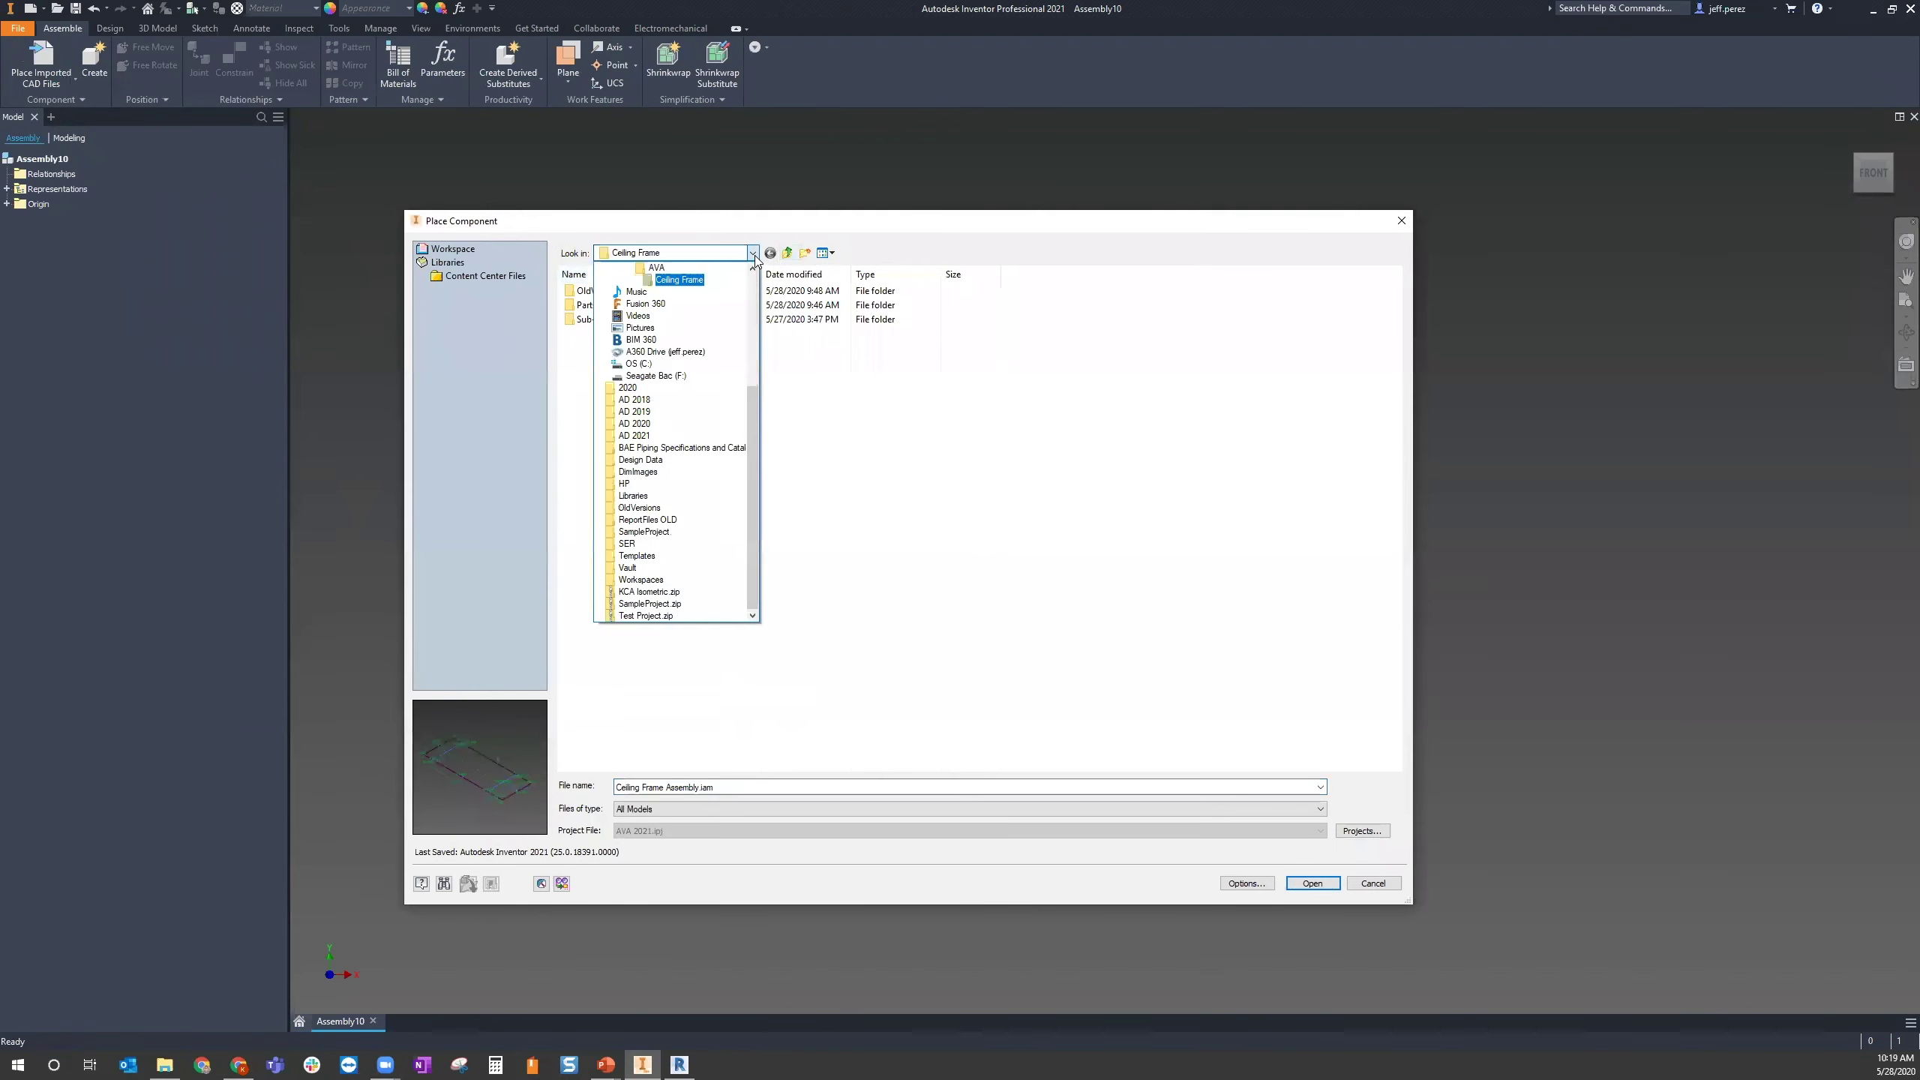
{"action": "scroll", "coordinate": [680, 340], "scroll_direction": "up", "scroll_amount": 2}
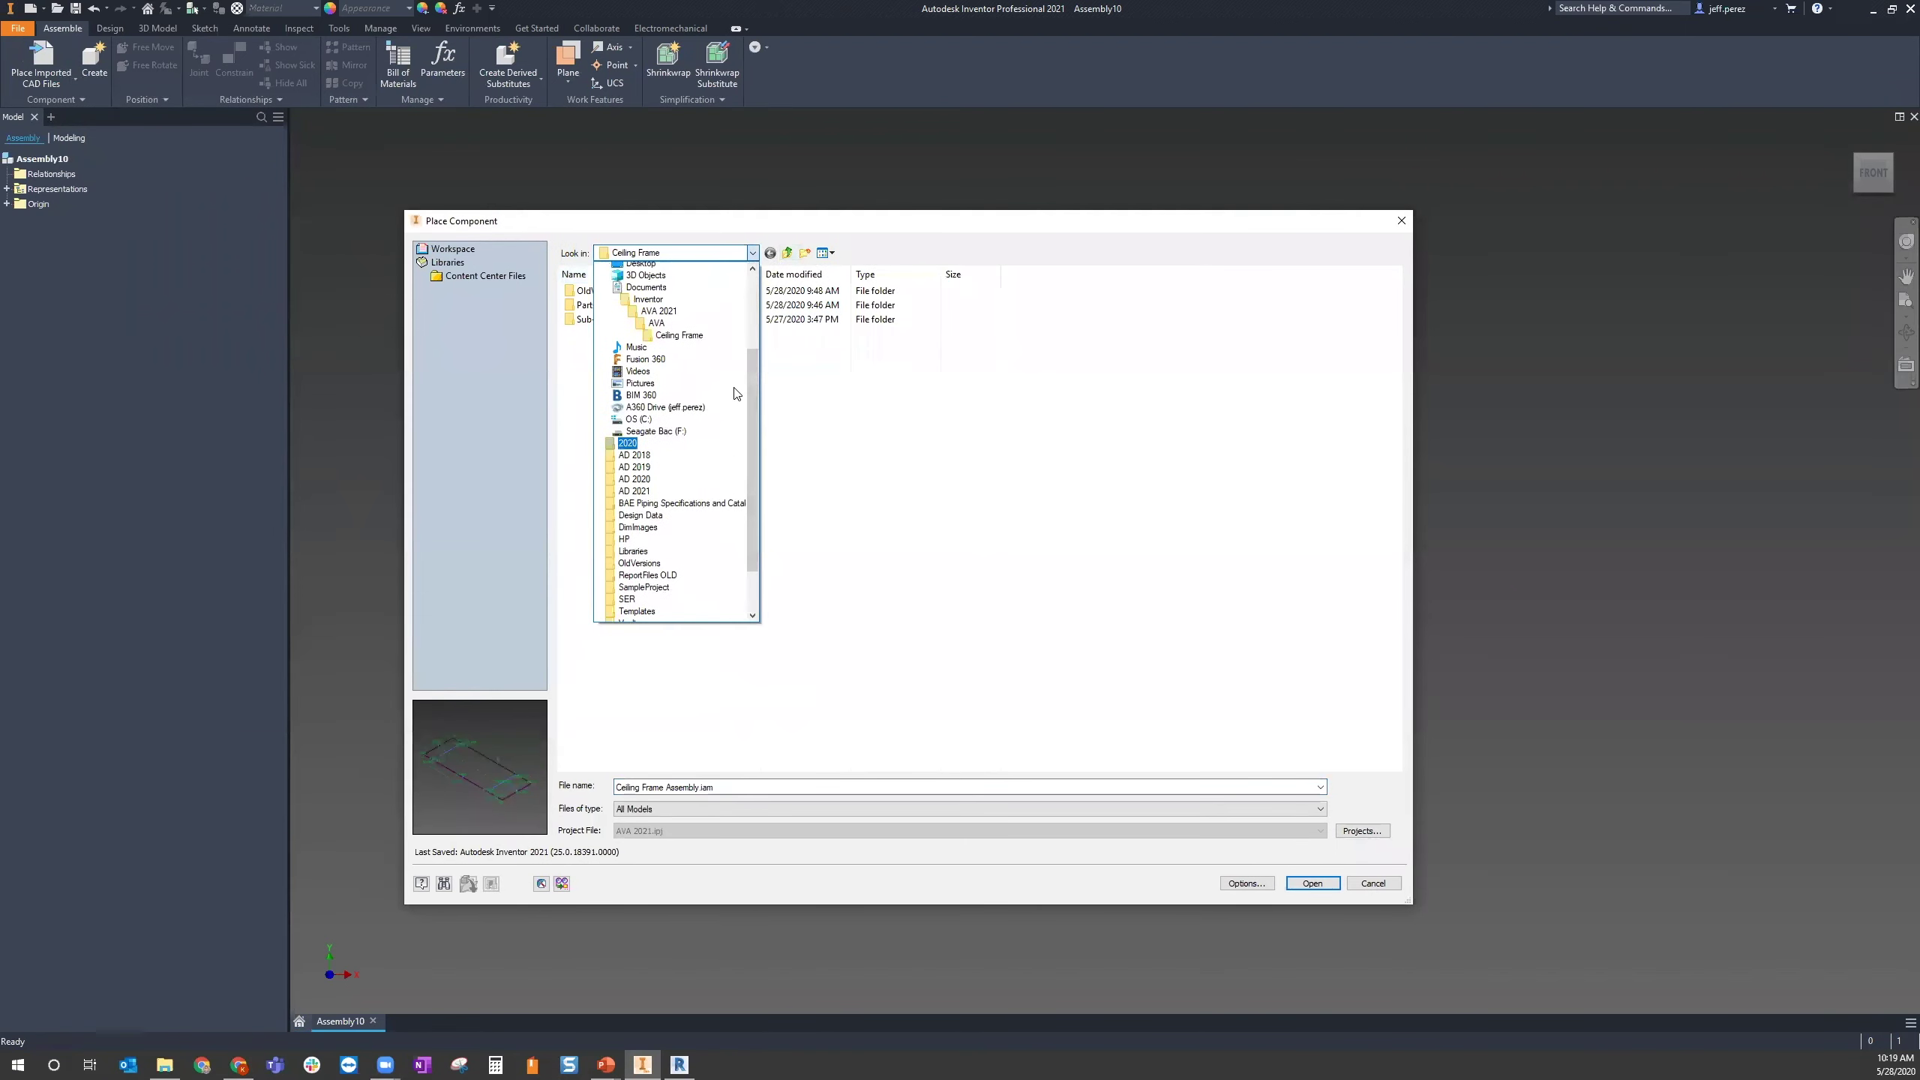
{"action": "left_click", "coordinate": [670, 331]}
{"action": "left_click", "coordinate": [786, 255]}
{"action": "double_click", "coordinate": [604, 320]}
{"action": "left_click", "coordinate": [635, 319]}
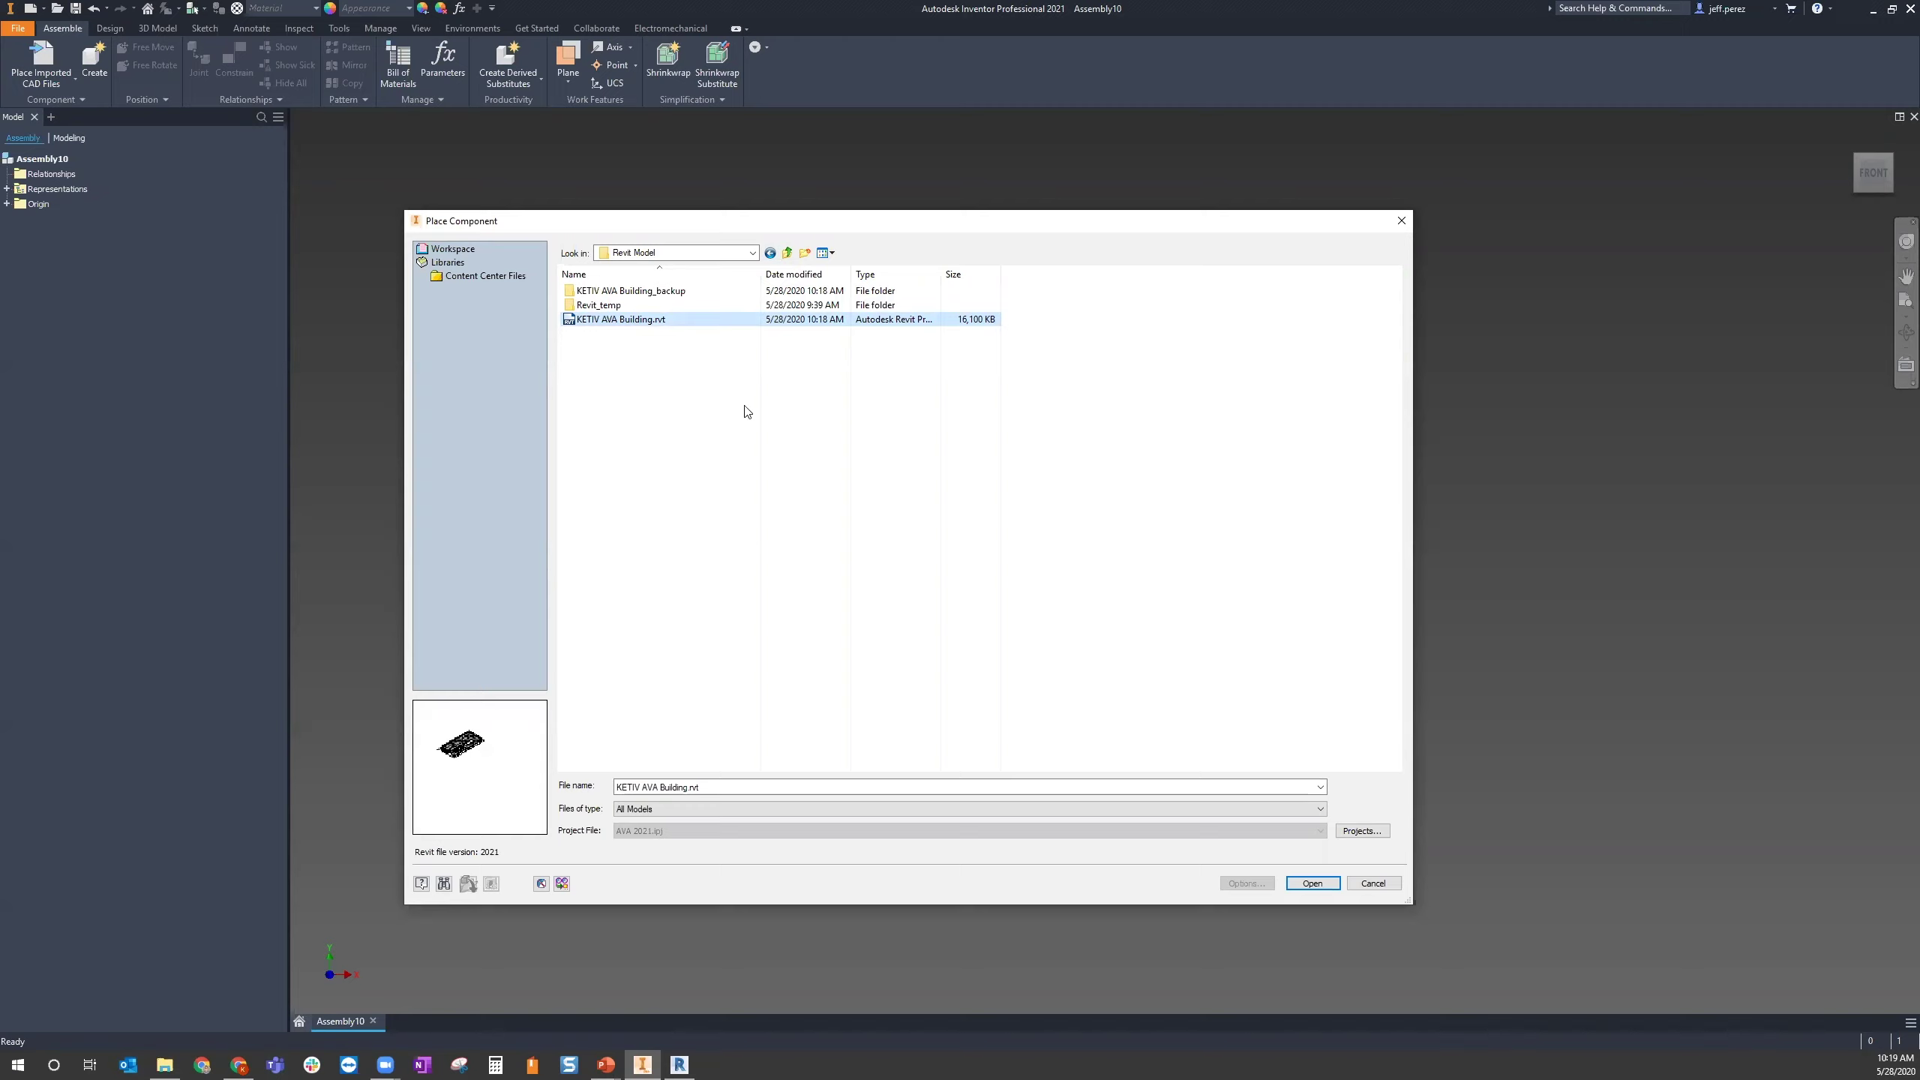
Browse BIM 360 through KETIV, BIM Docs, Project Files and Revit Files to the building model in the Arch folder
{"action": "left_click", "coordinate": [753, 253]}
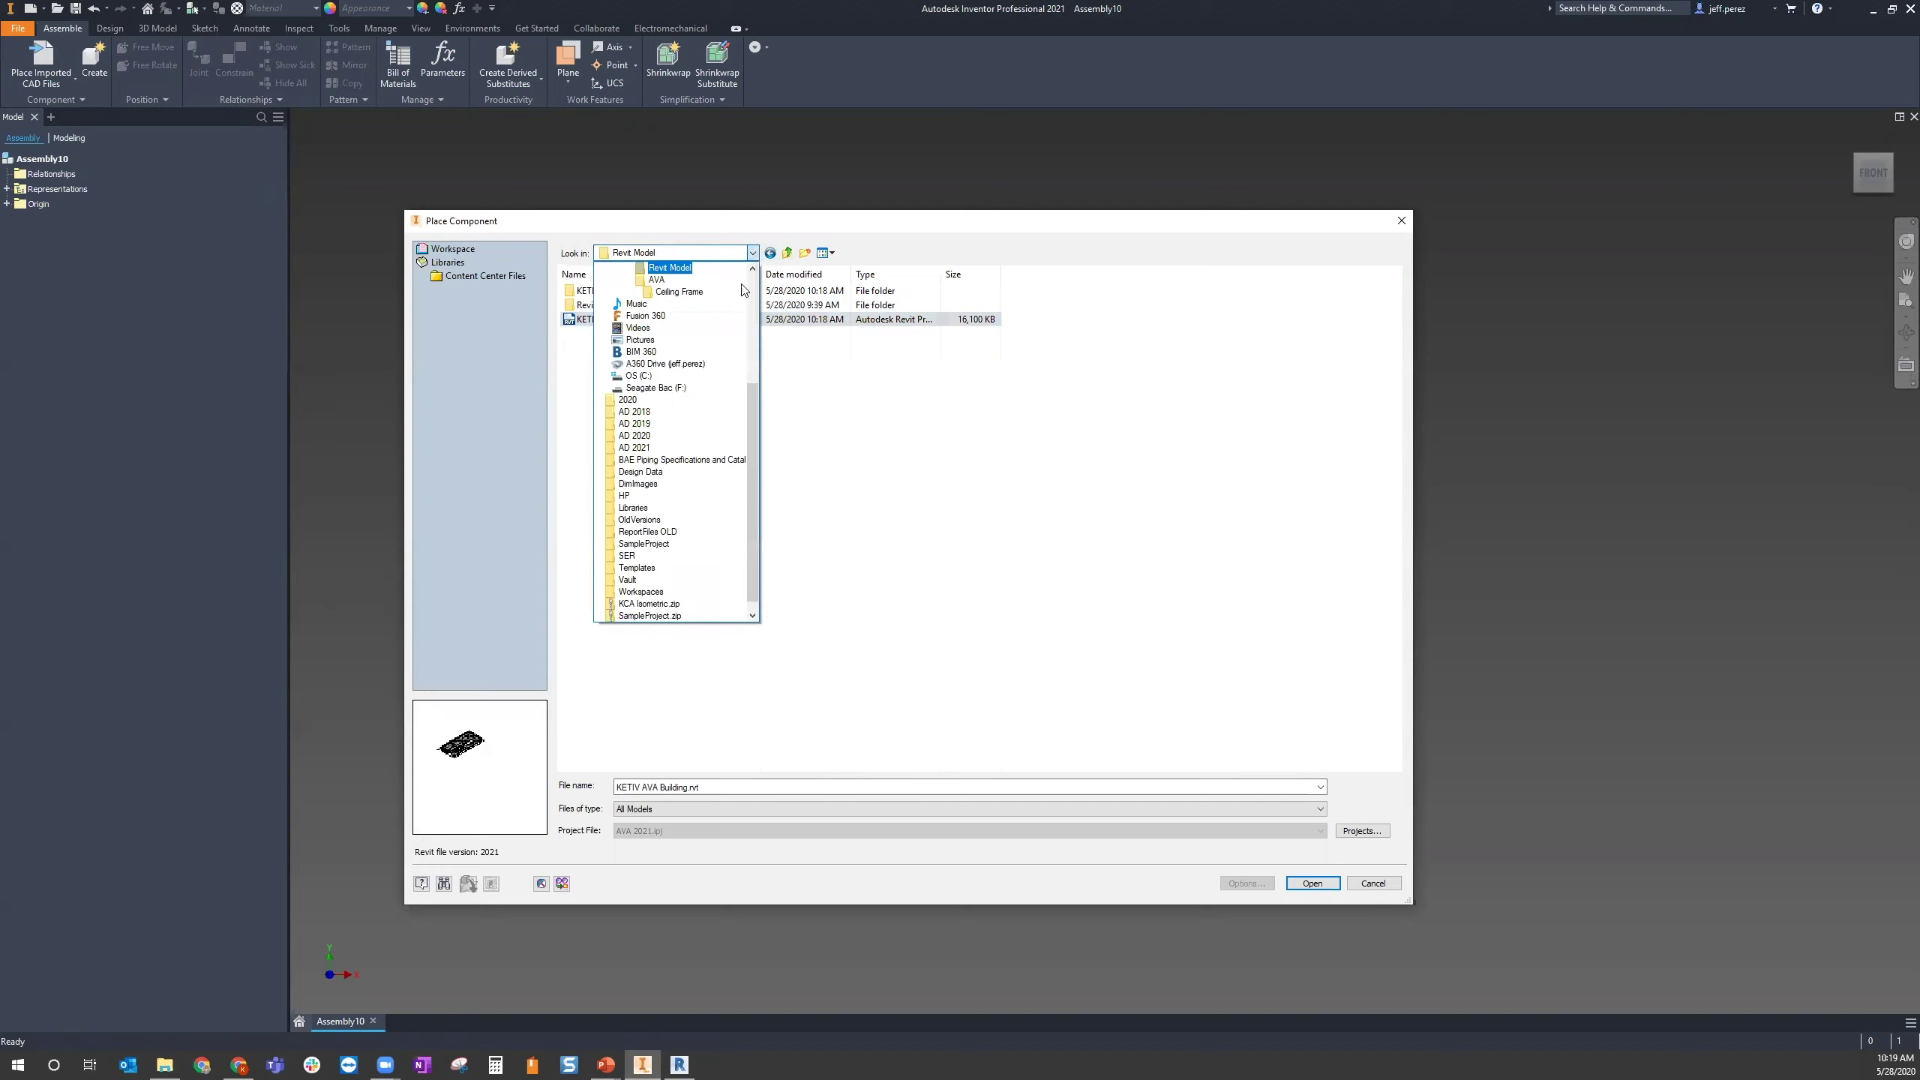
{"action": "left_click", "coordinate": [646, 354]}
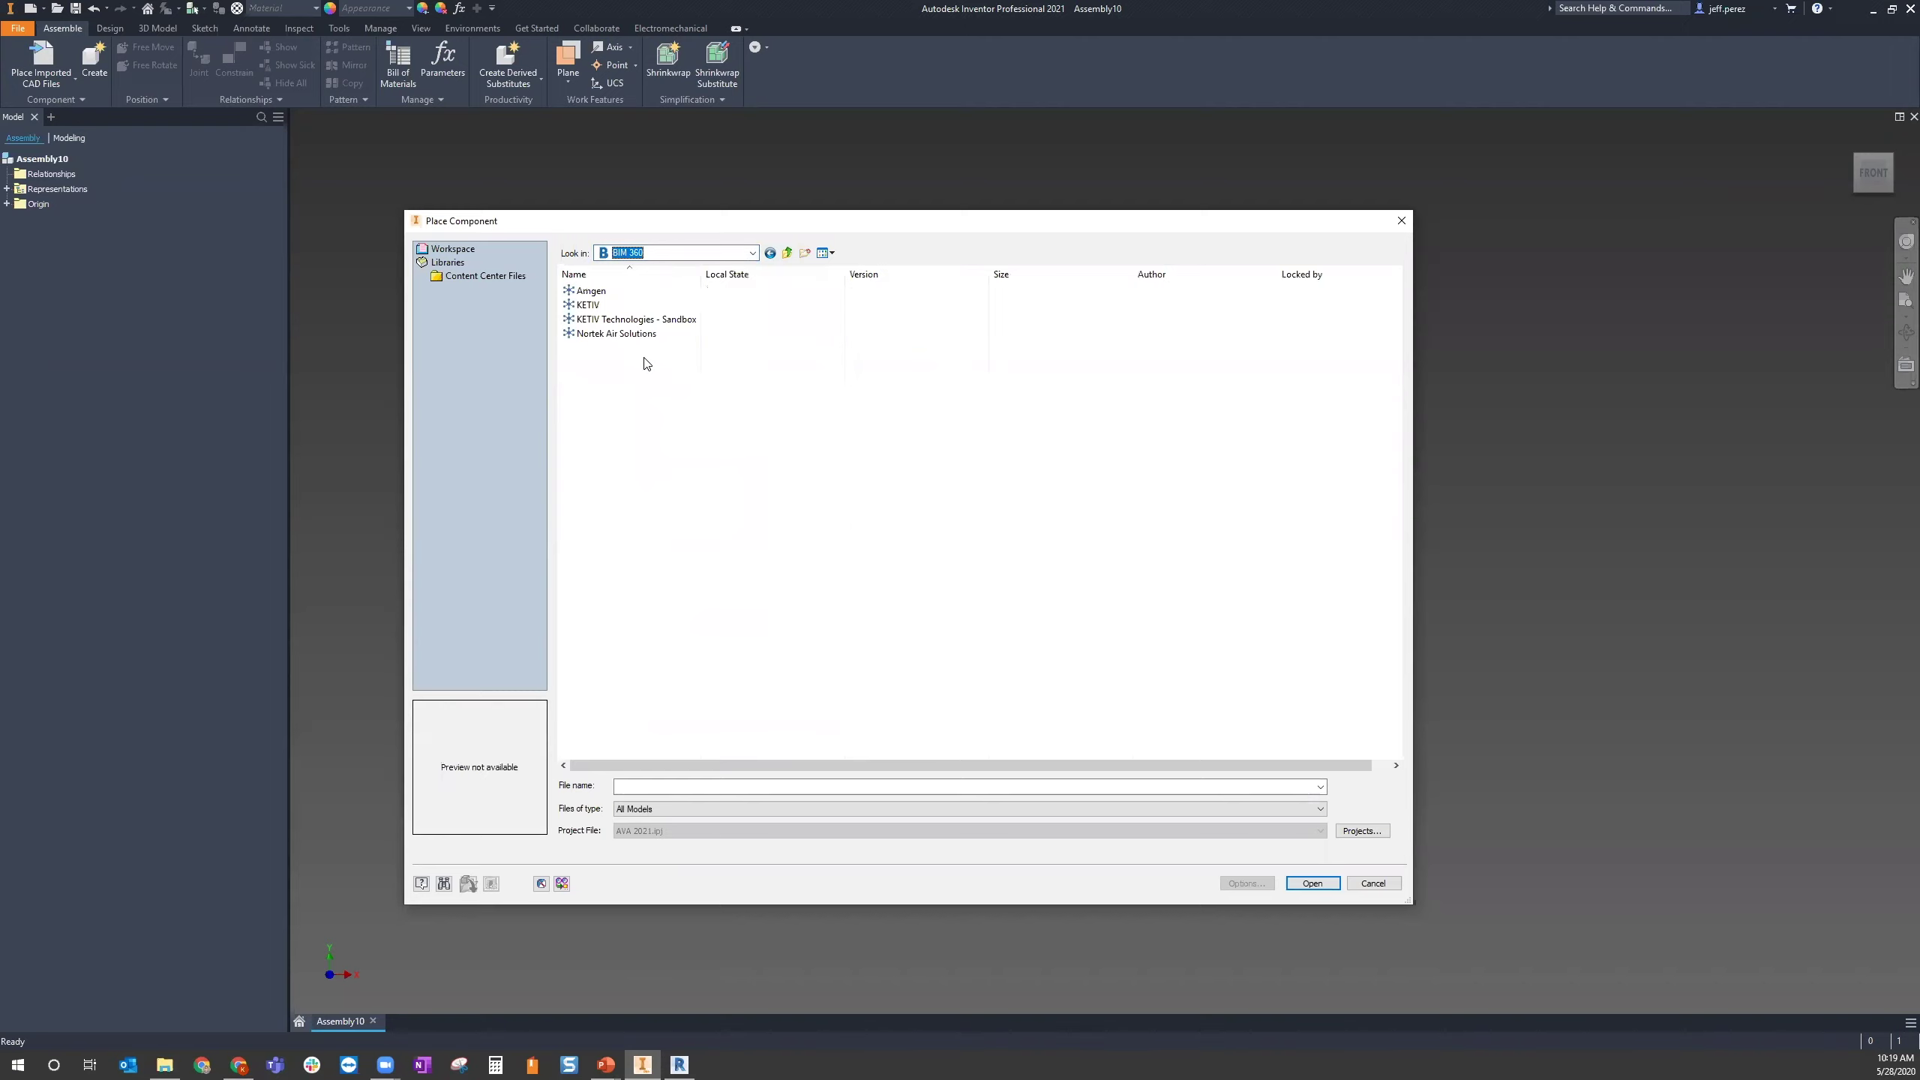
{"action": "double_click", "coordinate": [603, 306]}
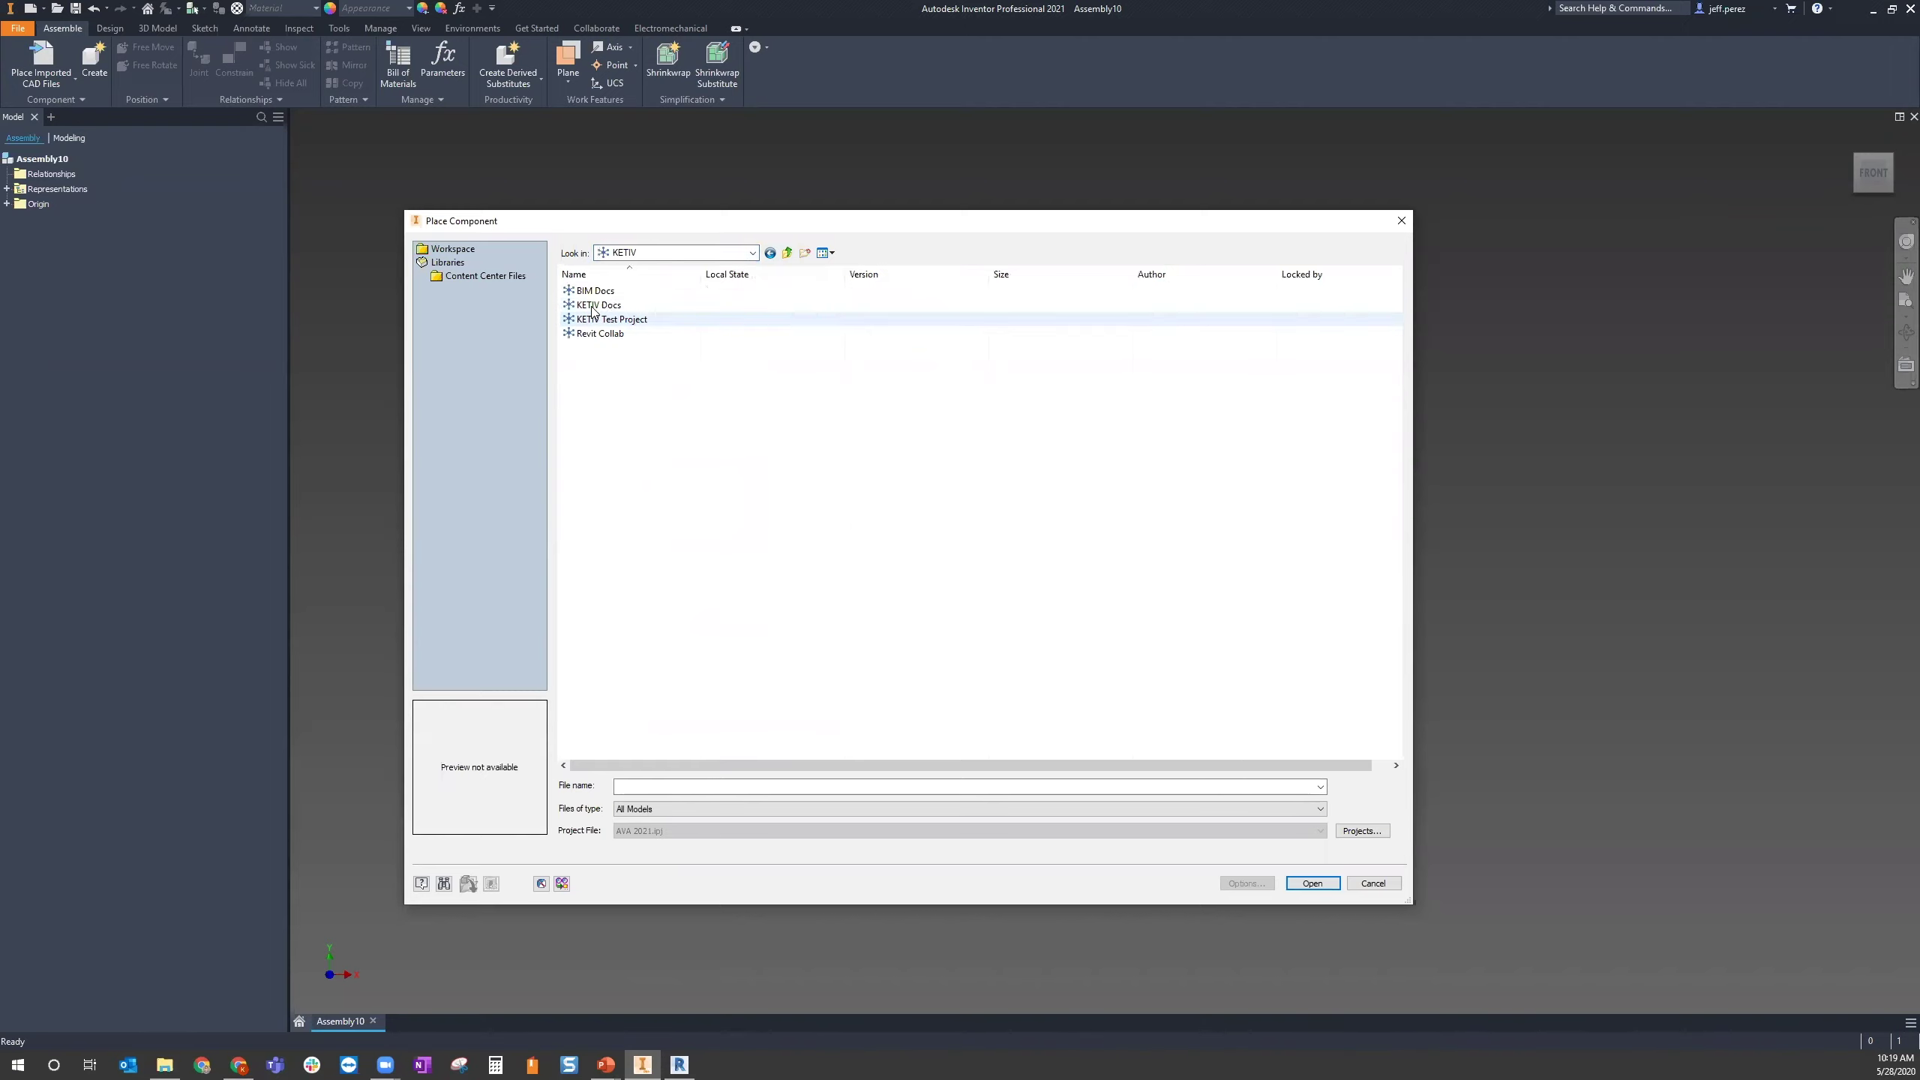
{"action": "double_click", "coordinate": [601, 290]}
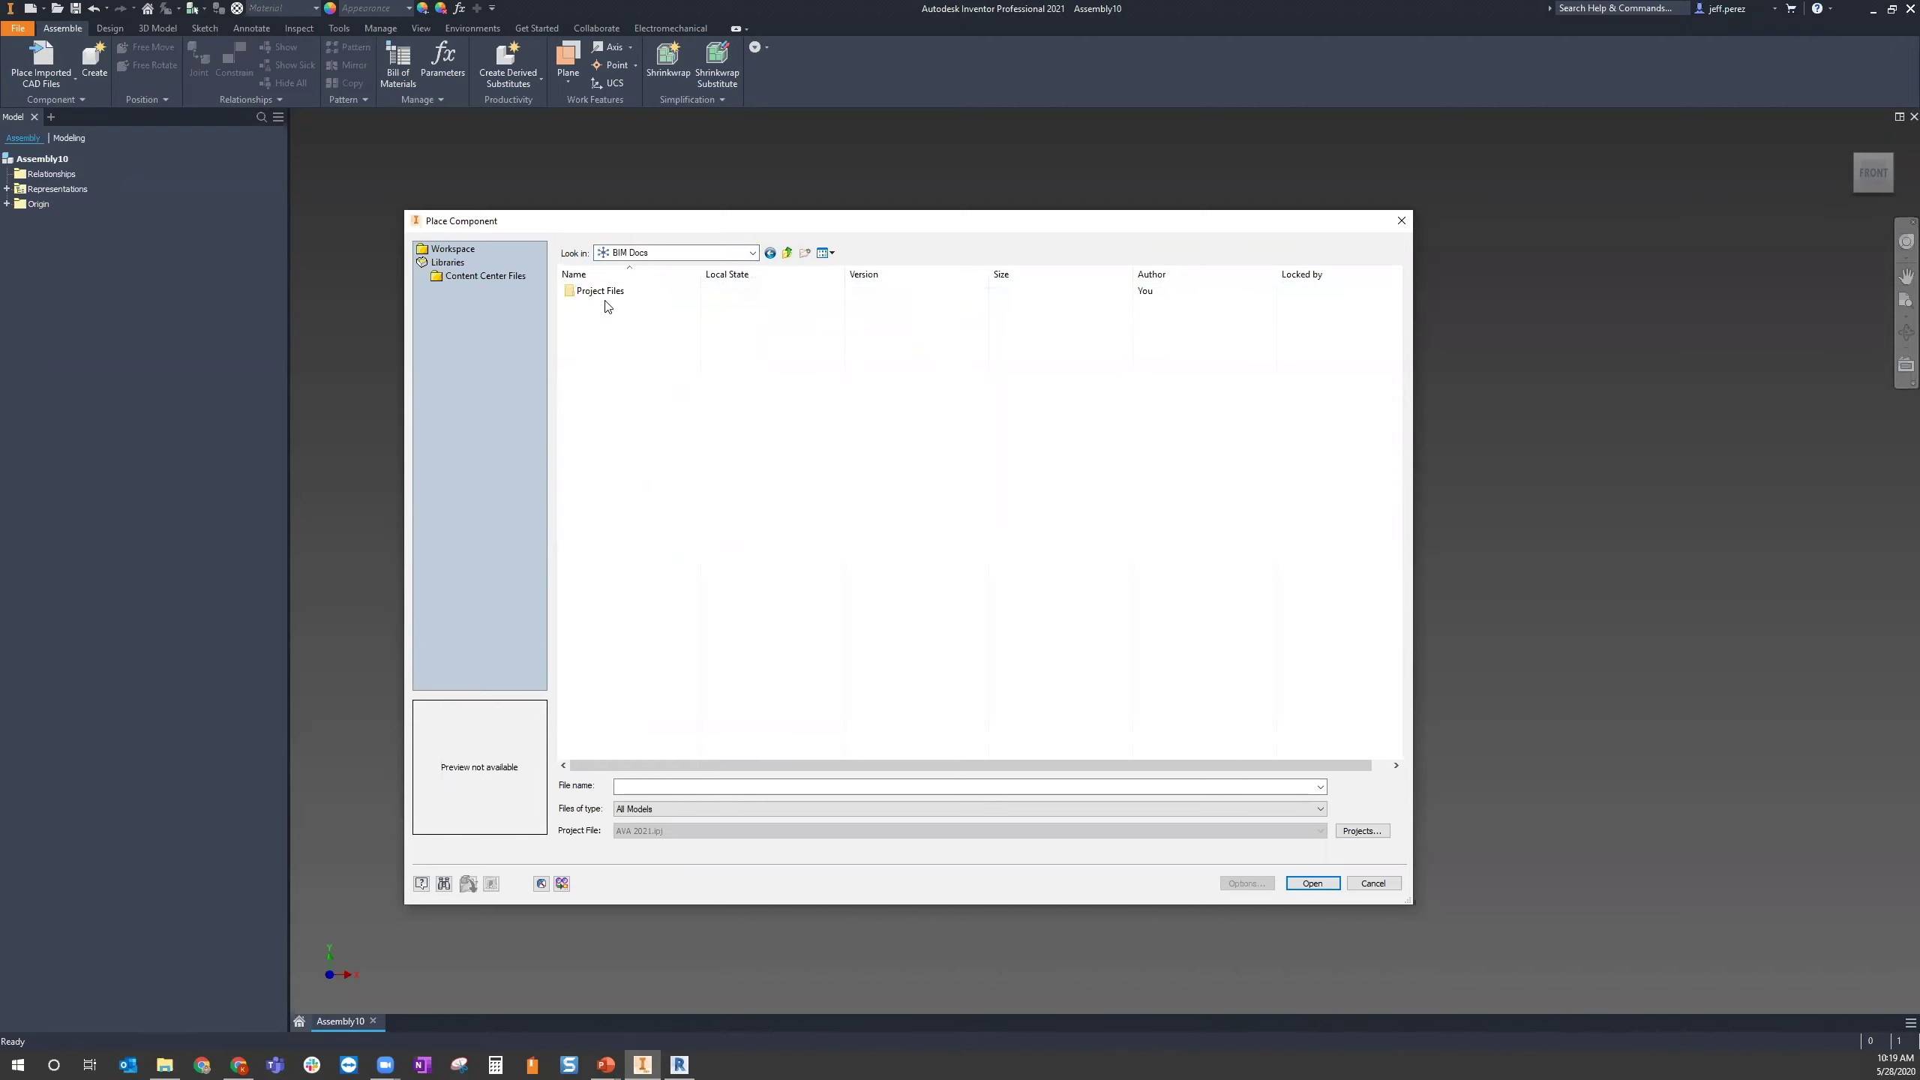
{"action": "double_click", "coordinate": [603, 292]}
{"action": "double_click", "coordinate": [601, 292]}
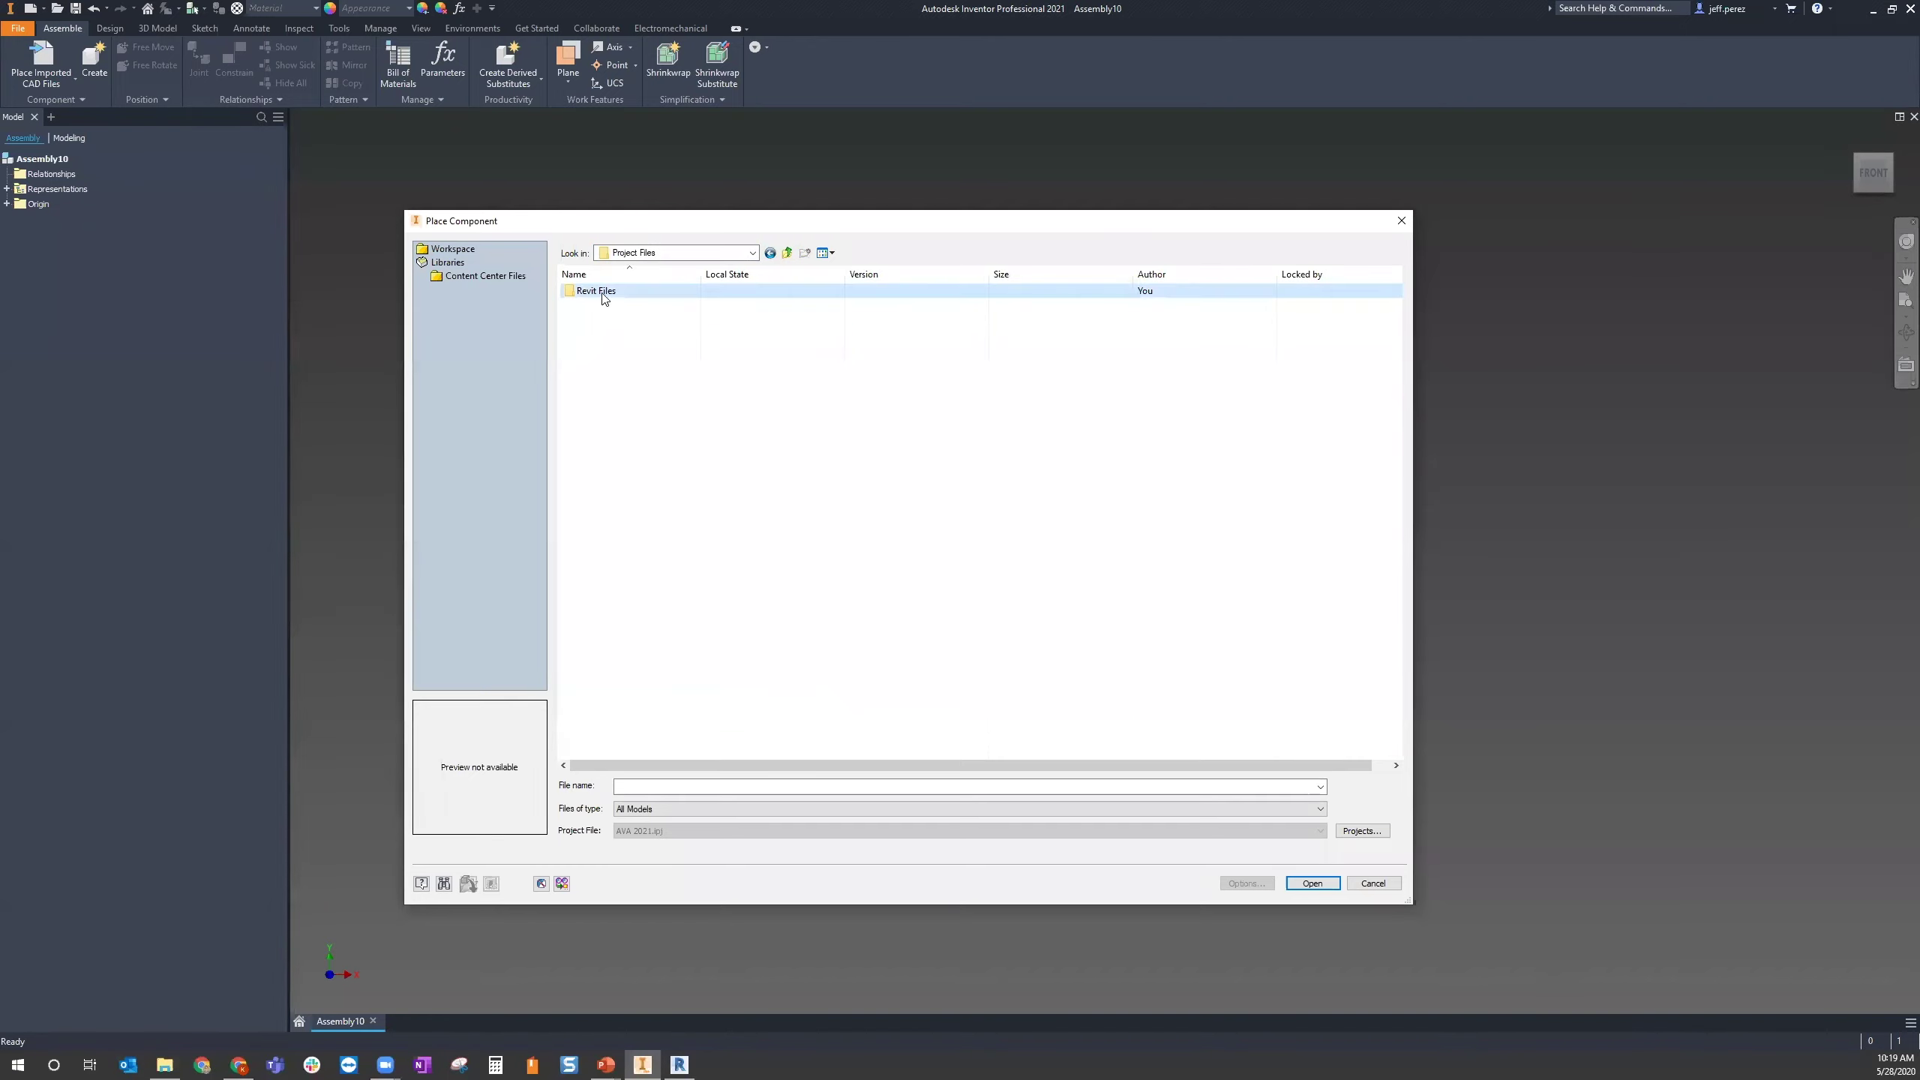
{"action": "double_click", "coordinate": [594, 293]}
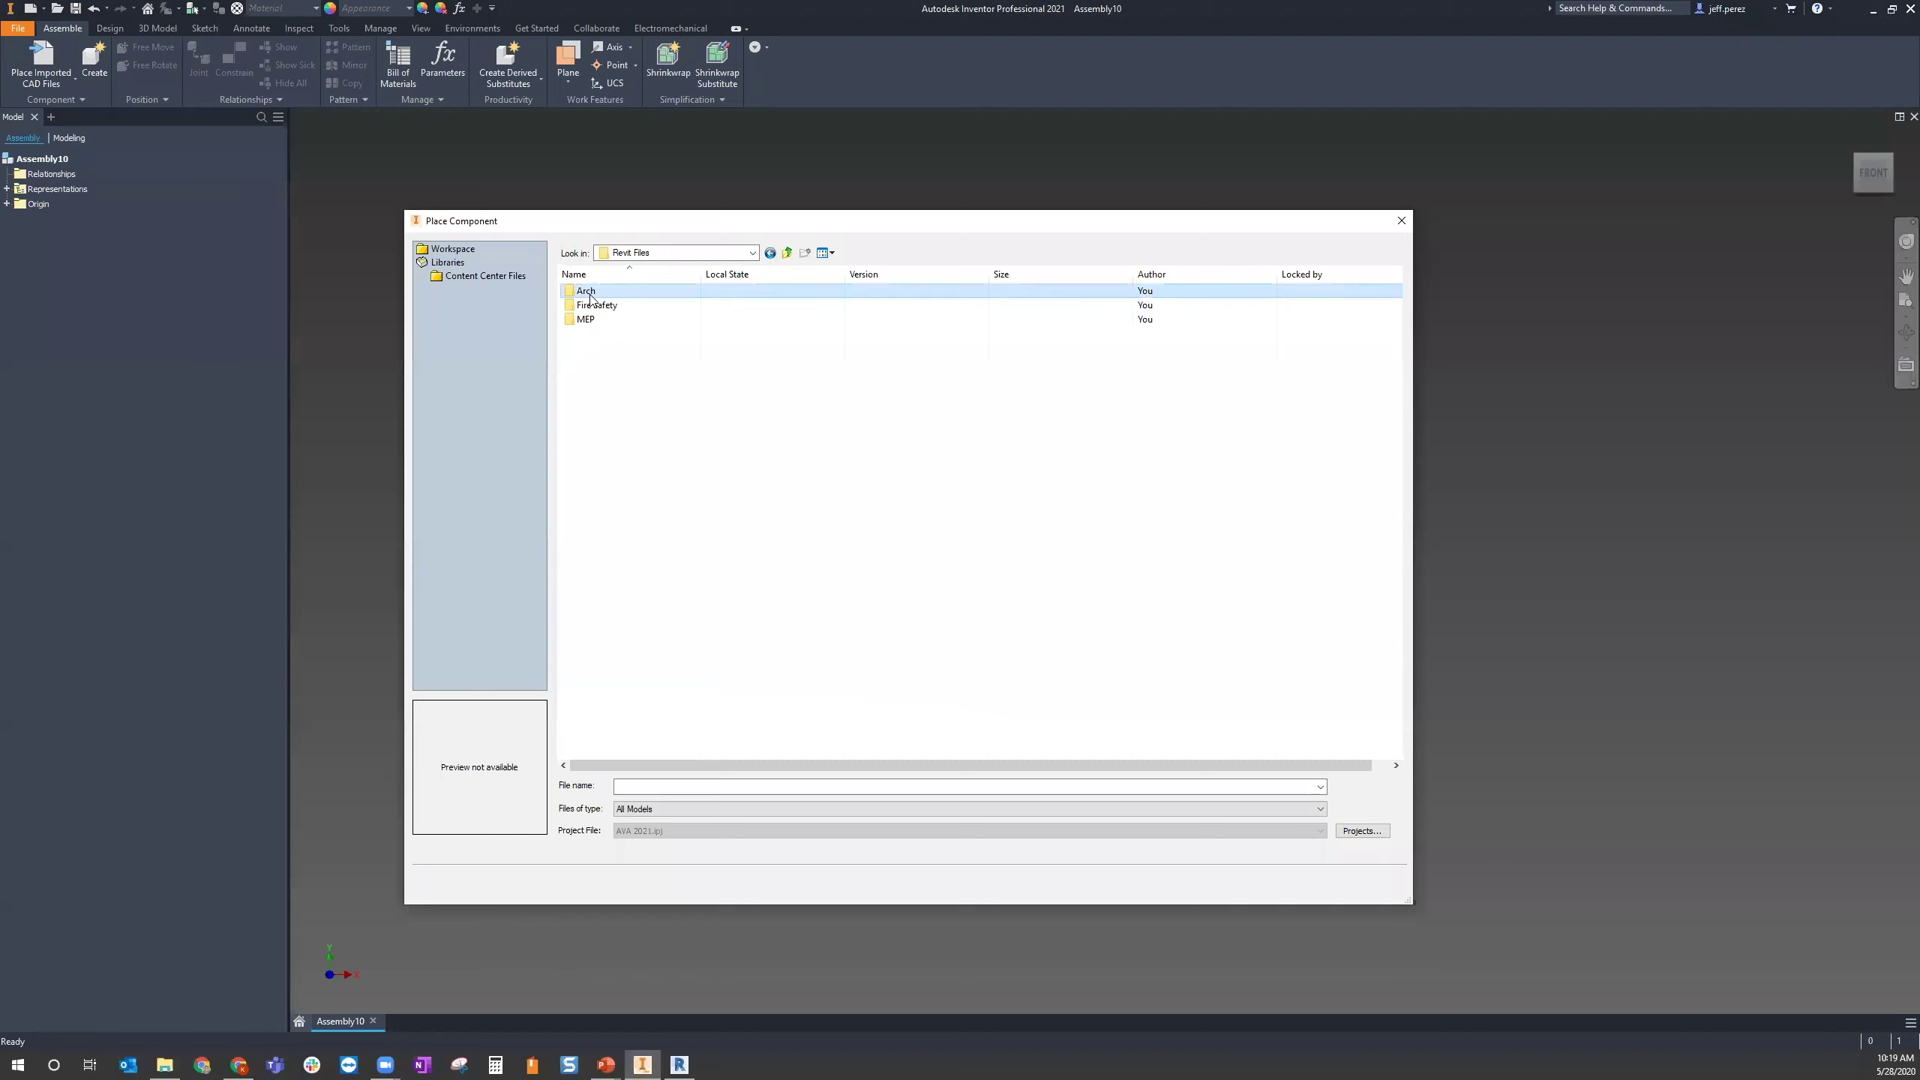
{"action": "left_click", "coordinate": [595, 293]}
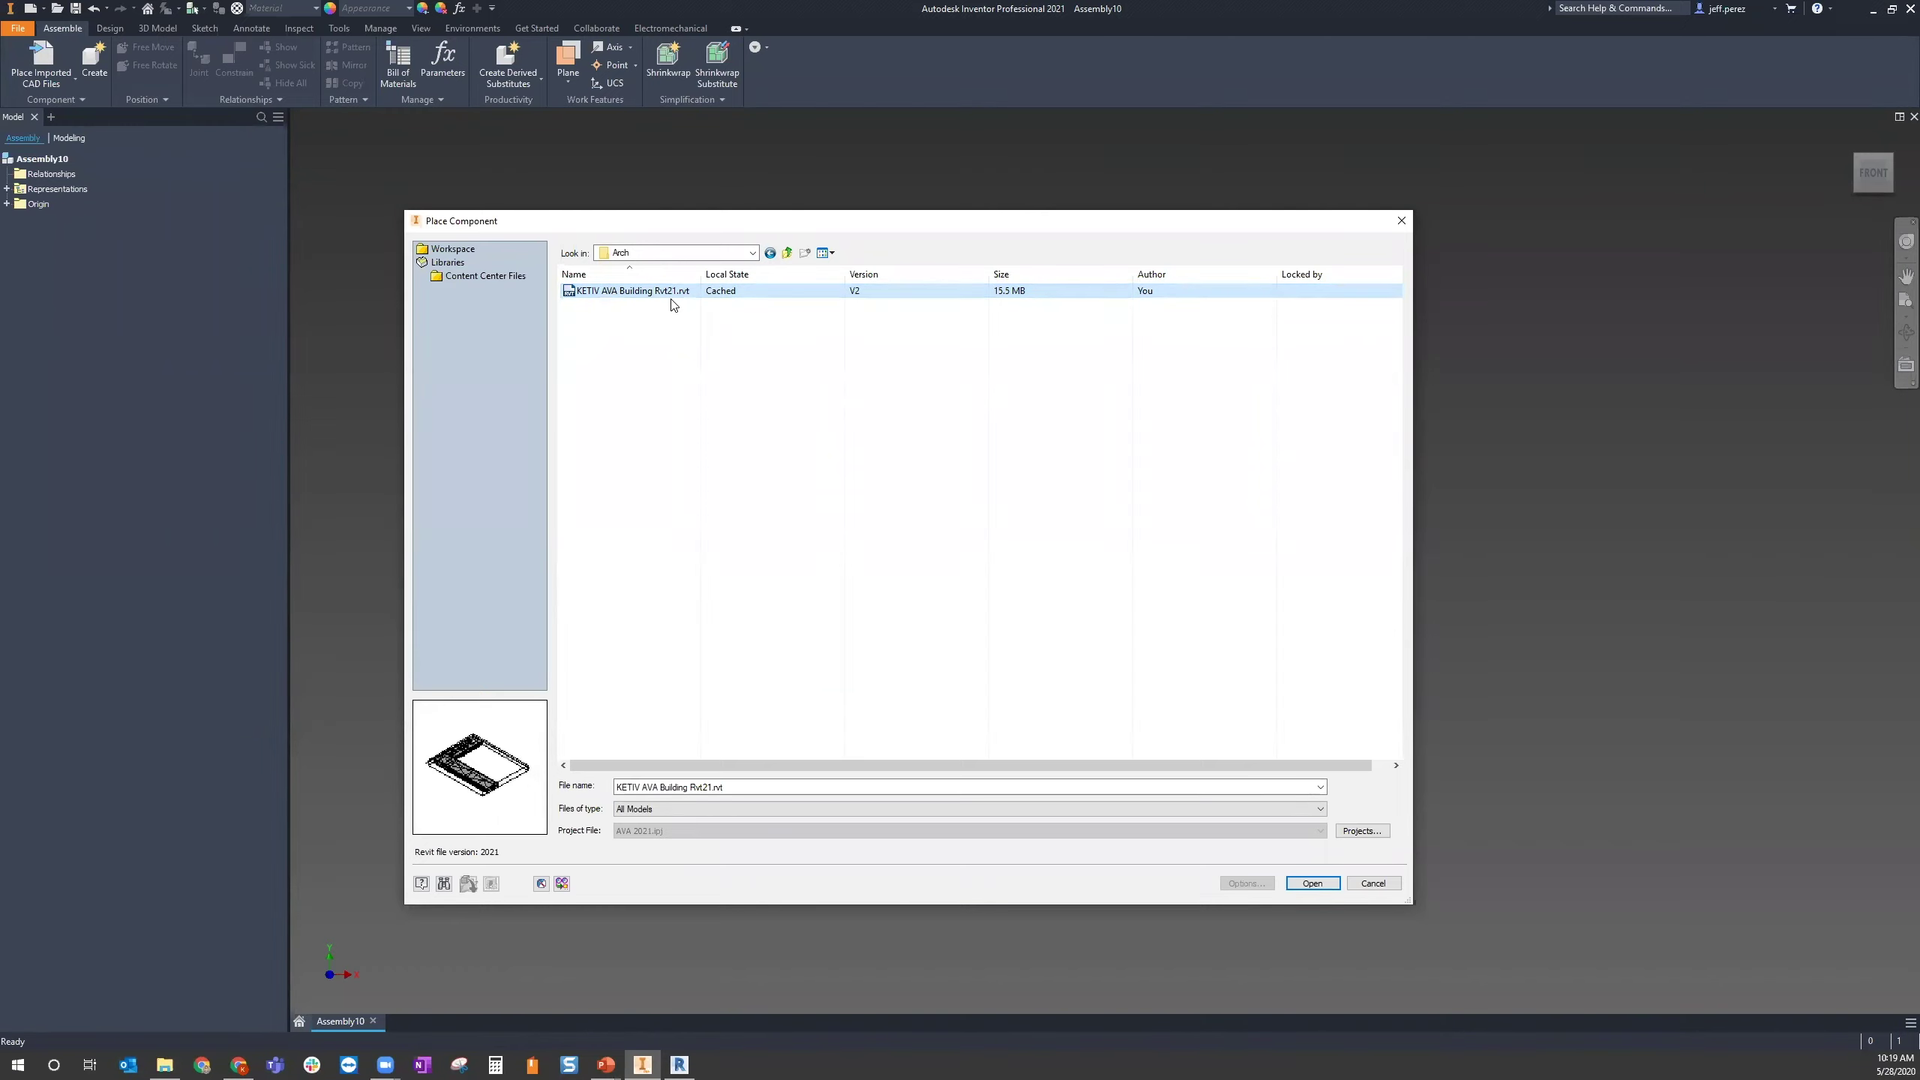
Return to the local Revit Model folder and open KETIV AVA Building.rvt for import
{"action": "left_click", "coordinate": [753, 254]}
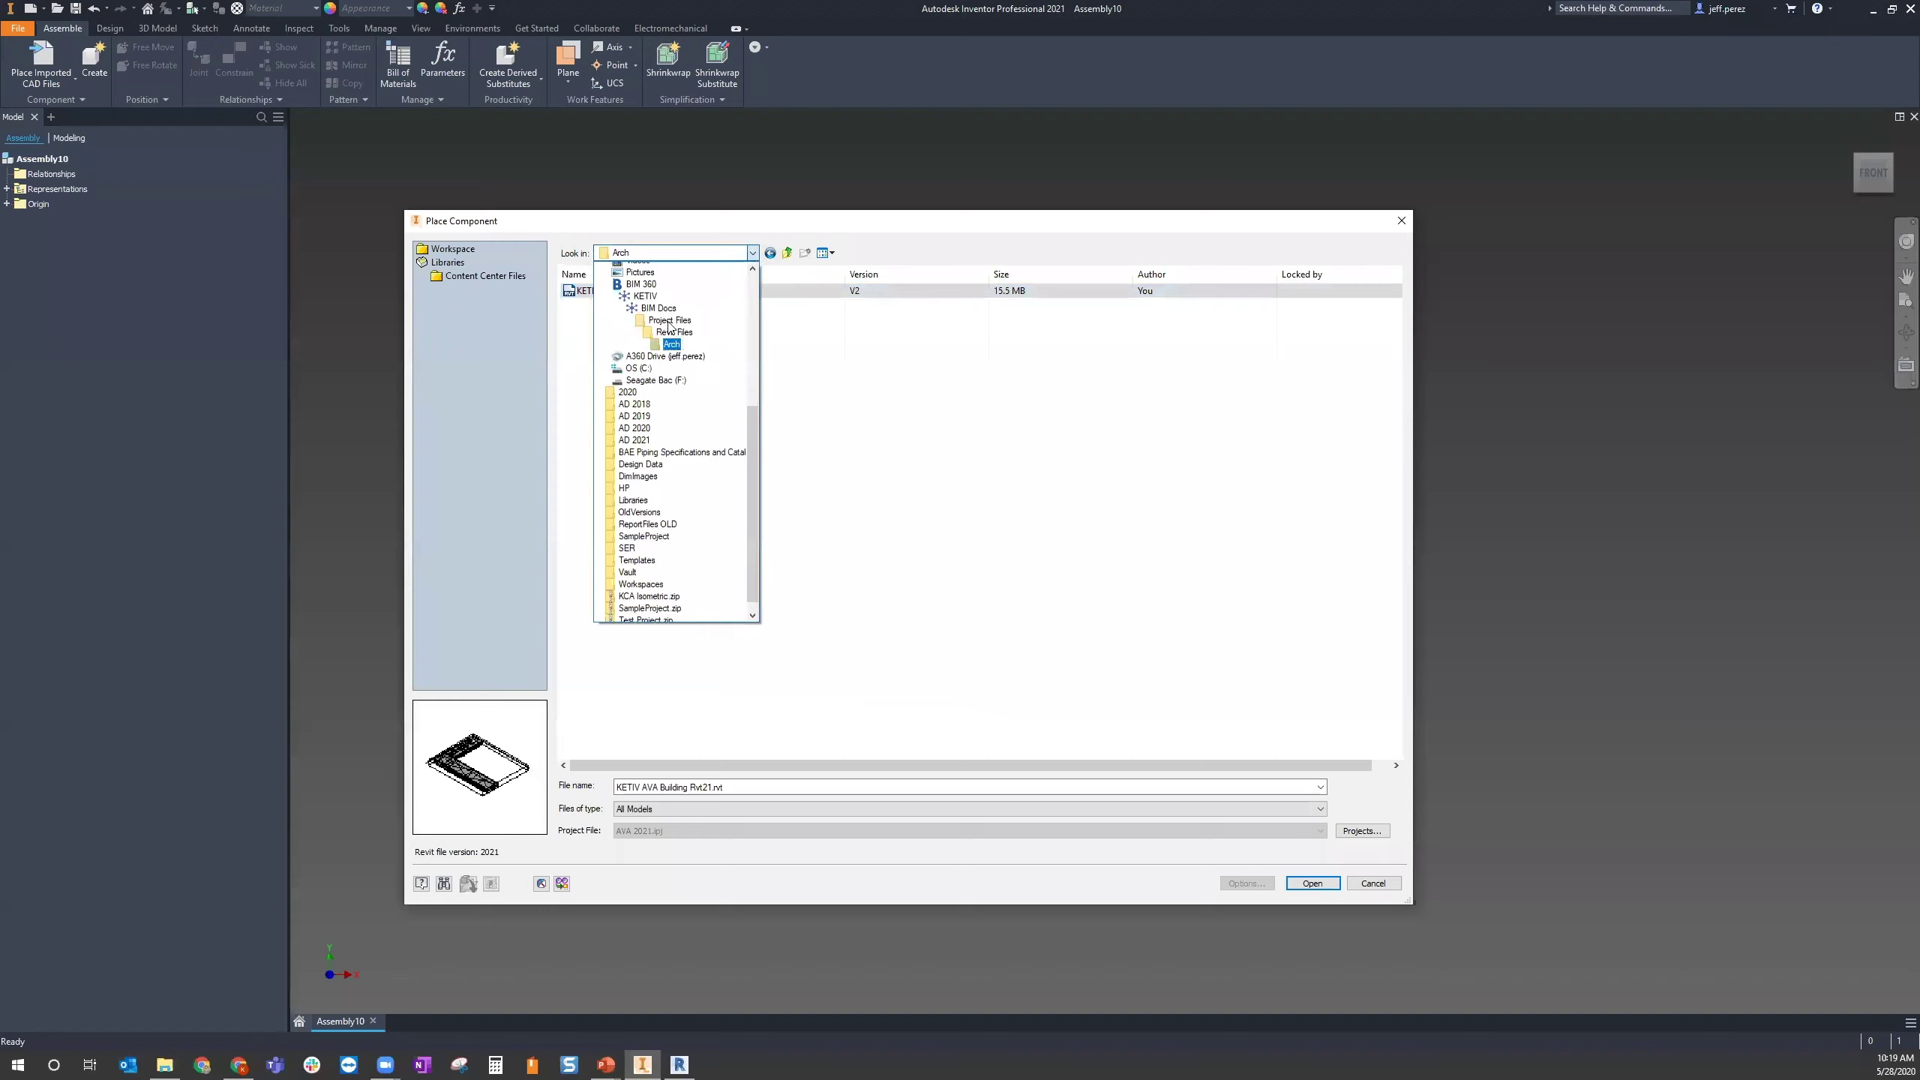
{"action": "scroll", "coordinate": [670, 327], "scroll_direction": "up", "scroll_amount": 3}
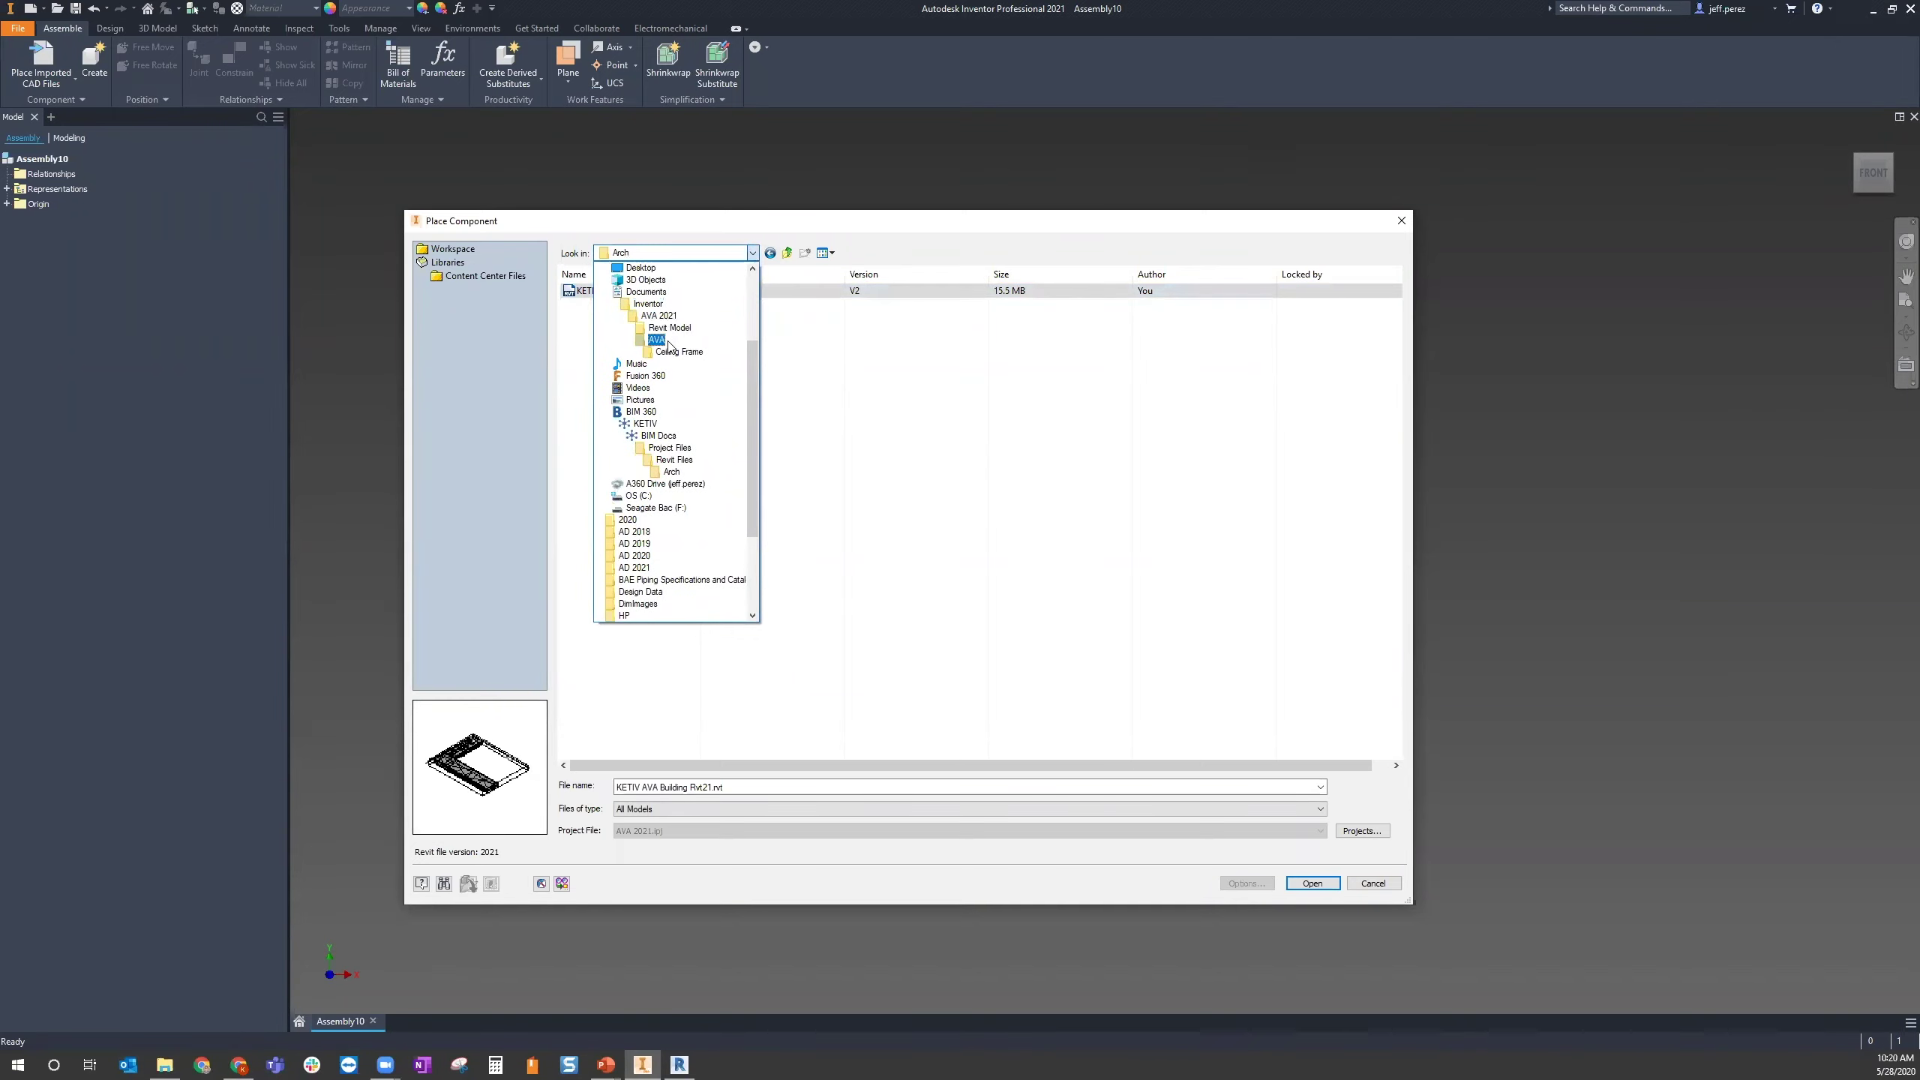
{"action": "left_click", "coordinate": [642, 324]}
{"action": "left_click", "coordinate": [630, 321]}
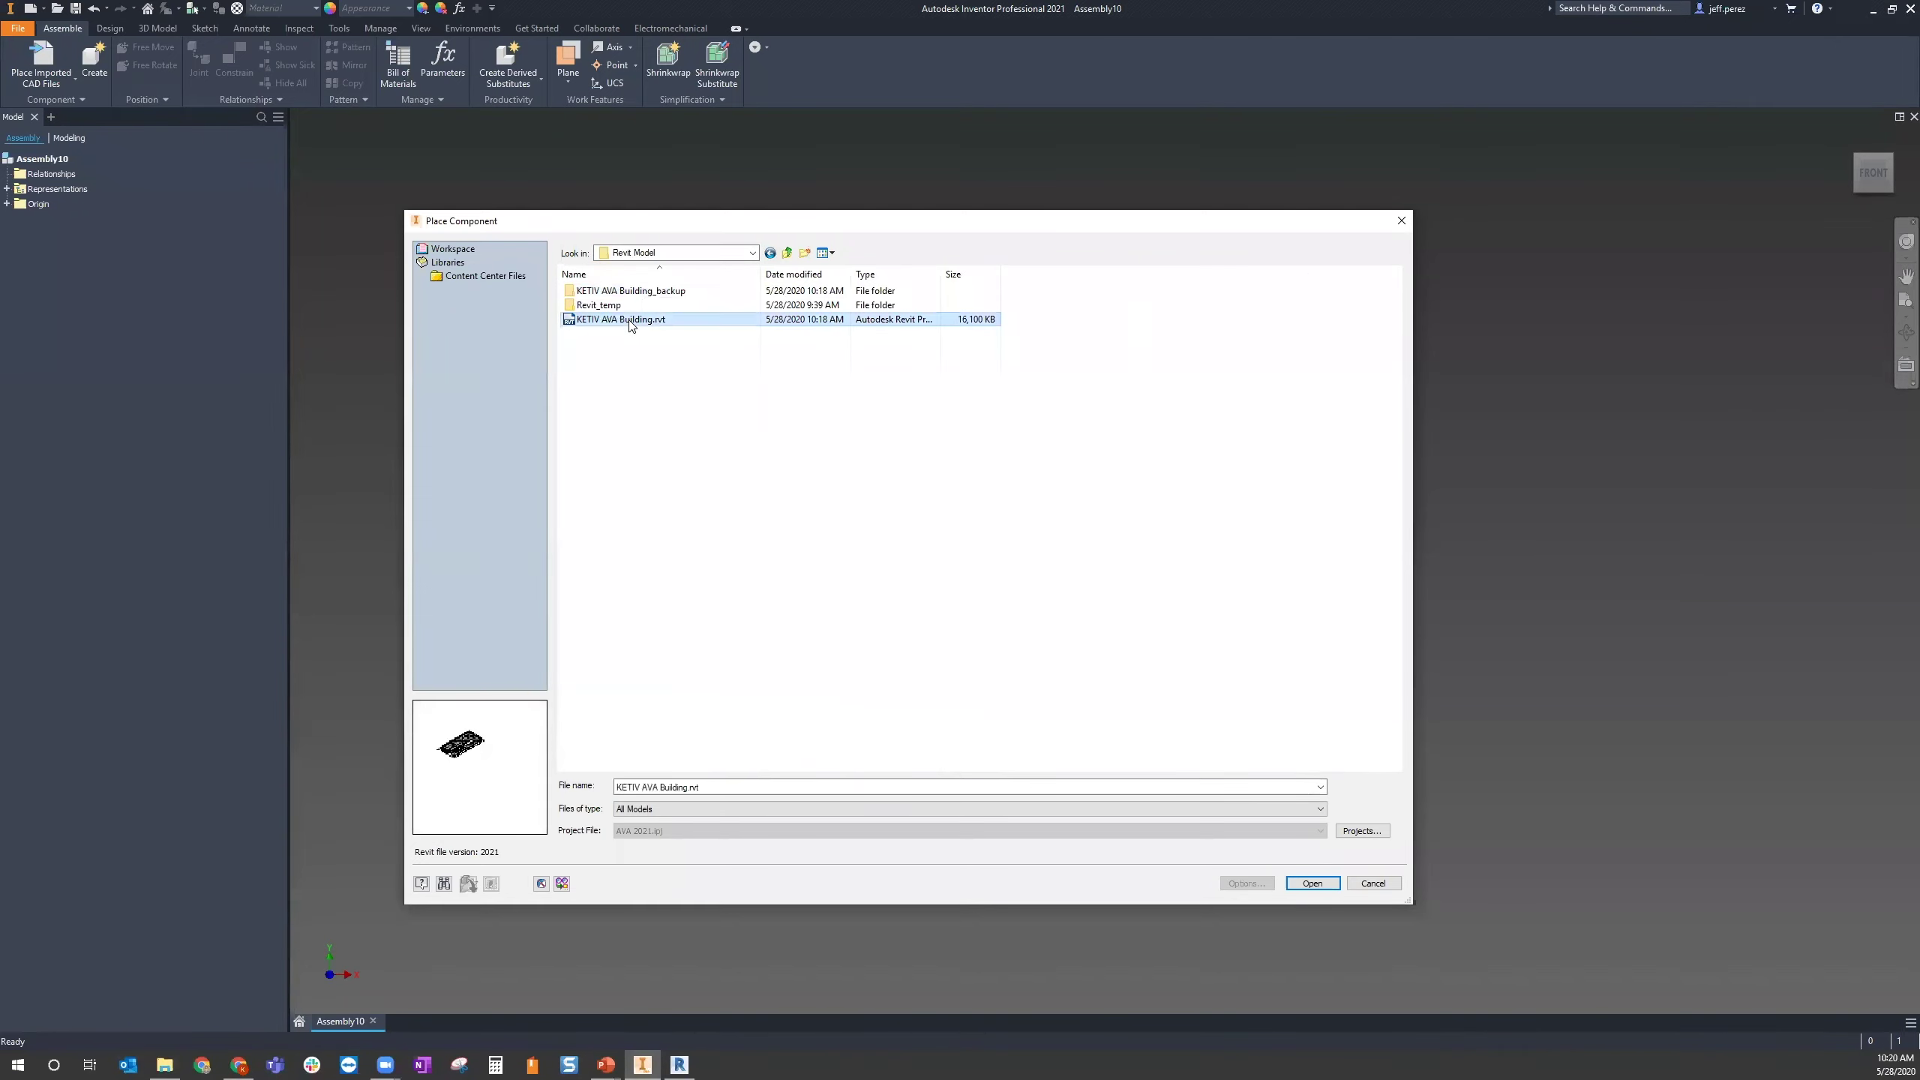
{"action": "left_click", "coordinate": [1313, 883]}
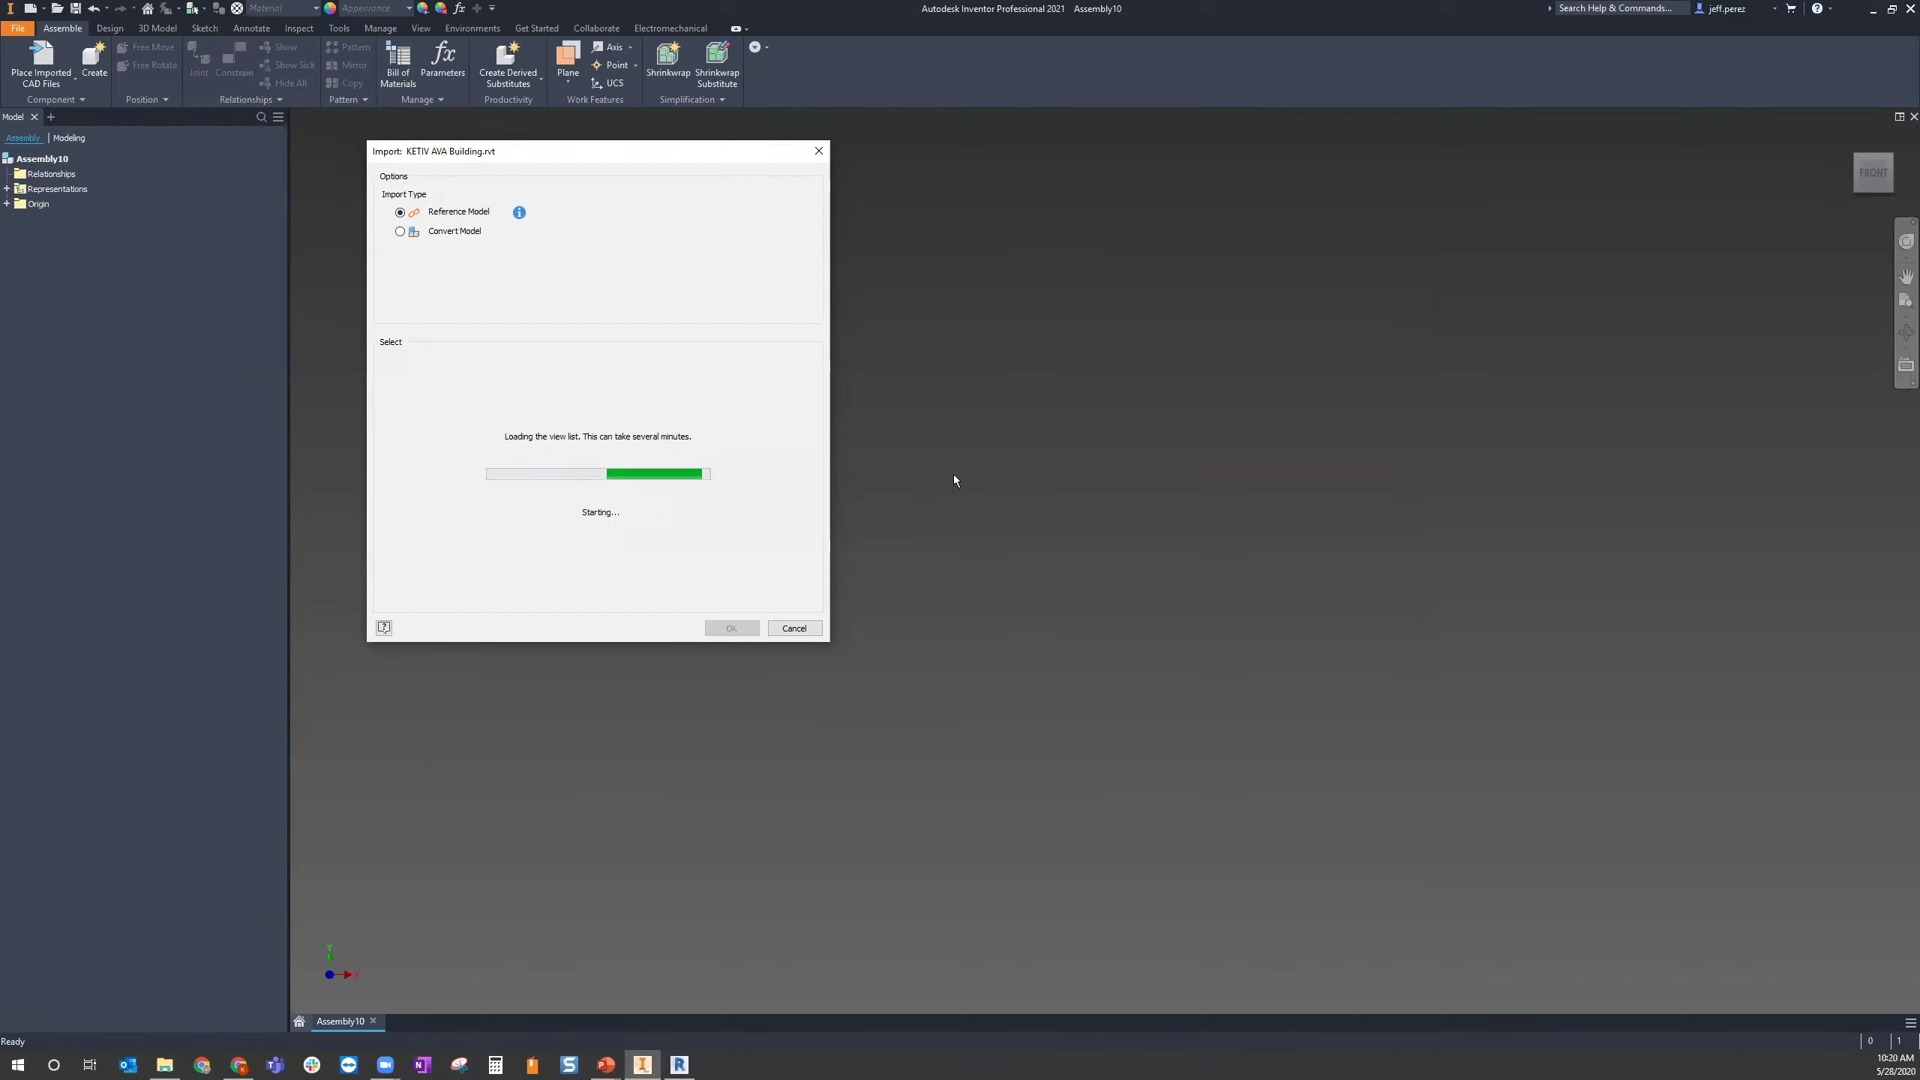
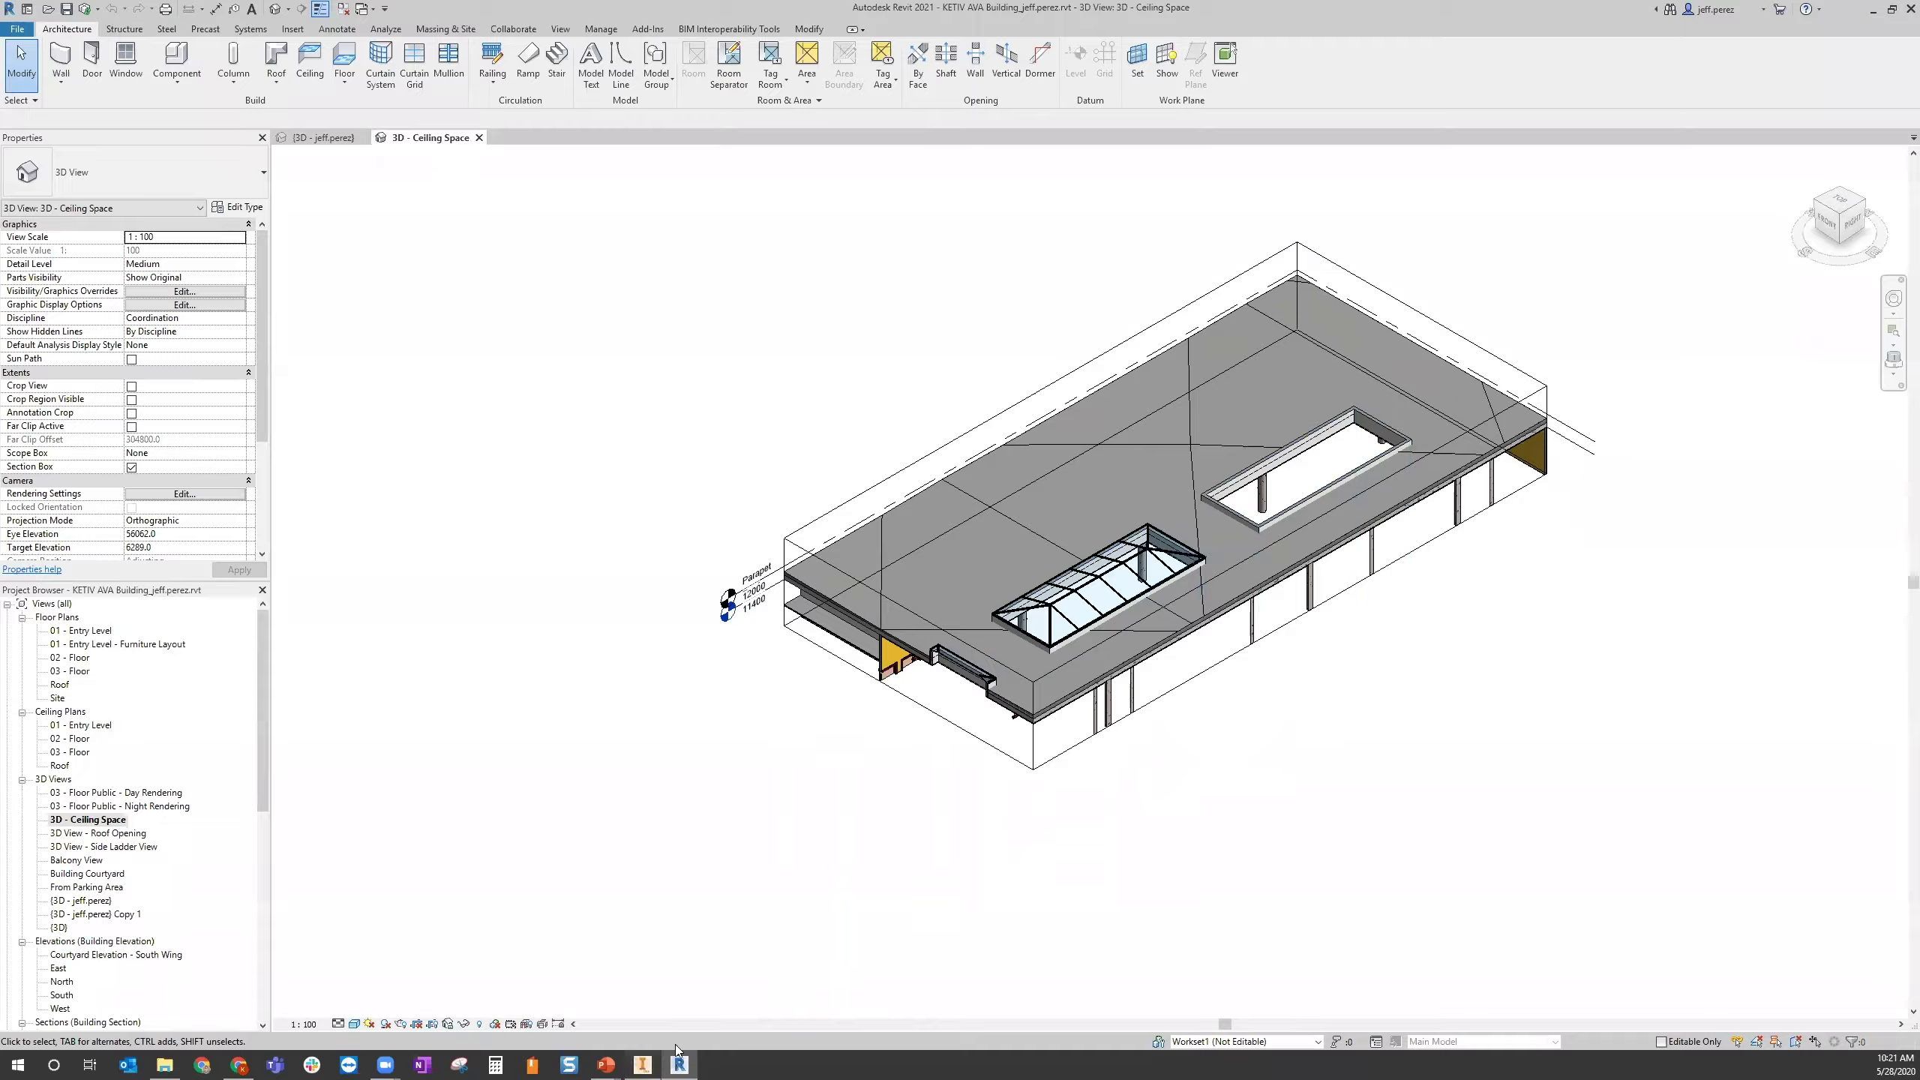
Place the imported 3D - Ceiling Space view of the building grounded at the assembly origin
{"action": "left_click", "coordinate": [642, 1064]}
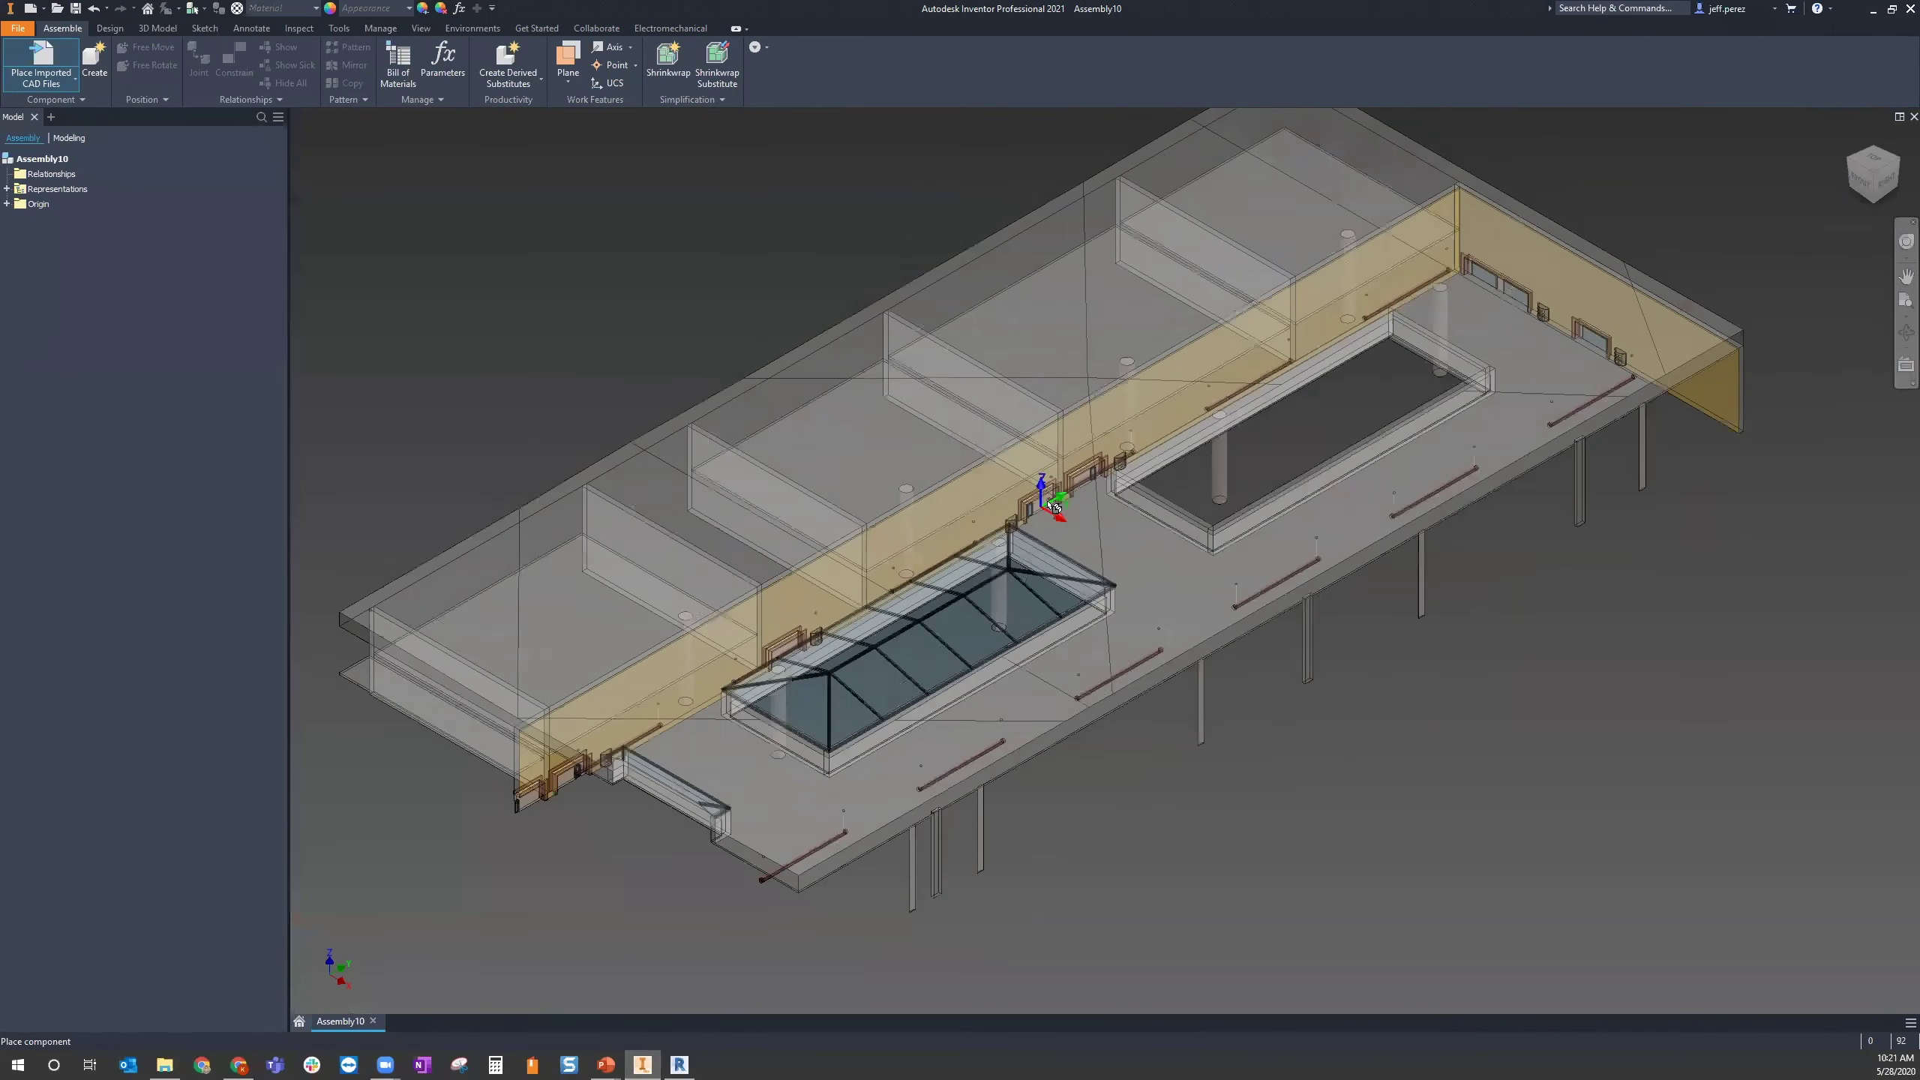
{"action": "right_click", "coordinate": [1077, 425]}
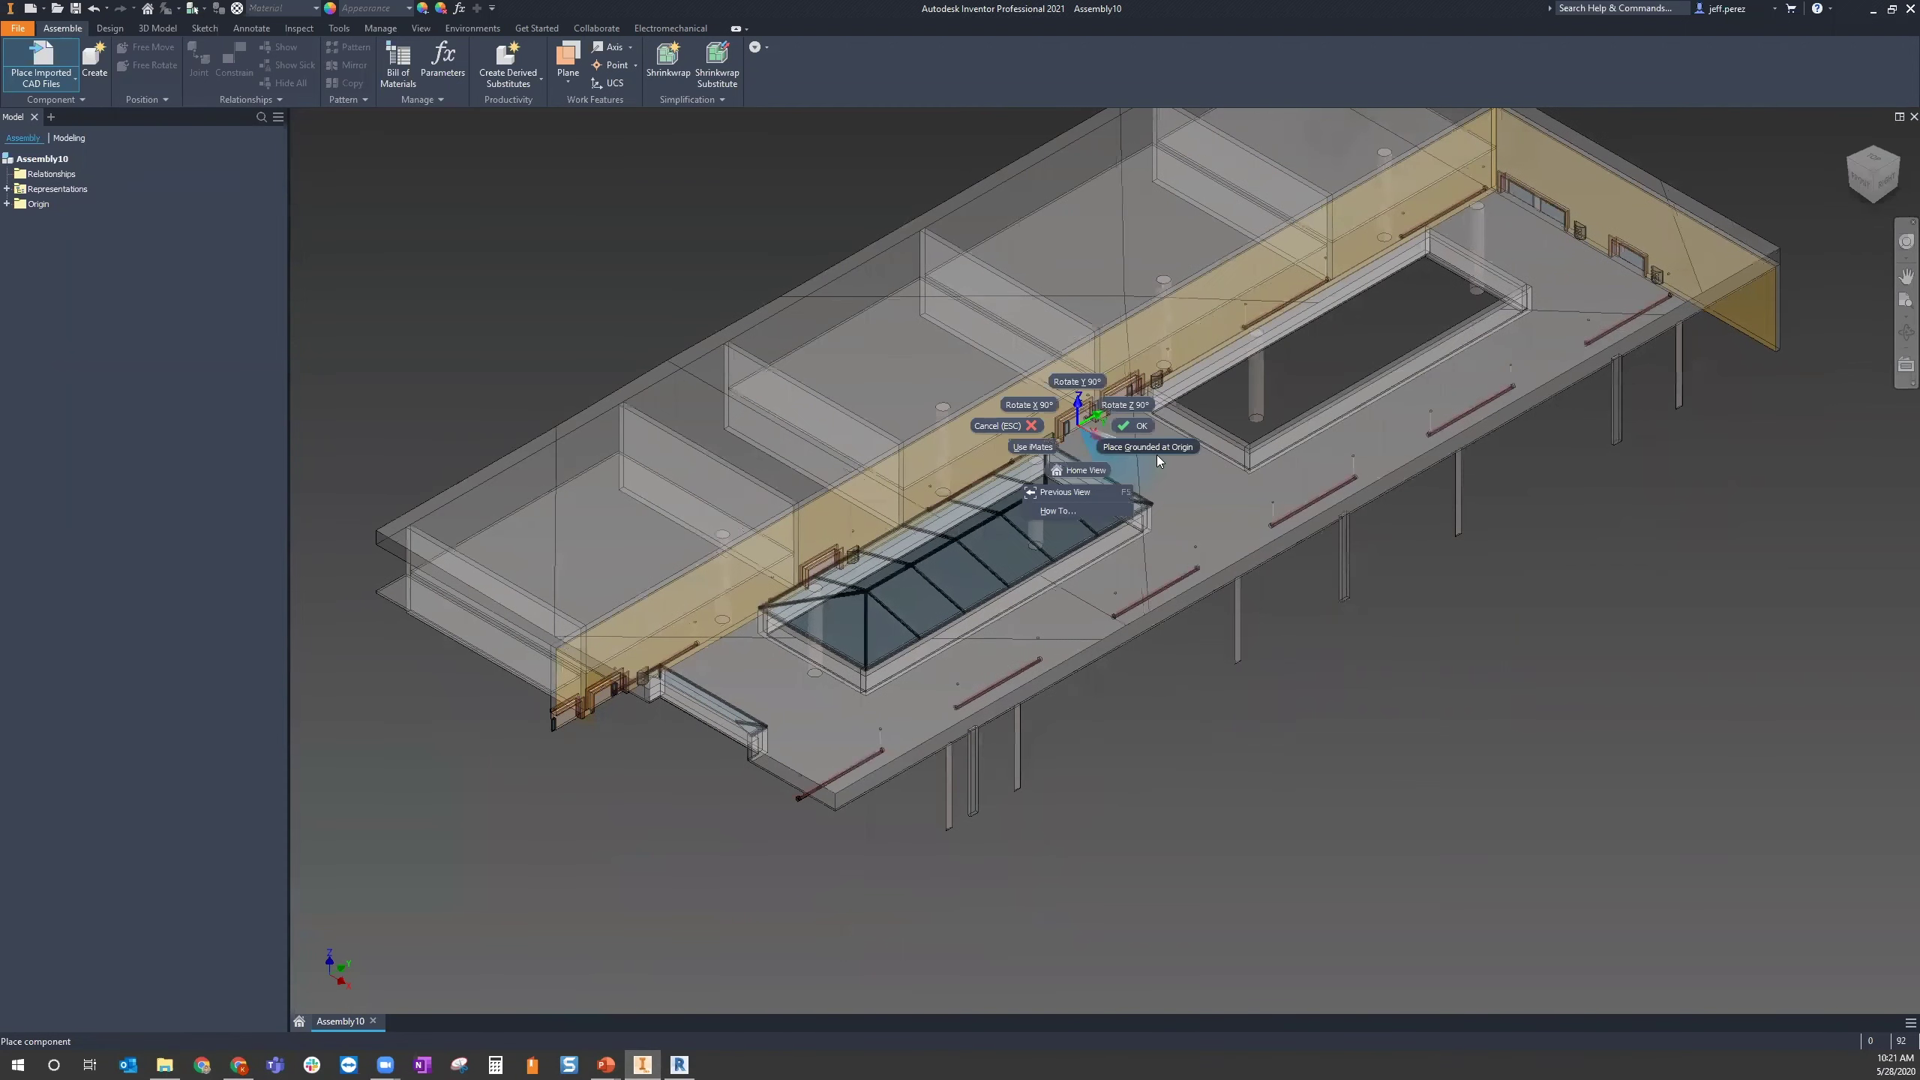
{"action": "left_click", "coordinate": [1159, 449]}
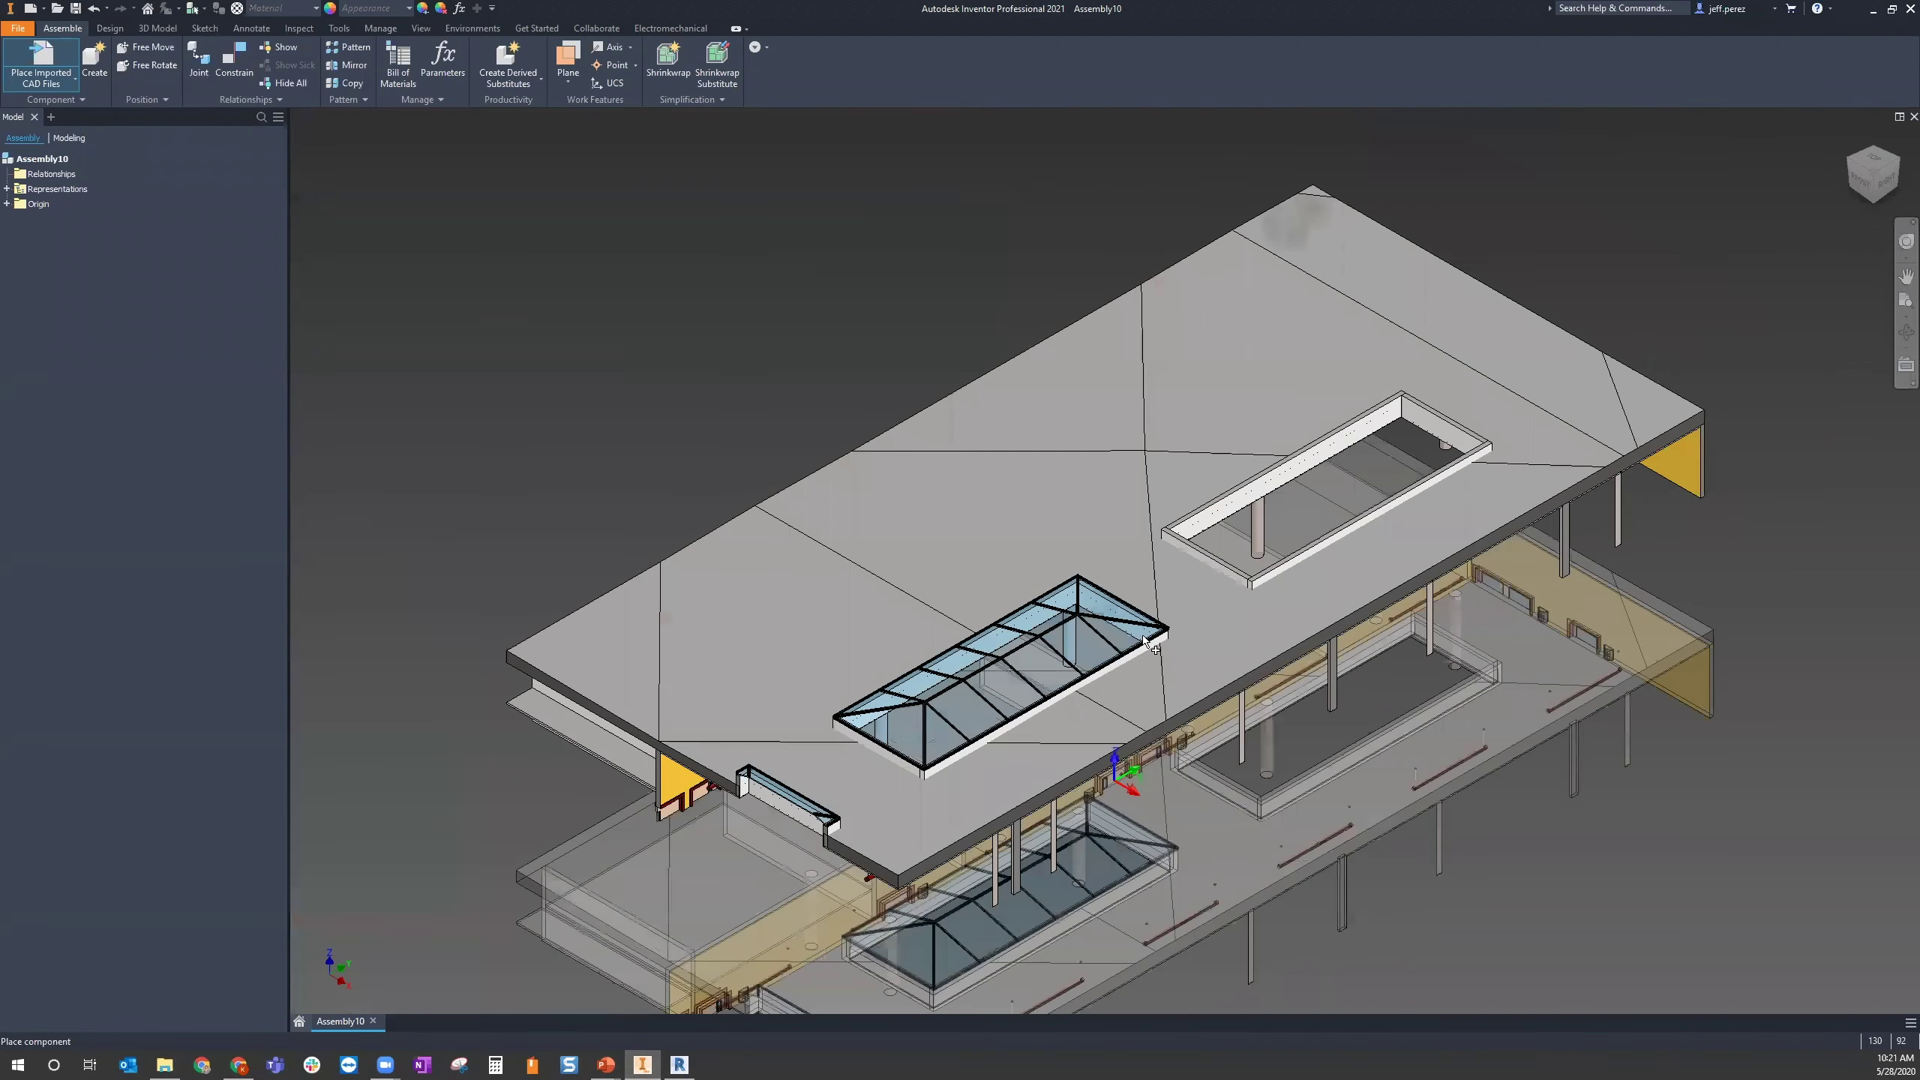
{"action": "scroll", "coordinate": [1132, 673], "scroll_direction": "down", "scroll_amount": 5}
{"action": "scroll", "coordinate": [1225, 644], "scroll_direction": "up", "scroll_amount": 3}
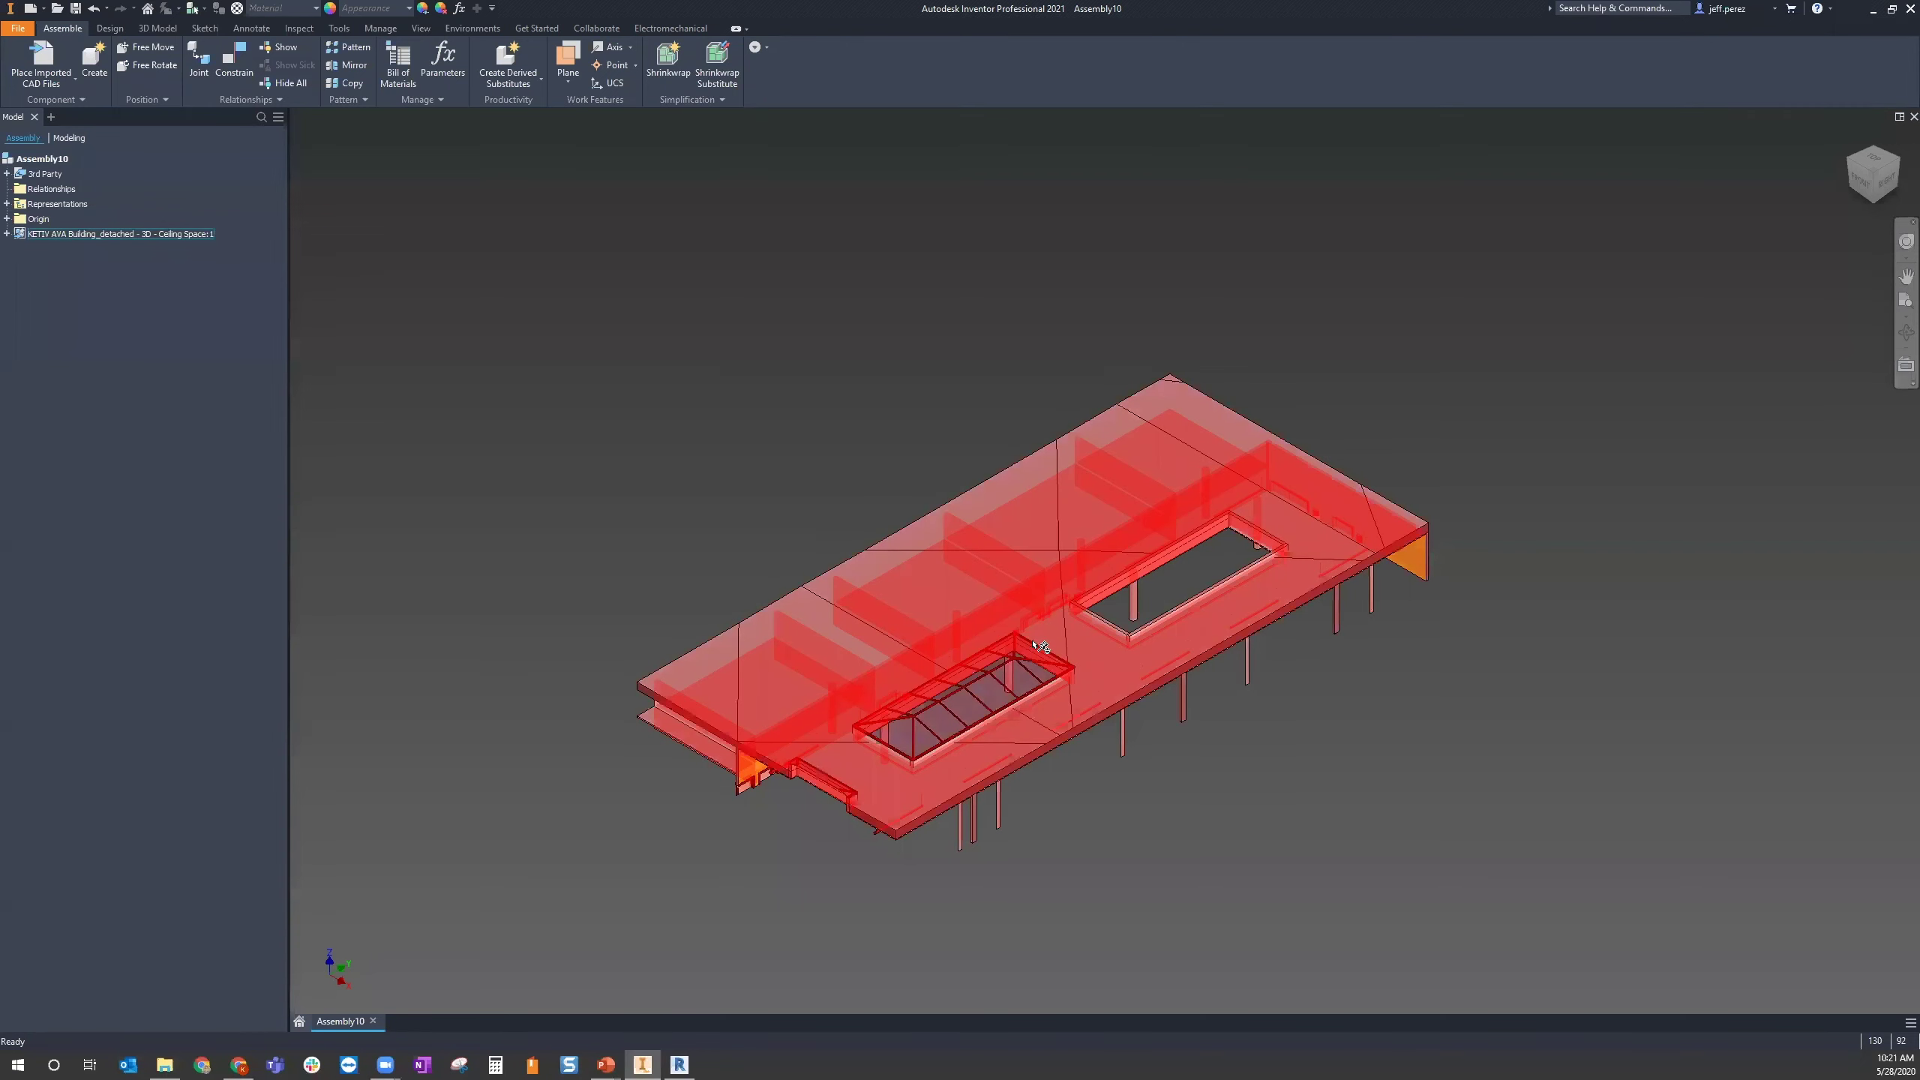
Set the assembly's selection filter to Select Sketch Features
{"action": "scroll", "coordinate": [1036, 642], "scroll_direction": "up", "scroll_amount": 4}
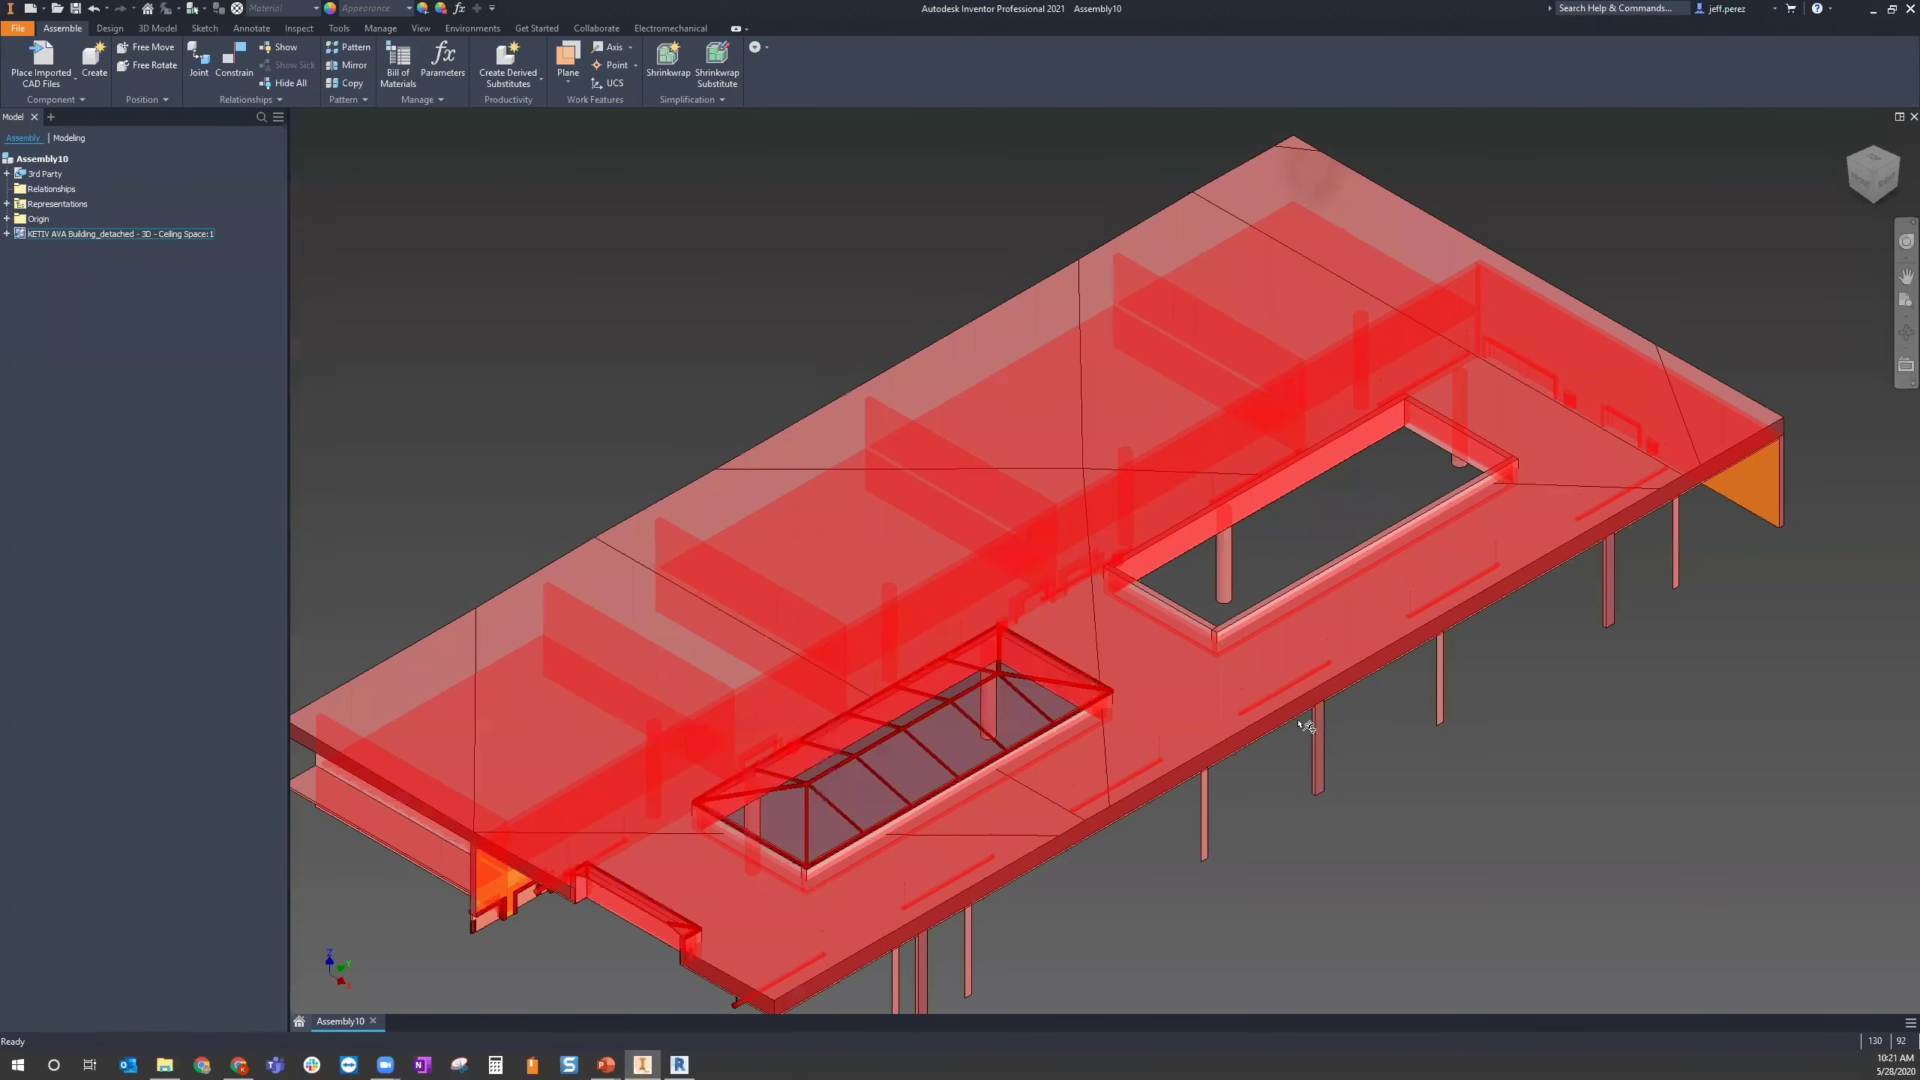
{"action": "right_click", "coordinate": [1285, 783]}
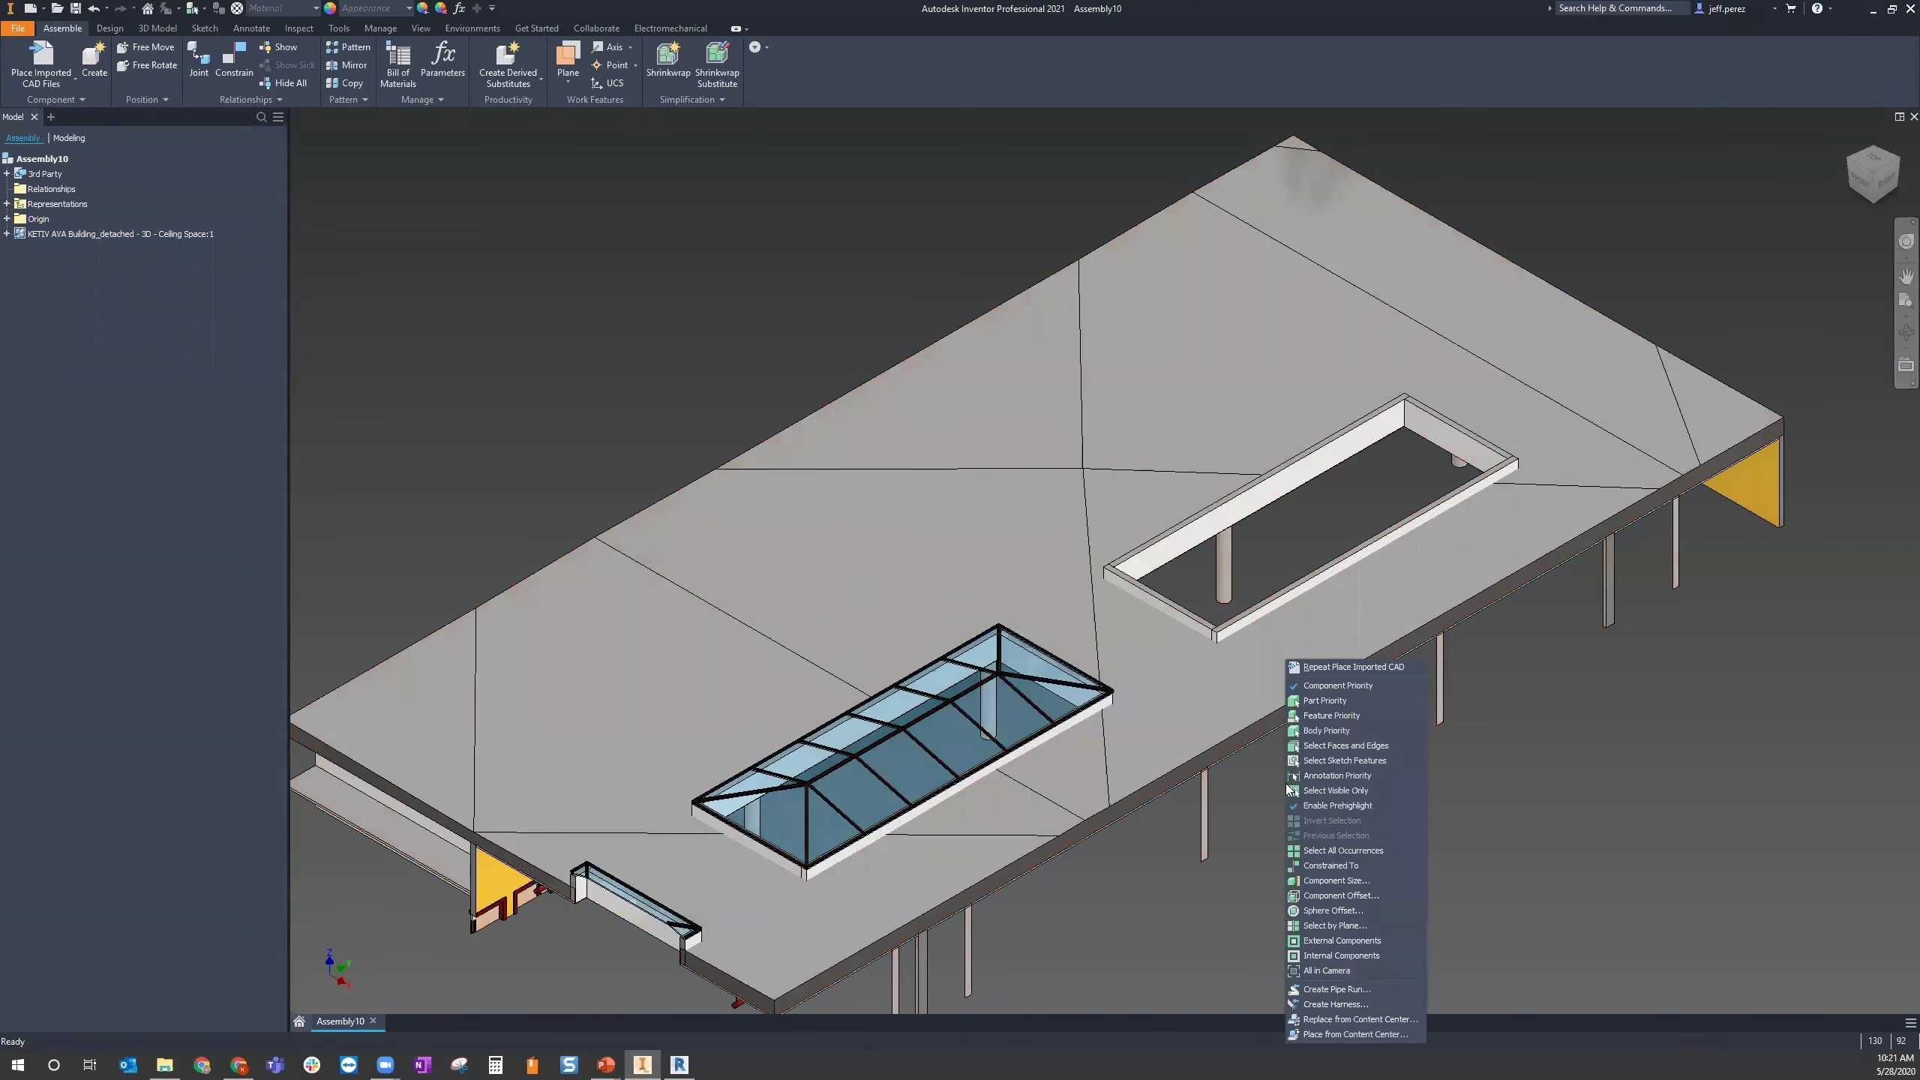
{"action": "left_click", "coordinate": [1356, 764]}
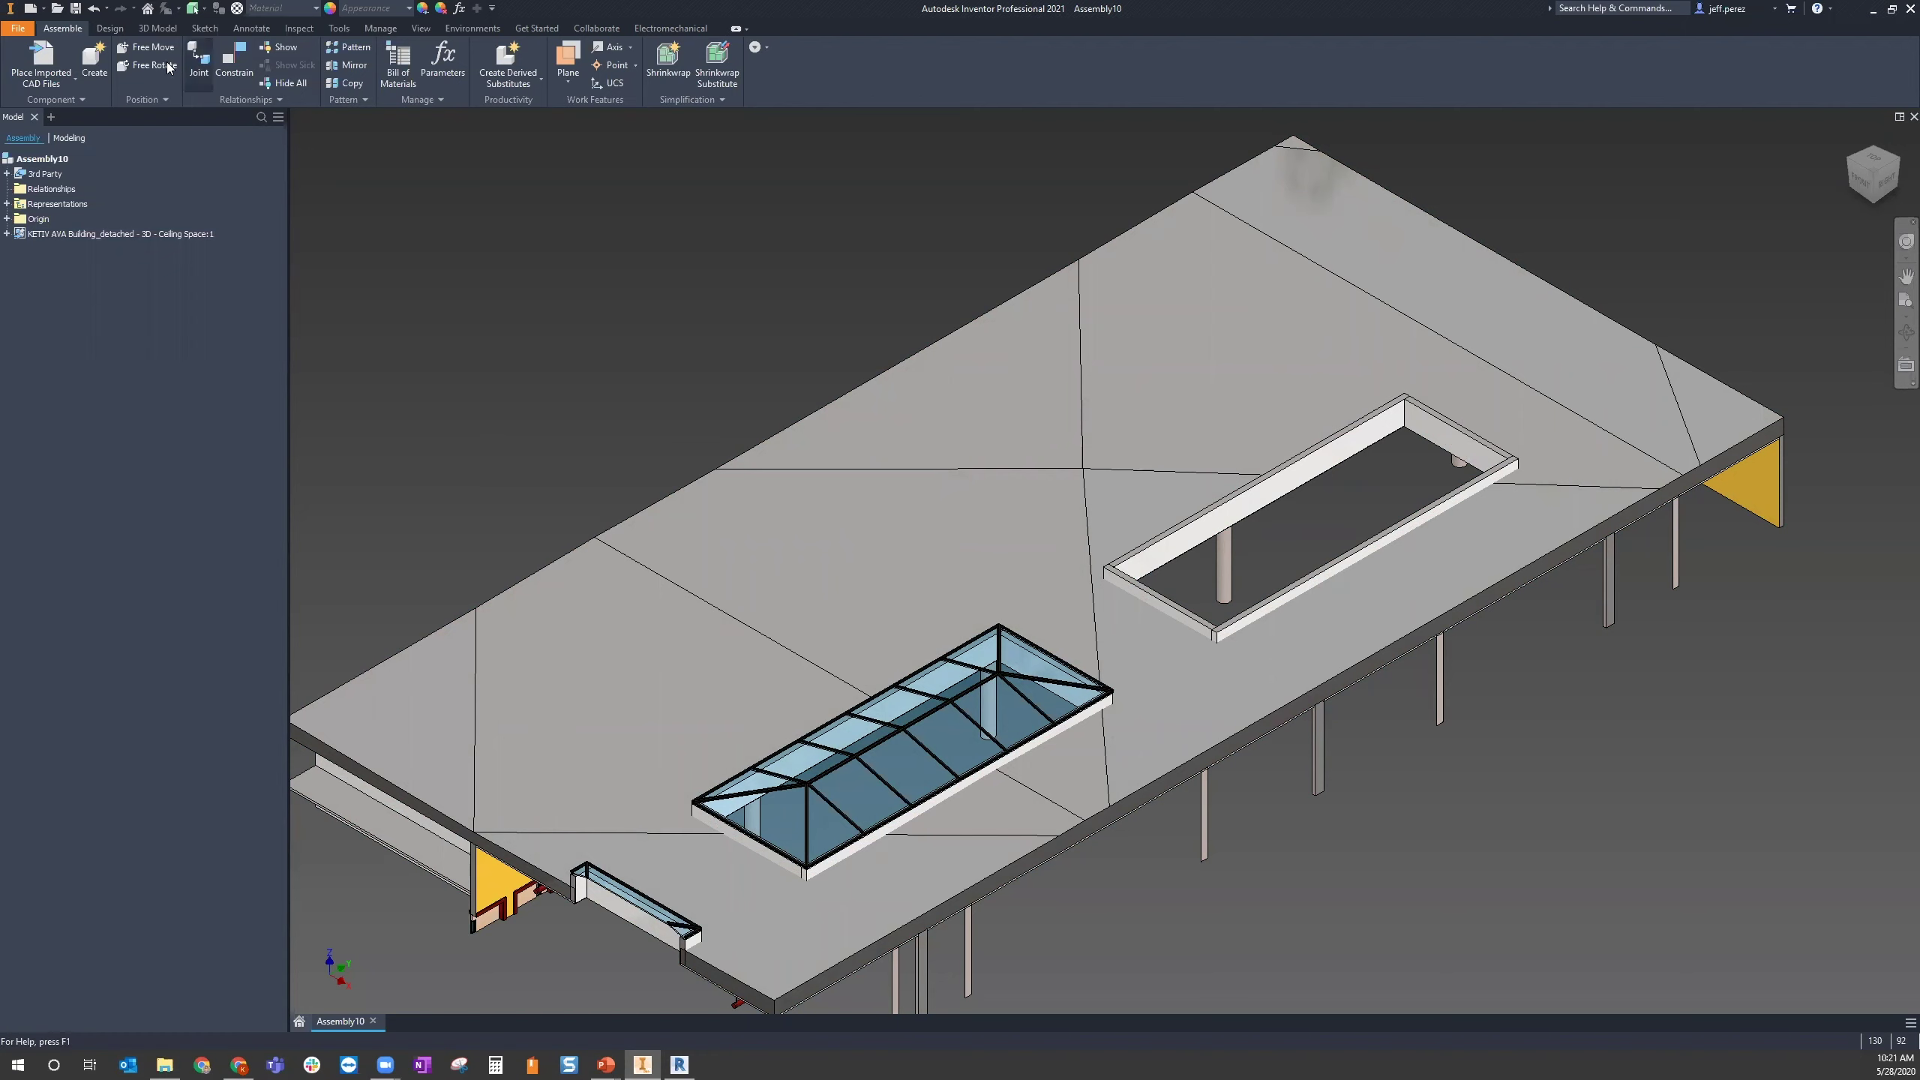
Place the Ceiling Frame Assembly from the AVA folder's Ceiling Frame subfolder once above the building roof
{"action": "left_click", "coordinate": [68, 79]}
{"action": "left_click", "coordinate": [43, 108]}
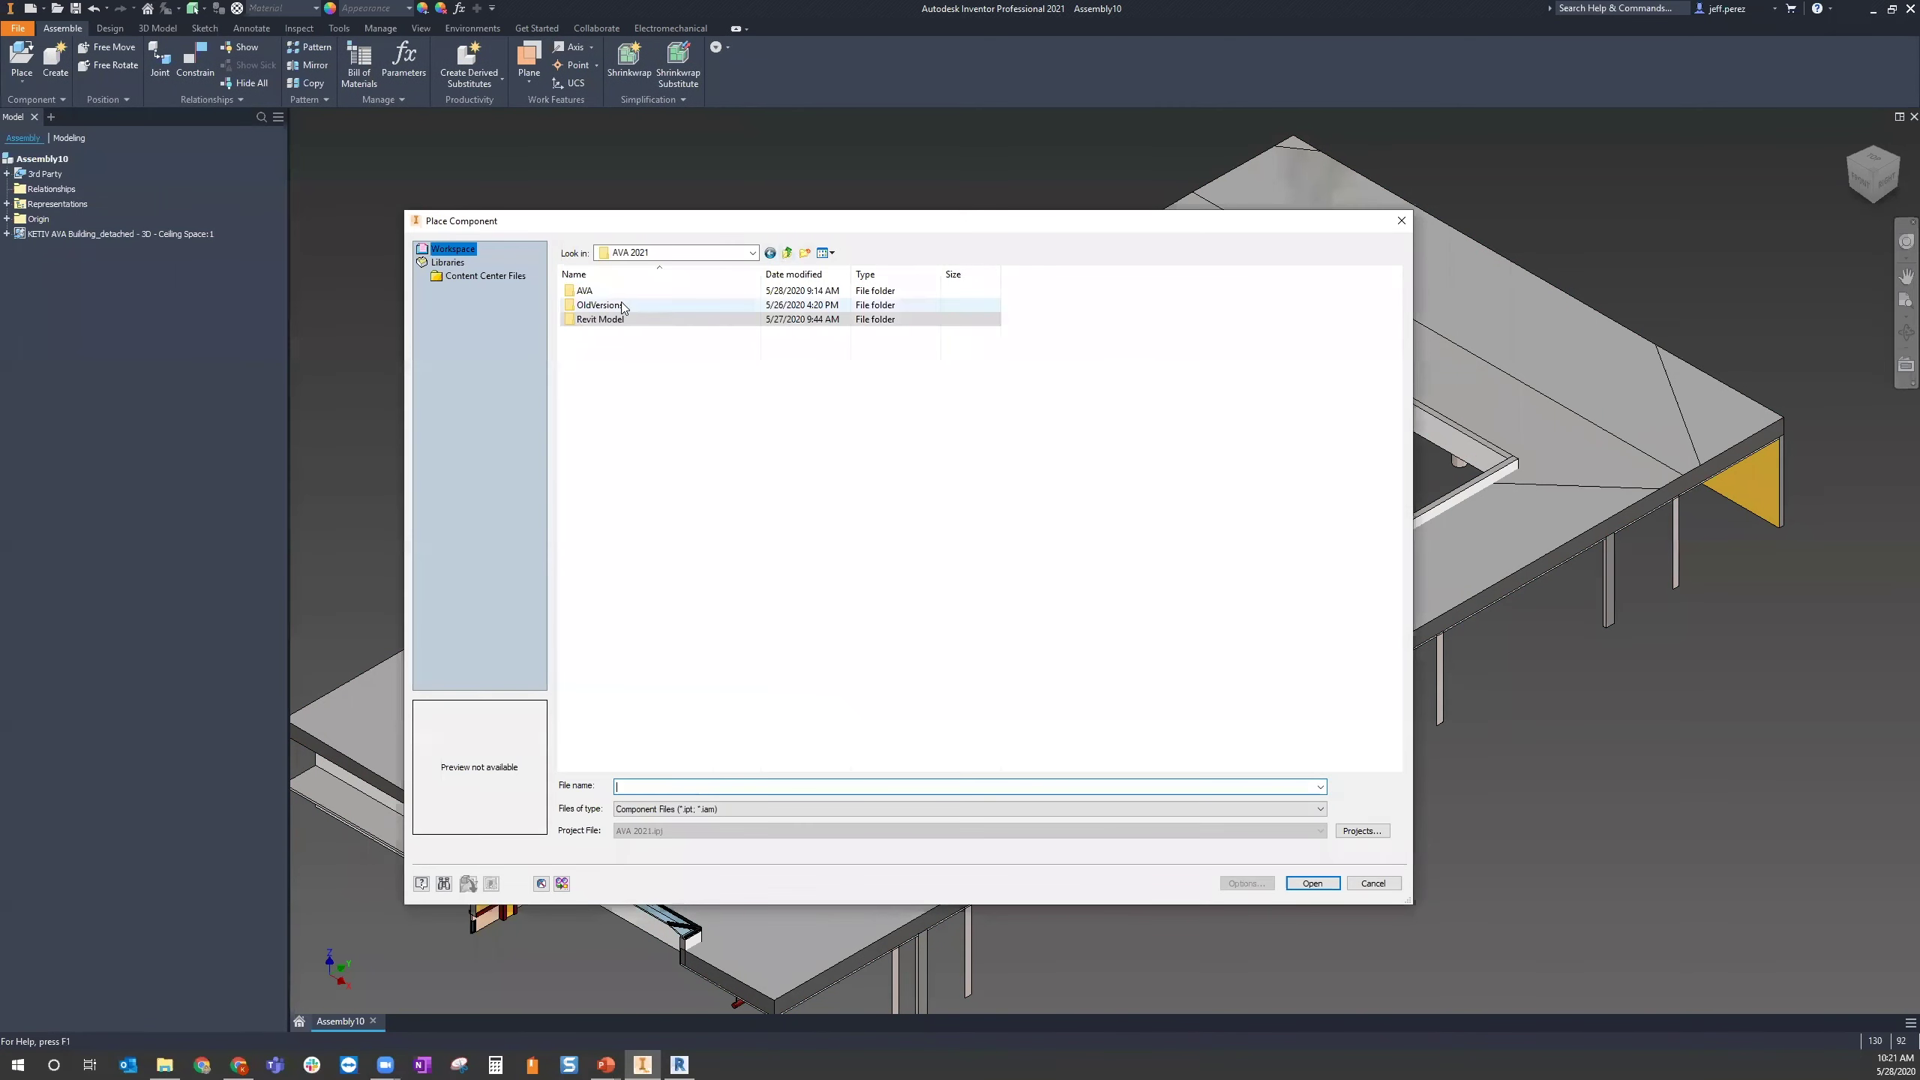
{"action": "double_click", "coordinate": [597, 290]}
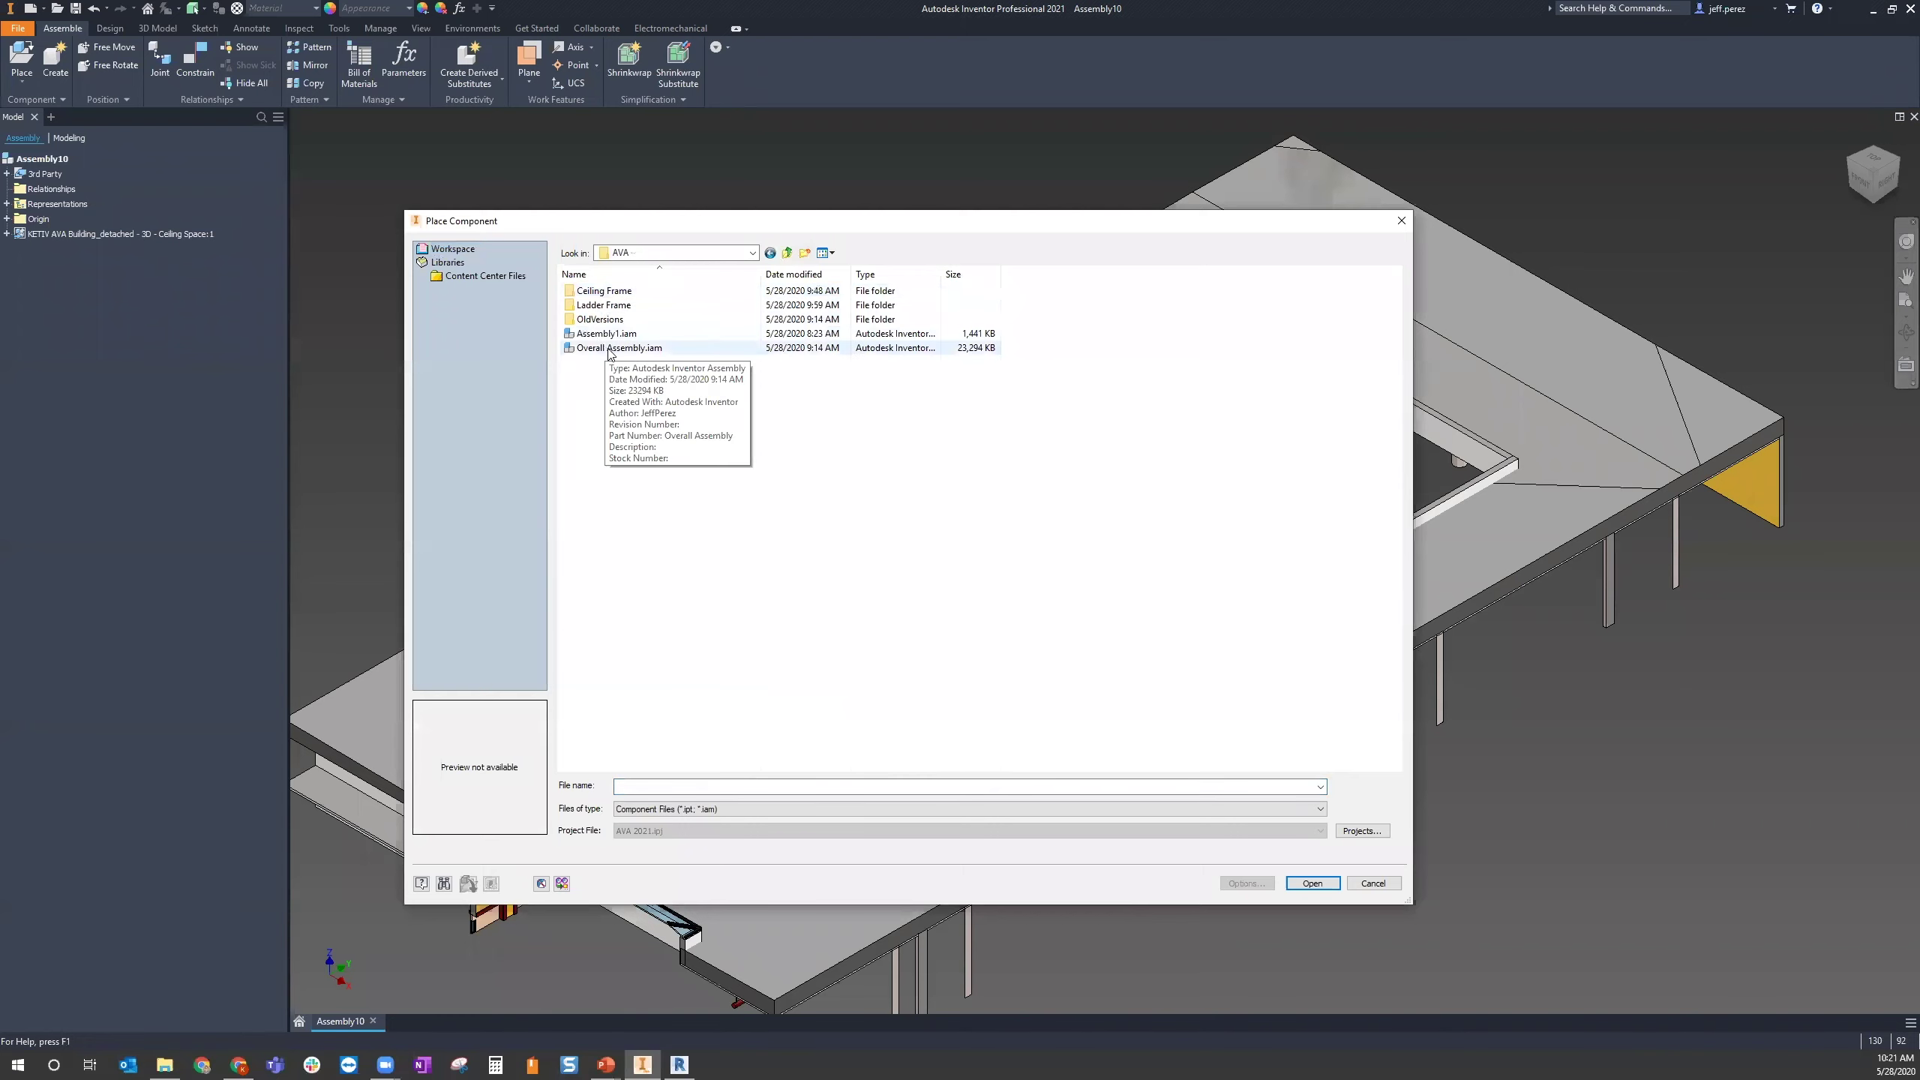
{"action": "double_click", "coordinate": [604, 291]}
{"action": "double_click", "coordinate": [618, 334]}
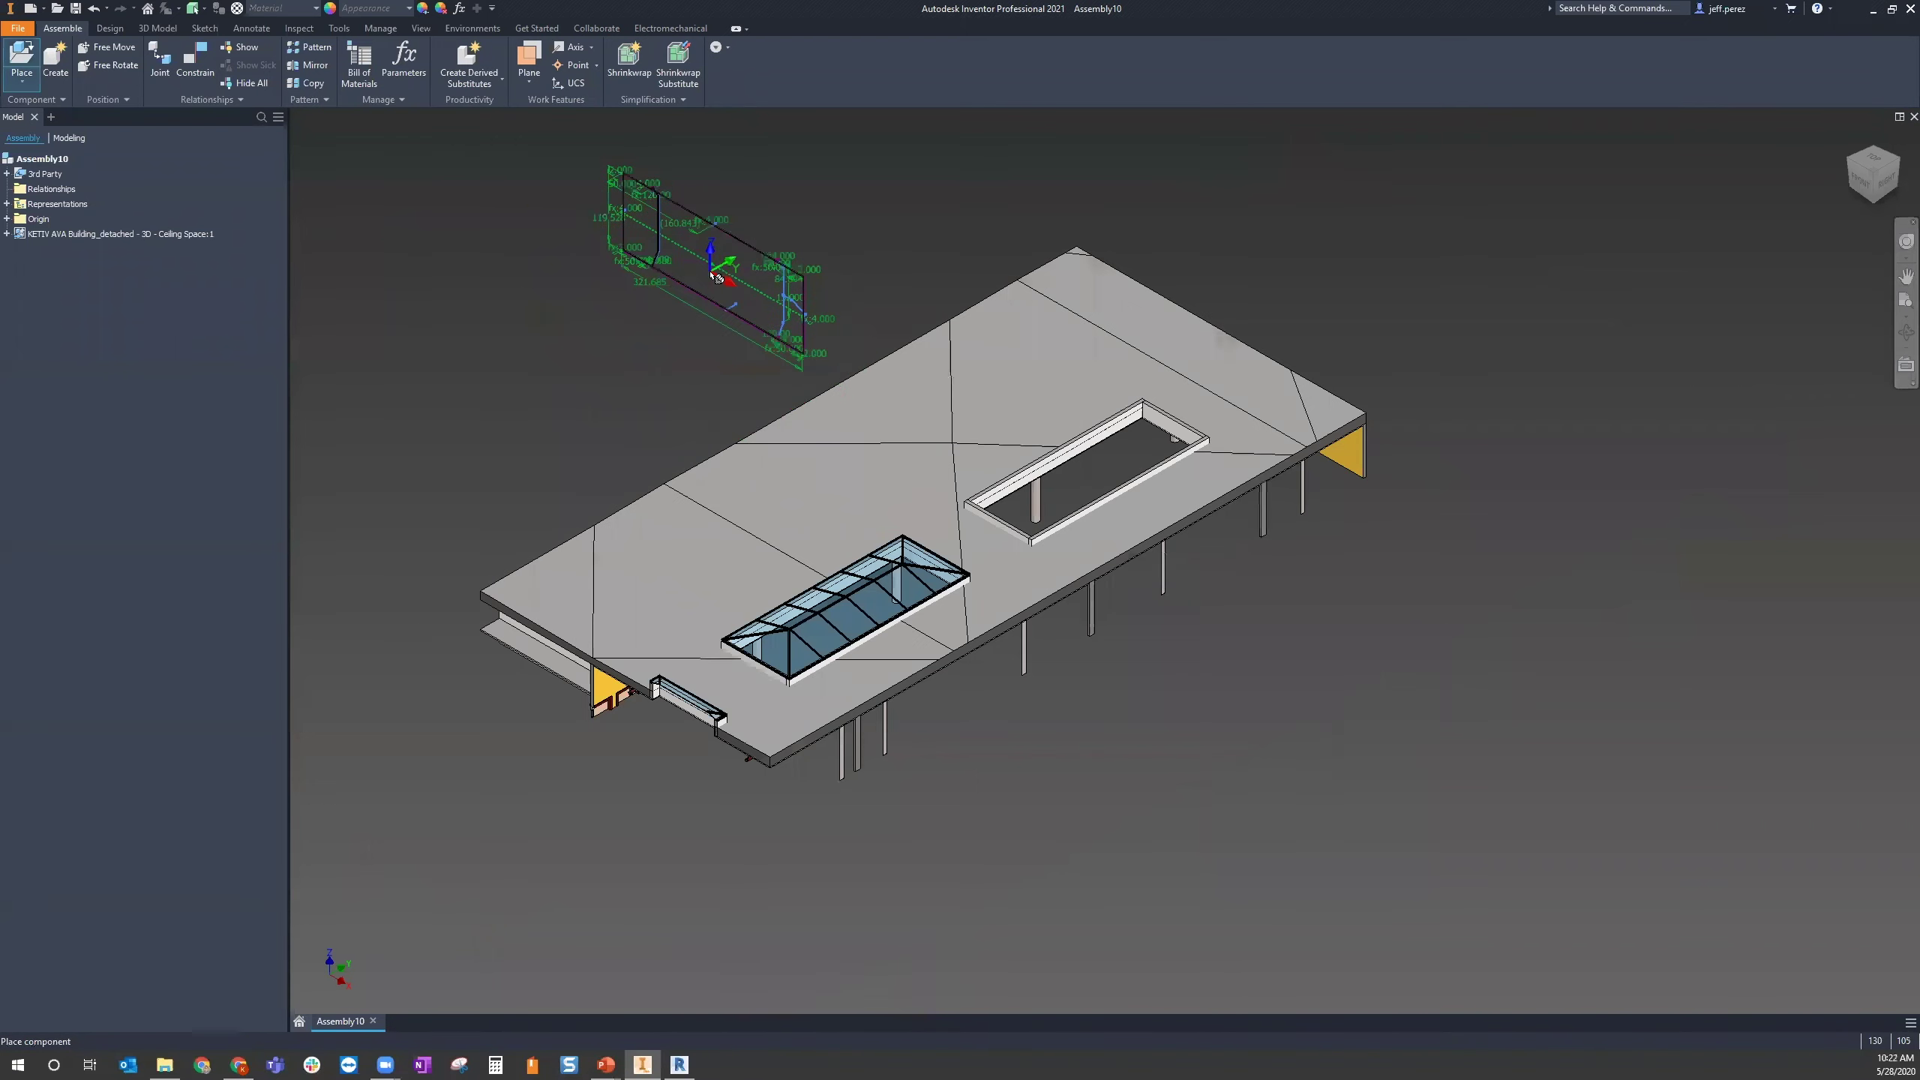
{"action": "left_click", "coordinate": [723, 281]}
{"action": "key", "text": "Escape"}
{"action": "scroll", "coordinate": [802, 300], "scroll_direction": "up", "scroll_amount": 3}
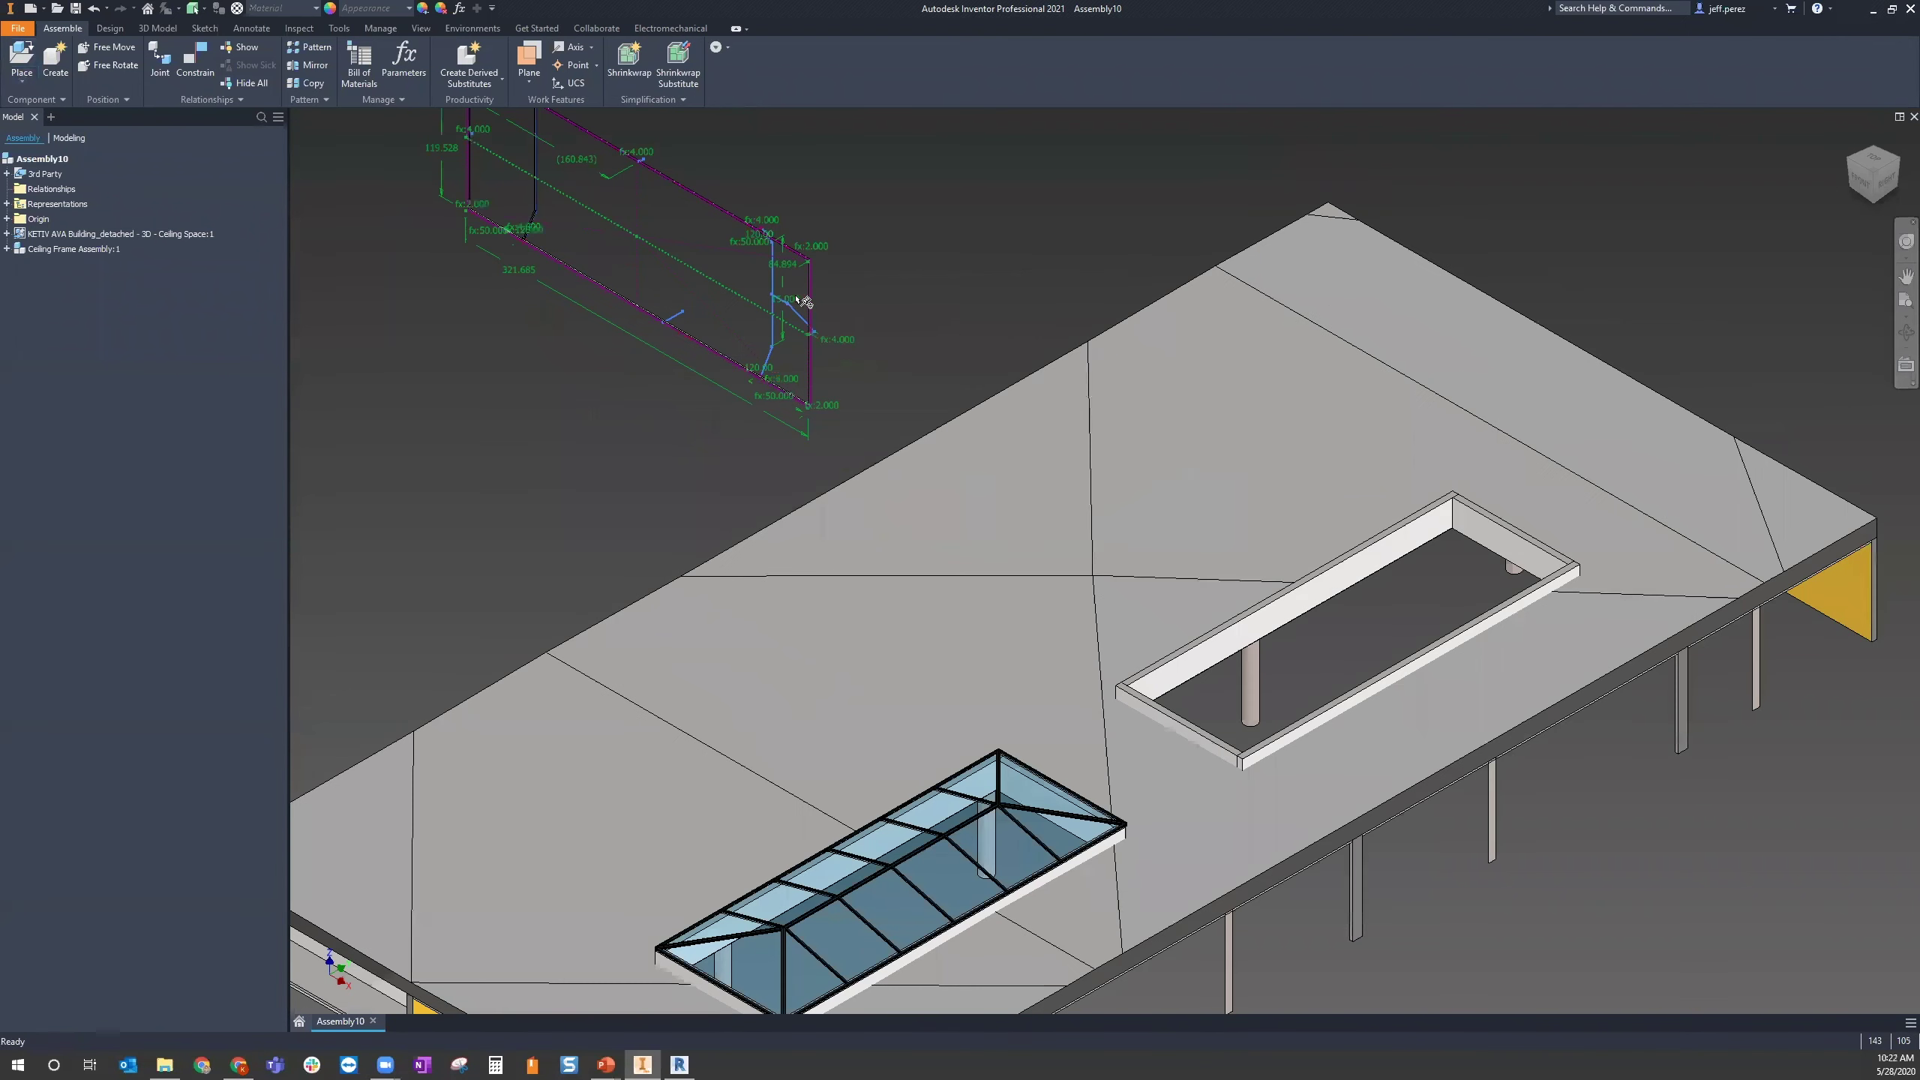
Constrain the Ceiling Frame Assembly's XZ Plane flush with the top face of the open skylight's curb, with 0.000 in offset
{"action": "key", "text": "c"}
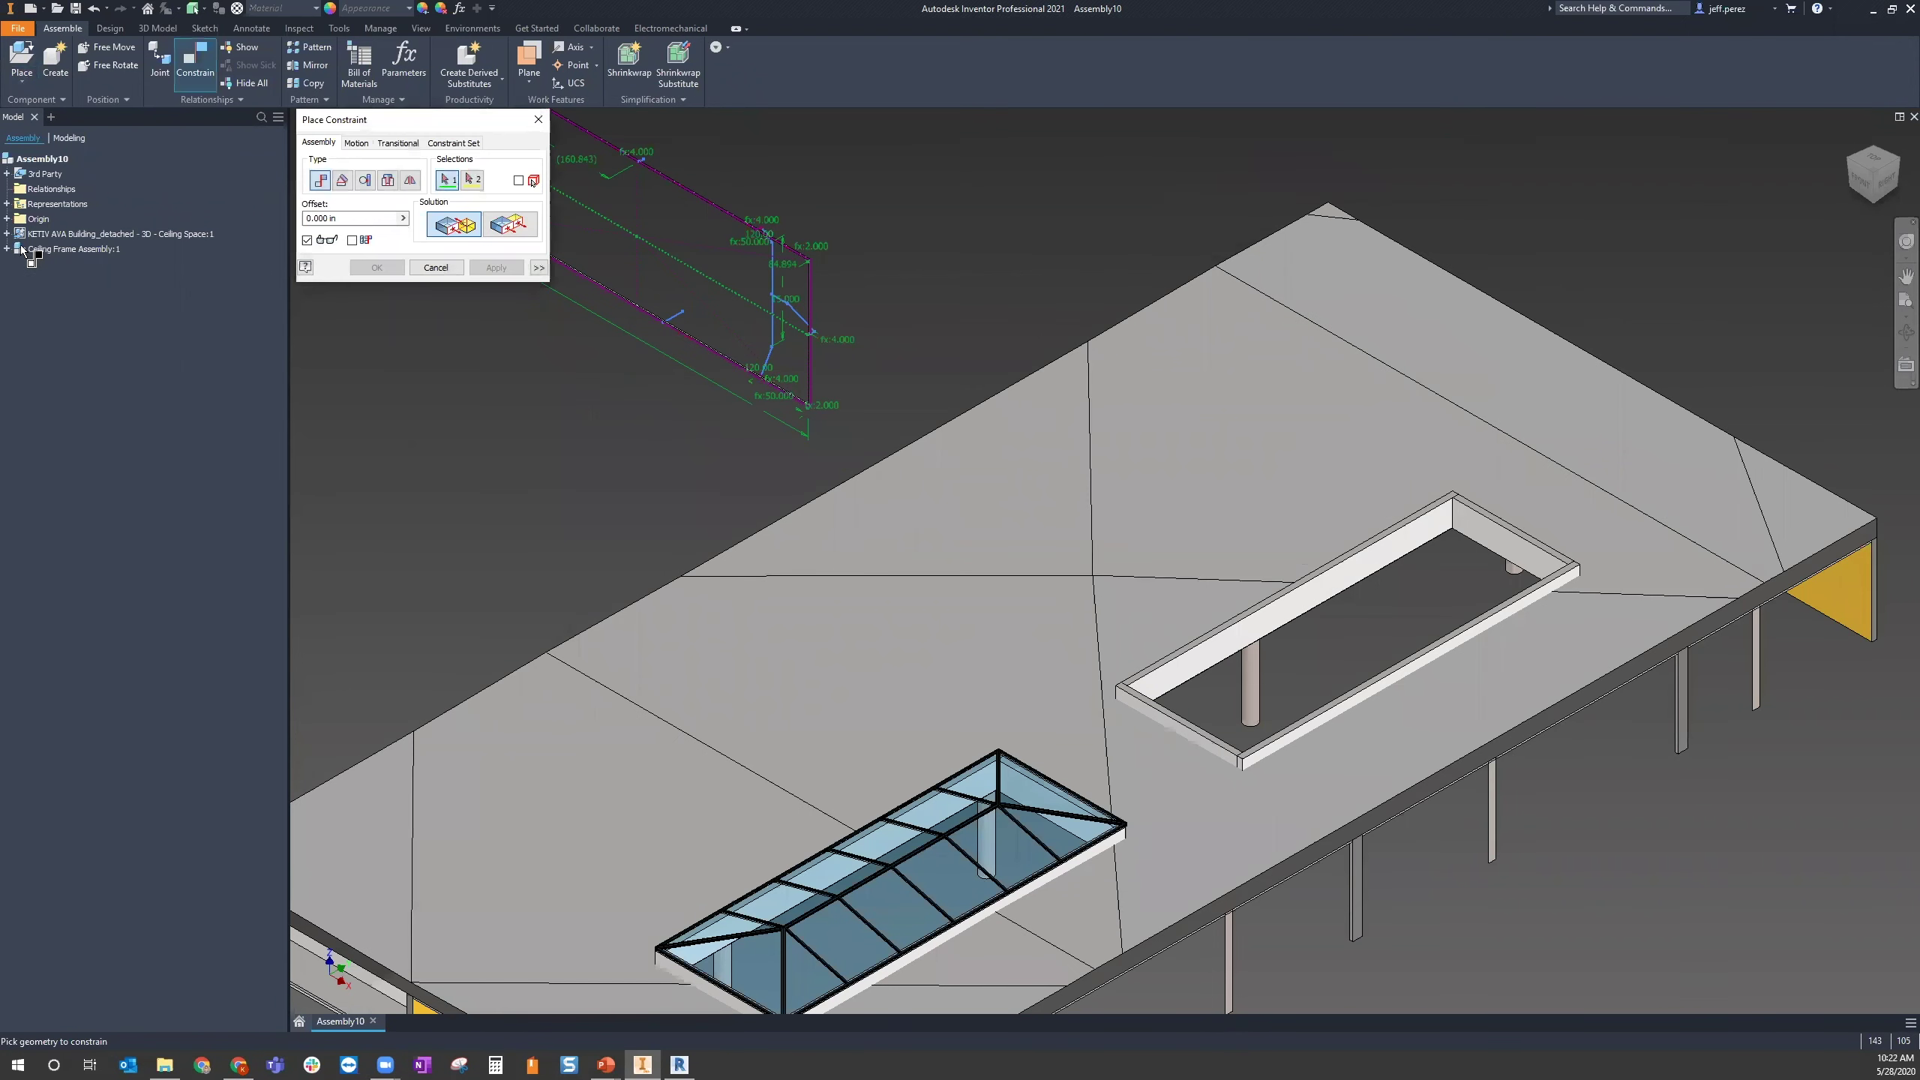
{"action": "left_click", "coordinate": [7, 249]}
{"action": "left_click", "coordinate": [18, 293]}
{"action": "left_click", "coordinate": [61, 328]}
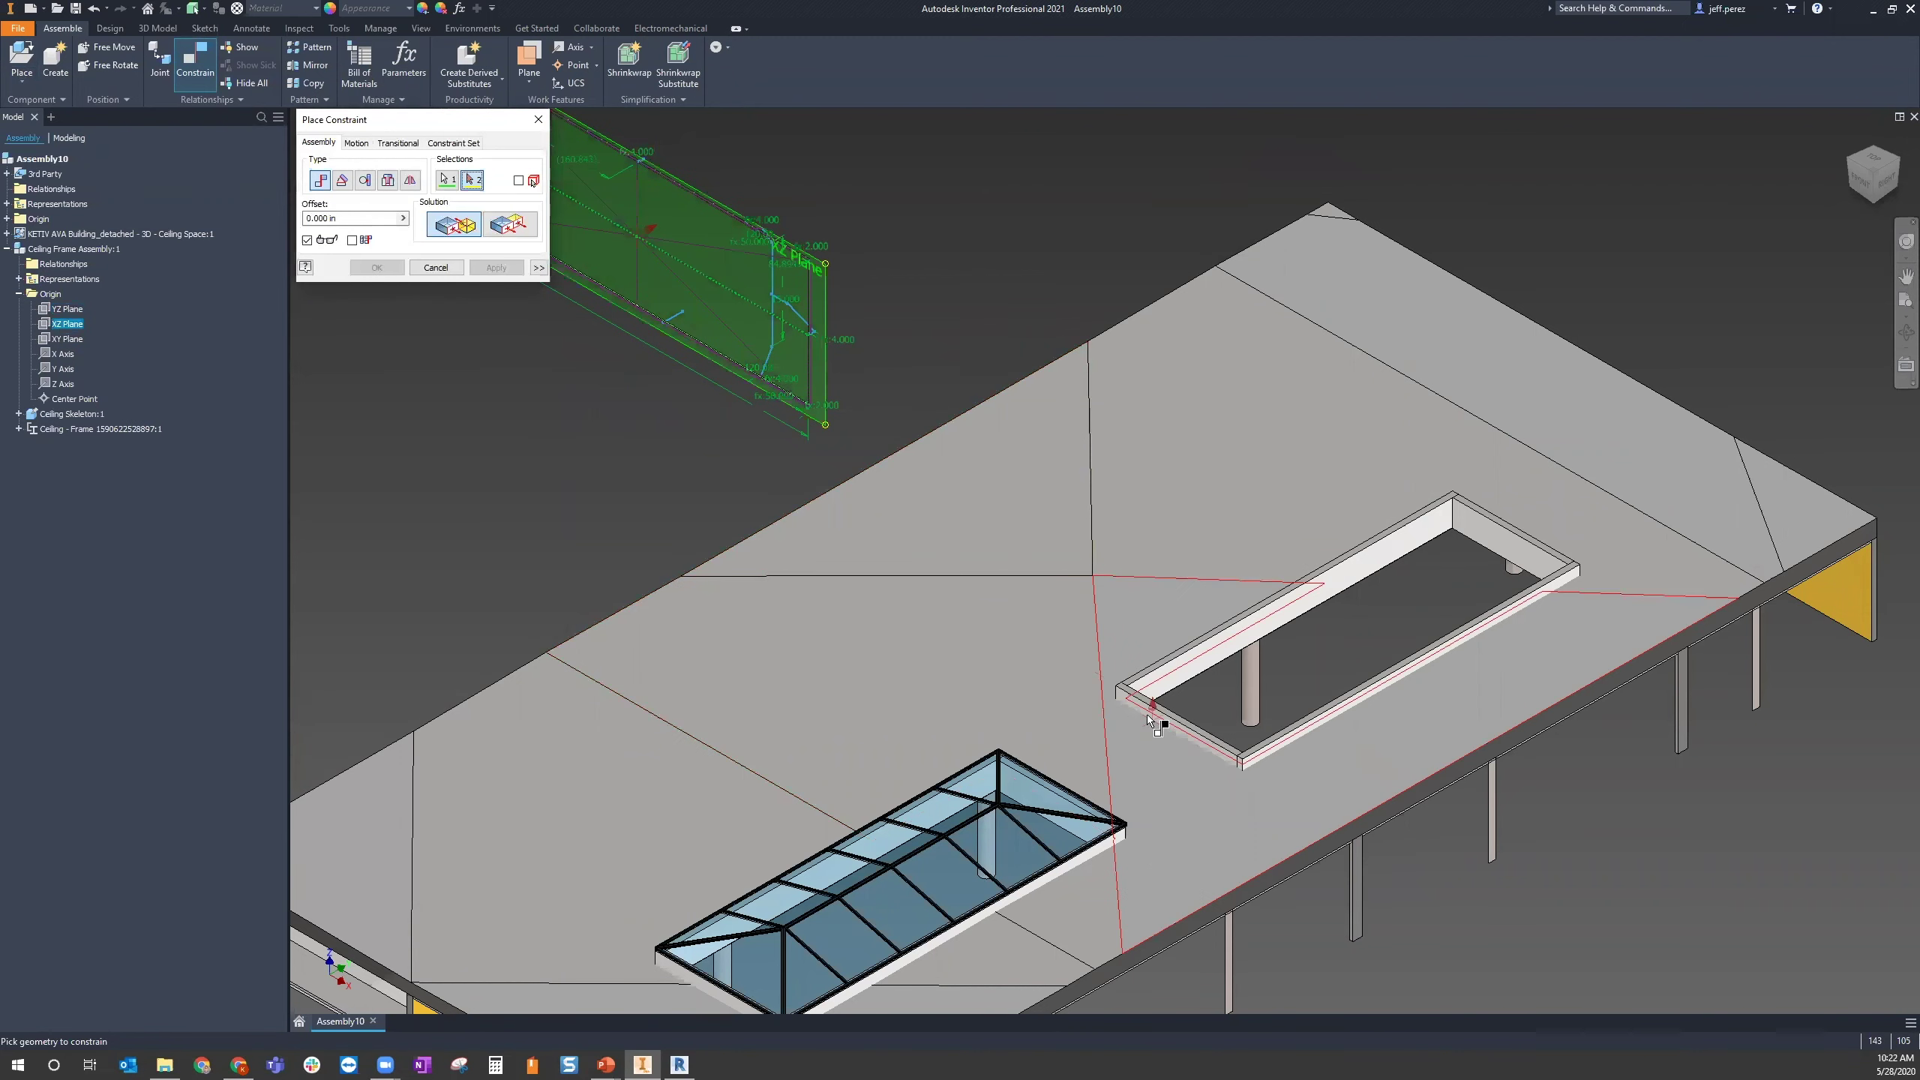
{"action": "scroll", "coordinate": [1146, 715], "scroll_direction": "up", "scroll_amount": 5}
{"action": "left_click", "coordinate": [1103, 629]}
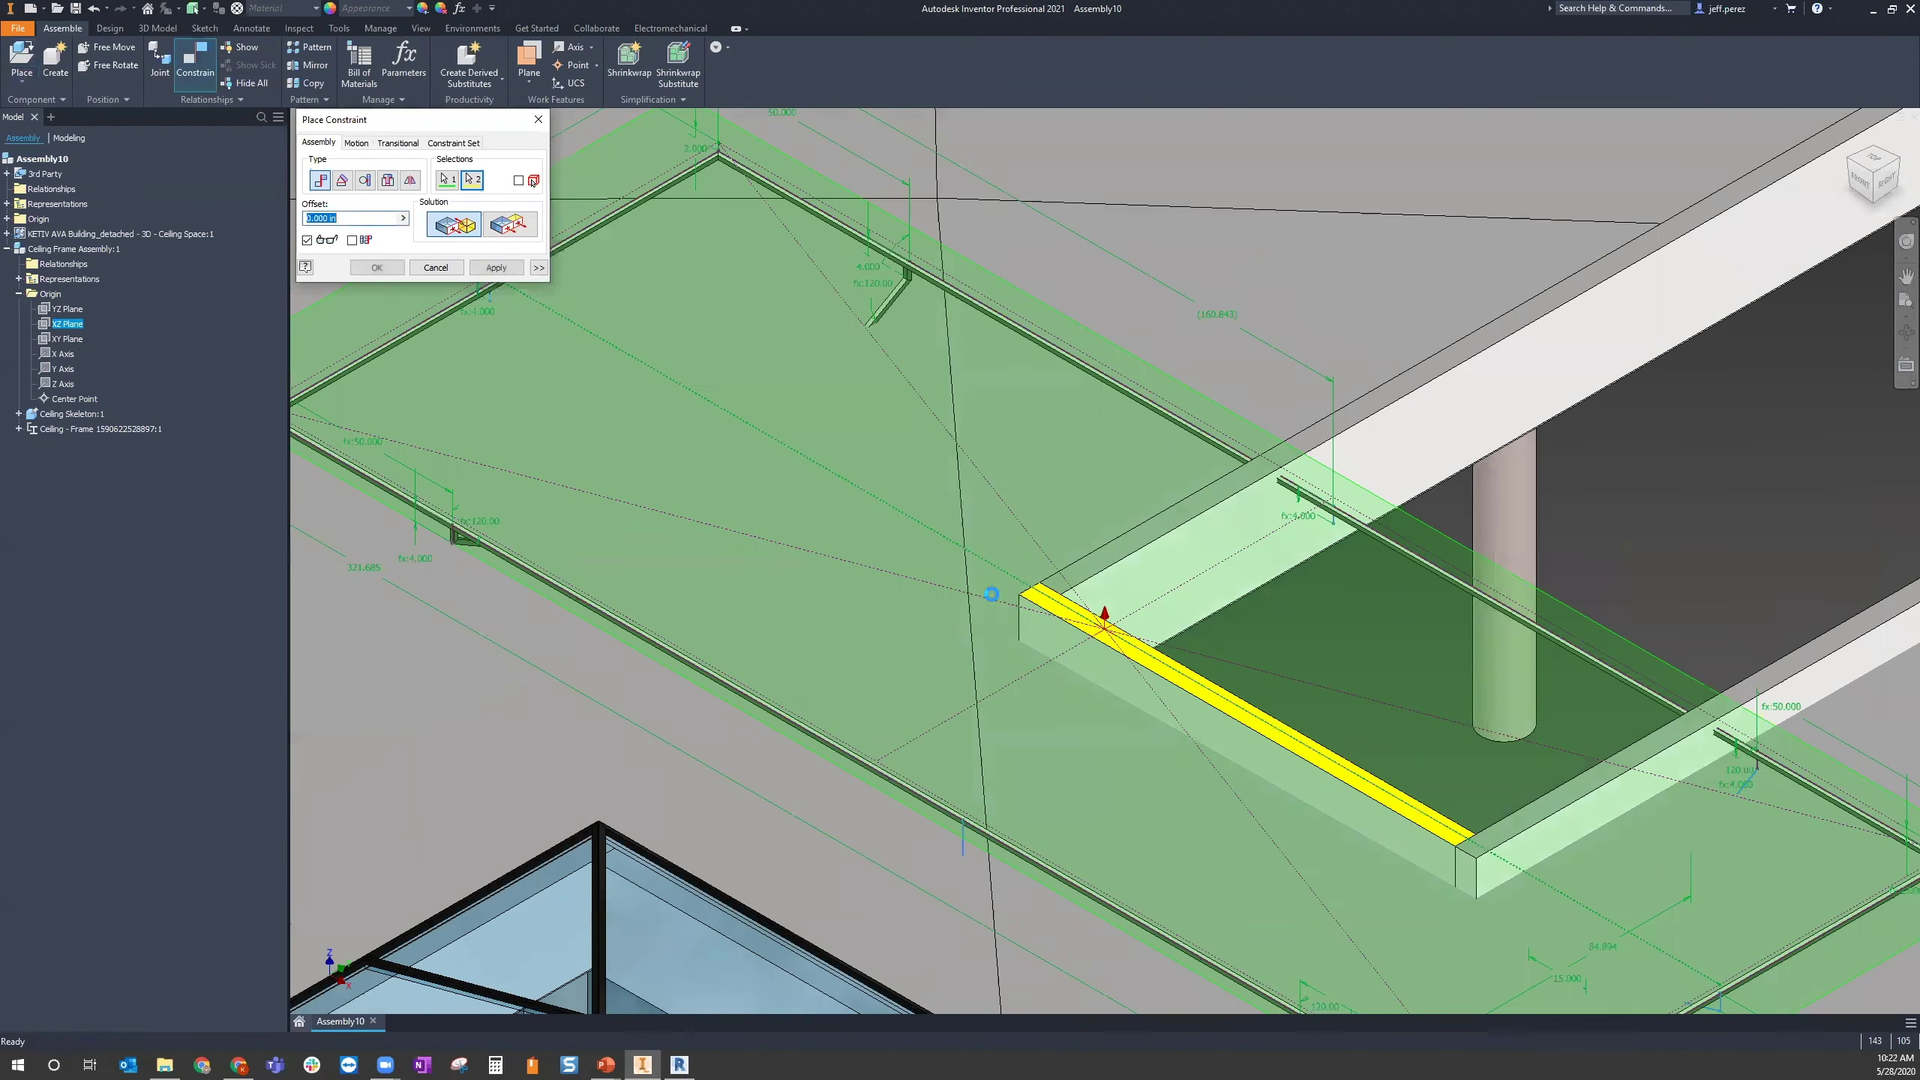
{"action": "scroll", "coordinate": [1058, 605], "scroll_direction": "down", "scroll_amount": 2}
{"action": "left_click", "coordinate": [496, 267]}
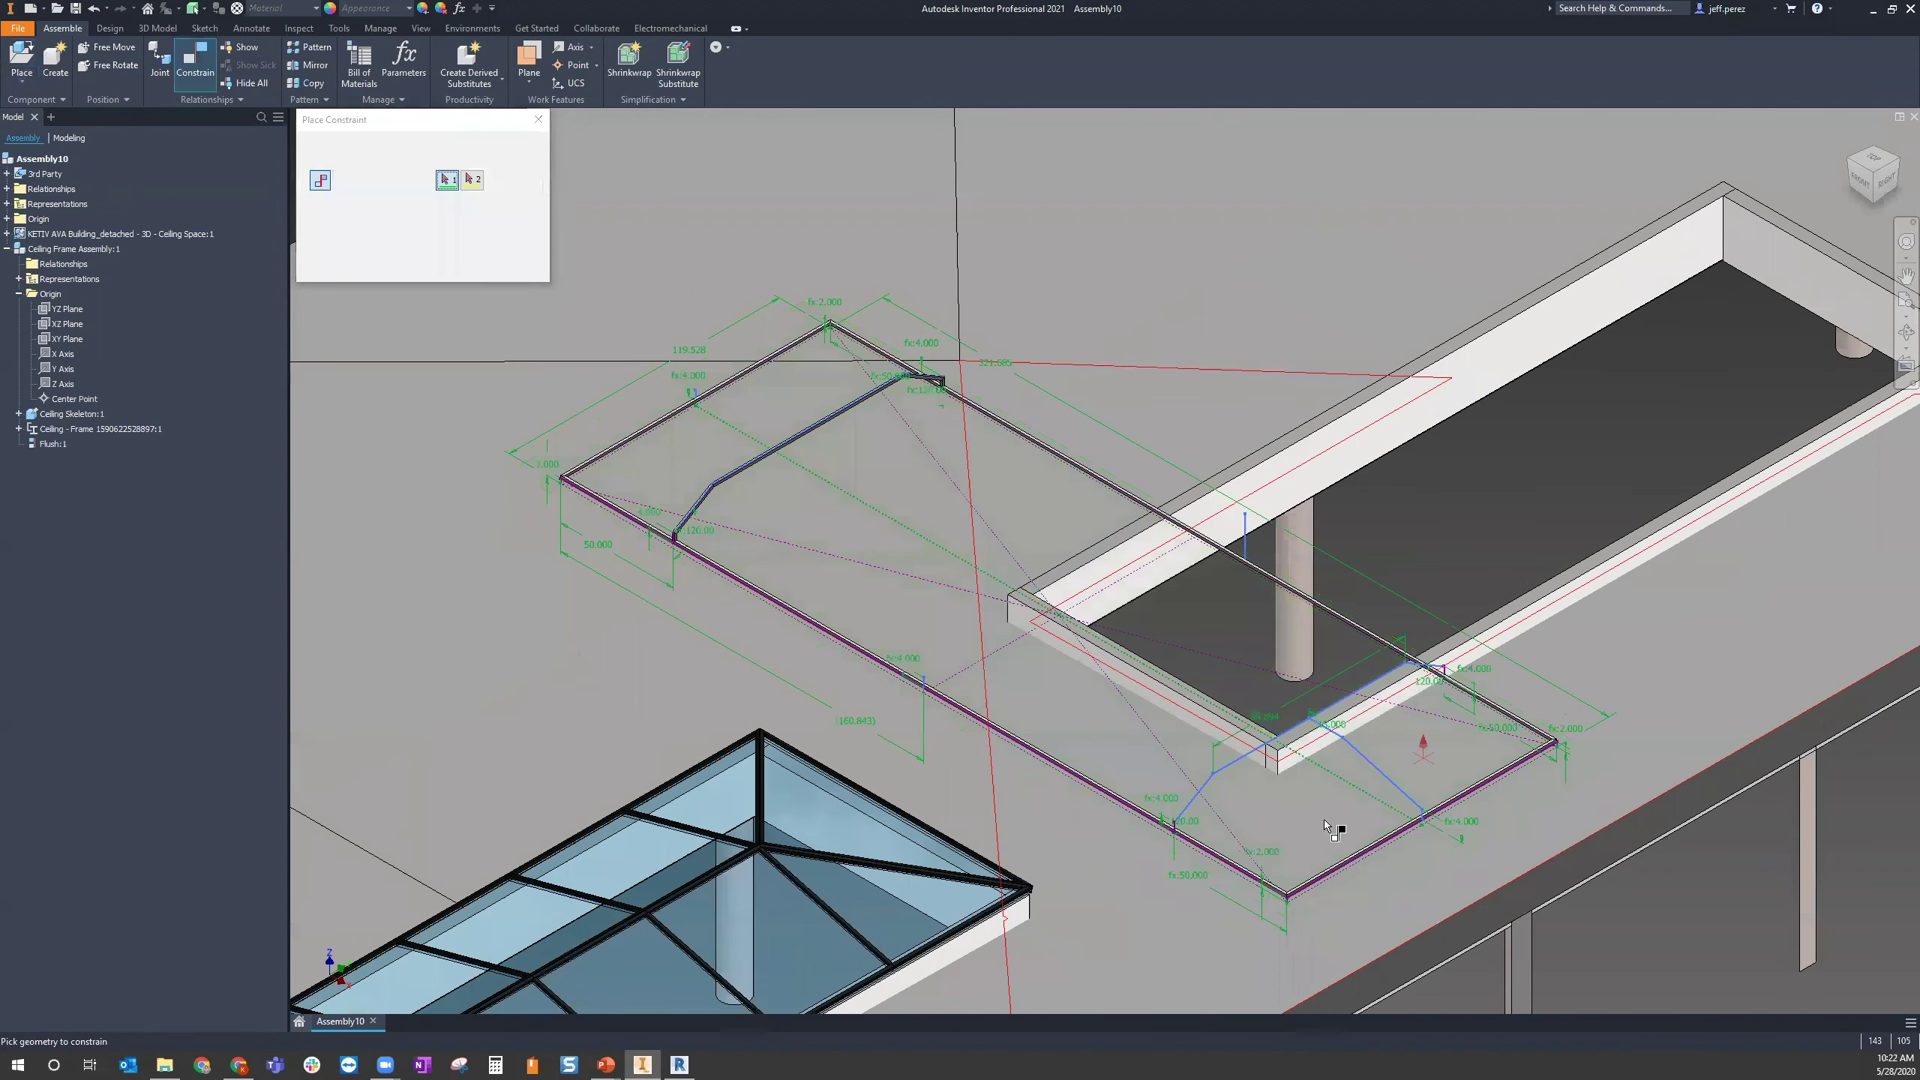
Constrain the ceiling frame's long outer side face flush with the outer side face of the open skylight's curb
{"action": "scroll", "coordinate": [601, 539], "scroll_direction": "up", "scroll_amount": 5}
{"action": "left_click", "coordinate": [459, 594]}
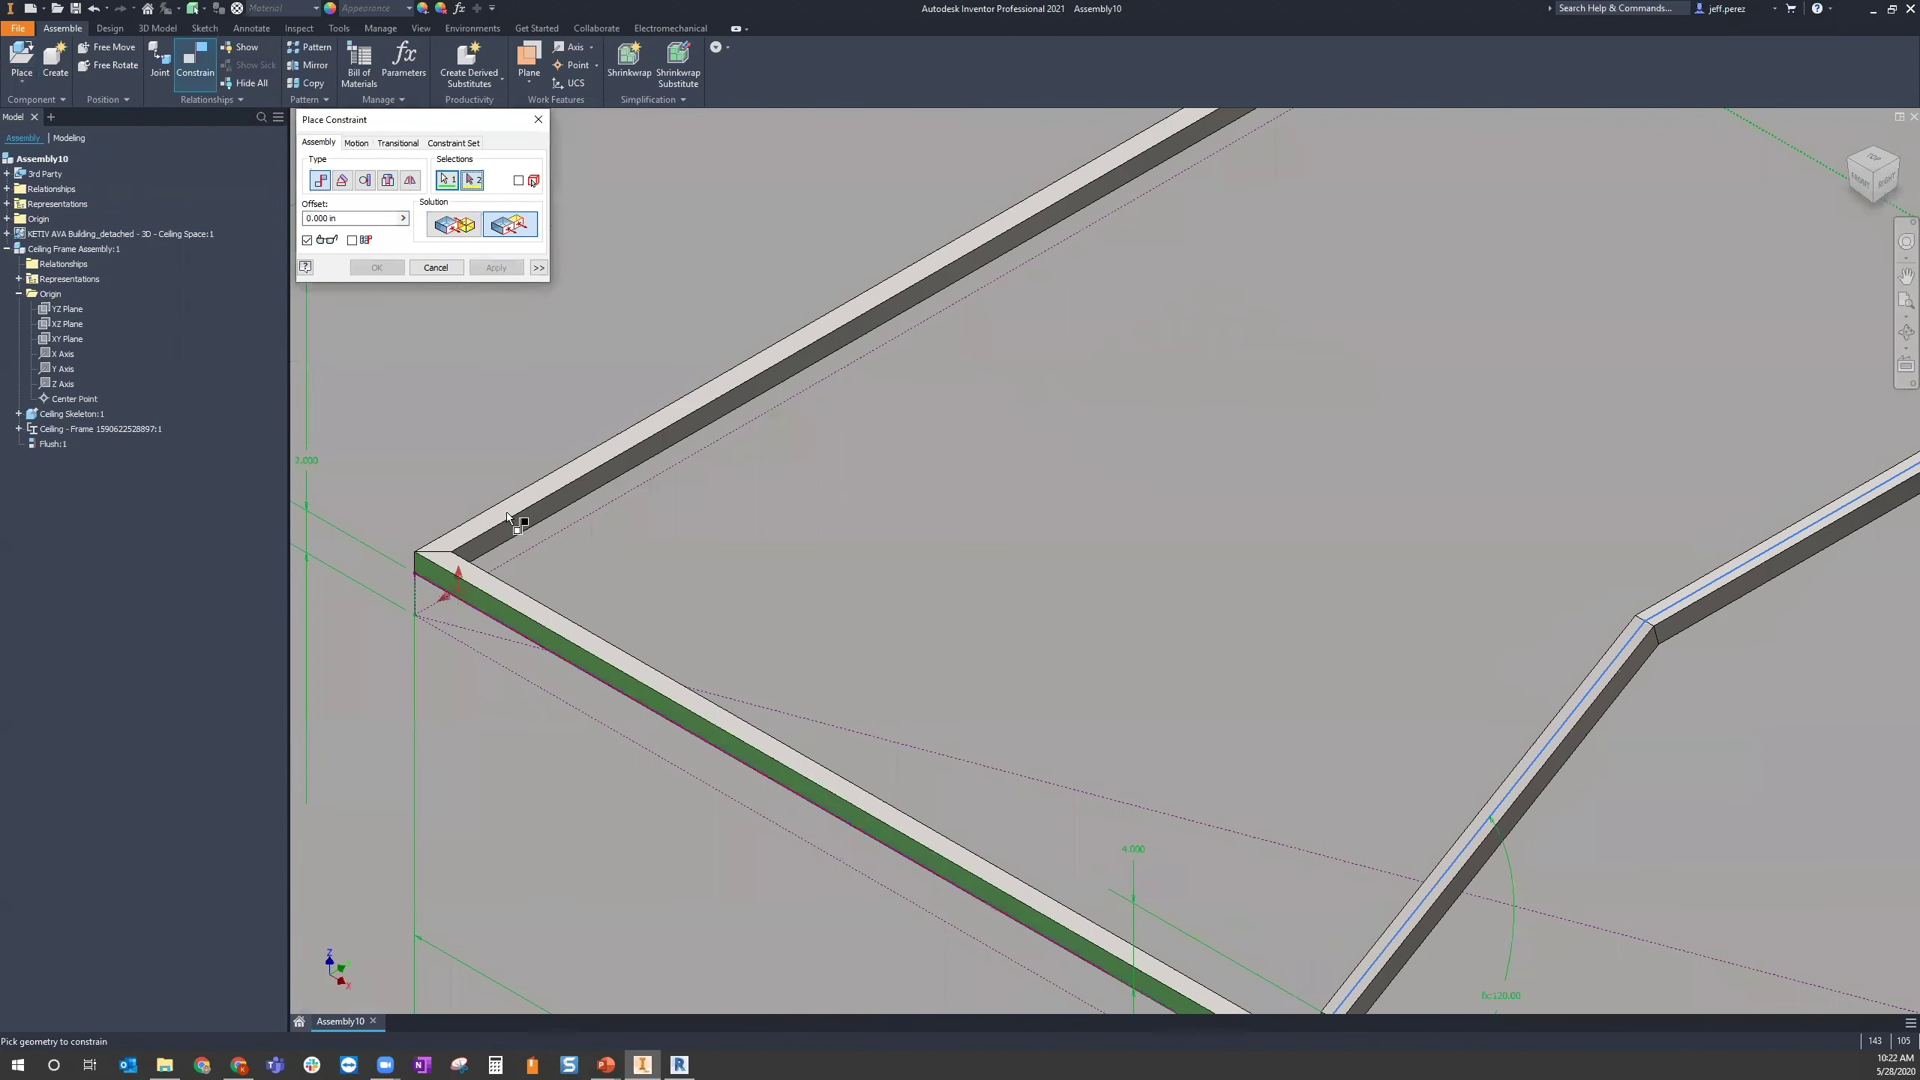
{"action": "scroll", "coordinate": [1421, 605], "scroll_direction": "down", "scroll_amount": 10}
{"action": "scroll", "coordinate": [1020, 570], "scroll_direction": "up", "scroll_amount": 8}
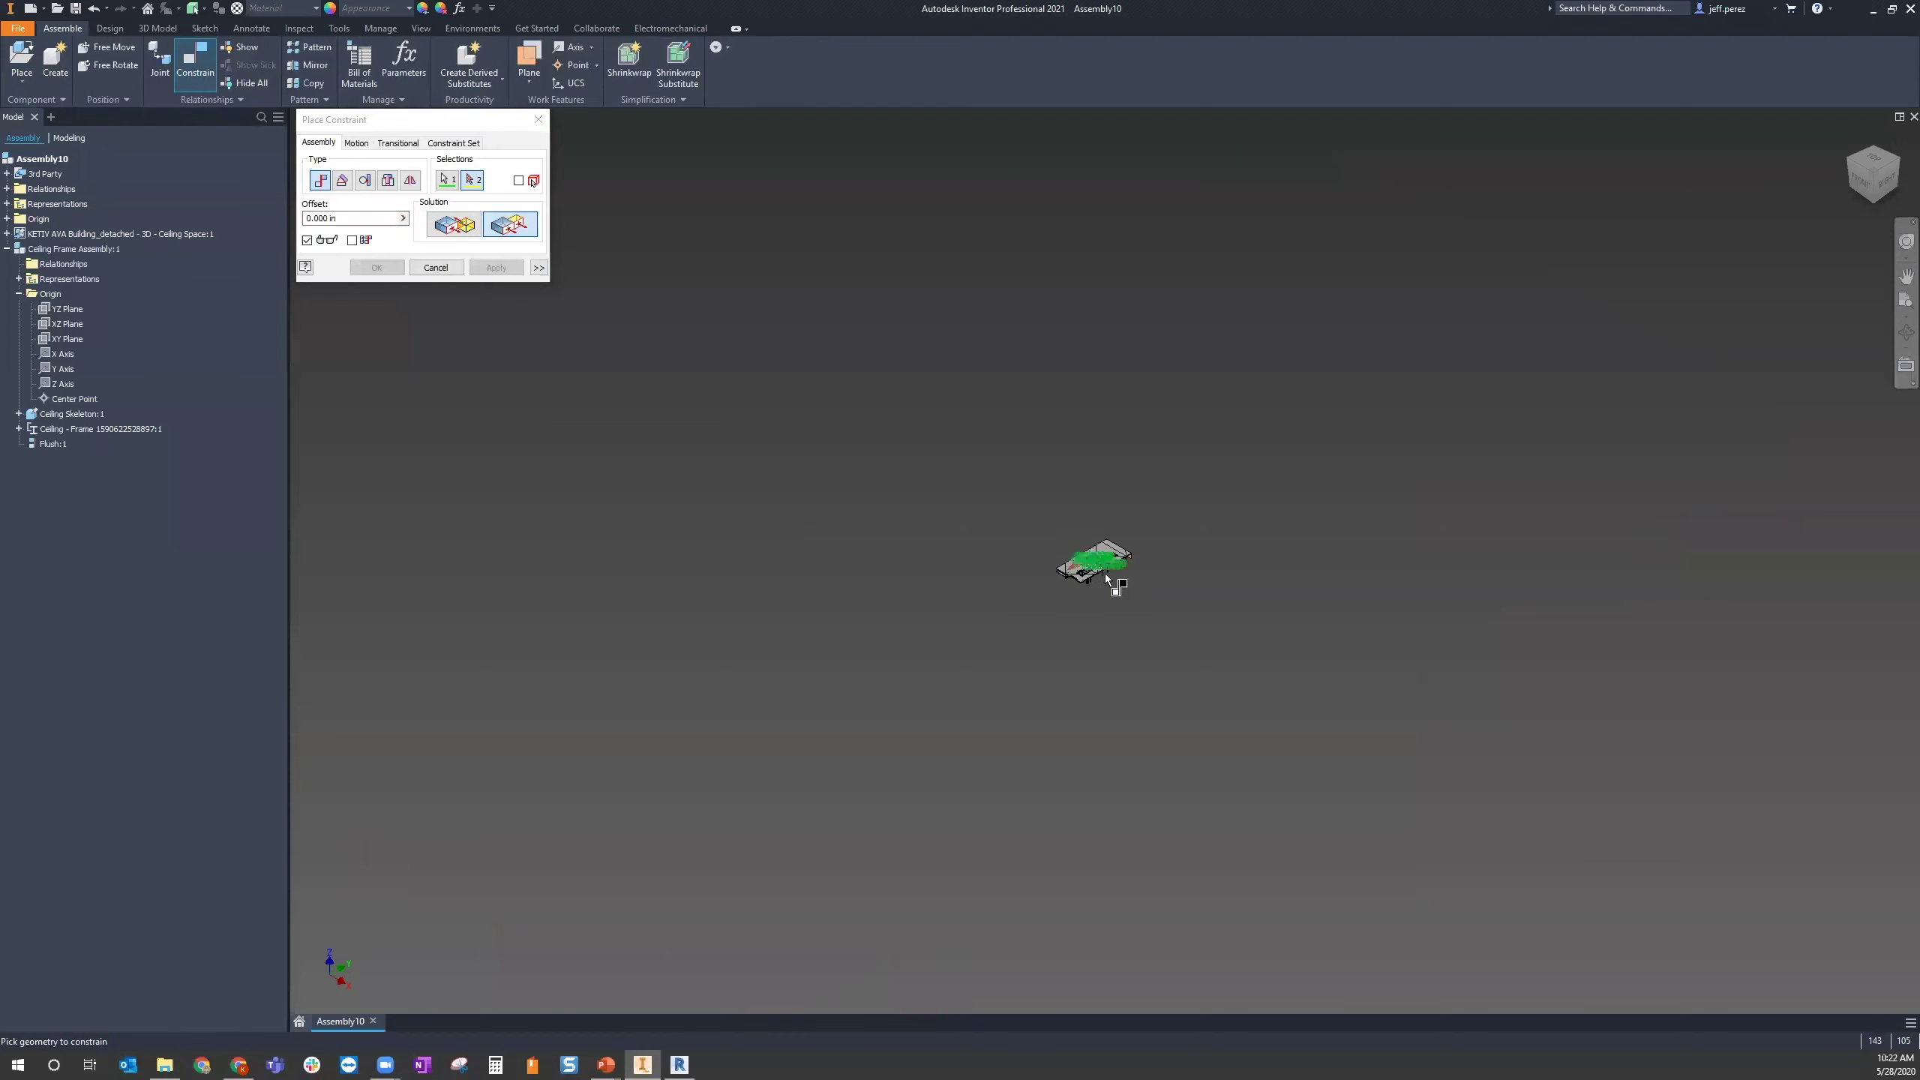
{"action": "scroll", "coordinate": [1277, 570], "scroll_direction": "up", "scroll_amount": 6}
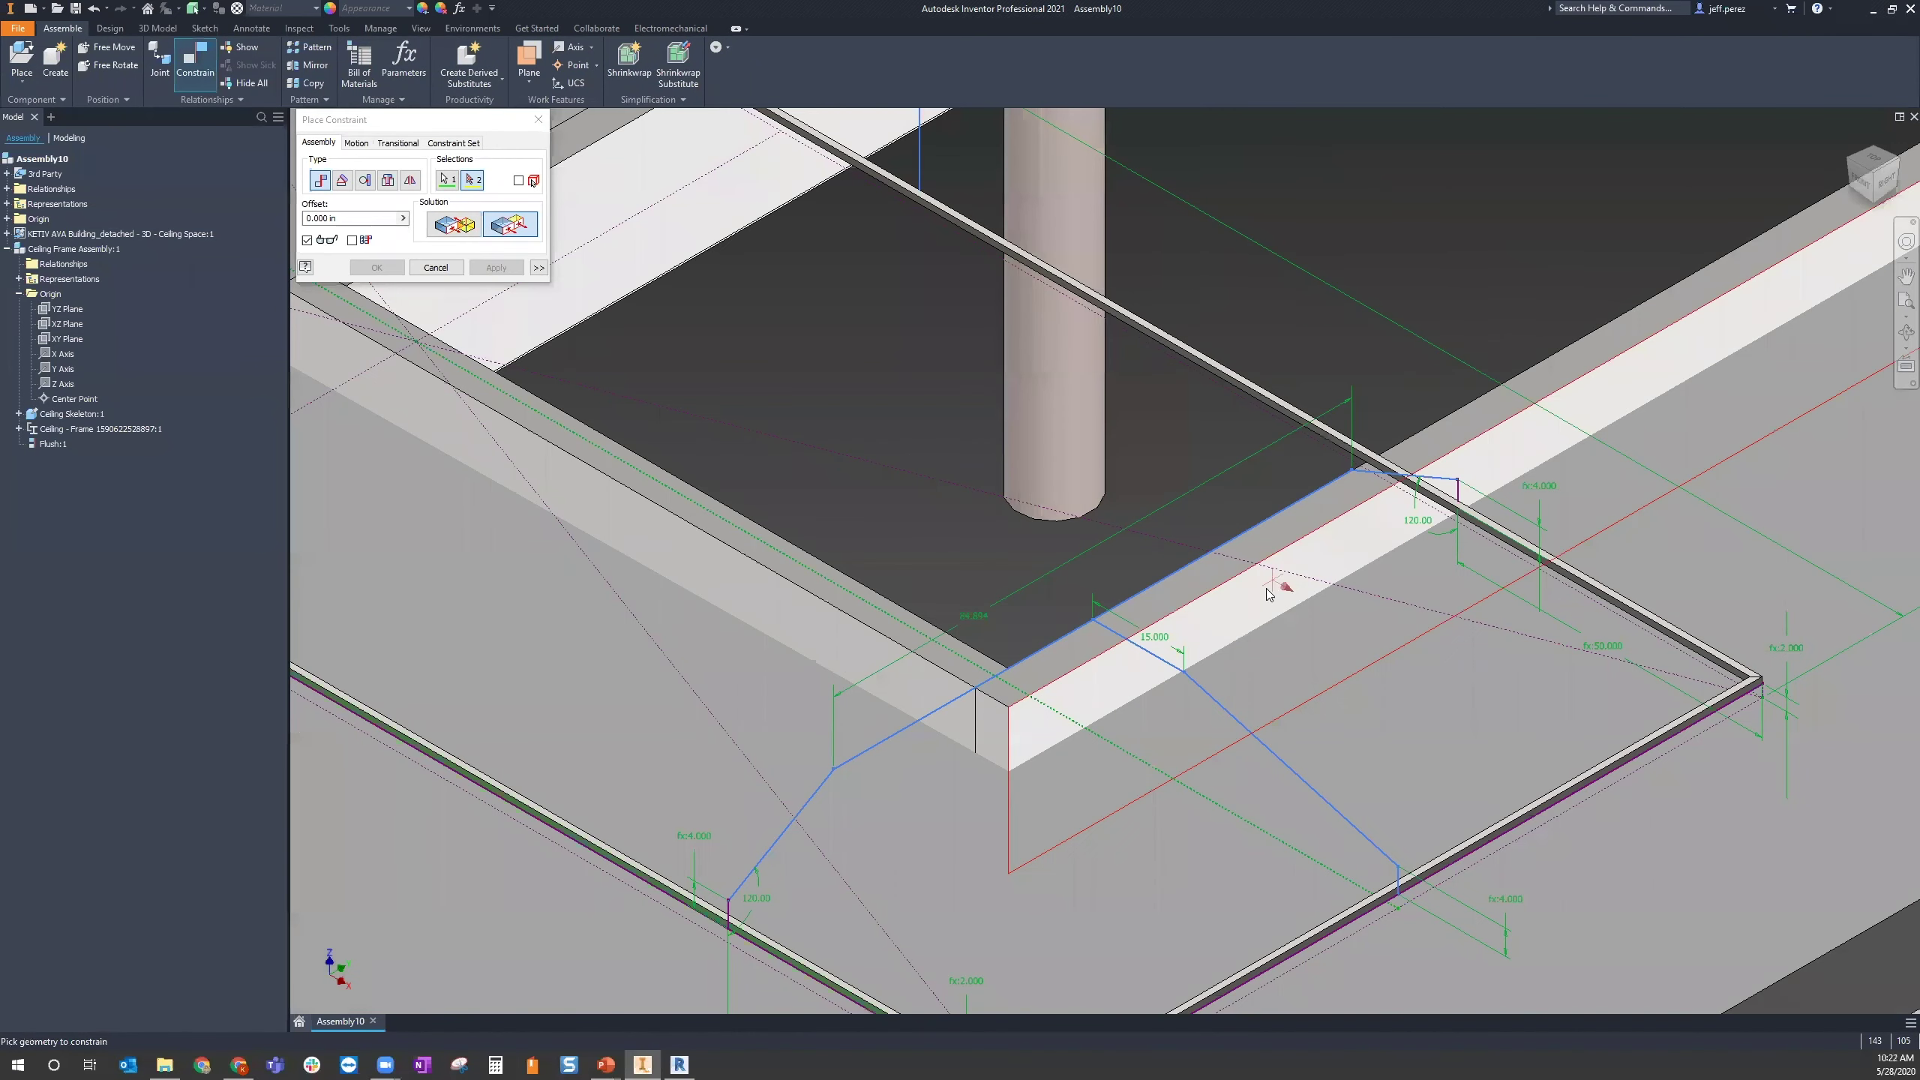
{"action": "left_click", "coordinate": [1269, 584]}
{"action": "left_click", "coordinate": [496, 267]}
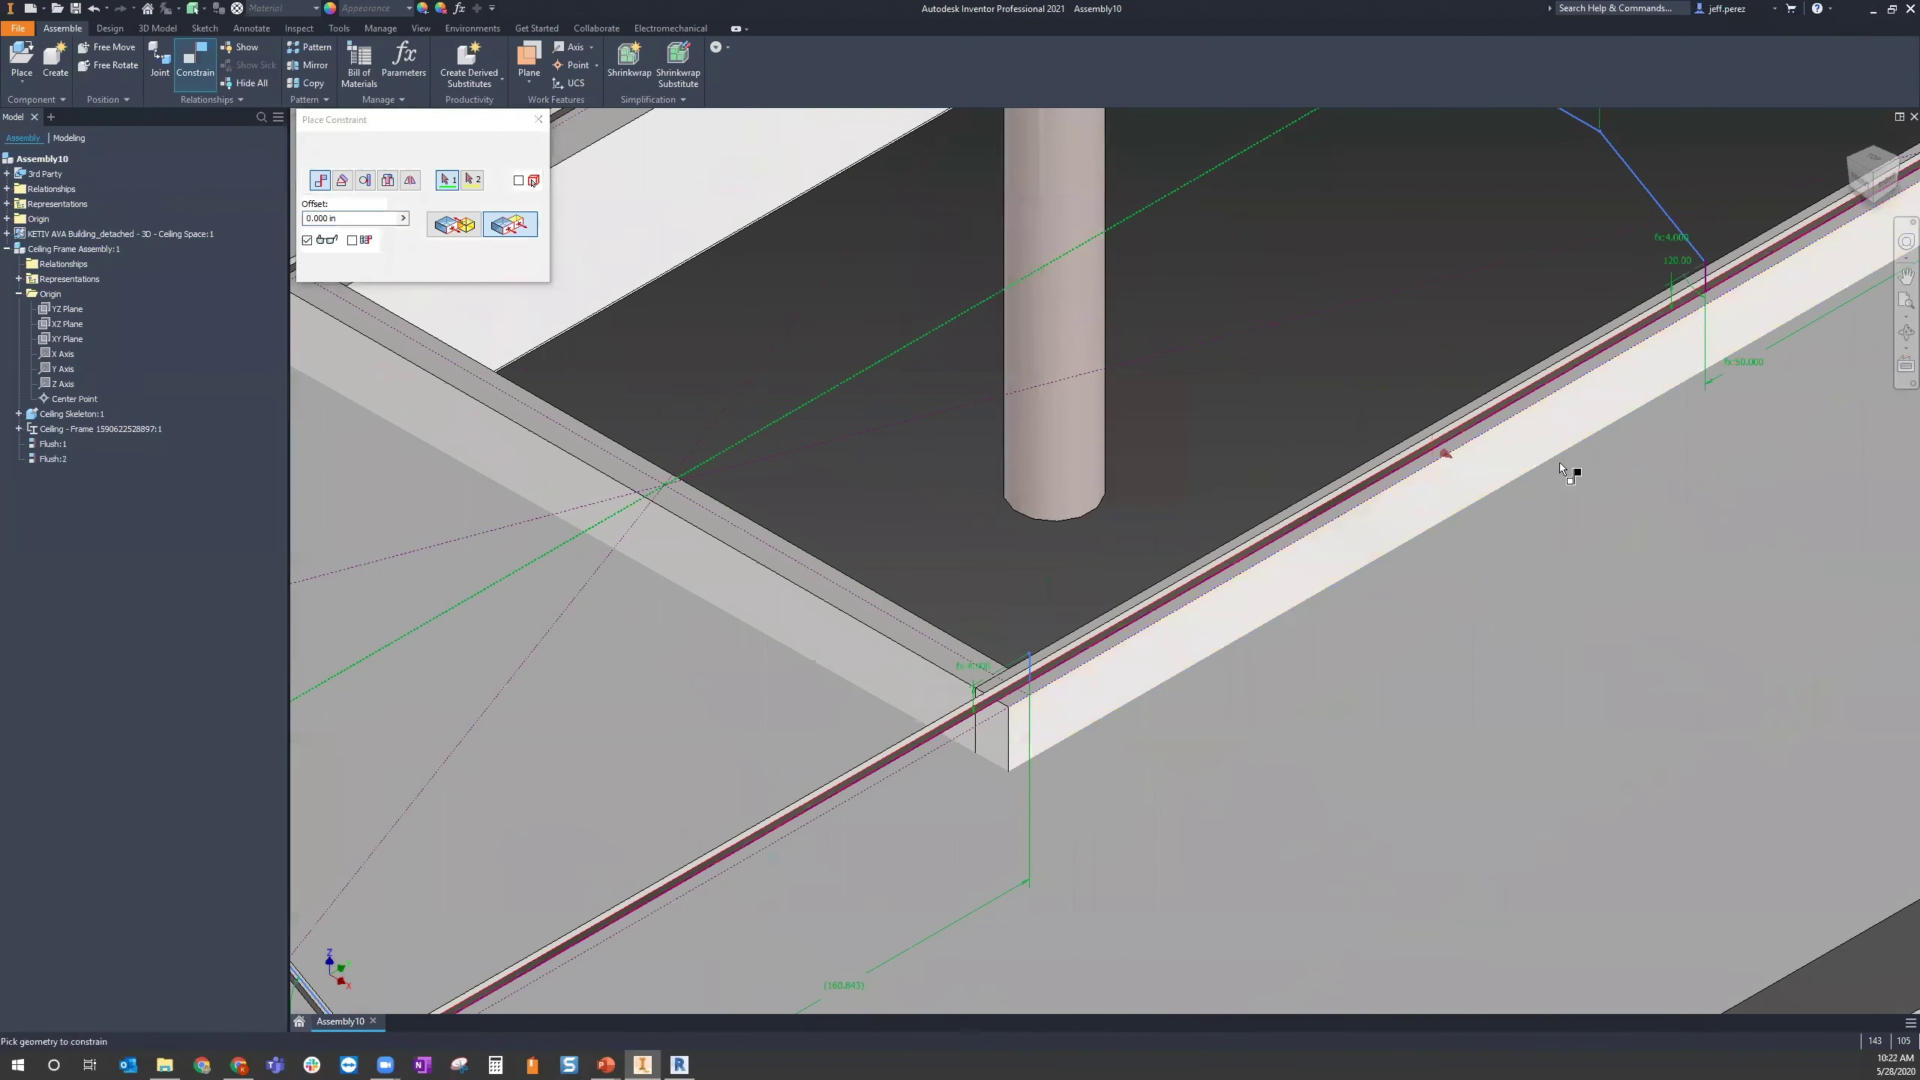
{"action": "scroll", "coordinate": [1560, 462], "scroll_direction": "down", "scroll_amount": 6}
{"action": "scroll", "coordinate": [1288, 572], "scroll_direction": "up", "scroll_amount": 3}
{"action": "key", "text": "Escape"}
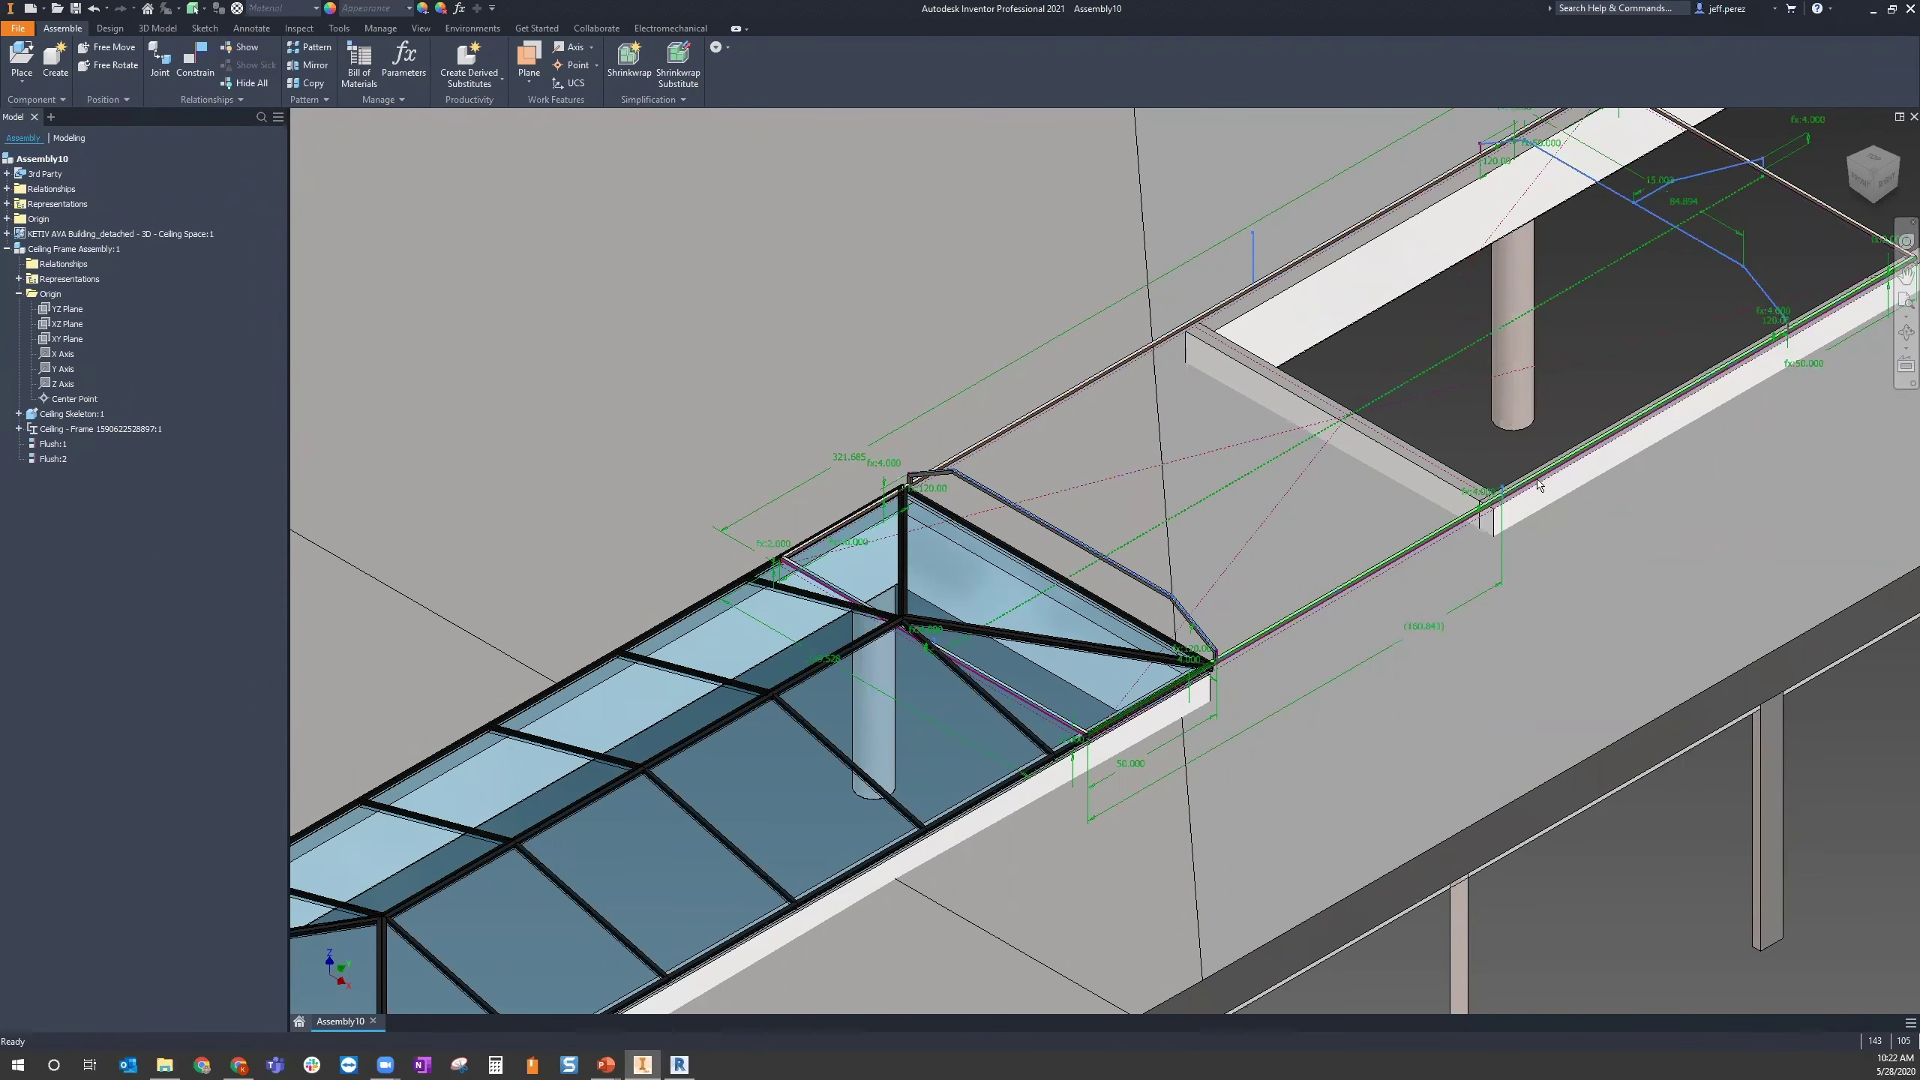
Switch the selection filter to Component Priority and slide the ceiling frame along the curb toward the open skylight
{"action": "left_click", "coordinate": [1284, 480]}
{"action": "right_click", "coordinate": [1284, 474]}
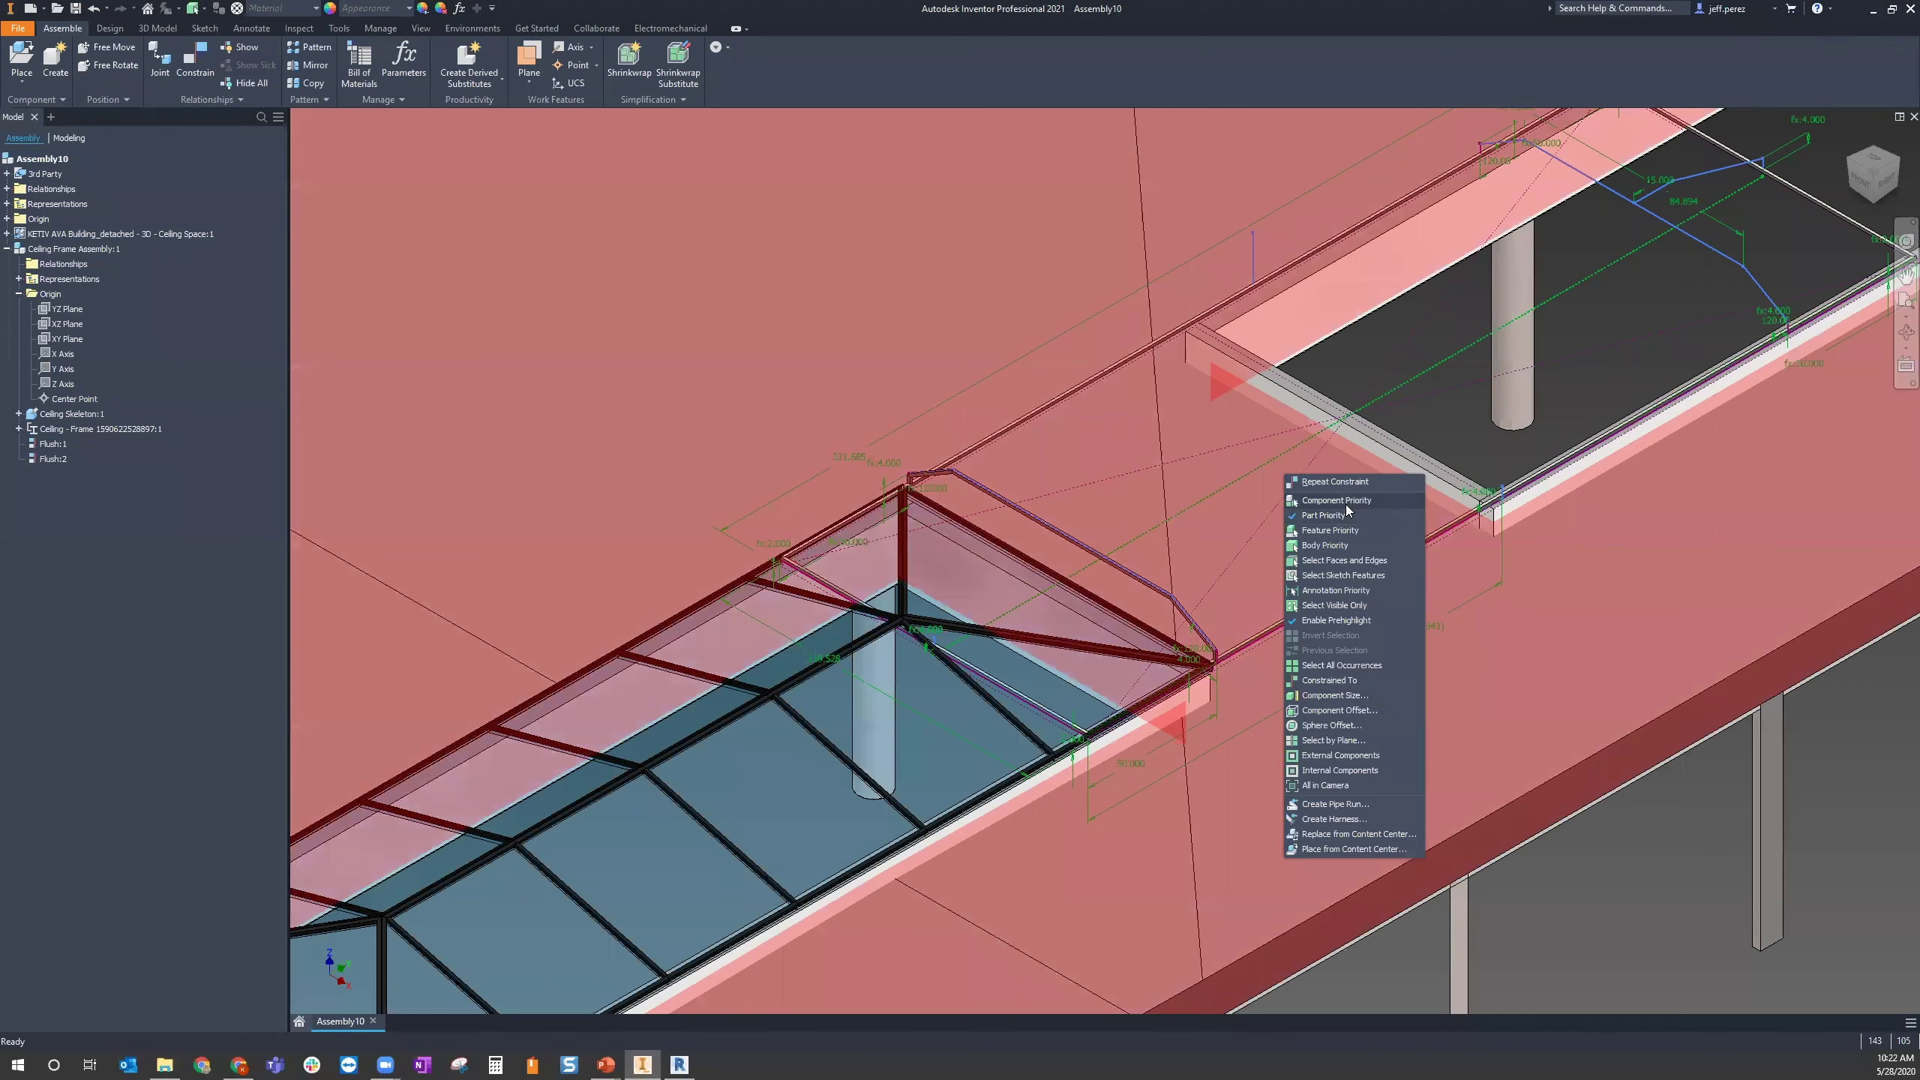
{"action": "left_click", "coordinate": [1345, 505]}
{"action": "middle_click_drag", "start_coordinate": [1466, 580], "coordinate": [1250, 754]}
{"action": "left_click_drag", "start_coordinate": [1626, 395], "coordinate": [1913, 221]}
Constrain the ceiling frame's short end face flush with the end face of the open skylight's curb, with 0.000 in offset
{"action": "key", "text": "c"}
{"action": "scroll", "coordinate": [1178, 729], "scroll_direction": "down", "scroll_amount": 5}
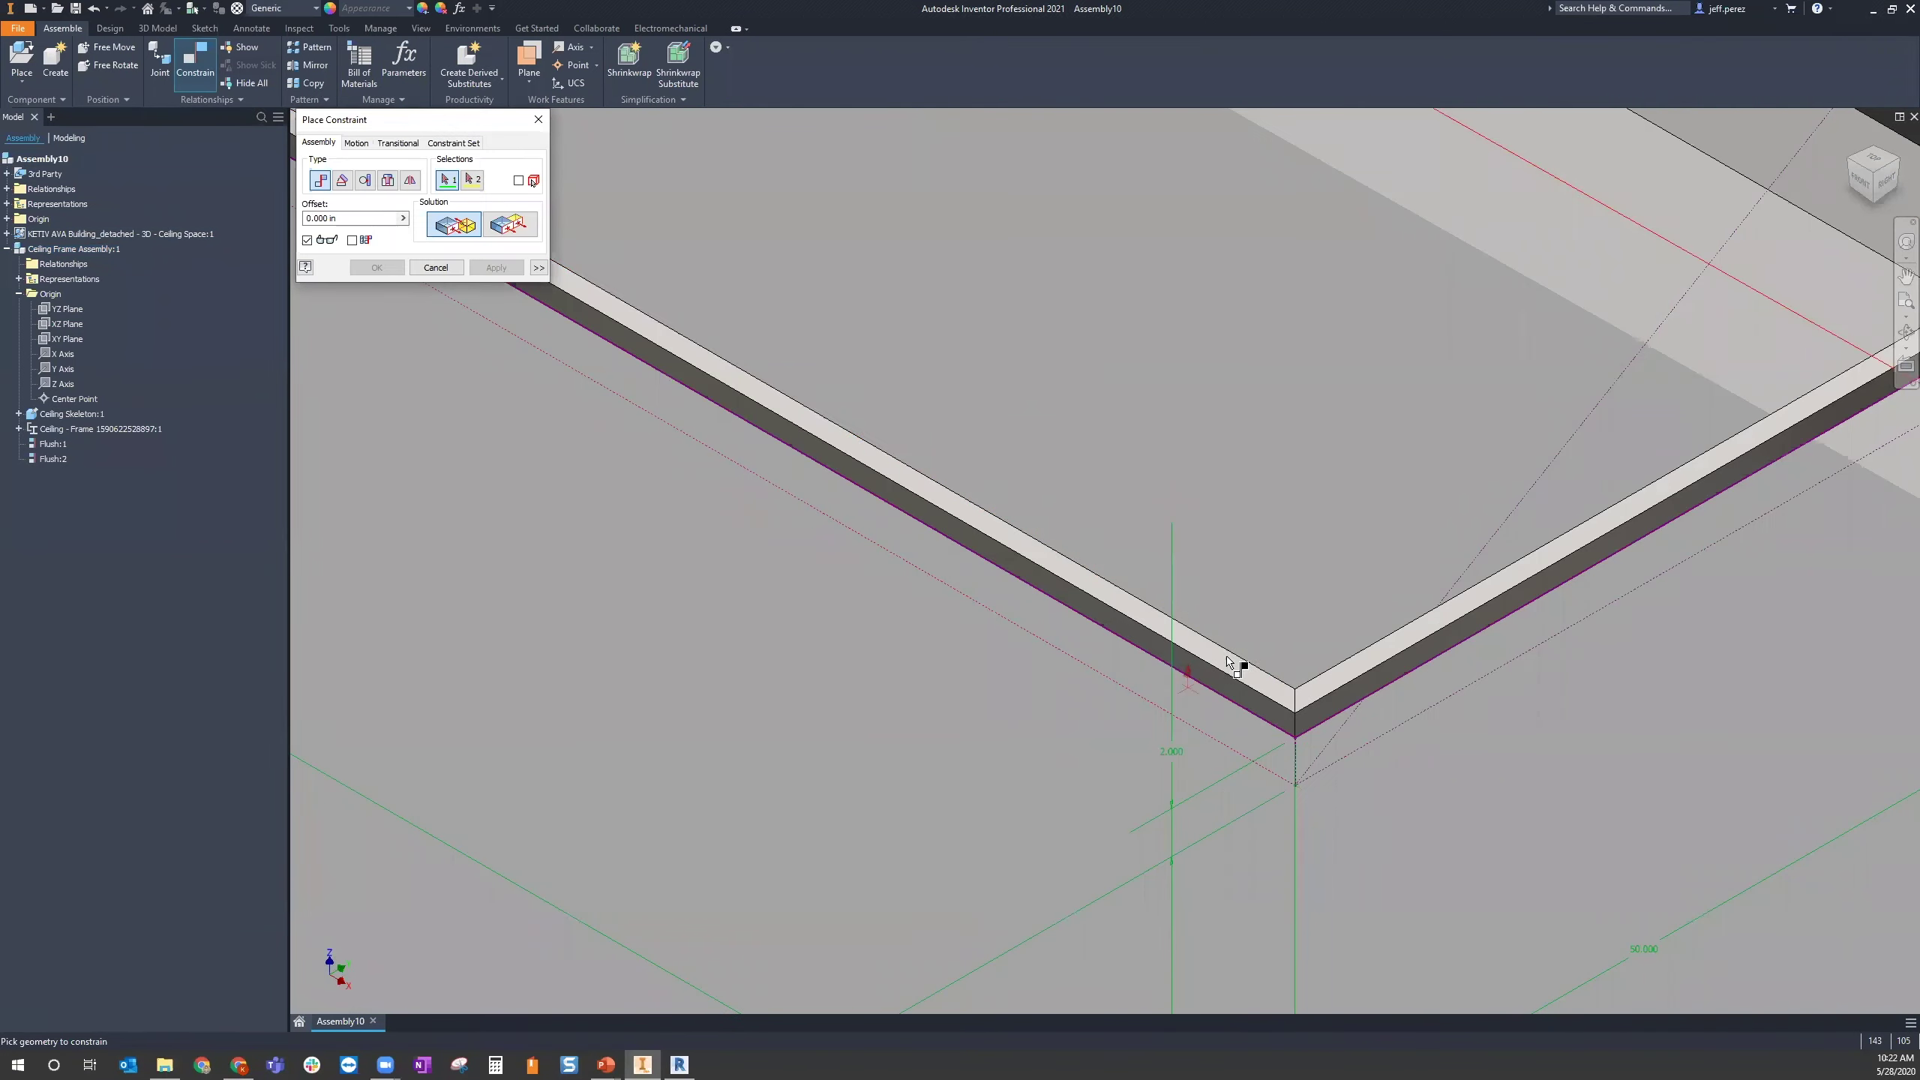
{"action": "key", "text": "Escape"}
{"action": "left_click", "coordinate": [1215, 681]}
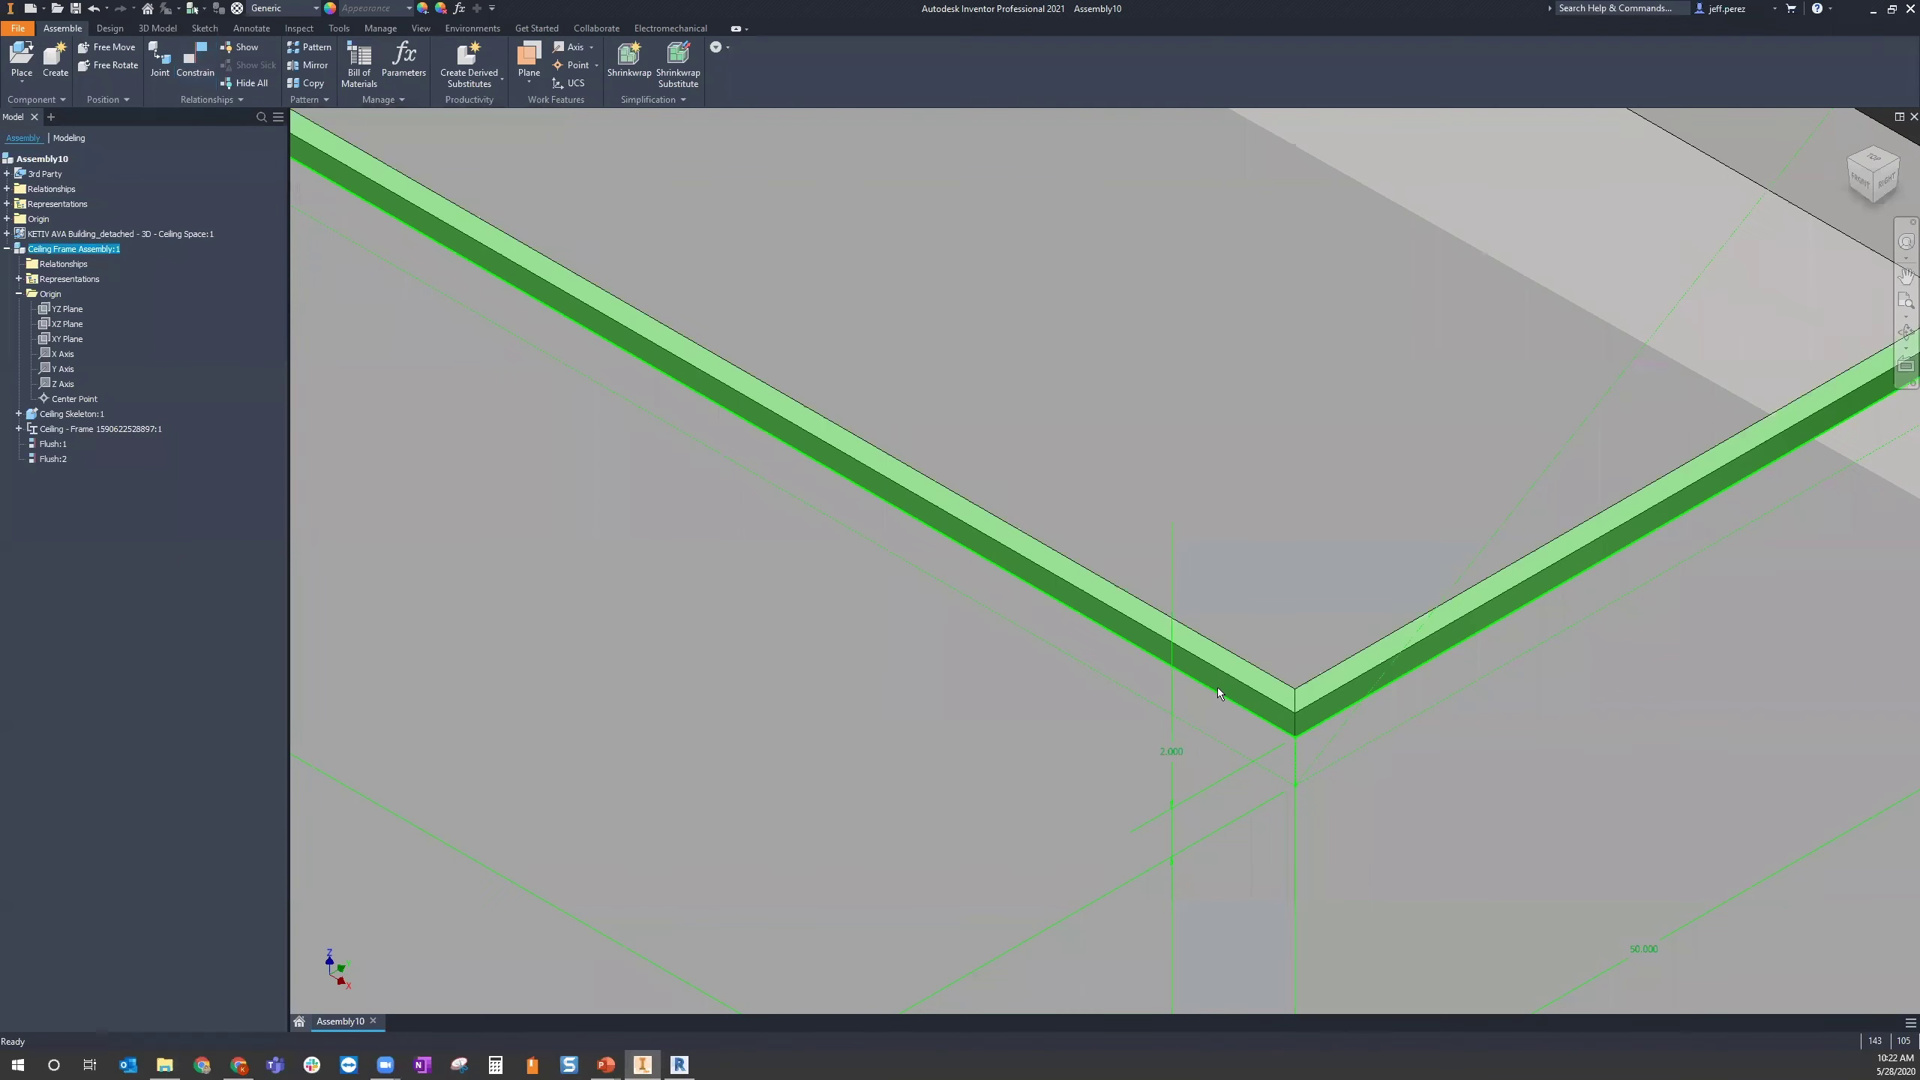
{"action": "key", "text": "c"}
{"action": "left_click", "coordinate": [1215, 680]}
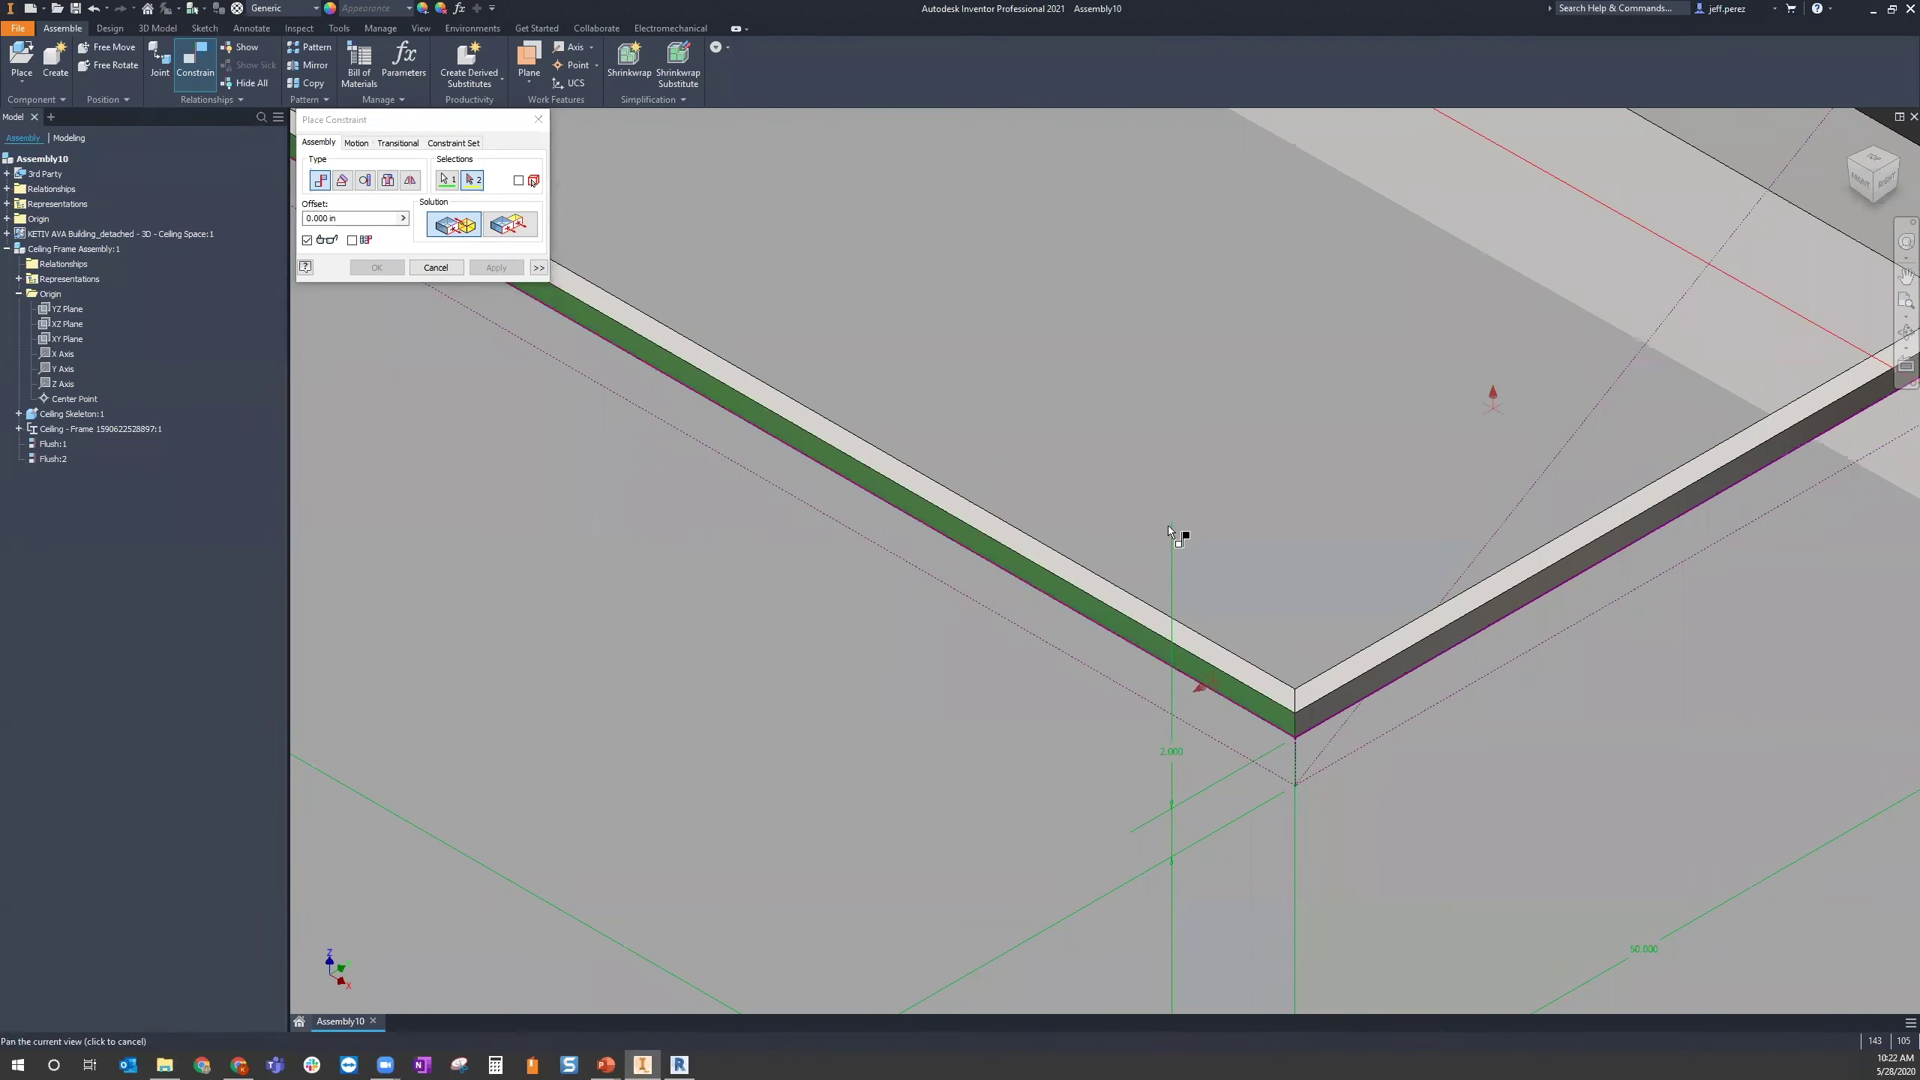
{"action": "scroll", "coordinate": [1183, 535], "scroll_direction": "up", "scroll_amount": 3}
{"action": "scroll", "coordinate": [1379, 459], "scroll_direction": "down", "scroll_amount": 3}
{"action": "left_click", "coordinate": [1377, 451]}
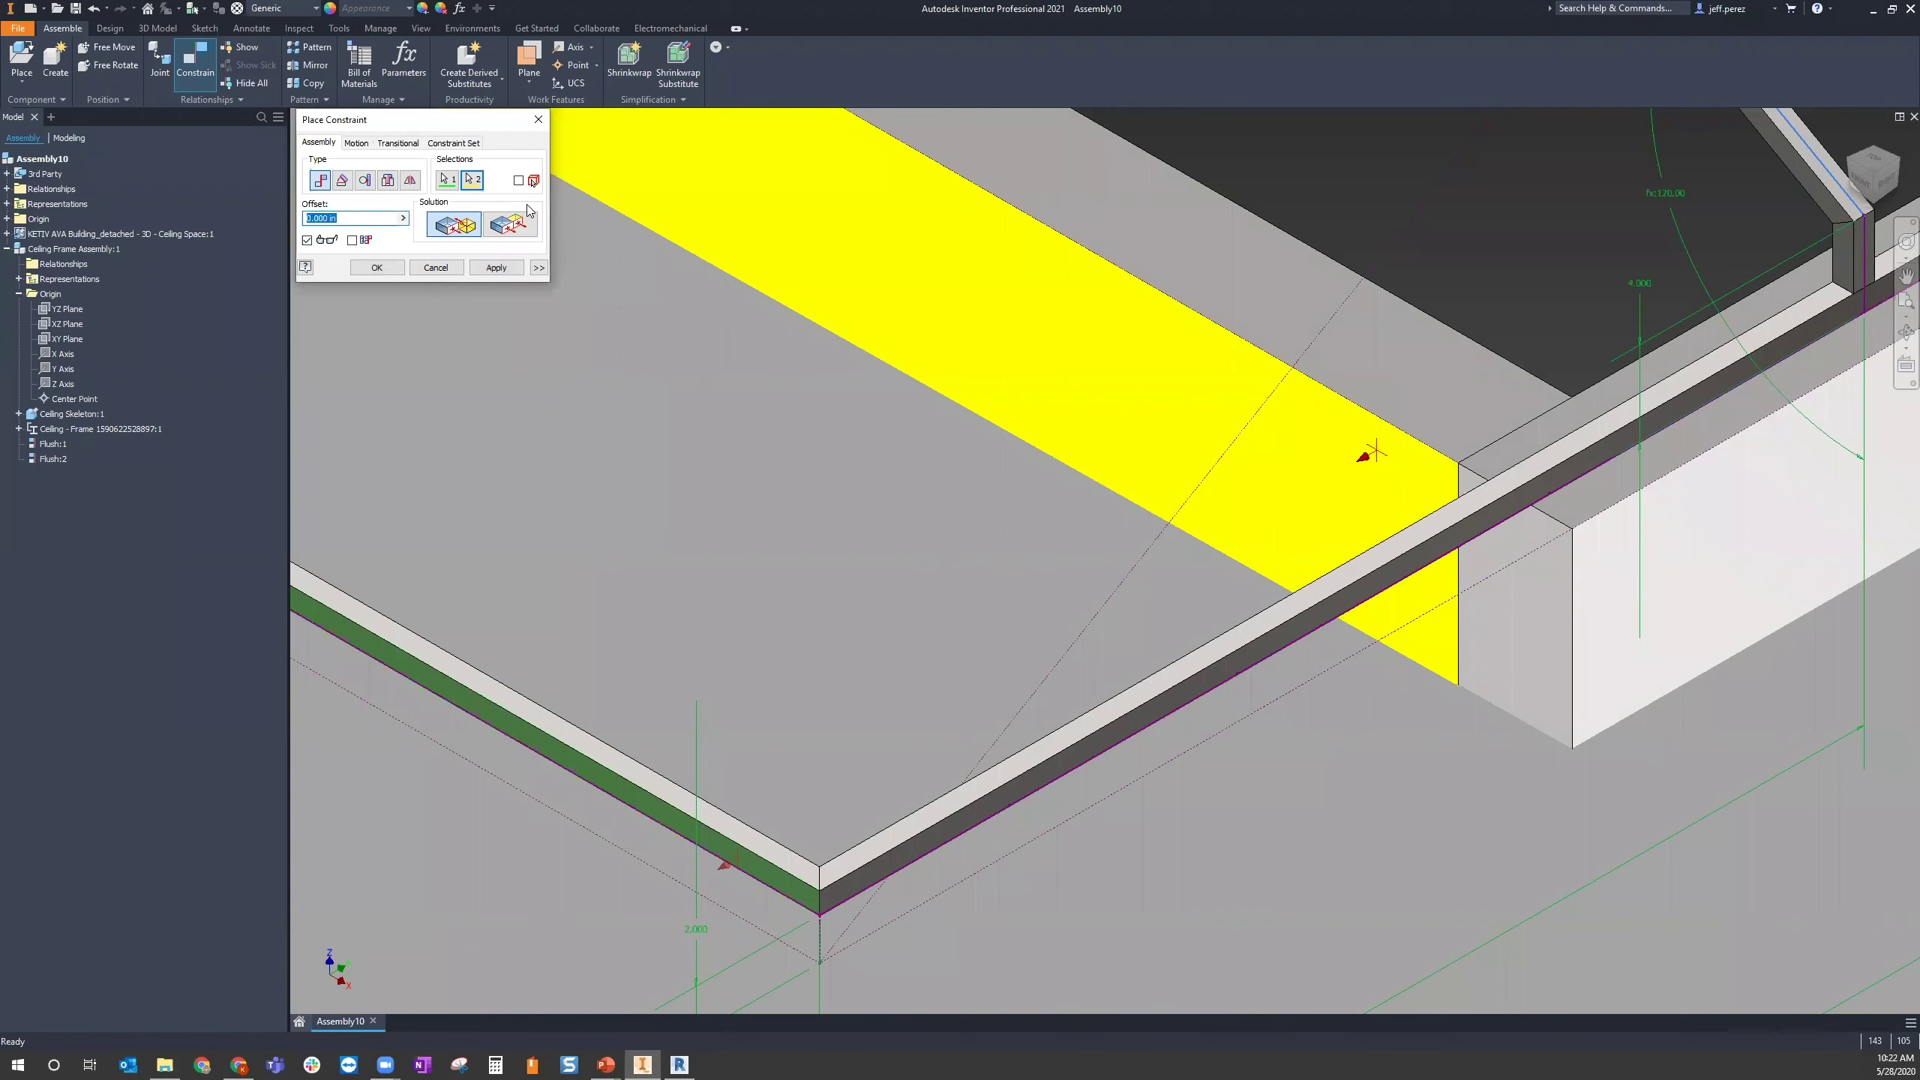
{"action": "left_click", "coordinate": [509, 223]}
{"action": "left_click", "coordinate": [495, 267]}
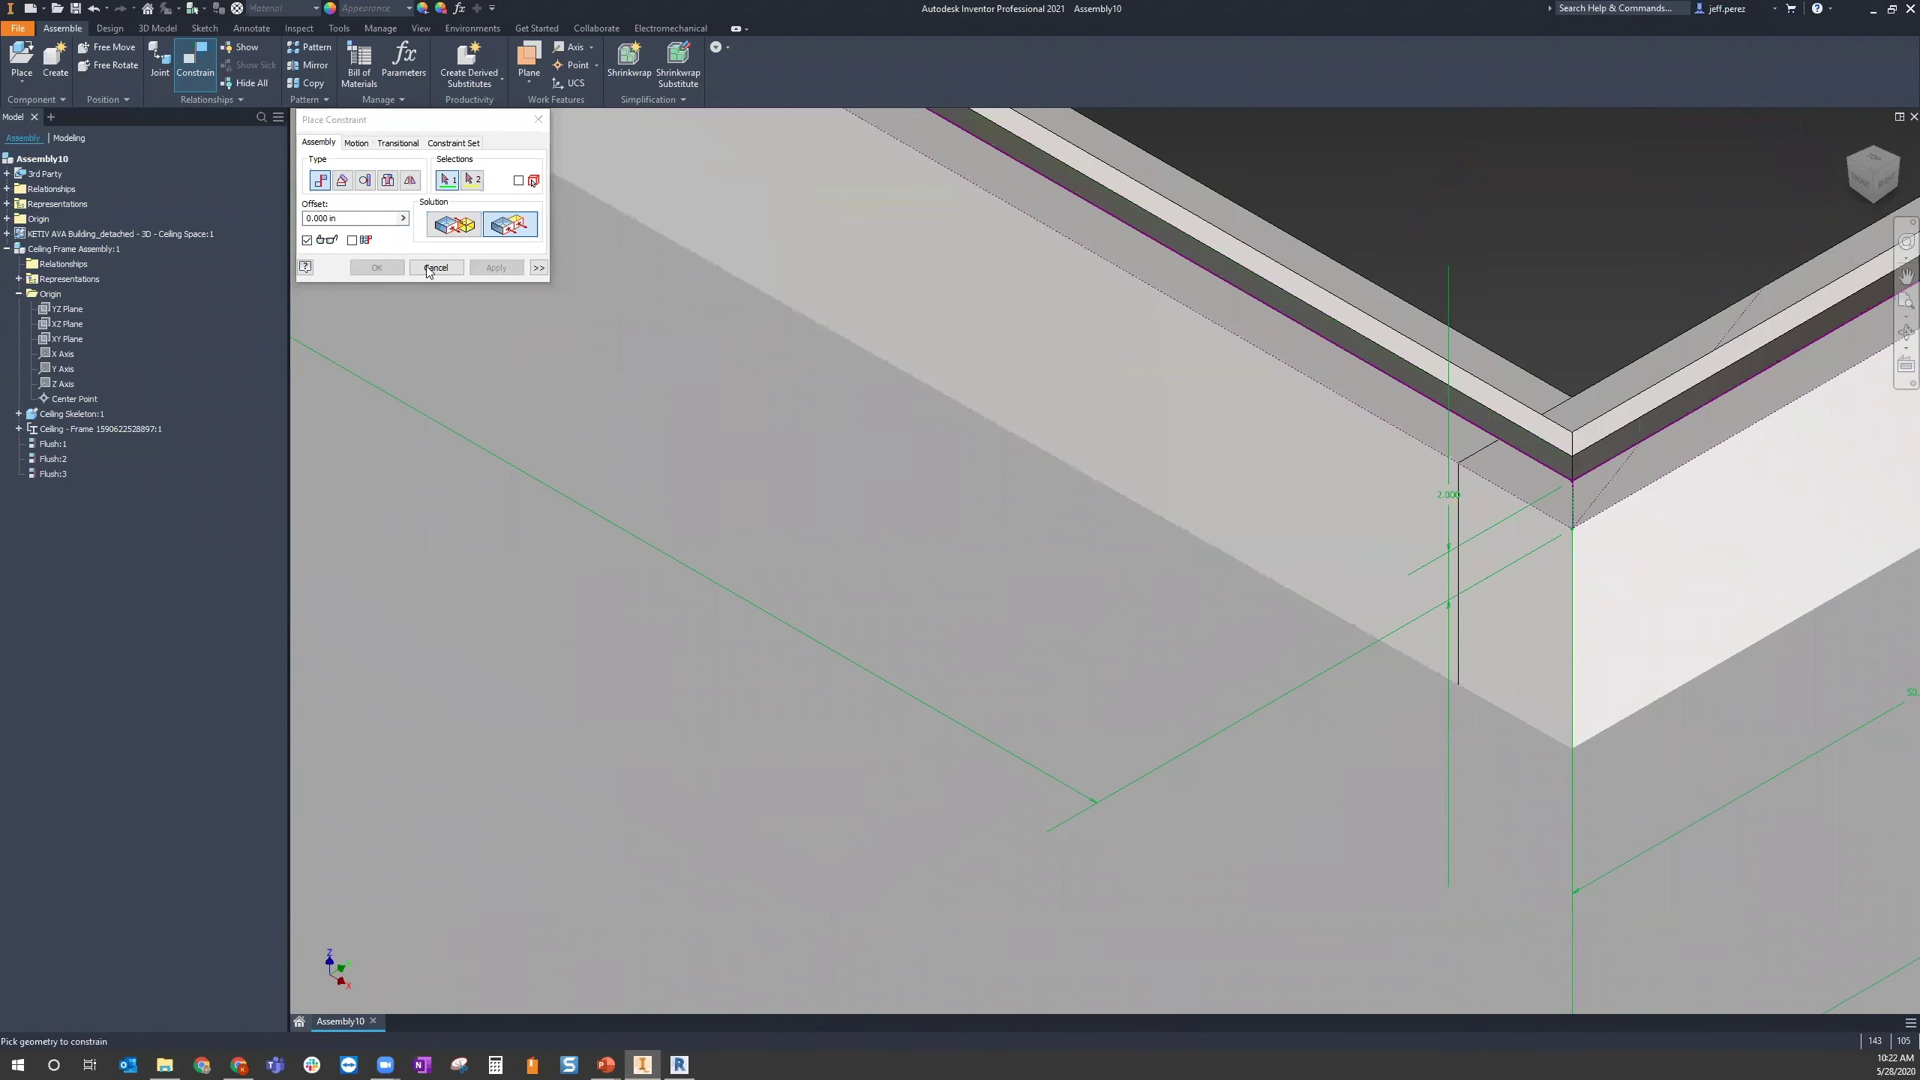
{"action": "left_click", "coordinate": [436, 267]}
{"action": "scroll", "coordinate": [825, 598], "scroll_direction": "down", "scroll_amount": 5}
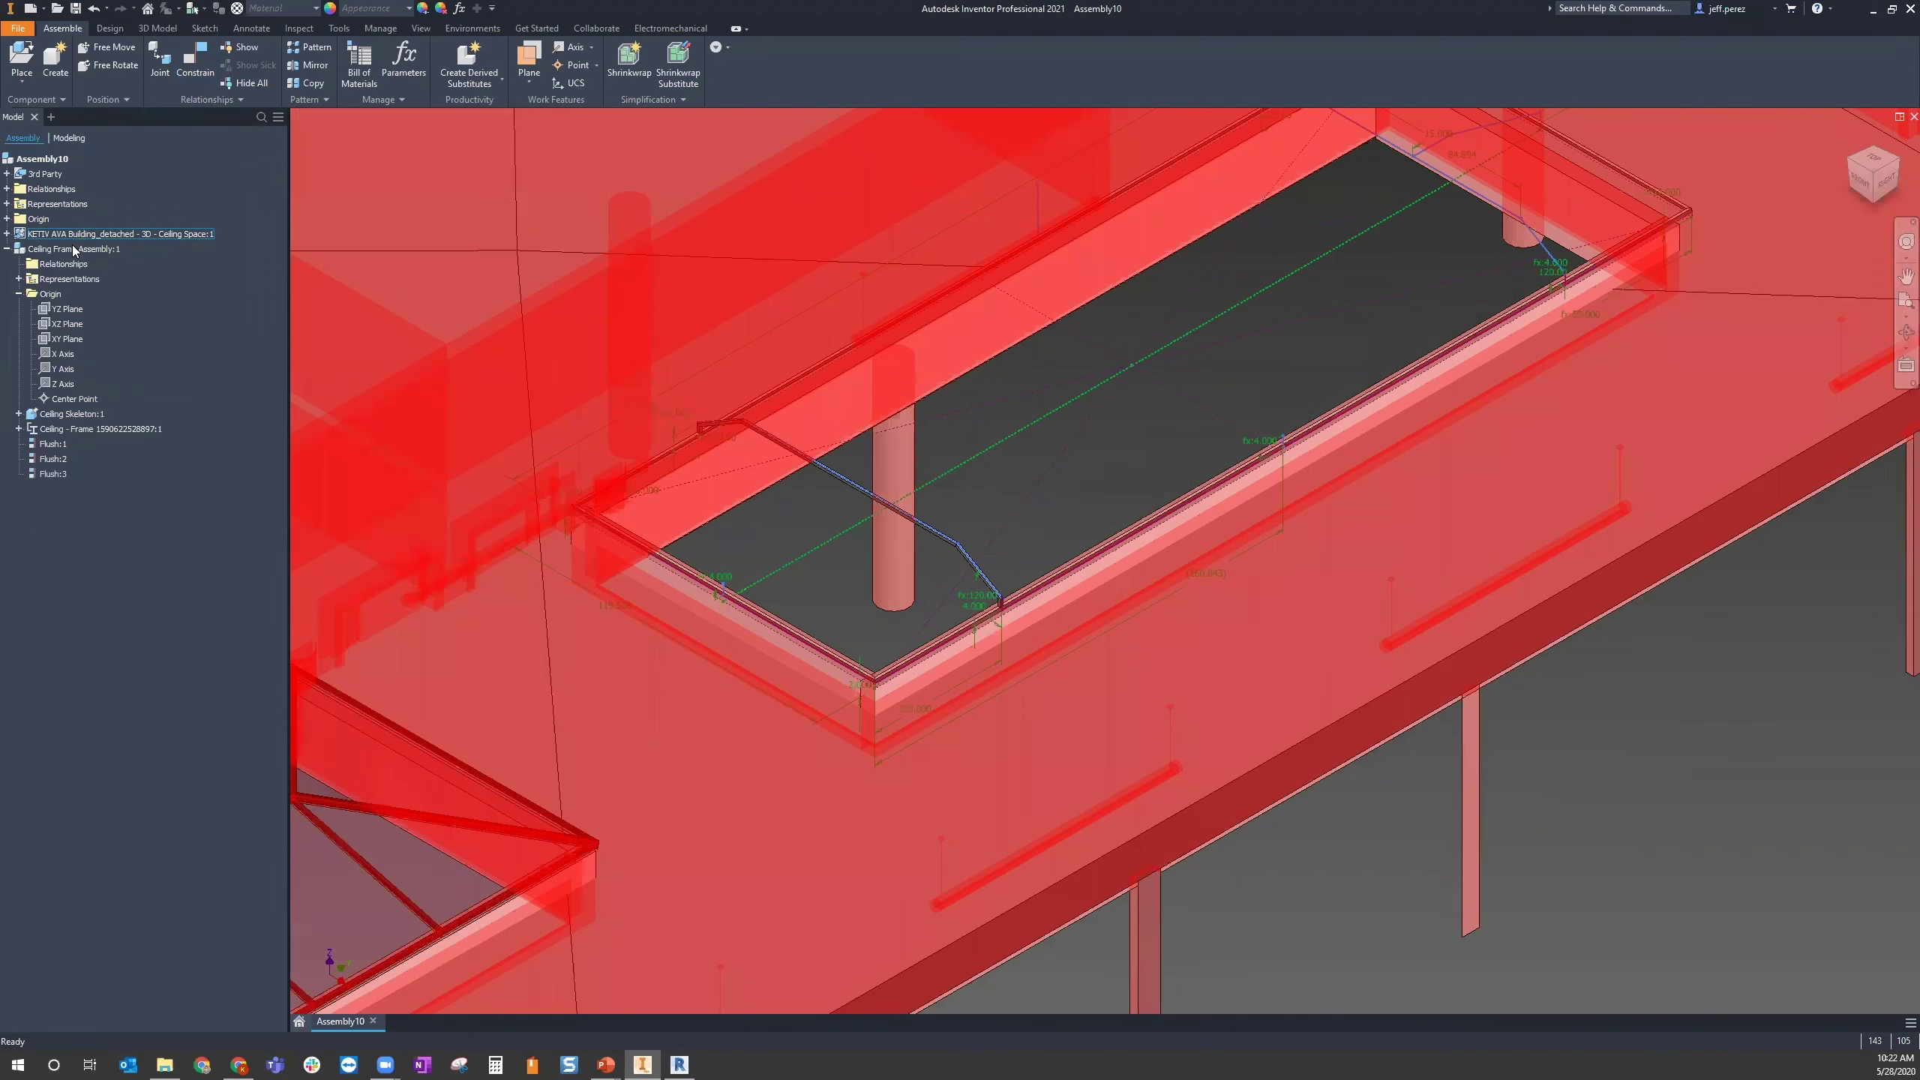
Activate the Ceiling Frame Assembly for in-place editing and start inserting frame members
{"action": "double_click", "coordinate": [73, 248]}
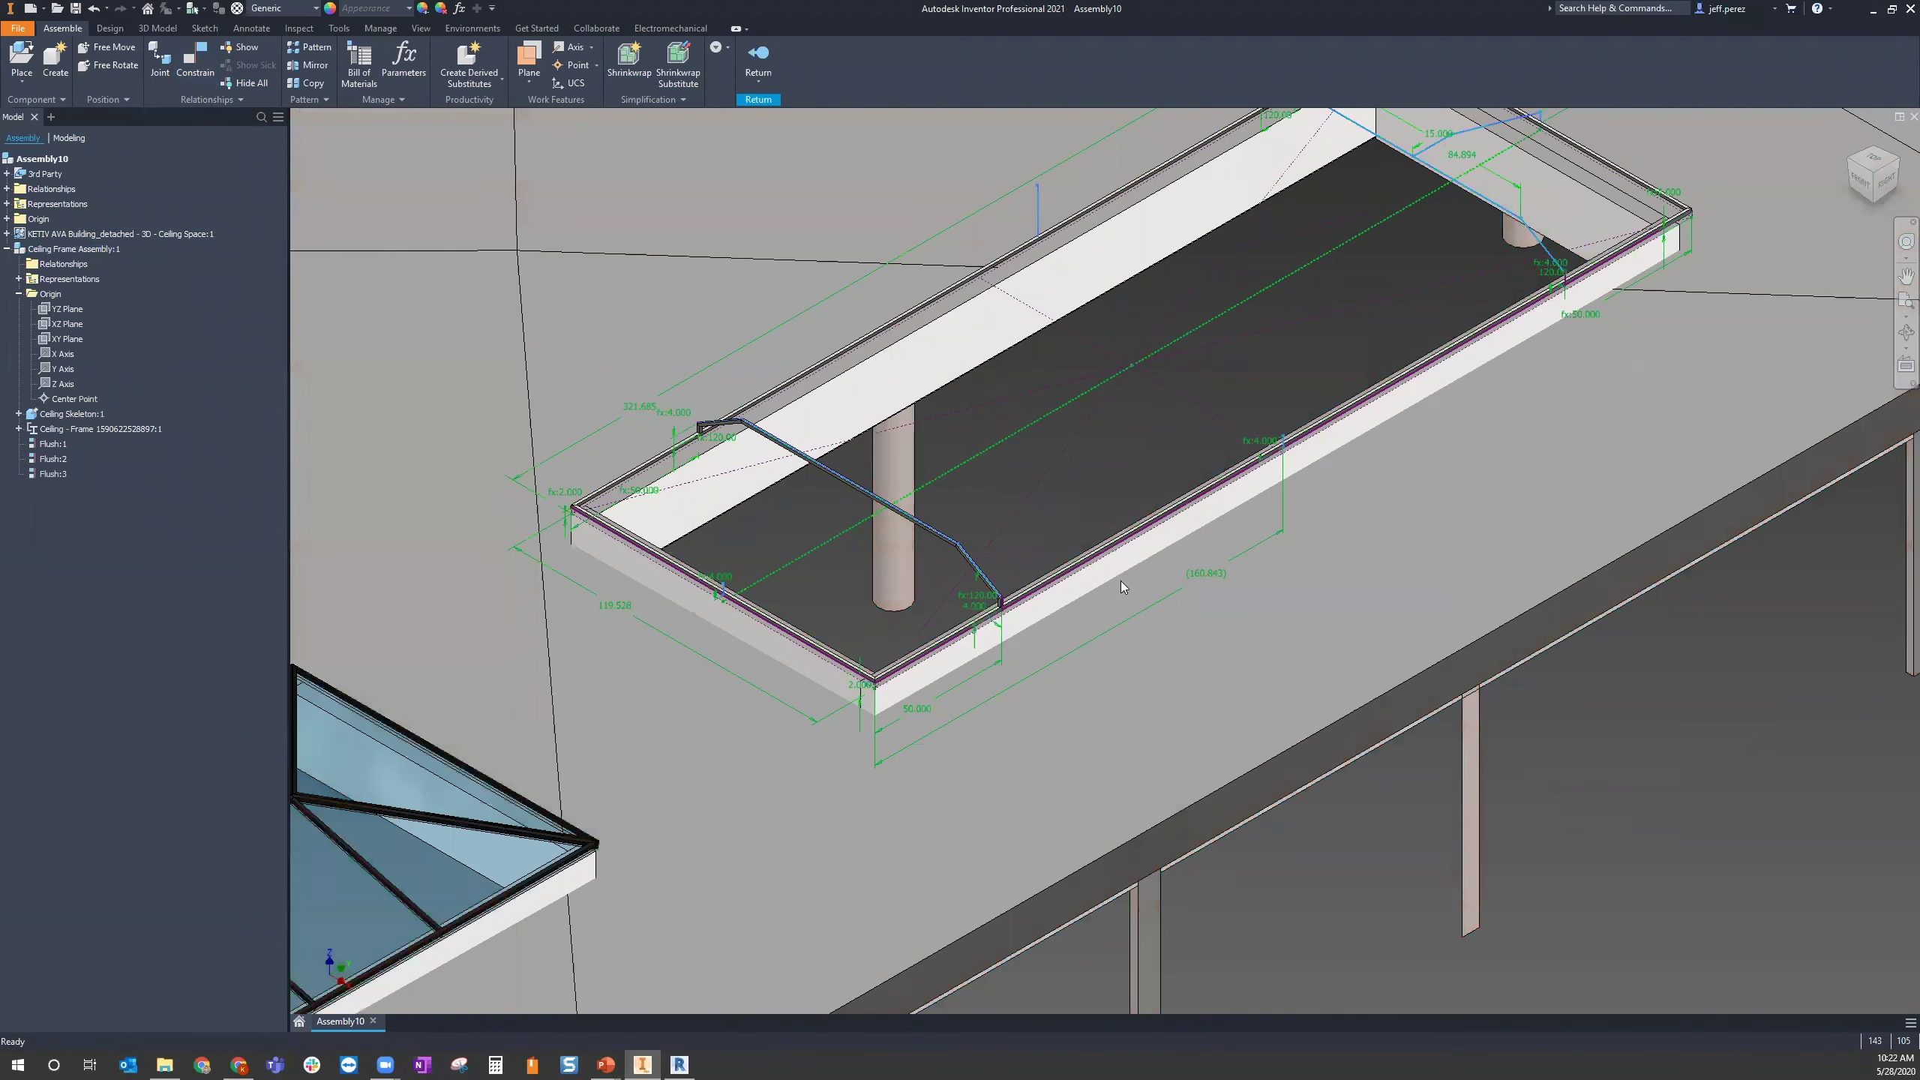
{"action": "scroll", "coordinate": [1584, 720], "scroll_direction": "up", "scroll_amount": 3}
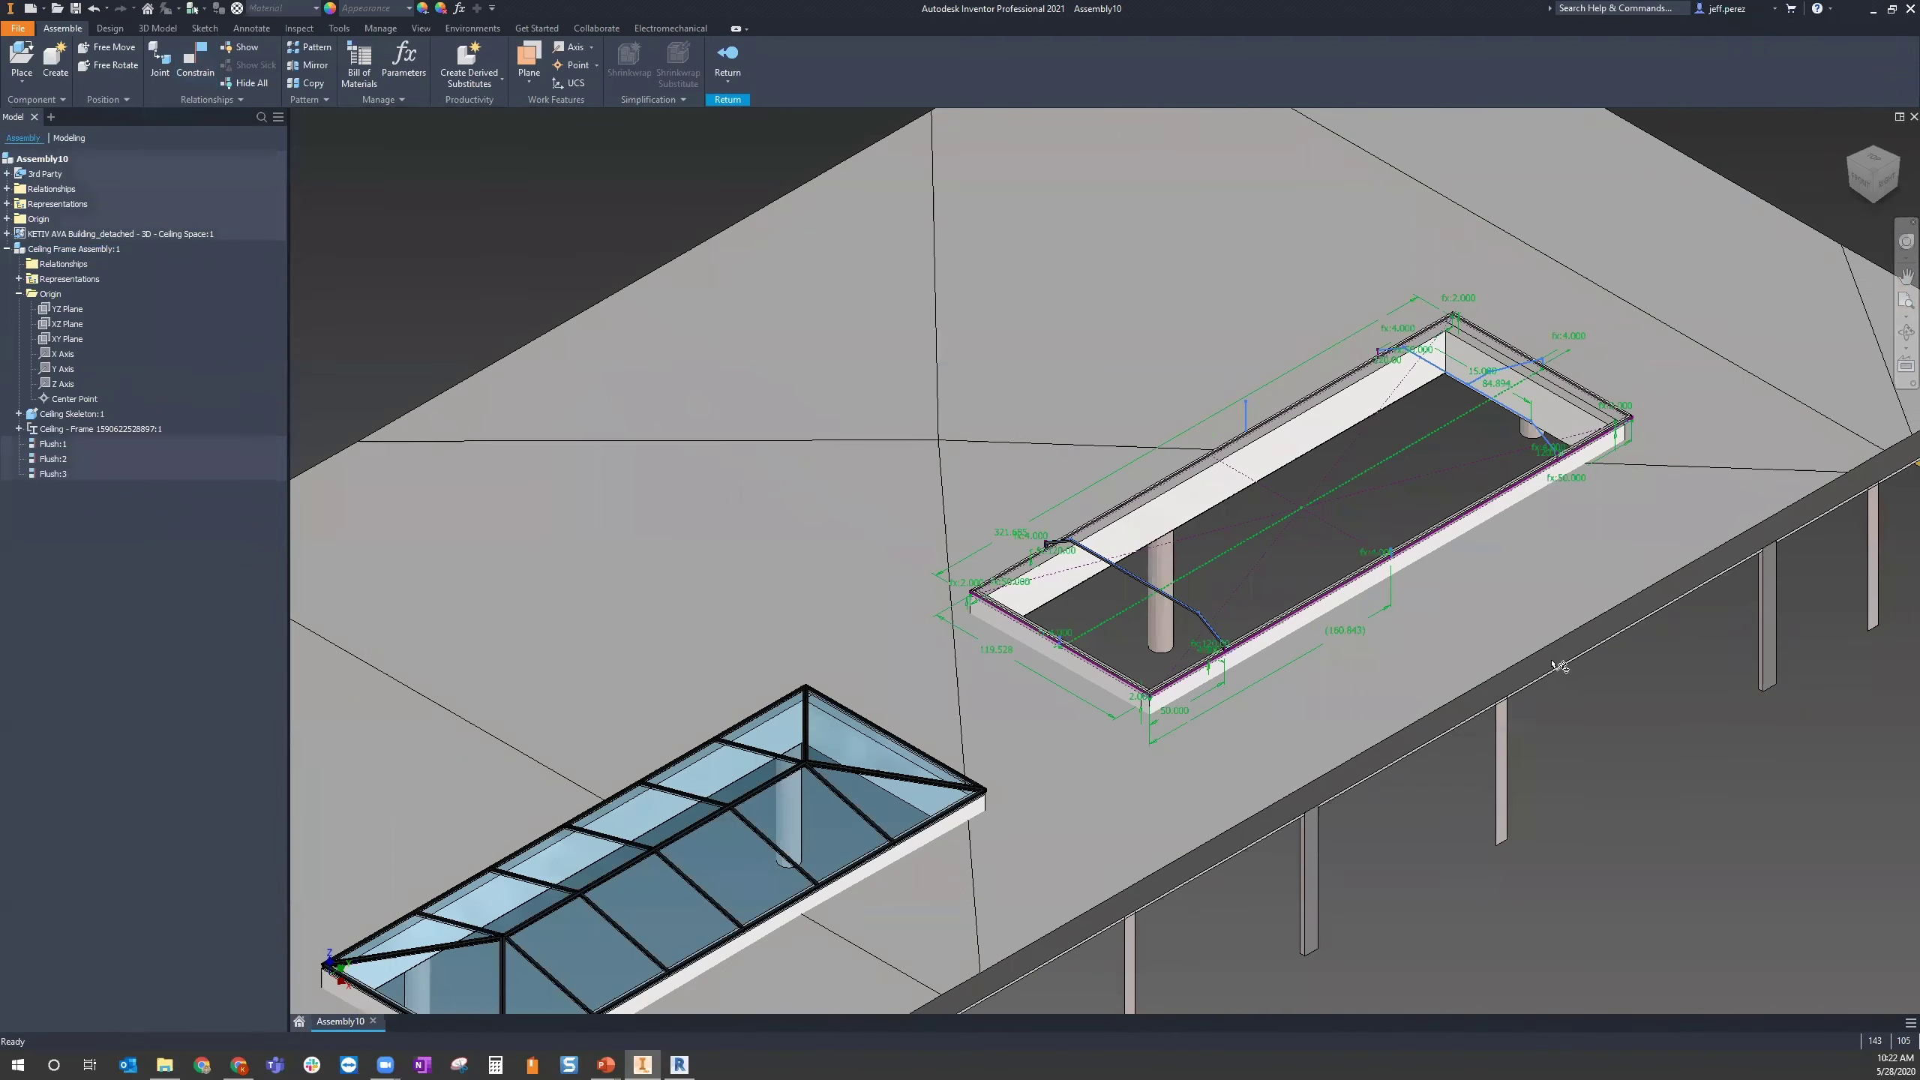
{"action": "left_click", "coordinate": [110, 28]}
{"action": "left_click", "coordinate": [112, 61]}
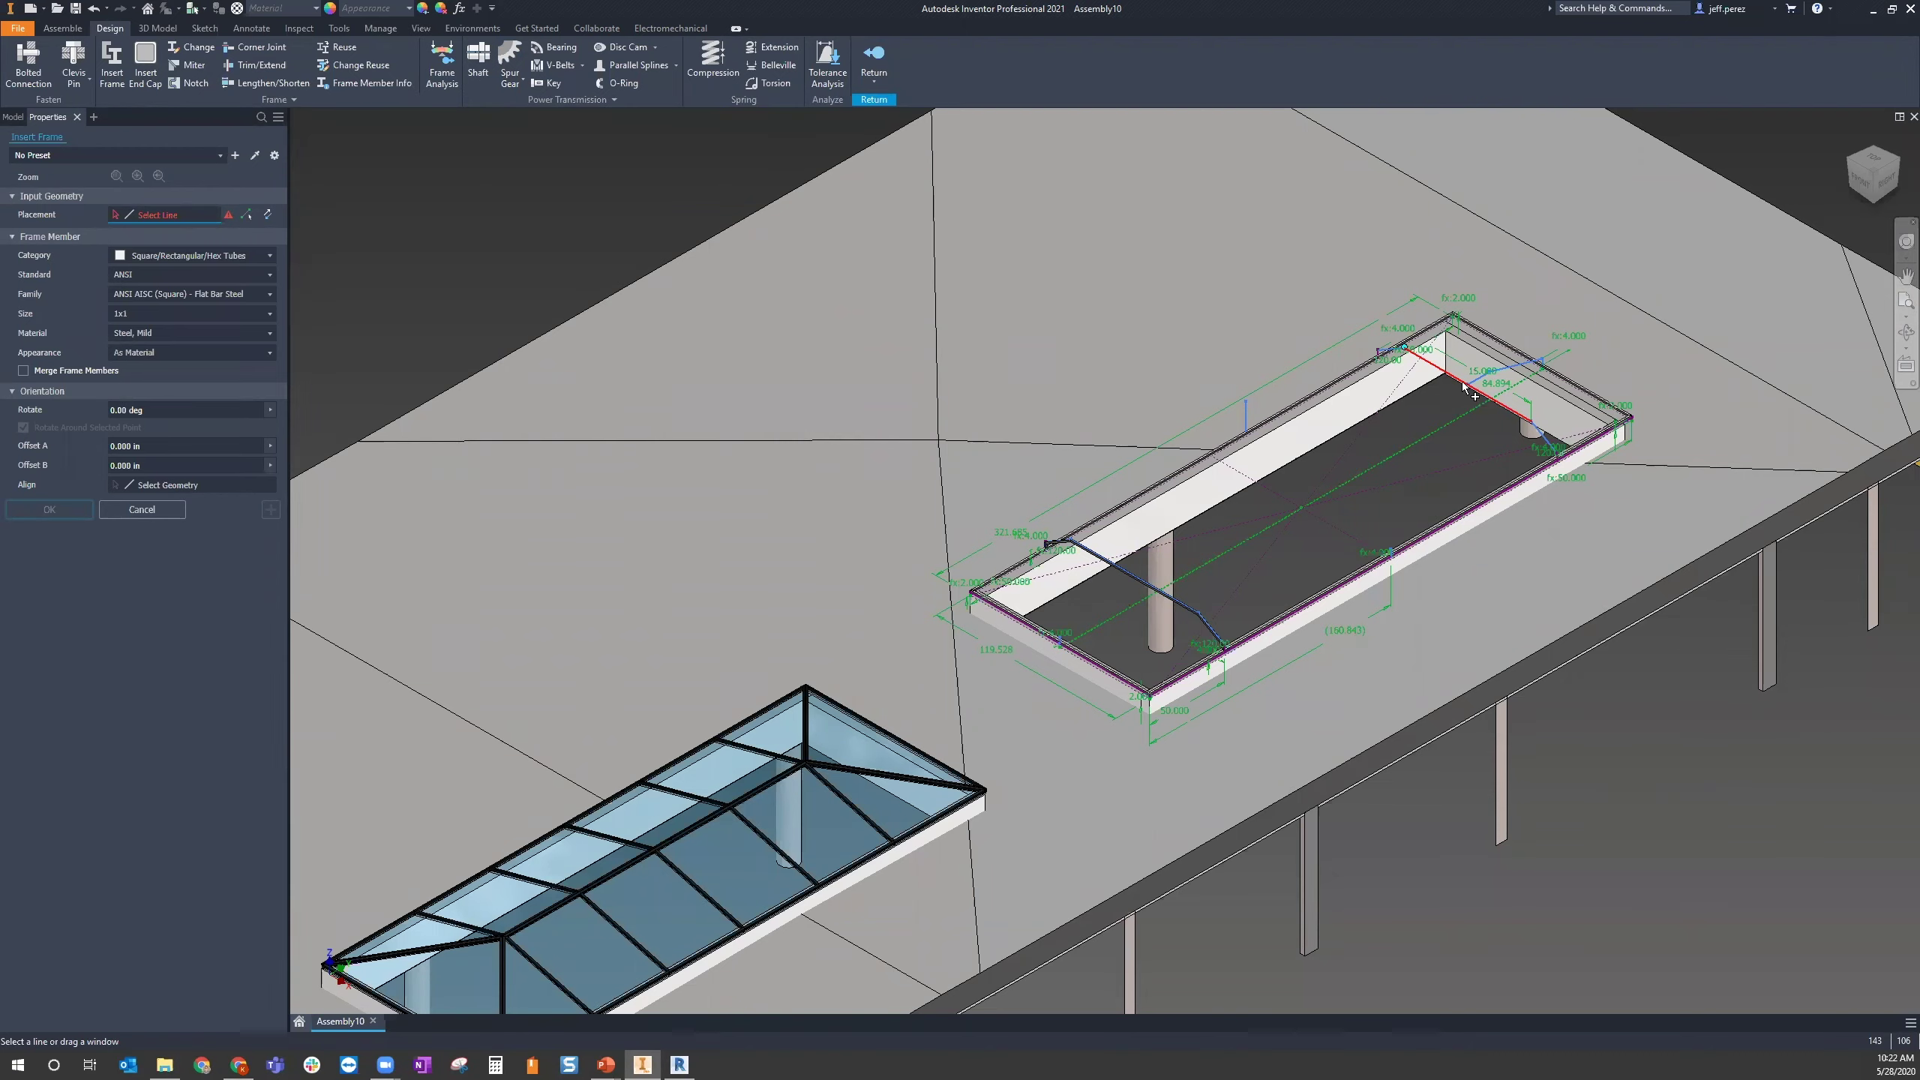
Insert 1x1 ANSI AISC square steel members along the seven skeleton lines at the opening's far end, accepting the suggested member names
{"action": "scroll", "coordinate": [1505, 404], "scroll_direction": "down", "scroll_amount": 5}
{"action": "left_click", "coordinate": [1568, 472]}
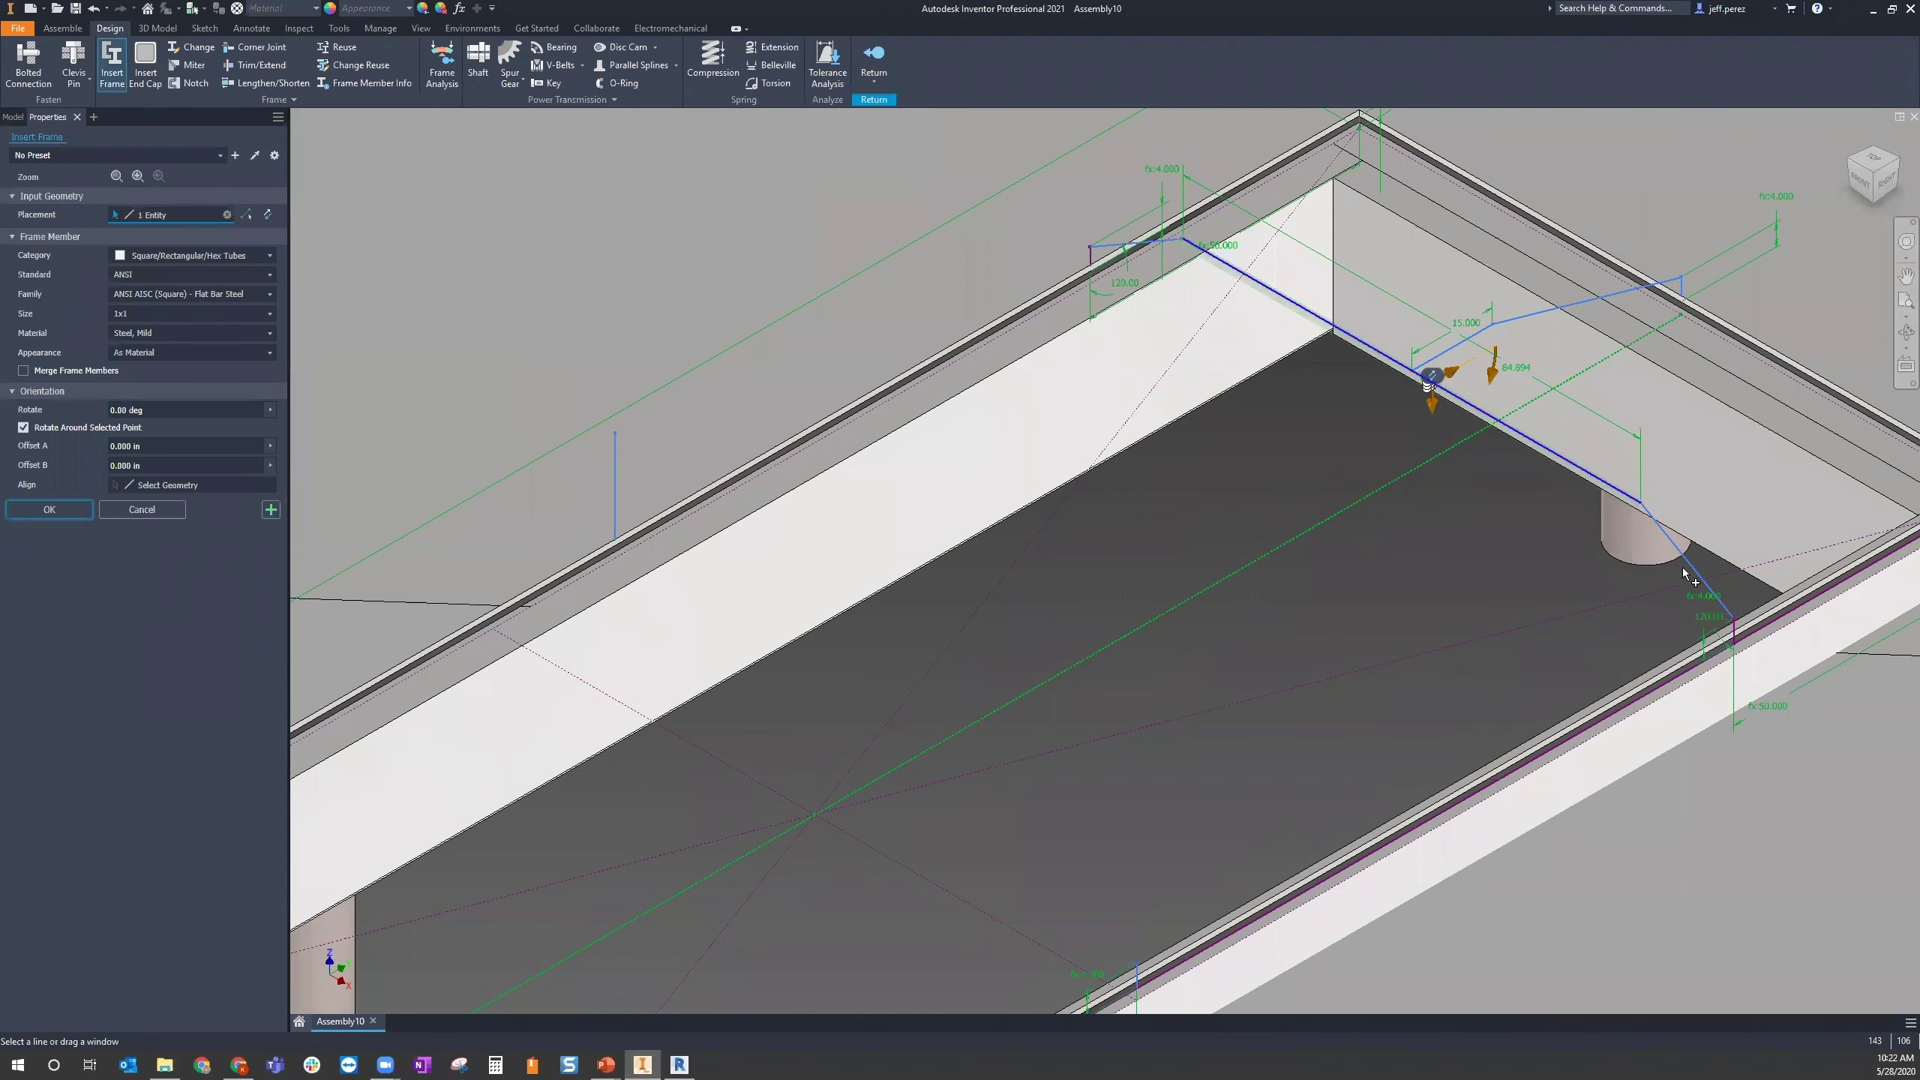
{"action": "left_click", "coordinate": [1674, 549]}
{"action": "left_click", "coordinate": [1445, 356]}
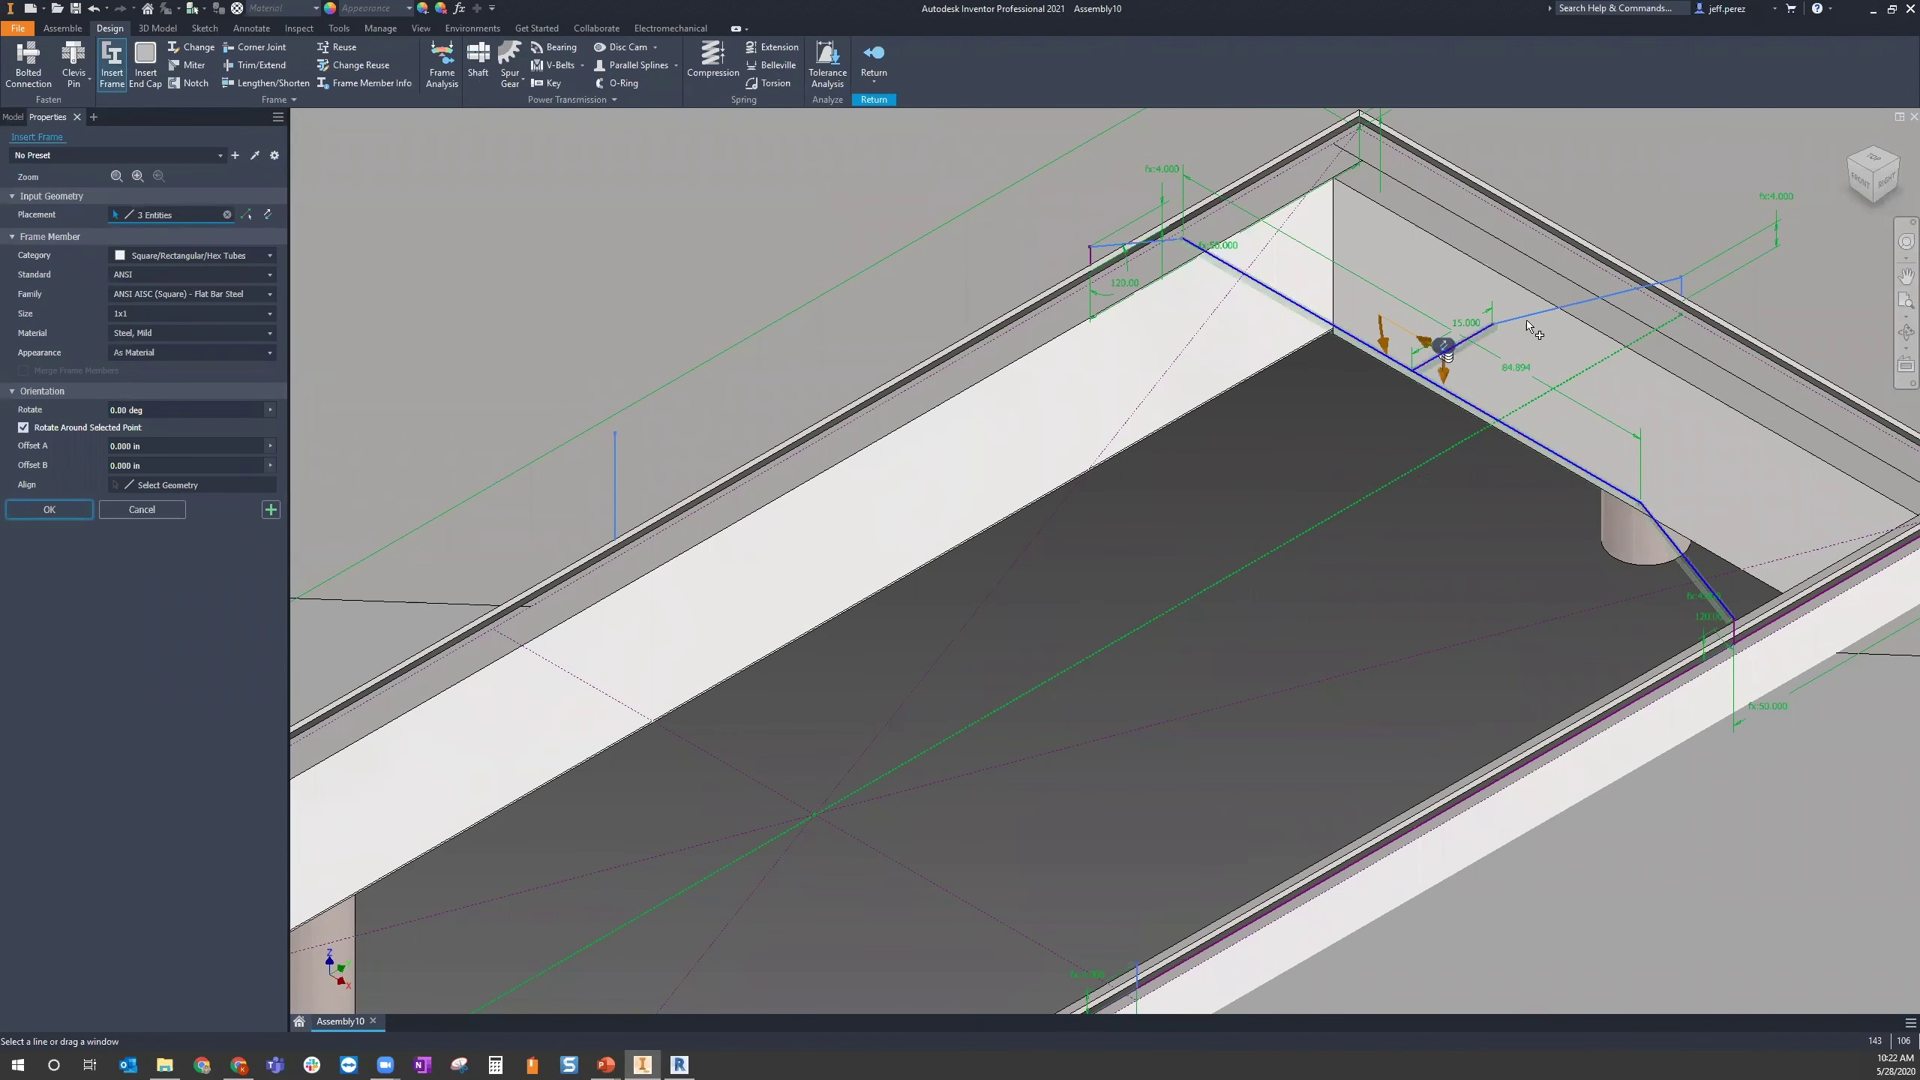
{"action": "left_click", "coordinate": [1652, 287]}
{"action": "left_click", "coordinate": [1681, 291]}
{"action": "left_click", "coordinate": [1149, 241]}
{"action": "left_click", "coordinate": [1090, 259]}
{"action": "scroll", "coordinate": [1158, 371], "scroll_direction": "down", "scroll_amount": 3}
{"action": "left_click", "coordinate": [47, 511]}
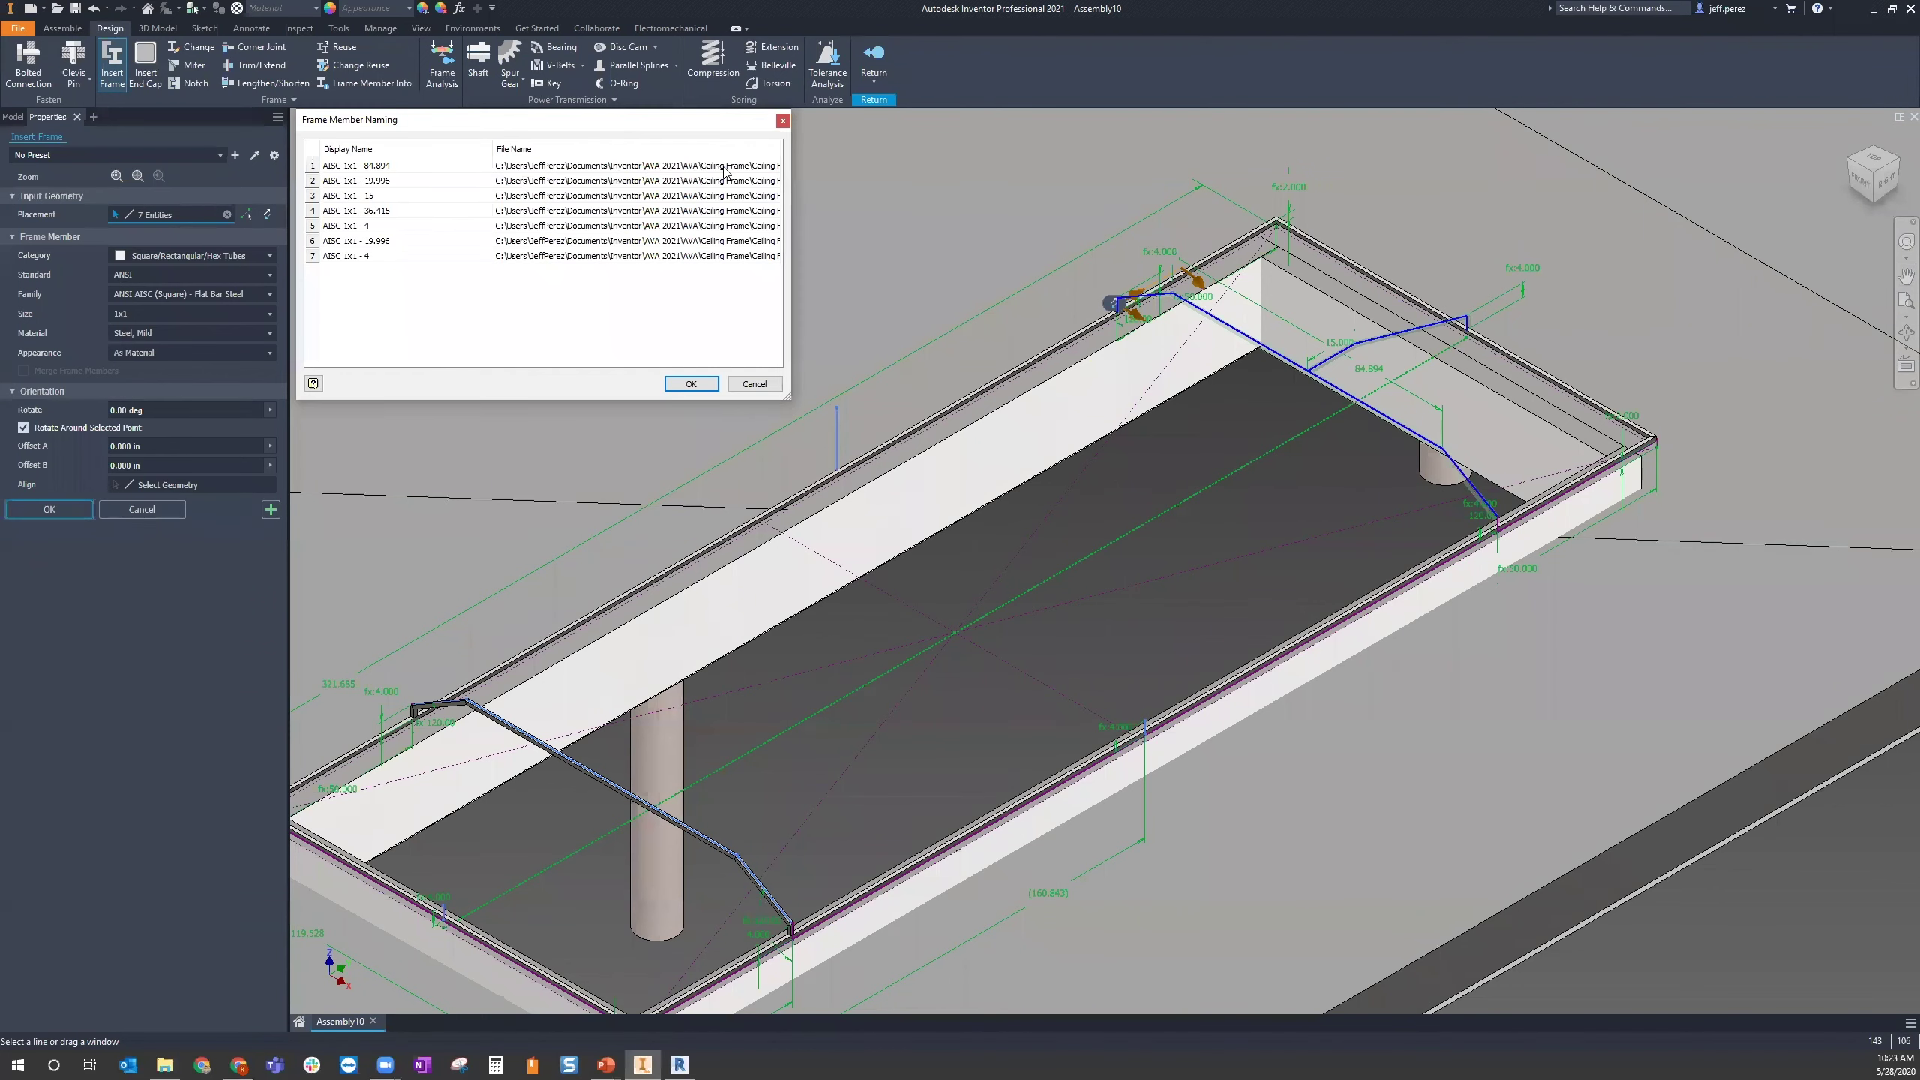
{"action": "left_click", "coordinate": [690, 383]}
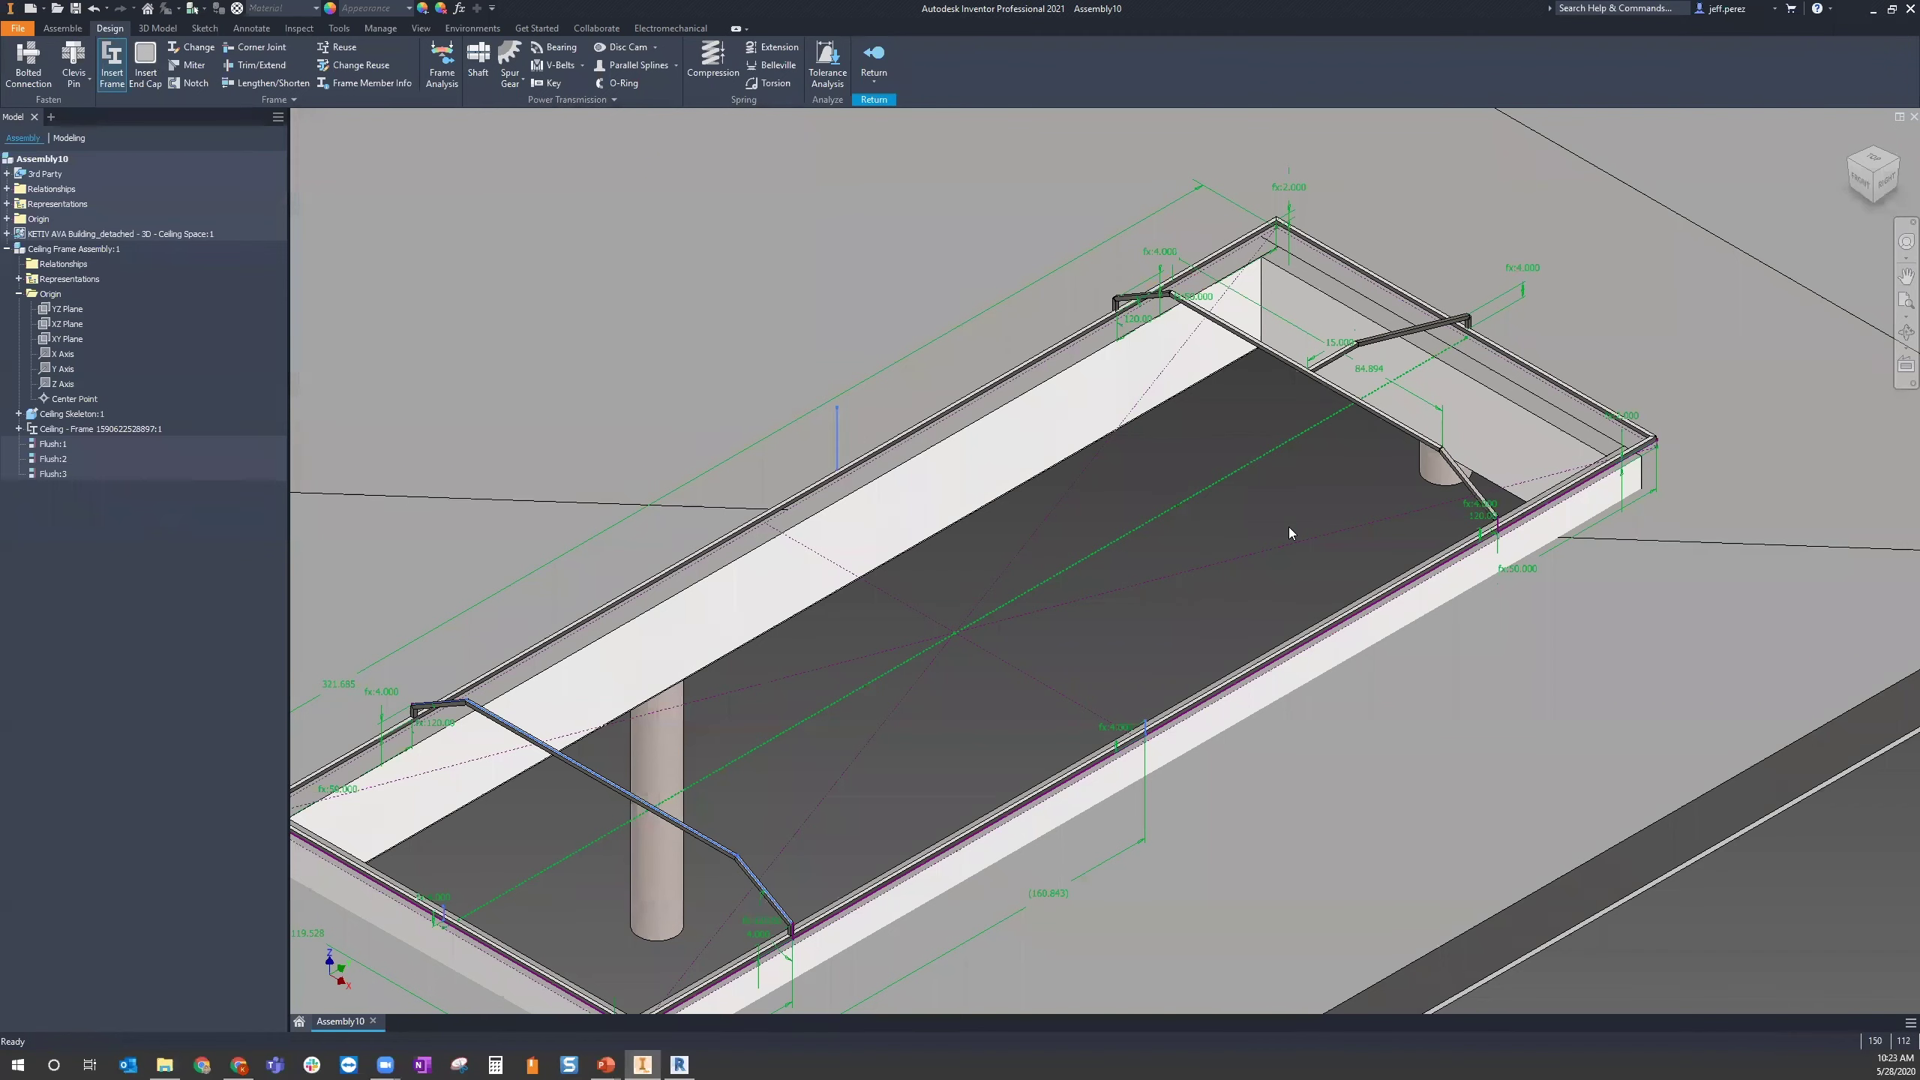
{"action": "scroll", "coordinate": [1288, 527], "scroll_direction": "down", "scroll_amount": 3}
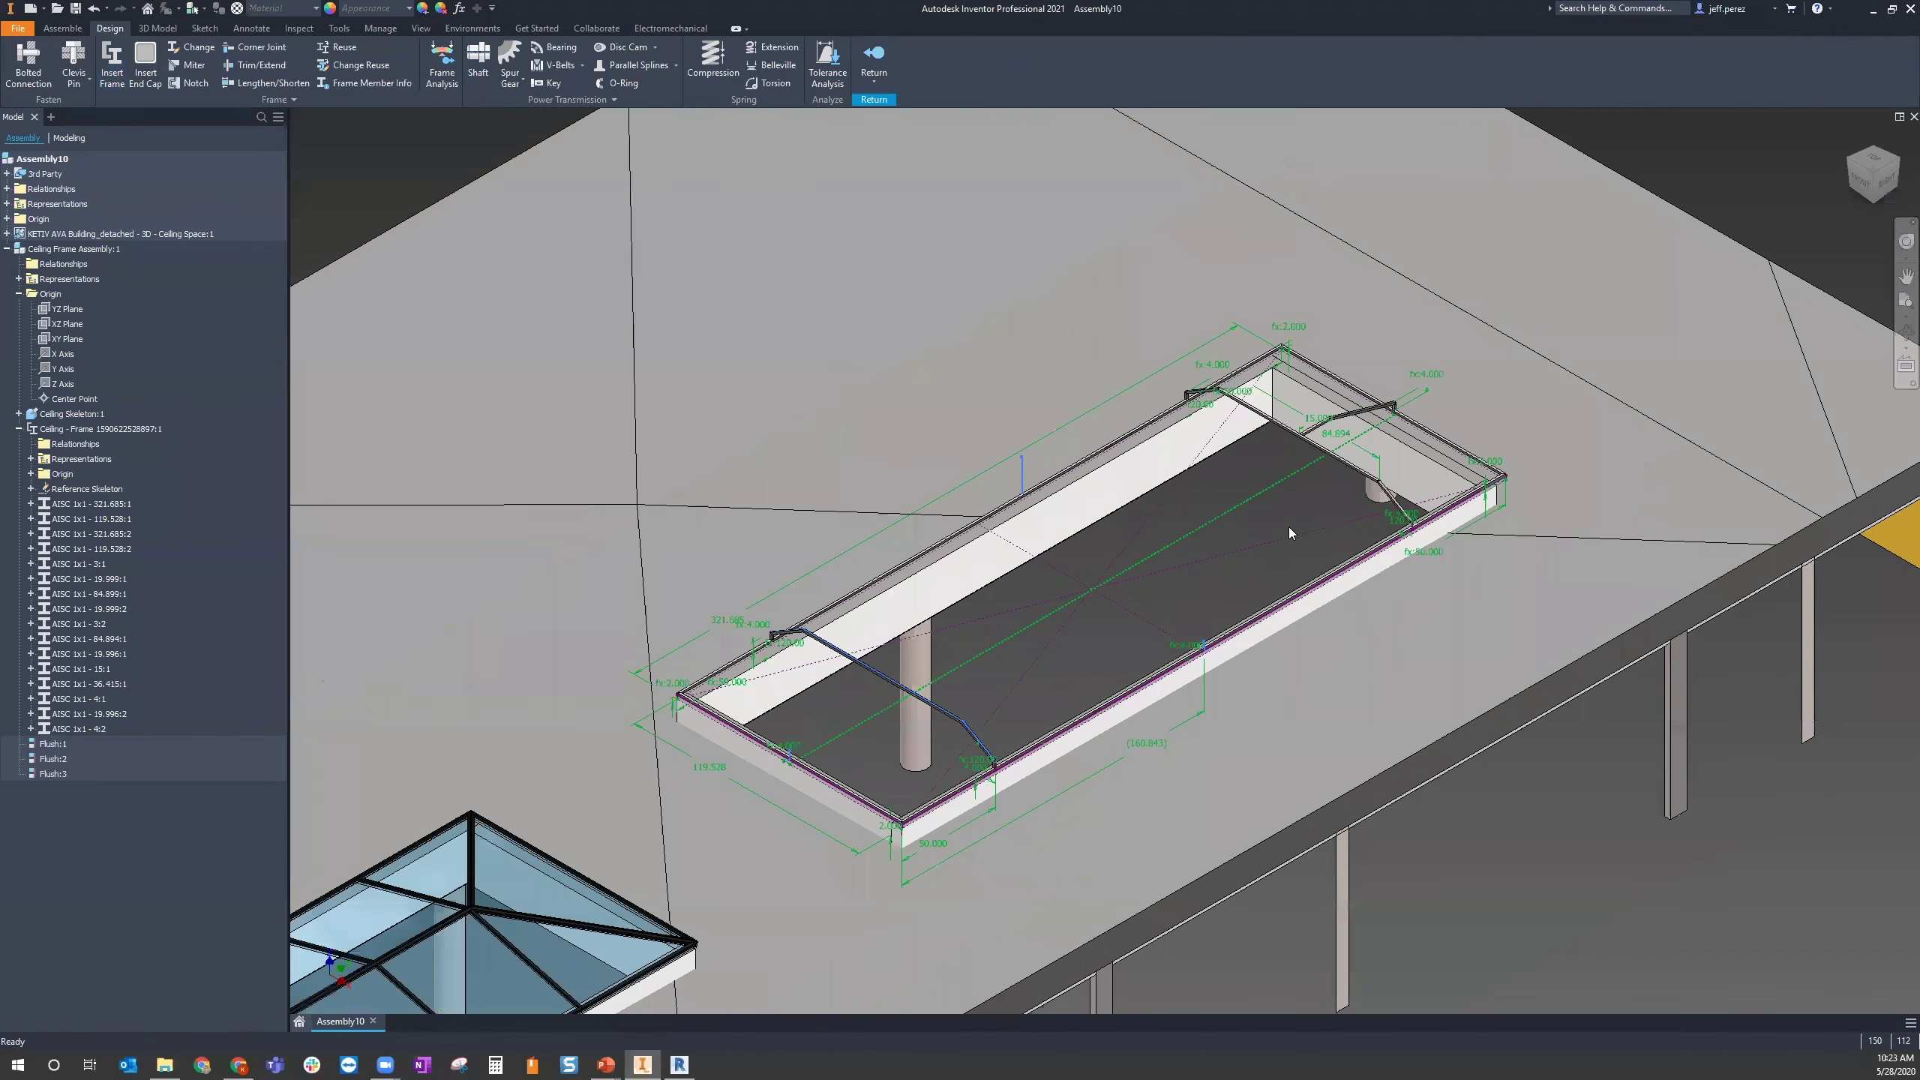
Save the top-level assembly as Ceiling Assembly.iam in the AVA folder
{"action": "scroll", "coordinate": [1290, 512], "scroll_direction": "down", "scroll_amount": 5}
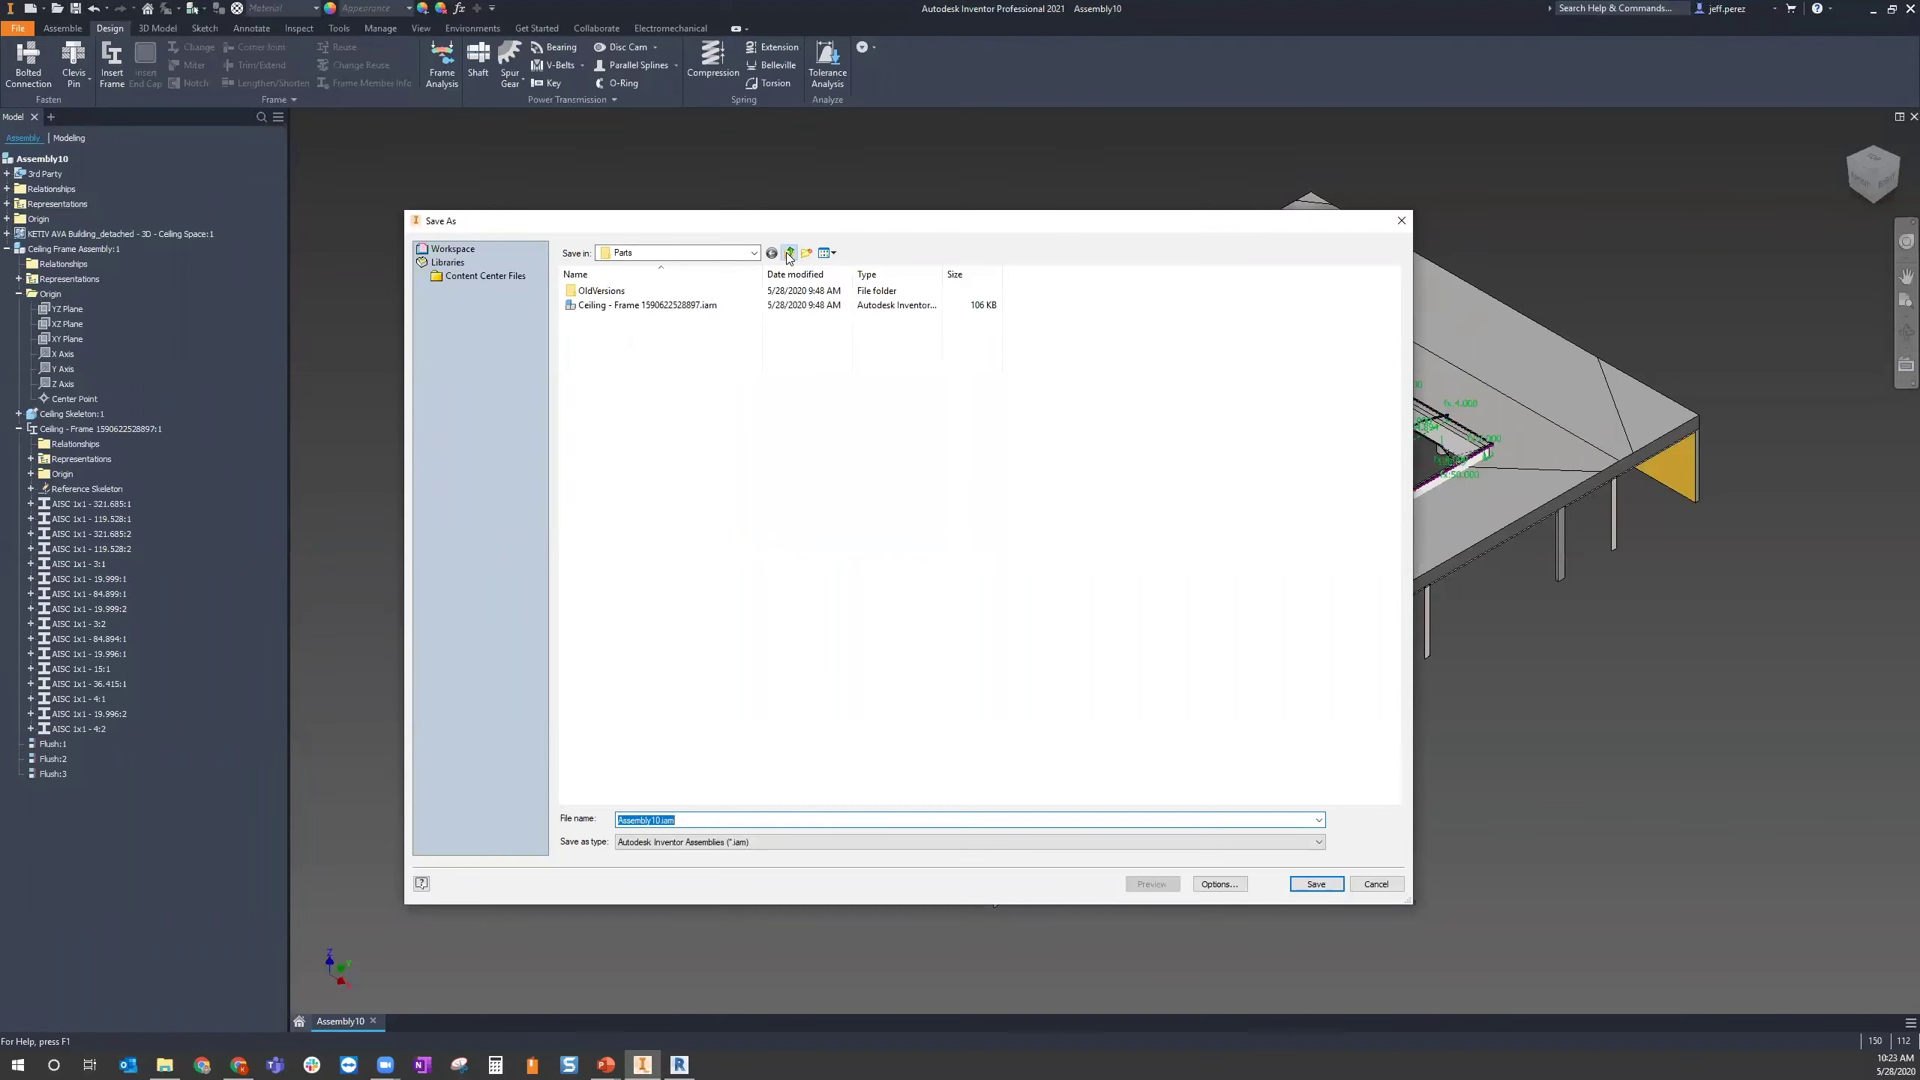
{"action": "left_click", "coordinate": [788, 253]}
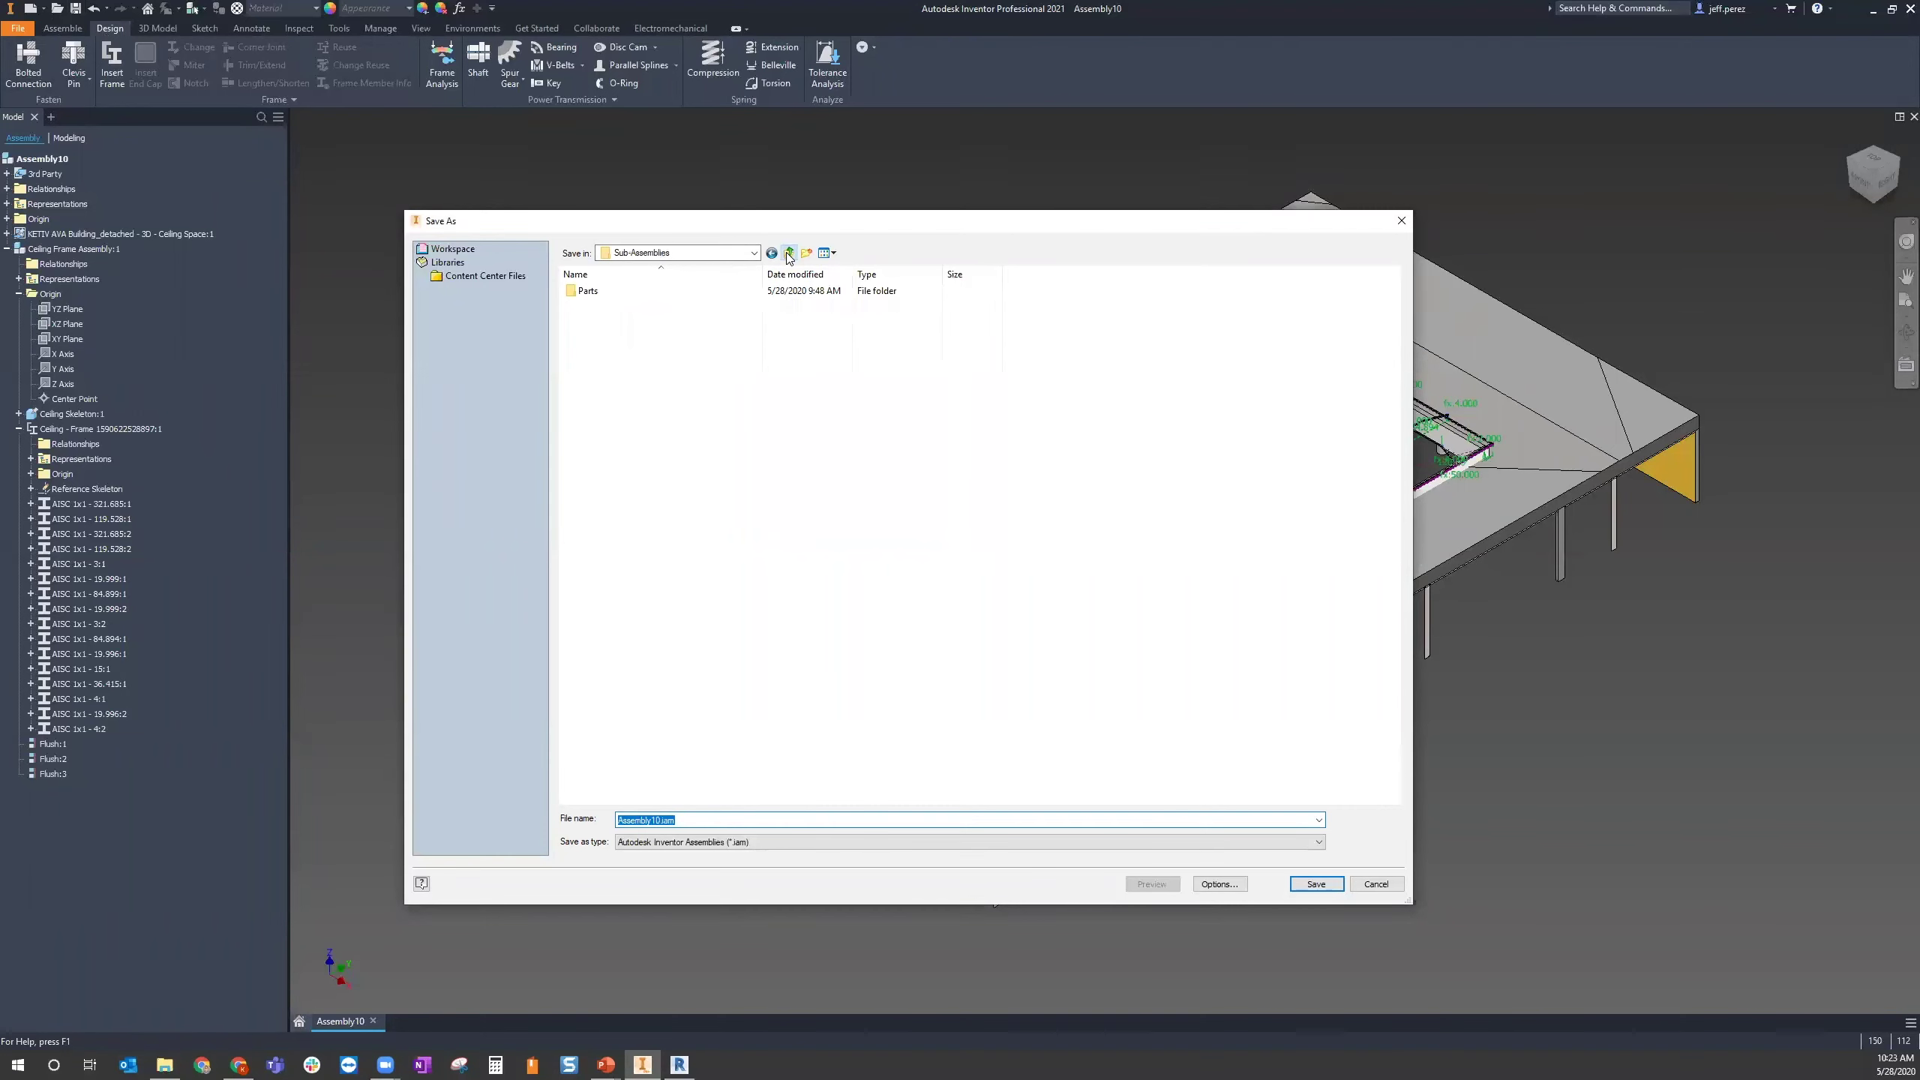
{"action": "left_click", "coordinate": [786, 255]}
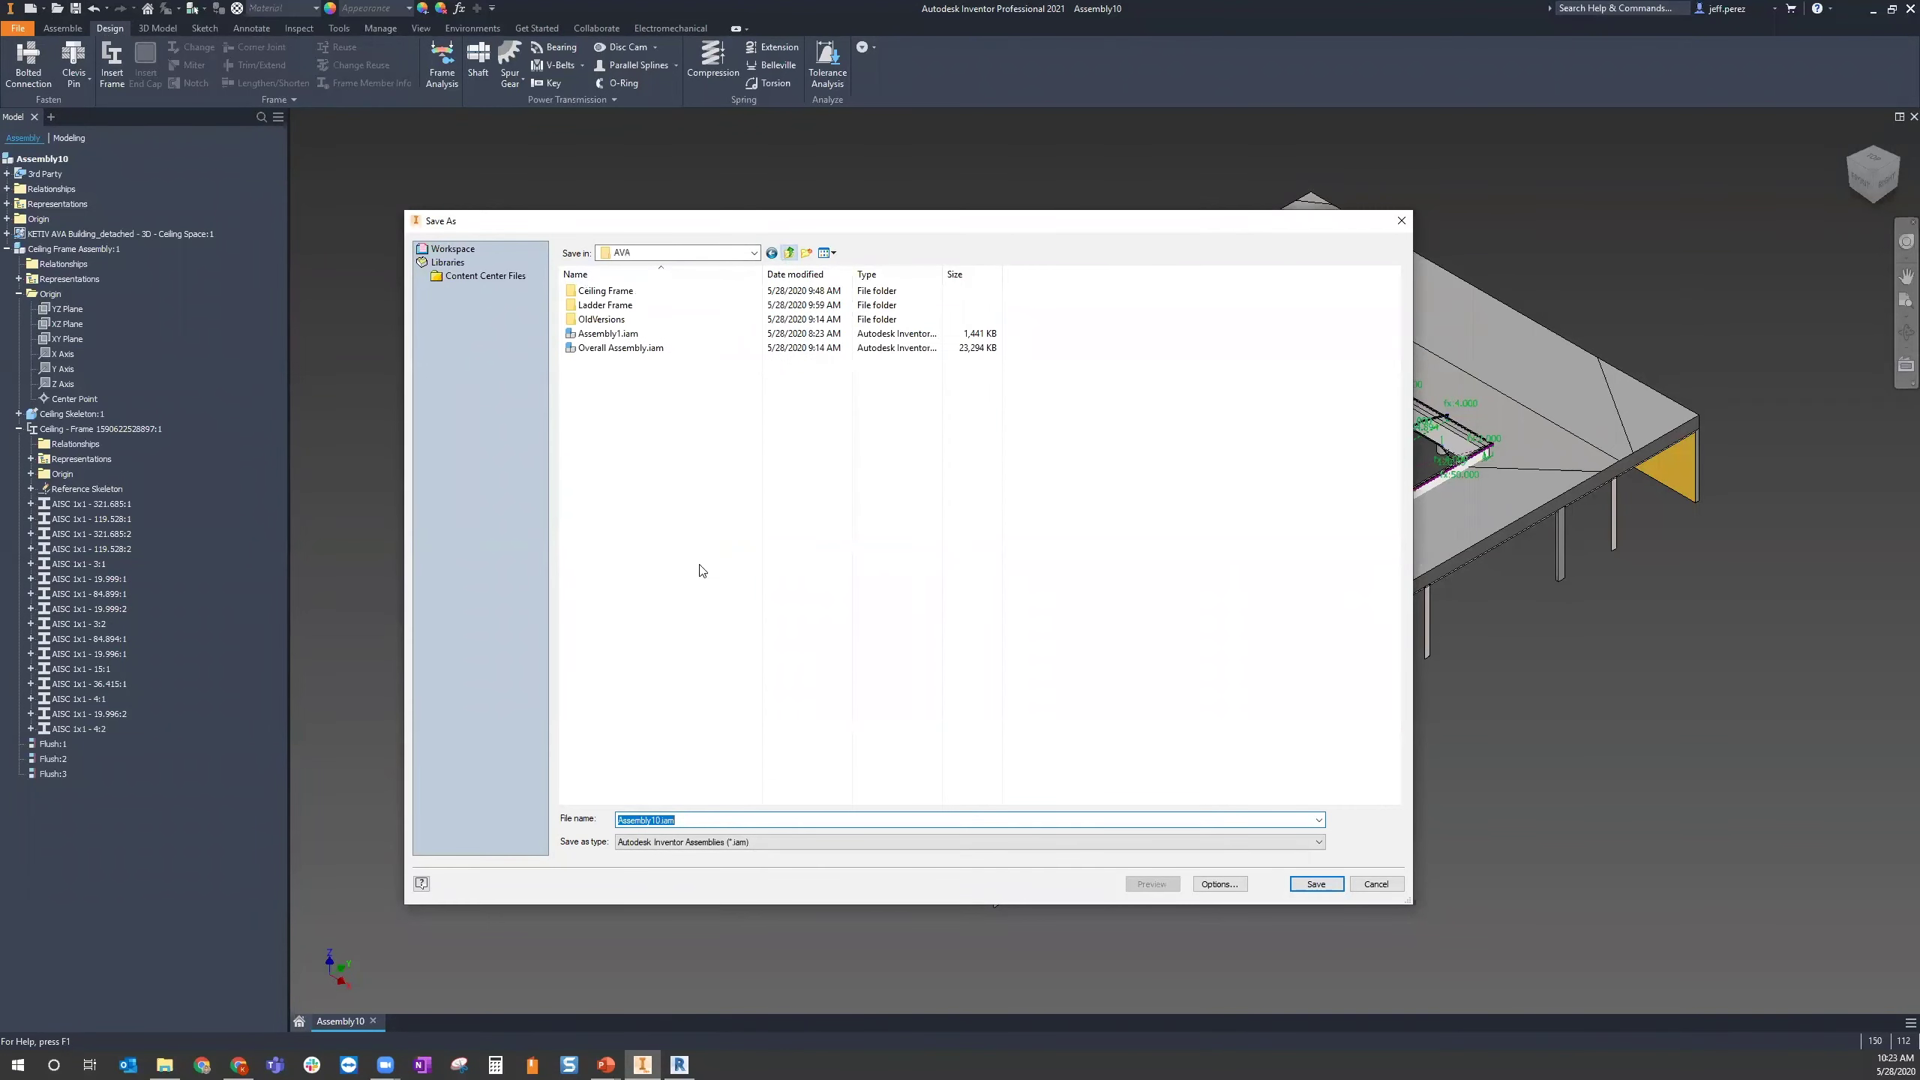
{"action": "left_click", "coordinate": [655, 821]}
{"action": "double_click", "coordinate": [634, 821]}
{"action": "type", "text": "Ceiling"}
{"action": "key", "text": "Return"}
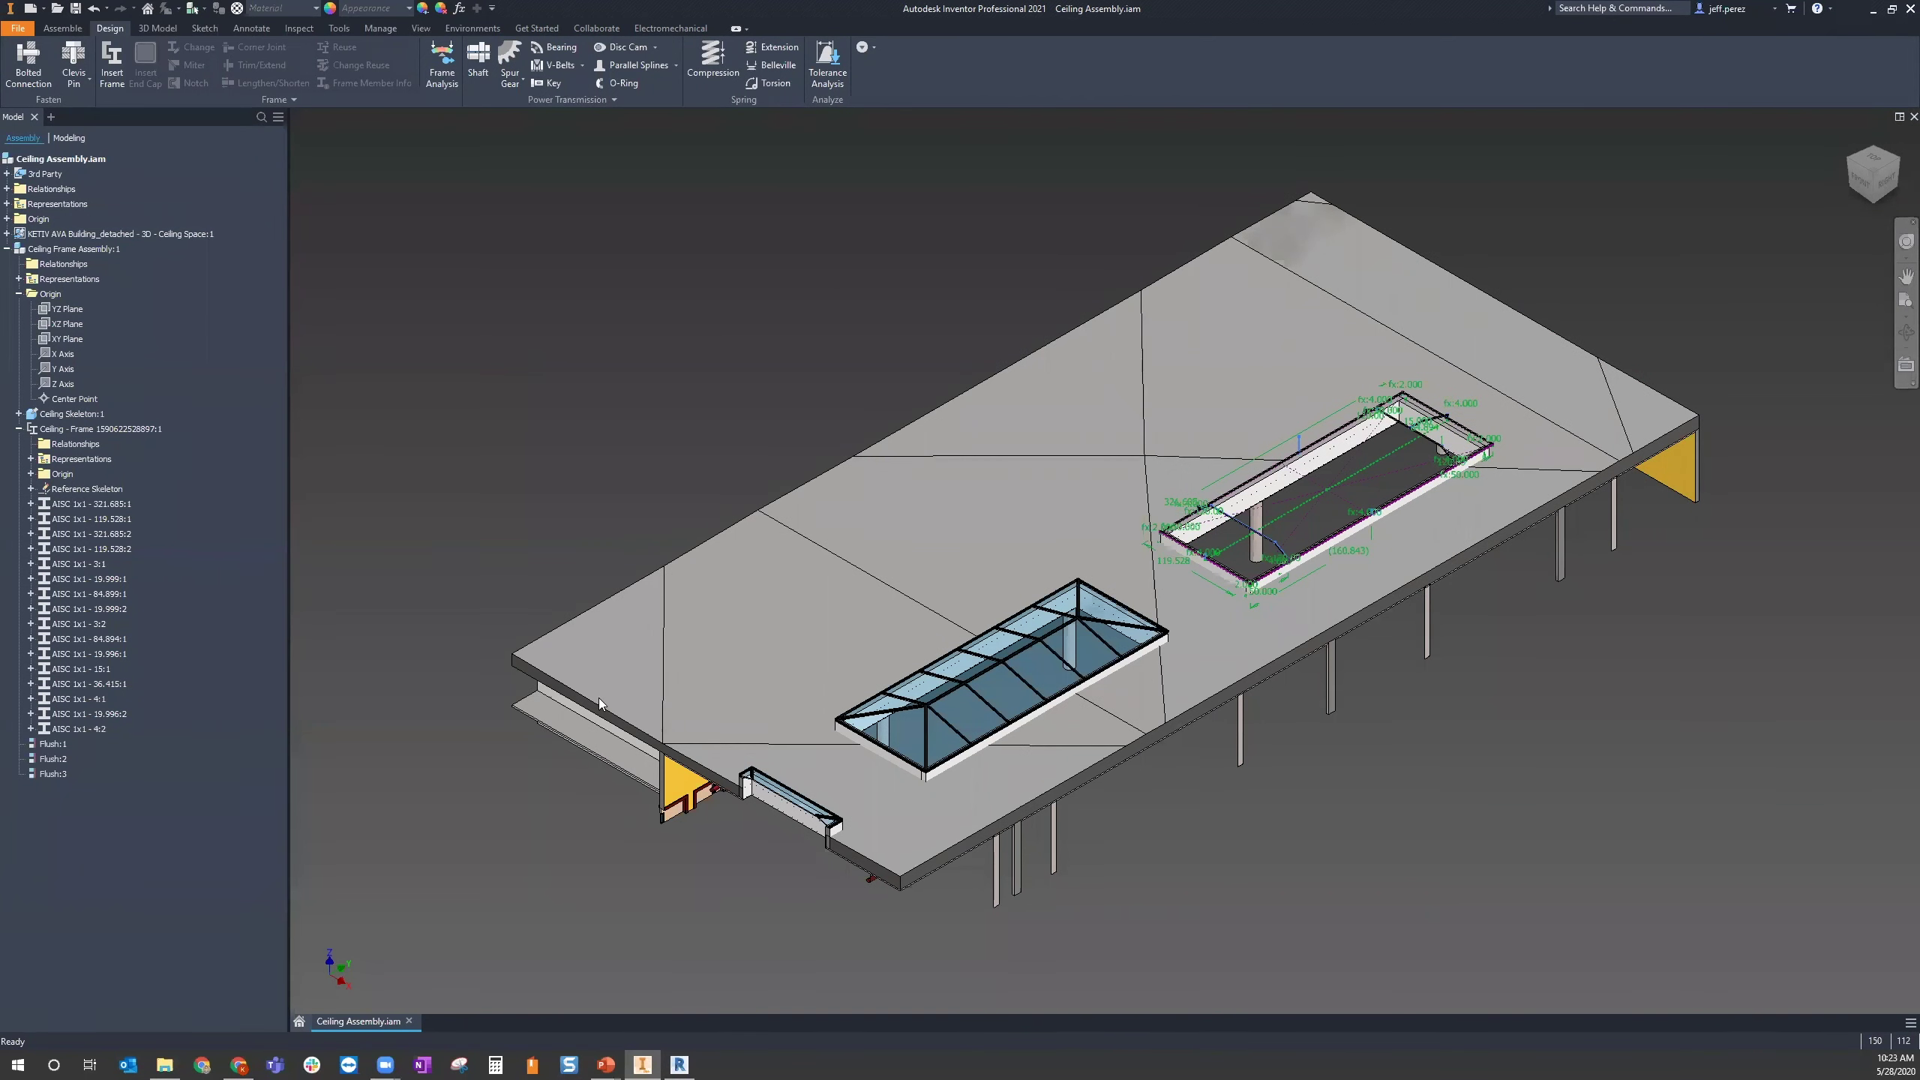
Switch to Revit and move the far long wall and far short end wall of the open skylight's curb outward from the opening
{"action": "left_click", "coordinate": [679, 1064]}
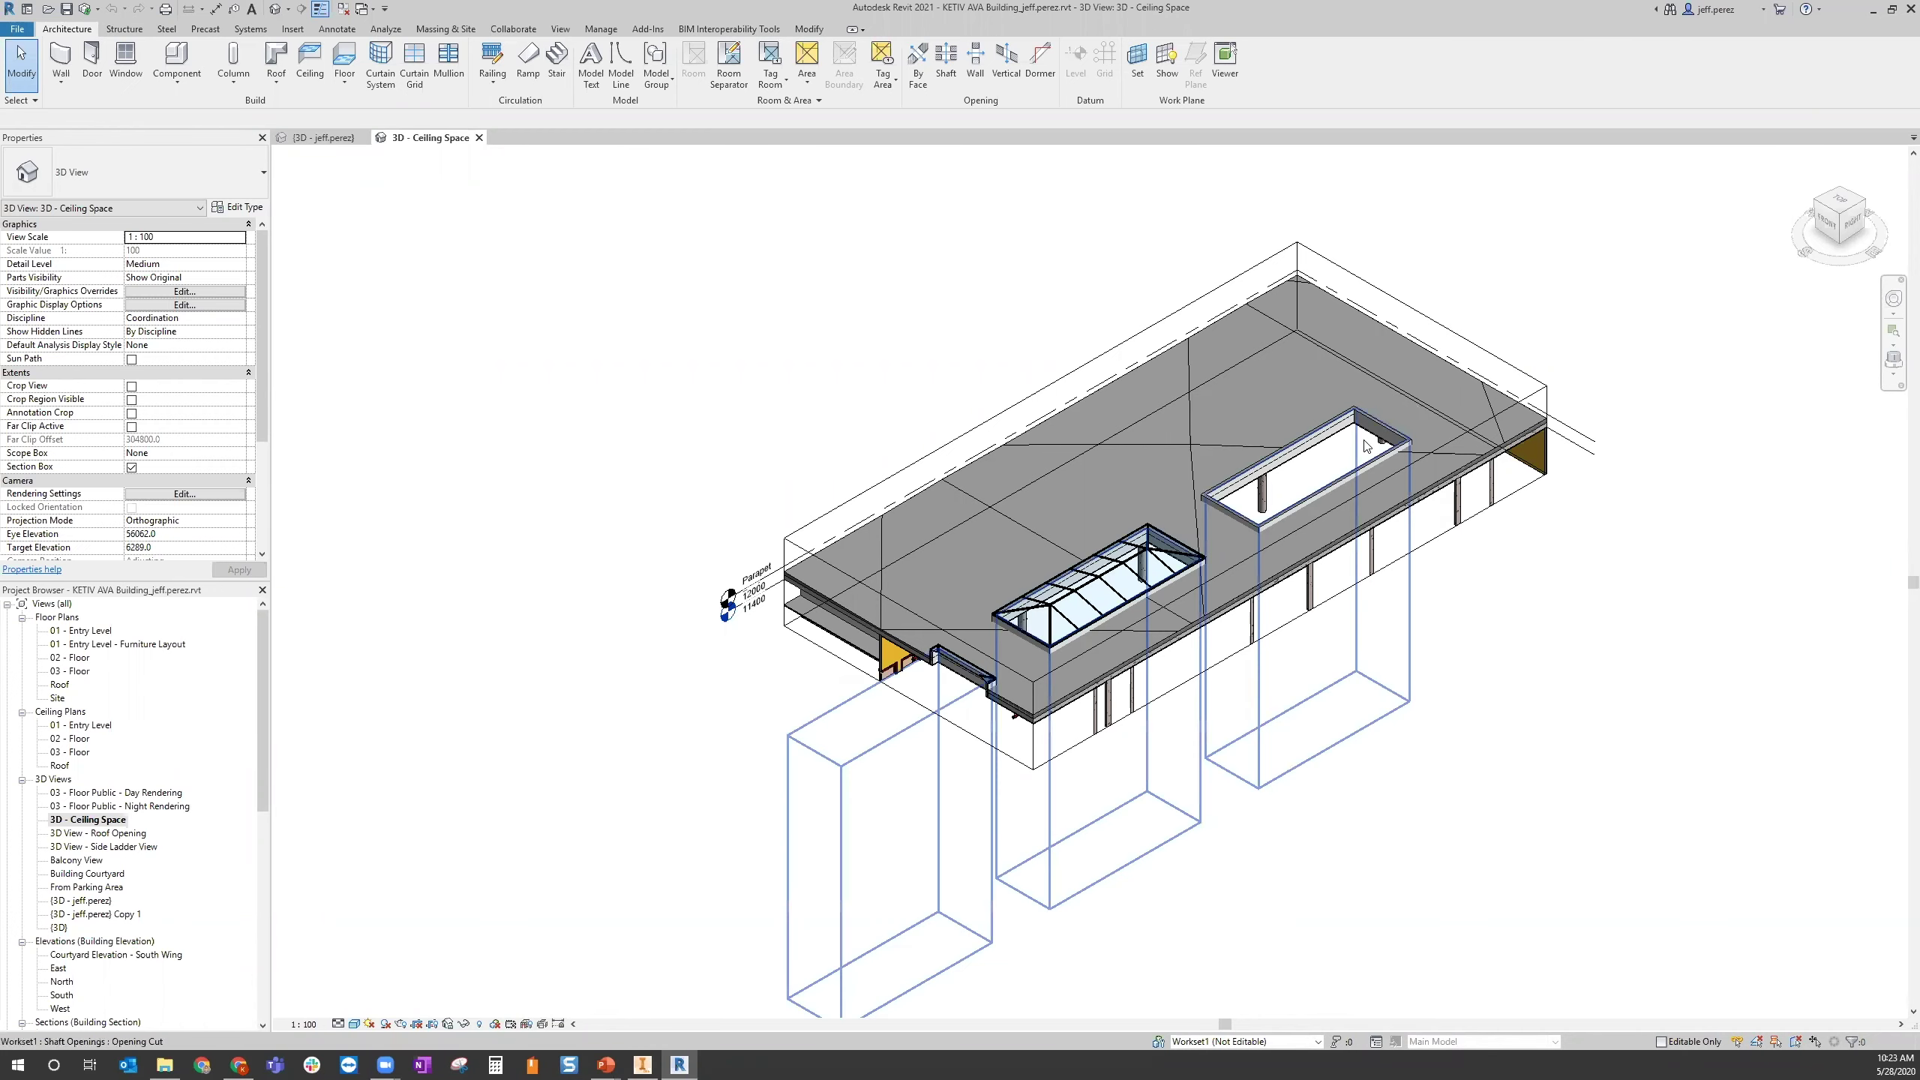
{"action": "scroll", "coordinate": [1385, 436], "scroll_direction": "up", "scroll_amount": 1}
{"action": "scroll", "coordinate": [1385, 437], "scroll_direction": "up", "scroll_amount": 3}
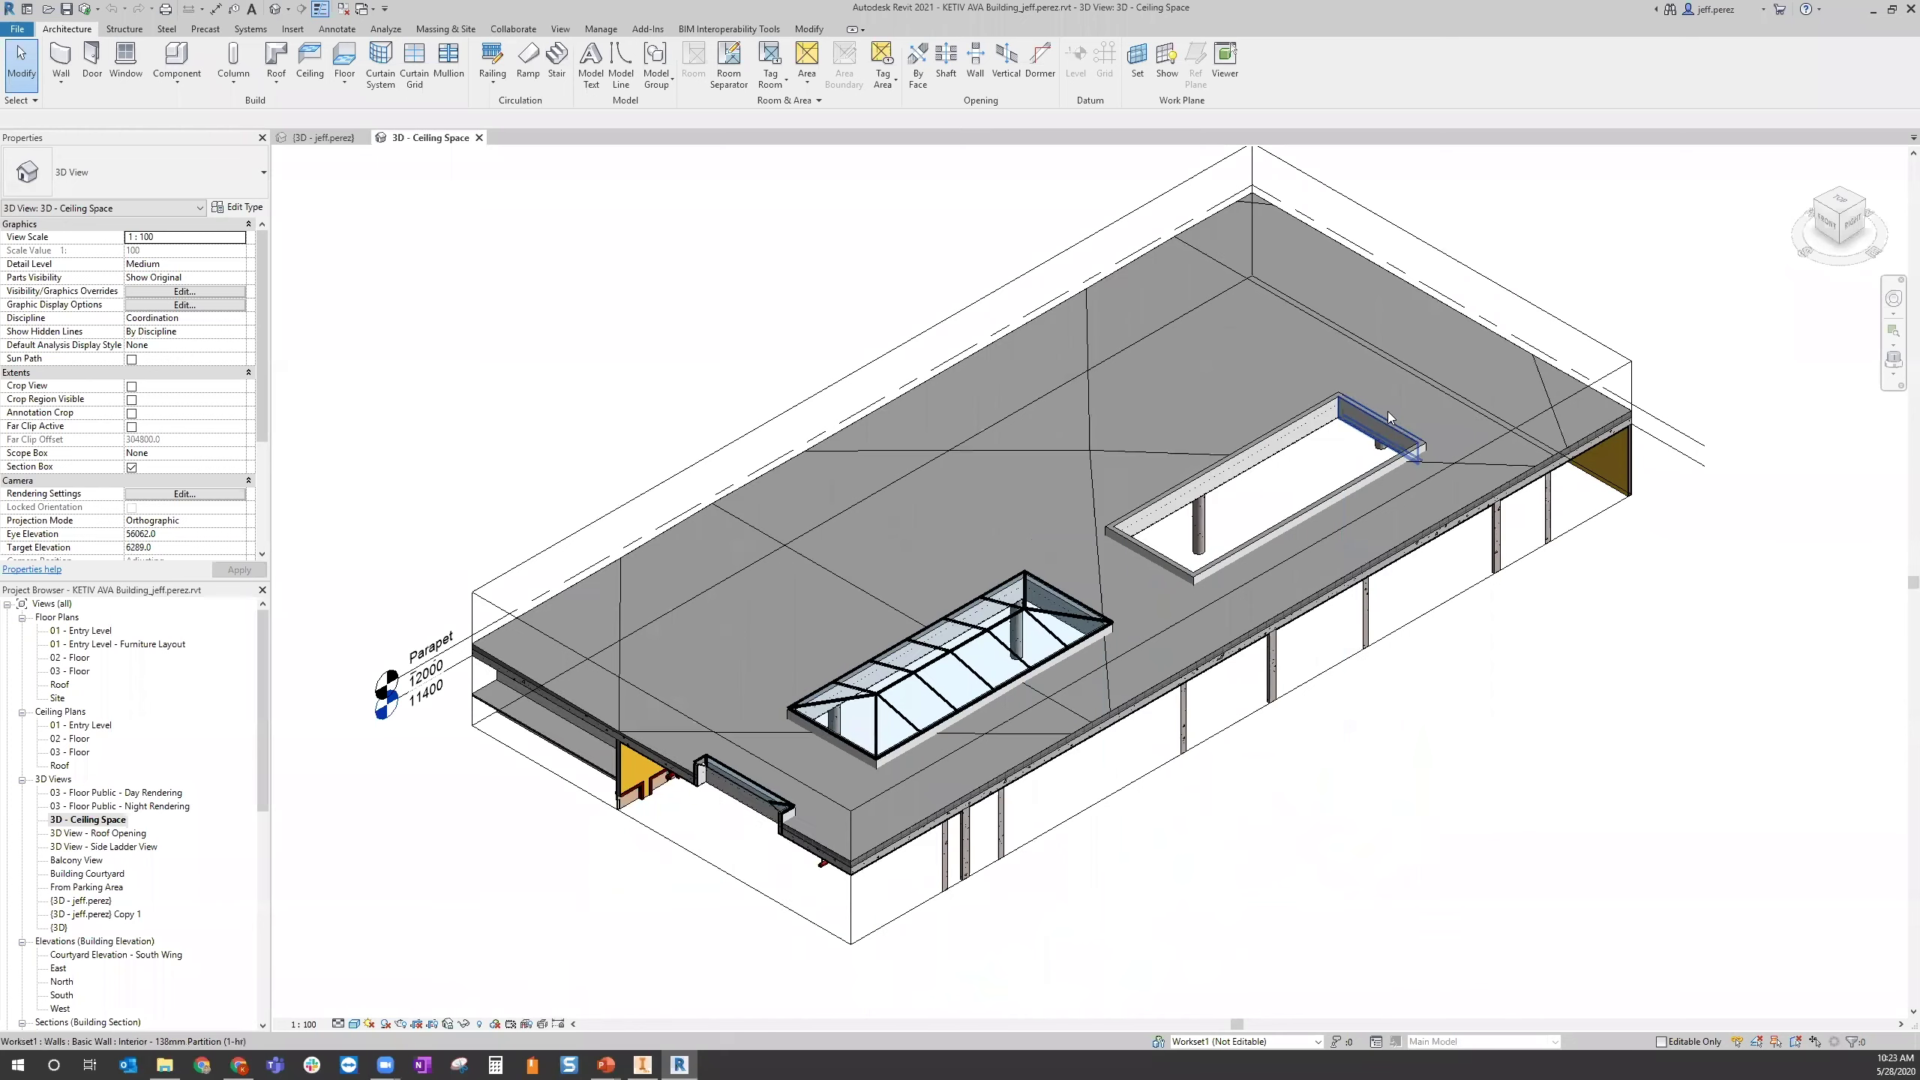
{"action": "left_click", "coordinate": [1209, 446]}
{"action": "scroll", "coordinate": [1209, 447], "scroll_direction": "up", "scroll_amount": 2}
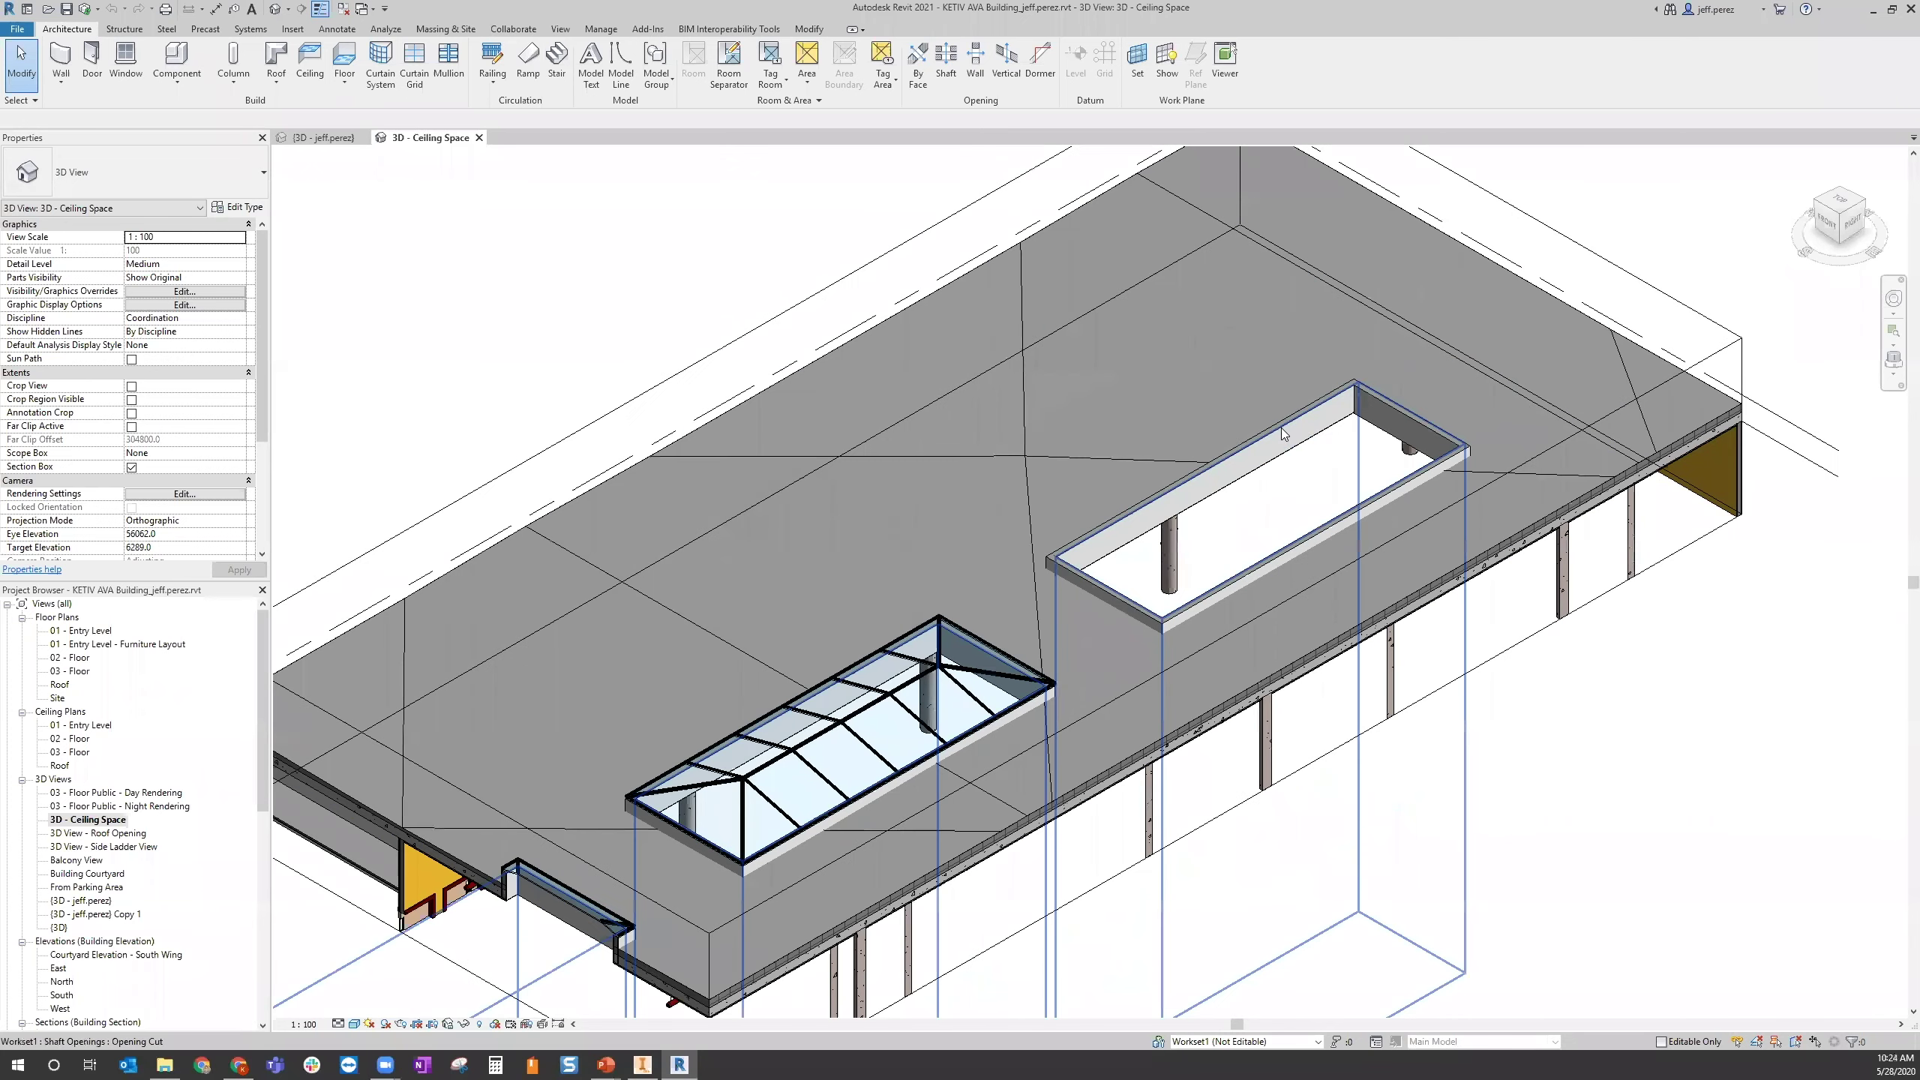
{"action": "left_click", "coordinate": [1331, 390]}
{"action": "left_click_drag", "start_coordinate": [1241, 373], "coordinate": [1375, 338]}
{"action": "left_click", "coordinate": [1383, 400]}
{"action": "key", "text": "Escape"}
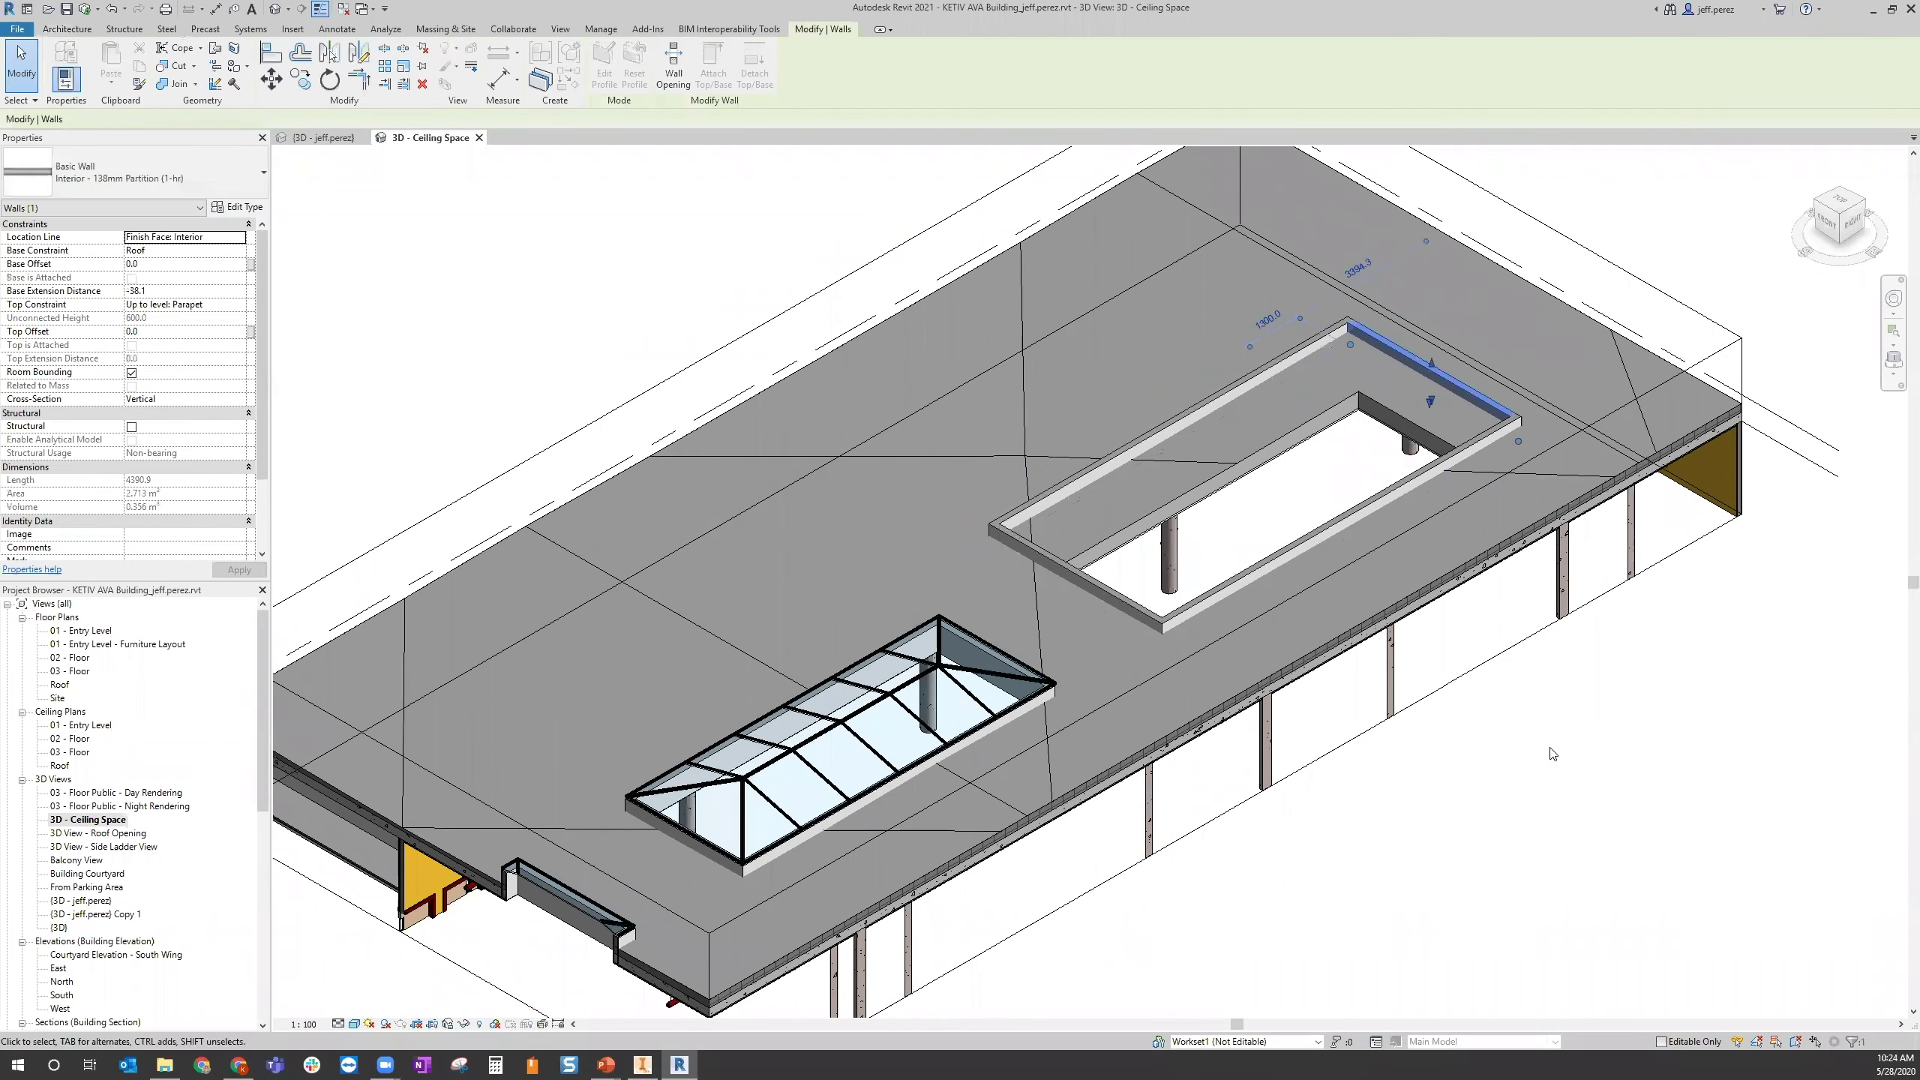
{"action": "left_click", "coordinate": [1550, 752]}
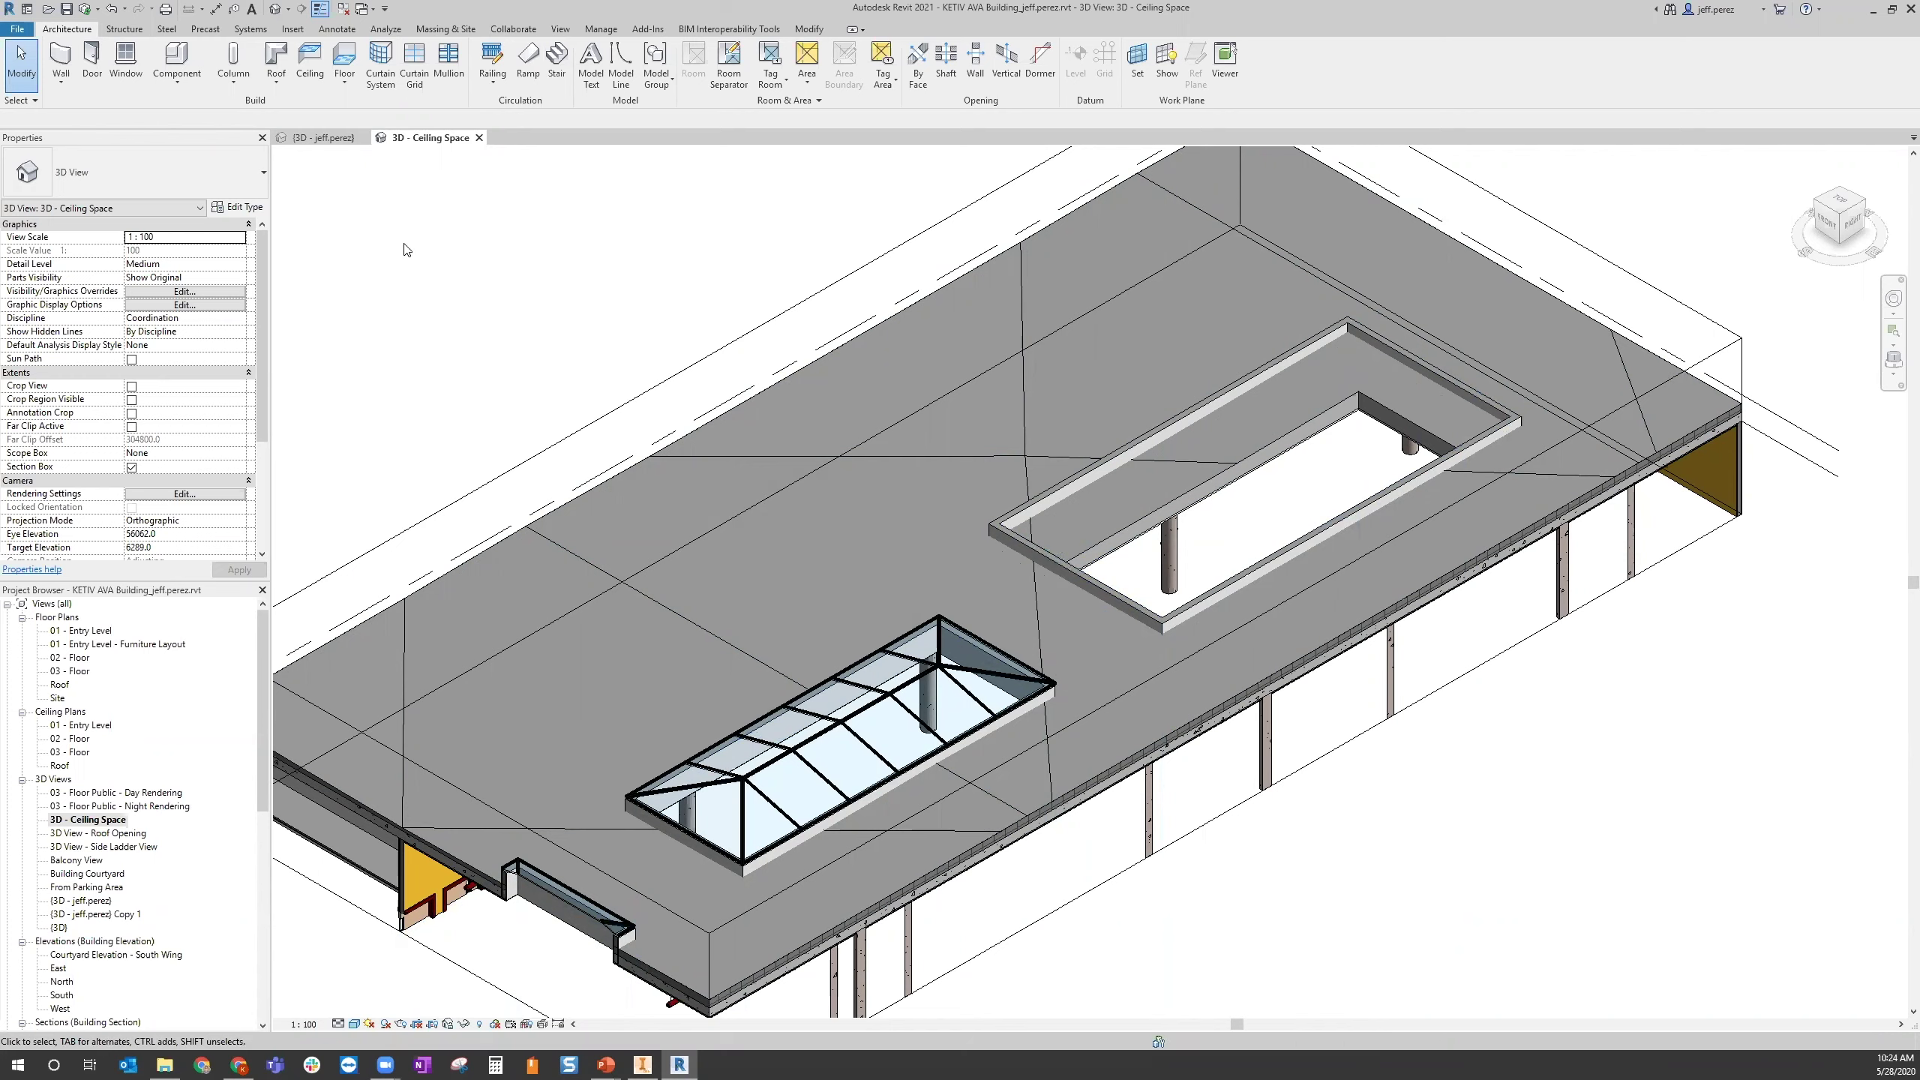
Save the Revit model and synchronize it with the central model, relinquishing borrowed elements
{"action": "left_click", "coordinate": [67, 9]}
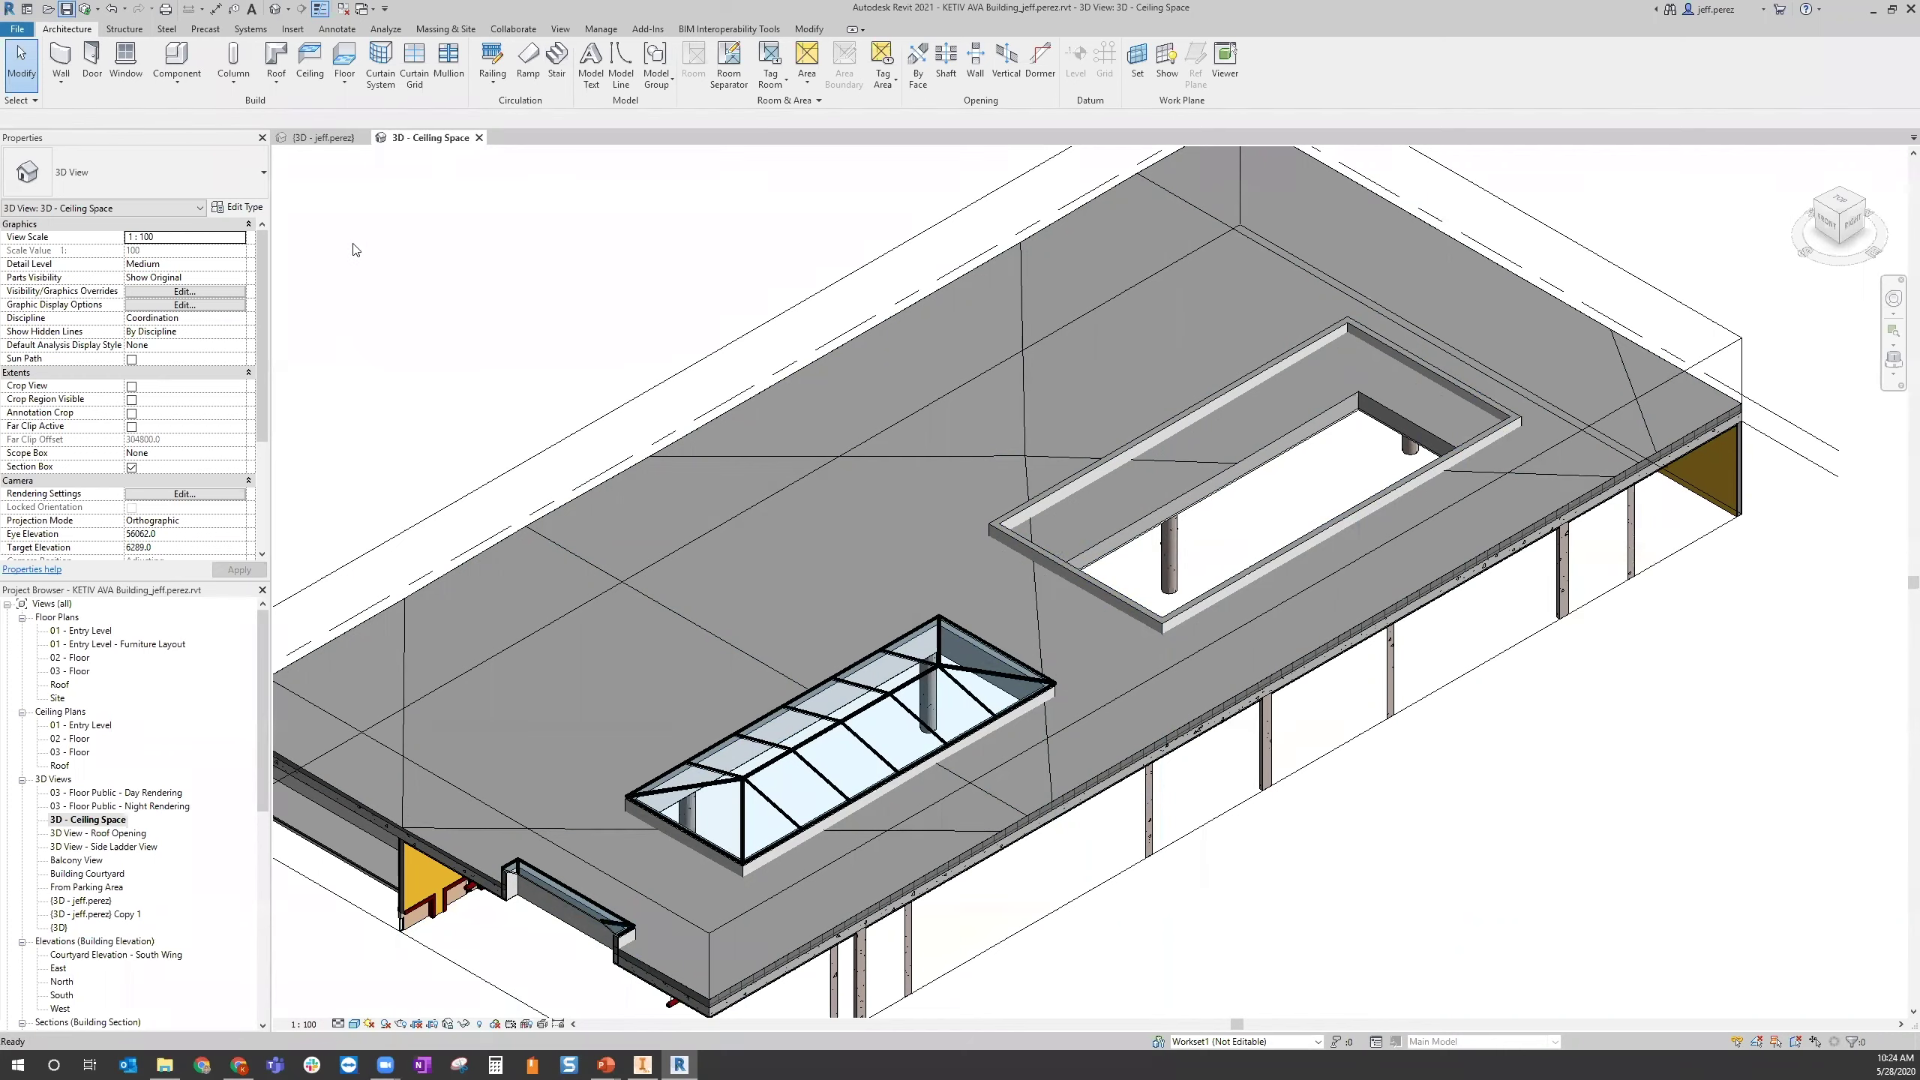
{"action": "left_click", "coordinate": [82, 11]}
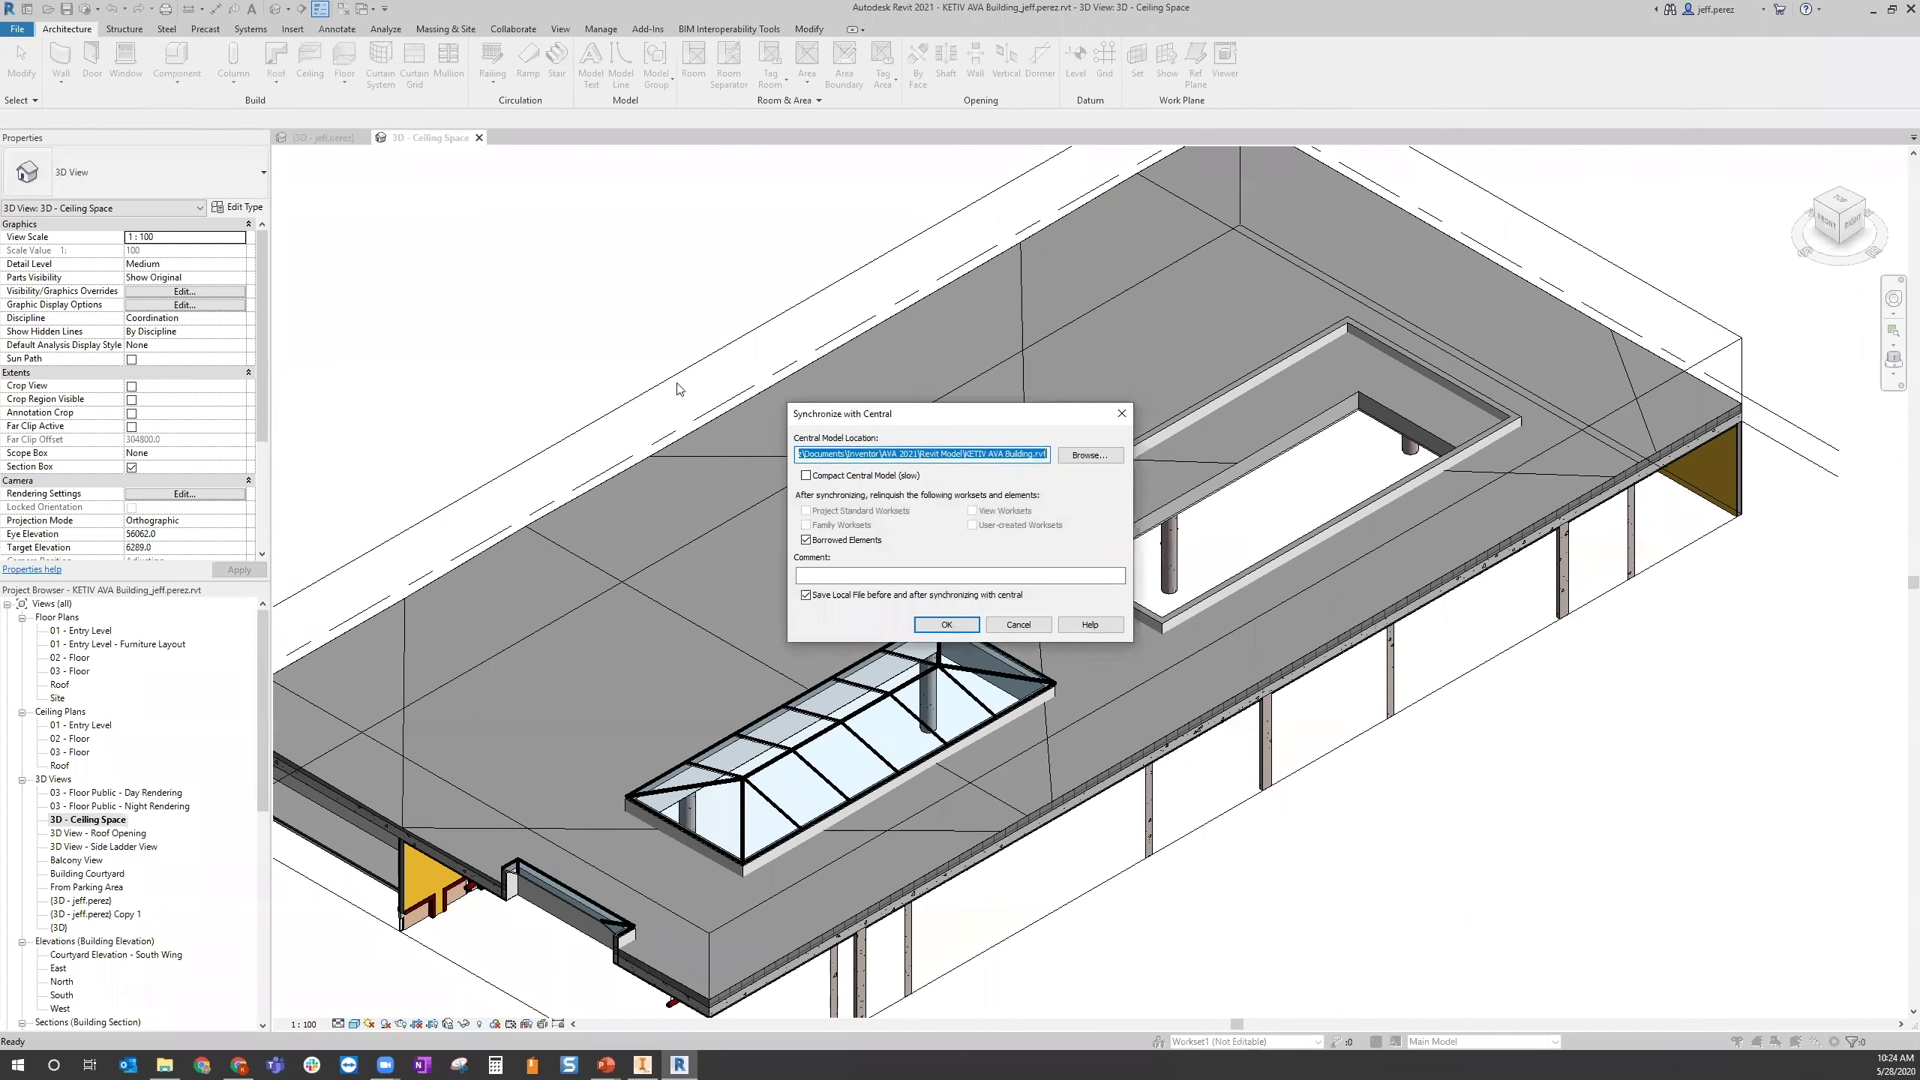
{"action": "left_click", "coordinate": [941, 620]}
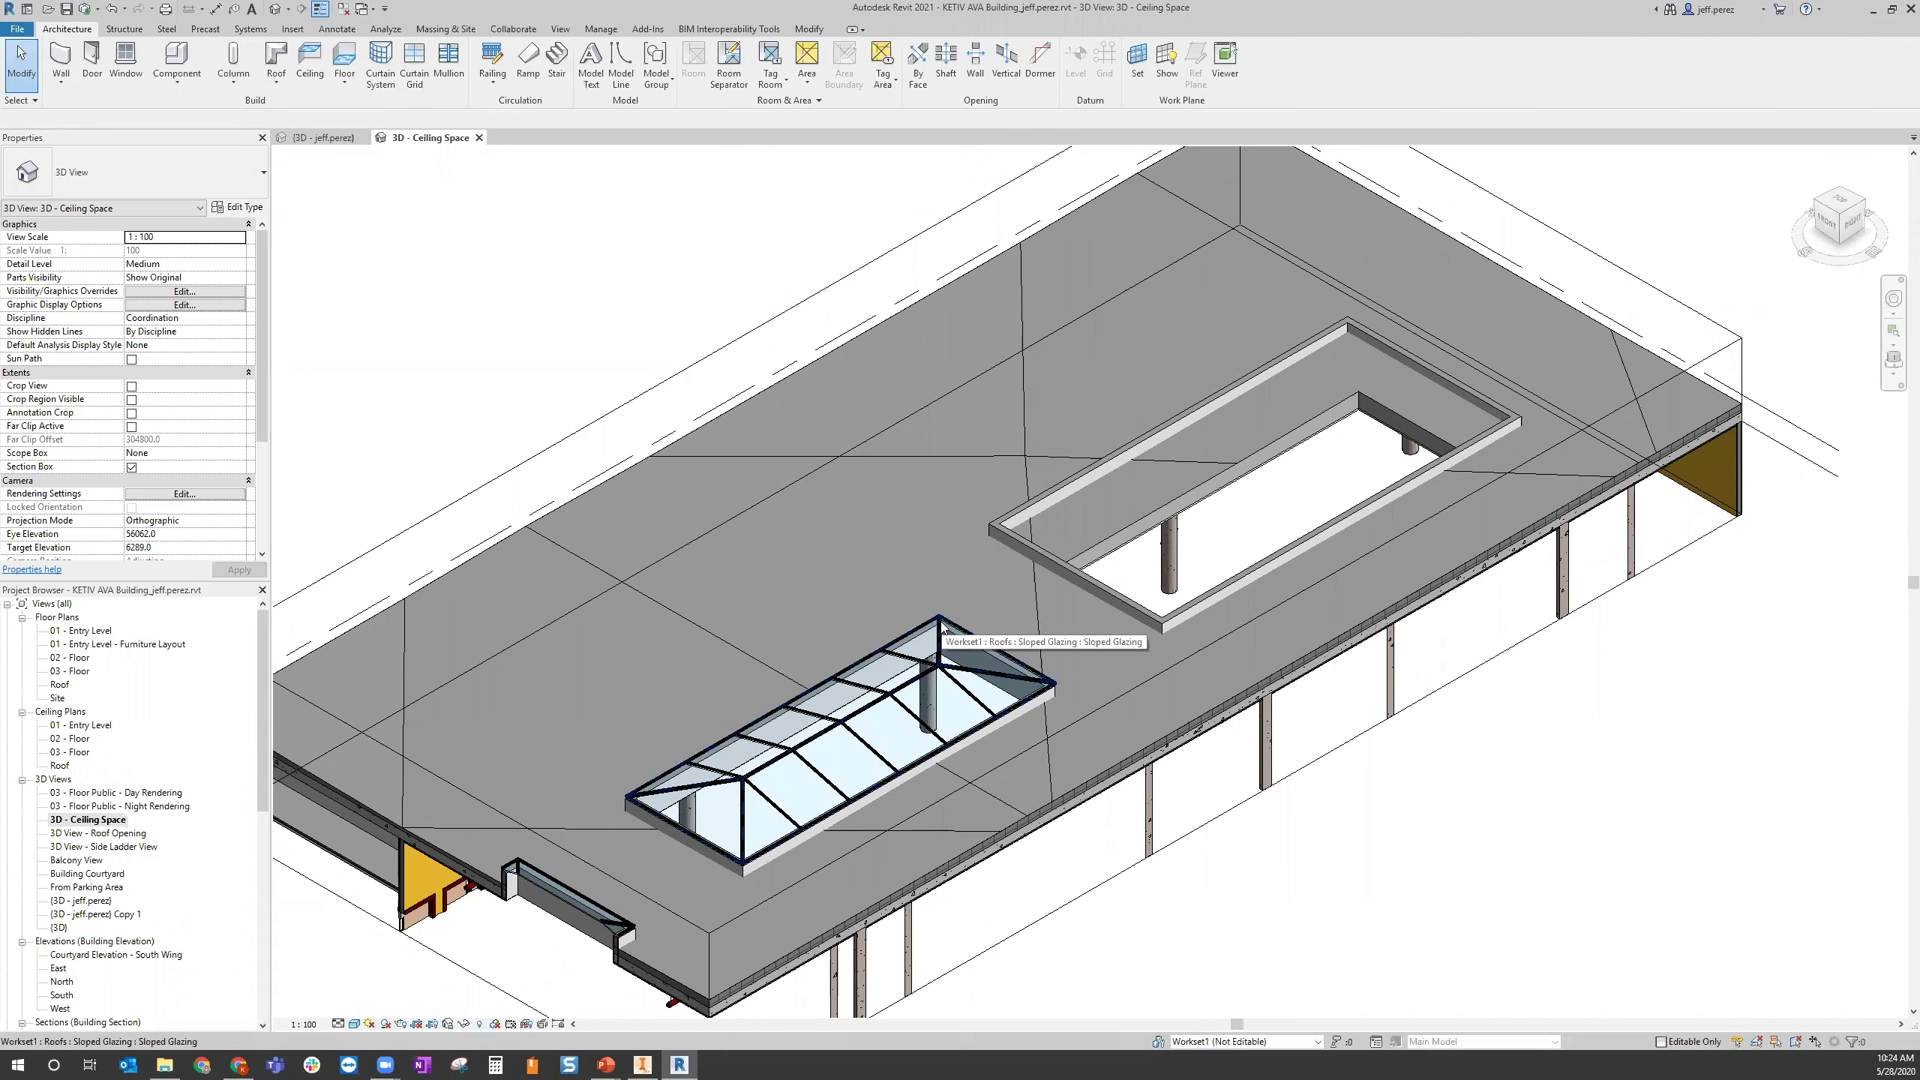
{"action": "scroll", "coordinate": [1262, 653], "scroll_direction": "down", "scroll_amount": 1}
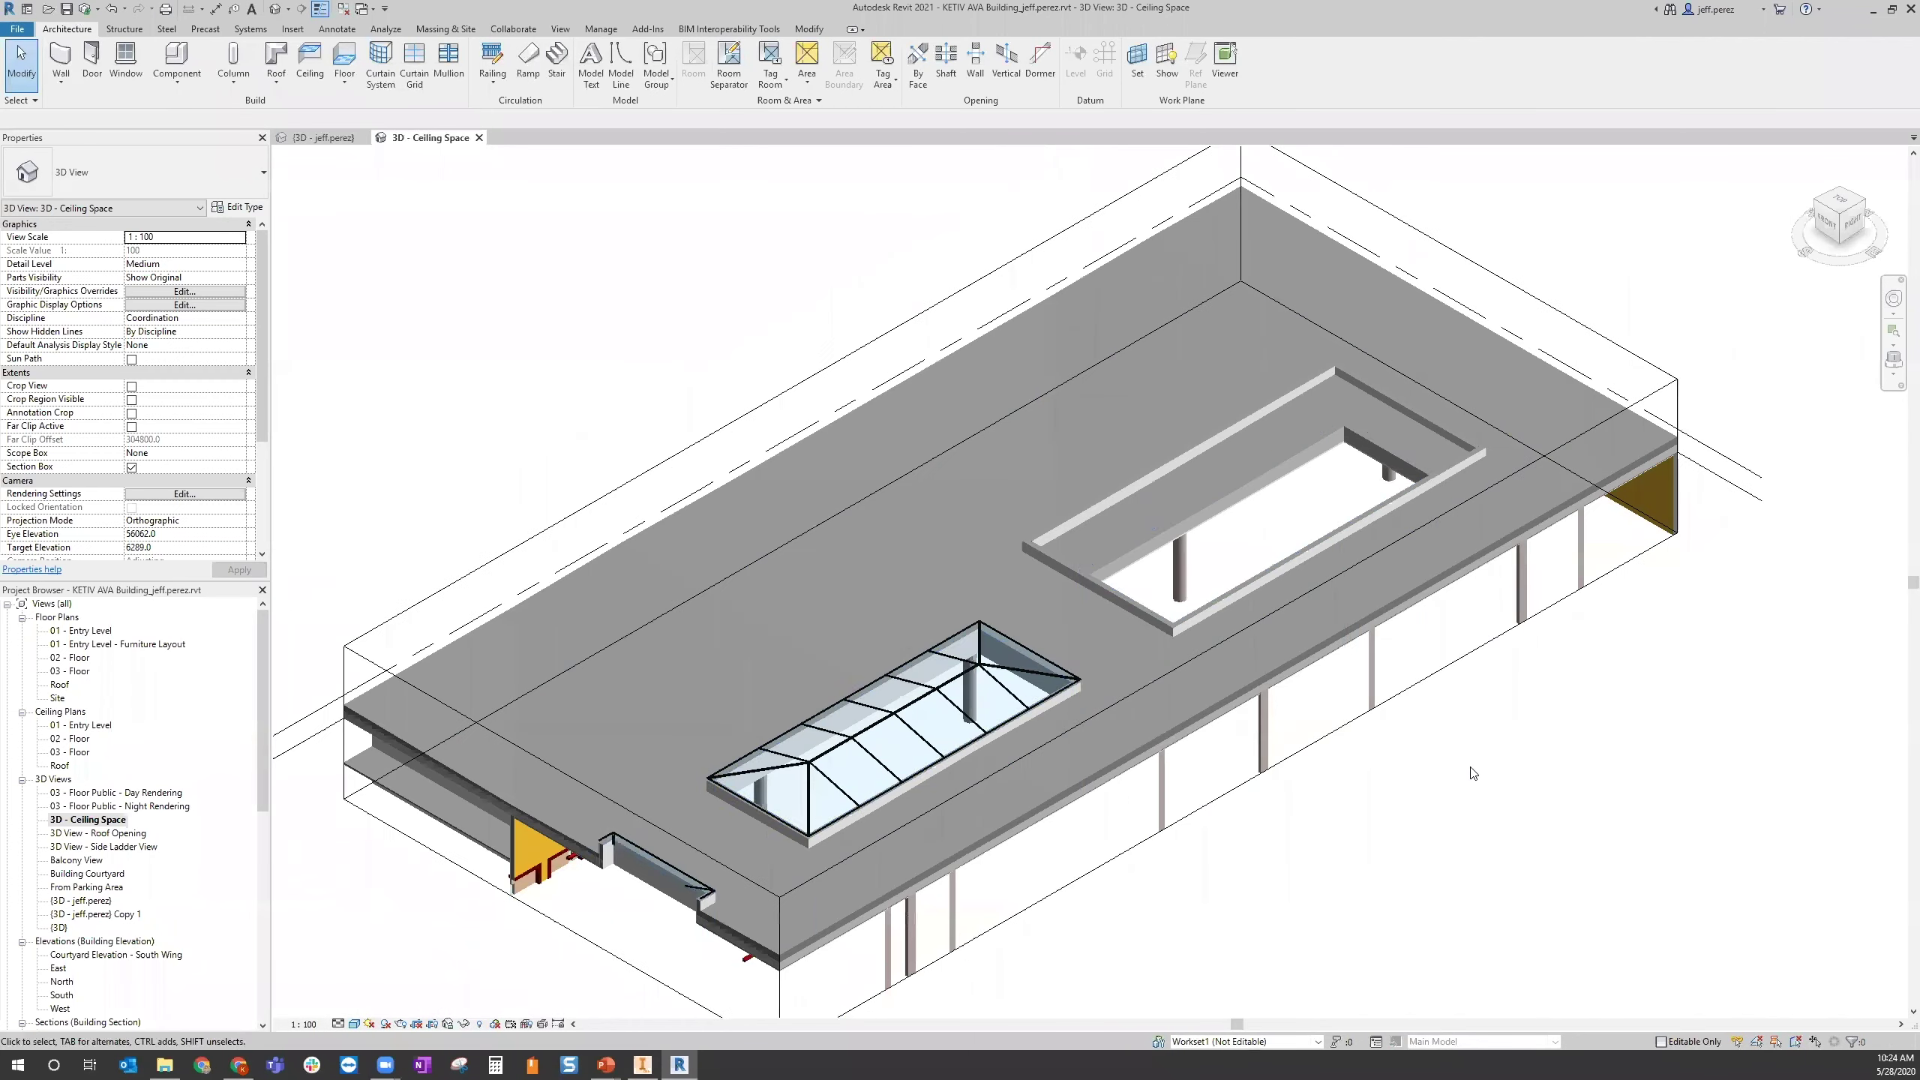
Switch to Inventor and update the linked KETIV AVA Building model in the ceiling assembly with the revised curb walls
{"action": "left_click", "coordinate": [644, 1064]}
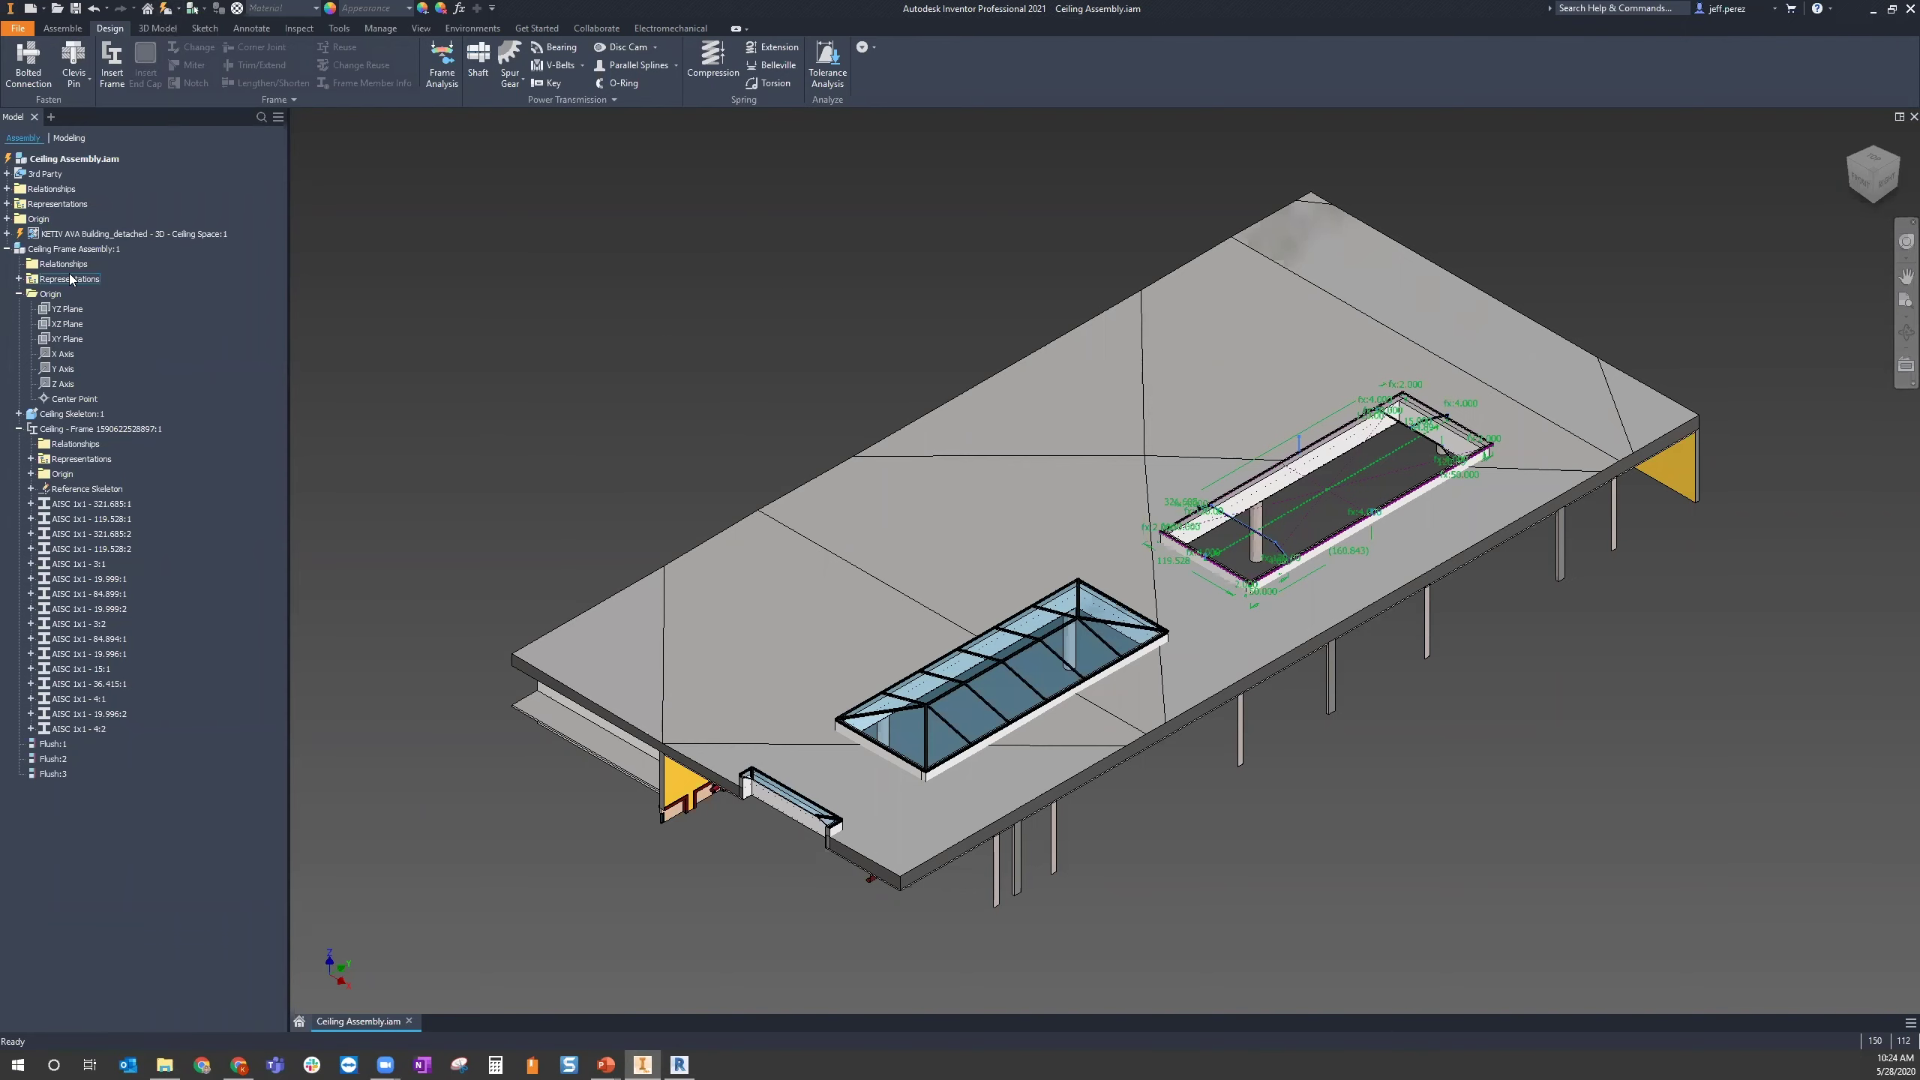
{"action": "left_click", "coordinate": [181, 233]}
{"action": "left_click", "coordinate": [7, 234]}
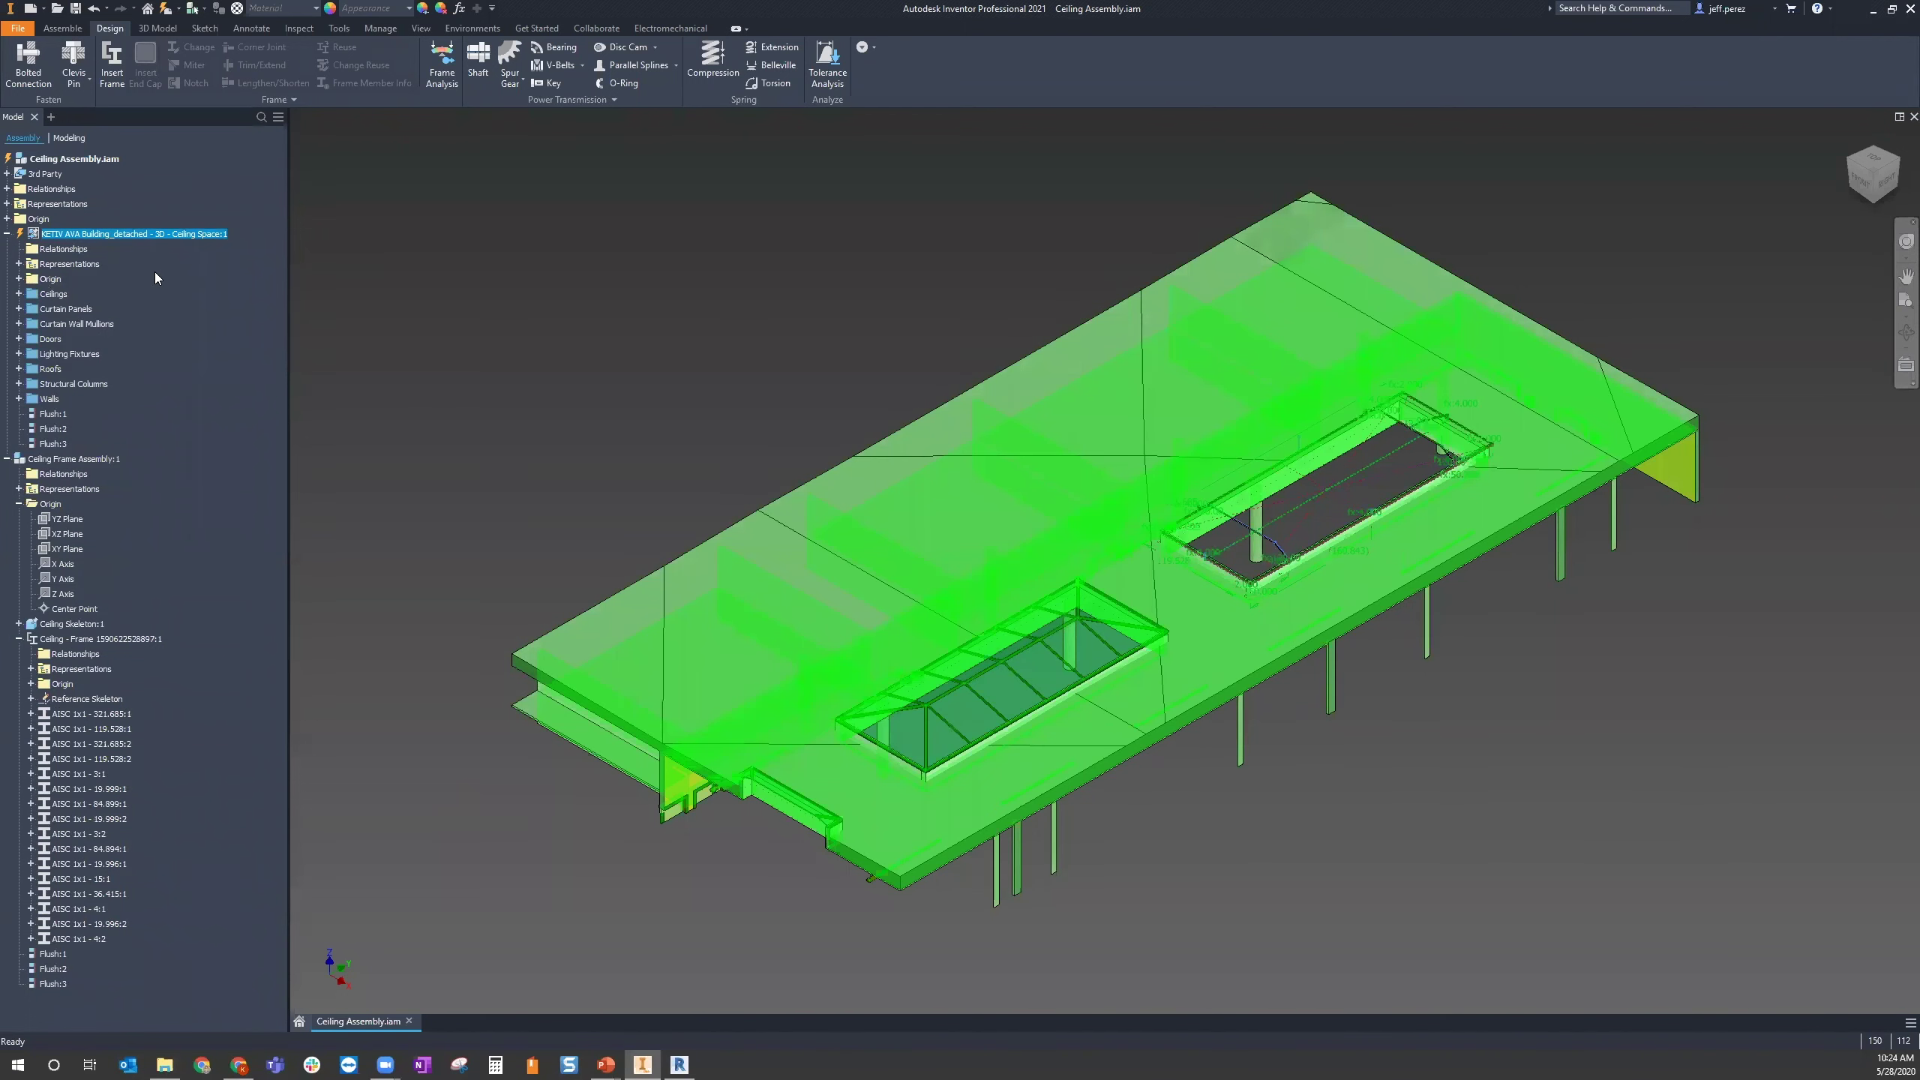
{"action": "left_click", "coordinate": [434, 345]}
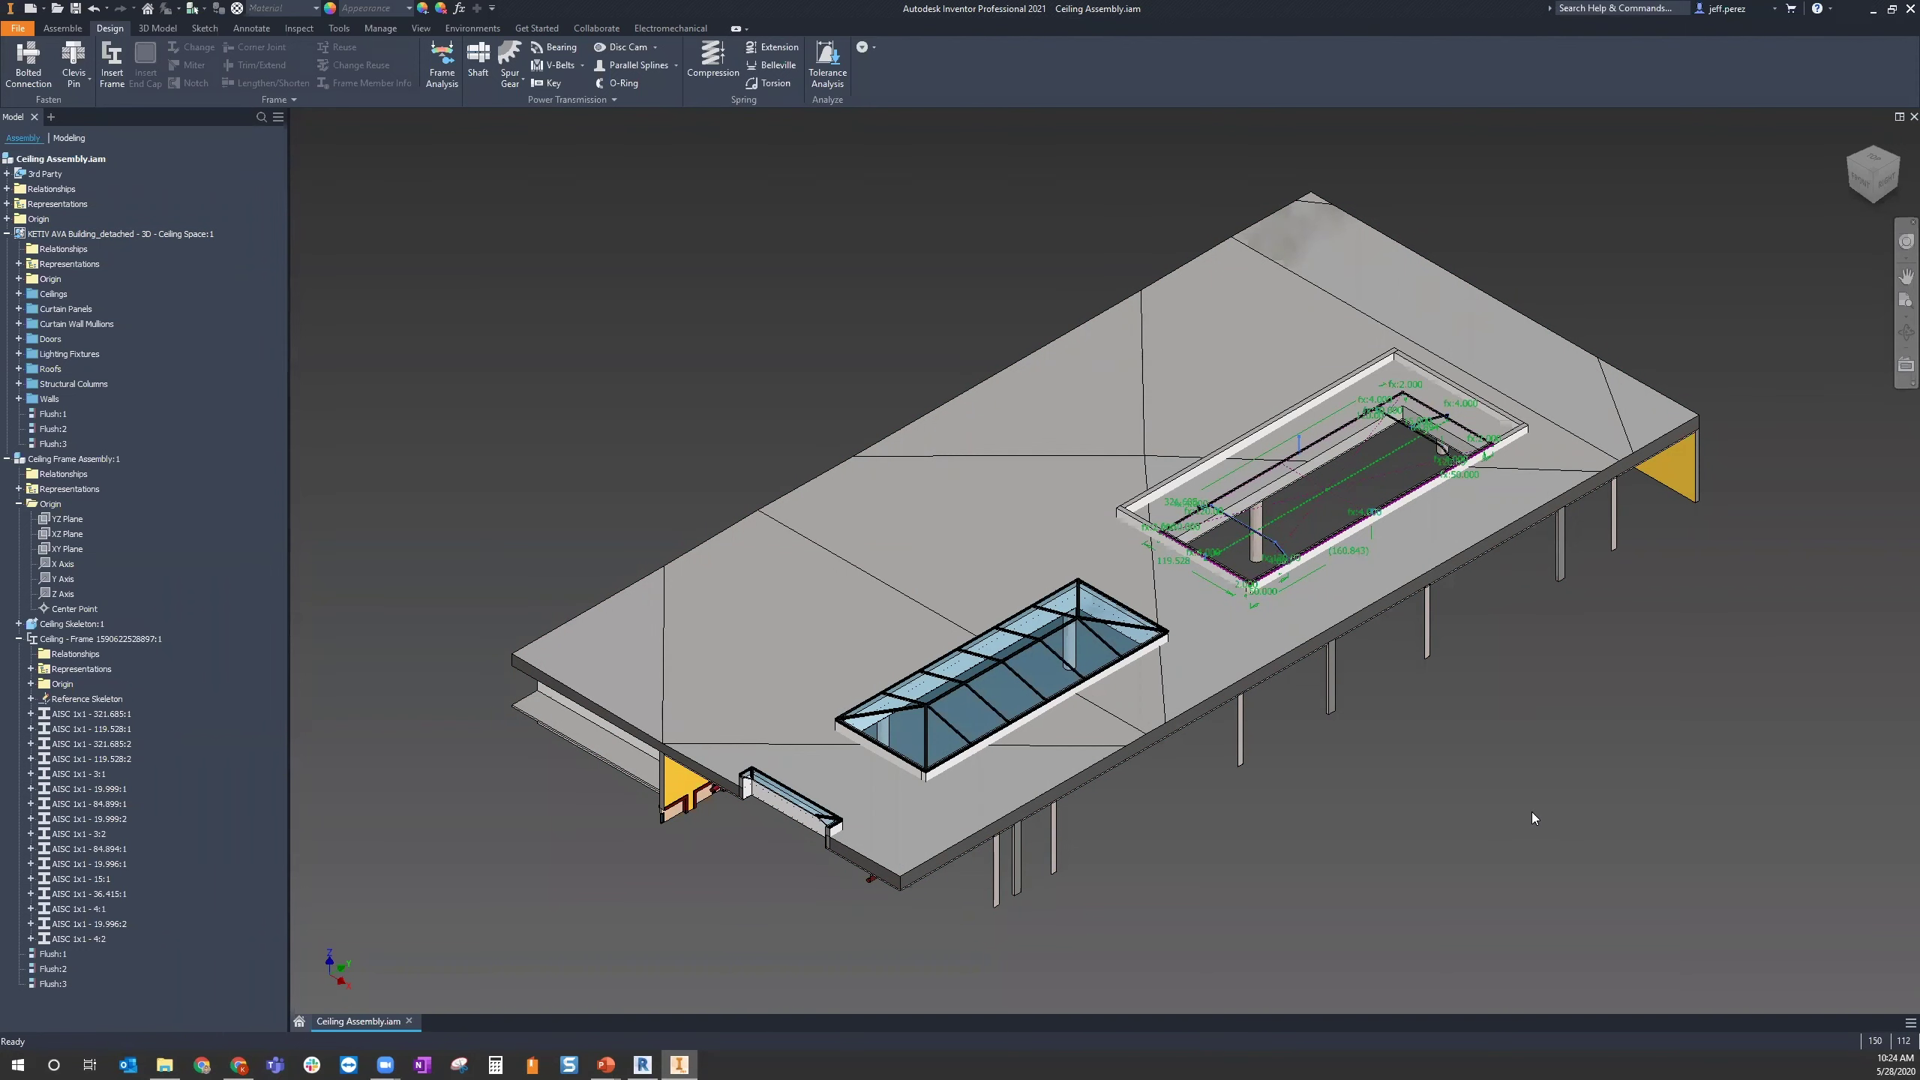
{"action": "scroll", "coordinate": [1544, 657], "scroll_direction": "down", "scroll_amount": 3}
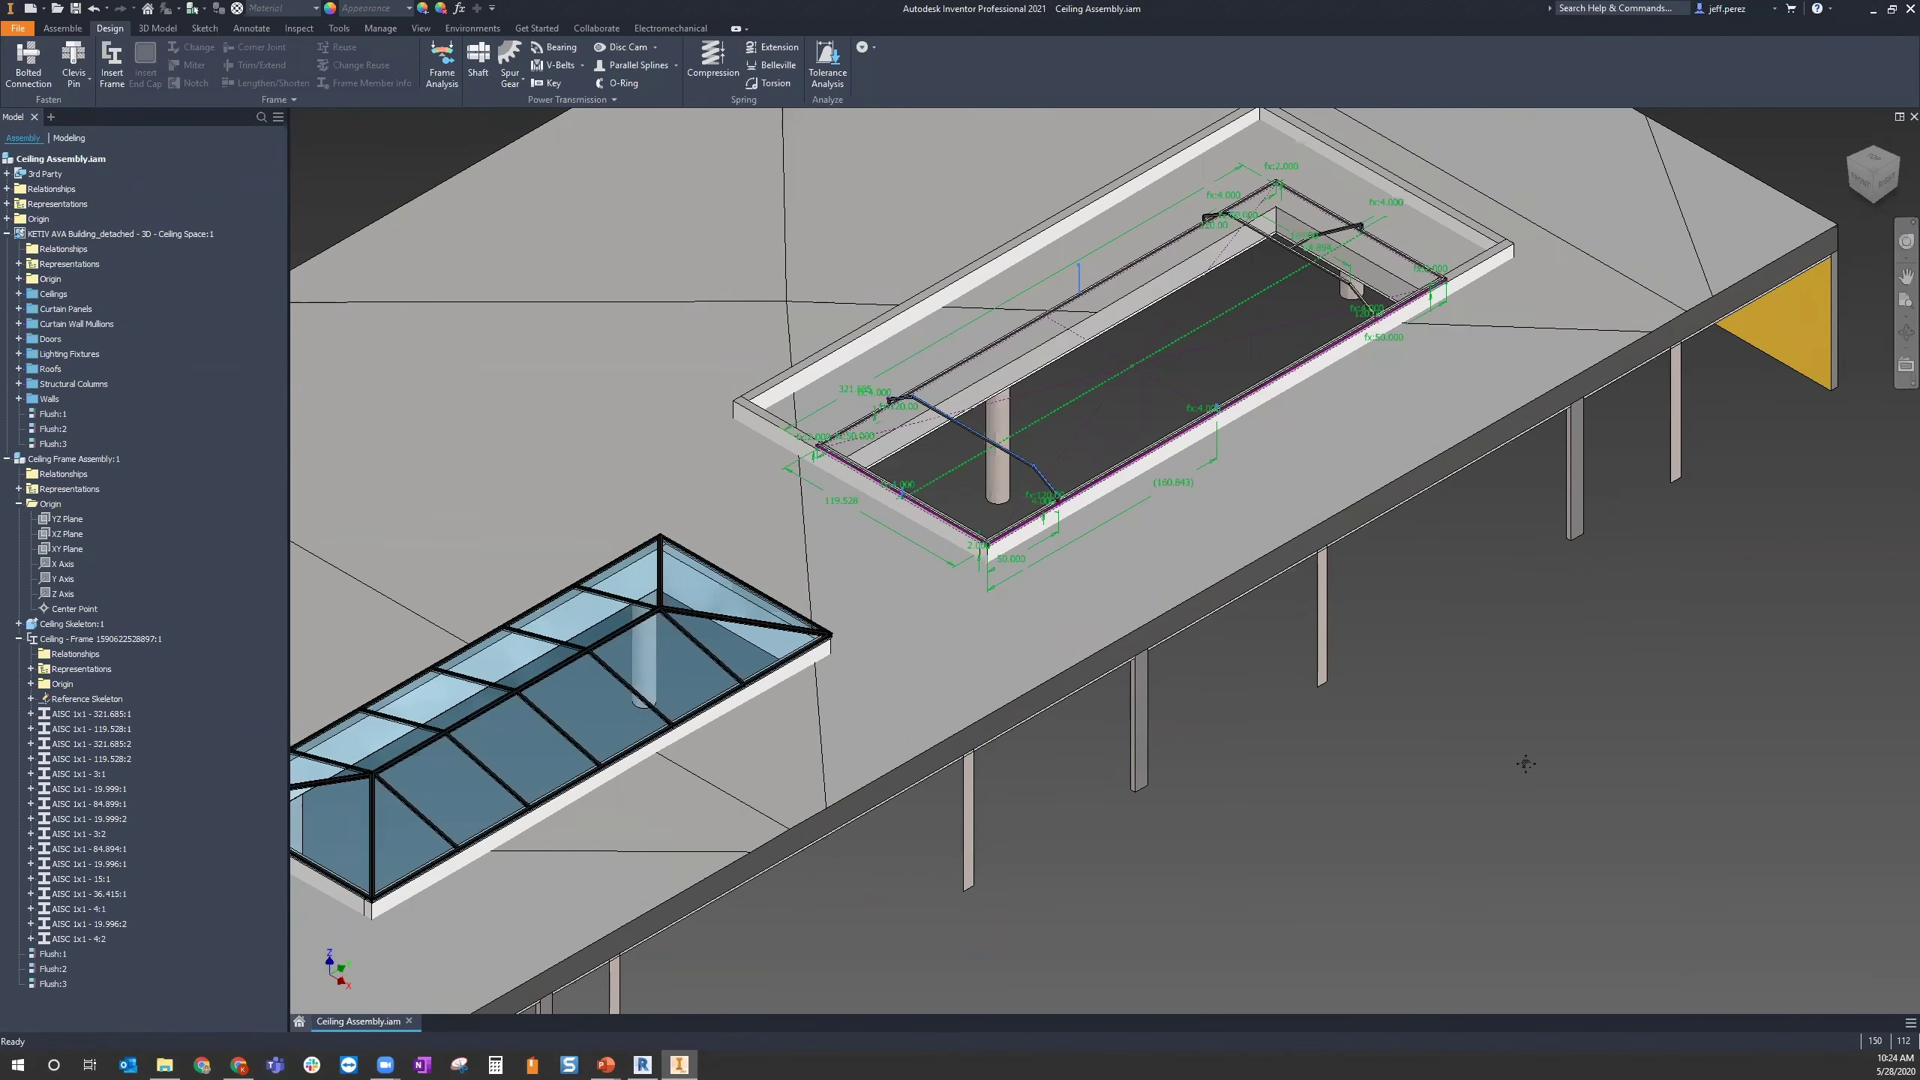
{"action": "scroll", "coordinate": [1588, 598], "scroll_direction": "down", "scroll_amount": 1}
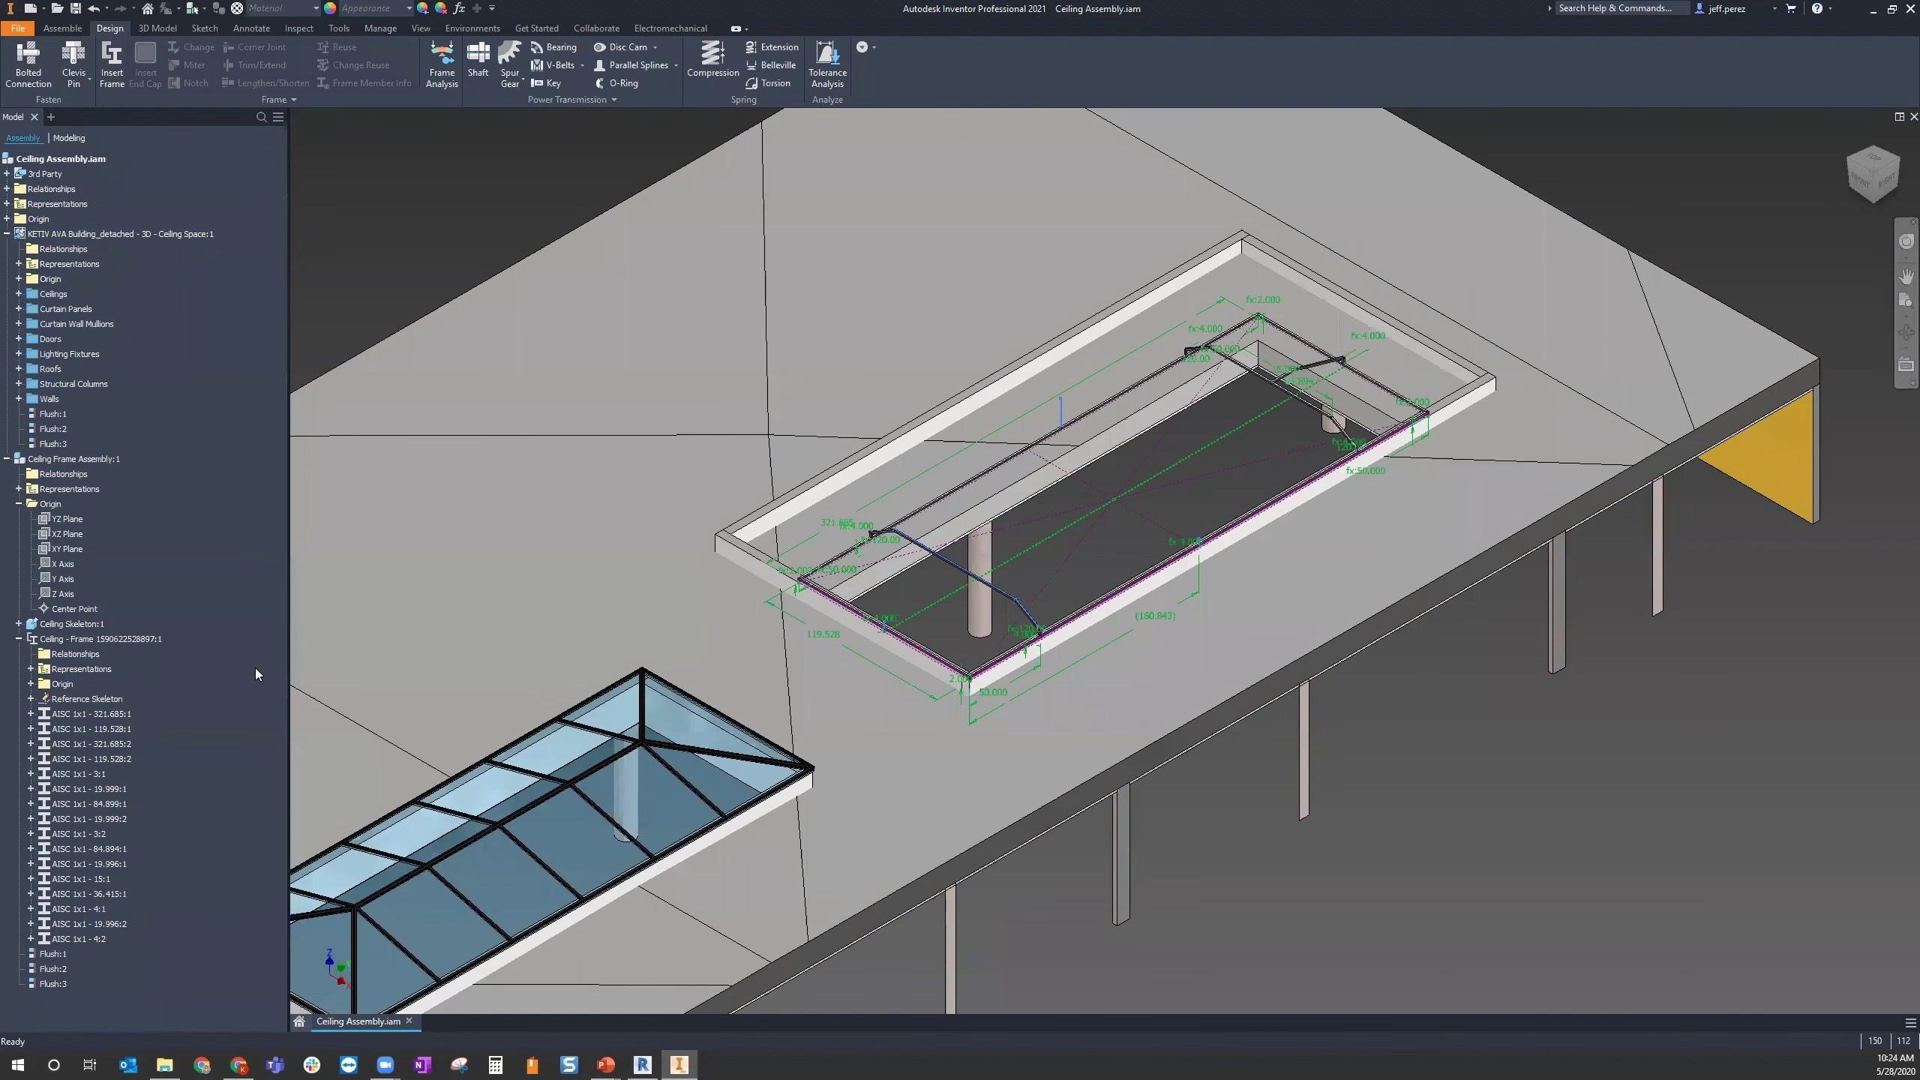
Collapse the whole model browser tree, and save and close Ceiling Assembly.iam
{"action": "right_click", "coordinate": [267, 687]}
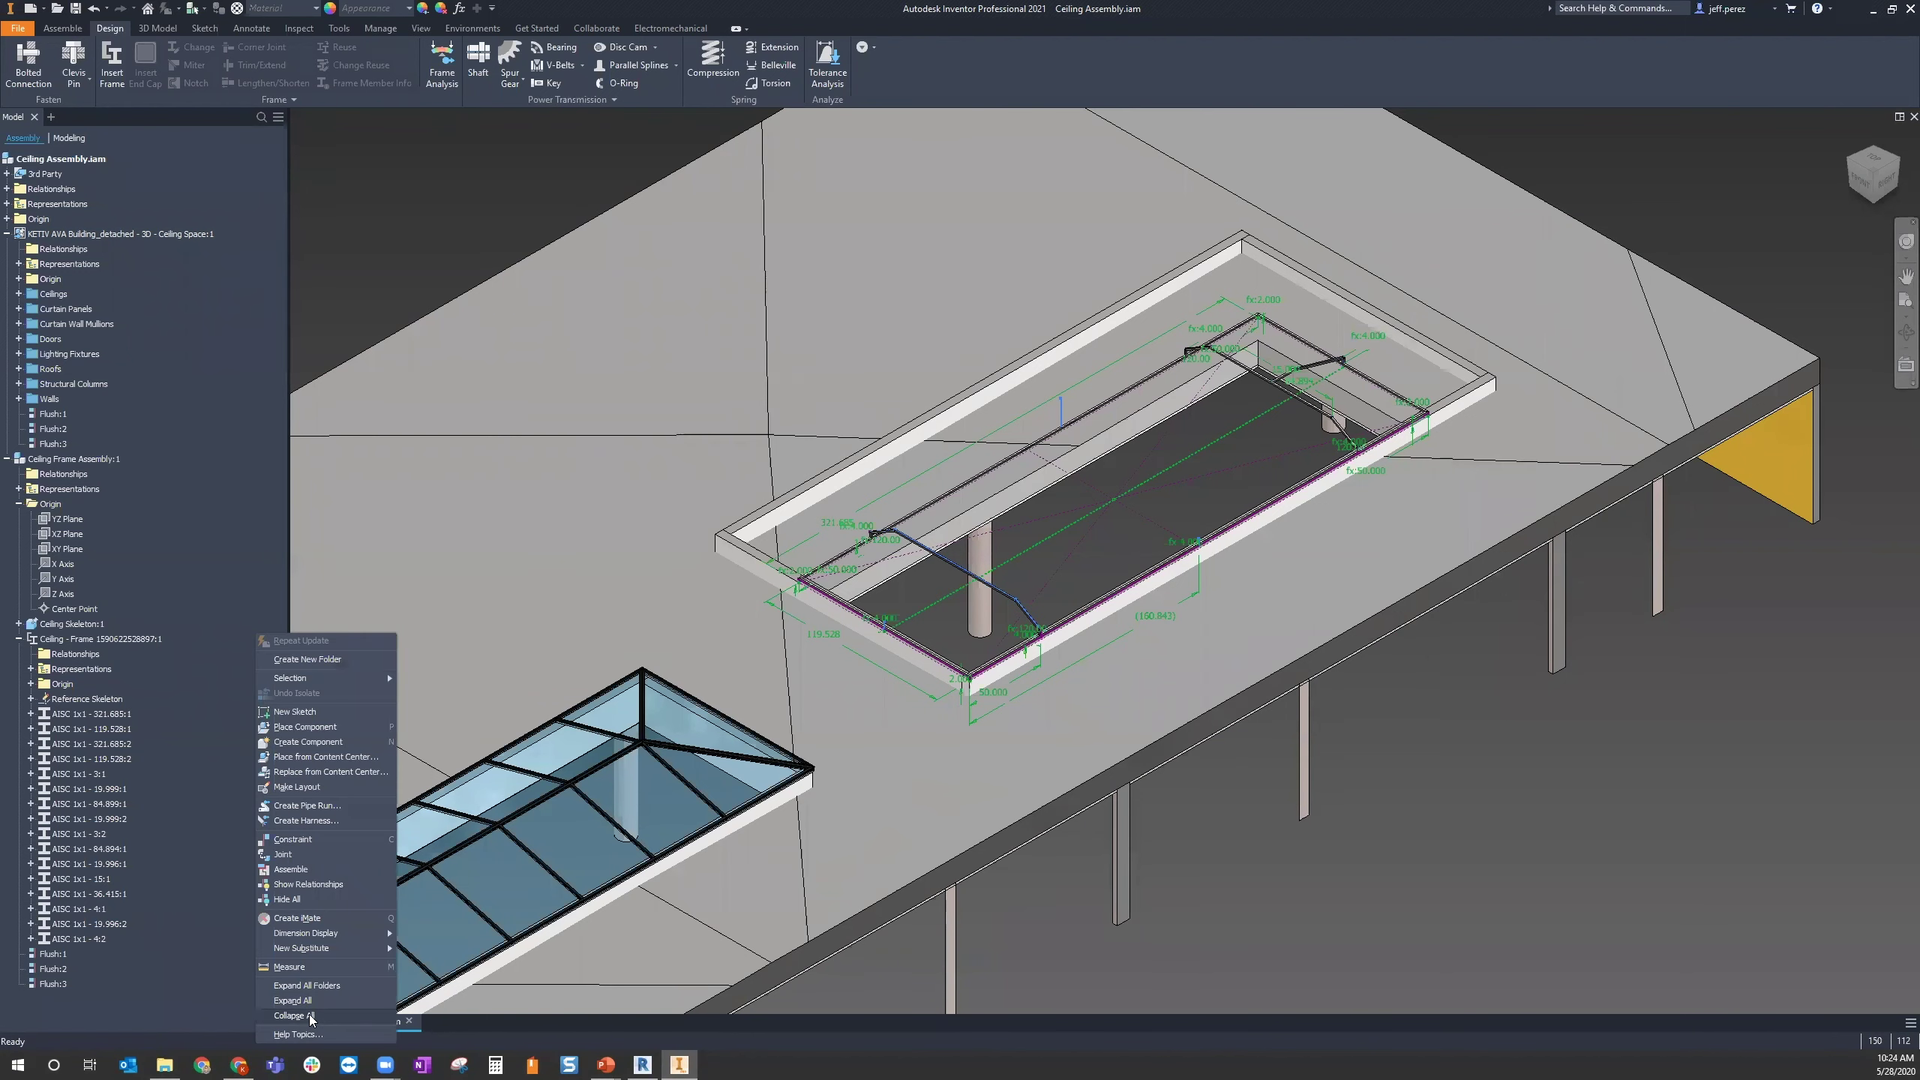
{"action": "left_click", "coordinate": [309, 1014]}
{"action": "scroll", "coordinate": [1593, 713], "scroll_direction": "up", "scroll_amount": 3}
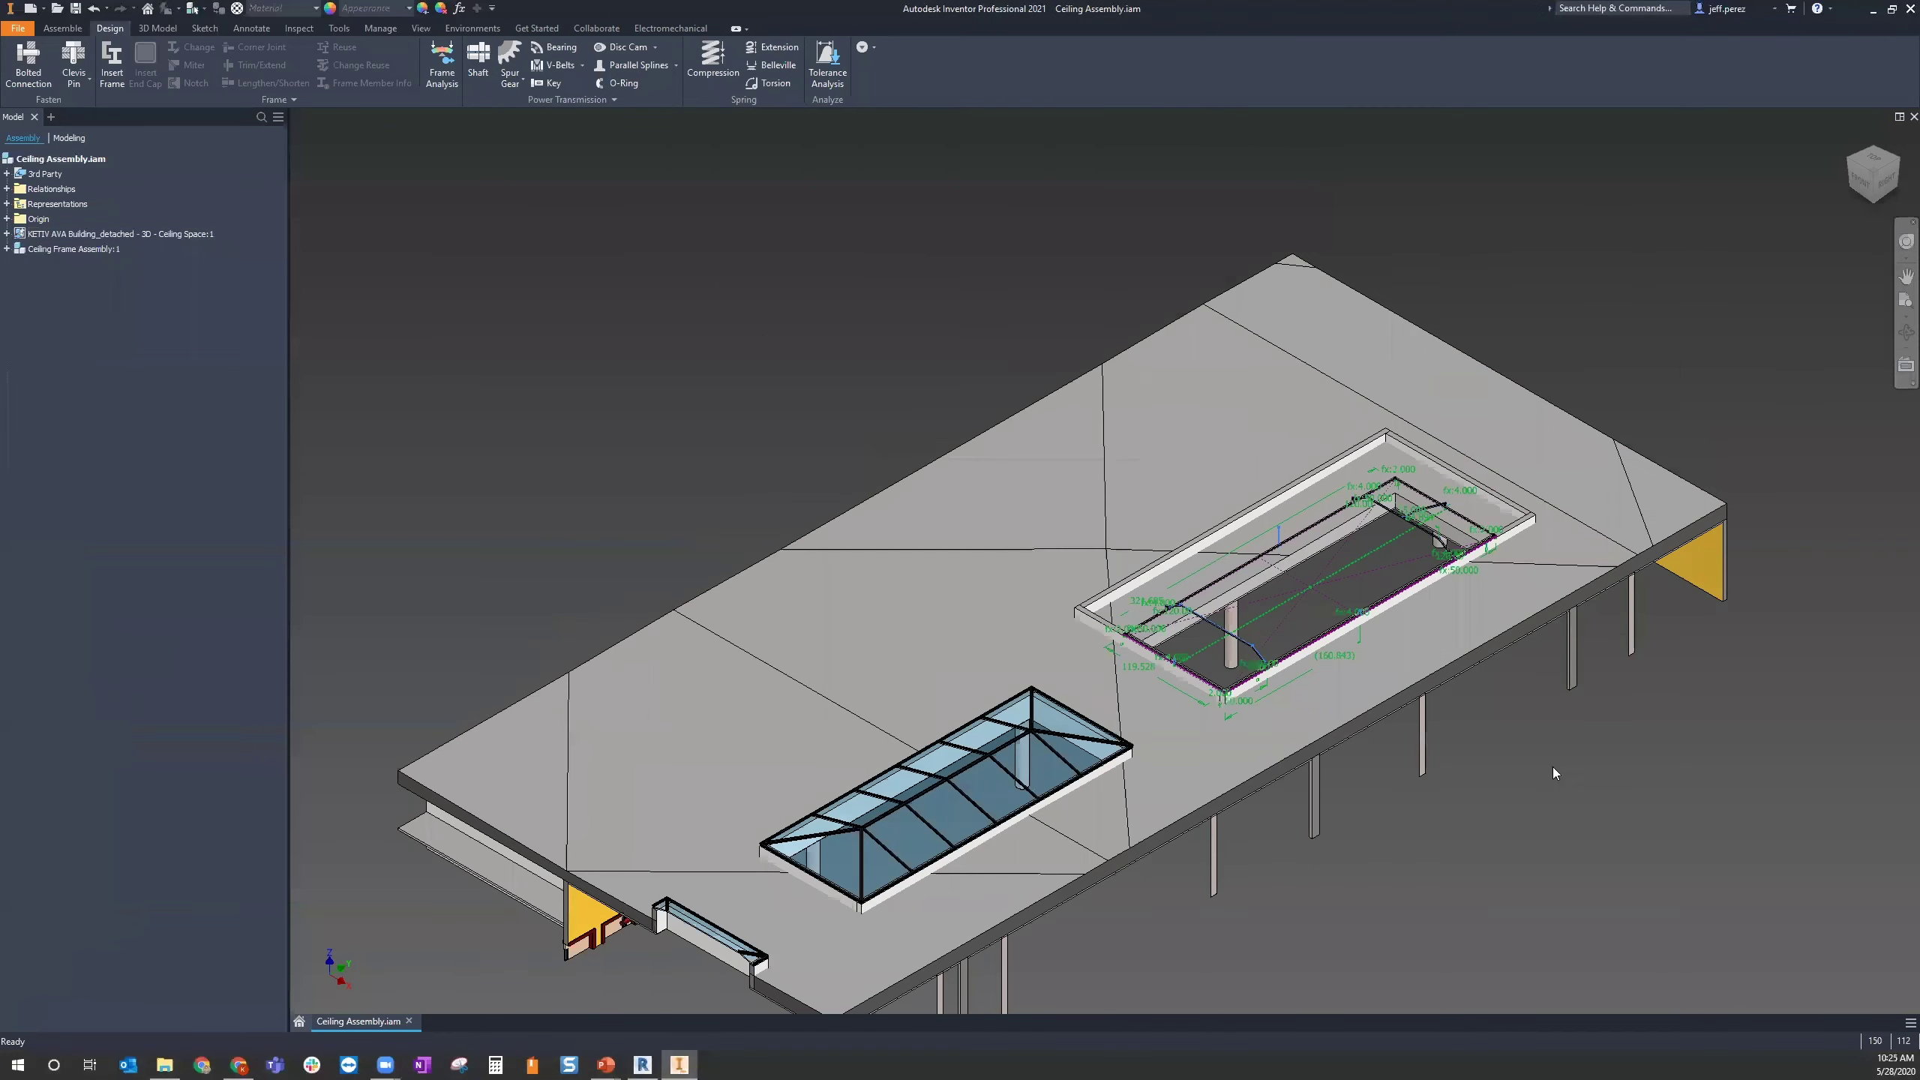
{"action": "middle_click_drag", "start_coordinate": [1501, 831], "coordinate": [1516, 769]}
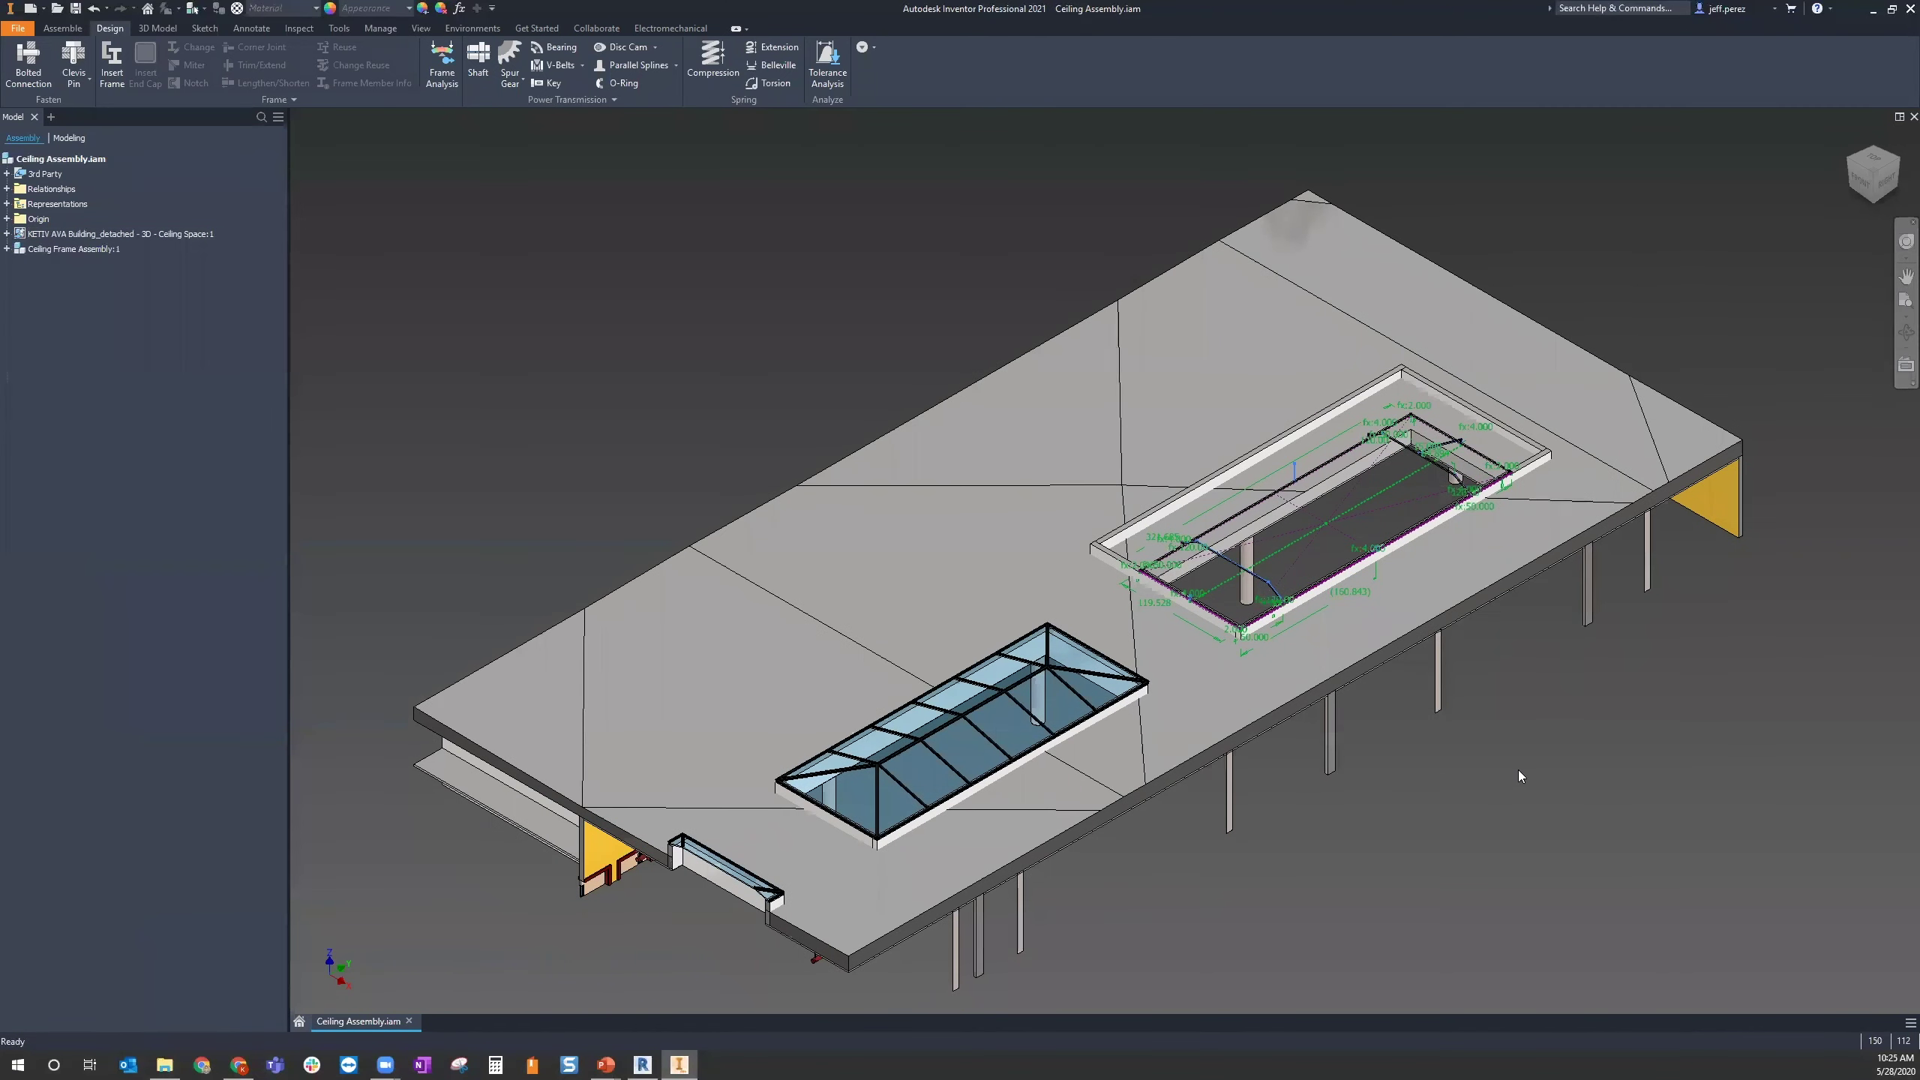
{"action": "left_click", "coordinate": [75, 9]}
{"action": "left_click", "coordinate": [1898, 119]}
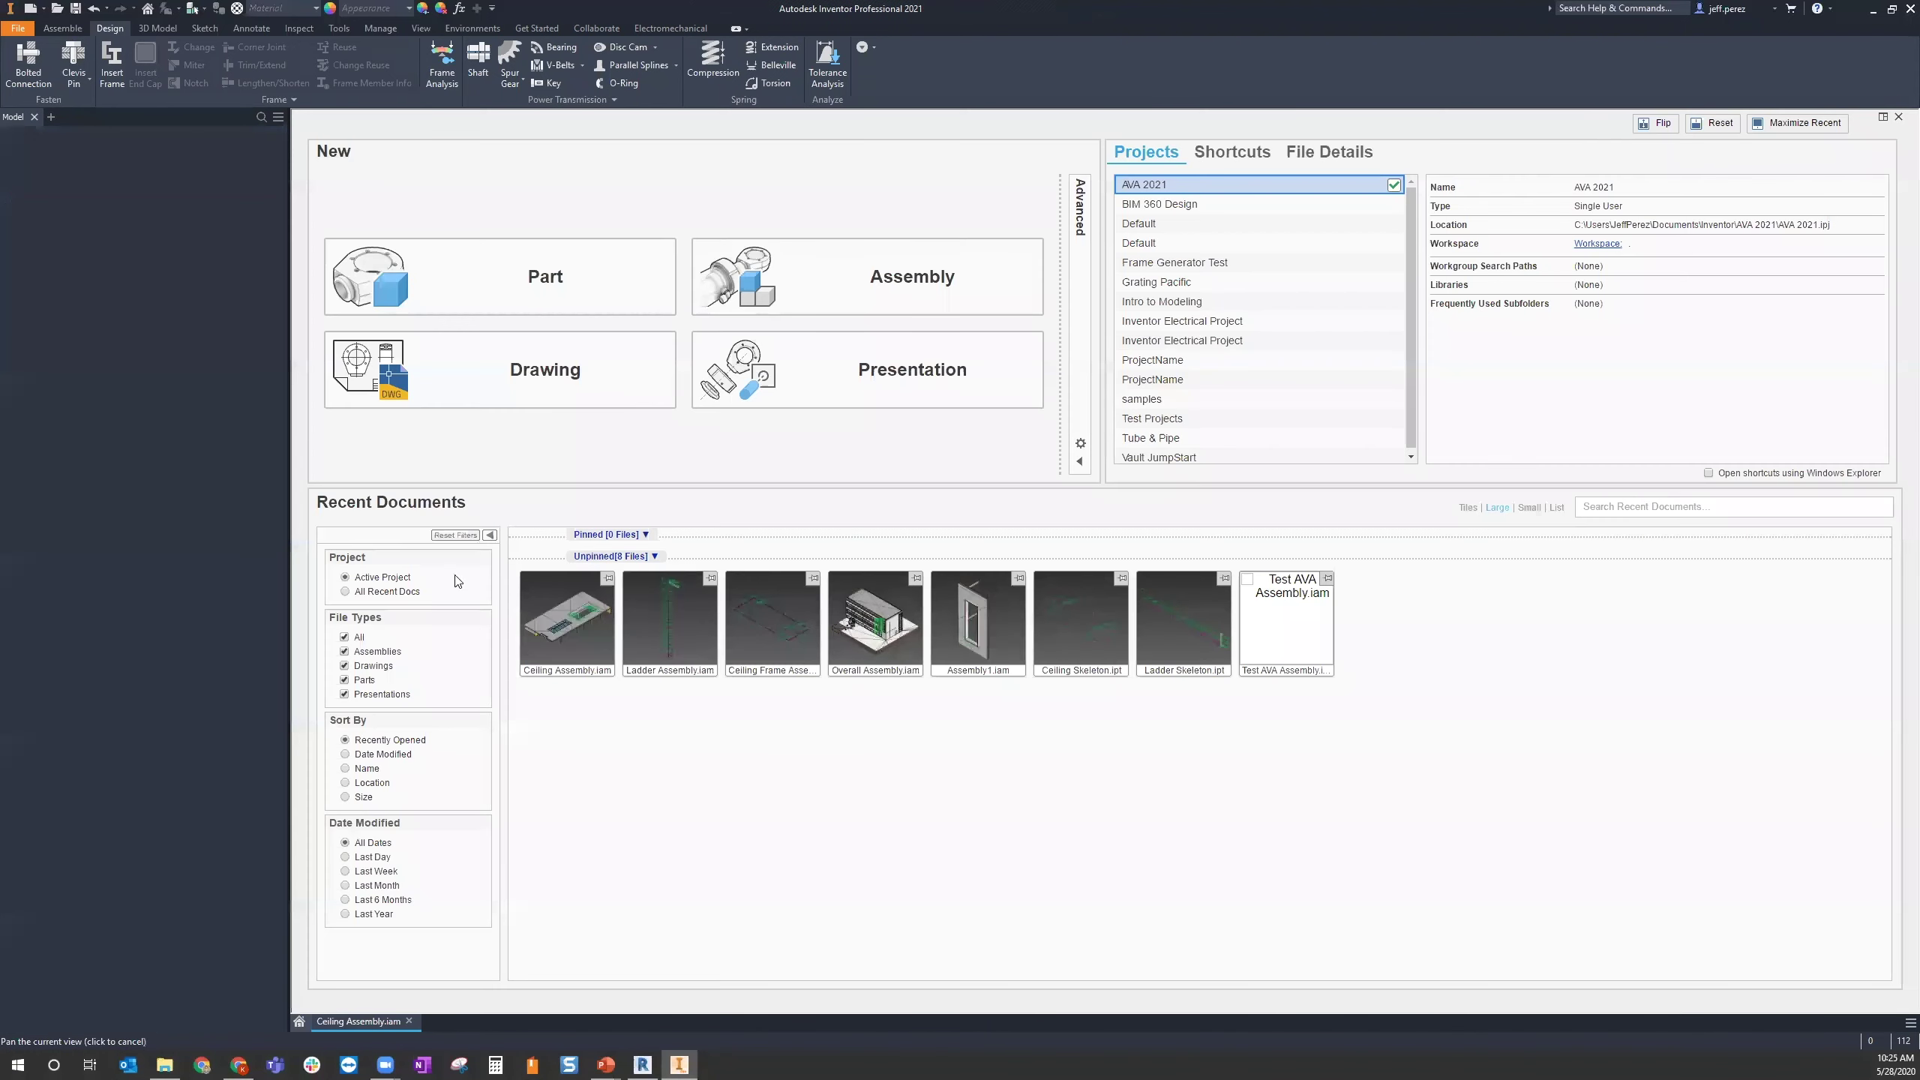
Open Overall Assembly.iam from the AVA folder and accept updating its changed components
{"action": "key", "text": "ctrl+o"}
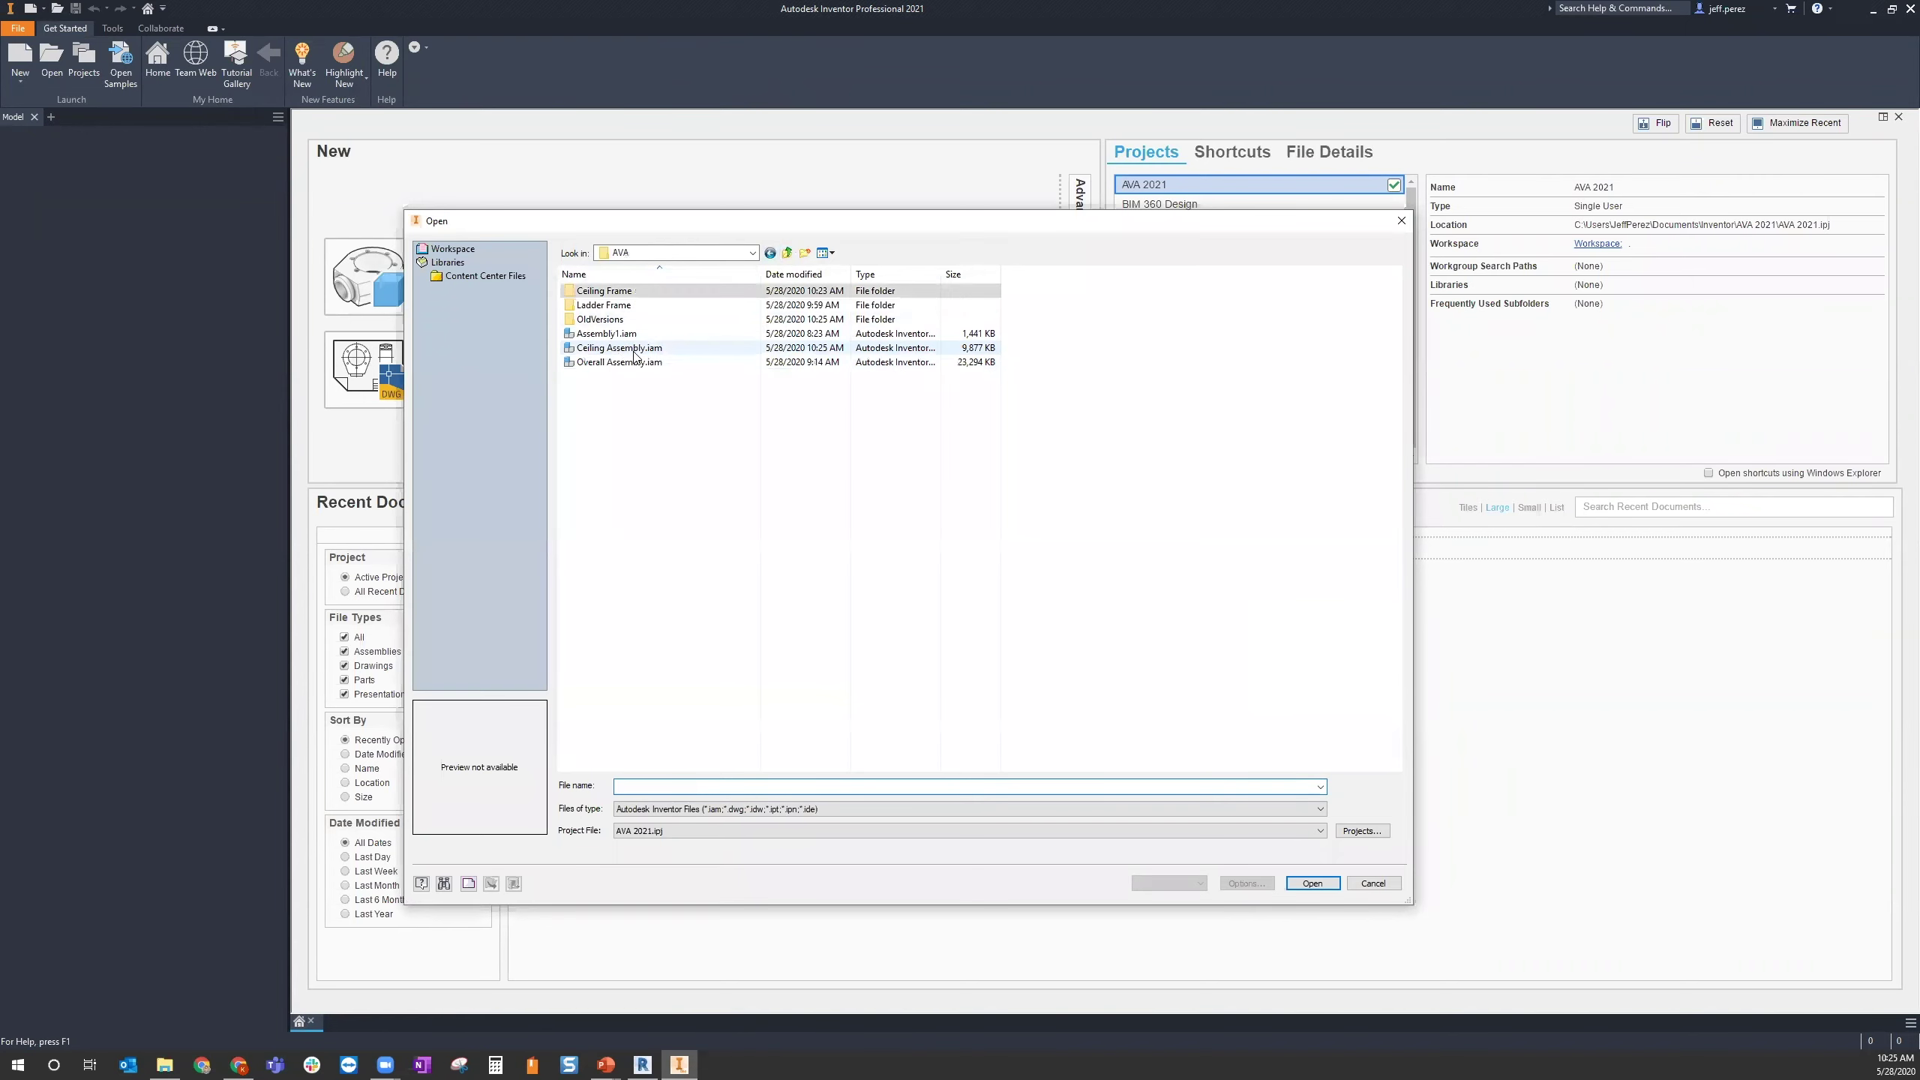
{"action": "left_click", "coordinate": [619, 361]}
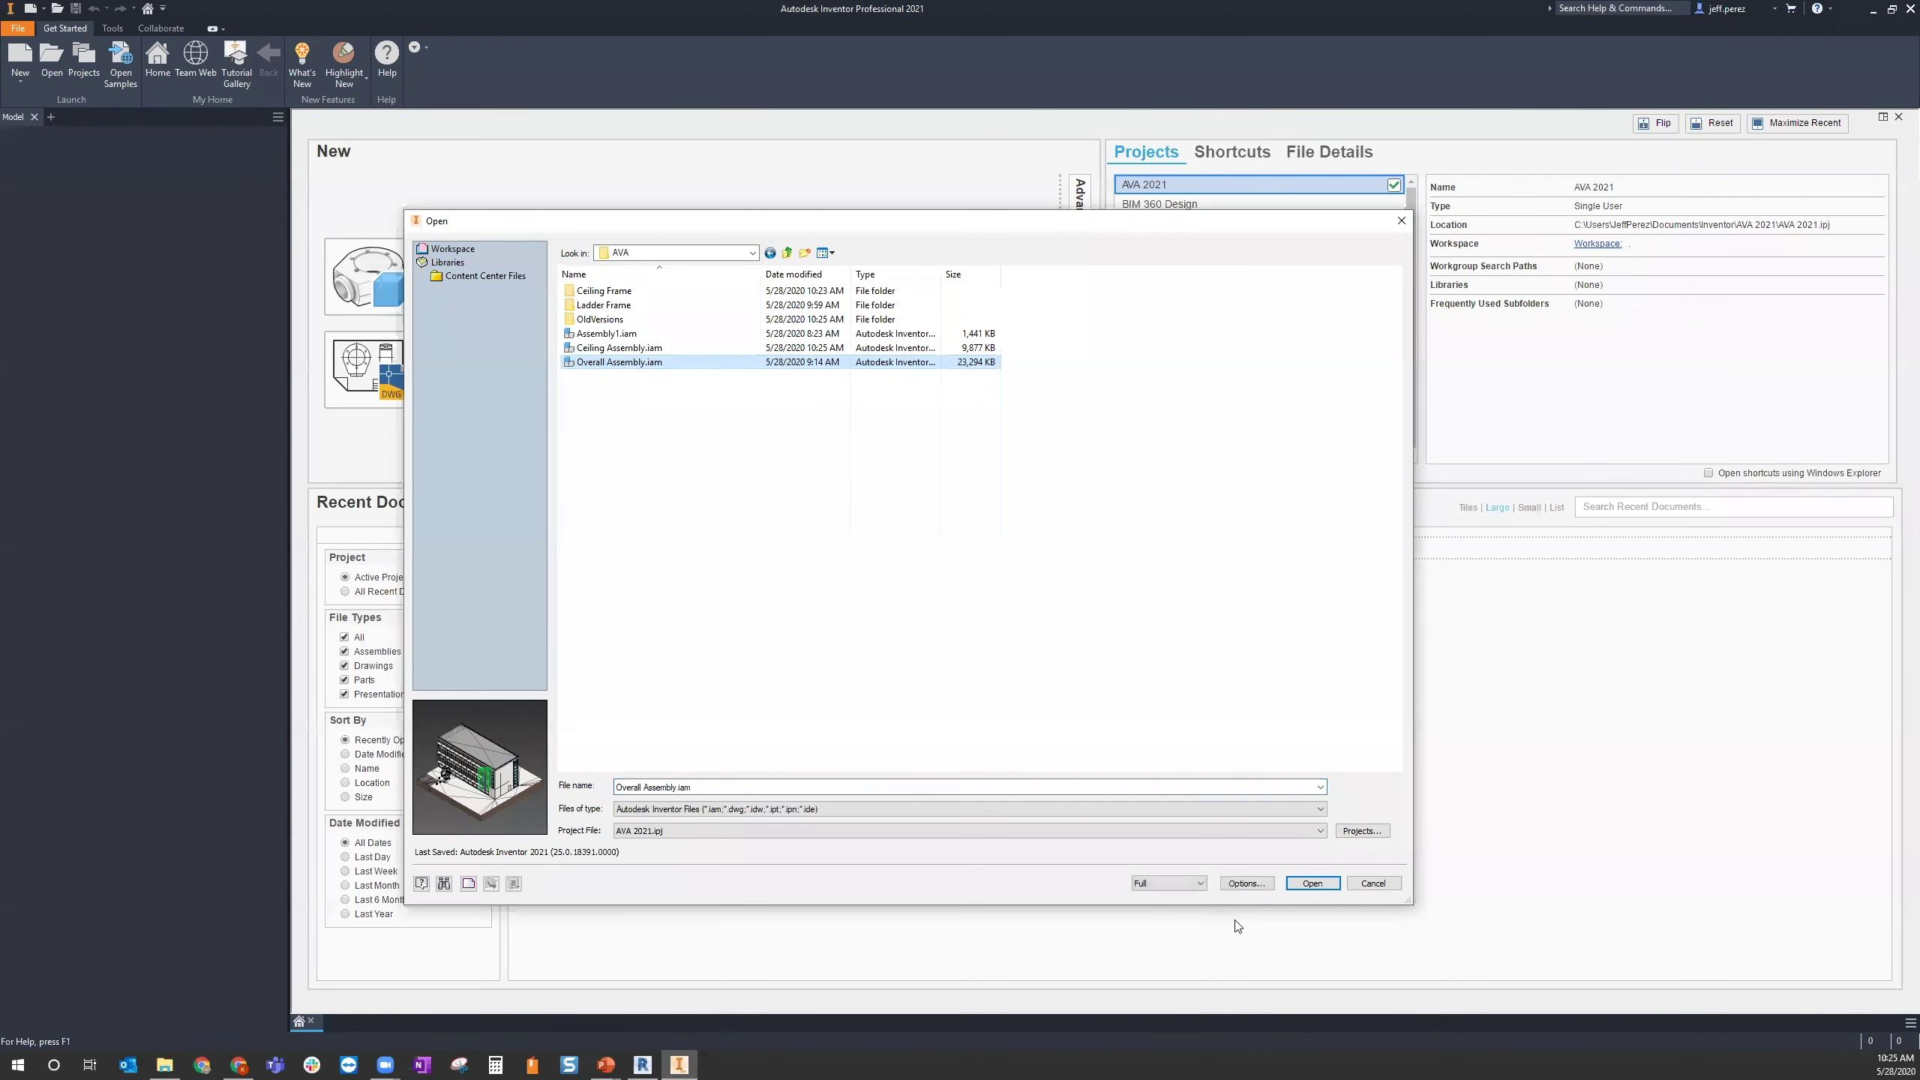
{"action": "left_click", "coordinate": [1311, 882]}
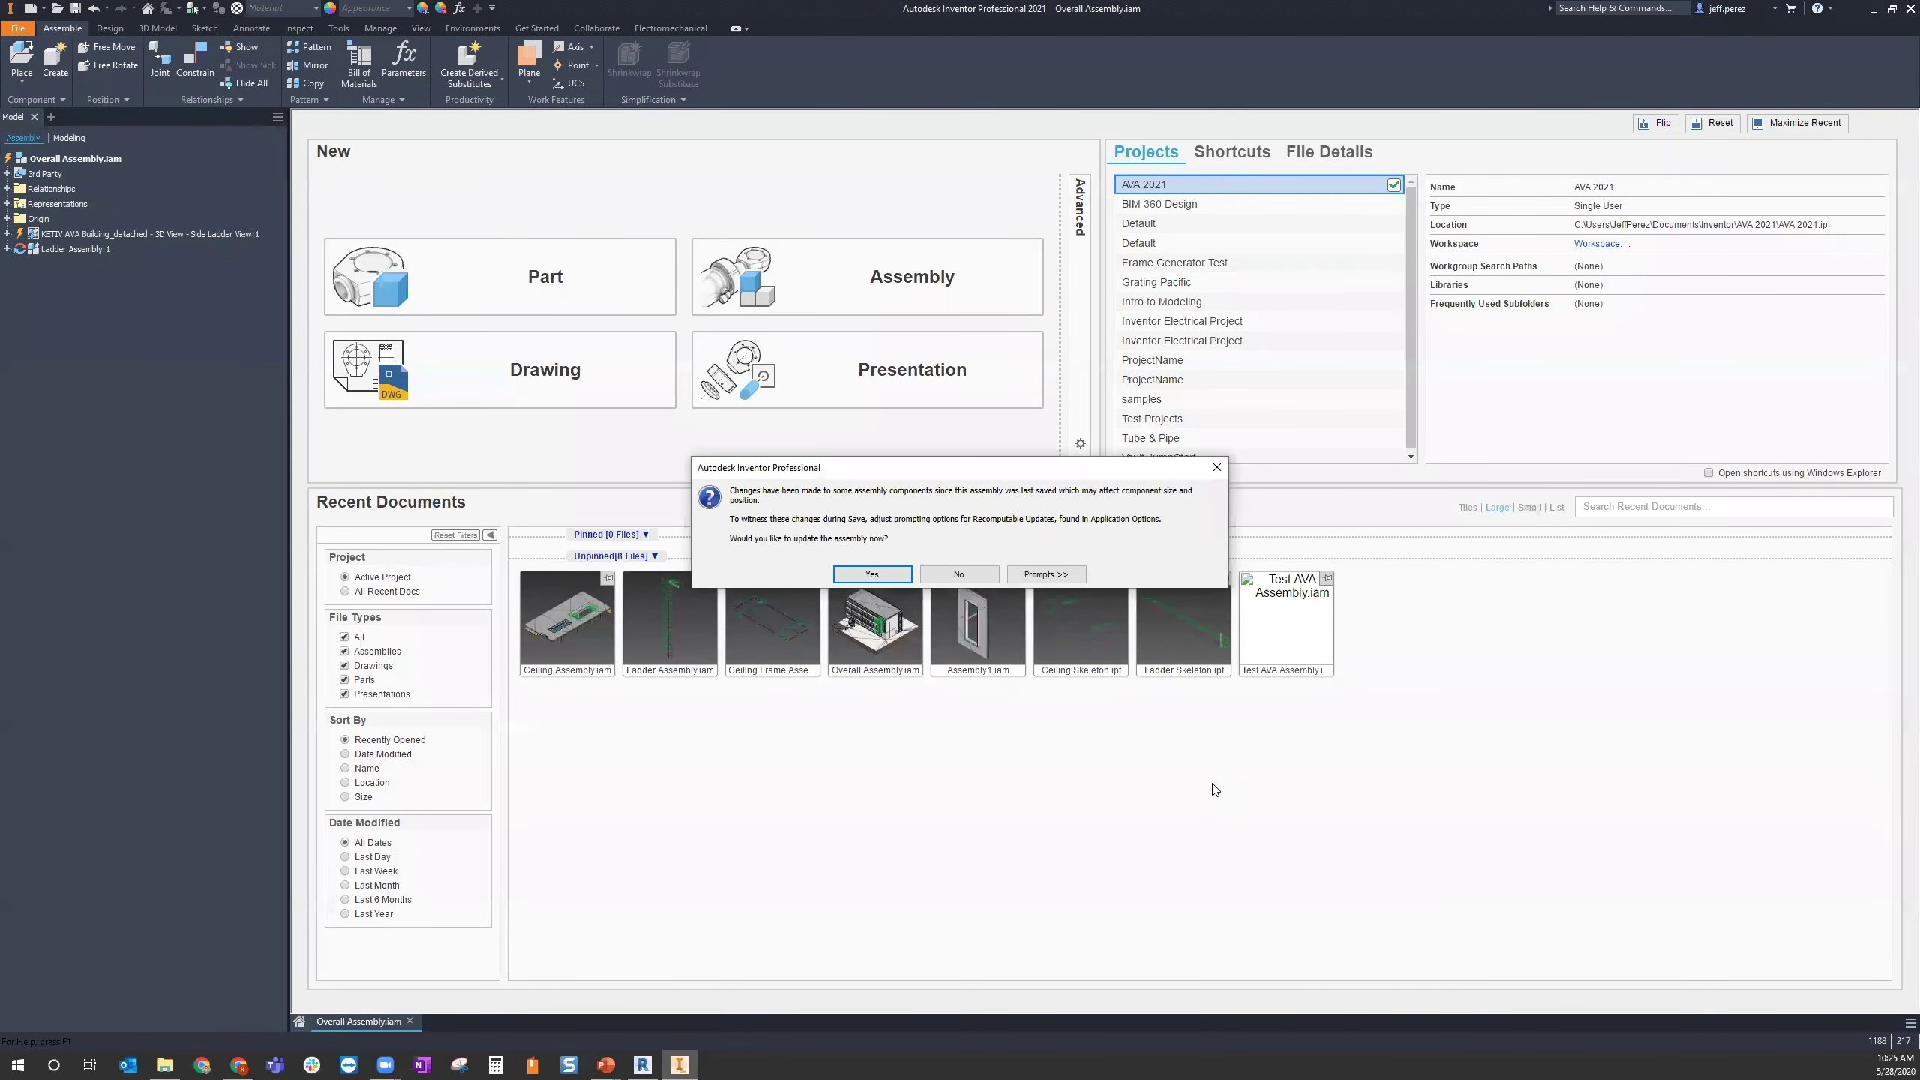
{"action": "left_click", "coordinate": [865, 575]}
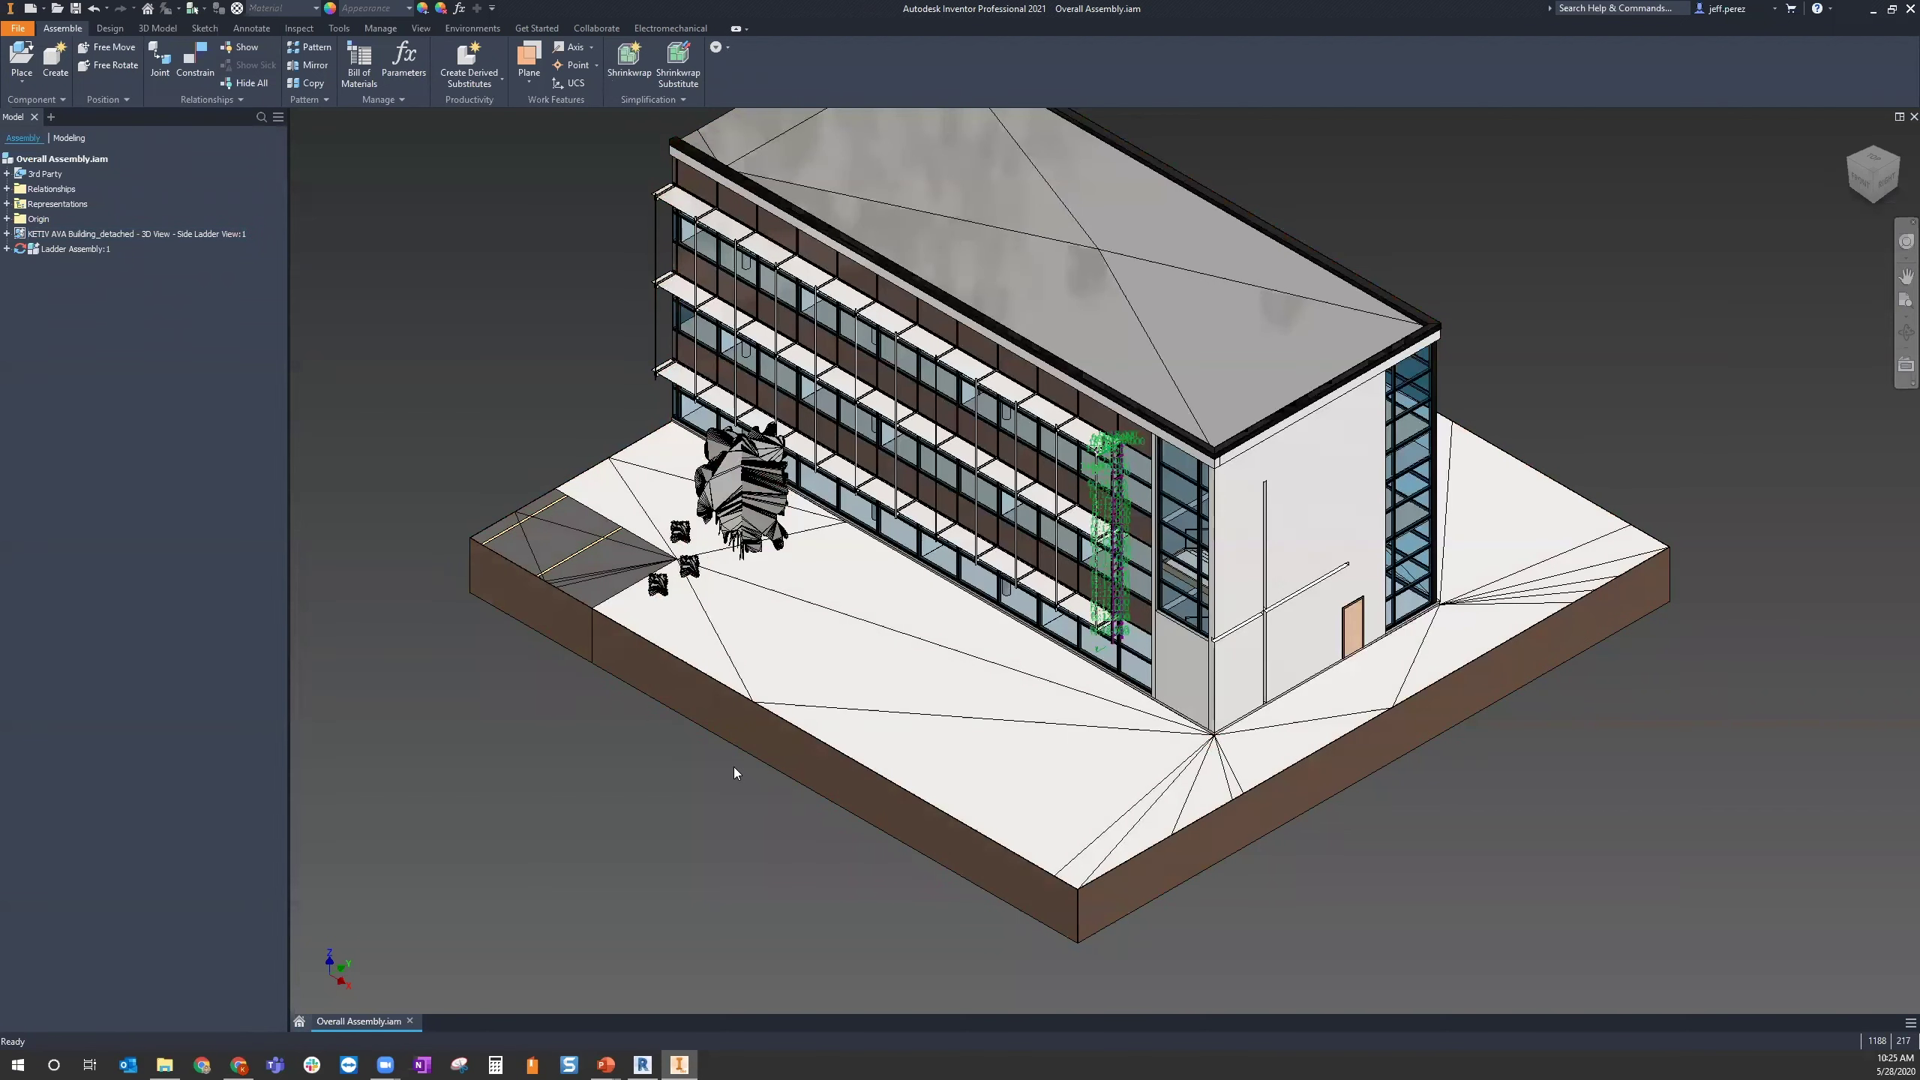
Set the selection filter to Part Priority in the overall building assembly
{"action": "scroll", "coordinate": [604, 764], "scroll_direction": "down", "scroll_amount": 3}
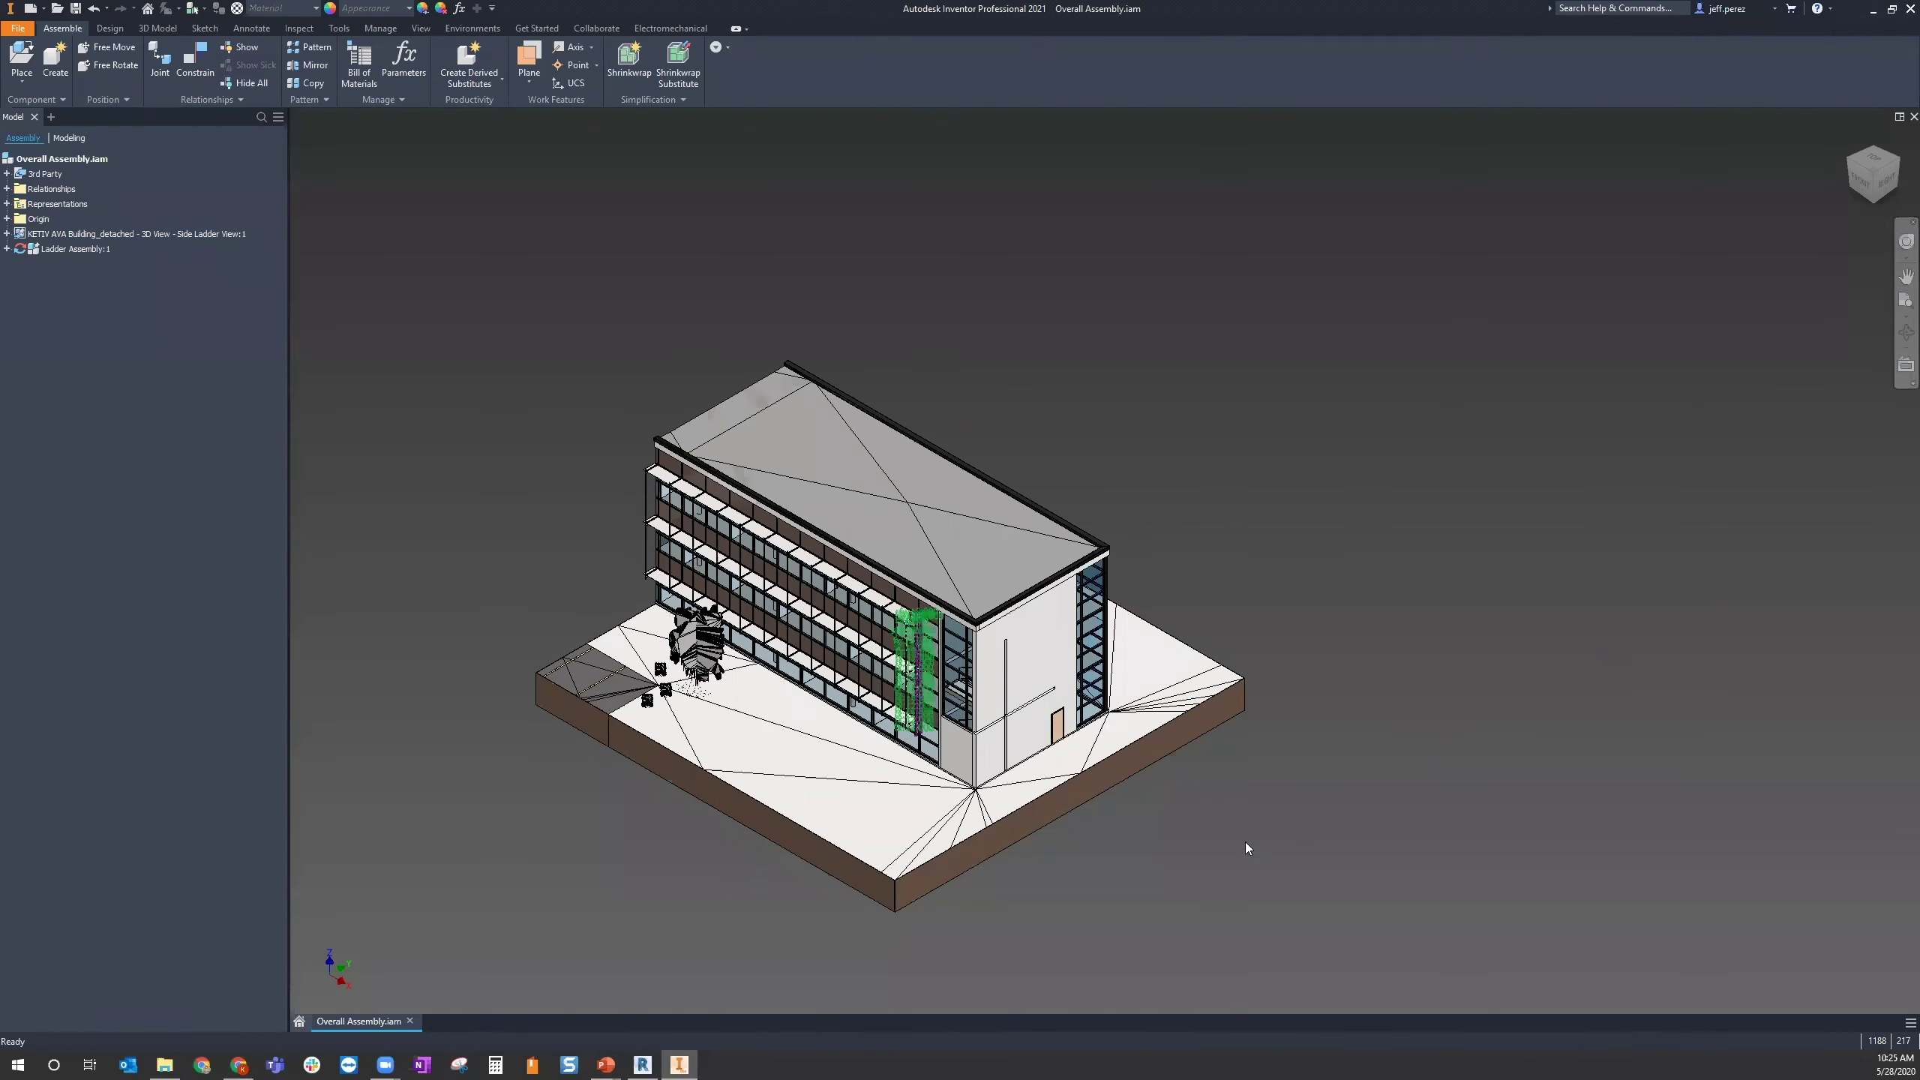
{"action": "middle_click_drag", "start_coordinate": [958, 879], "coordinate": [1111, 788]}
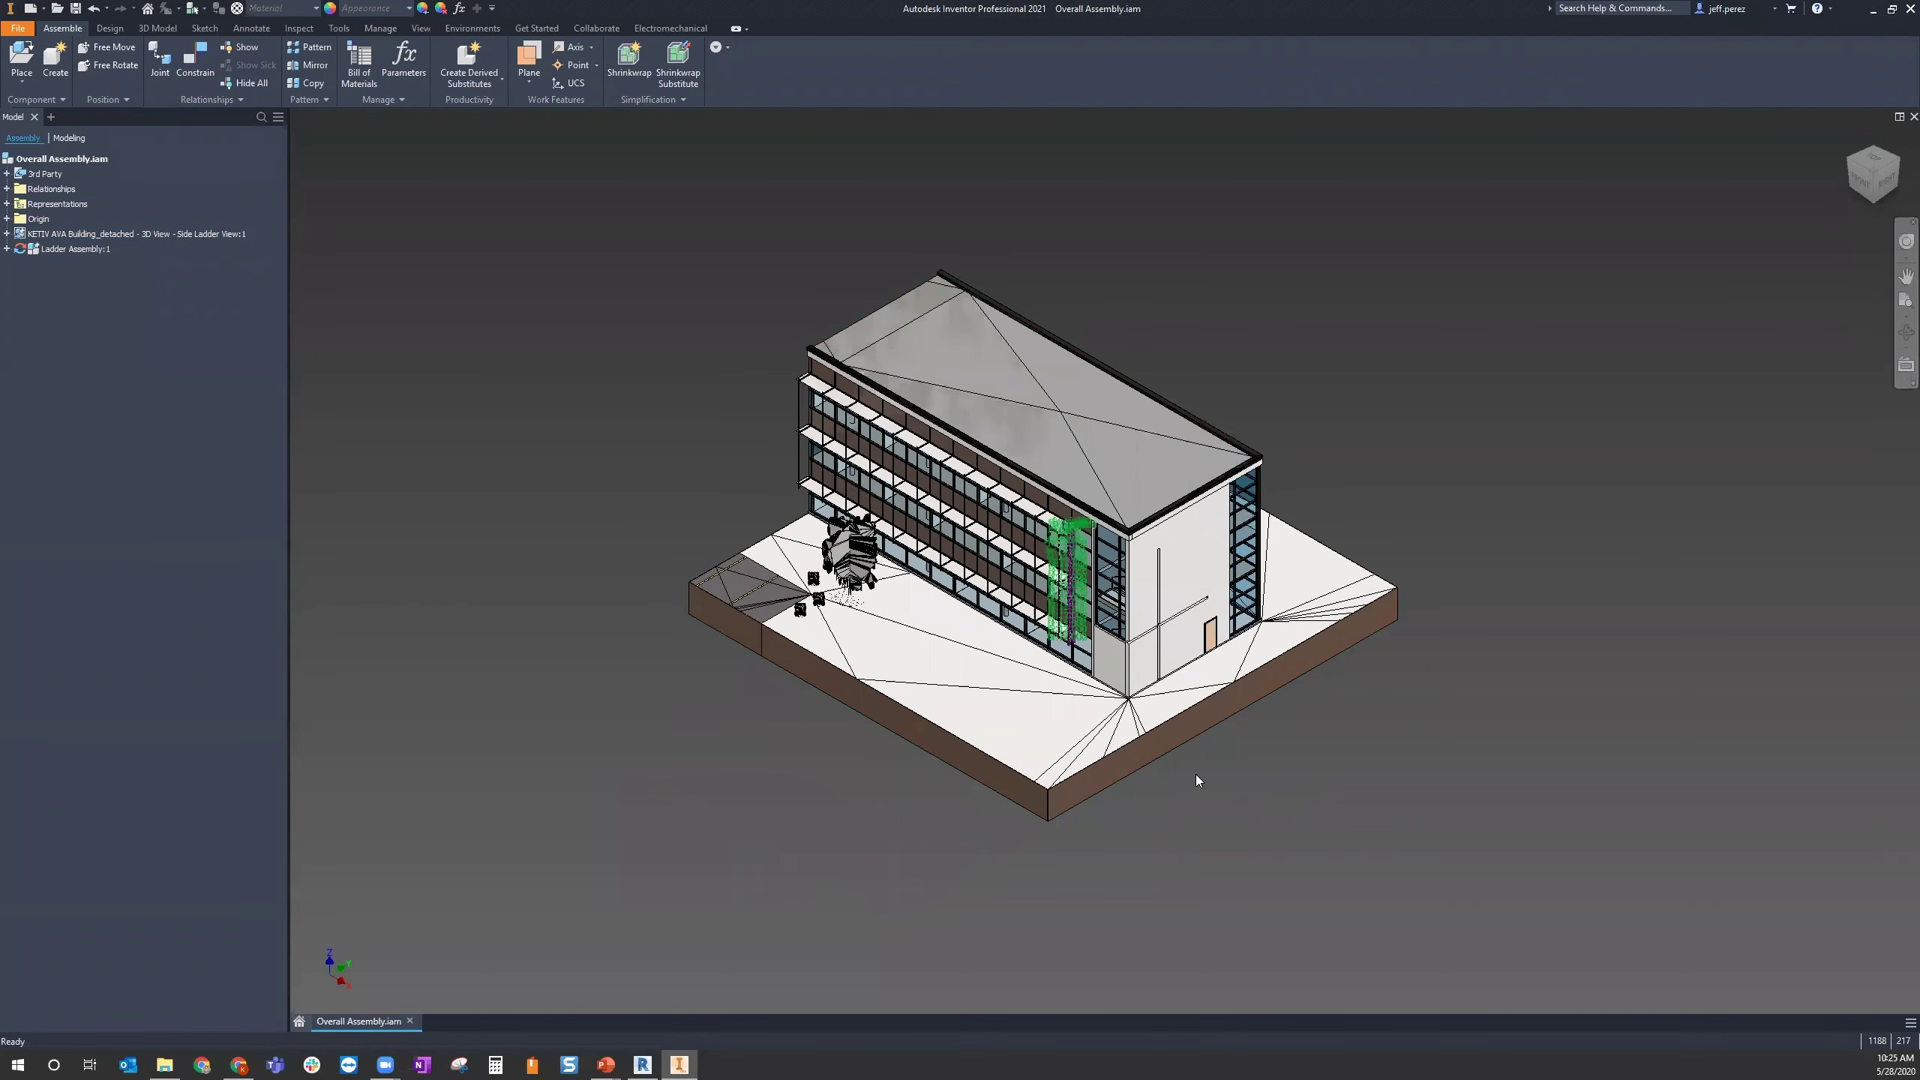
{"action": "scroll", "coordinate": [1091, 614], "scroll_direction": "up", "scroll_amount": 5}
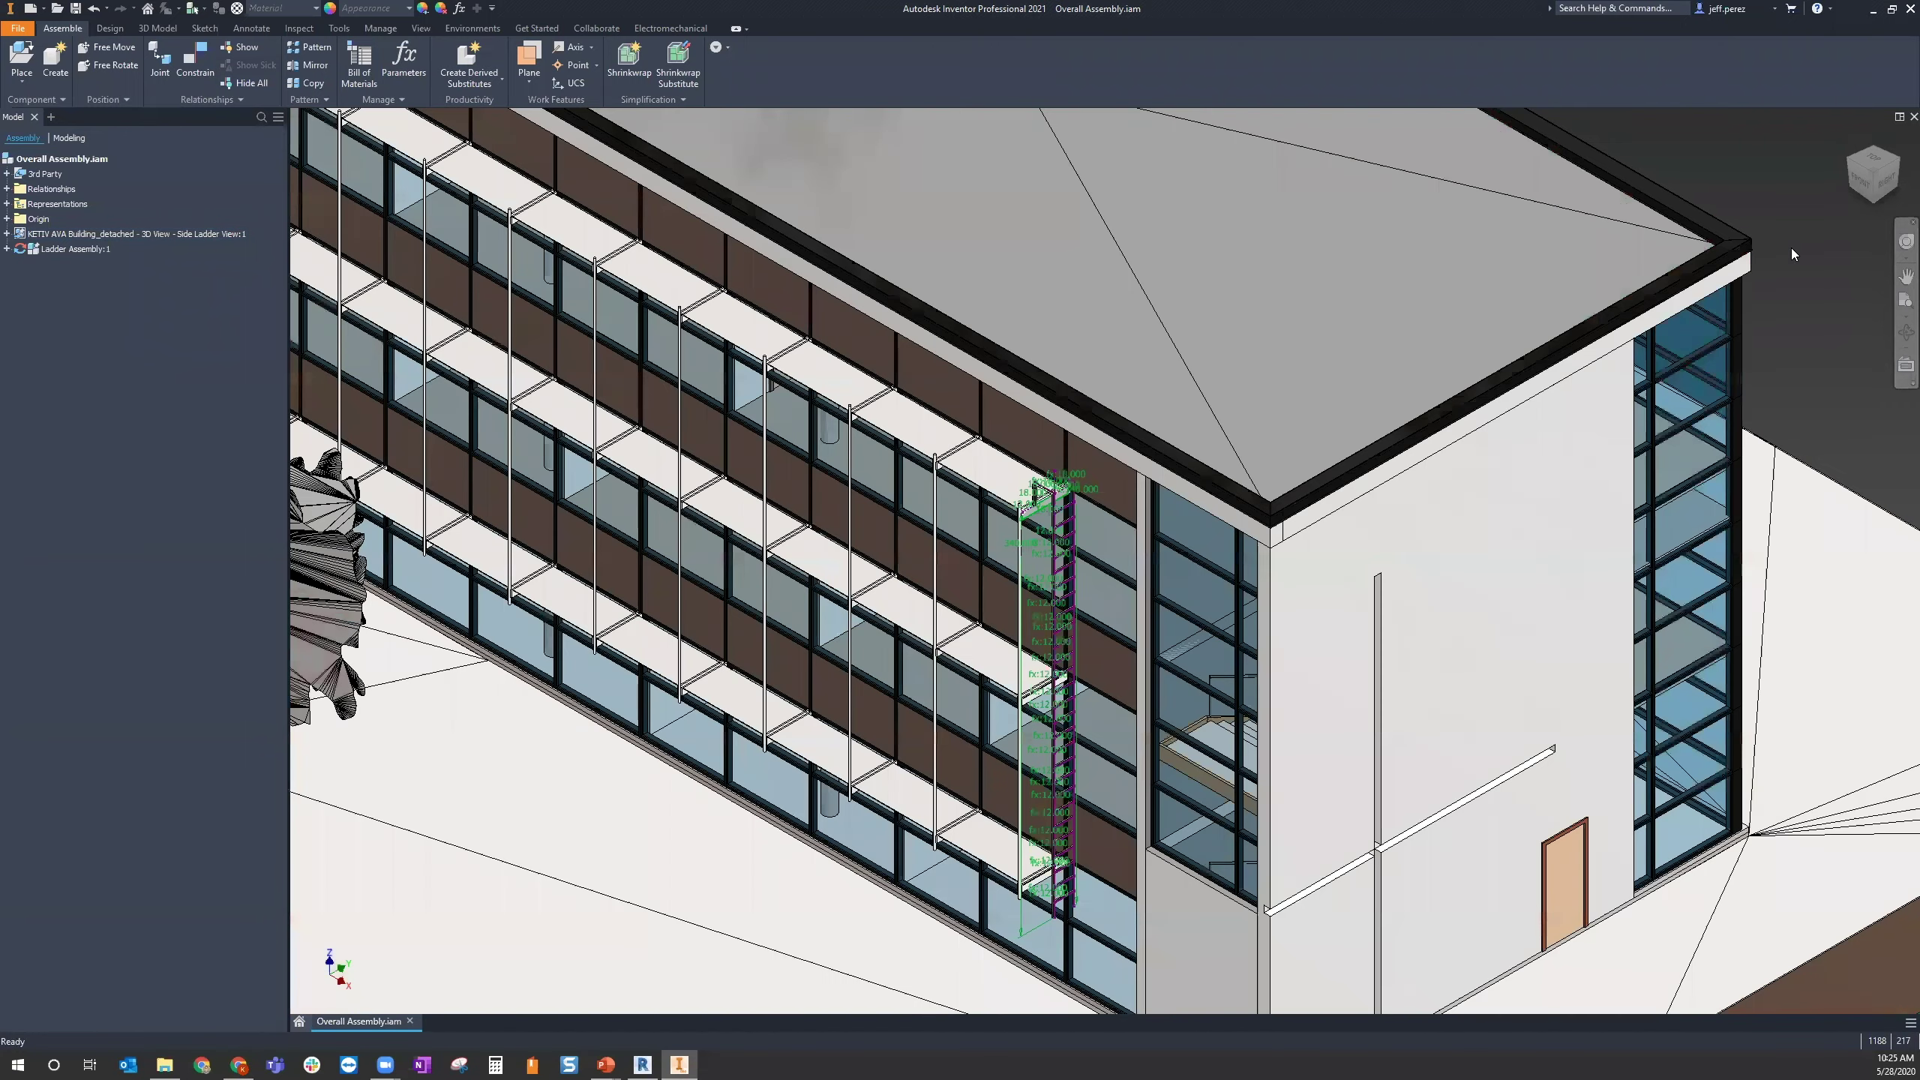
{"action": "right_click", "coordinate": [1791, 247]}
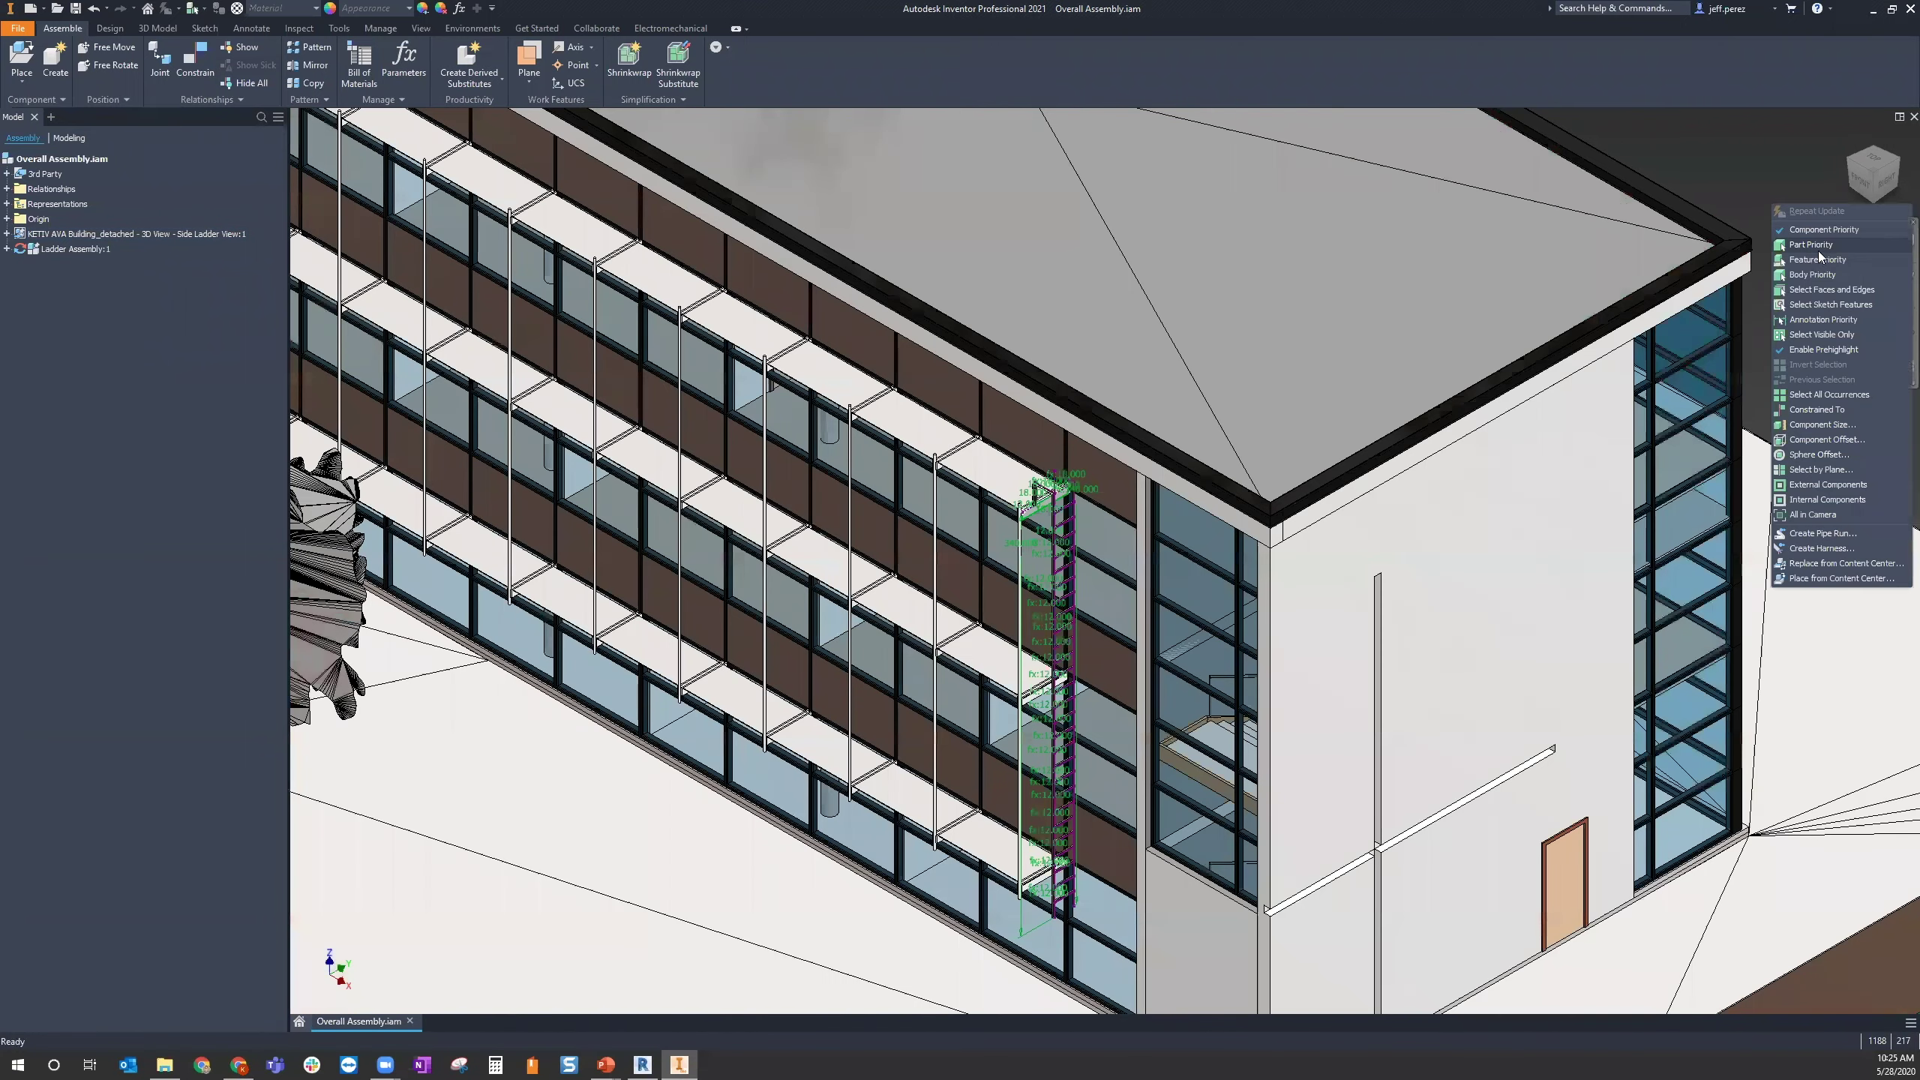
{"action": "left_click", "coordinate": [1818, 248]}
Examine the ladder on the building's facade up close and the skeleton, frame and constraints listed under Ladder Assembly
{"action": "scroll", "coordinate": [1058, 689], "scroll_direction": "up", "scroll_amount": 4}
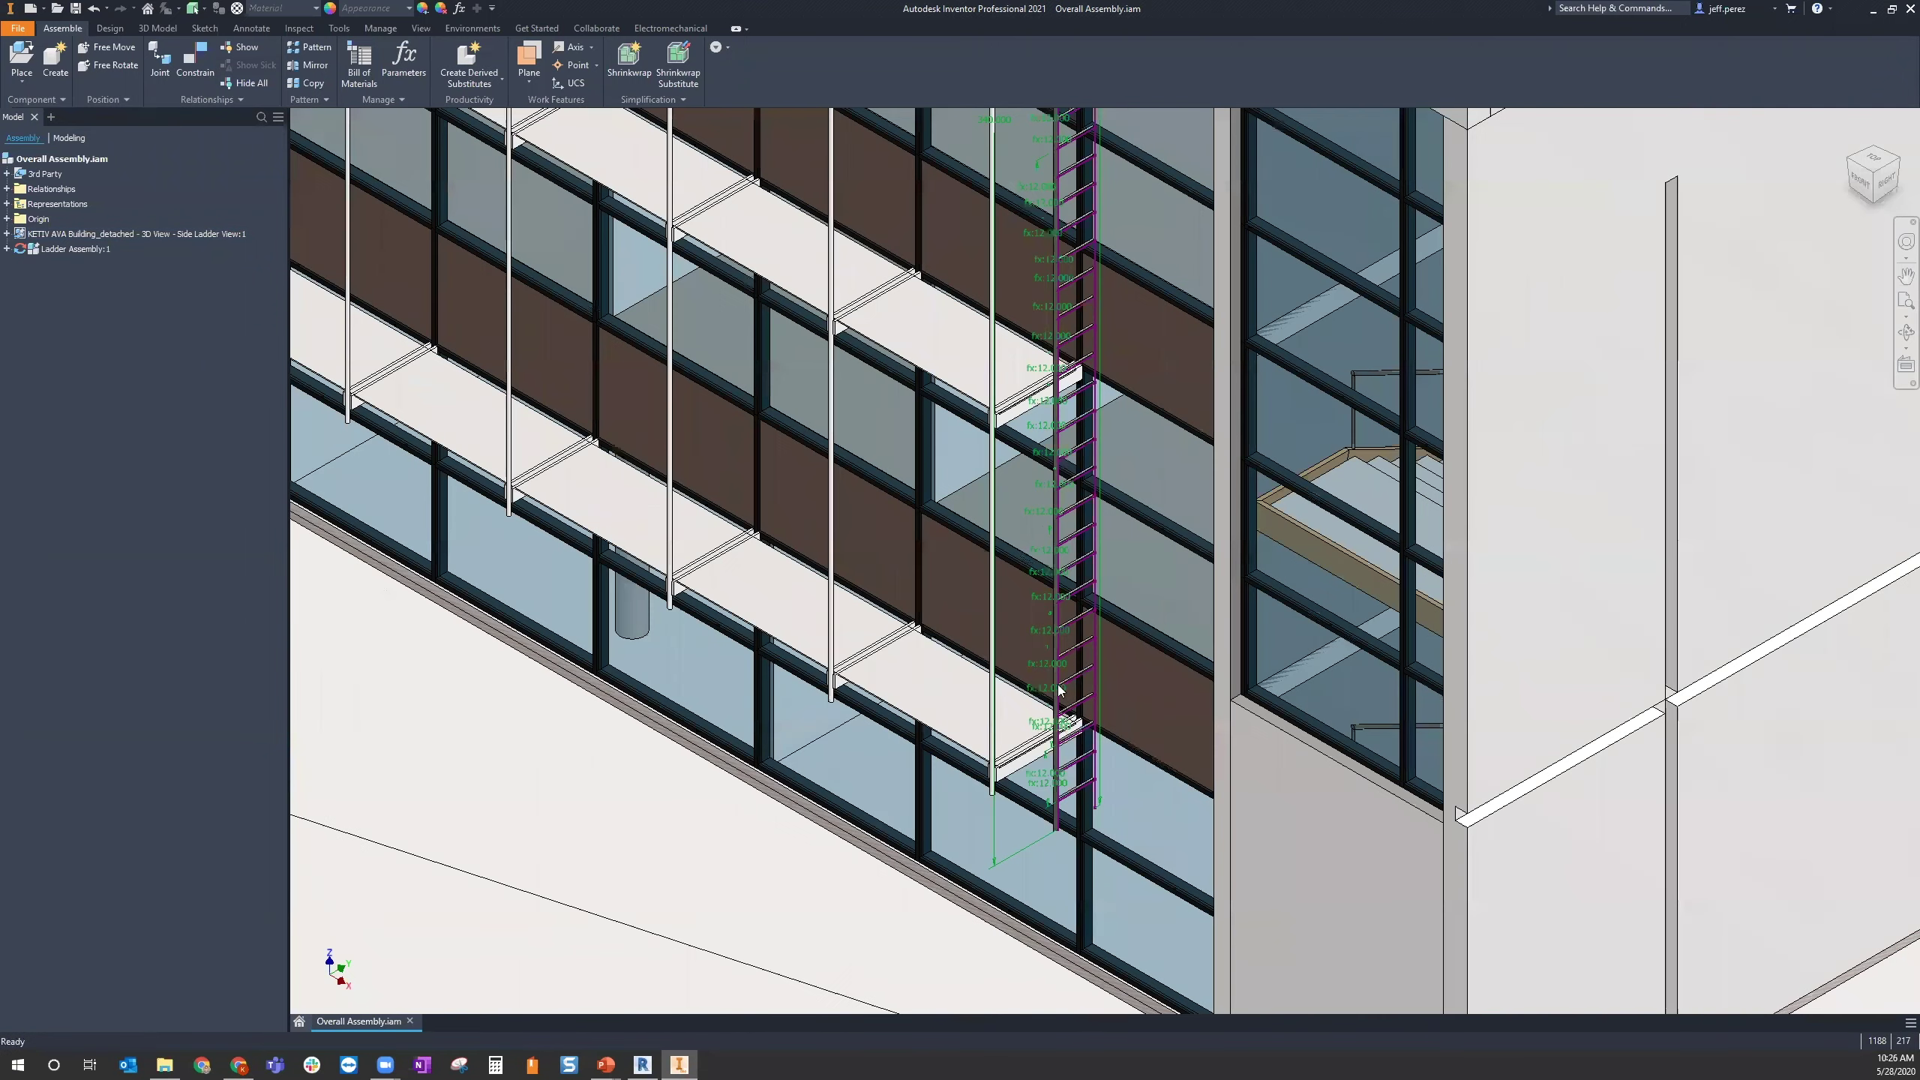
{"action": "middle_click_drag", "start_coordinate": [1040, 617], "coordinate": [973, 816]}
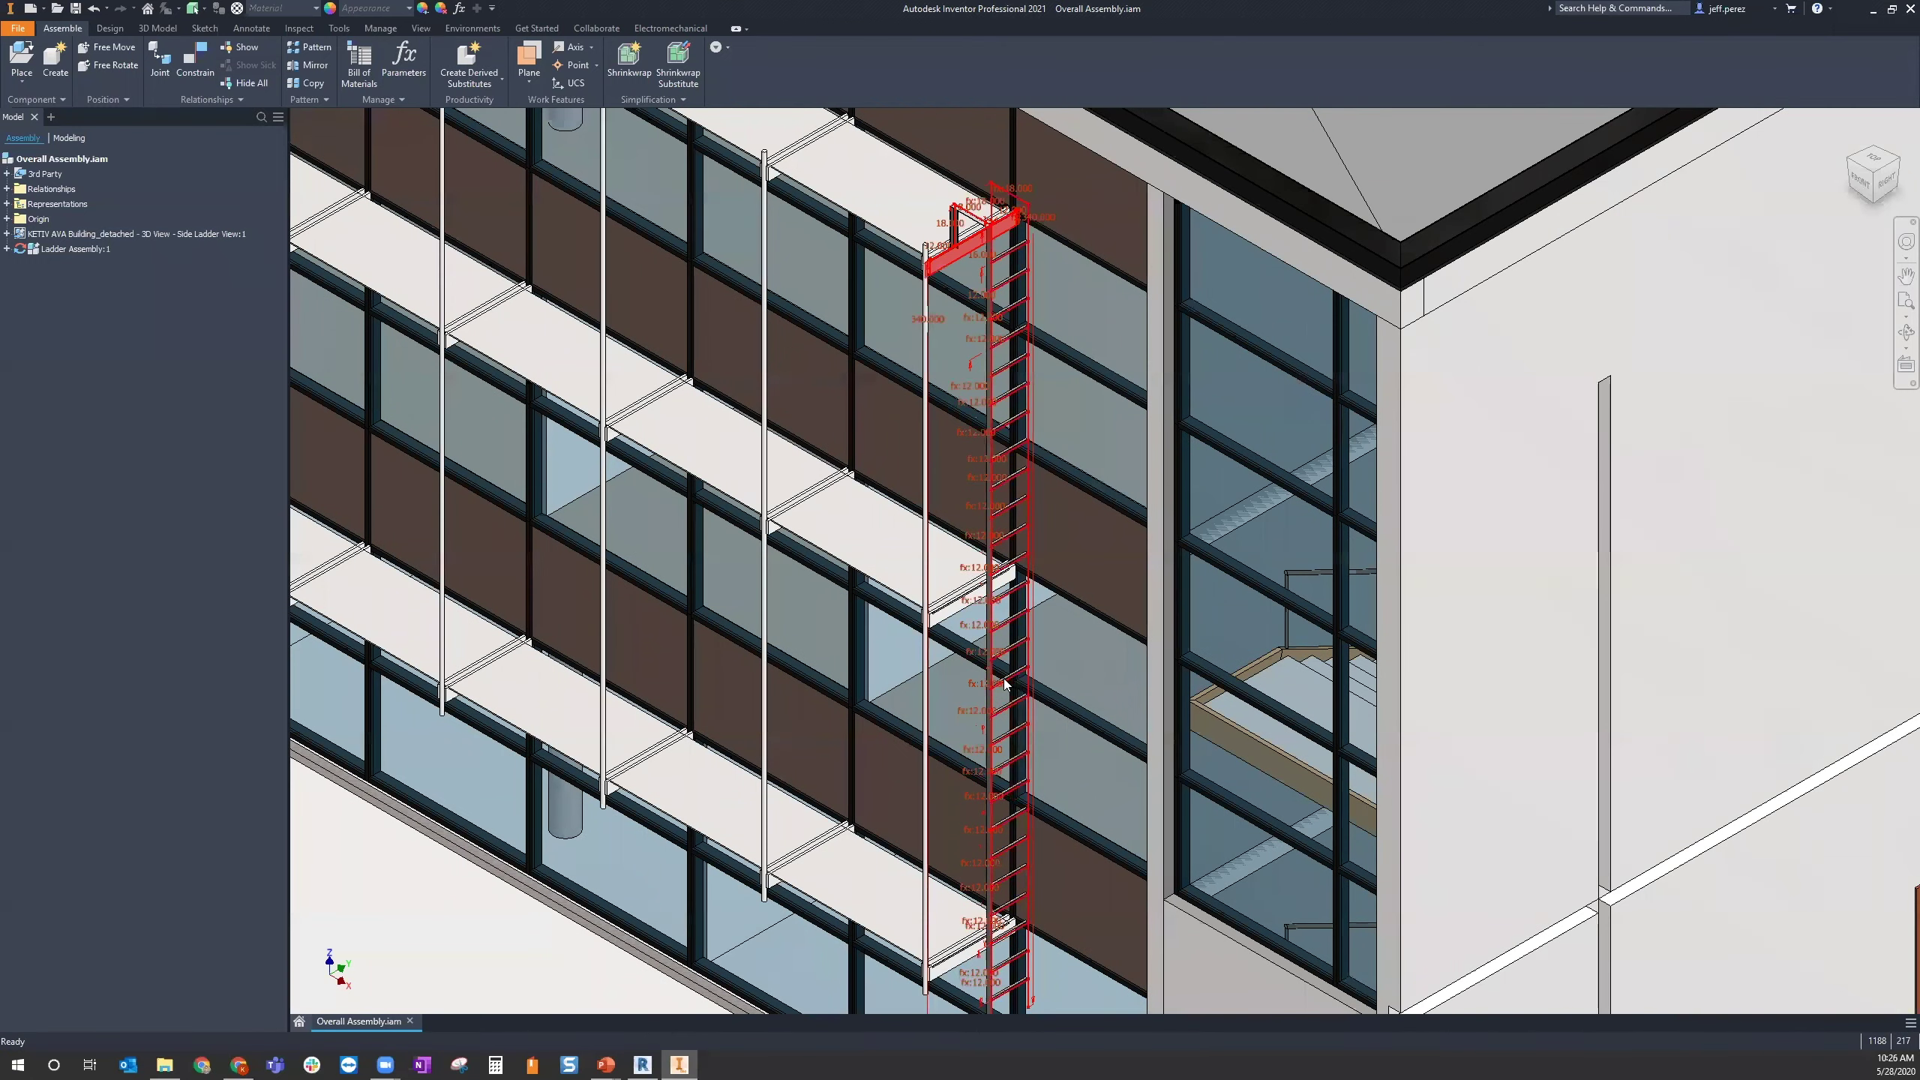
{"action": "left_click", "coordinate": [1005, 685]}
{"action": "scroll", "coordinate": [1005, 685], "scroll_direction": "down", "scroll_amount": 3}
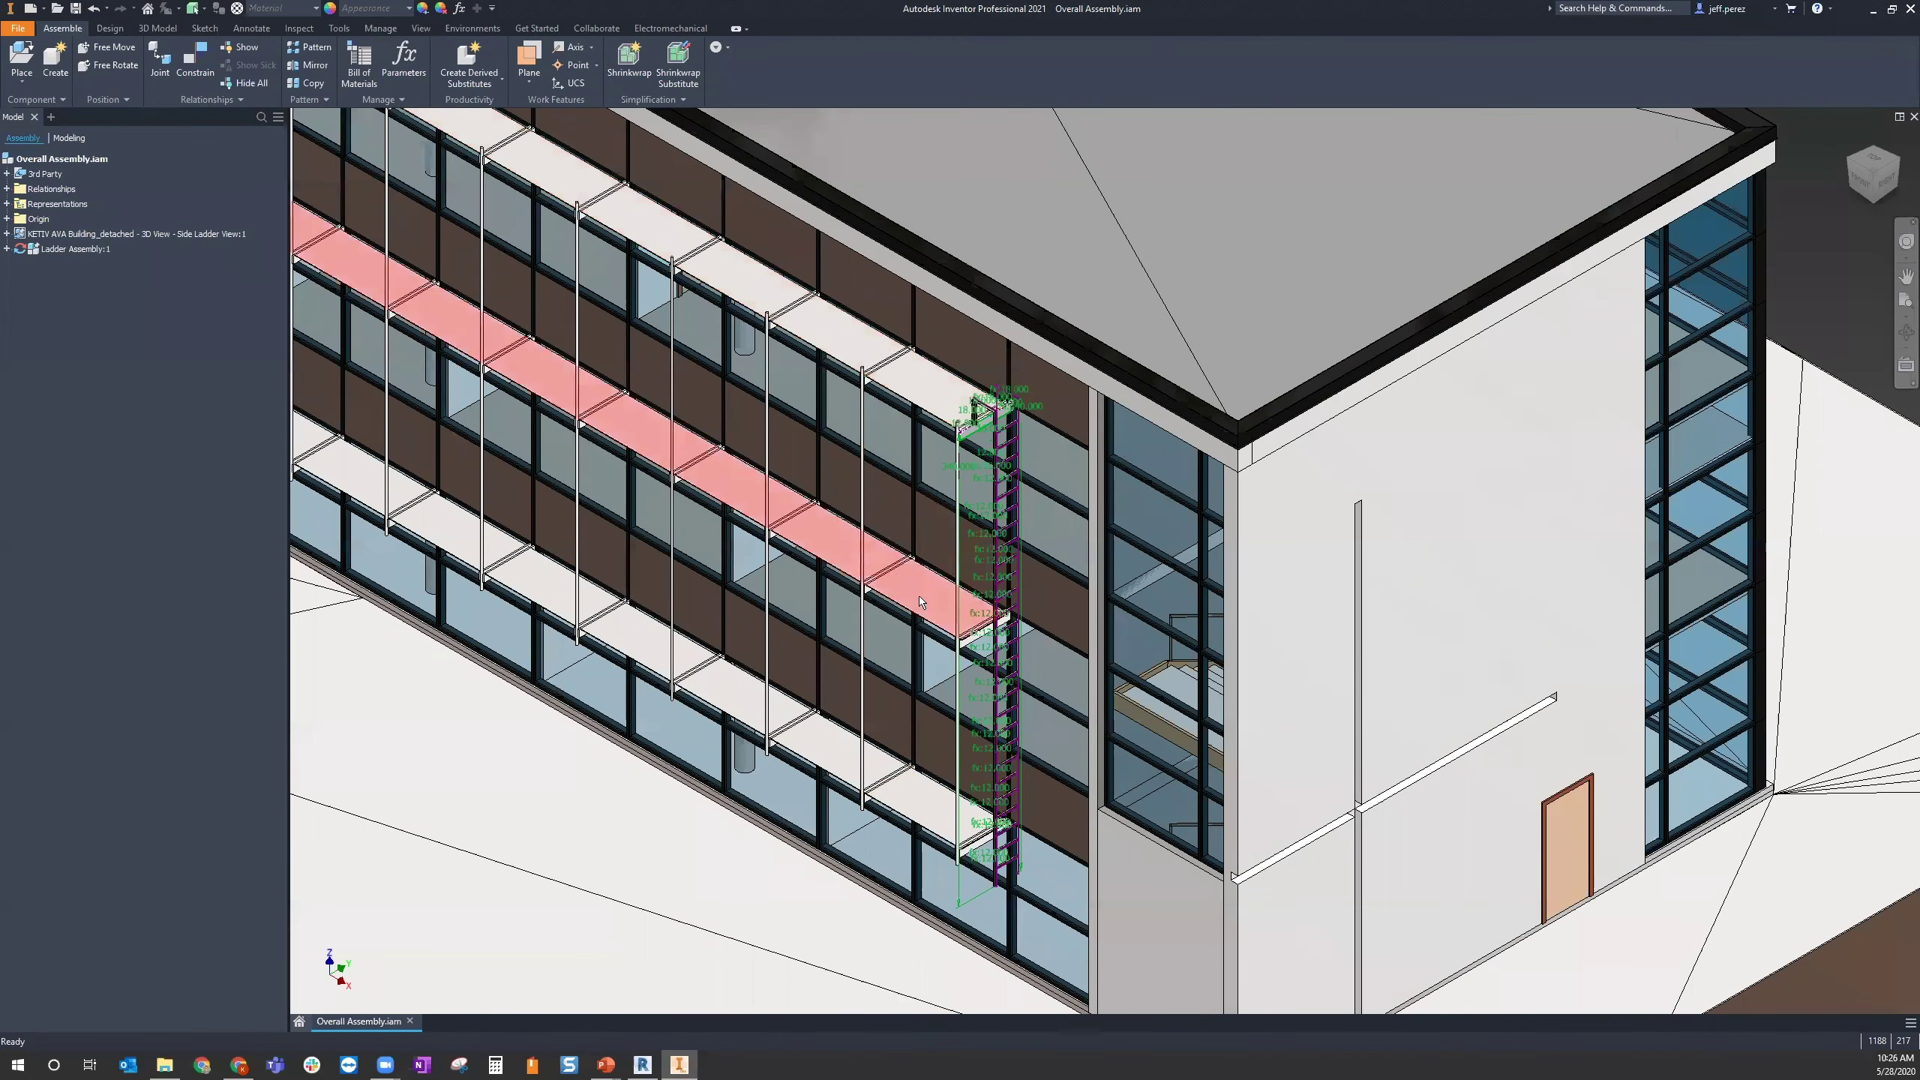
{"action": "middle_click_drag", "start_coordinate": [894, 573], "coordinate": [956, 661]}
{"action": "scroll", "coordinate": [1064, 522], "scroll_direction": "up", "scroll_amount": 5}
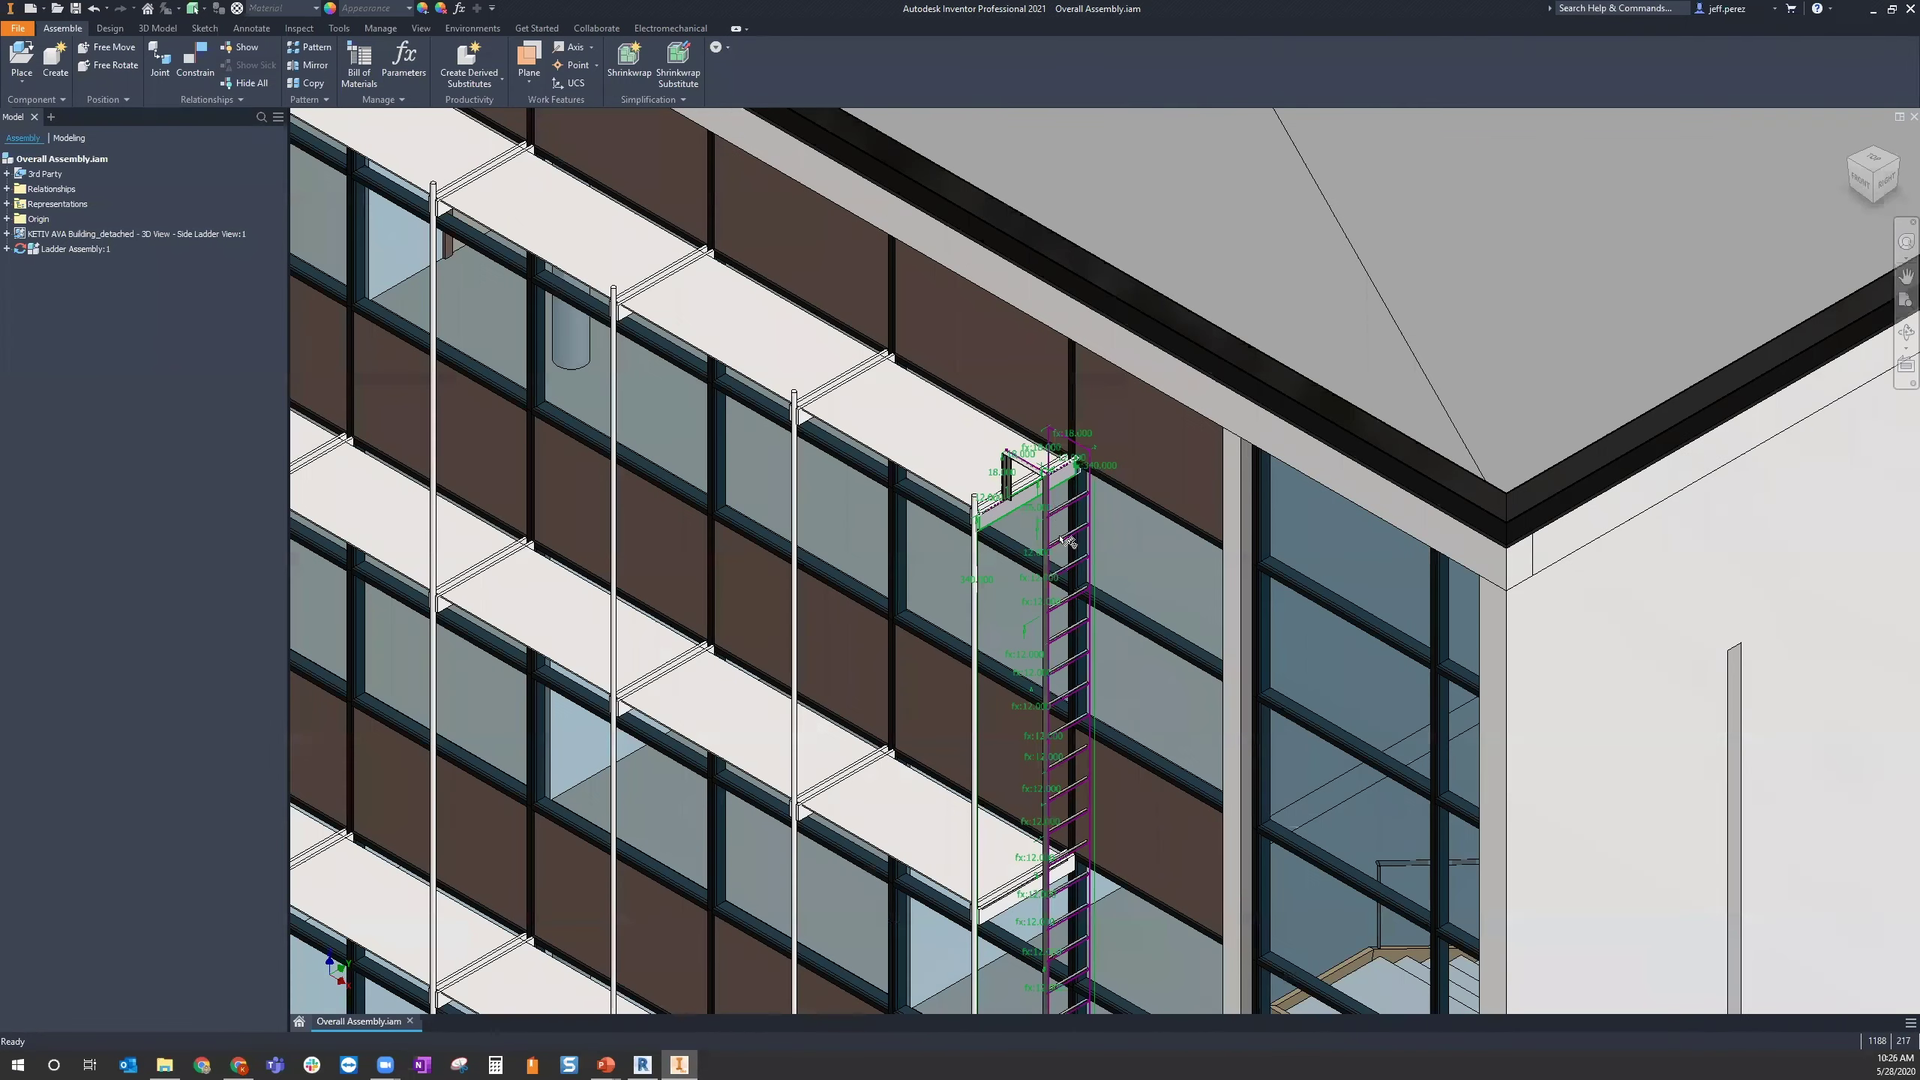
{"action": "scroll", "coordinate": [1081, 322], "scroll_direction": "up", "scroll_amount": 3}
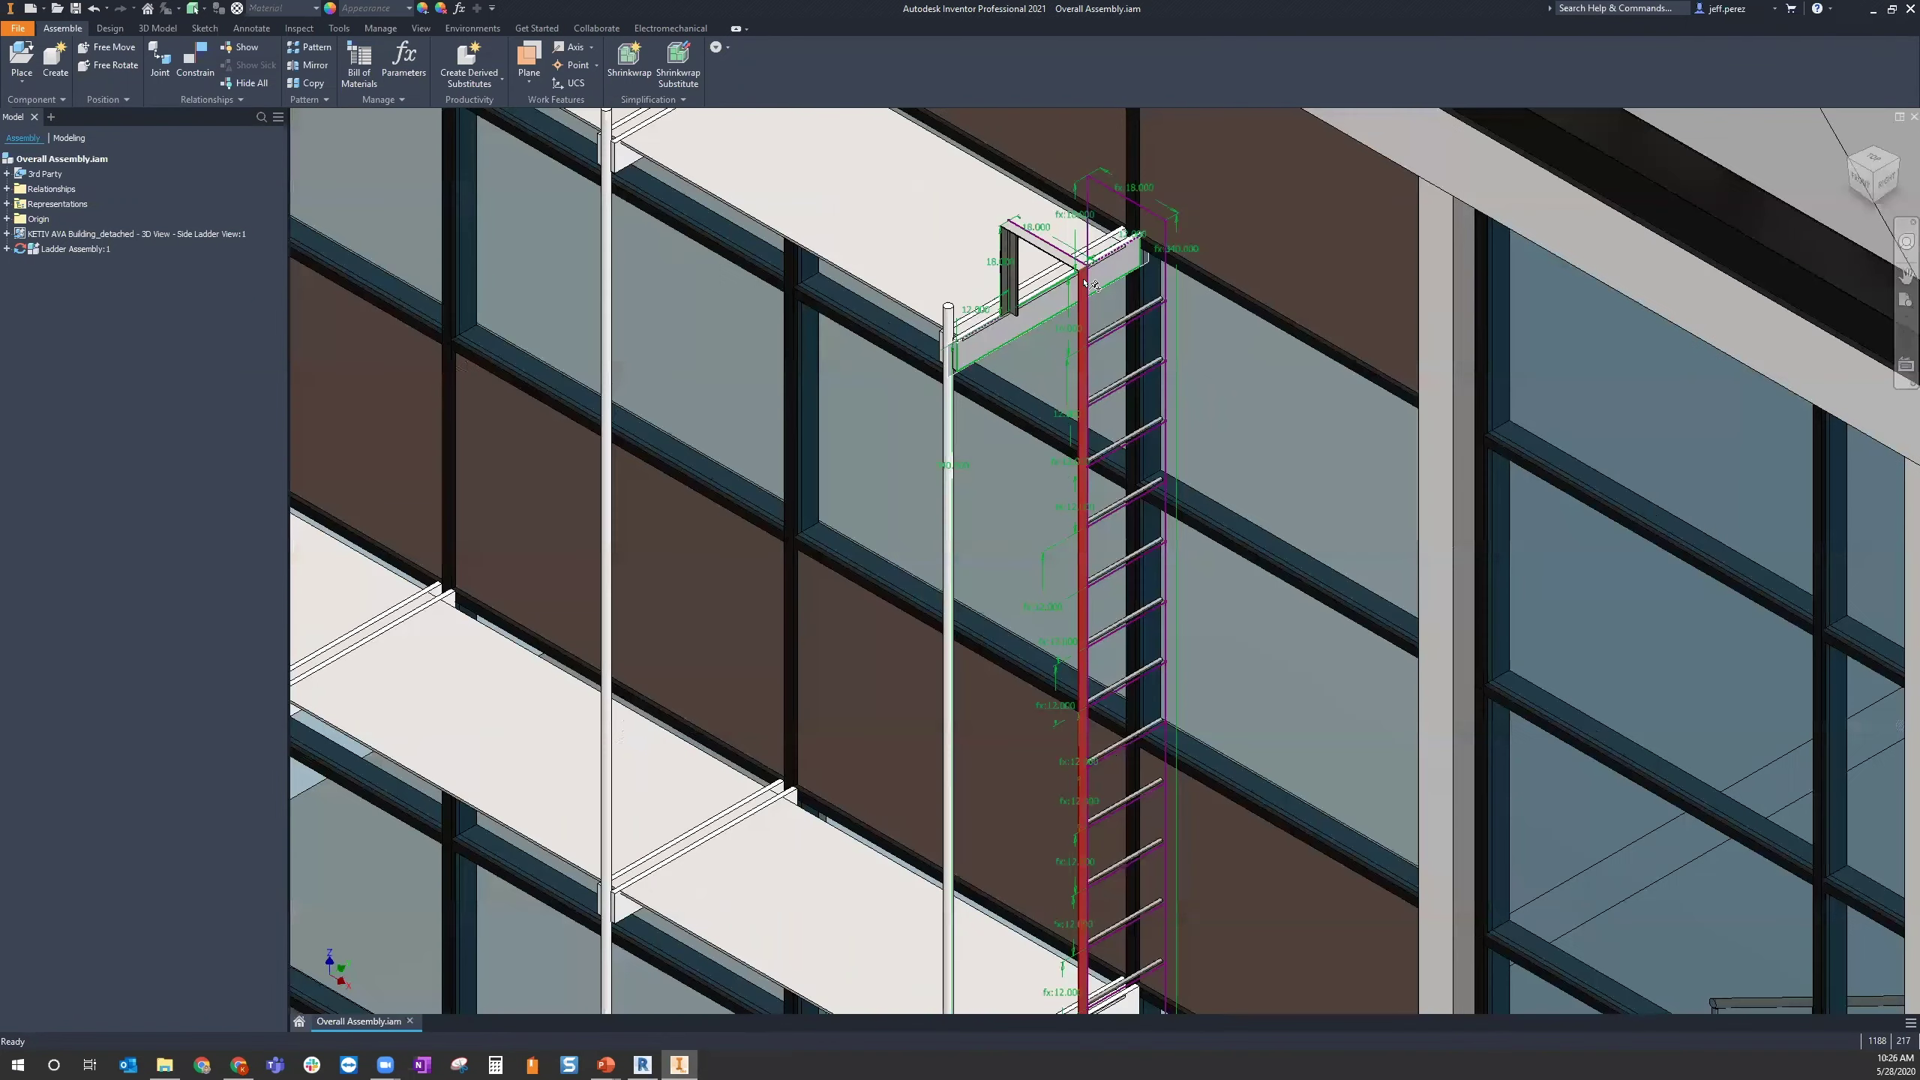
{"action": "left_click", "coordinate": [7, 248]}
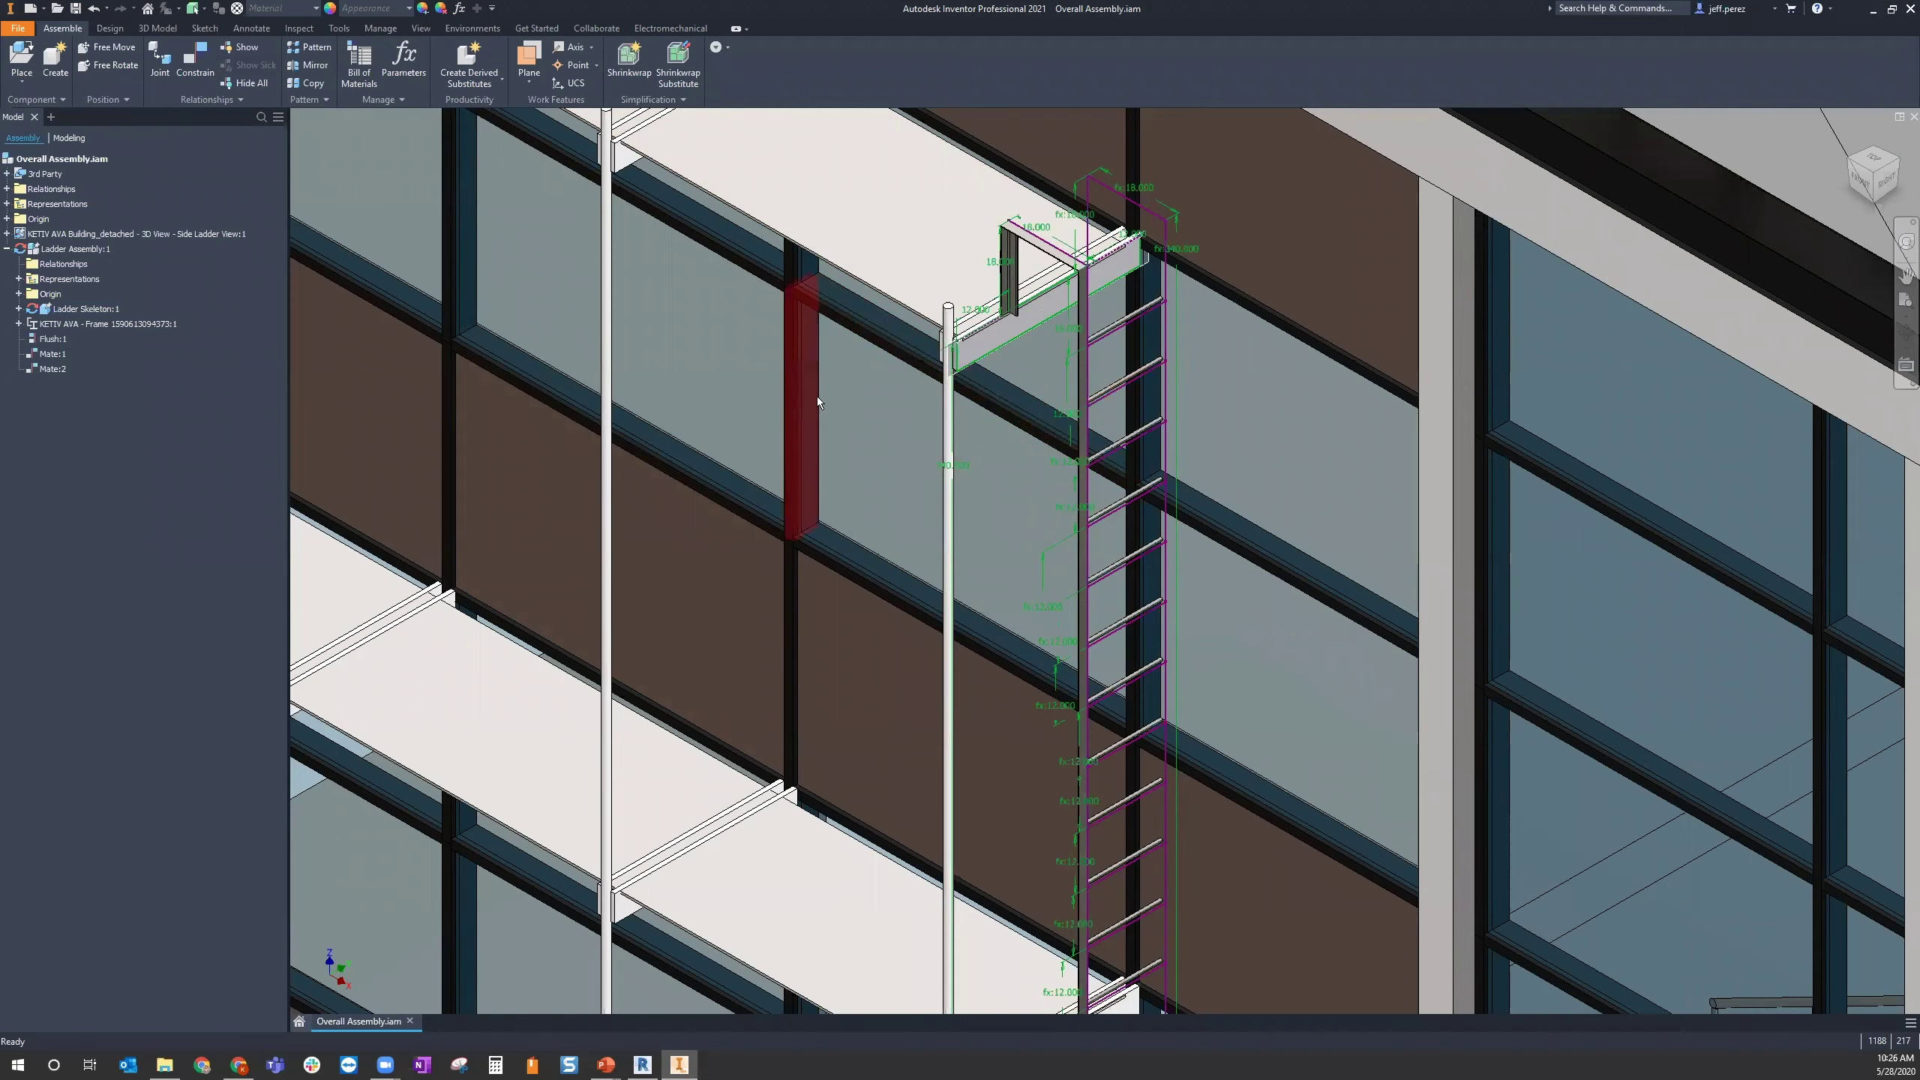
{"action": "scroll", "coordinate": [817, 396], "scroll_direction": "down", "scroll_amount": 3}
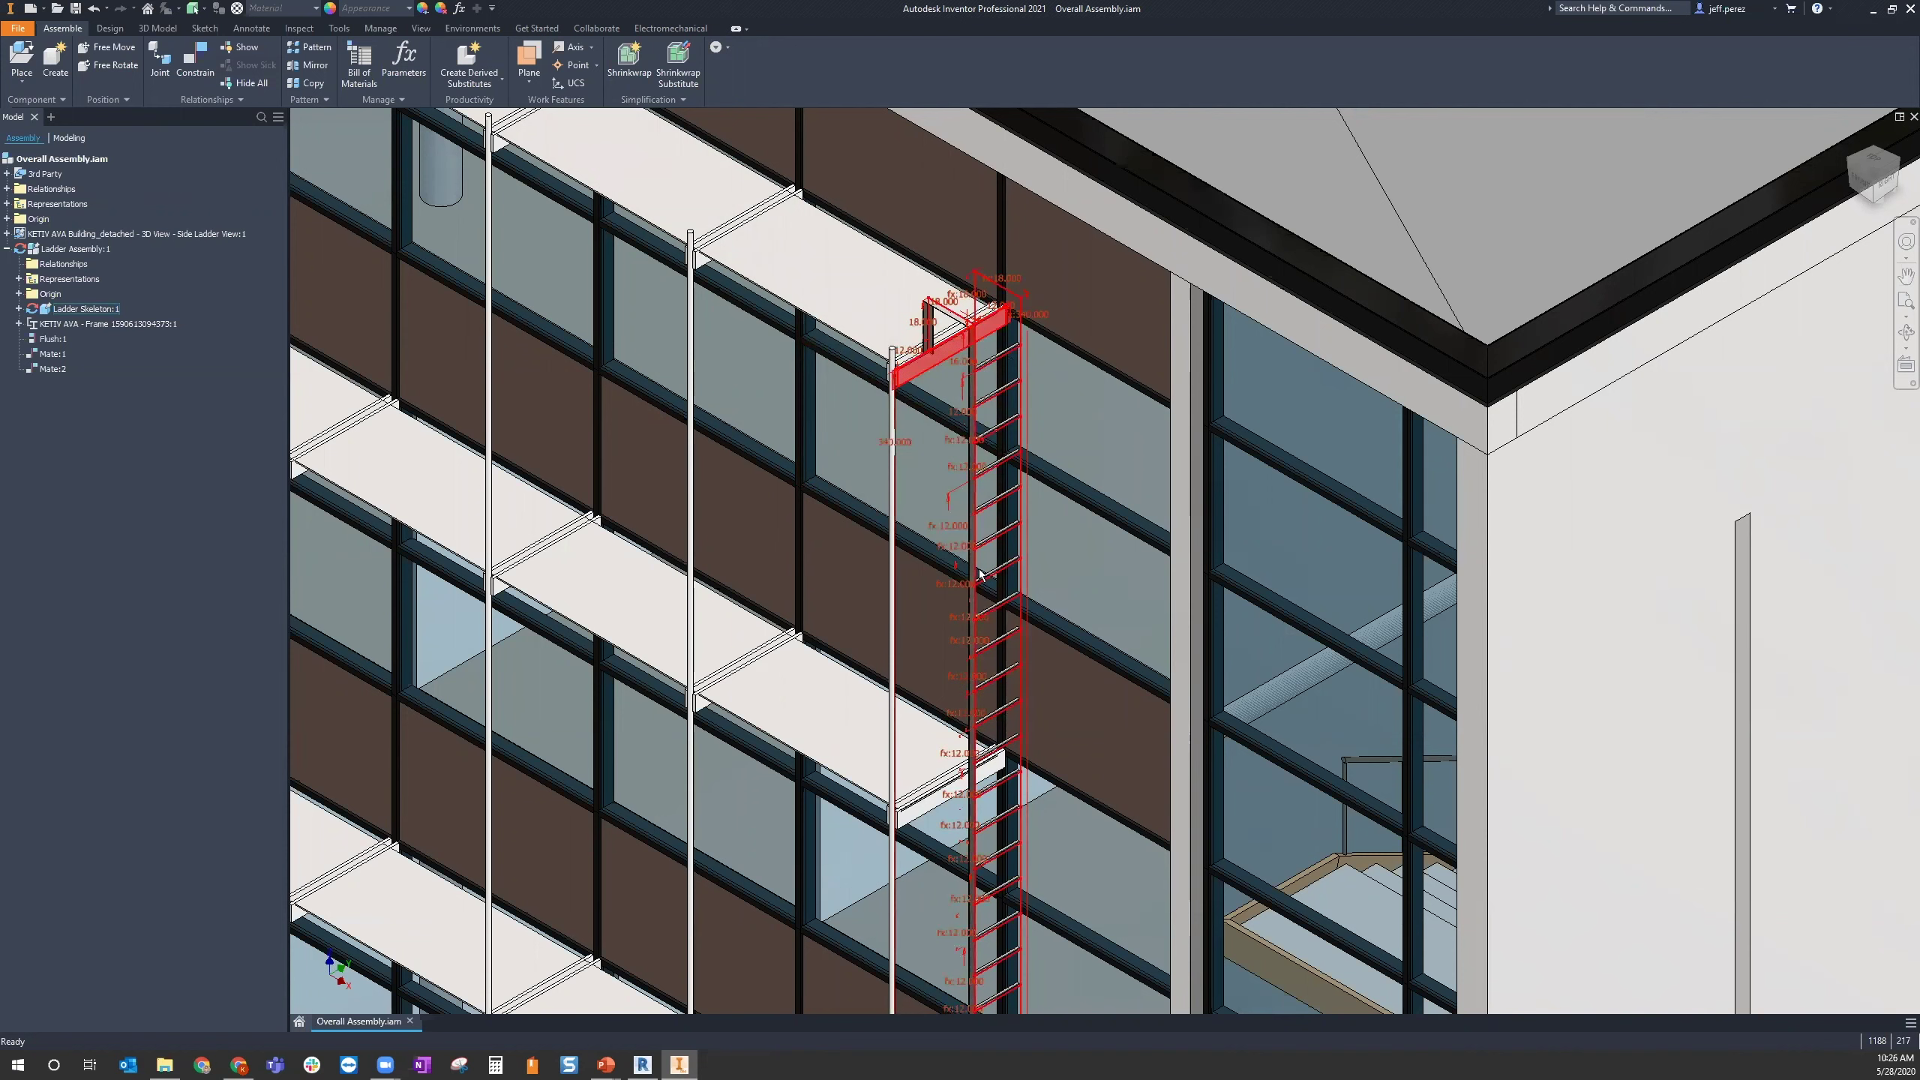
{"action": "left_click", "coordinate": [970, 336]}
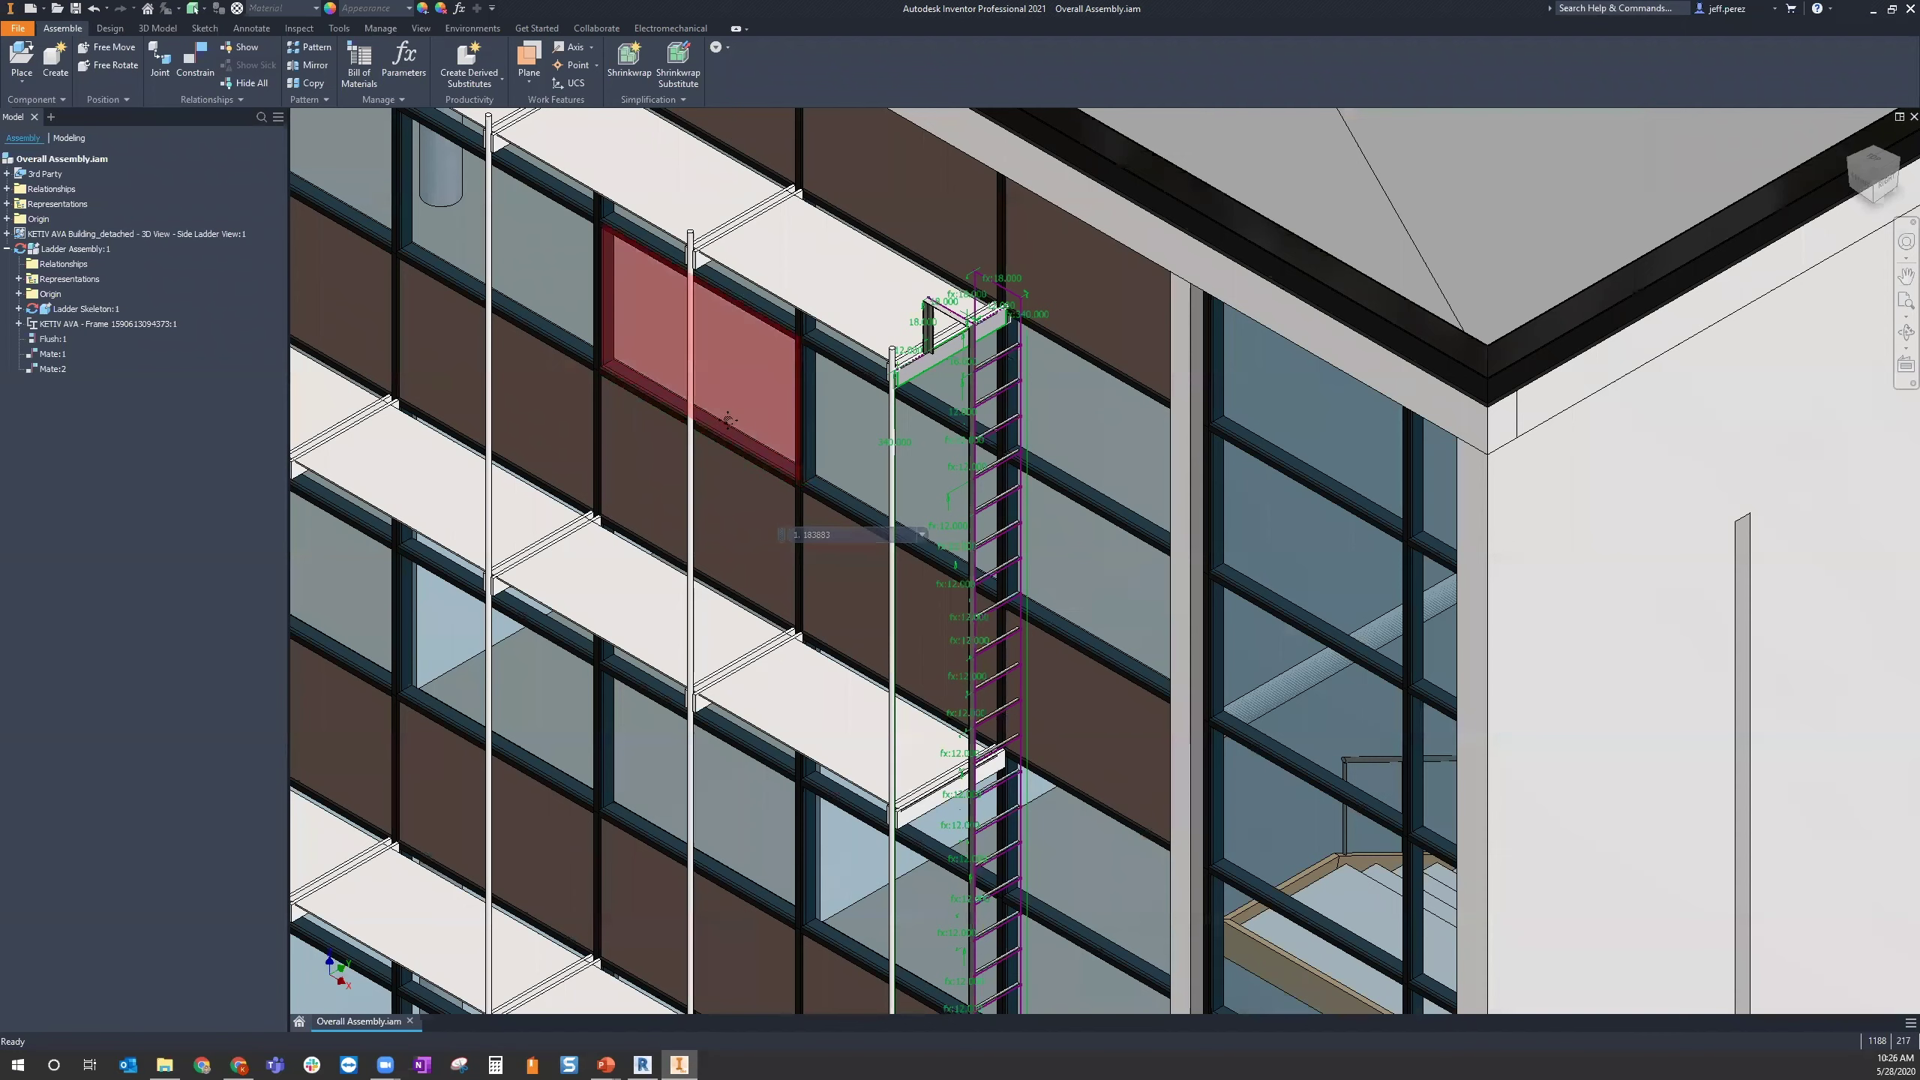
{"action": "scroll", "coordinate": [726, 329], "scroll_direction": "down", "scroll_amount": 3}
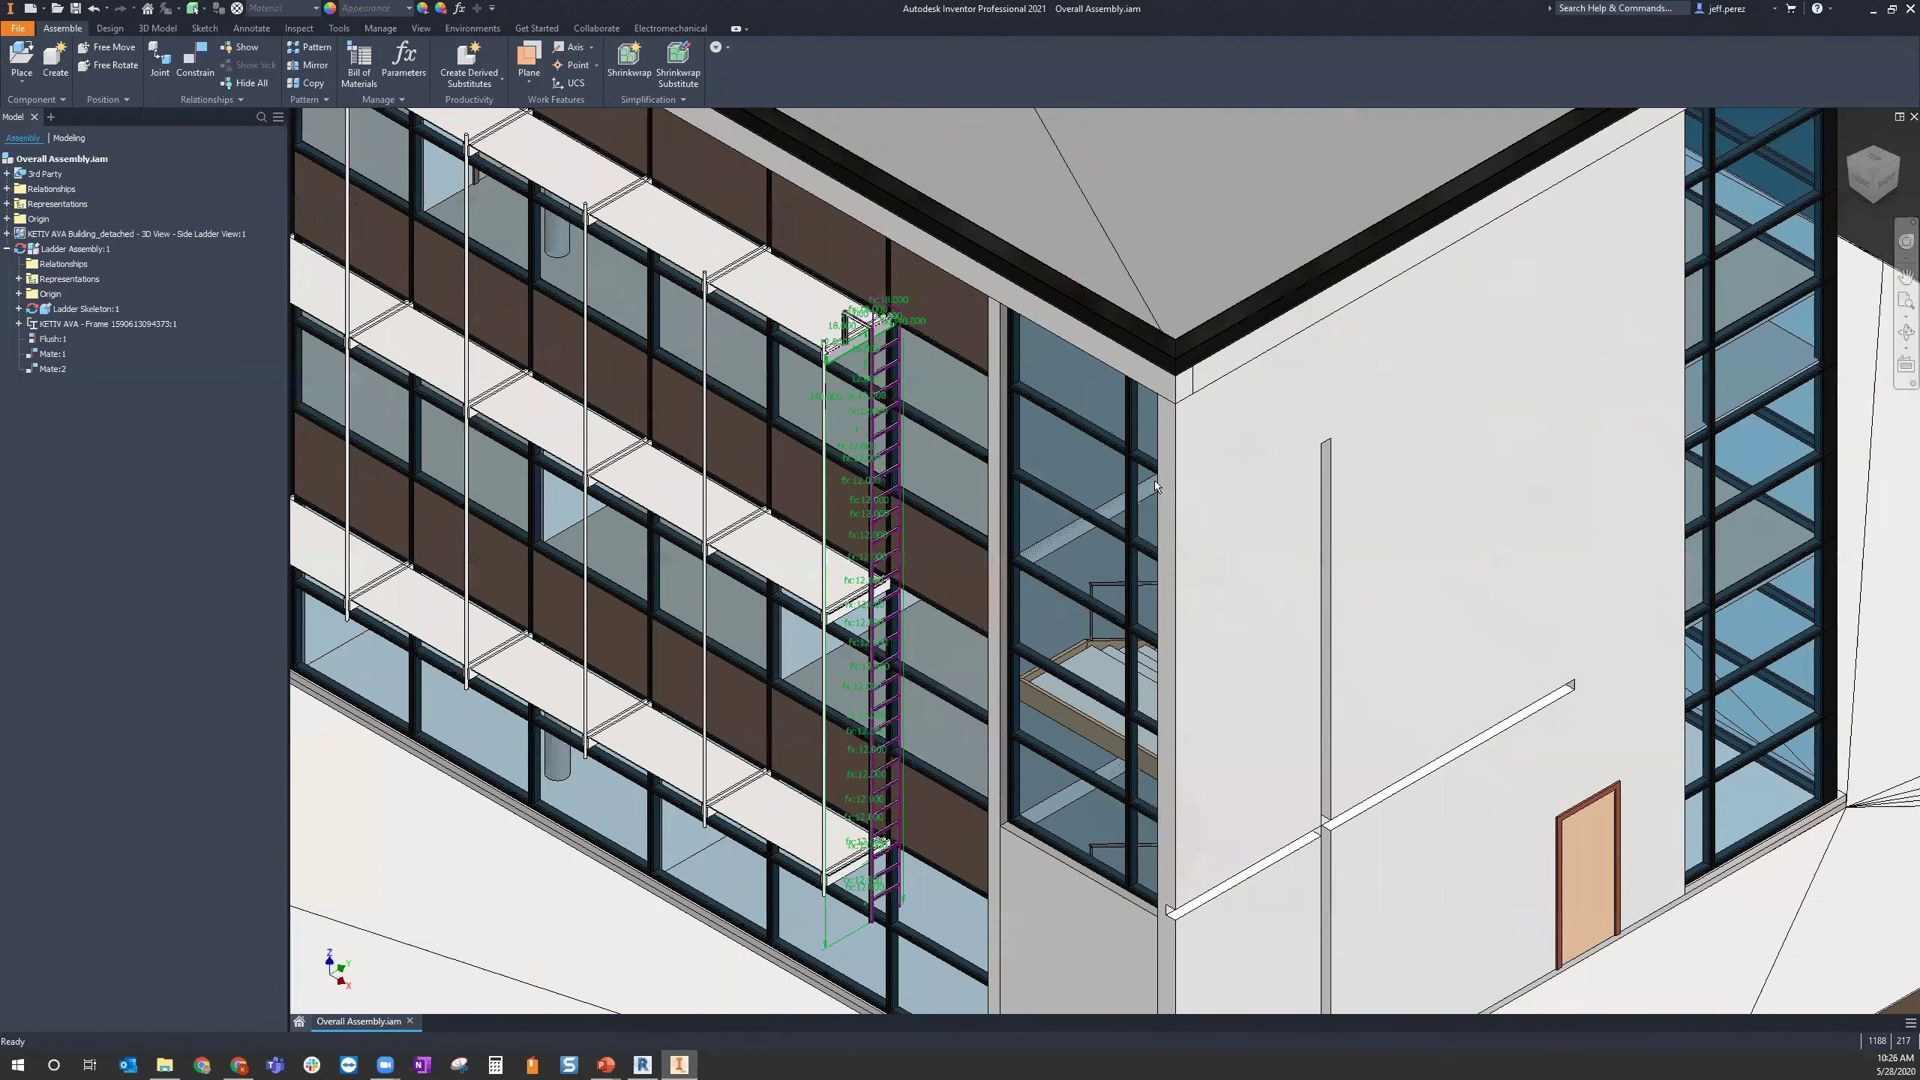
{"action": "scroll", "coordinate": [1155, 486], "scroll_direction": "down", "scroll_amount": 5}
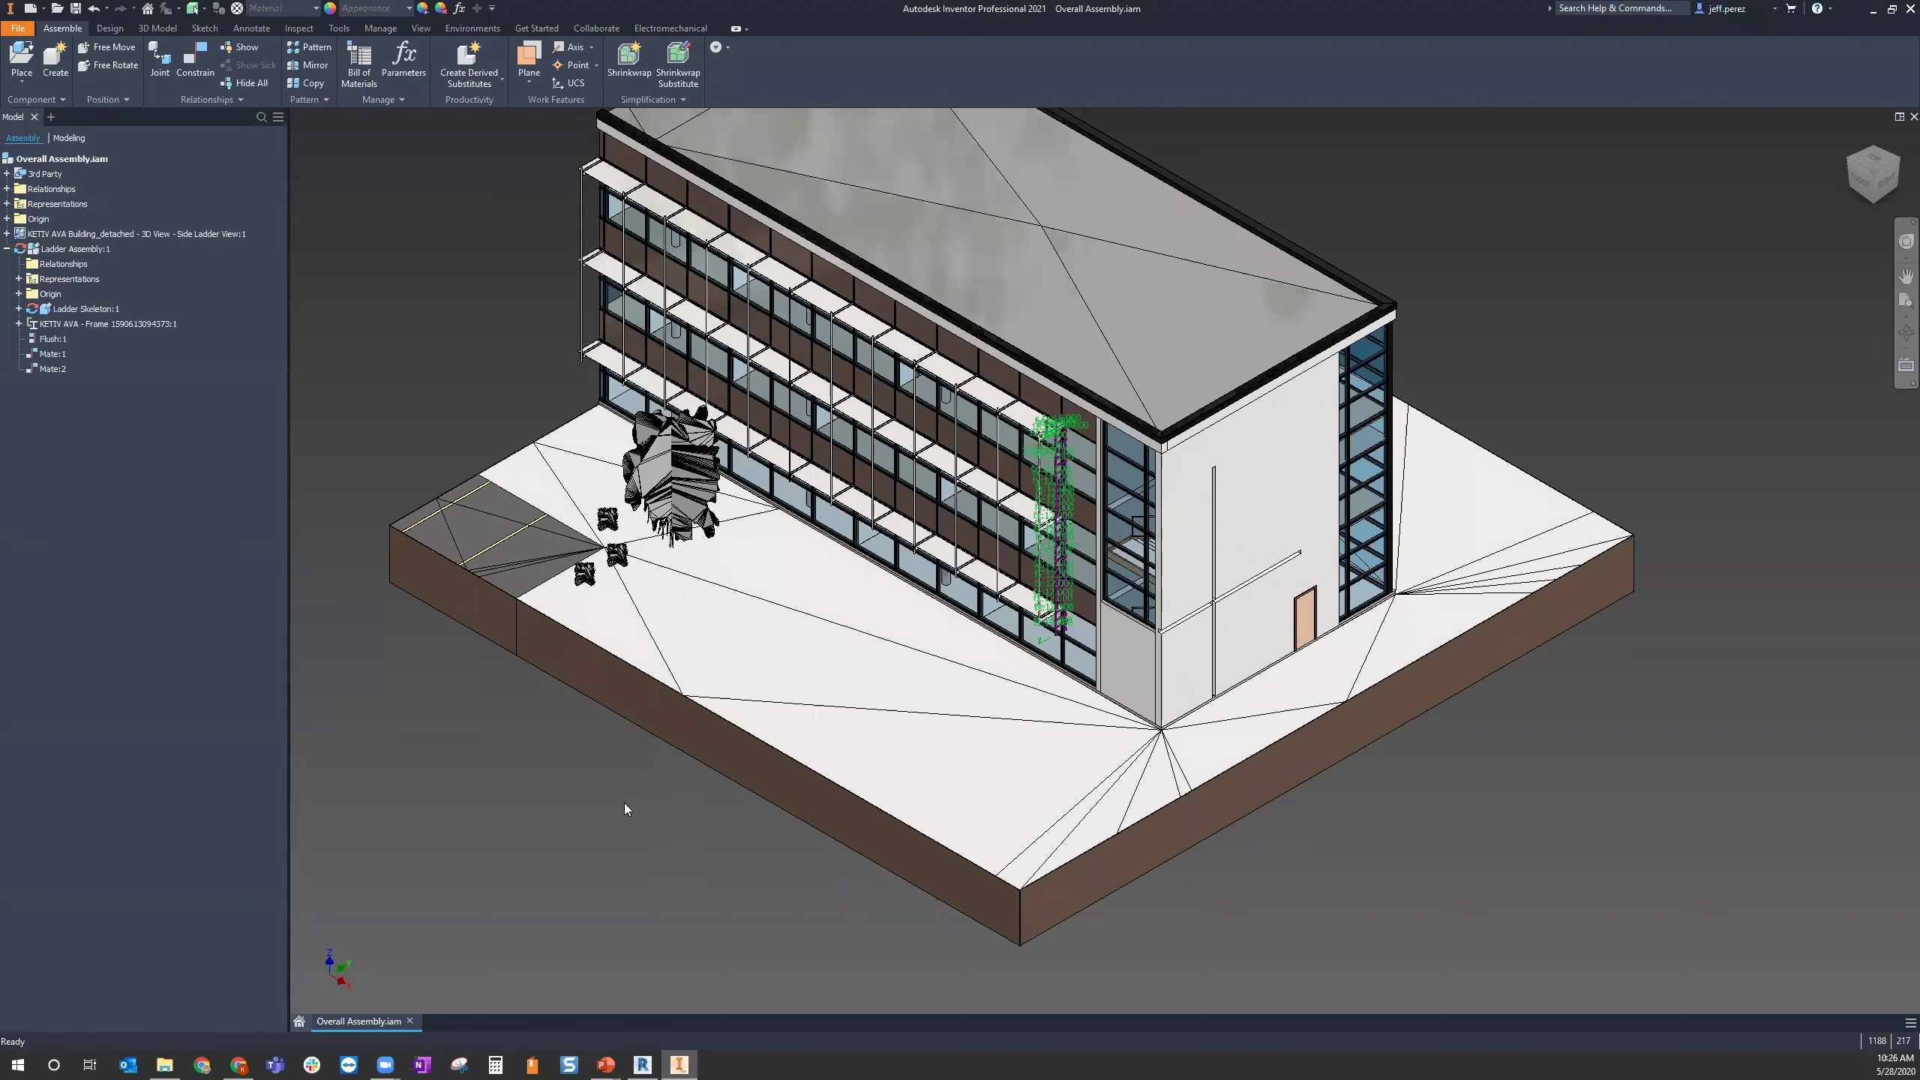
{"action": "left_click", "coordinate": [52, 64]}
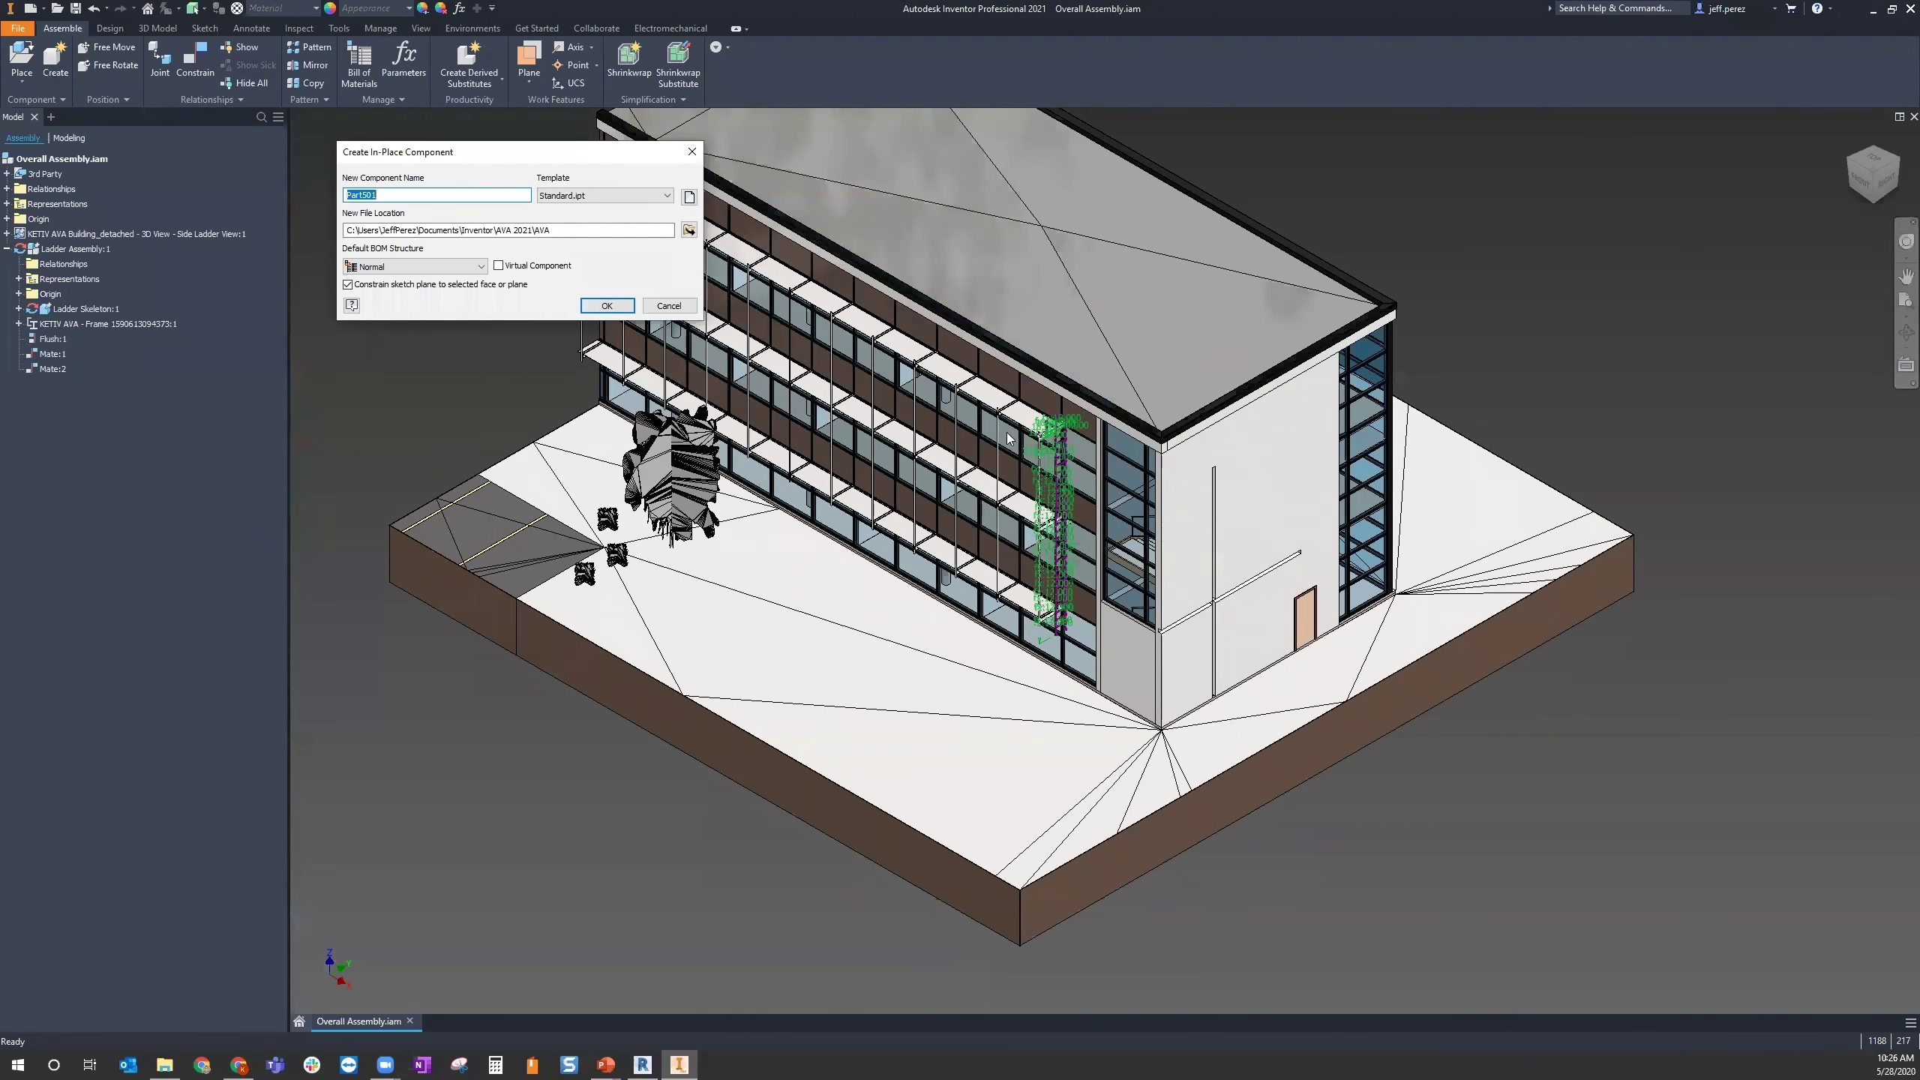
{"action": "left_click", "coordinate": [606, 305]}
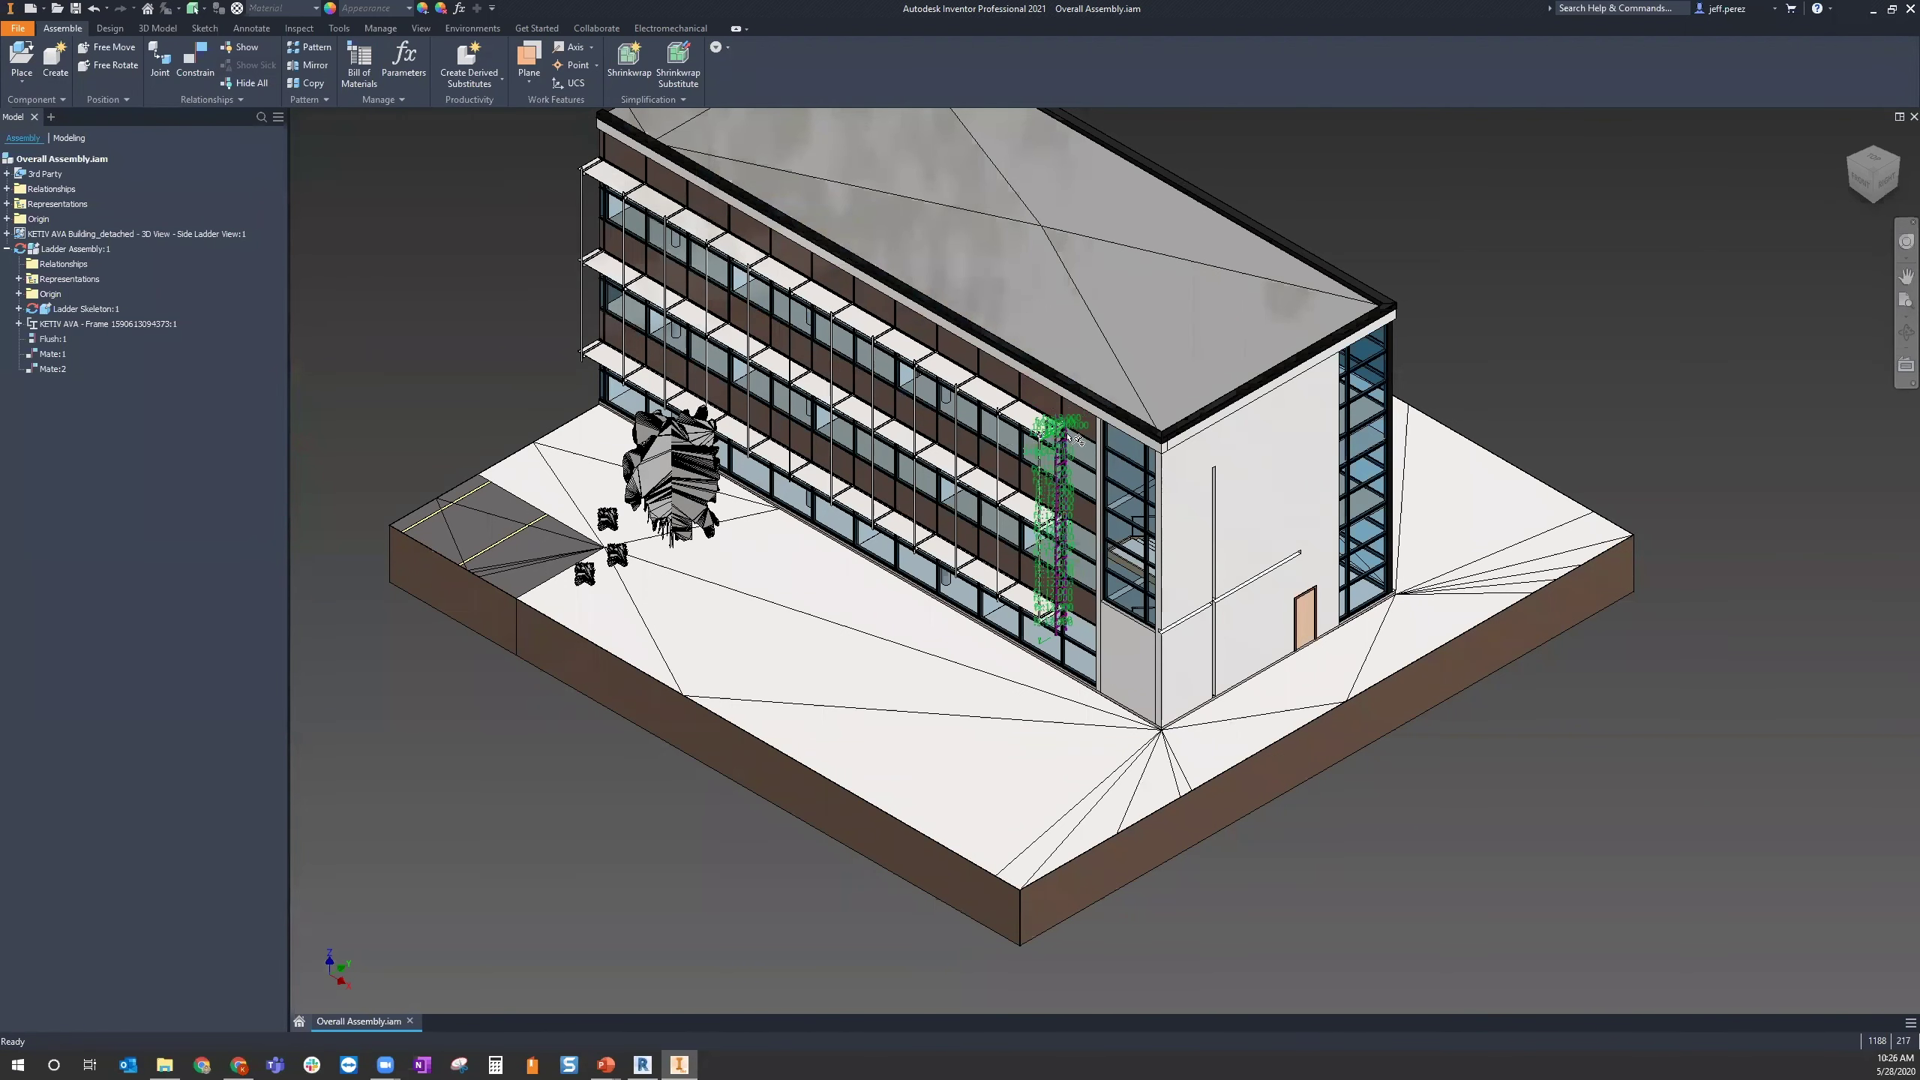
{"action": "scroll", "coordinate": [1041, 415], "scroll_direction": "up", "scroll_amount": 3}
{"action": "scroll", "coordinate": [1032, 410], "scroll_direction": "up", "scroll_amount": 3}
{"action": "middle_click_drag", "start_coordinate": [1032, 422], "coordinate": [949, 382]}
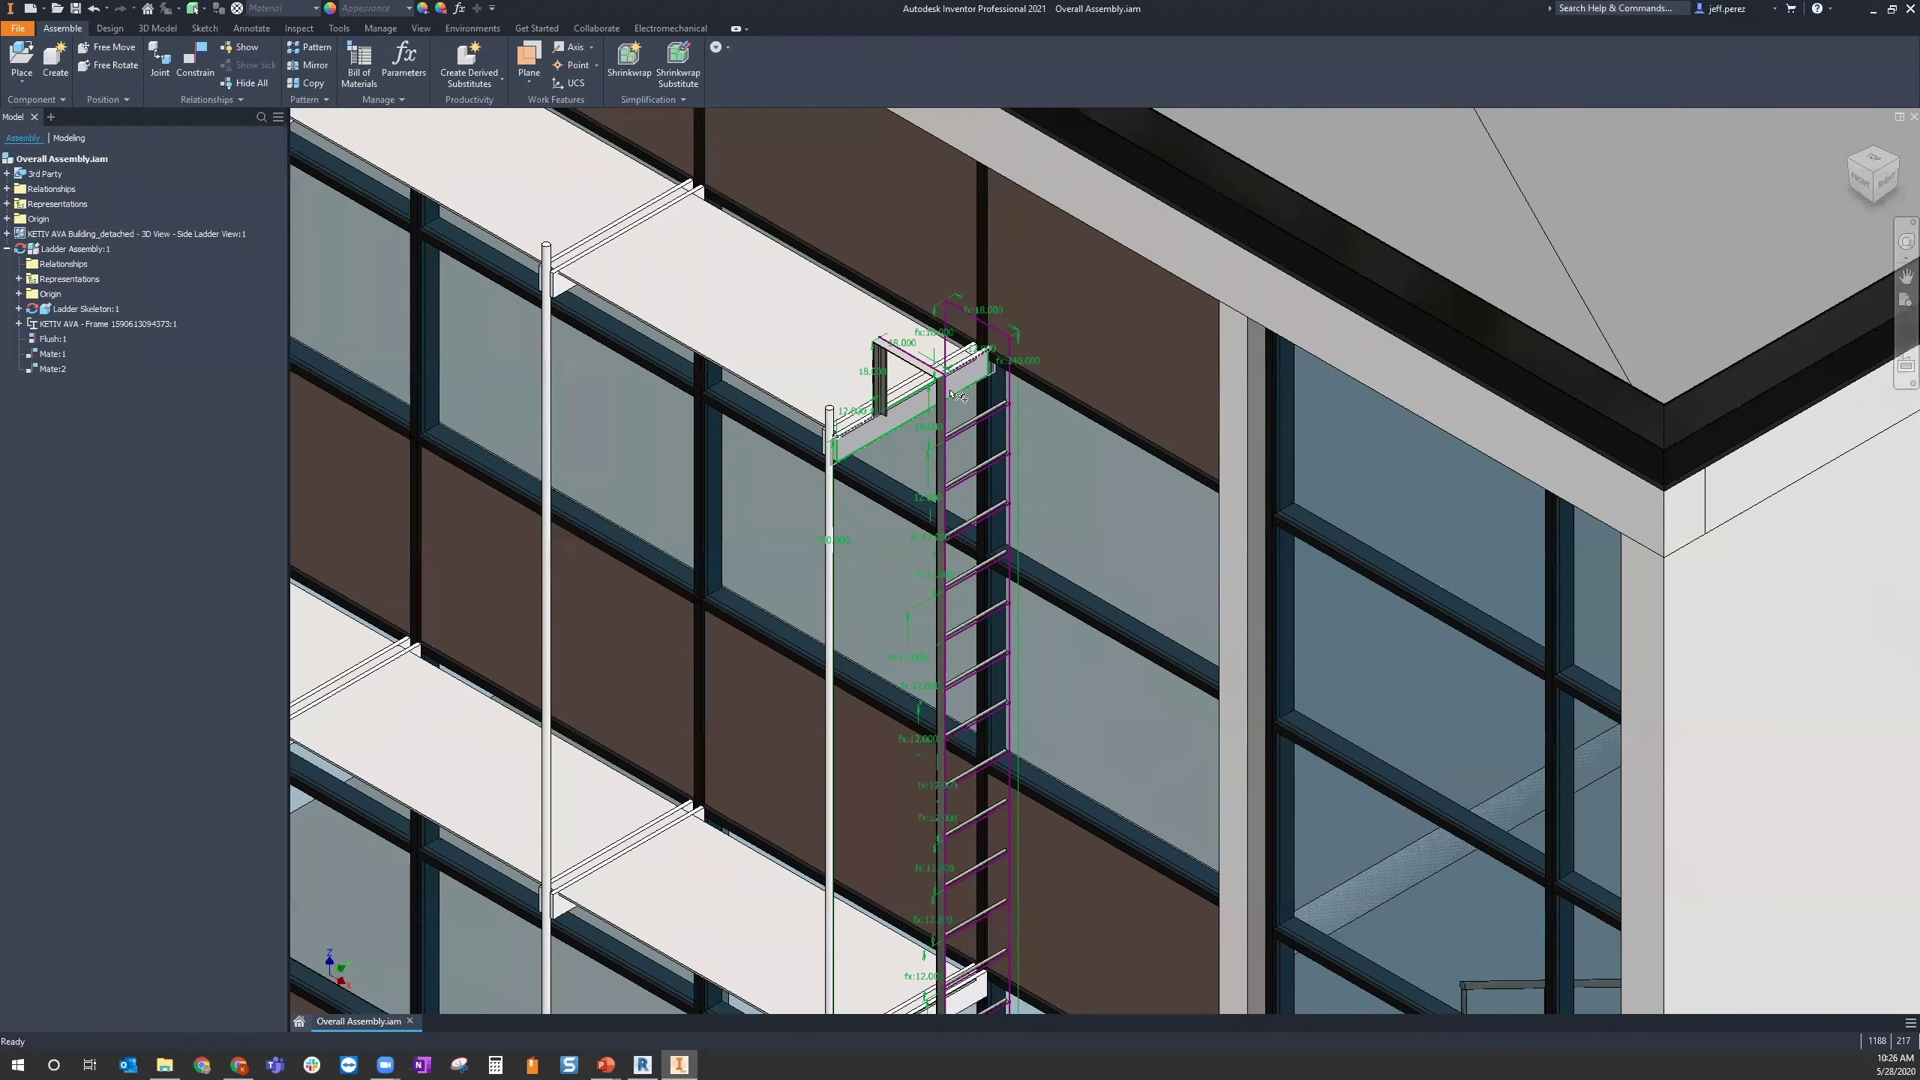
{"action": "scroll", "coordinate": [824, 300], "scroll_direction": "down", "scroll_amount": 5}
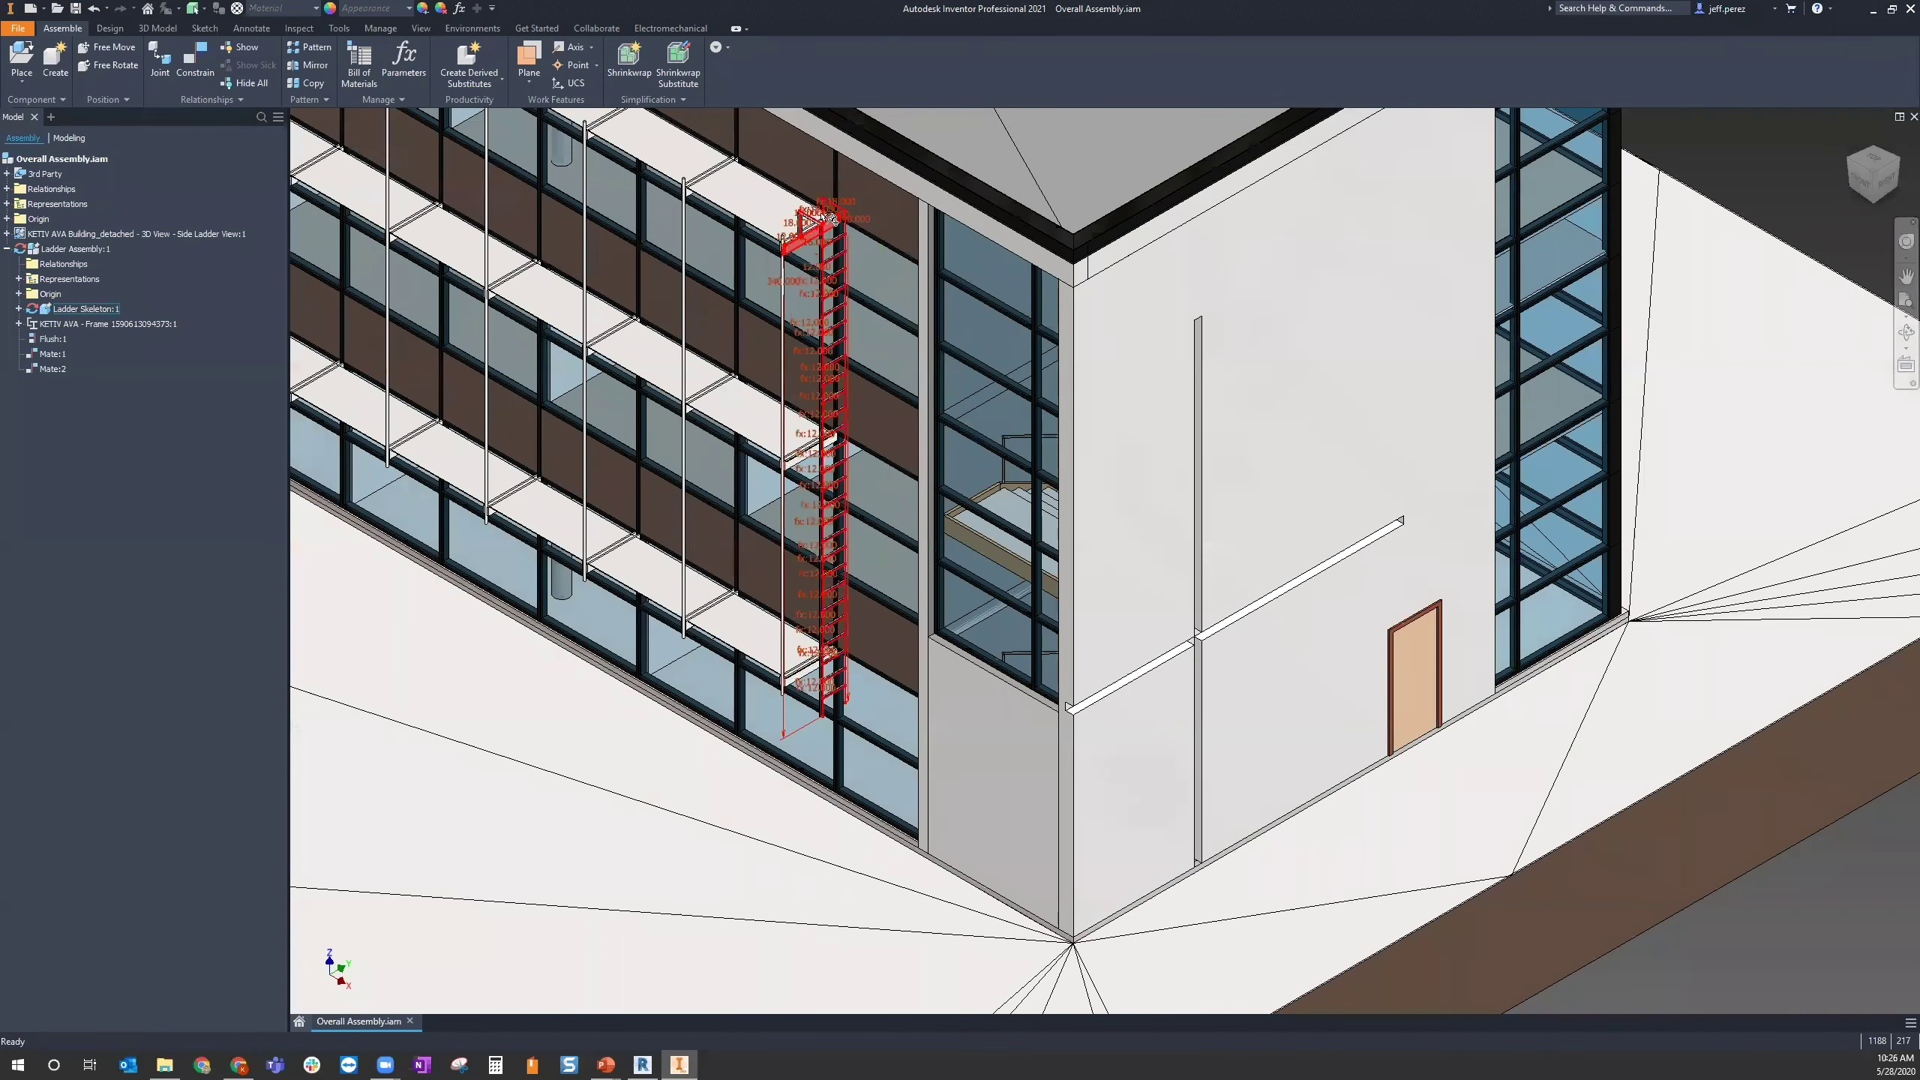
Activate Ladder Assembly and the KETIV AVA frame inside it for in-place editing
{"action": "scroll", "coordinate": [822, 204], "scroll_direction": "up", "scroll_amount": 3}
{"action": "double_click", "coordinate": [82, 250]}
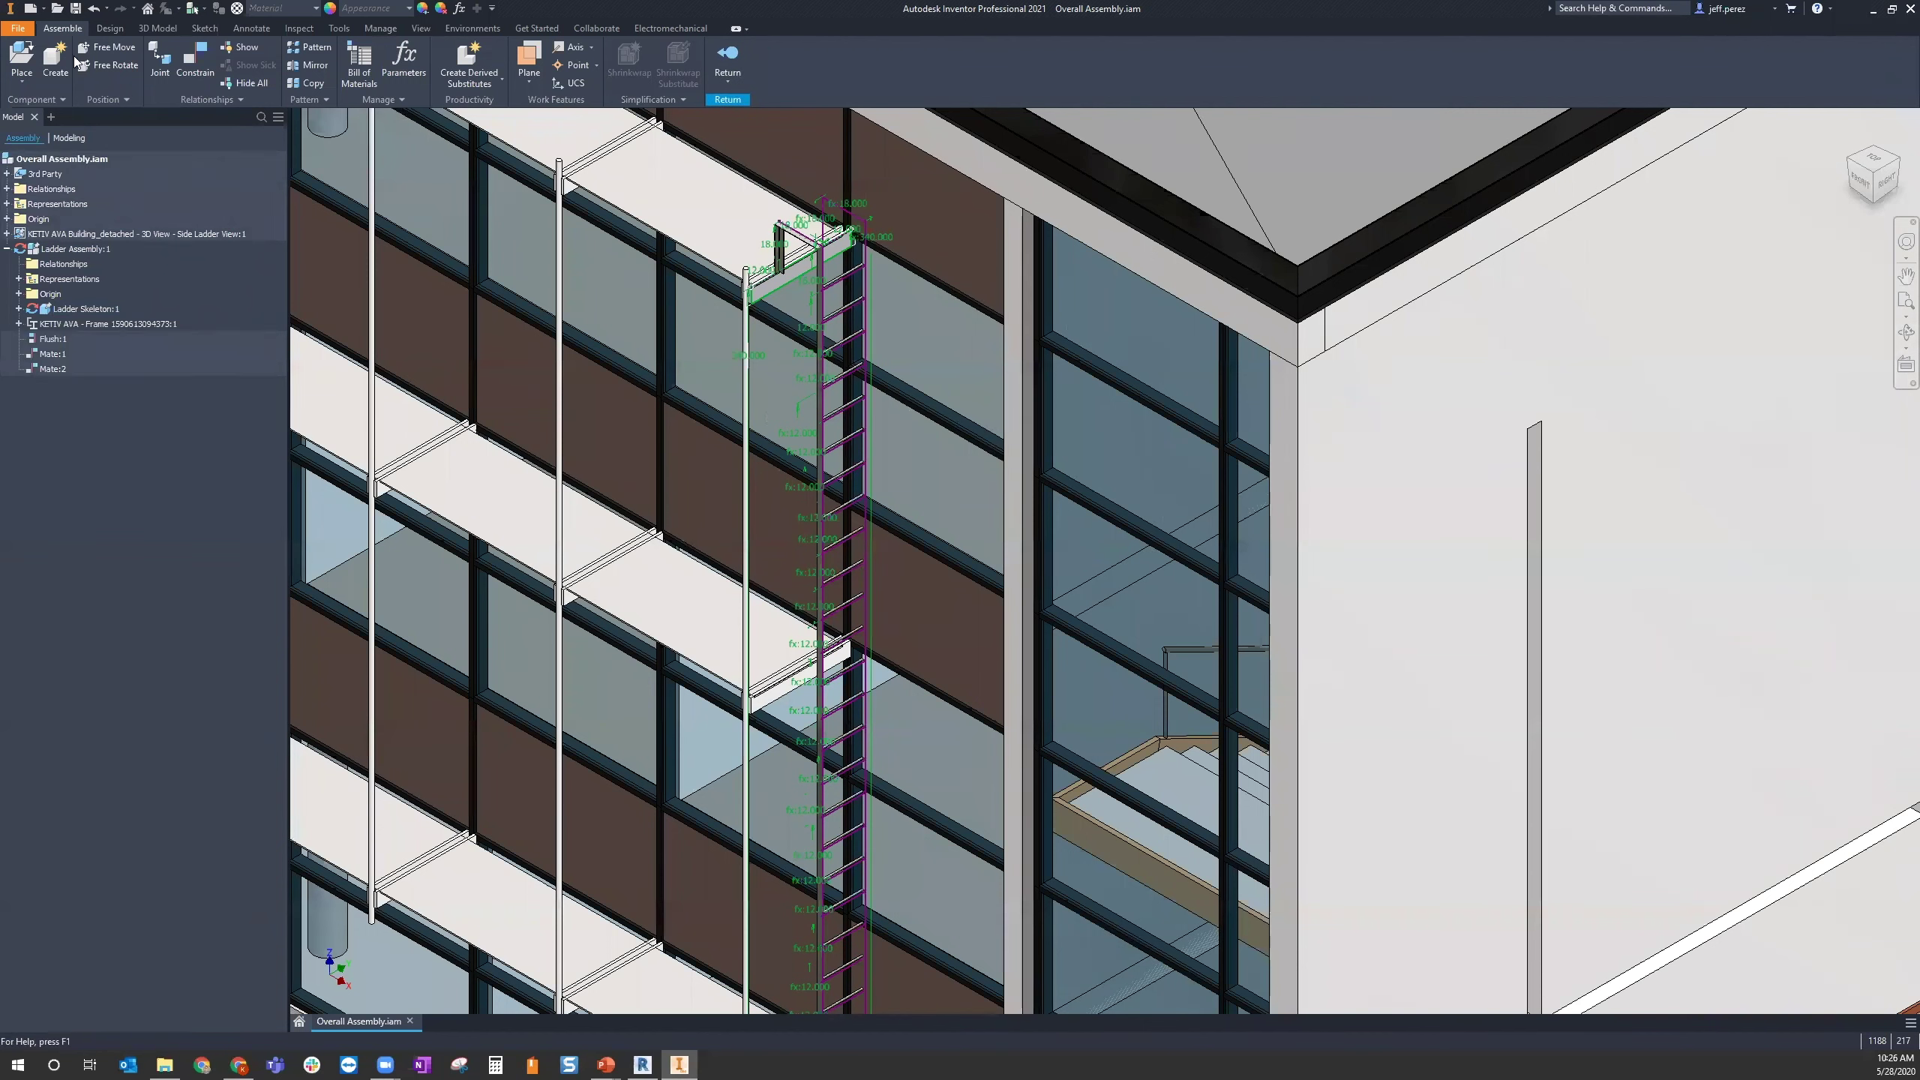
{"action": "left_click", "coordinate": [110, 28]}
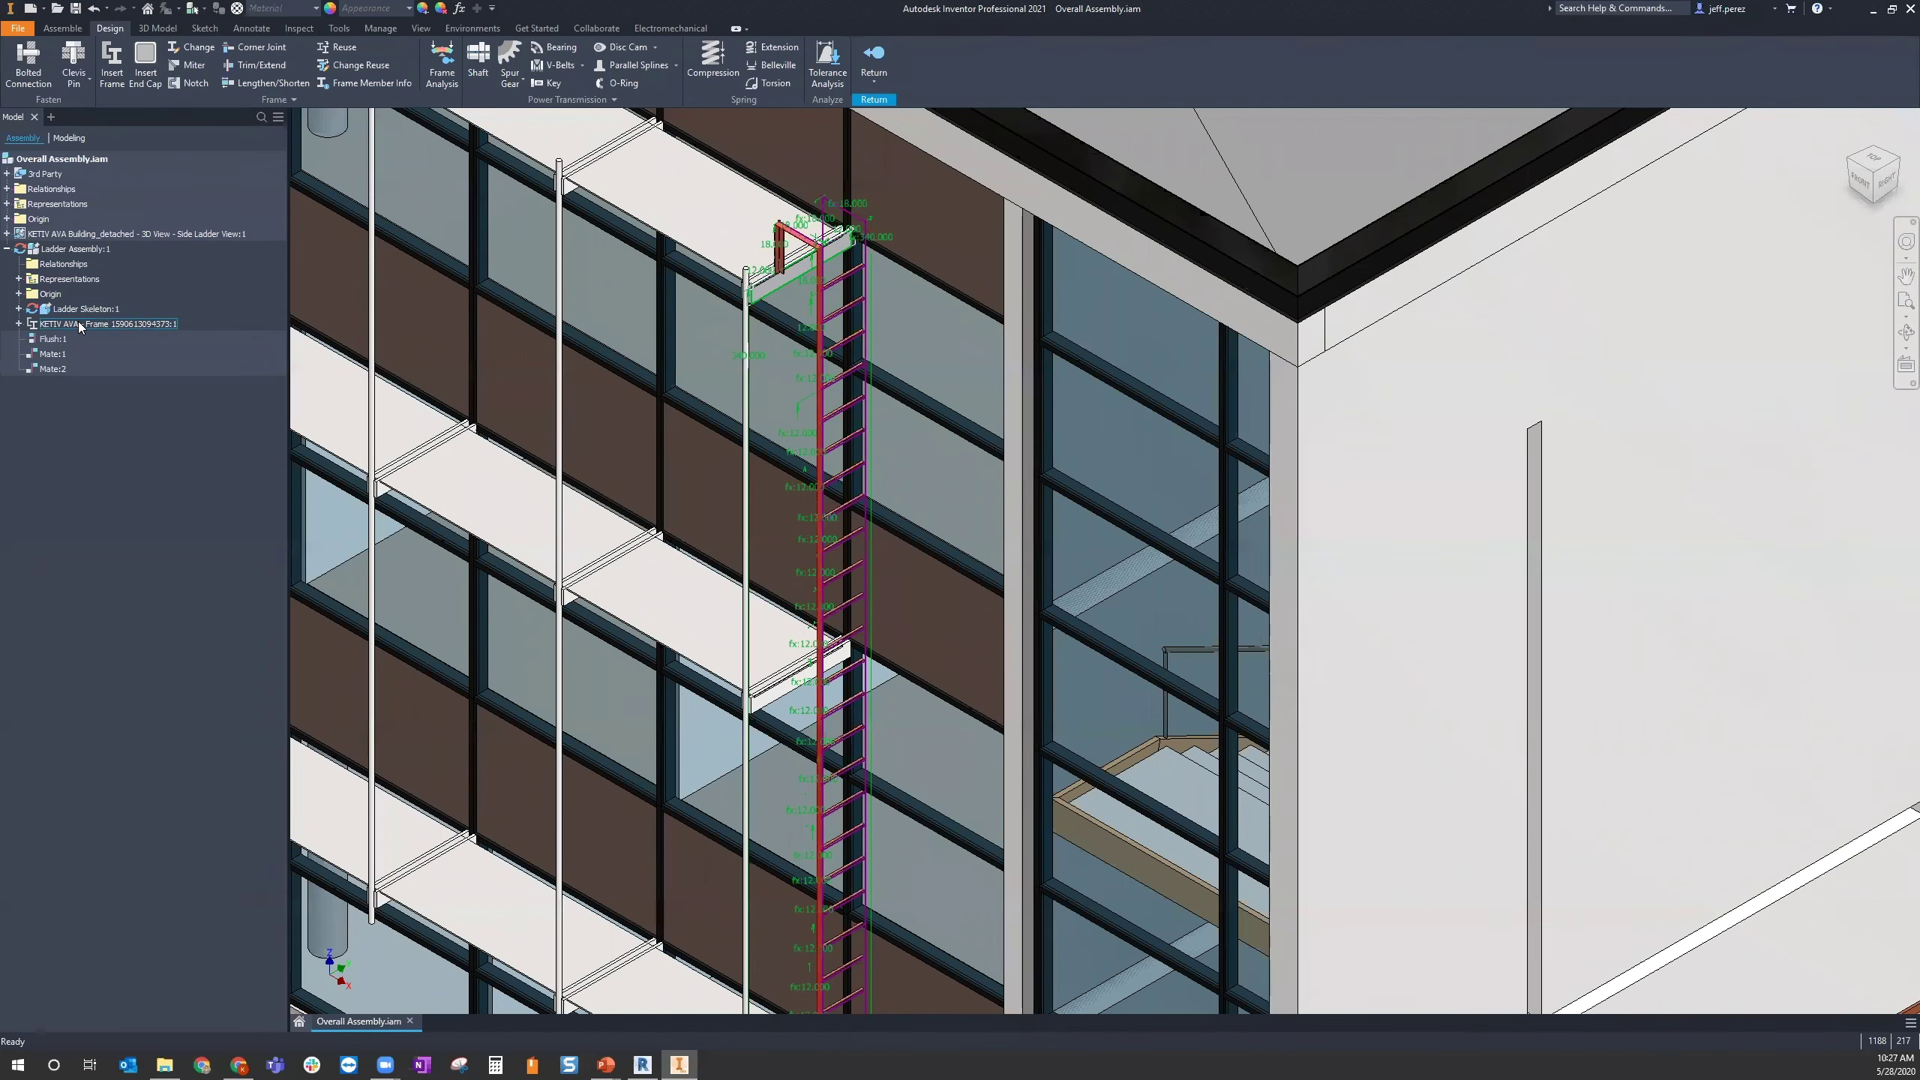
{"action": "double_click", "coordinate": [118, 326]}
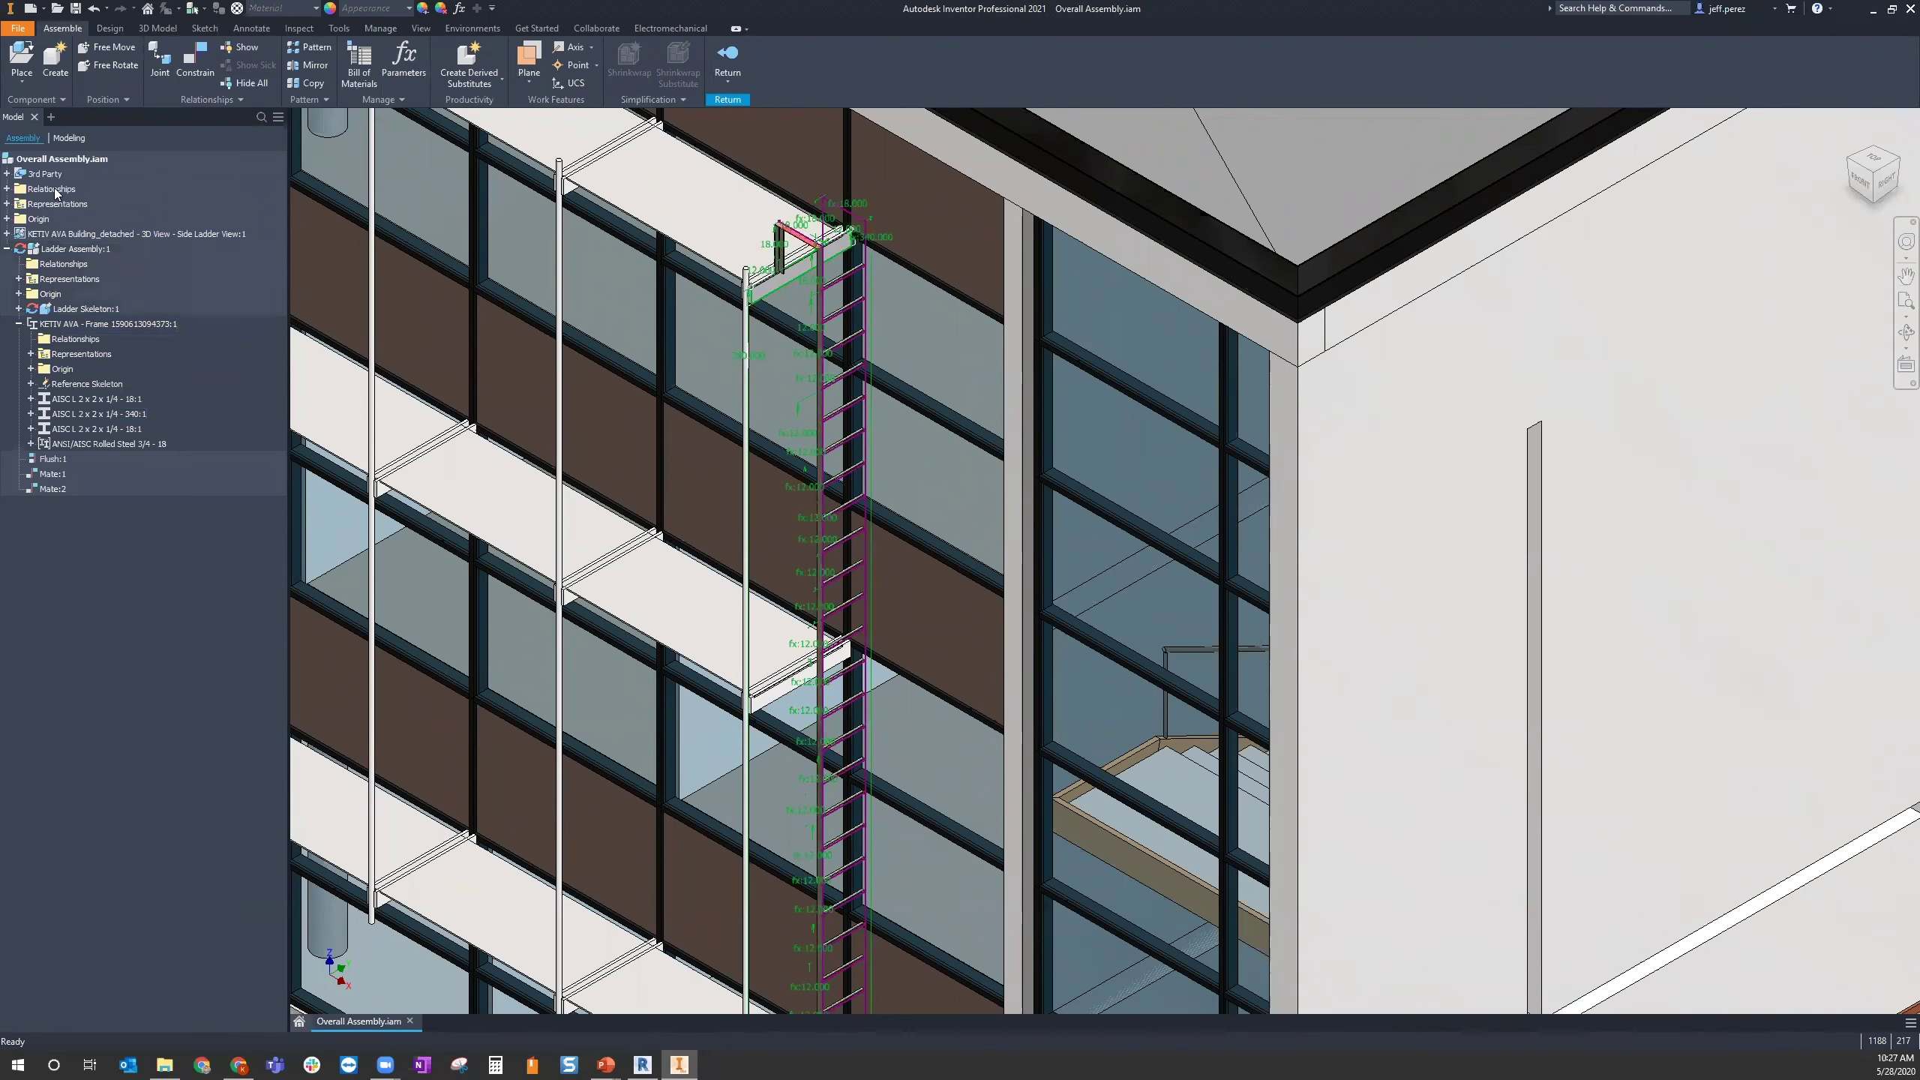
Insert 1x1 ANSI AISC (Square) - Flat Bar Steel frame members along the ladder skeleton's two upper lines and its long vertical line on the open side
{"action": "left_click", "coordinate": [109, 28]}
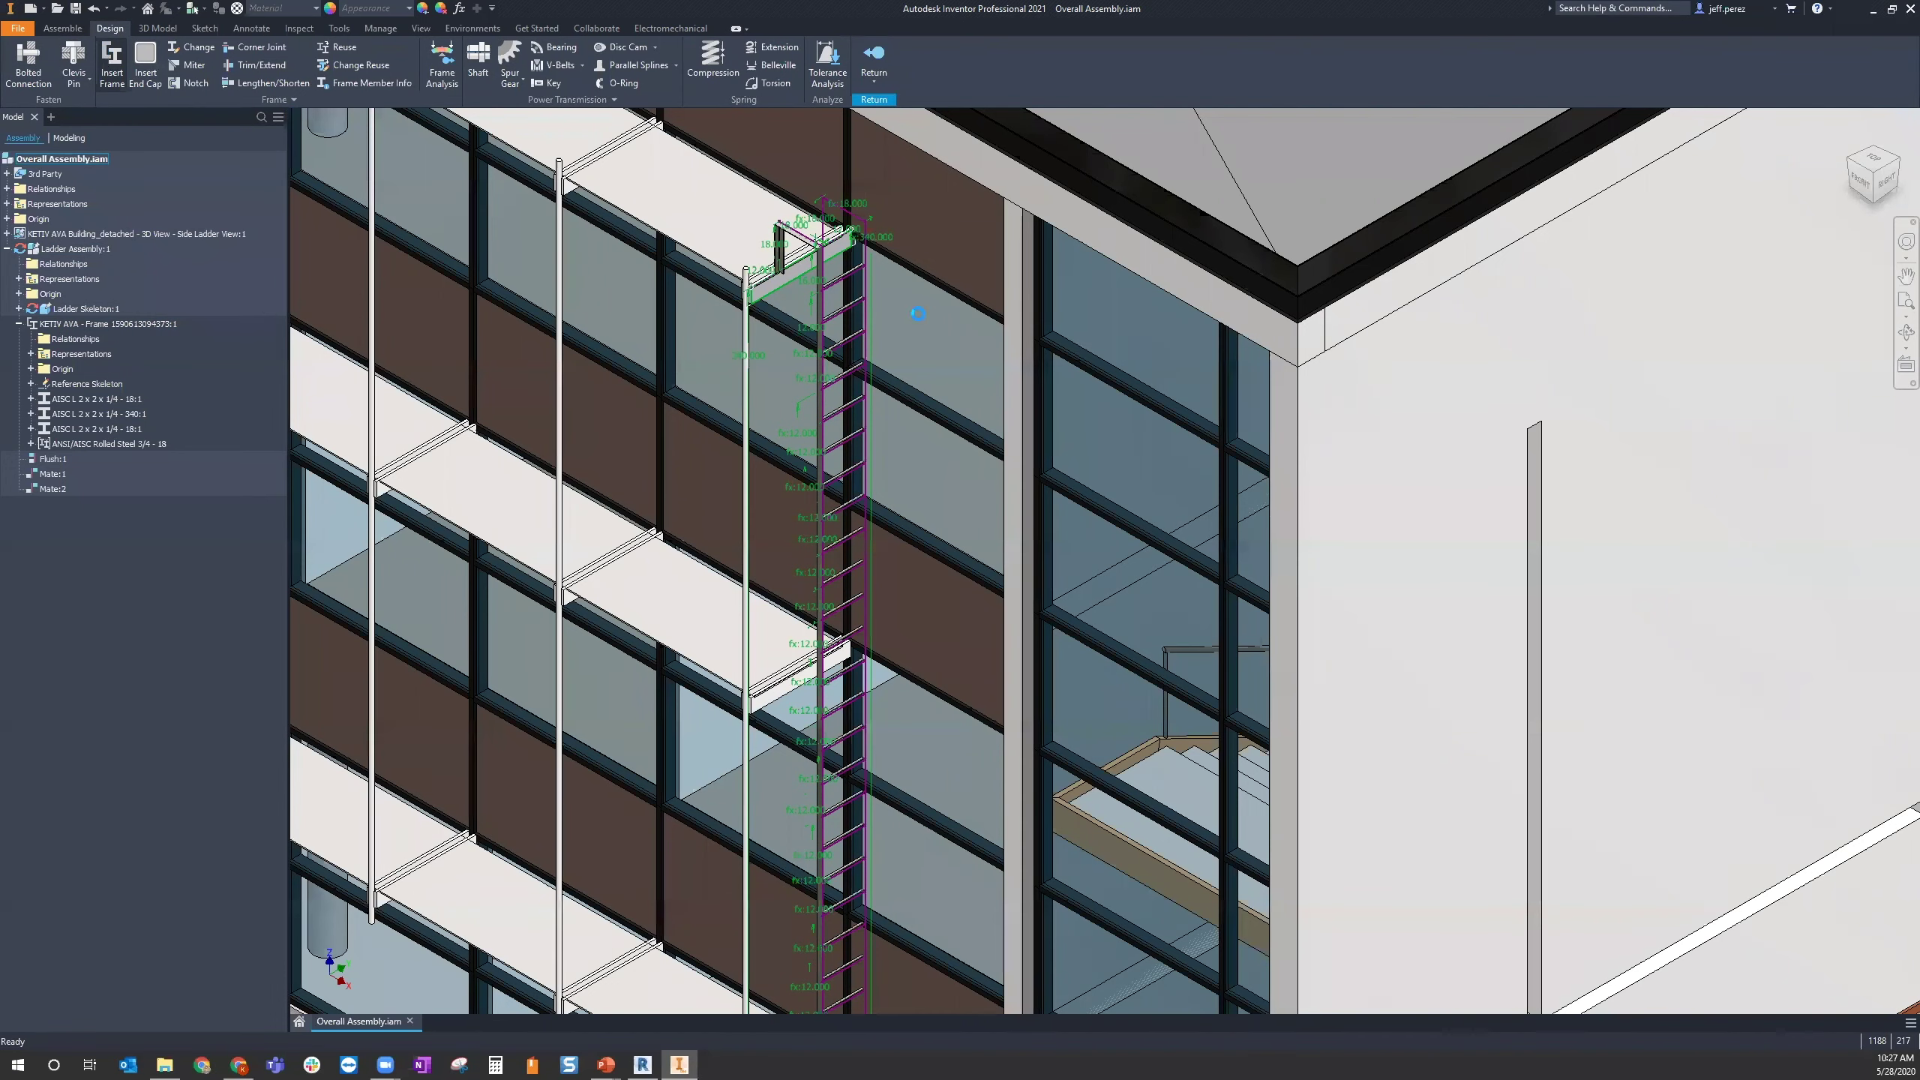
{"action": "scroll", "coordinate": [867, 224], "scroll_direction": "up", "scroll_amount": 6}
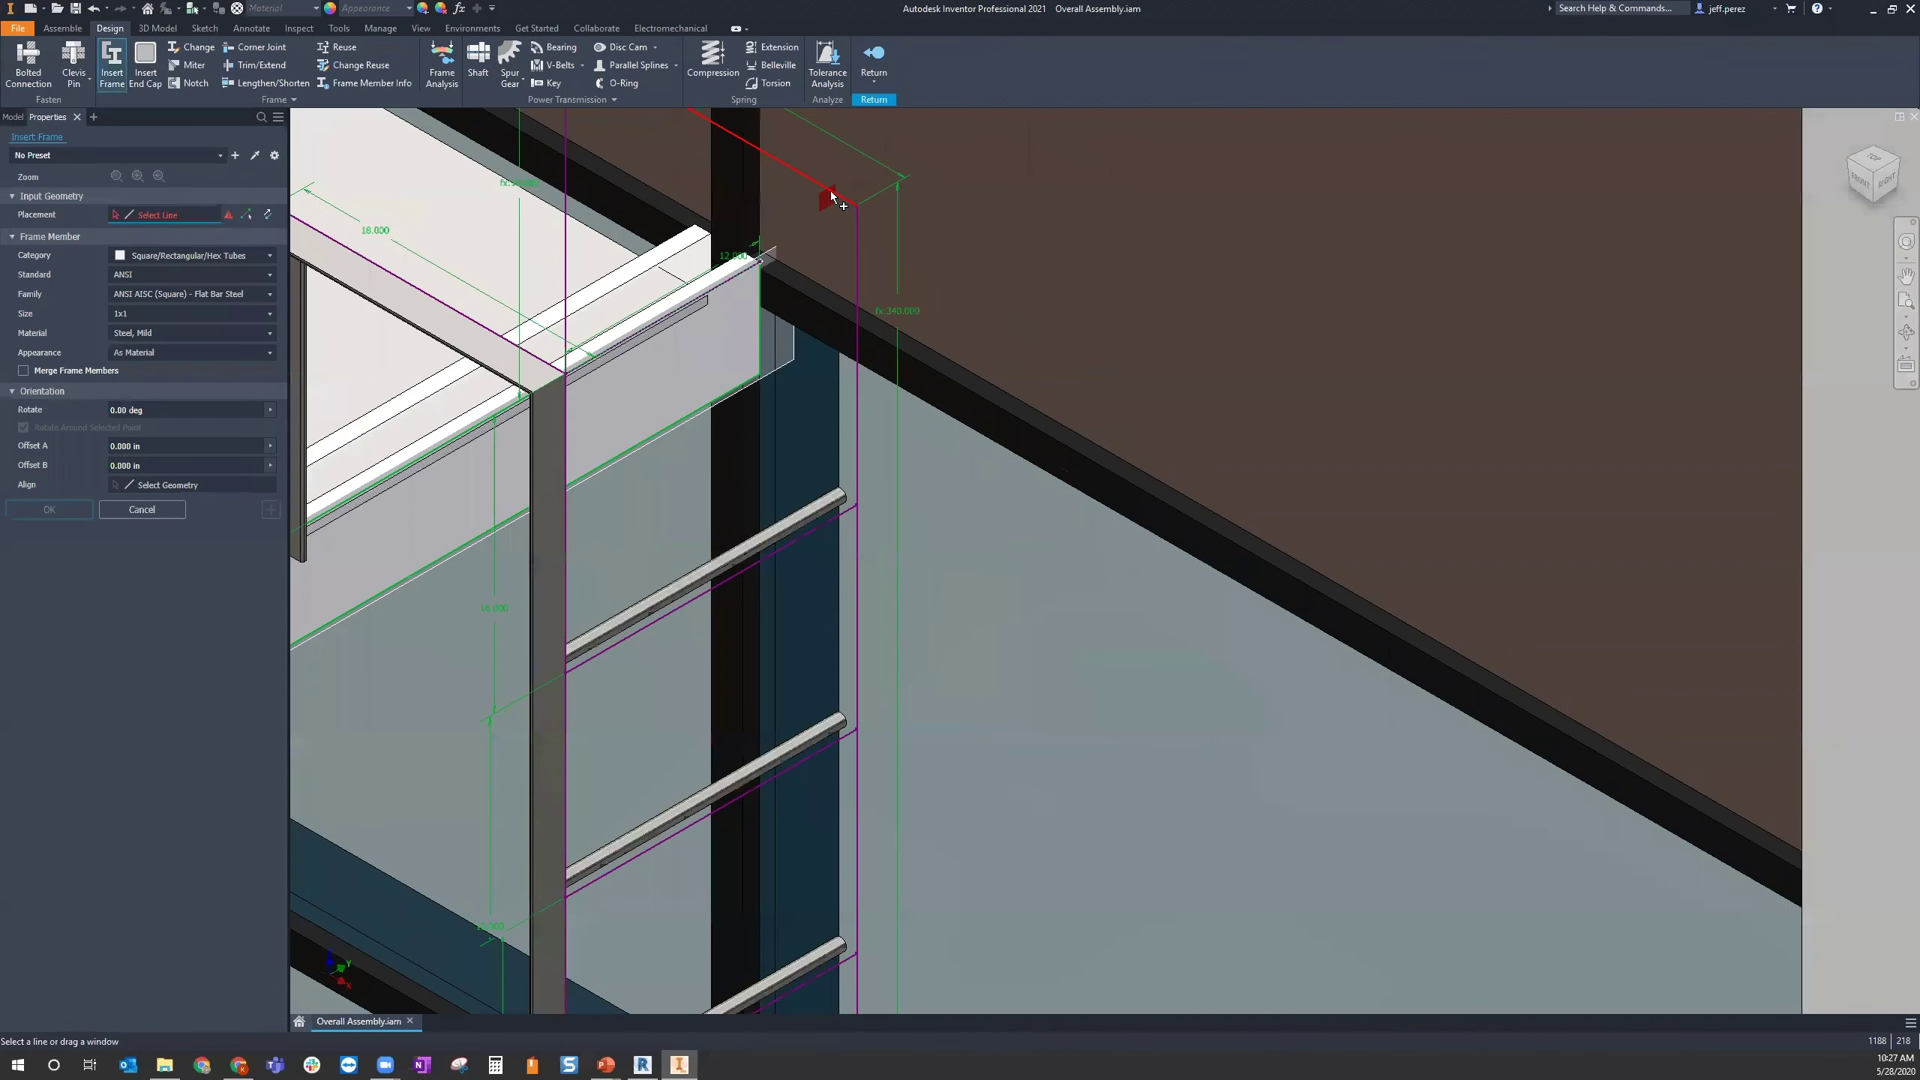
{"action": "left_click", "coordinate": [831, 195]}
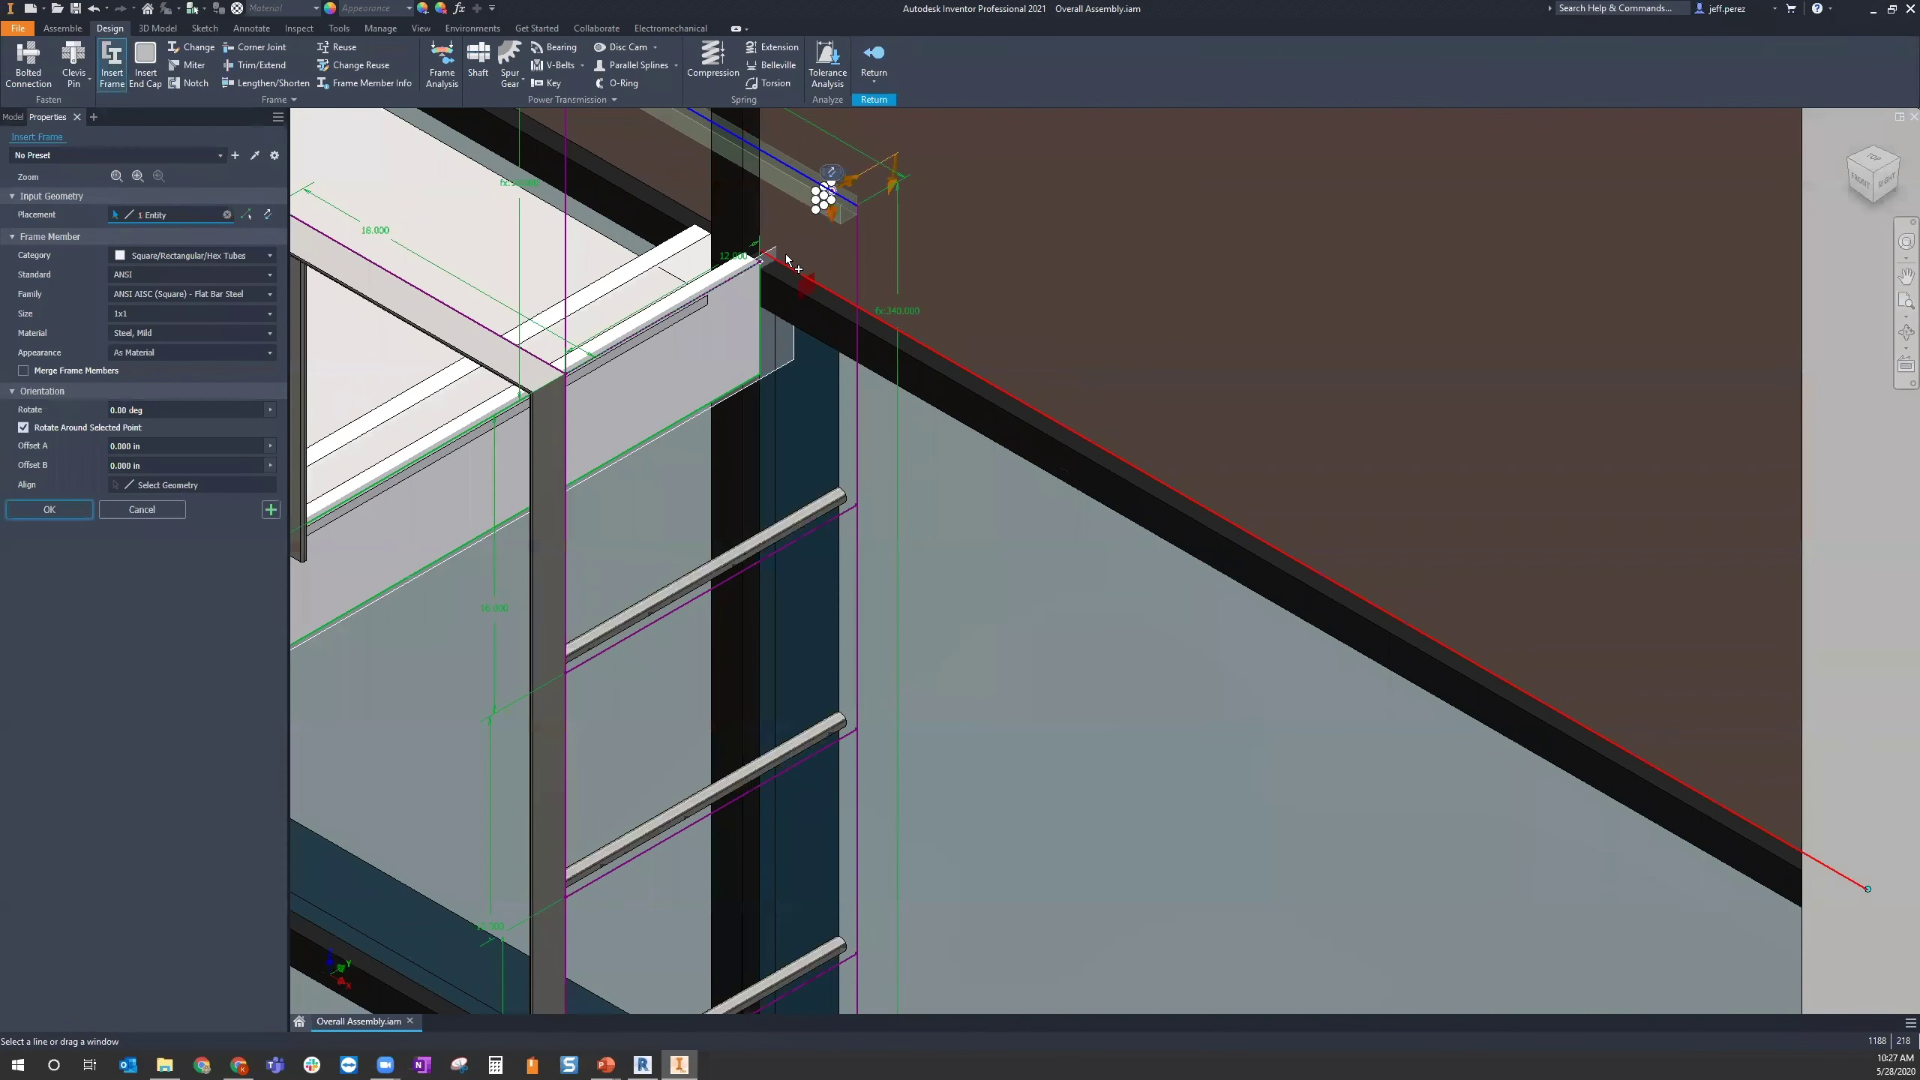
{"action": "left_click", "coordinate": [567, 196]}
{"action": "left_click", "coordinate": [856, 381]}
{"action": "scroll", "coordinate": [844, 377], "scroll_direction": "down", "scroll_amount": 4}
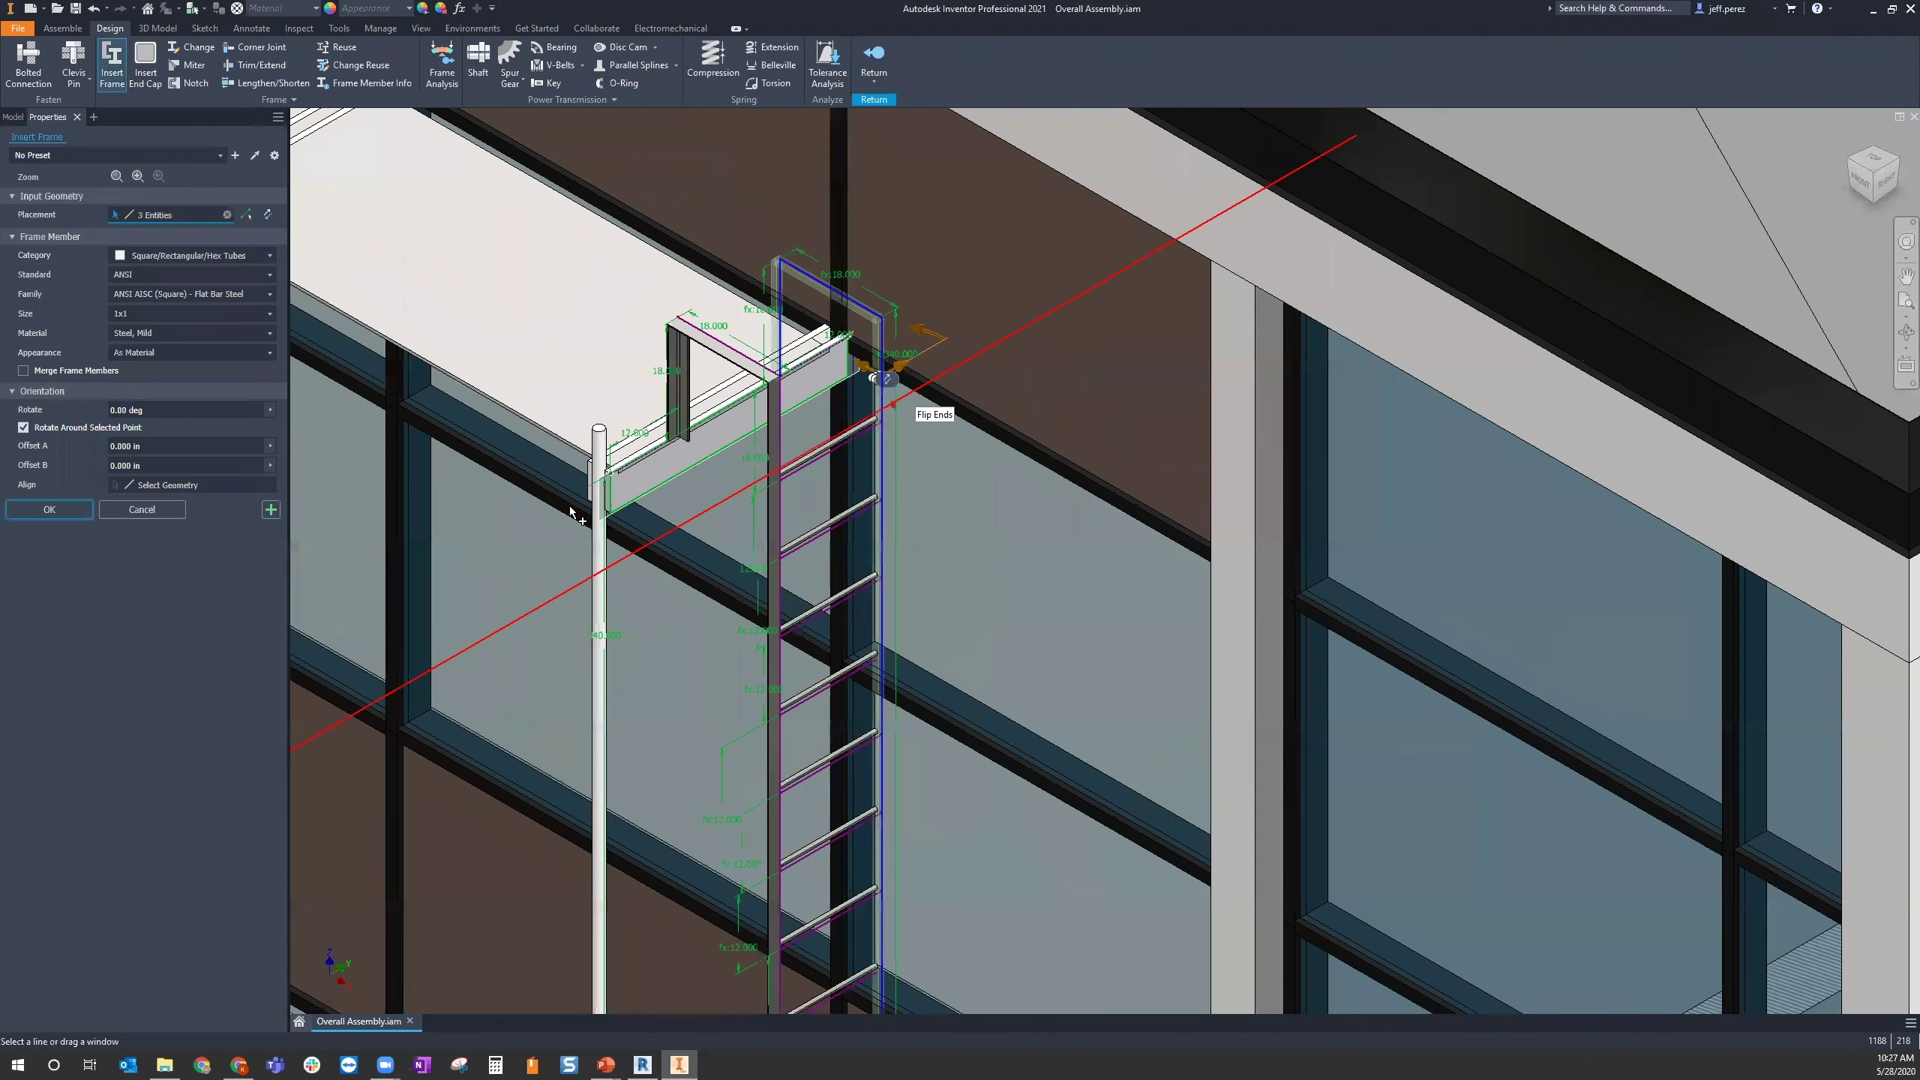
{"action": "left_click", "coordinate": [60, 510]}
{"action": "left_click", "coordinate": [699, 385]}
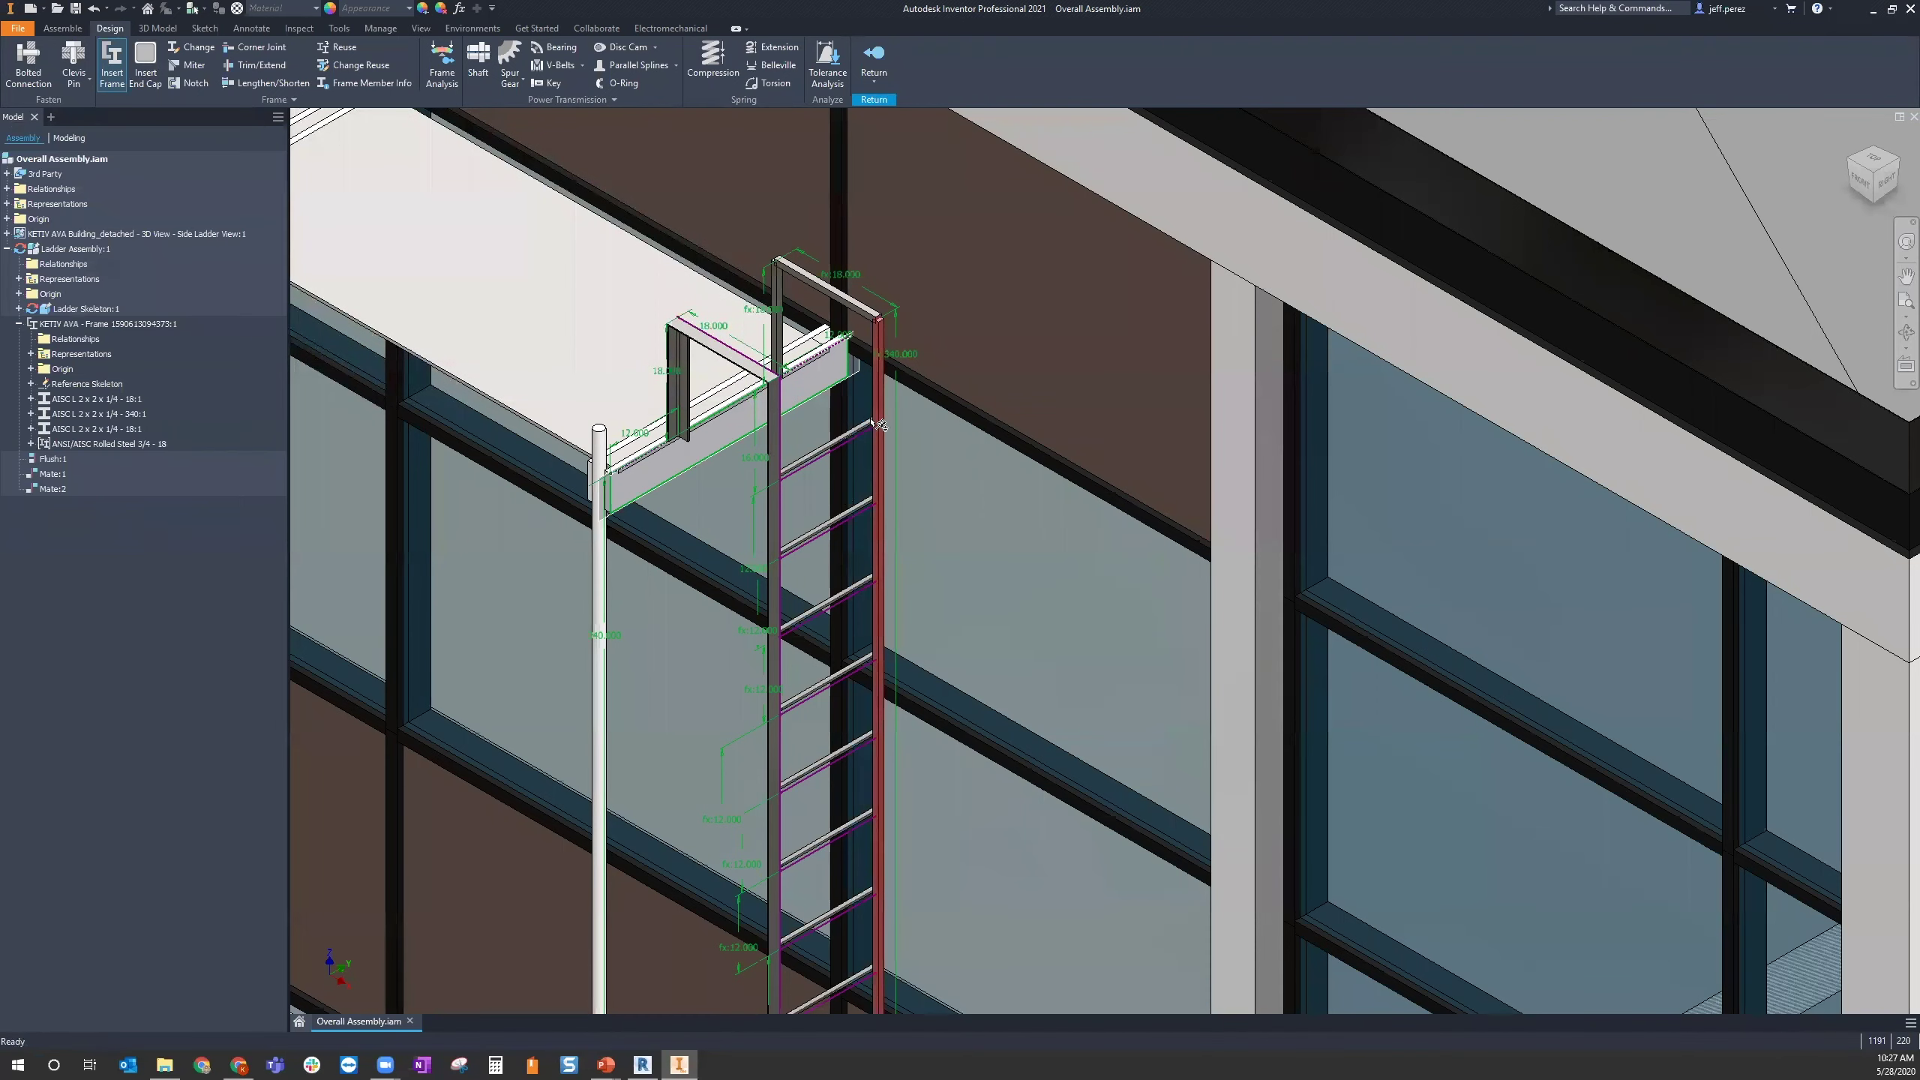
Save the ladder frame assembly together with all of its new and changed dependent files
{"action": "scroll", "coordinate": [942, 300], "scroll_direction": "down", "scroll_amount": 6}
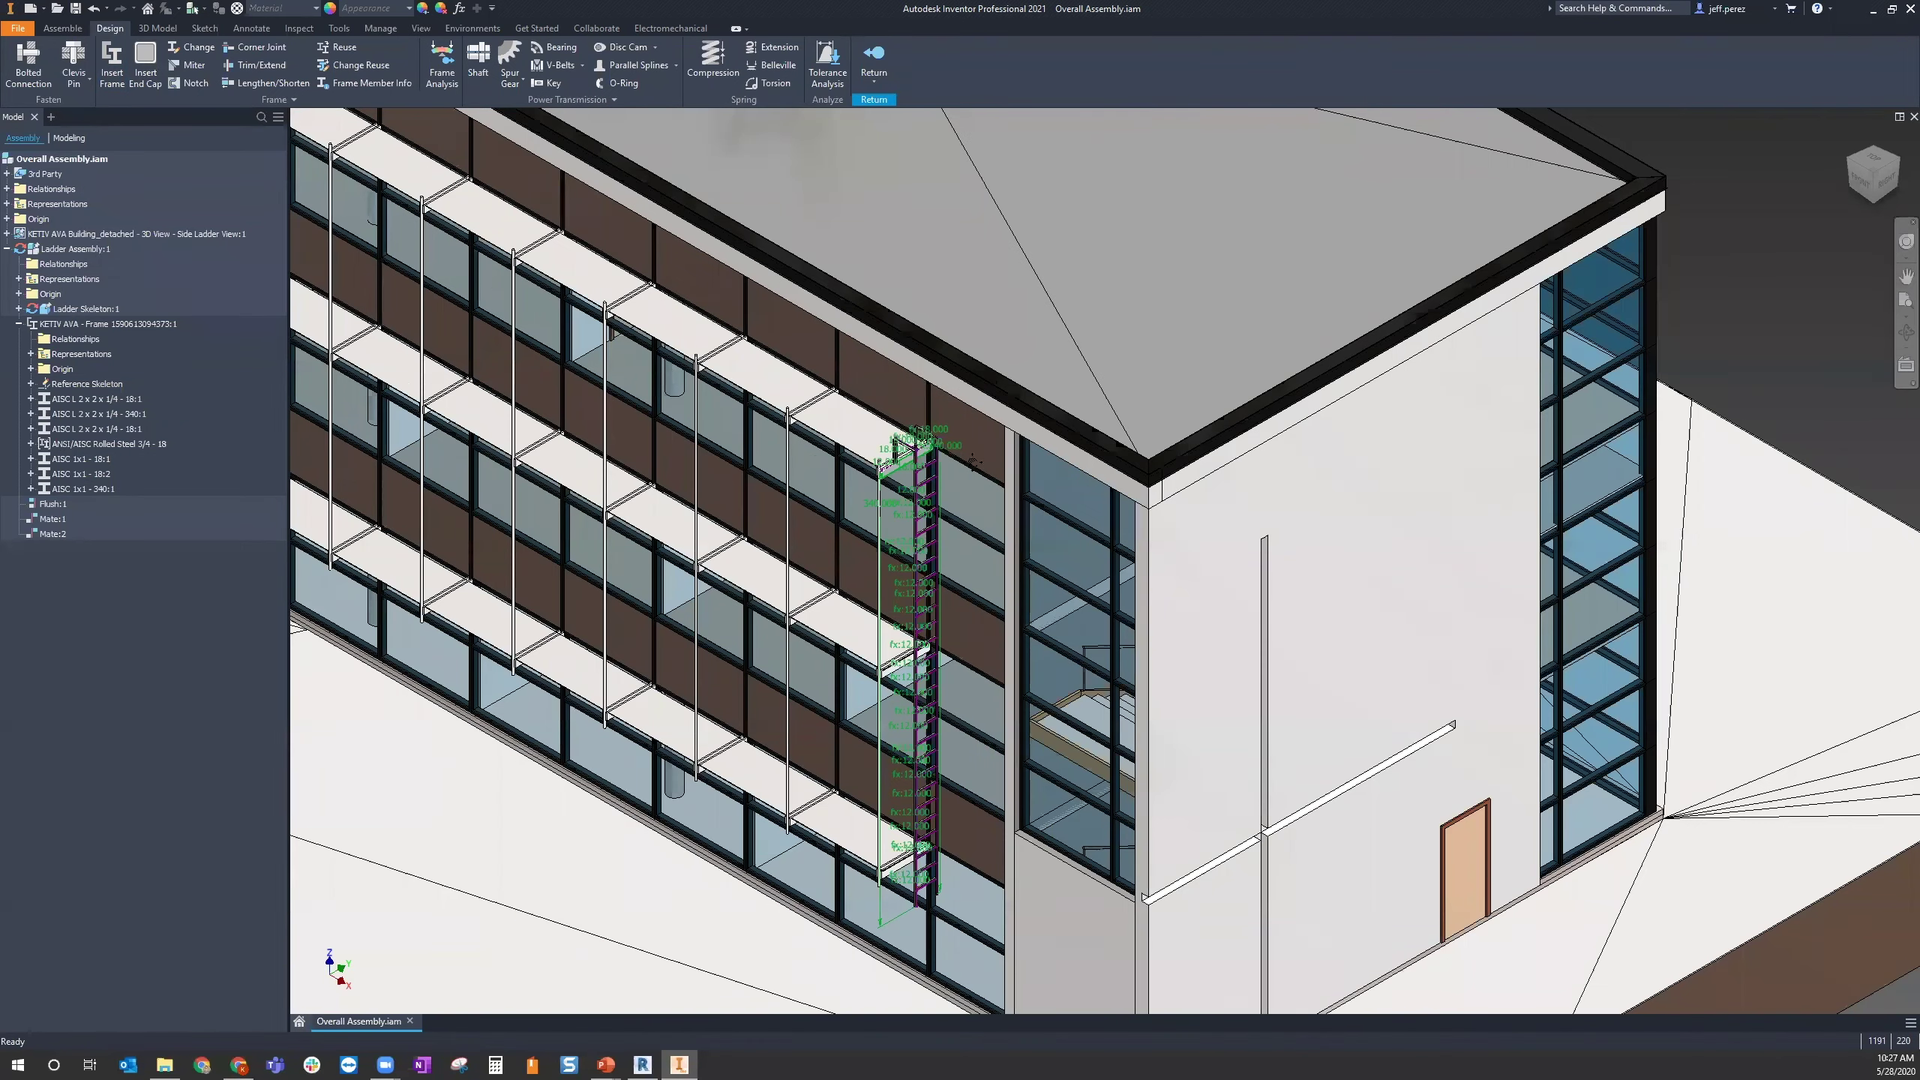
{"action": "scroll", "coordinate": [928, 338], "scroll_direction": "up", "scroll_amount": 4}
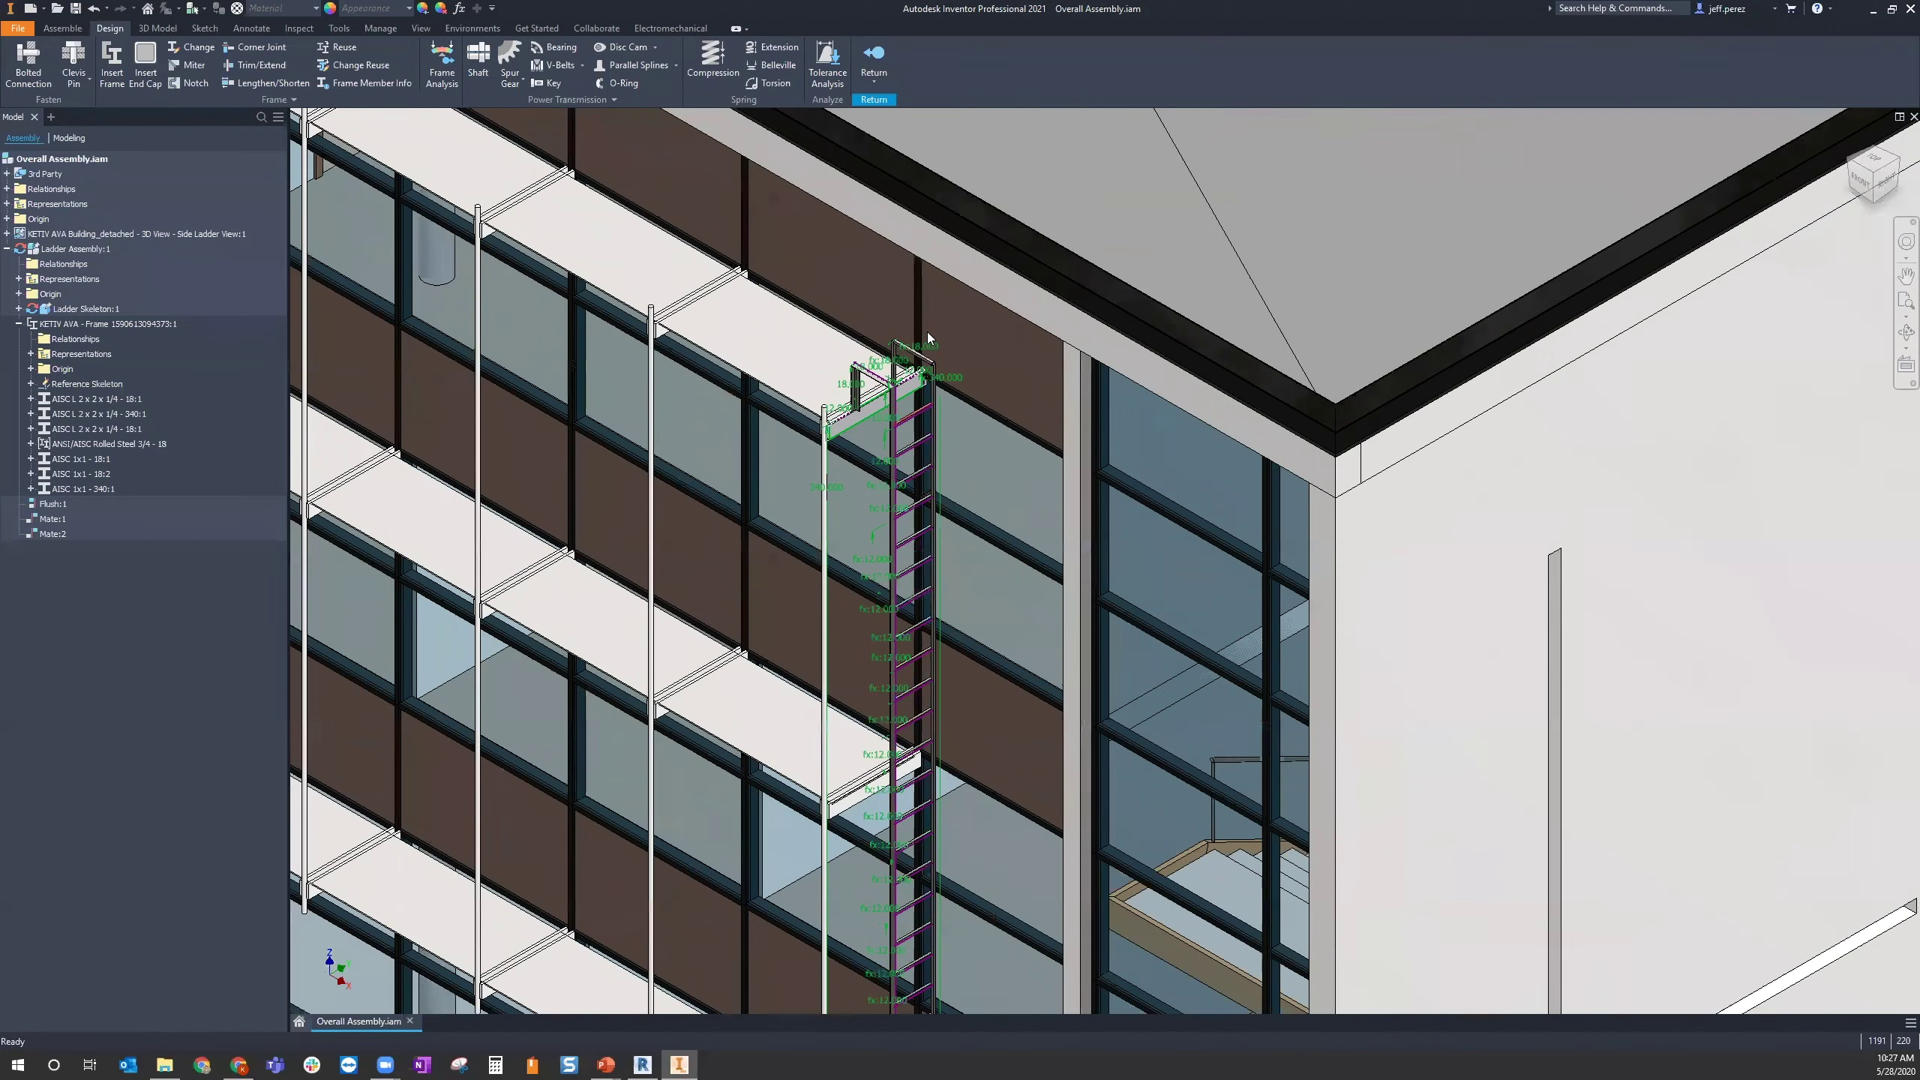
{"action": "scroll", "coordinate": [881, 392], "scroll_direction": "down", "scroll_amount": 3}
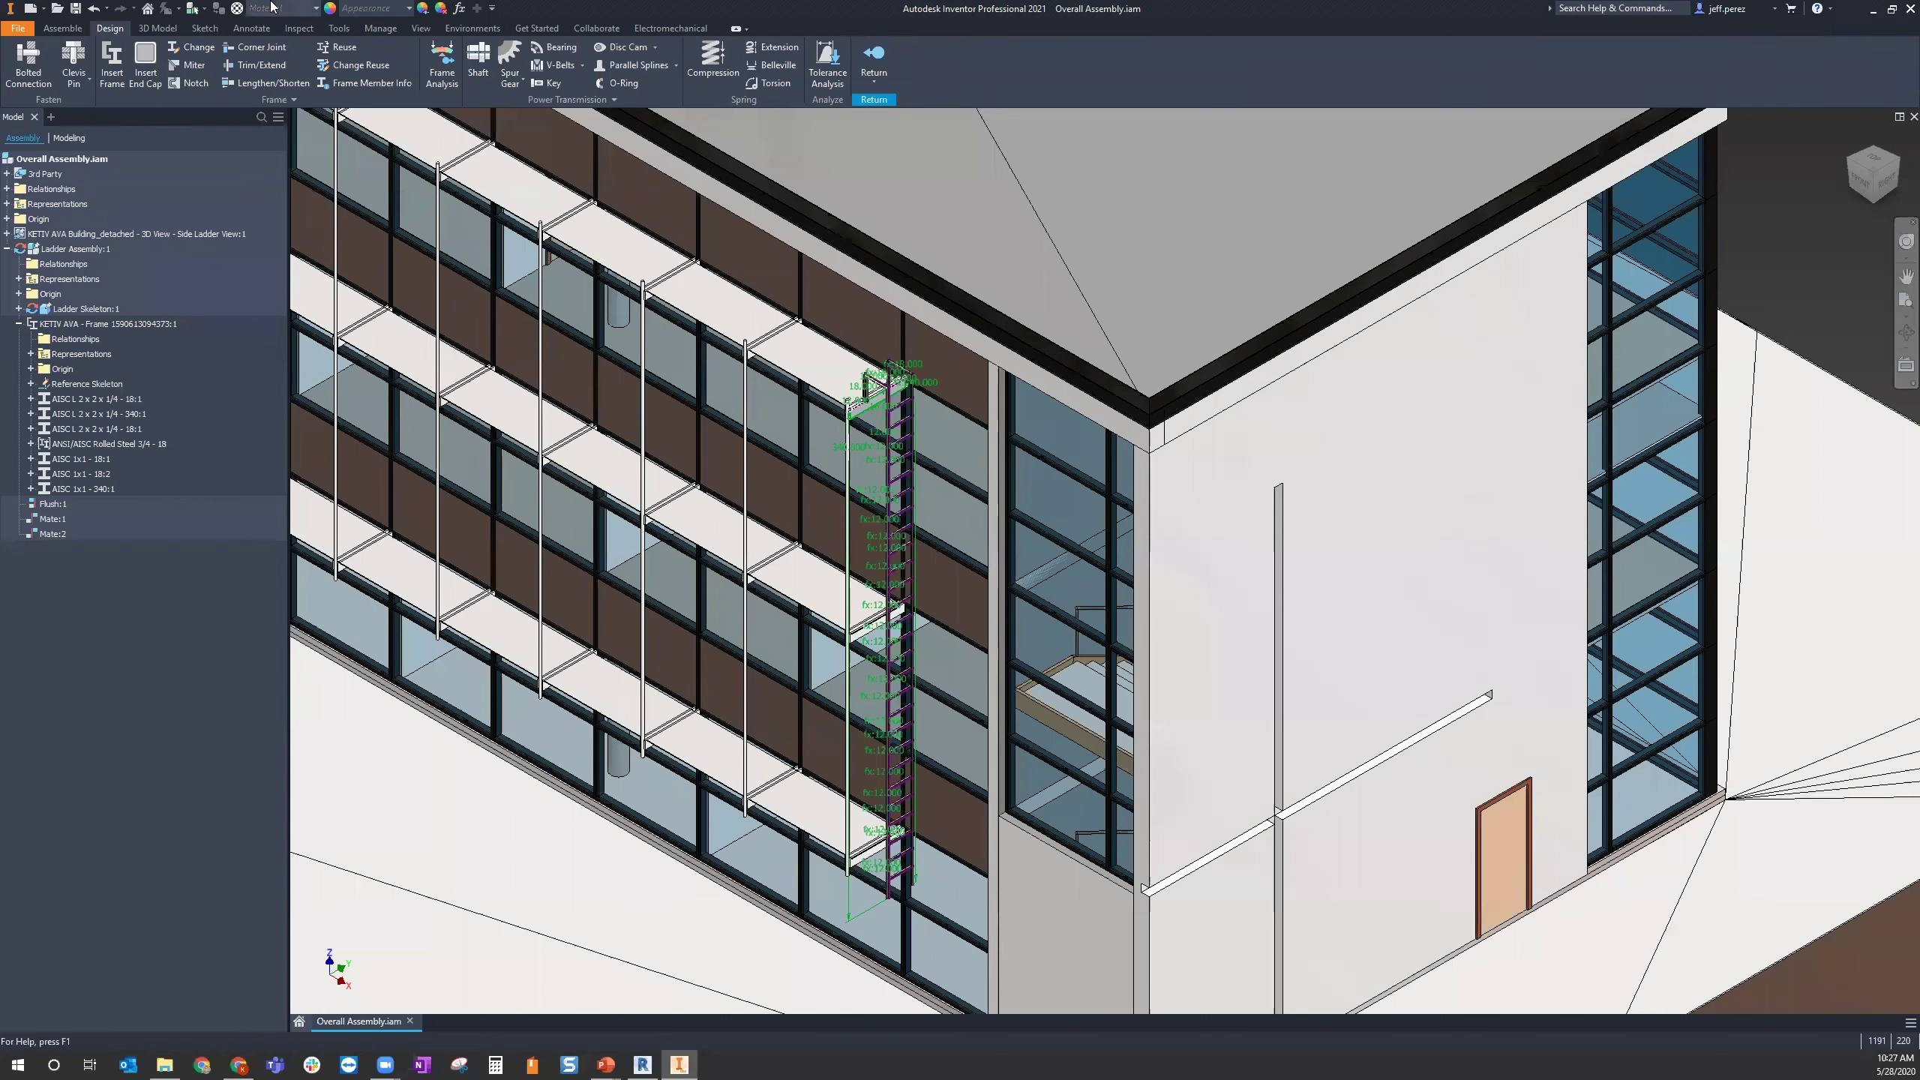
{"action": "left_click", "coordinate": [76, 8]}
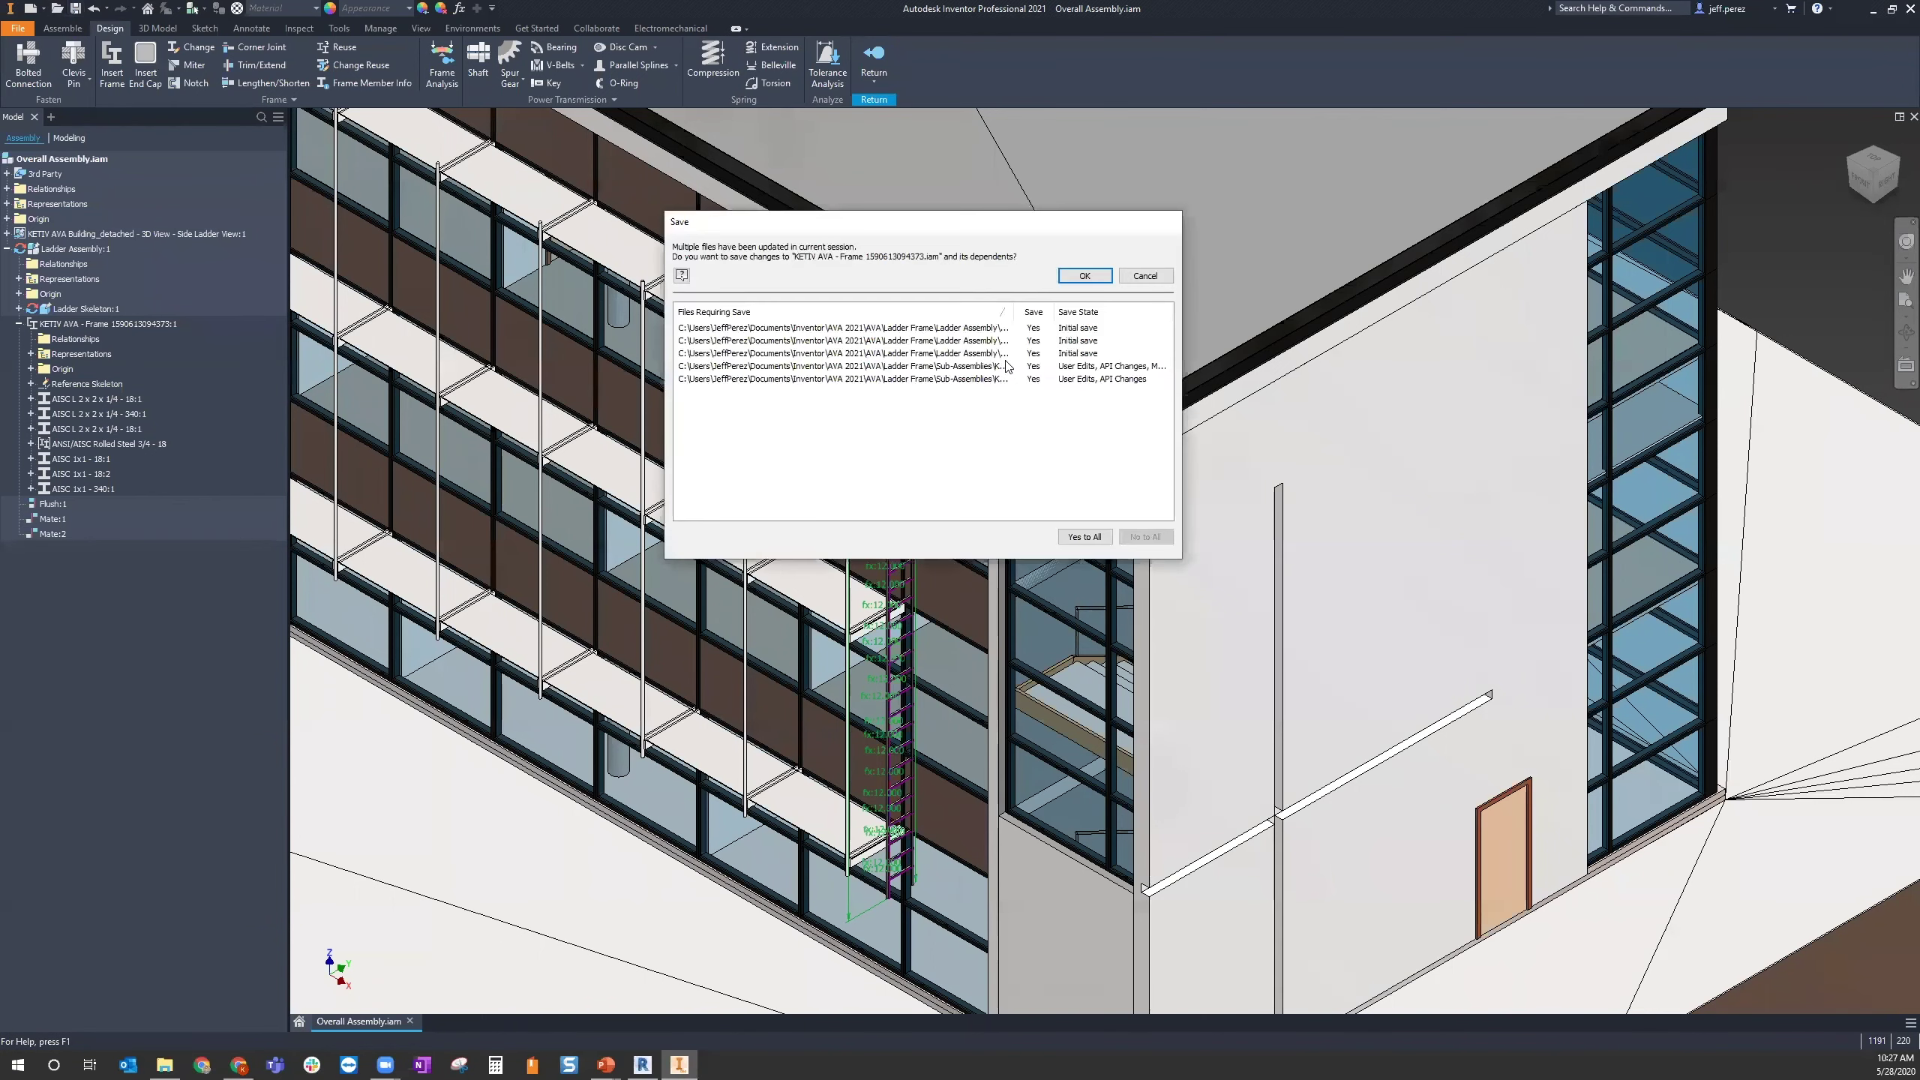
{"action": "key", "text": "Return"}
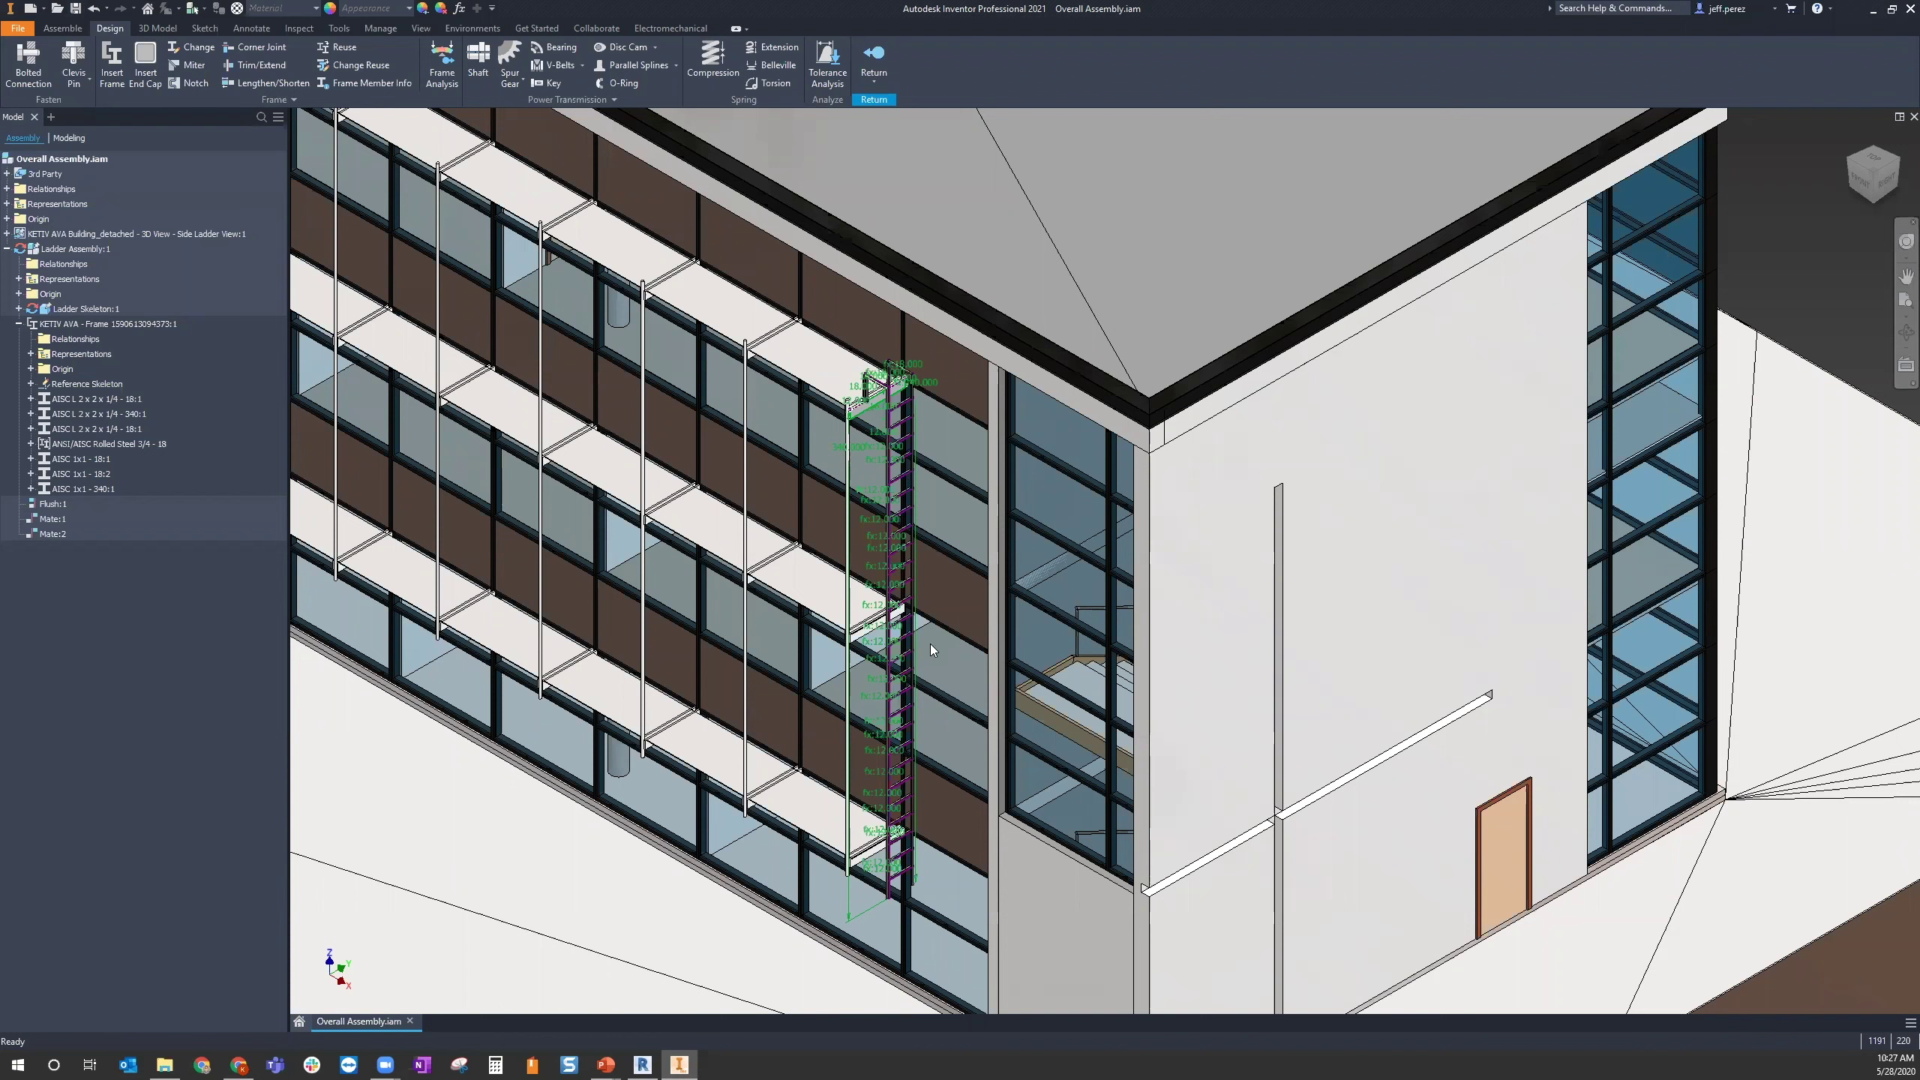
Switch to Revit and open the 3D View - Side Ladder View
{"action": "mouse_move", "coordinate": [644, 1063]}
{"action": "scroll", "coordinate": [1163, 634], "scroll_direction": "down", "scroll_amount": 5}
{"action": "middle_click_drag", "start_coordinate": [1496, 818], "coordinate": [1512, 810]}
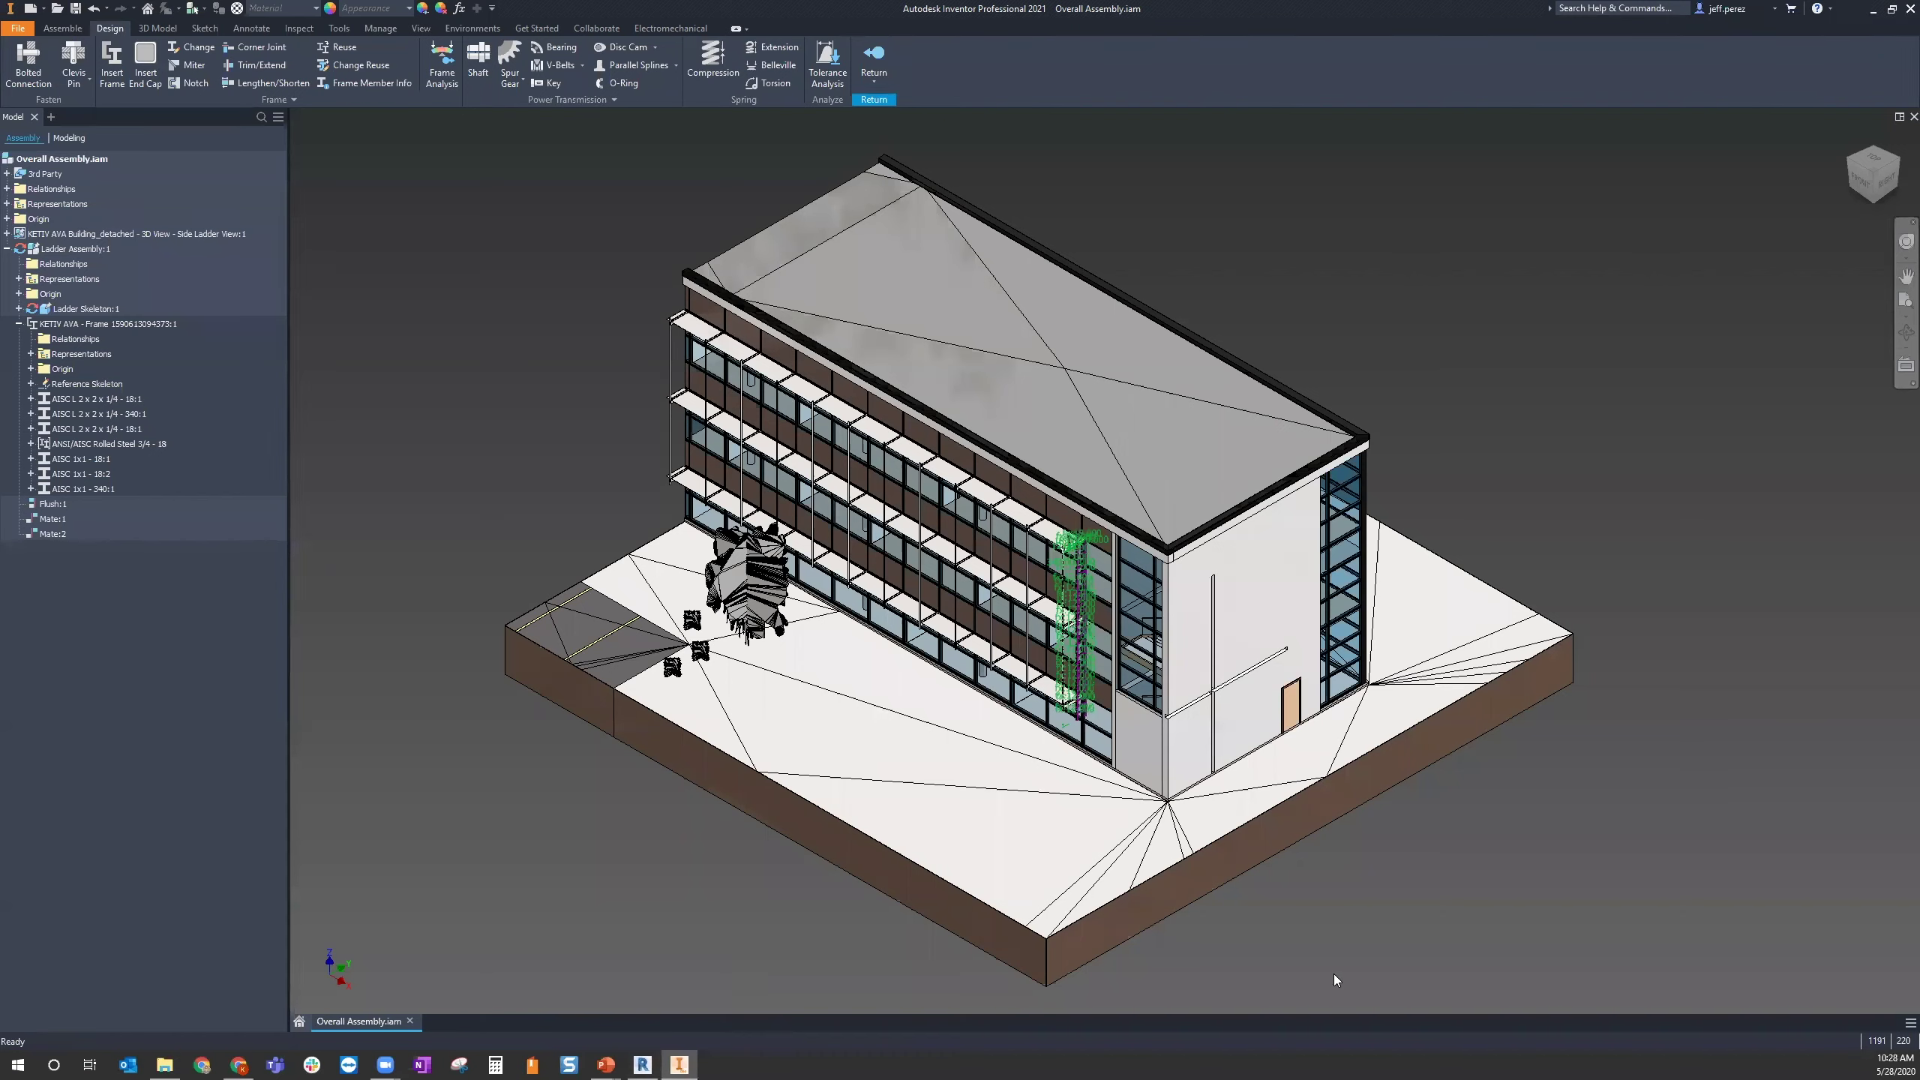
{"action": "left_click", "coordinate": [645, 1063]}
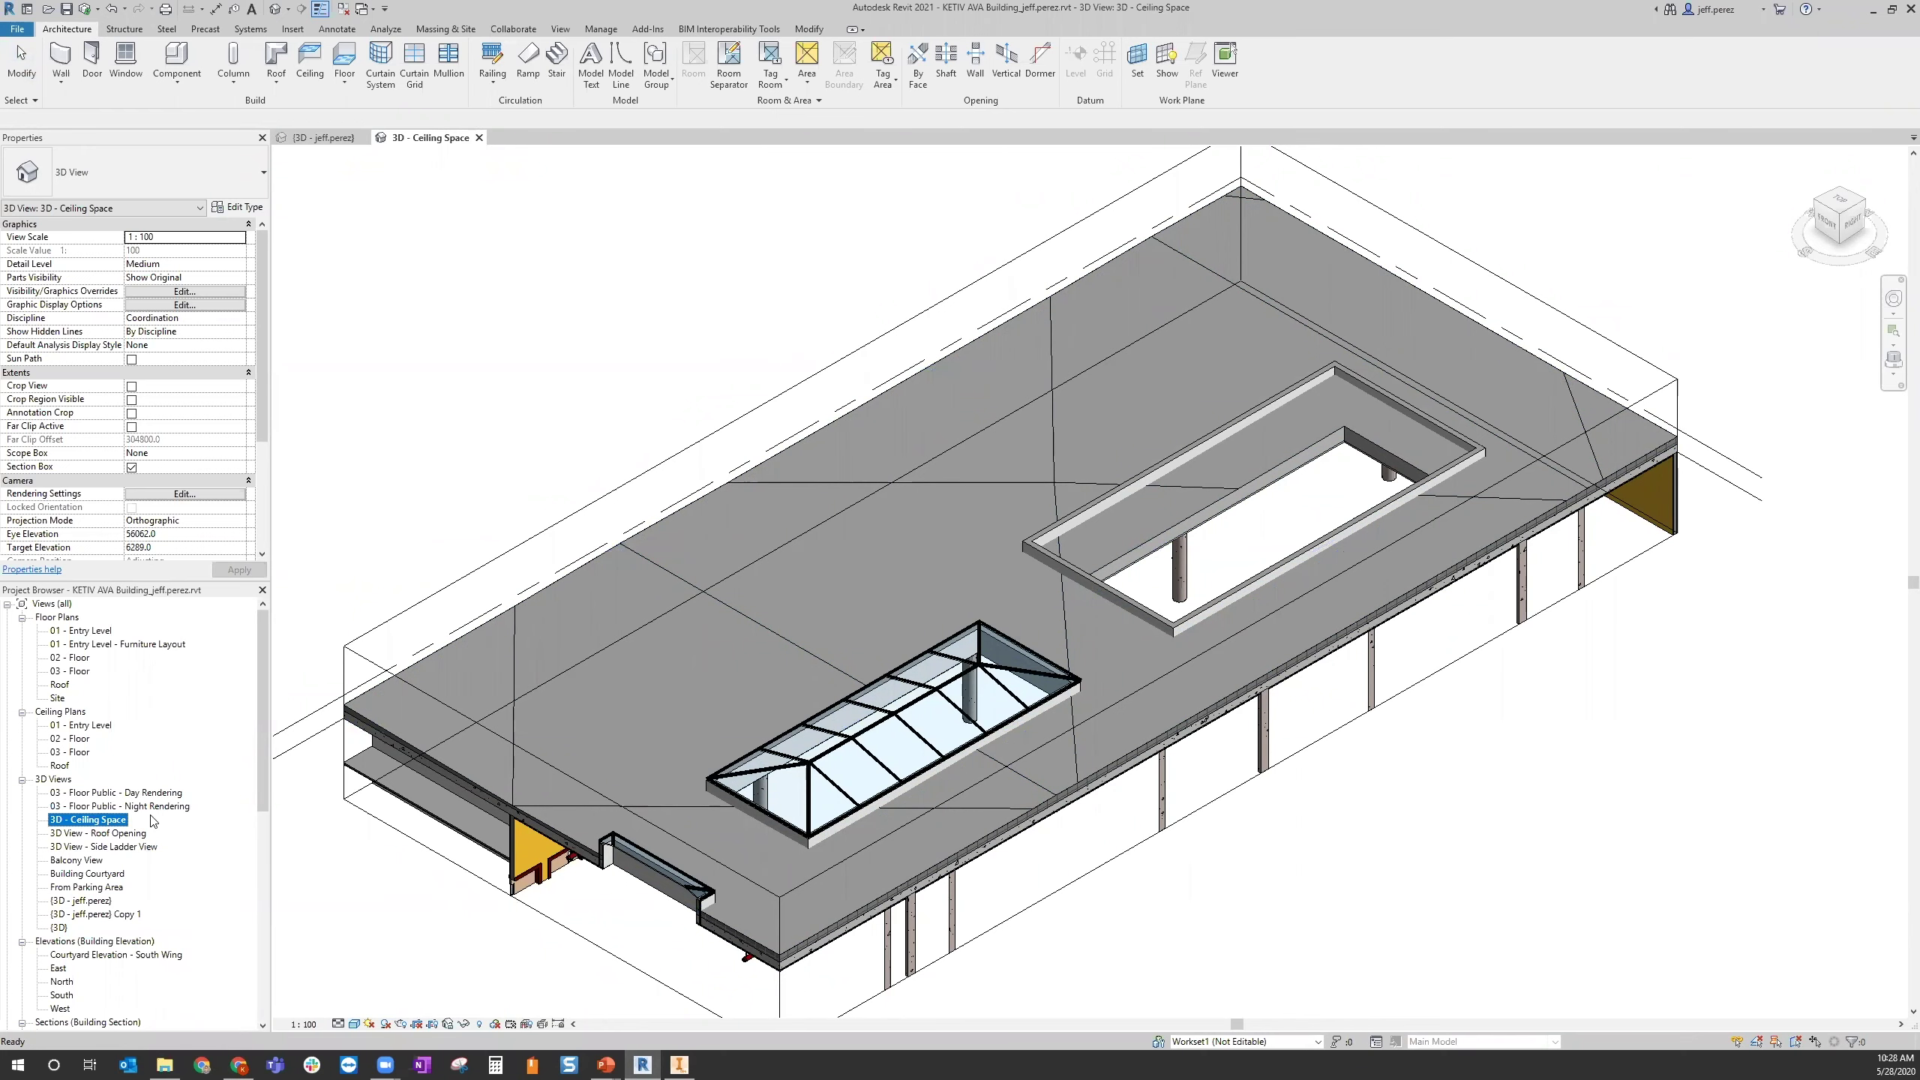
{"action": "double_click", "coordinate": [136, 845]}
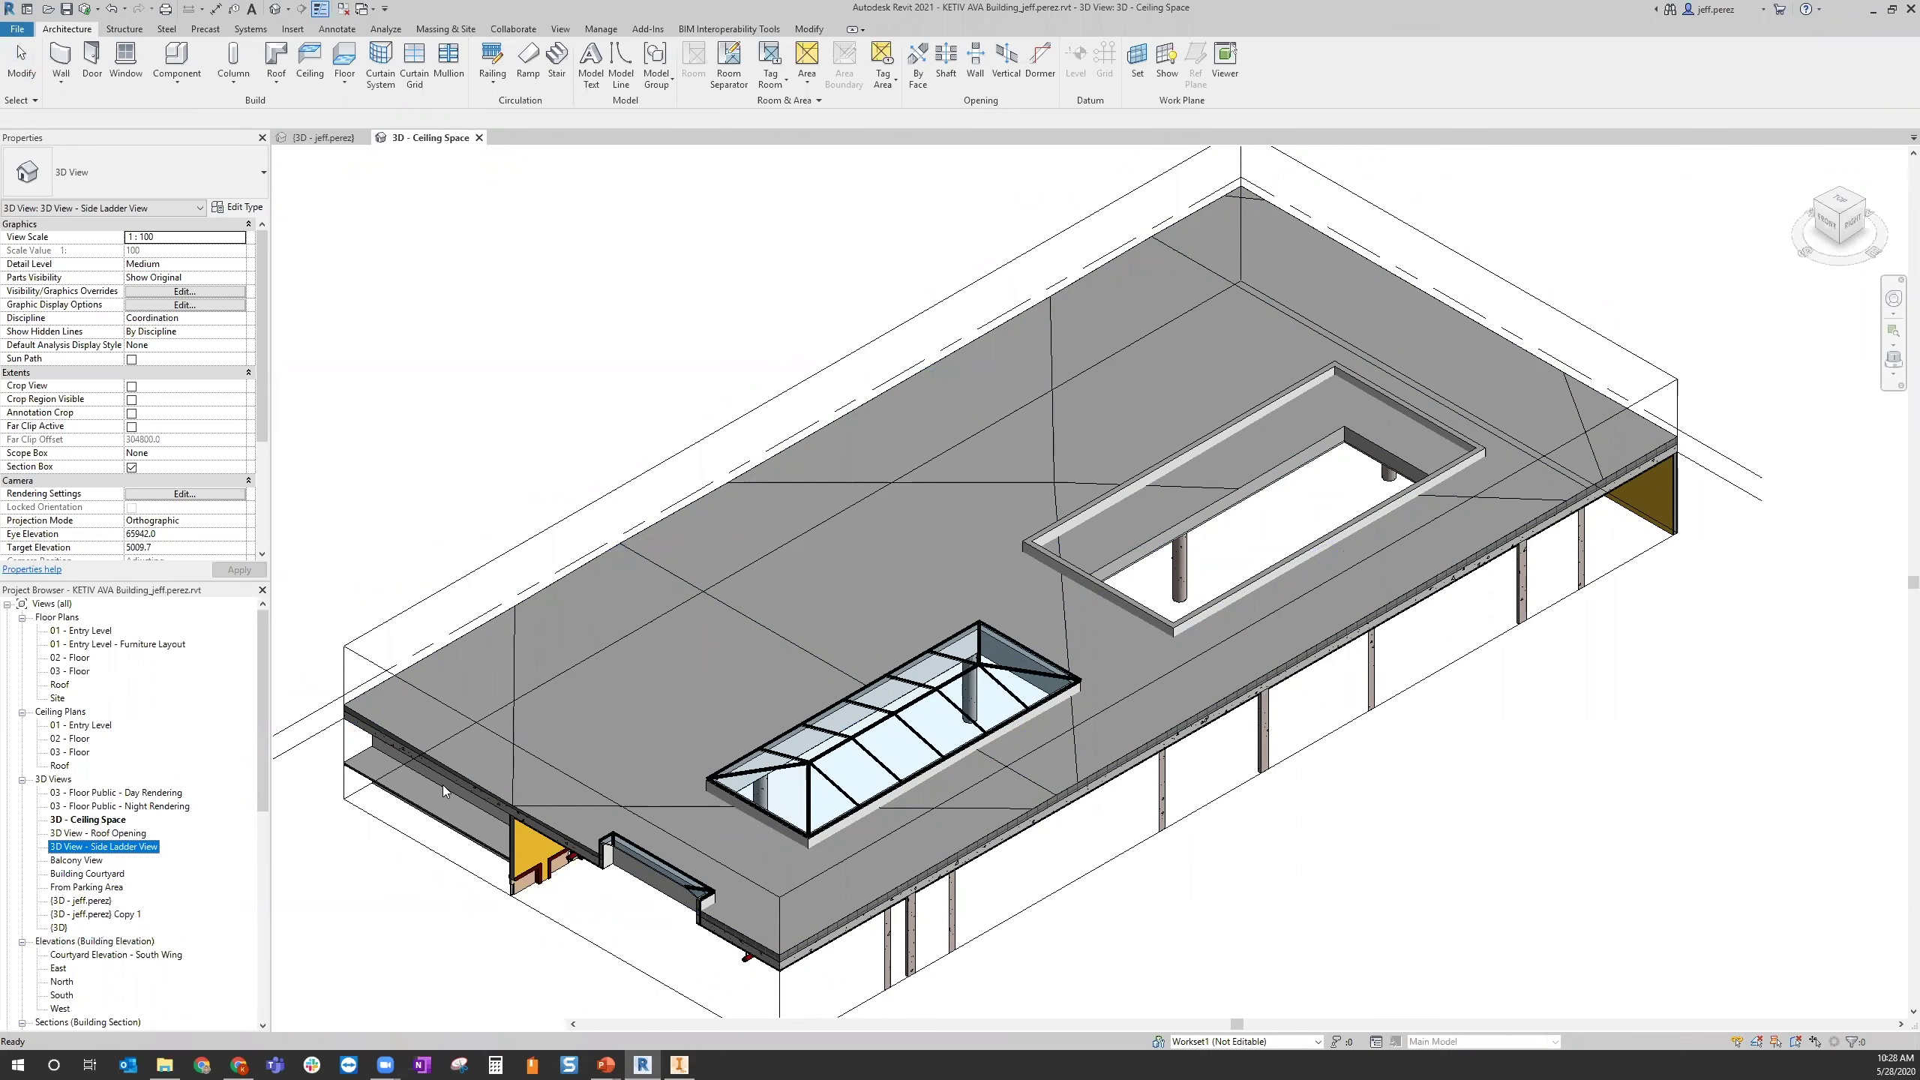
{"action": "scroll", "coordinate": [930, 730], "scroll_direction": "up", "scroll_amount": 3}
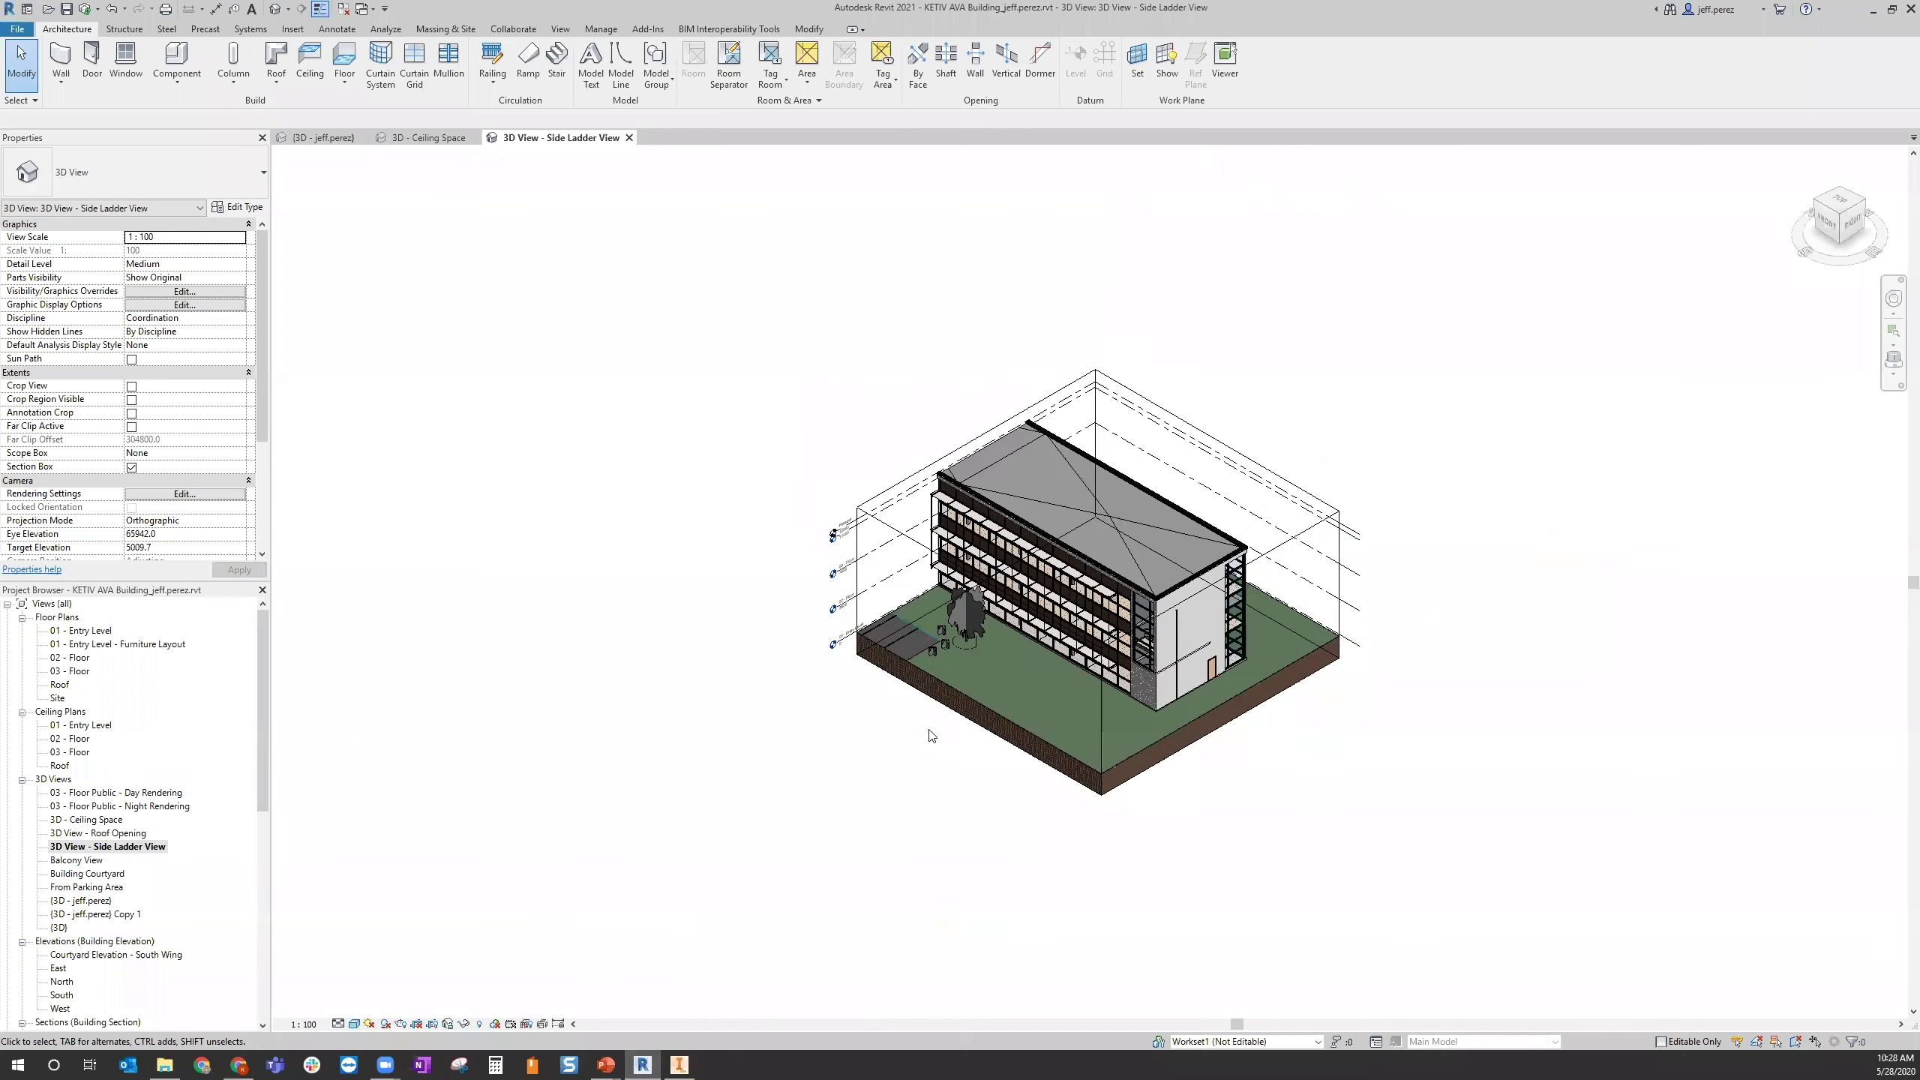
Shrink the view's section box to the end part of the building with the side wall and door
{"action": "left_click", "coordinate": [960, 714]}
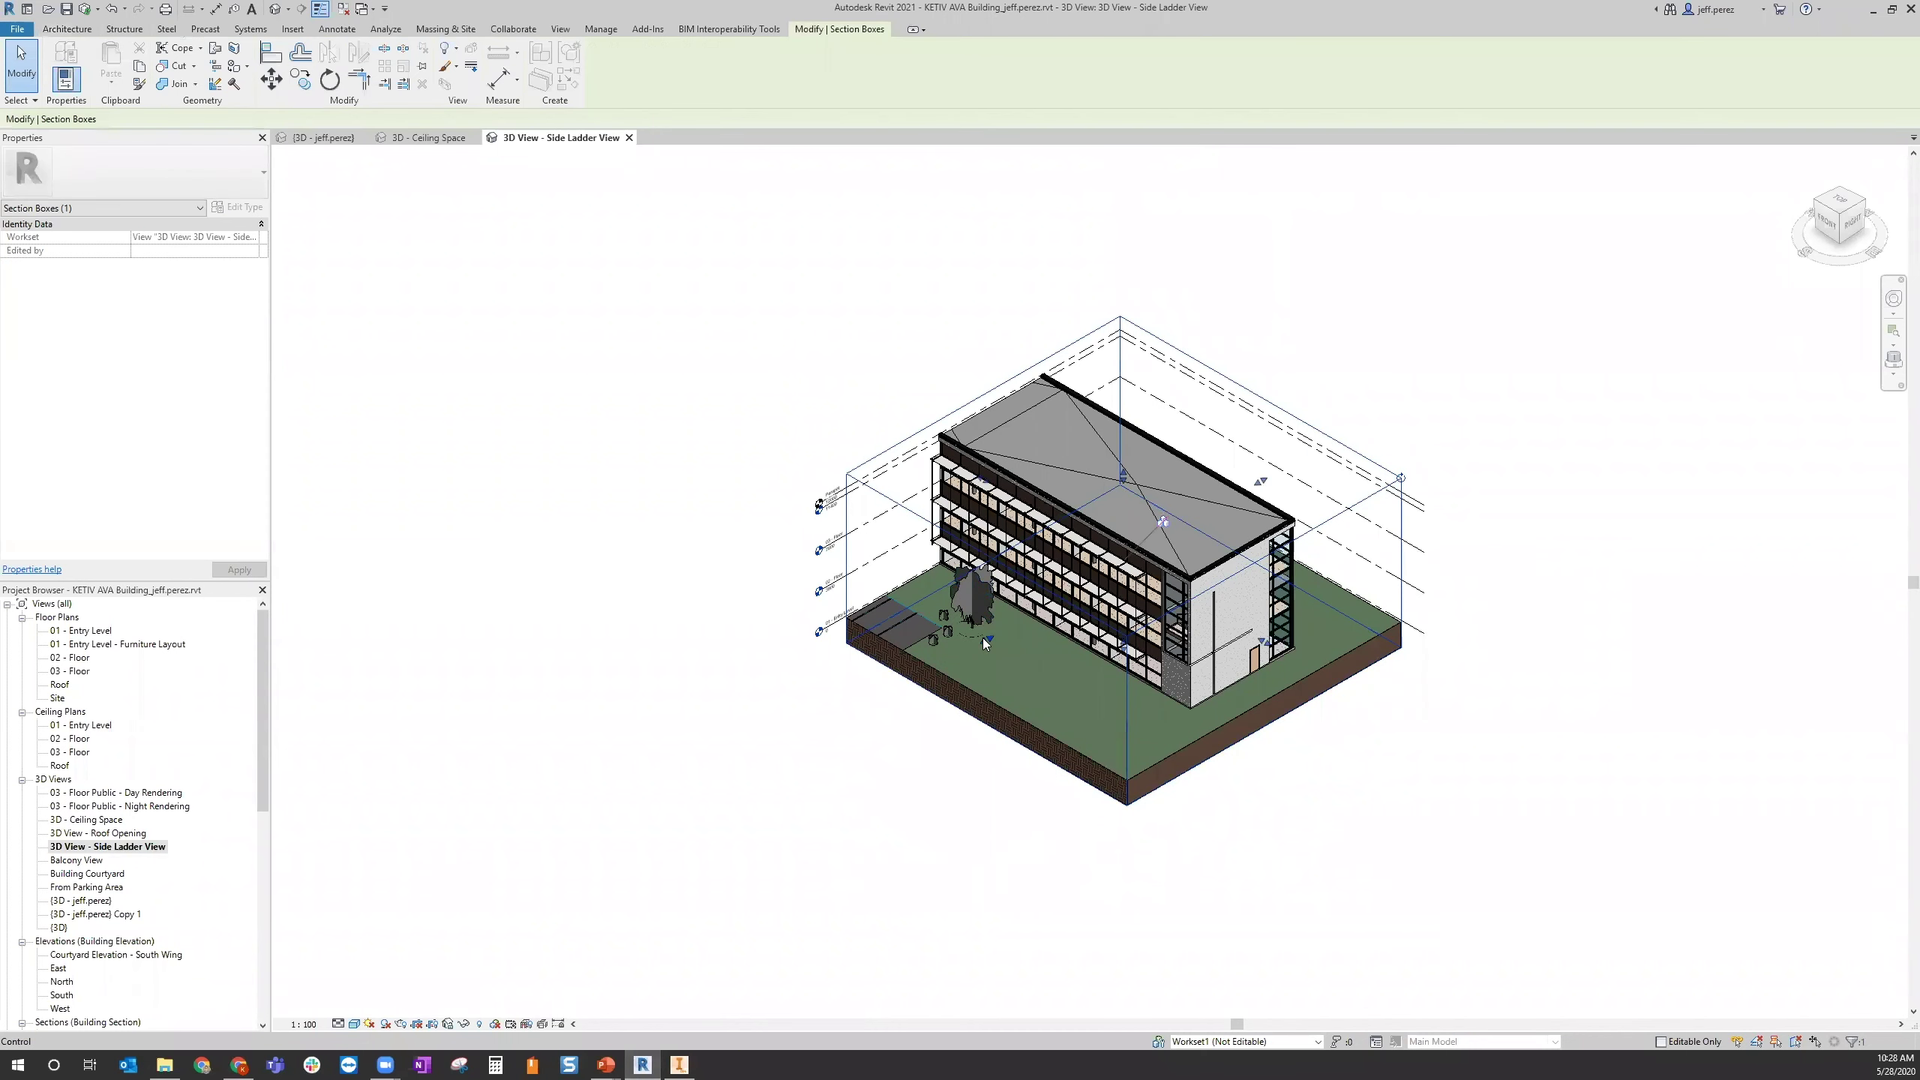
{"action": "left_click_drag", "start_coordinate": [986, 639], "coordinate": [1057, 597]}
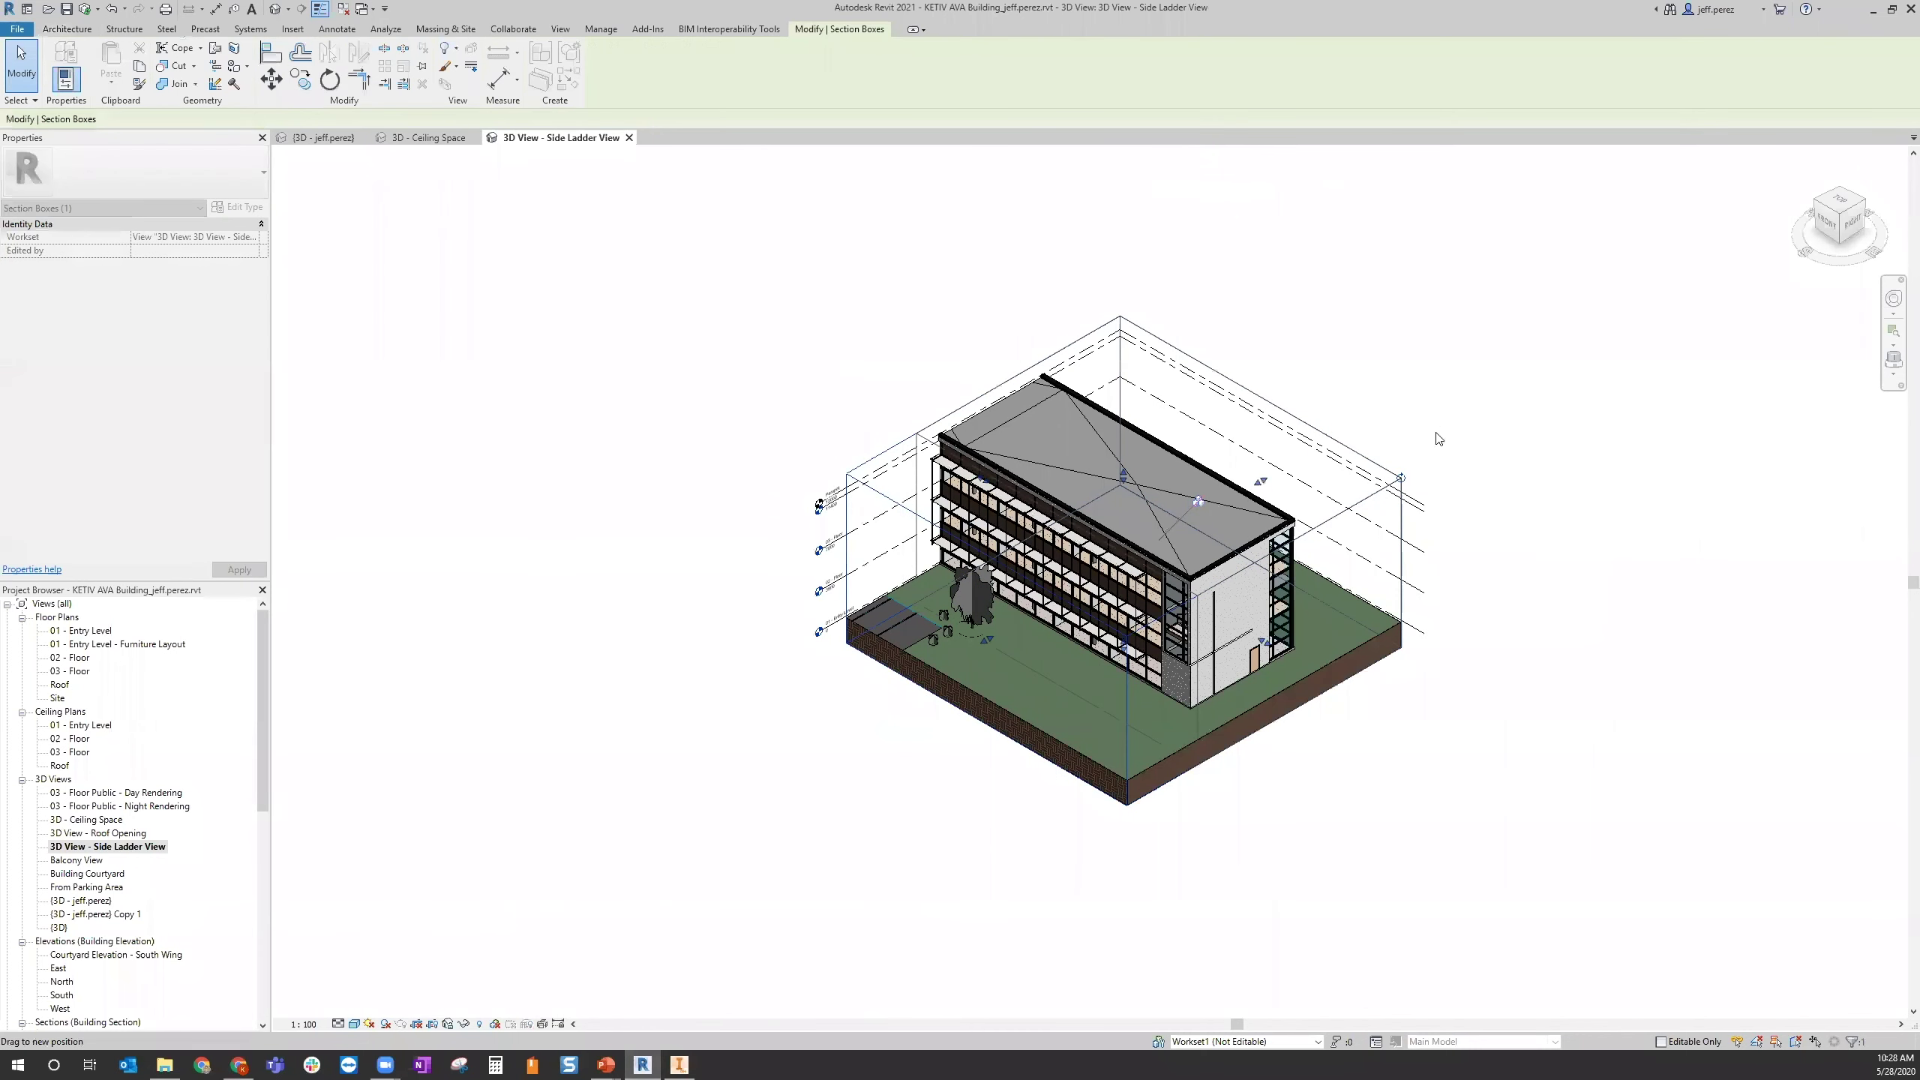
{"action": "left_click_drag", "start_coordinate": [1263, 481], "coordinate": [1190, 524]}
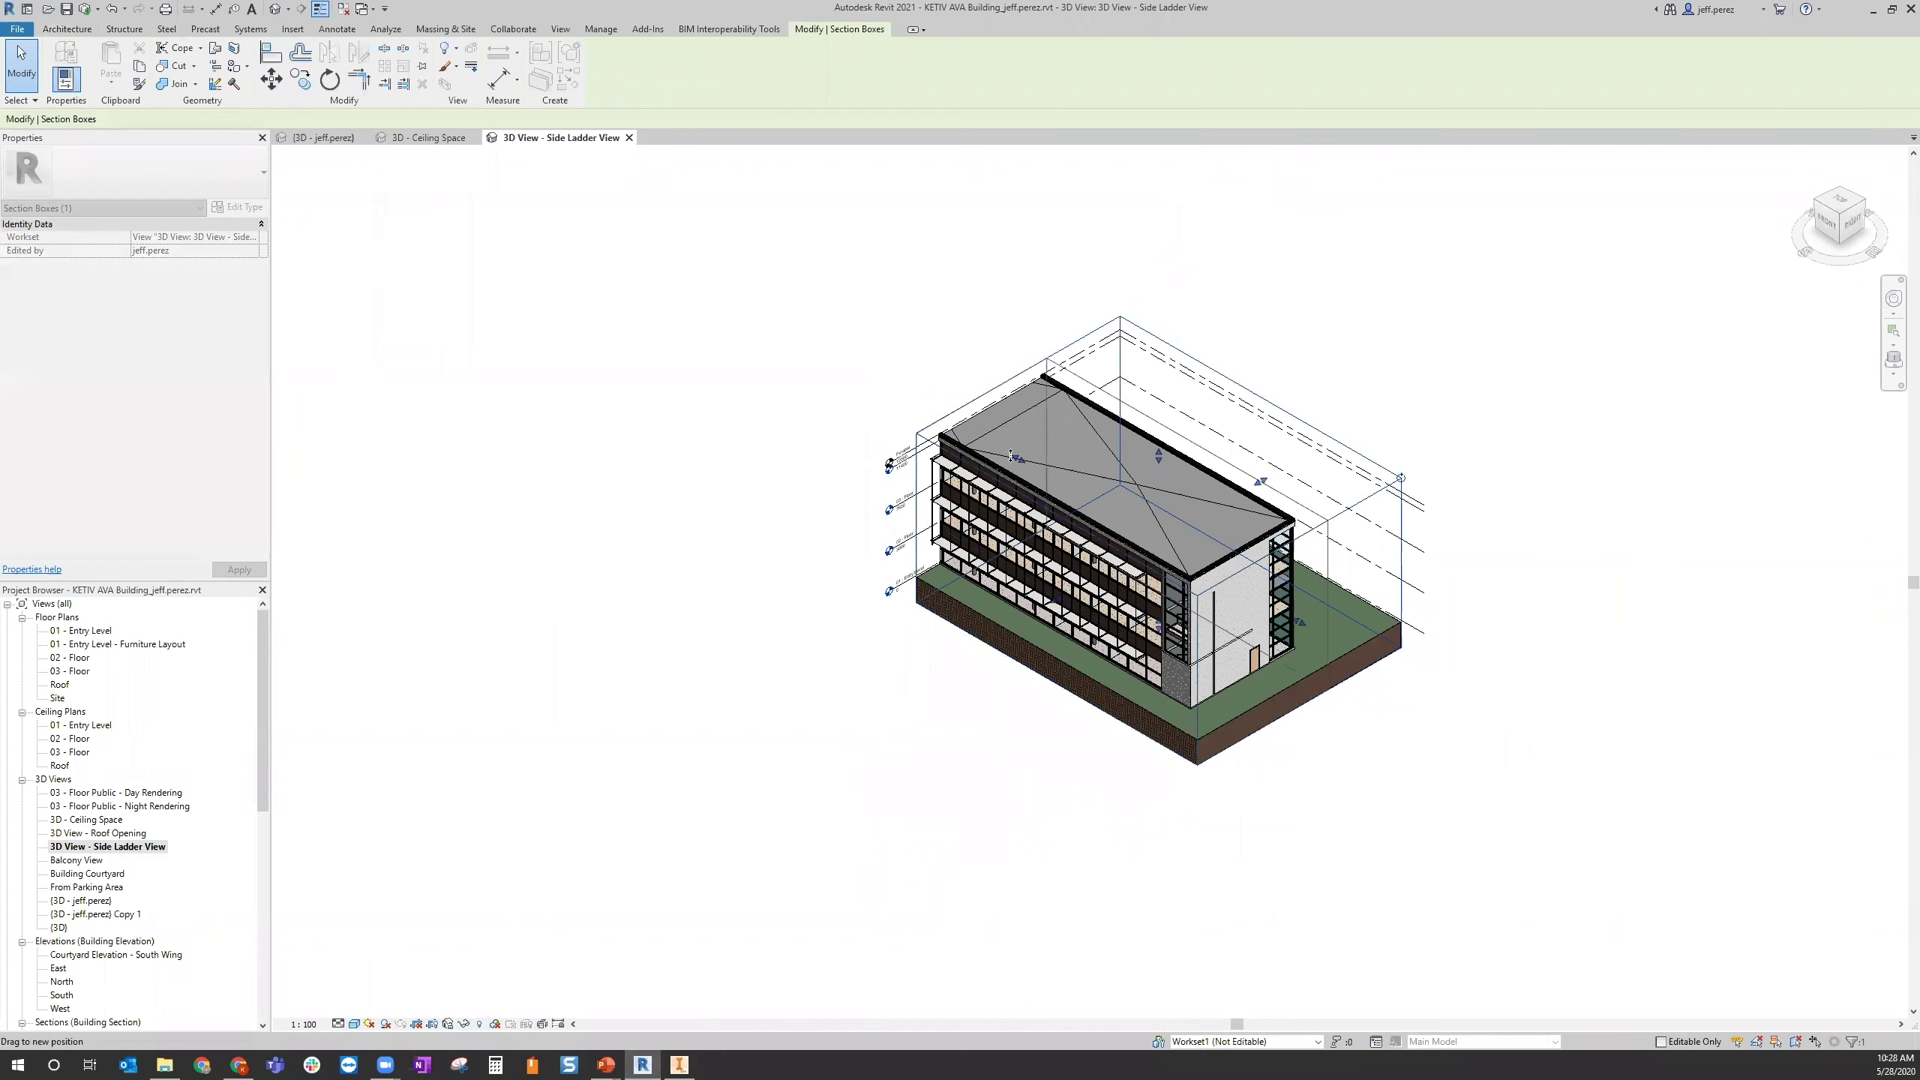
{"action": "left_click_drag", "start_coordinate": [1119, 519], "coordinate": [1152, 520]}
{"action": "left_click_drag", "start_coordinate": [1160, 674], "coordinate": [1158, 671]}
Readjust the section box faces around the building's end, keeping a strip of ground in front of the side wall
{"action": "scroll", "coordinate": [1146, 598], "scroll_direction": "up", "scroll_amount": 5}
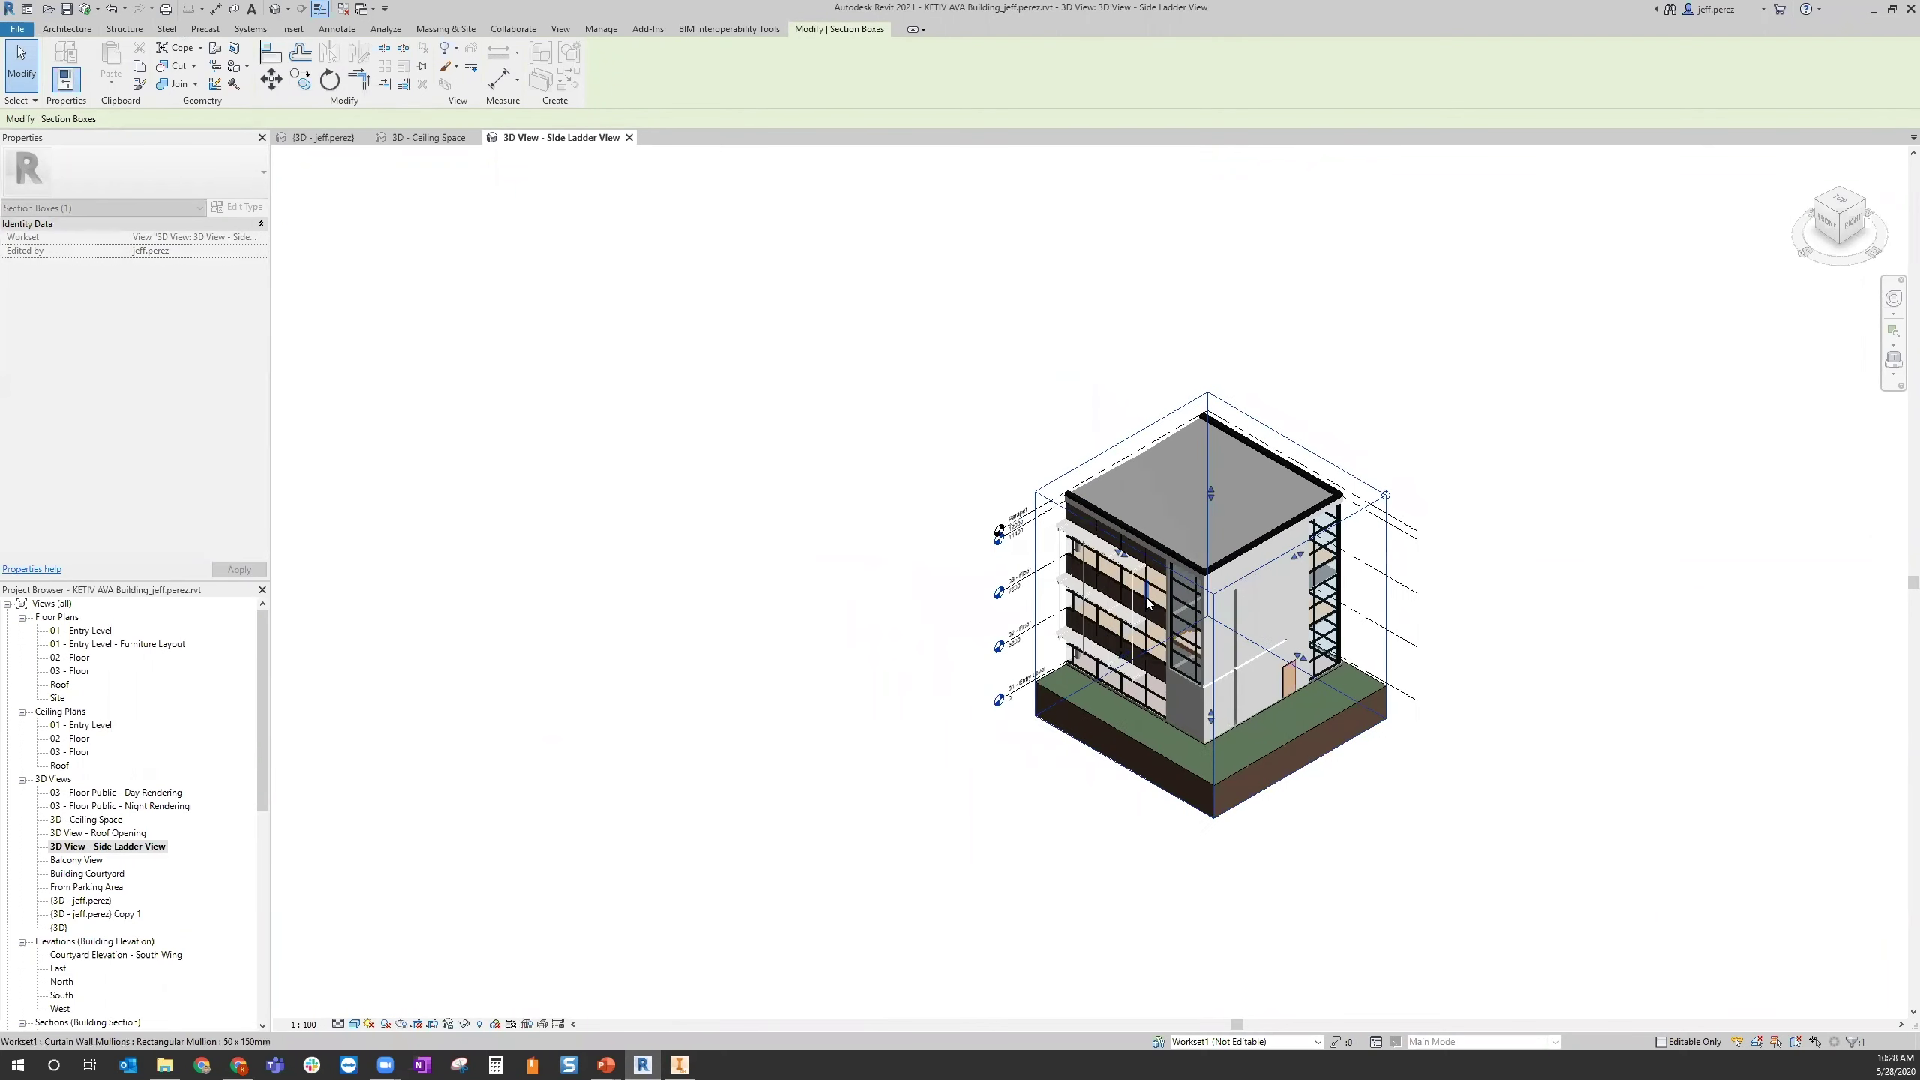
{"action": "left_click_drag", "start_coordinate": [1385, 690], "coordinate": [1588, 813]}
{"action": "left_click", "coordinate": [1588, 812]}
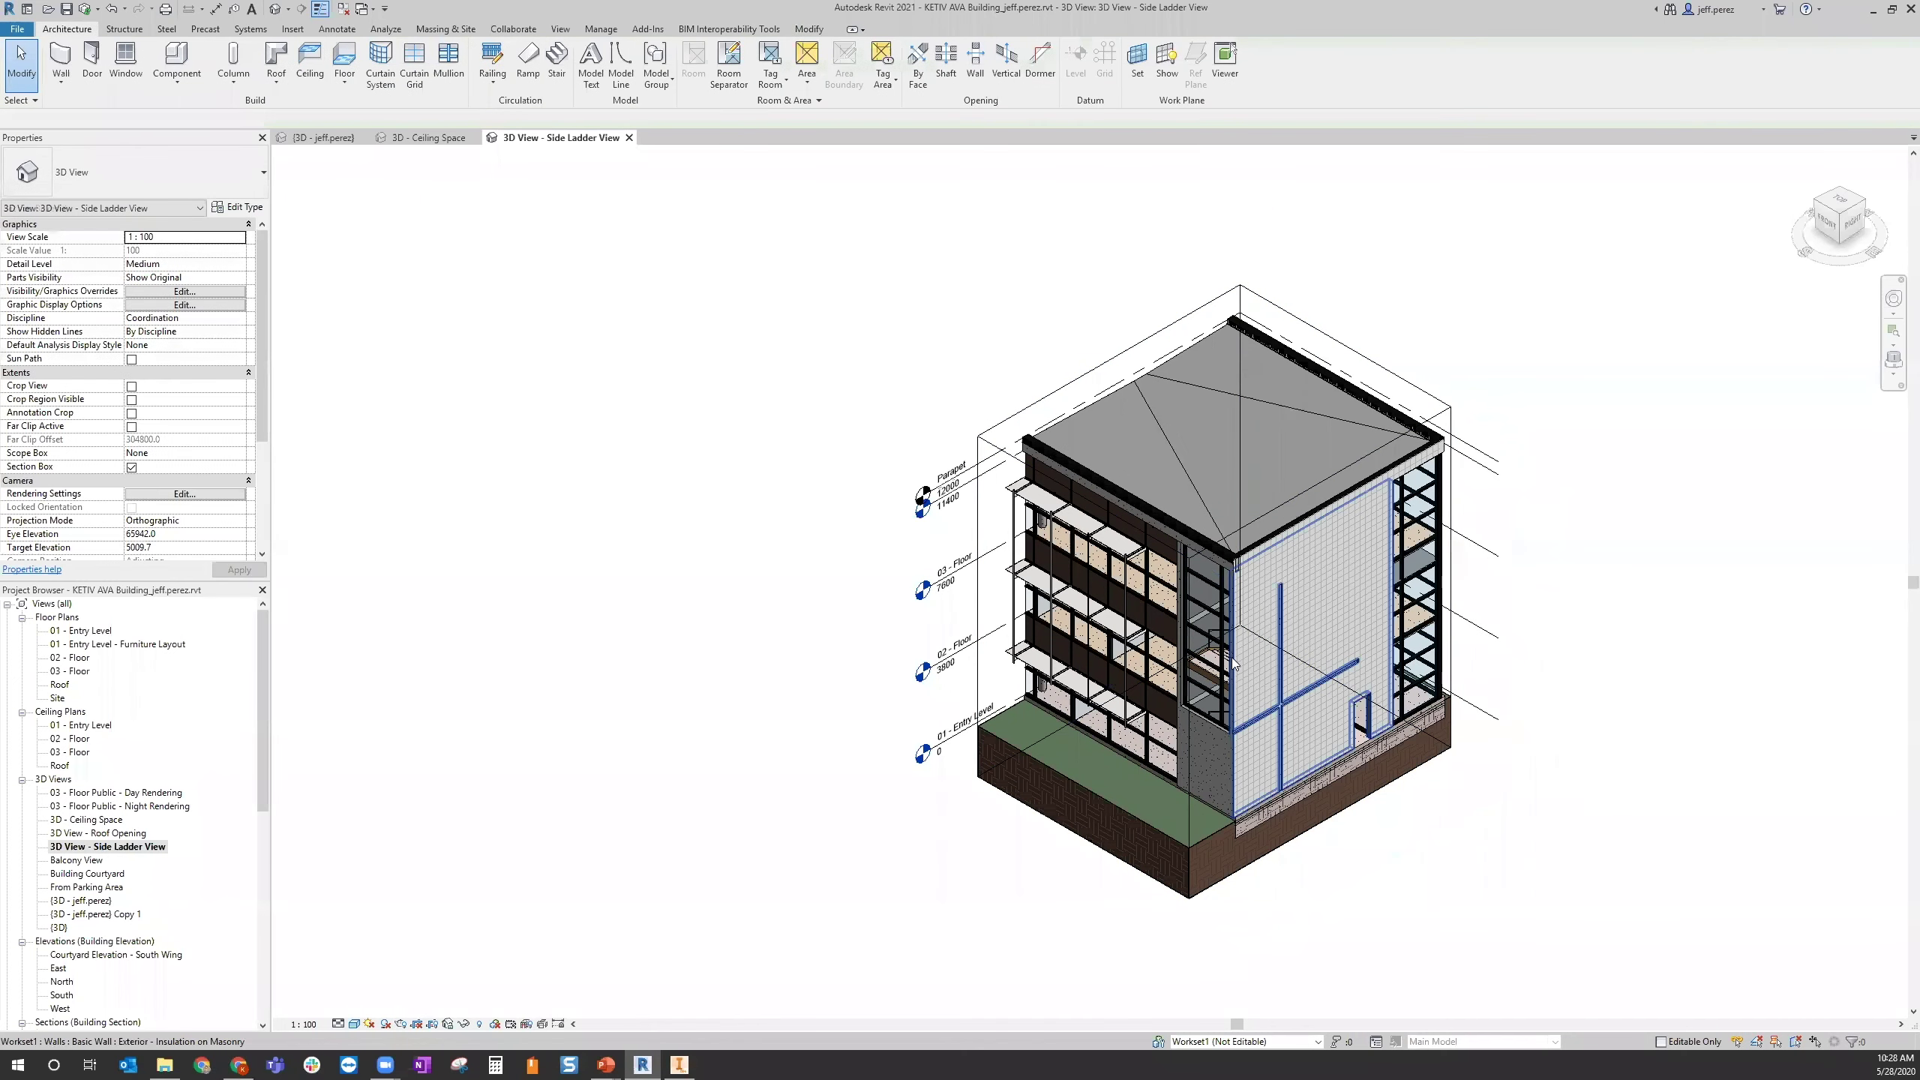
{"action": "left_click", "coordinate": [1142, 874]}
{"action": "left_click_drag", "start_coordinate": [1319, 653], "coordinate": [1319, 734]}
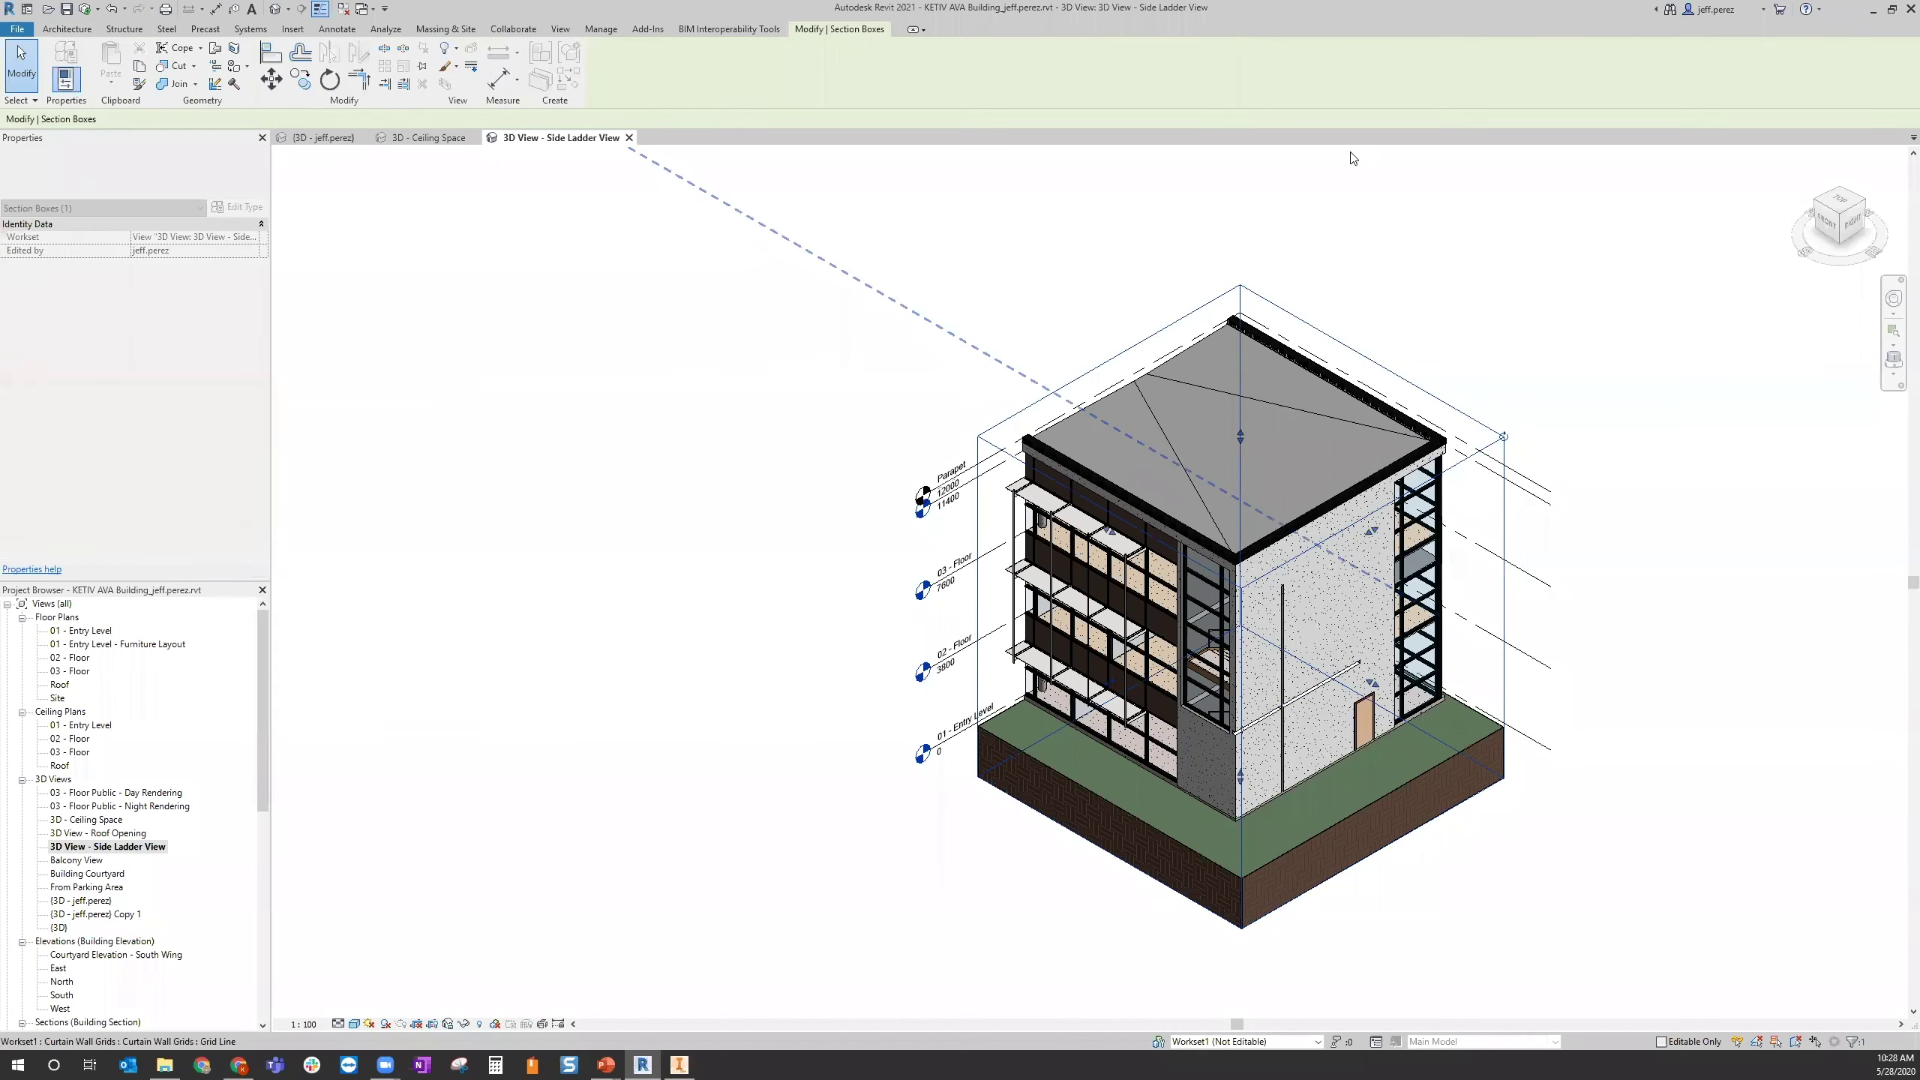
{"action": "left_click", "coordinate": [827, 605]}
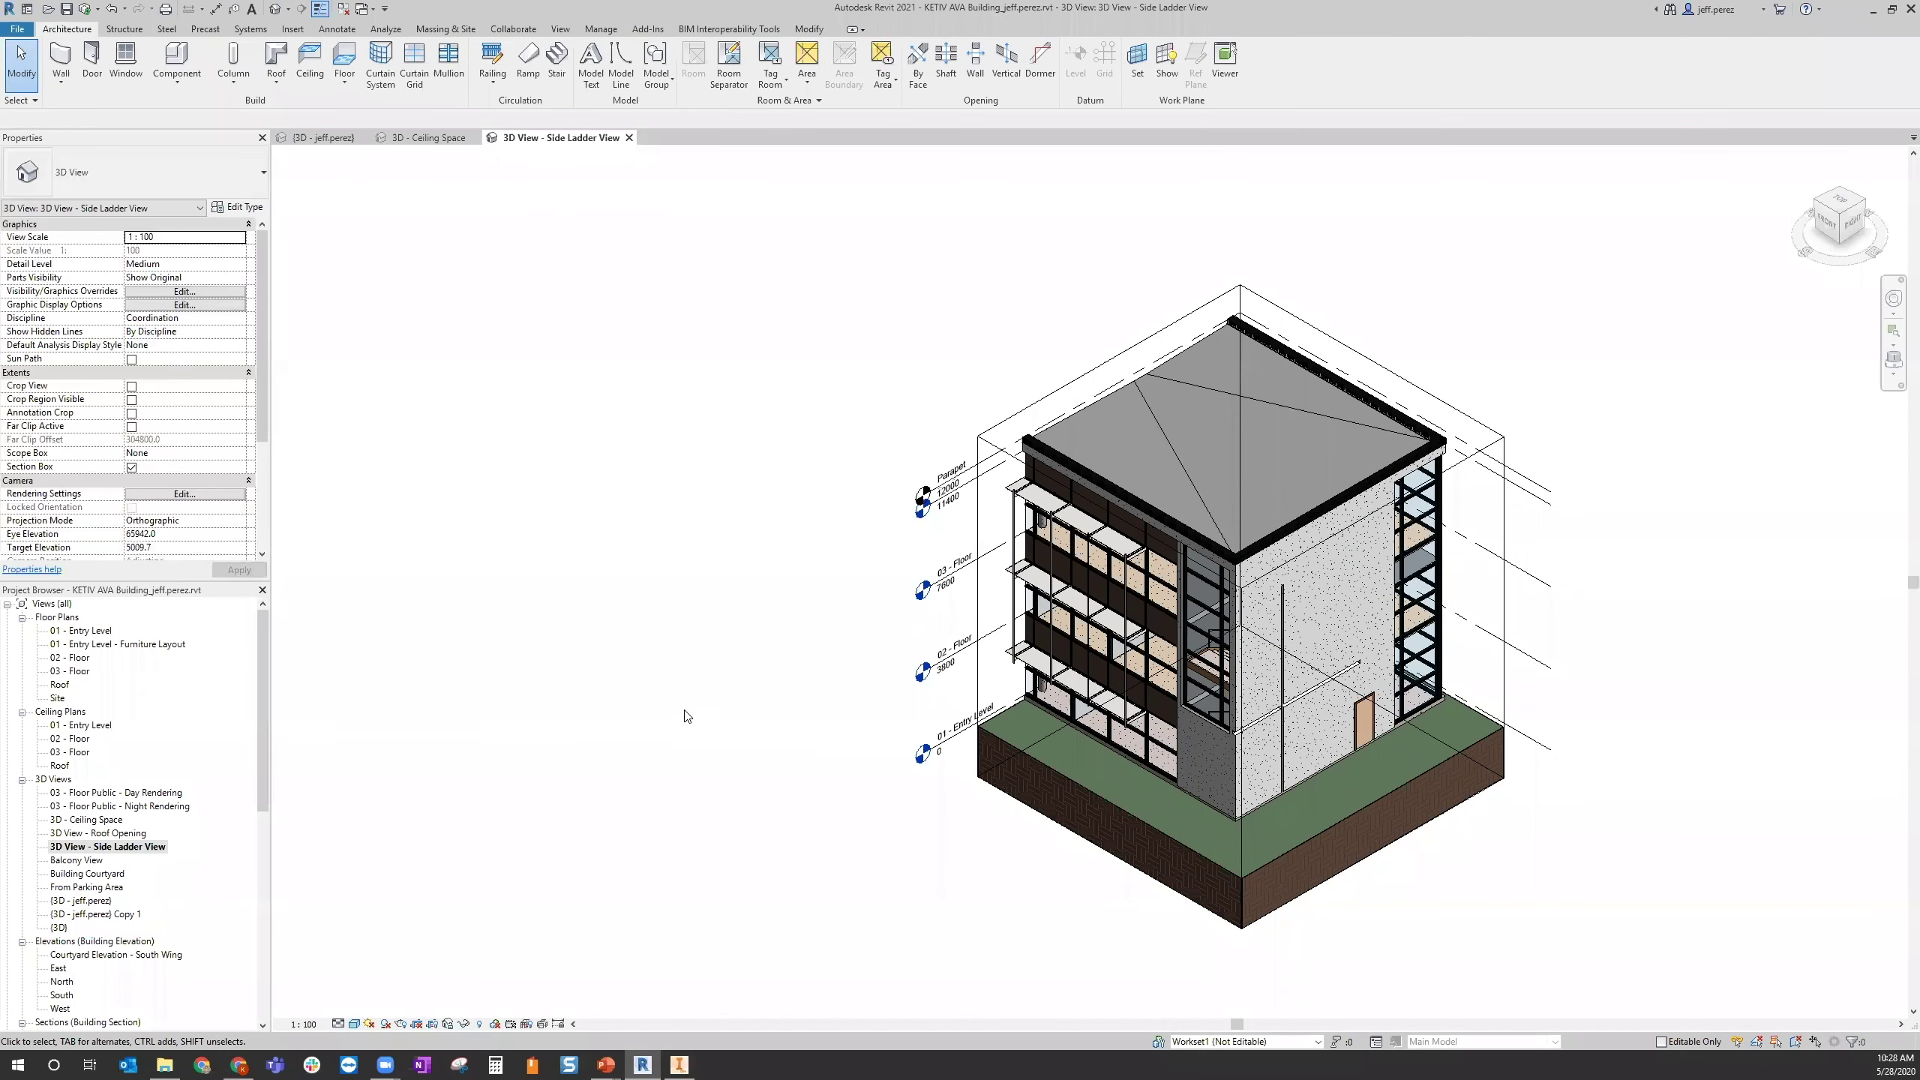
Save the Revit project and synchronize it with the central model
{"action": "scroll", "coordinate": [680, 719], "scroll_direction": "down", "scroll_amount": 3}
{"action": "left_click", "coordinate": [68, 10]}
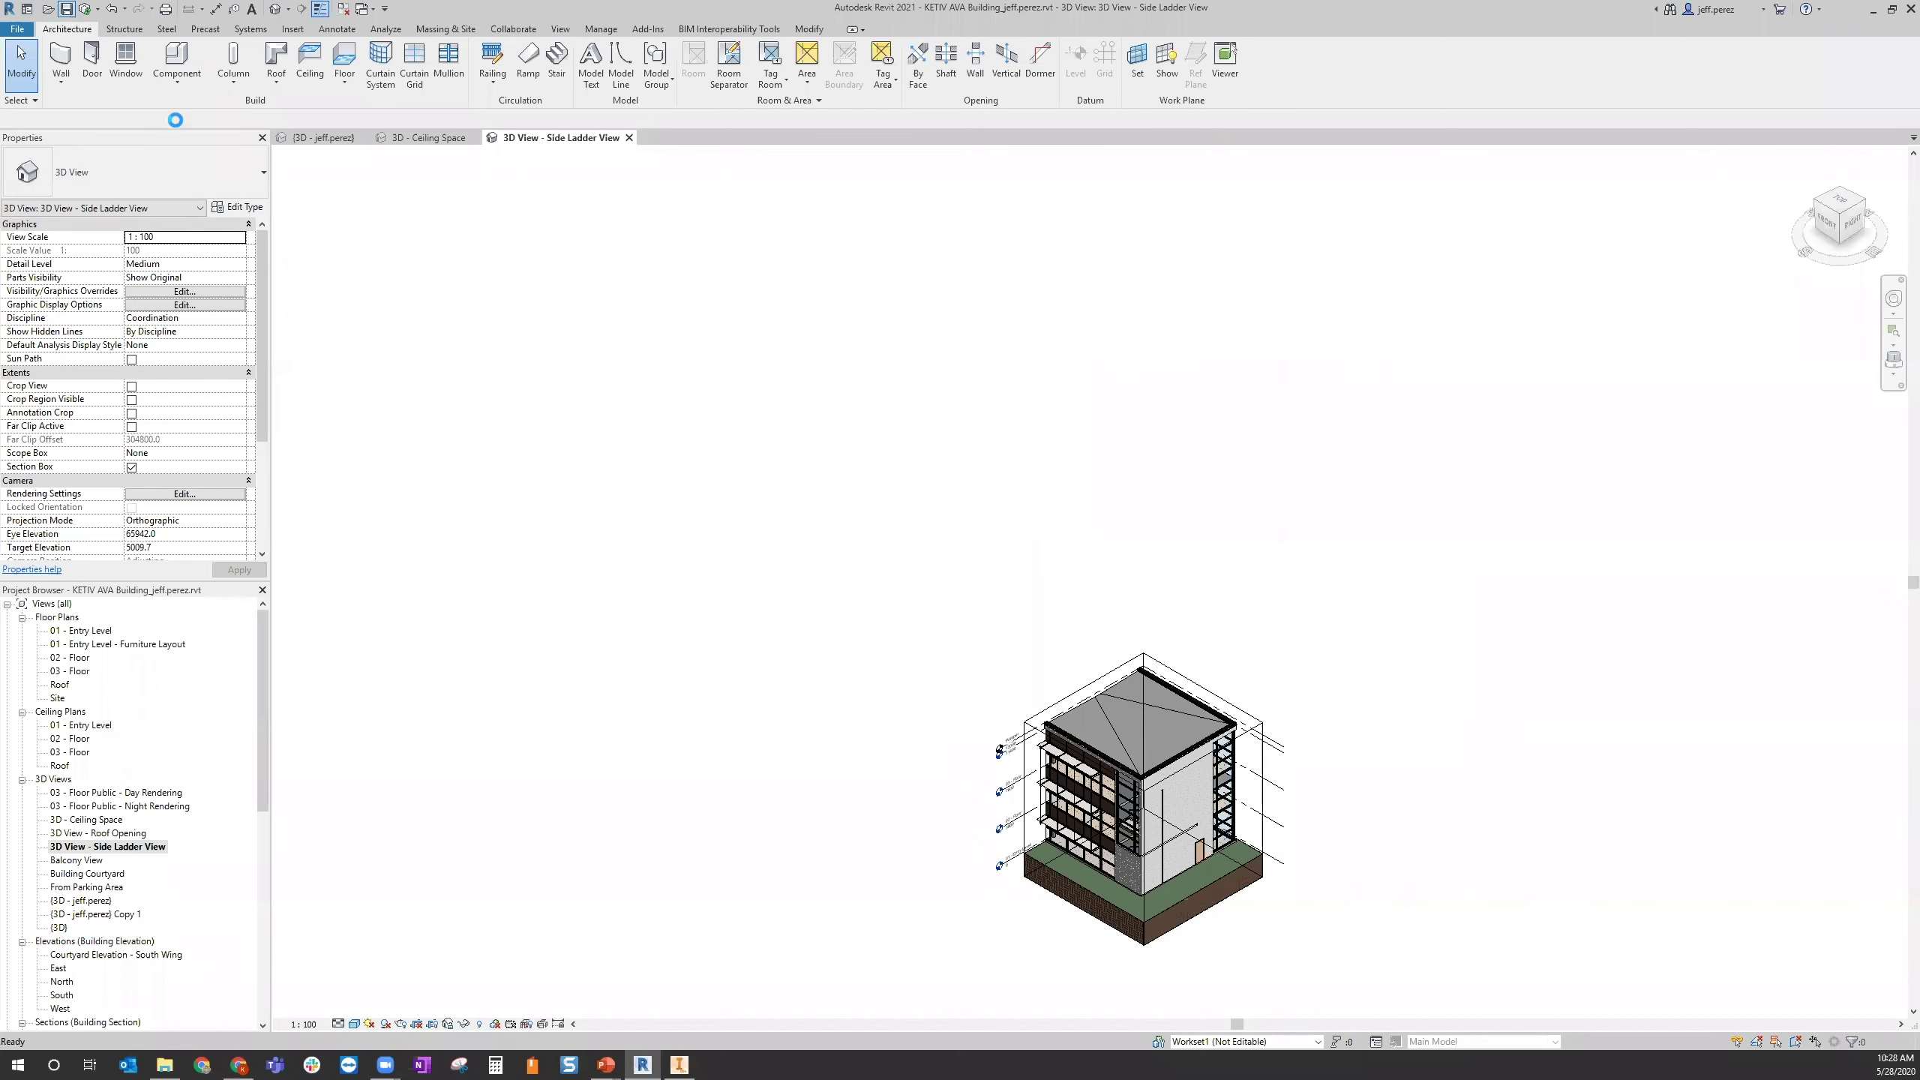
{"action": "left_click", "coordinate": [86, 9]}
{"action": "left_click", "coordinate": [942, 623]}
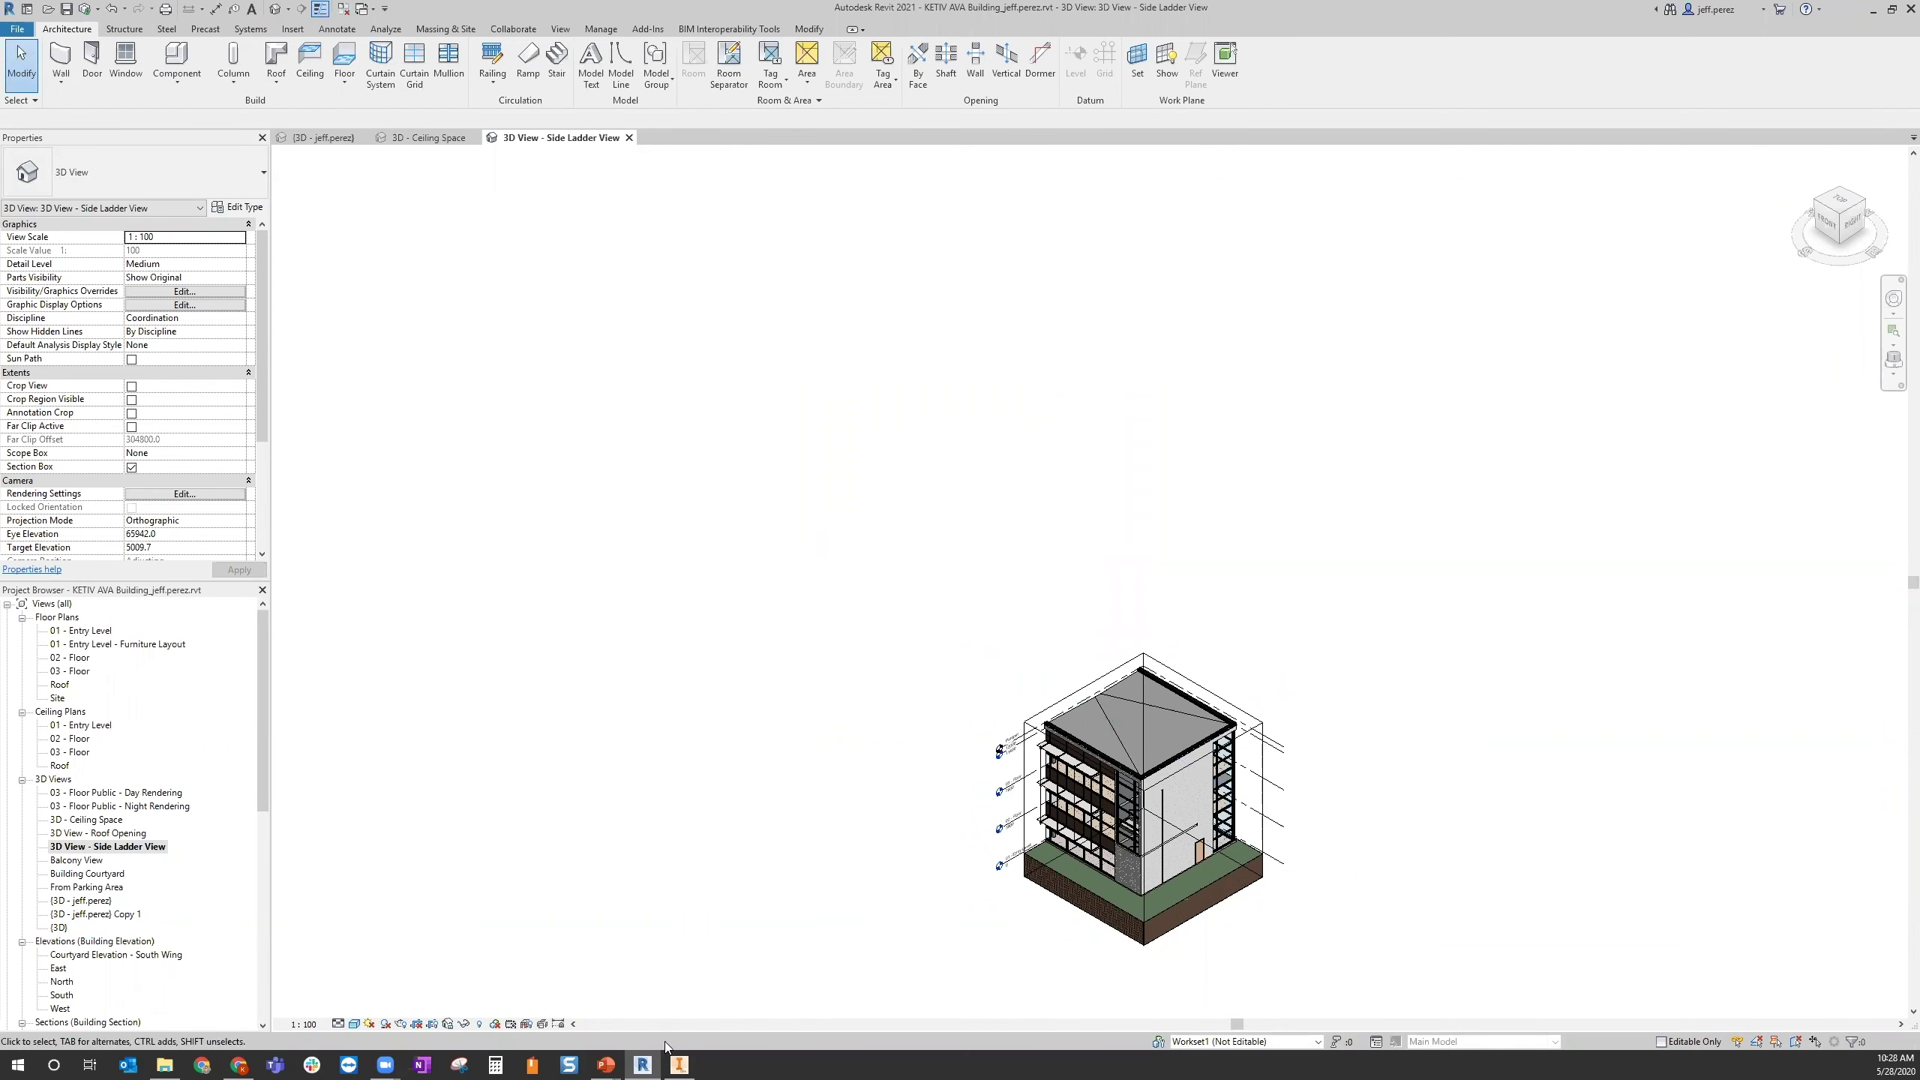
Switch to Inventor and update Overall Assembly.iam with the cropped Revit side ladder view
{"action": "left_click", "coordinate": [689, 1062]}
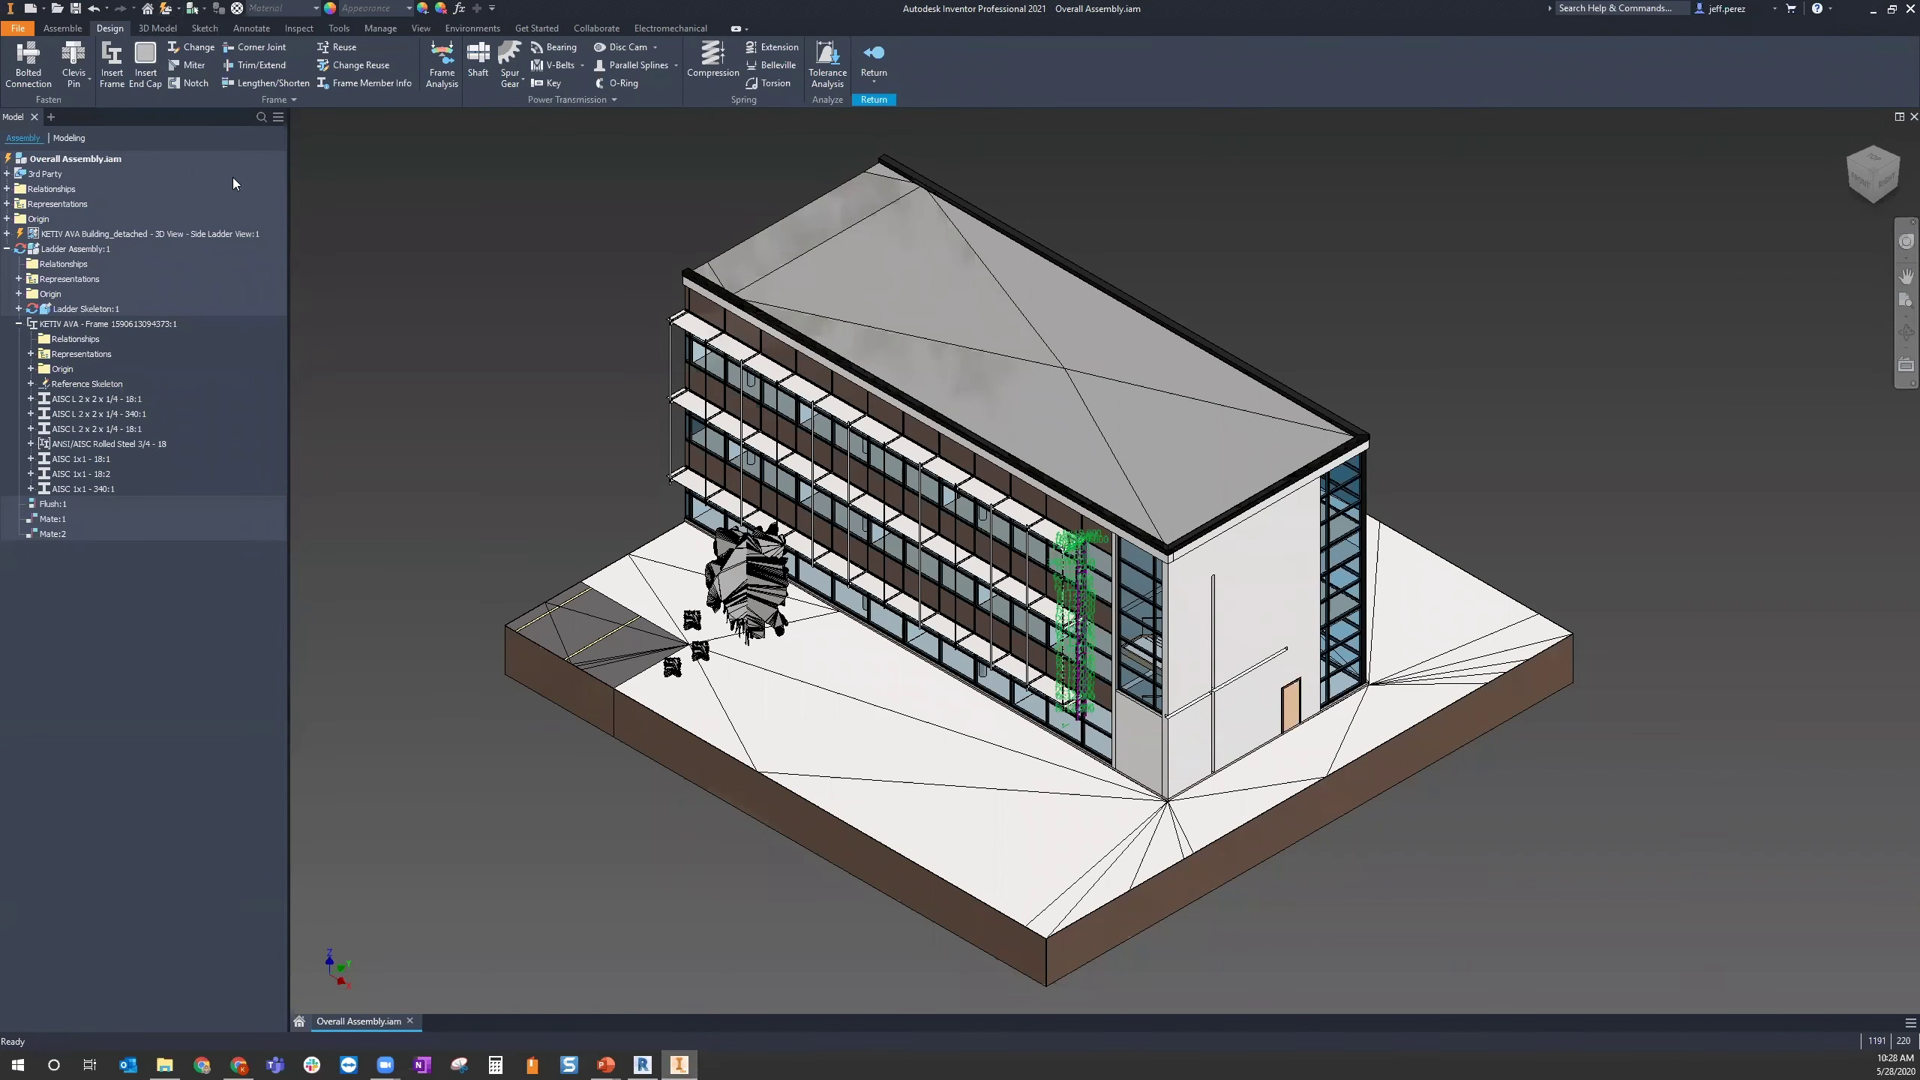
{"action": "left_click", "coordinate": [165, 15]}
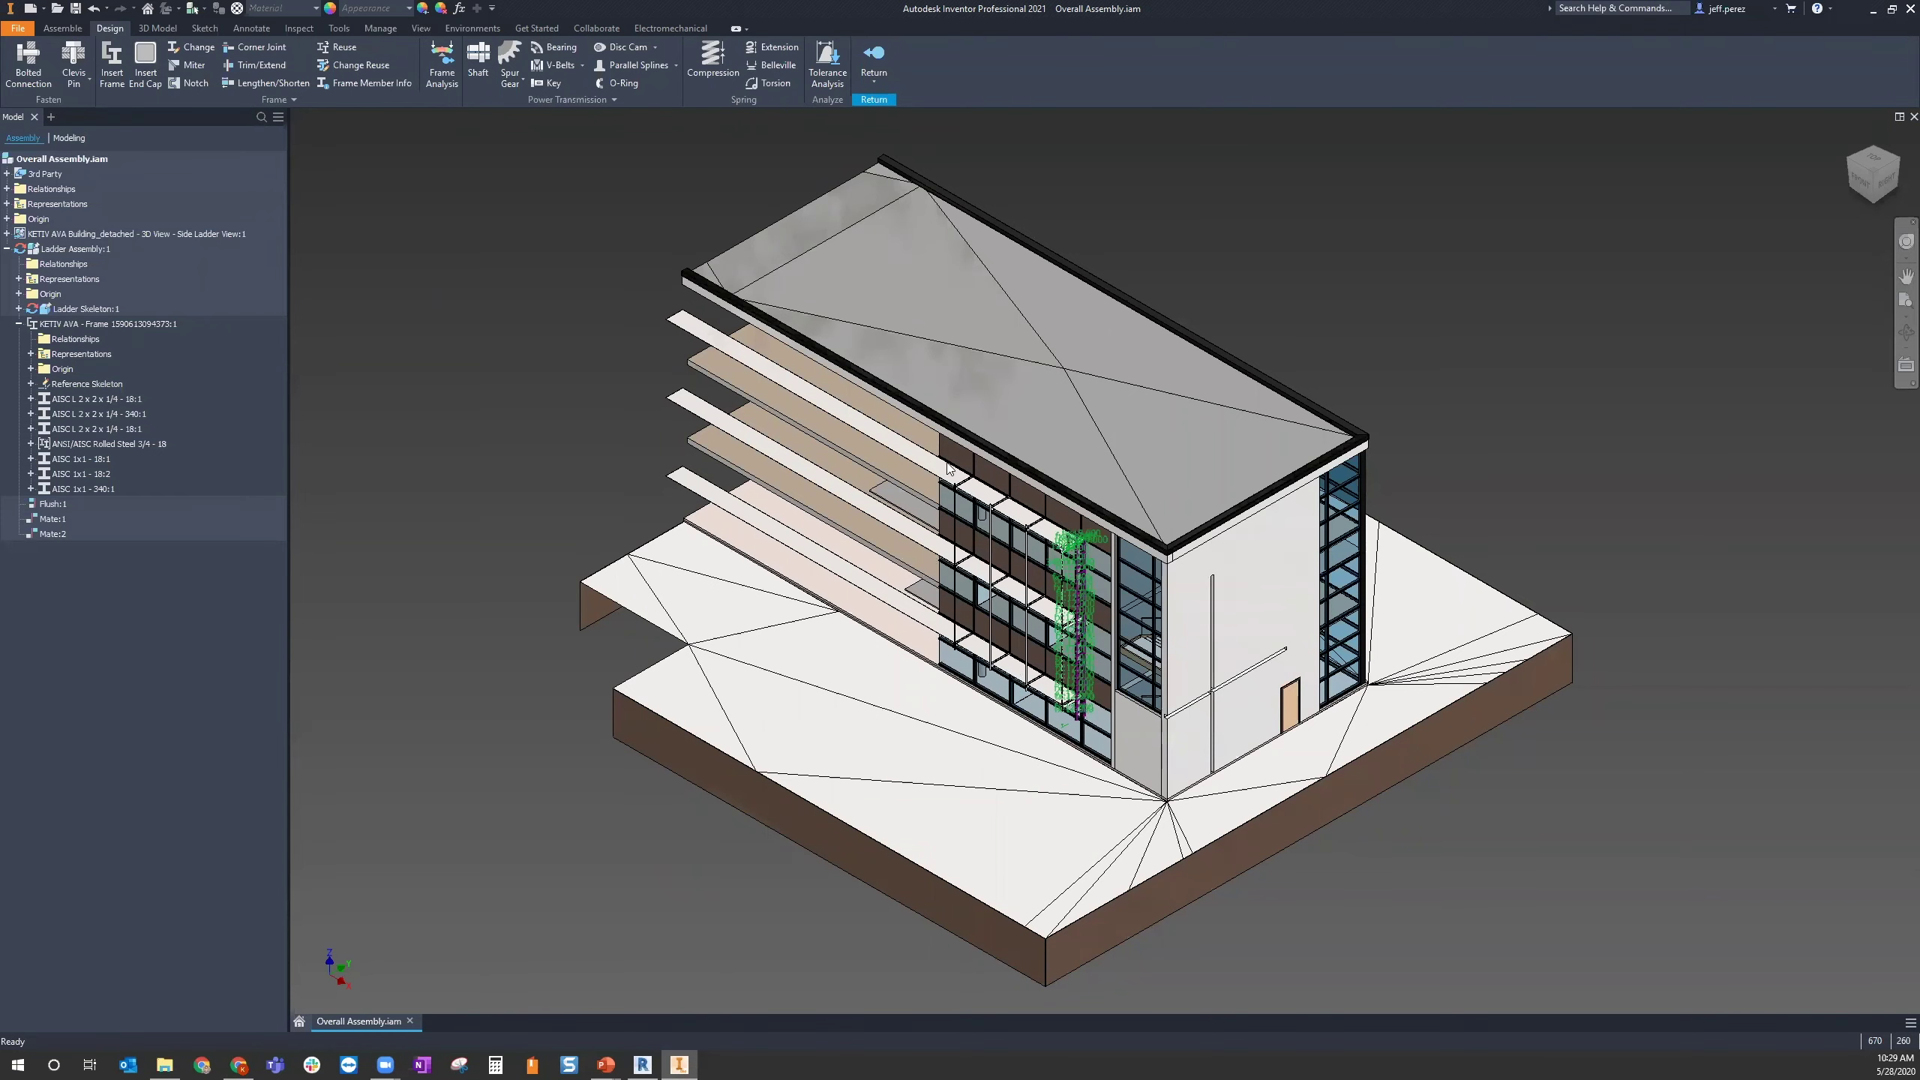
{"action": "scroll", "coordinate": [950, 467], "scroll_direction": "up", "scroll_amount": 5}
{"action": "scroll", "coordinate": [930, 372], "scroll_direction": "down", "scroll_amount": 2}
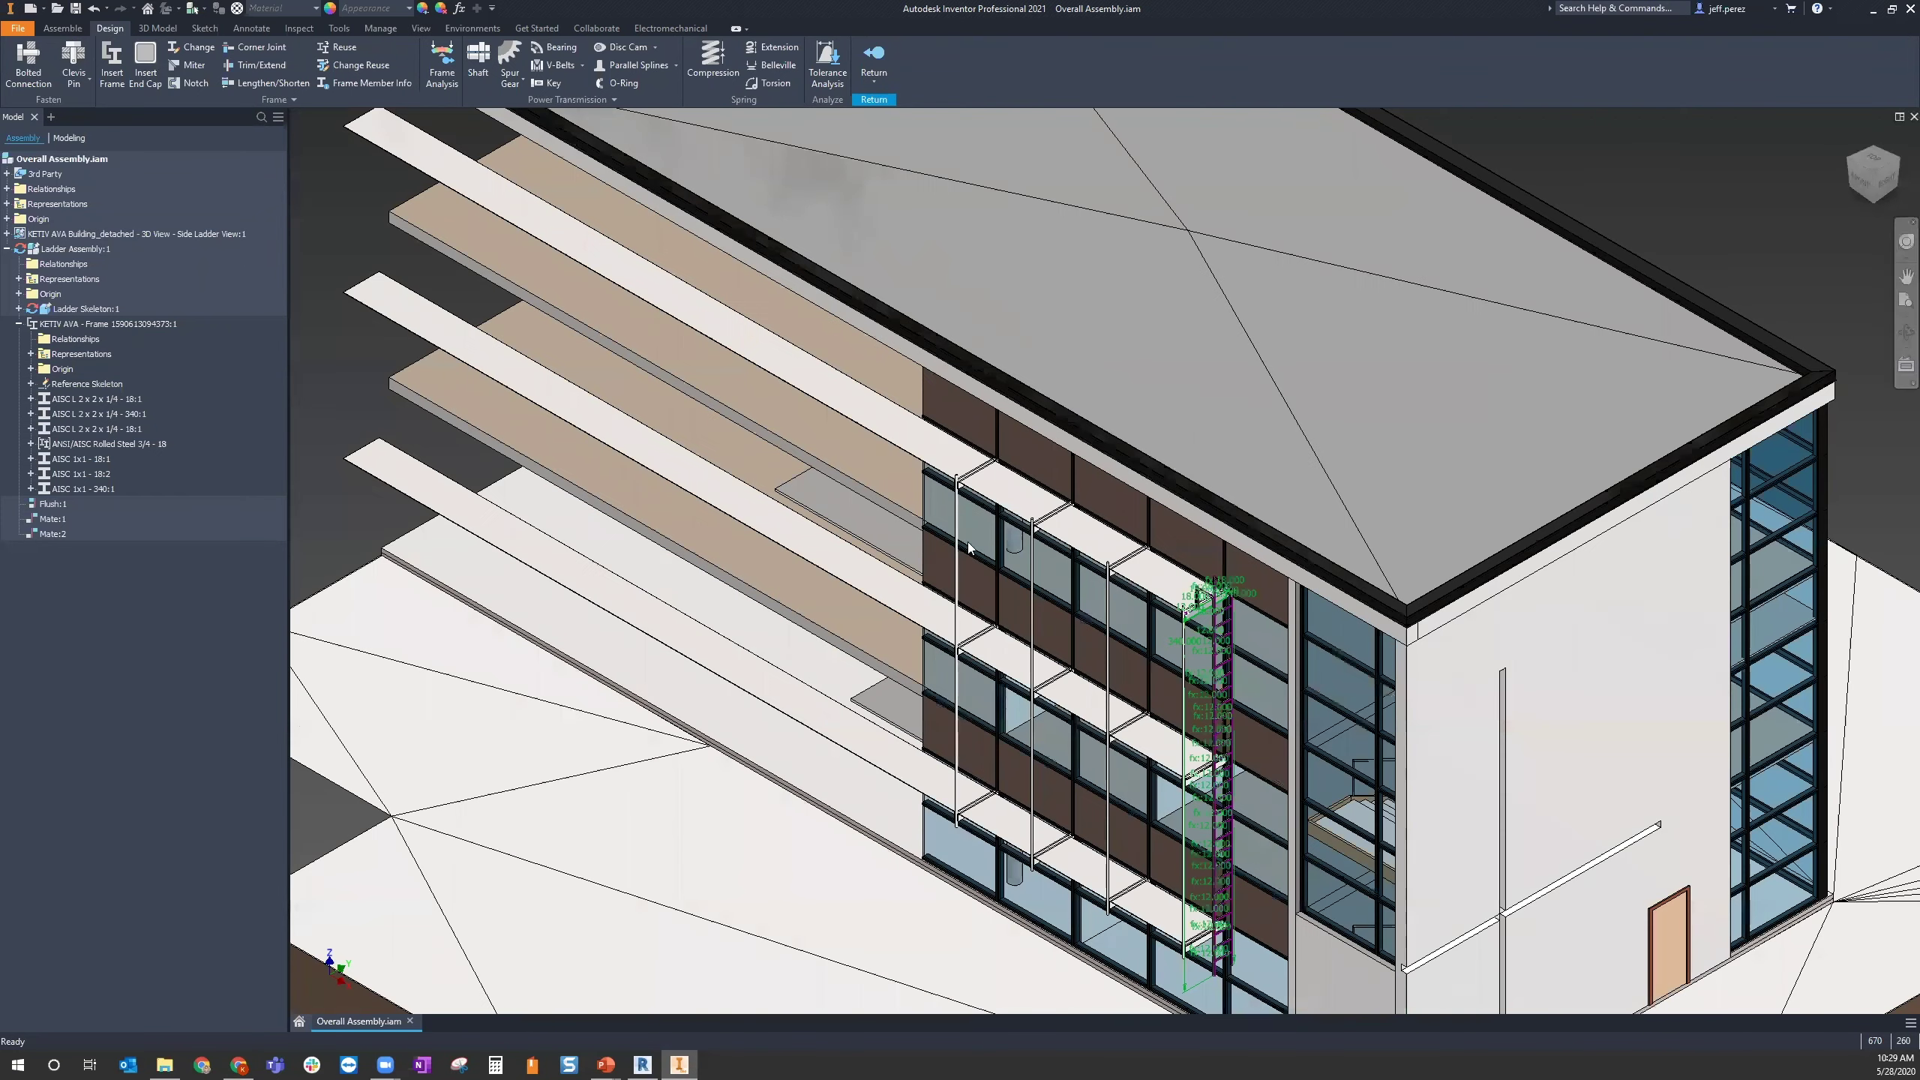
{"action": "scroll", "coordinate": [963, 511], "scroll_direction": "down", "scroll_amount": 2}
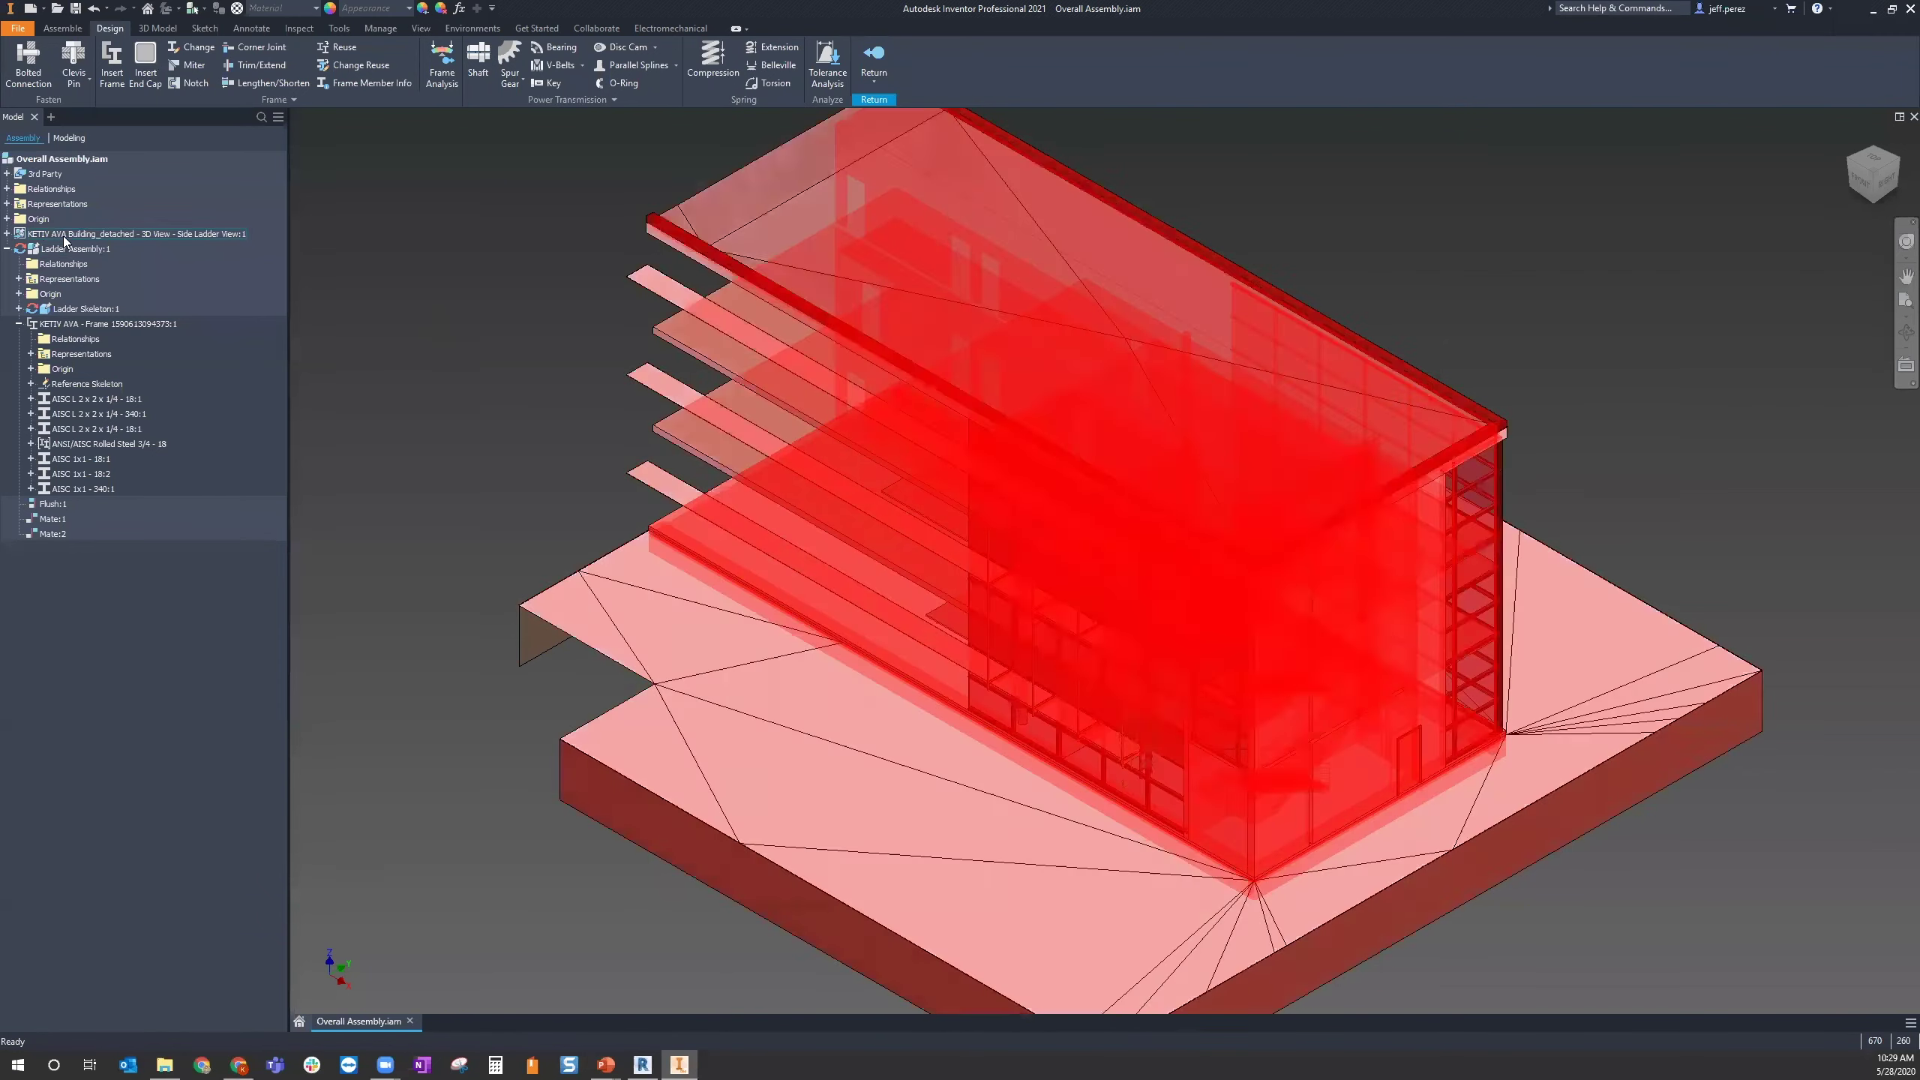
Expand the linked Revit building model in the assembly structure and highlight its Railings category
{"action": "left_click", "coordinate": [63, 236]}
{"action": "left_click", "coordinate": [7, 234]}
{"action": "key", "text": "Escape"}
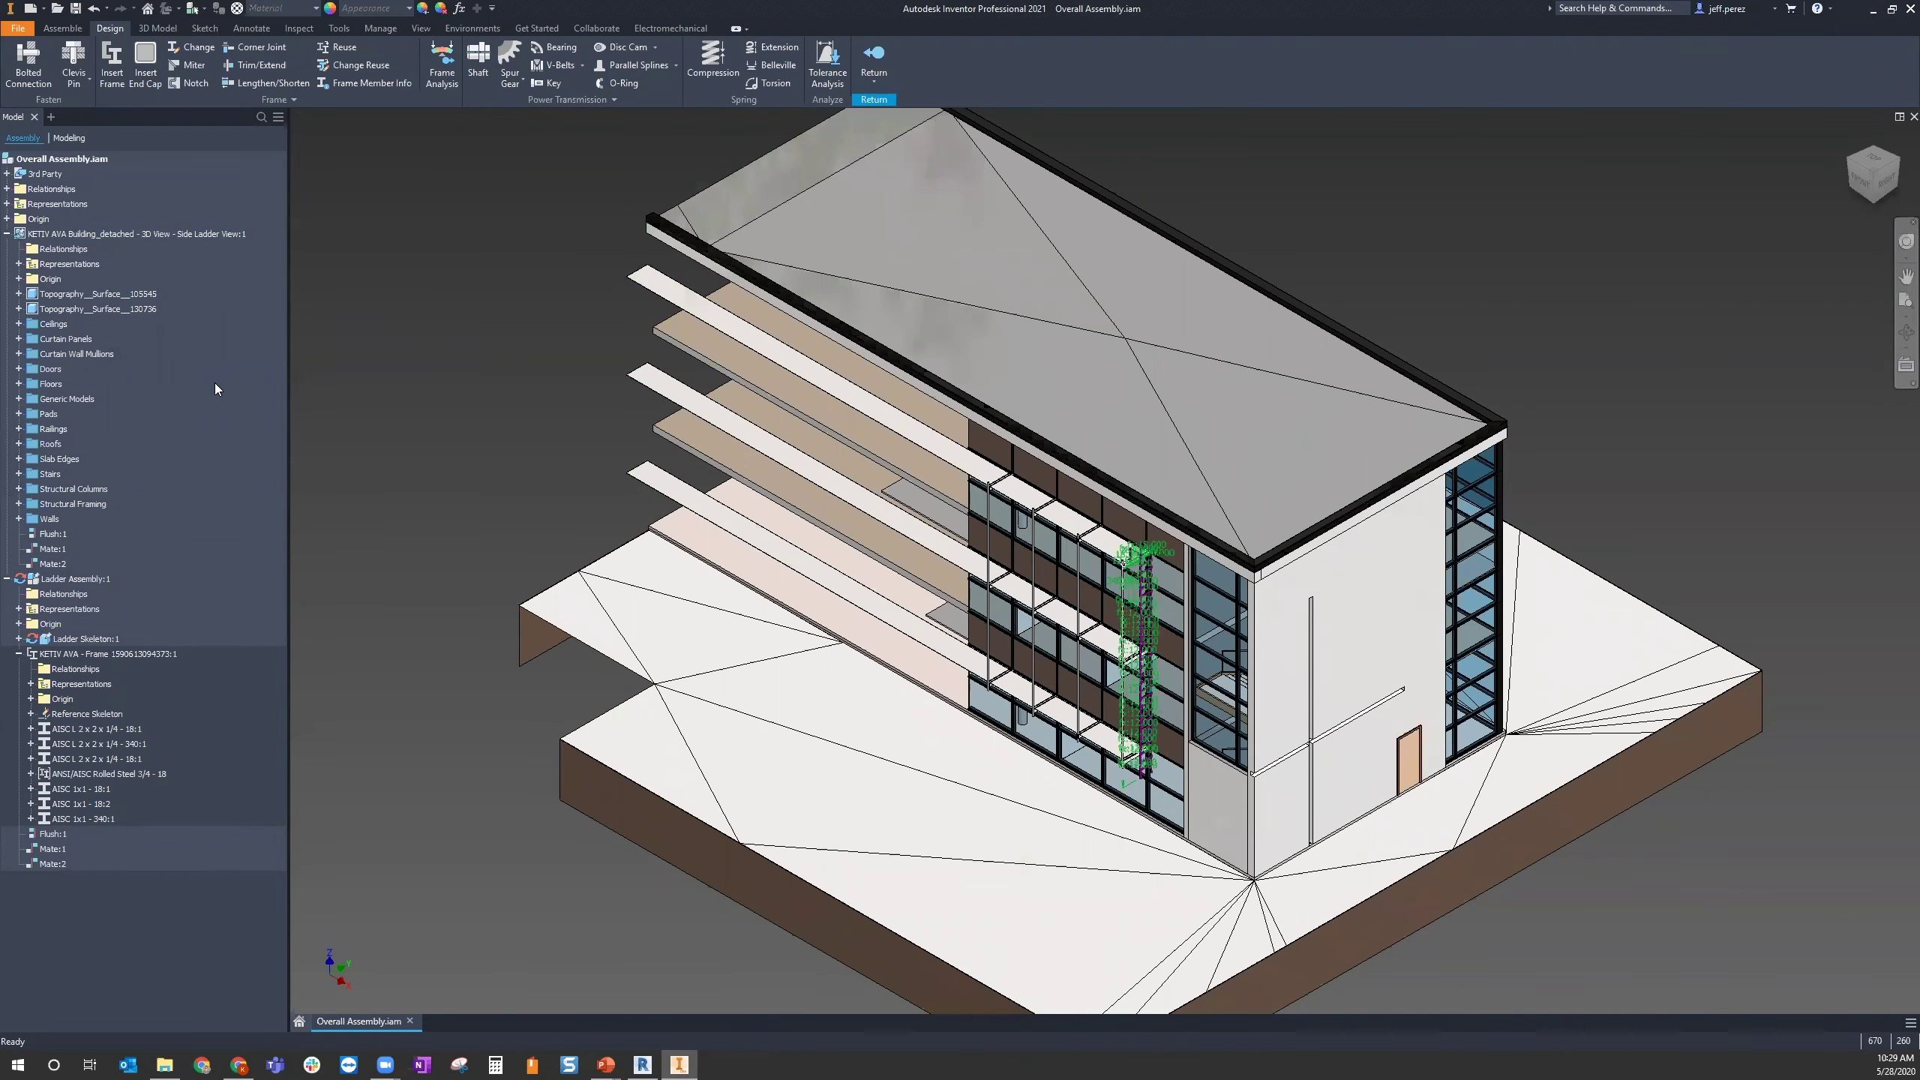
{"action": "left_click", "coordinate": [45, 430]}
Return to the top-level assembly and create a new design view representation in it
{"action": "left_click", "coordinate": [8, 204]}
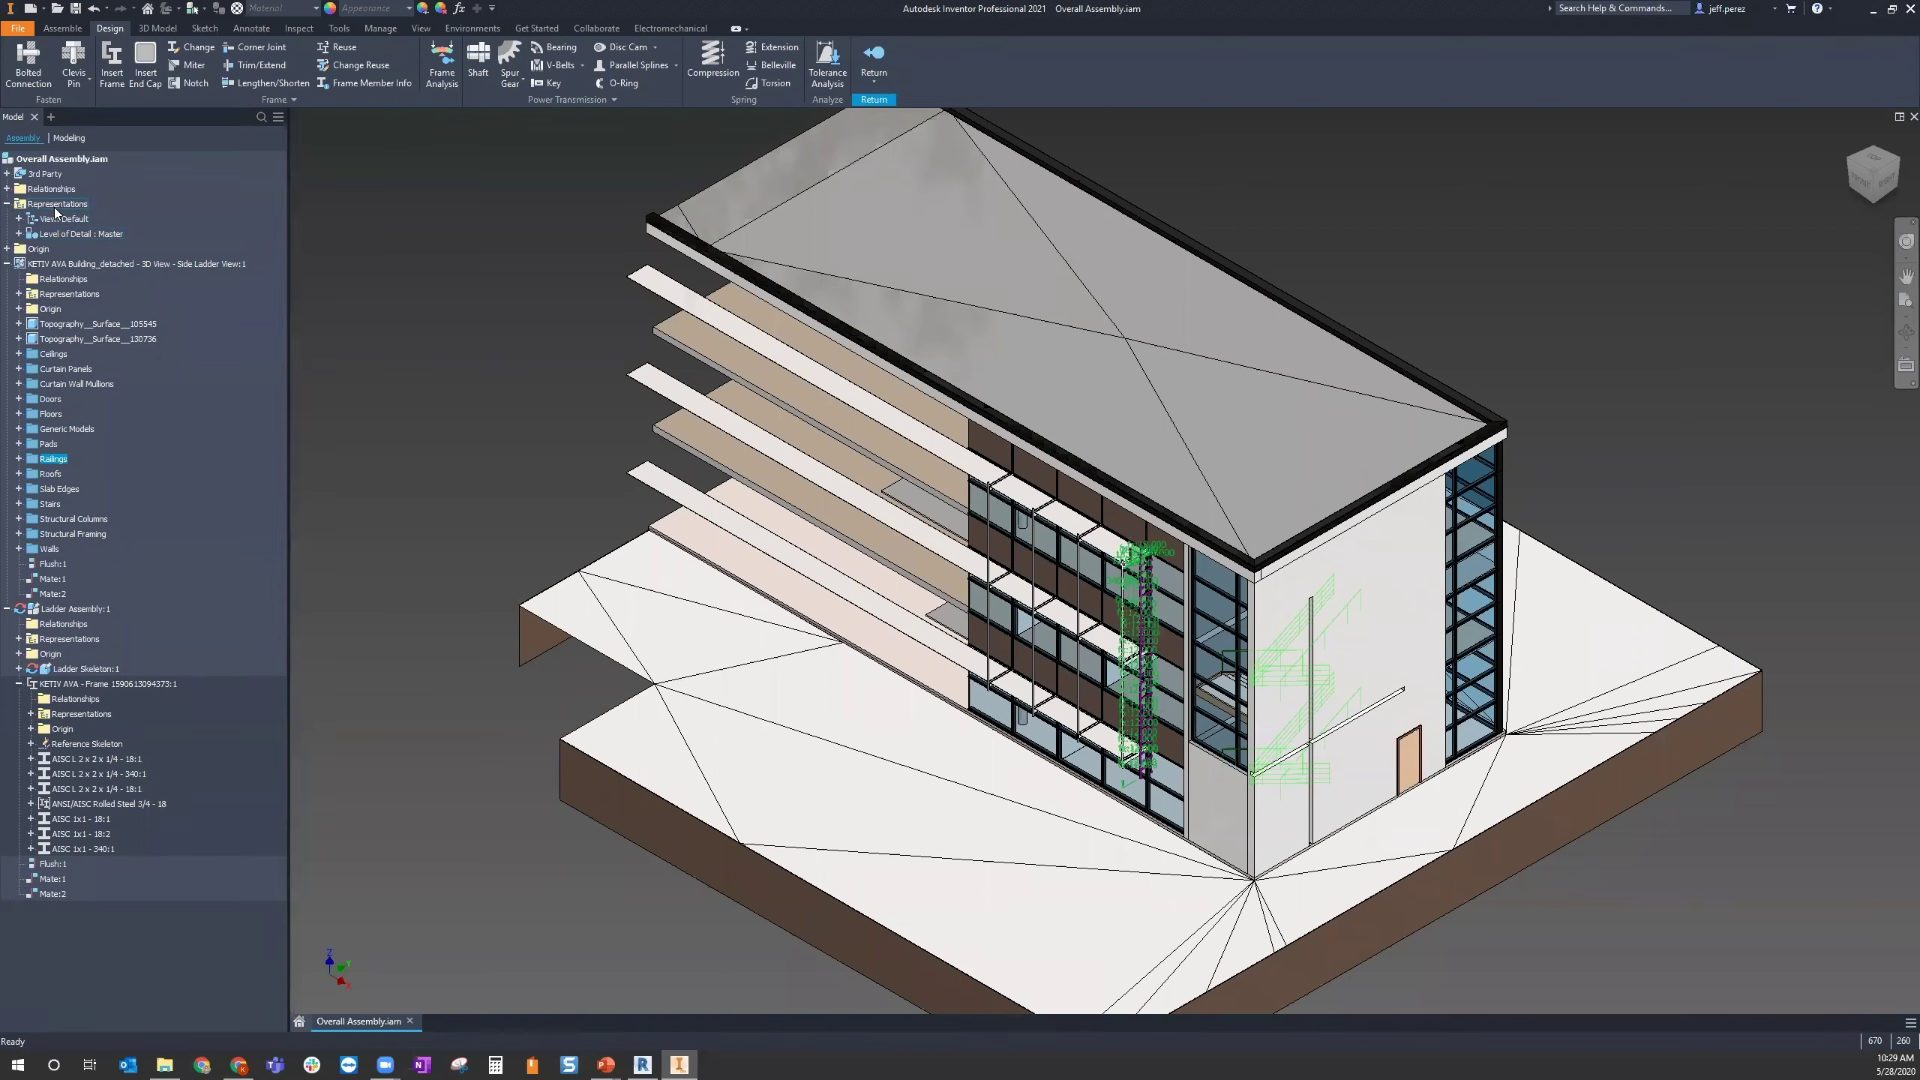
{"action": "left_click", "coordinate": [554, 379]}
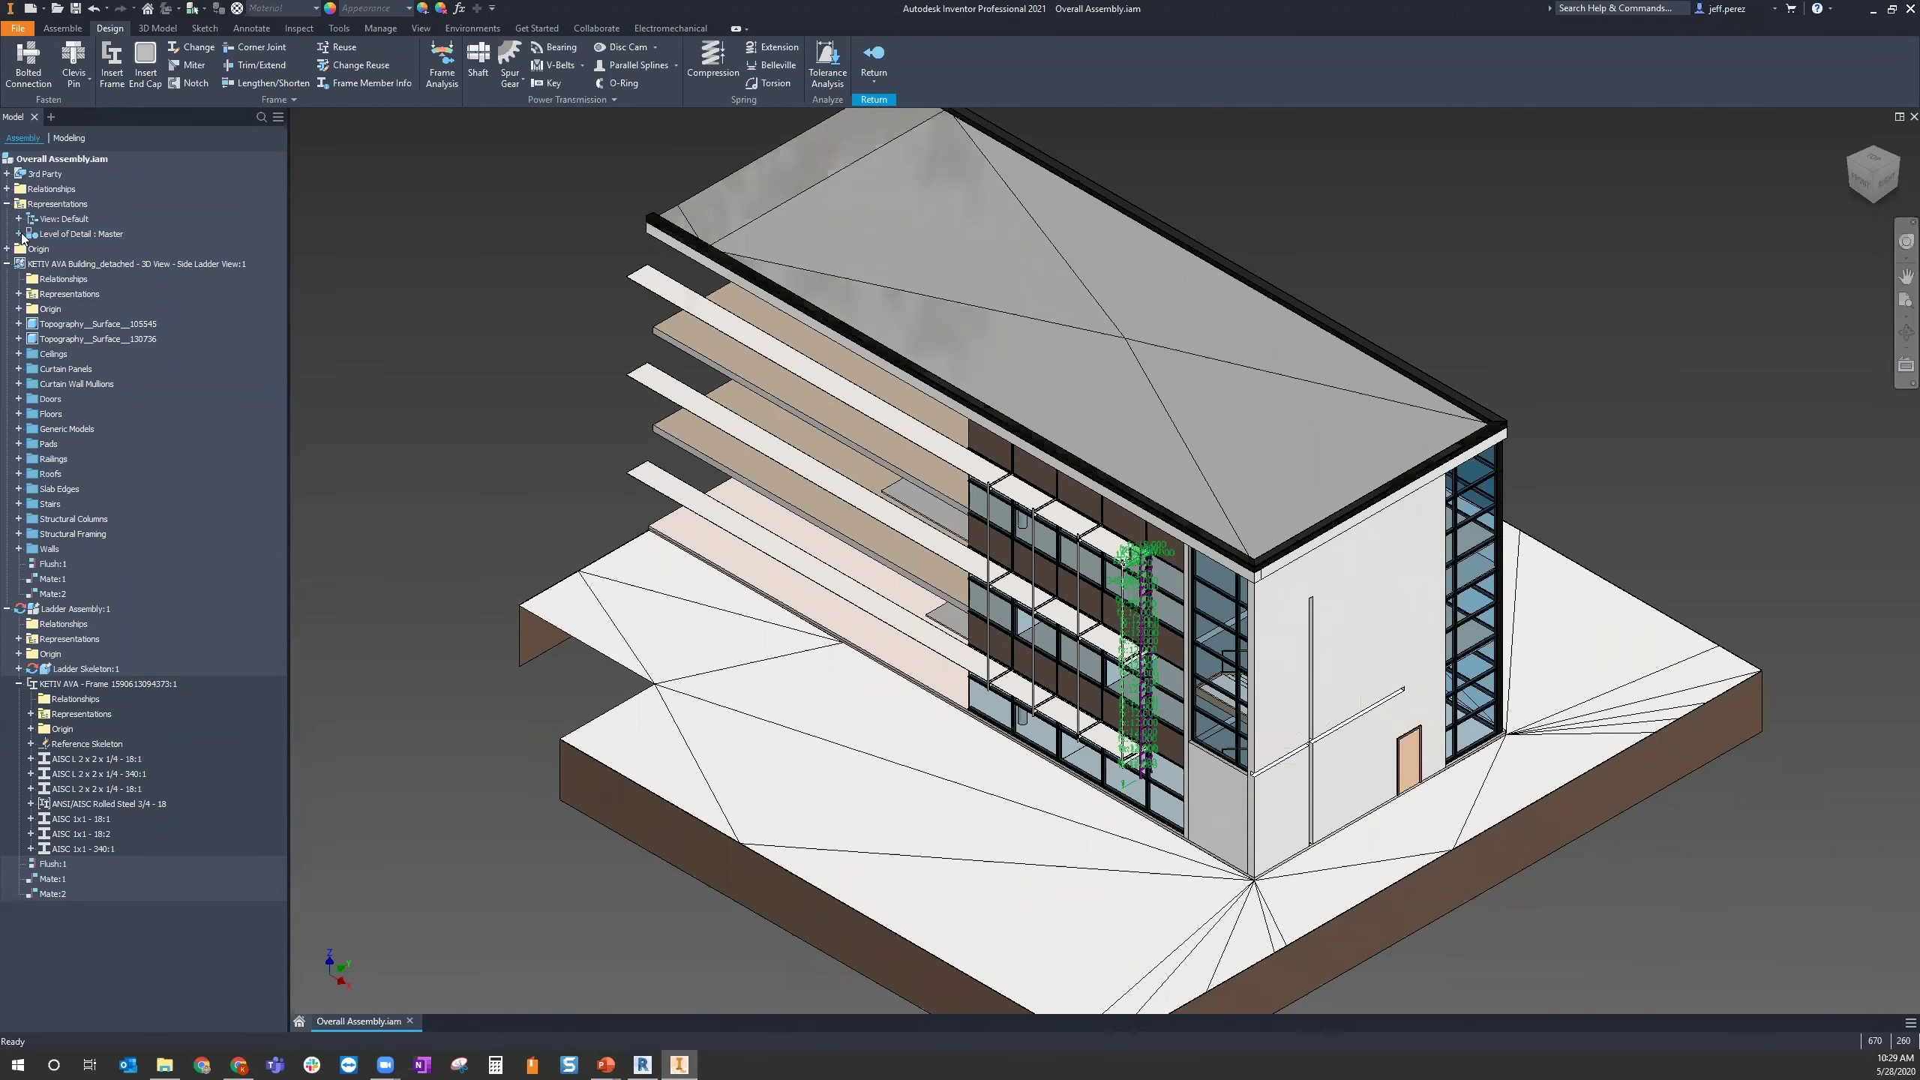
{"action": "left_click", "coordinate": [18, 234]}
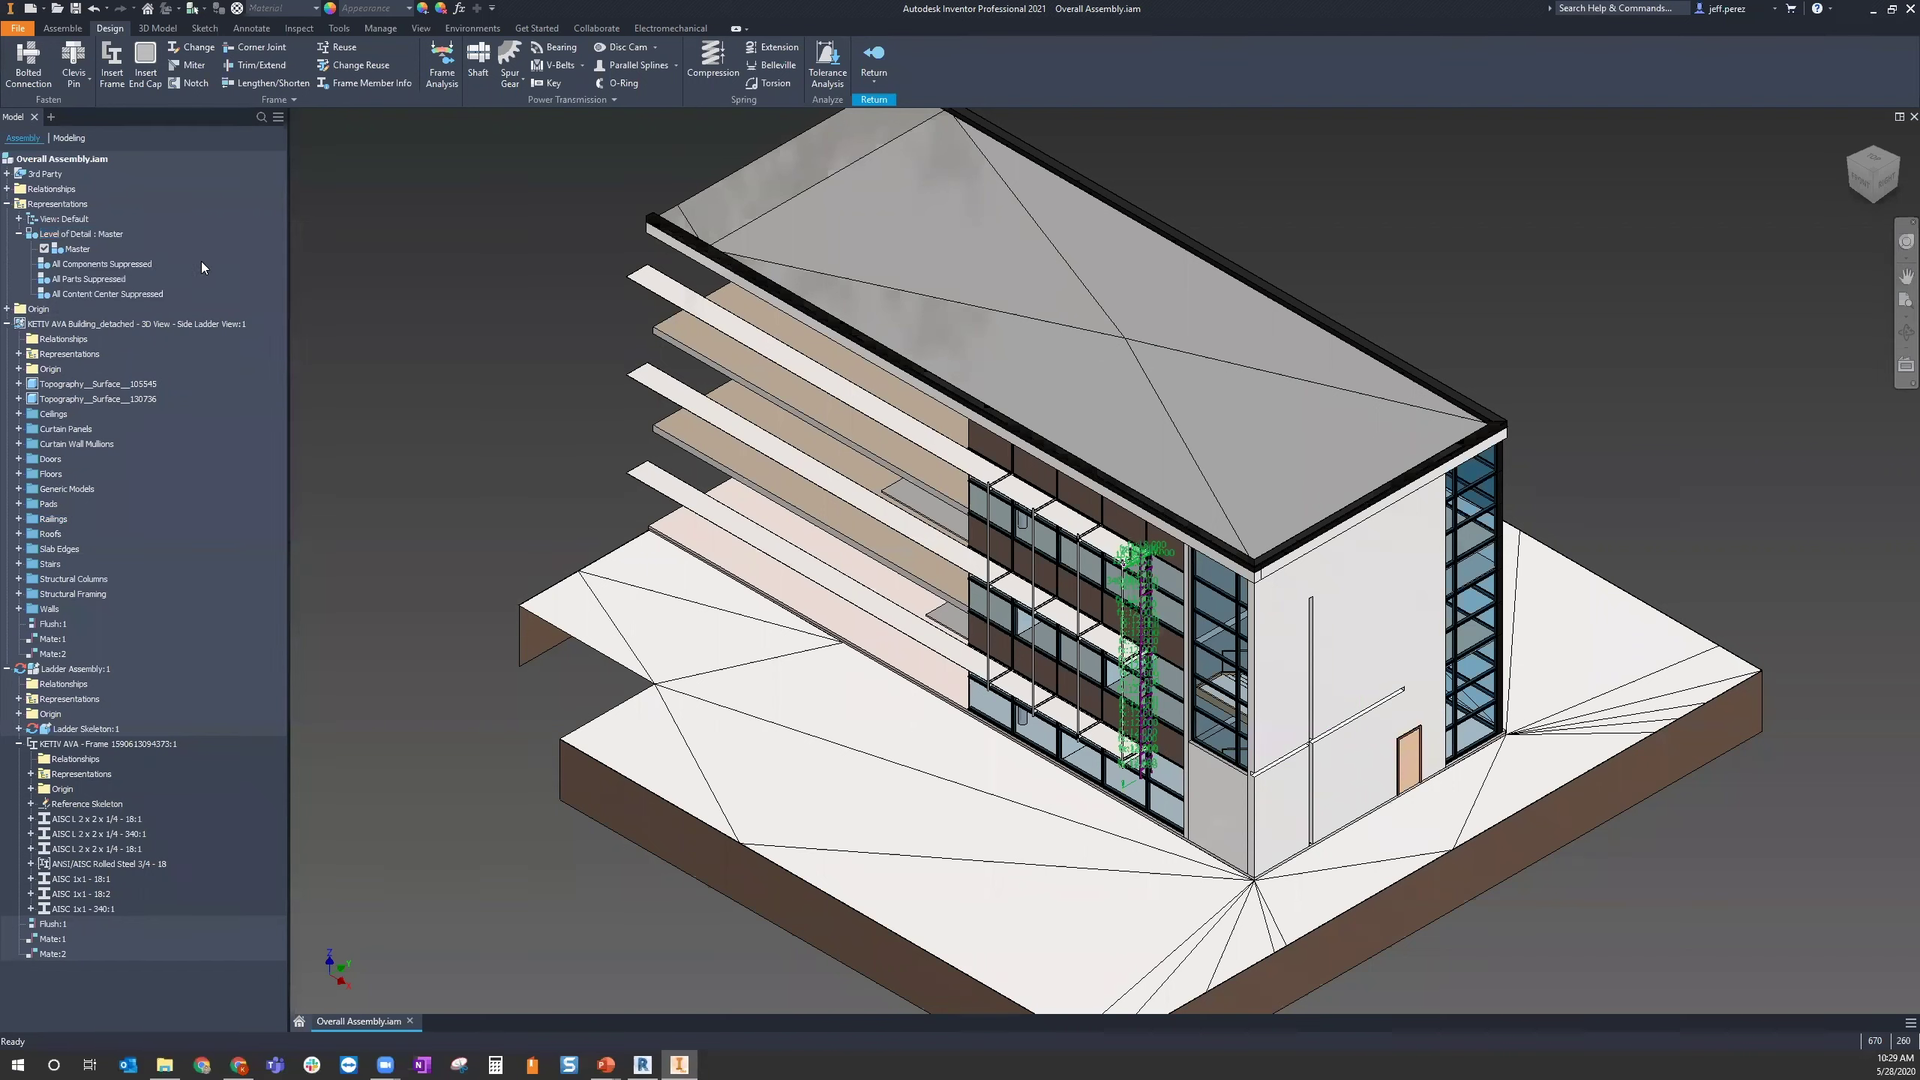
{"action": "left_click", "coordinate": [18, 218]}
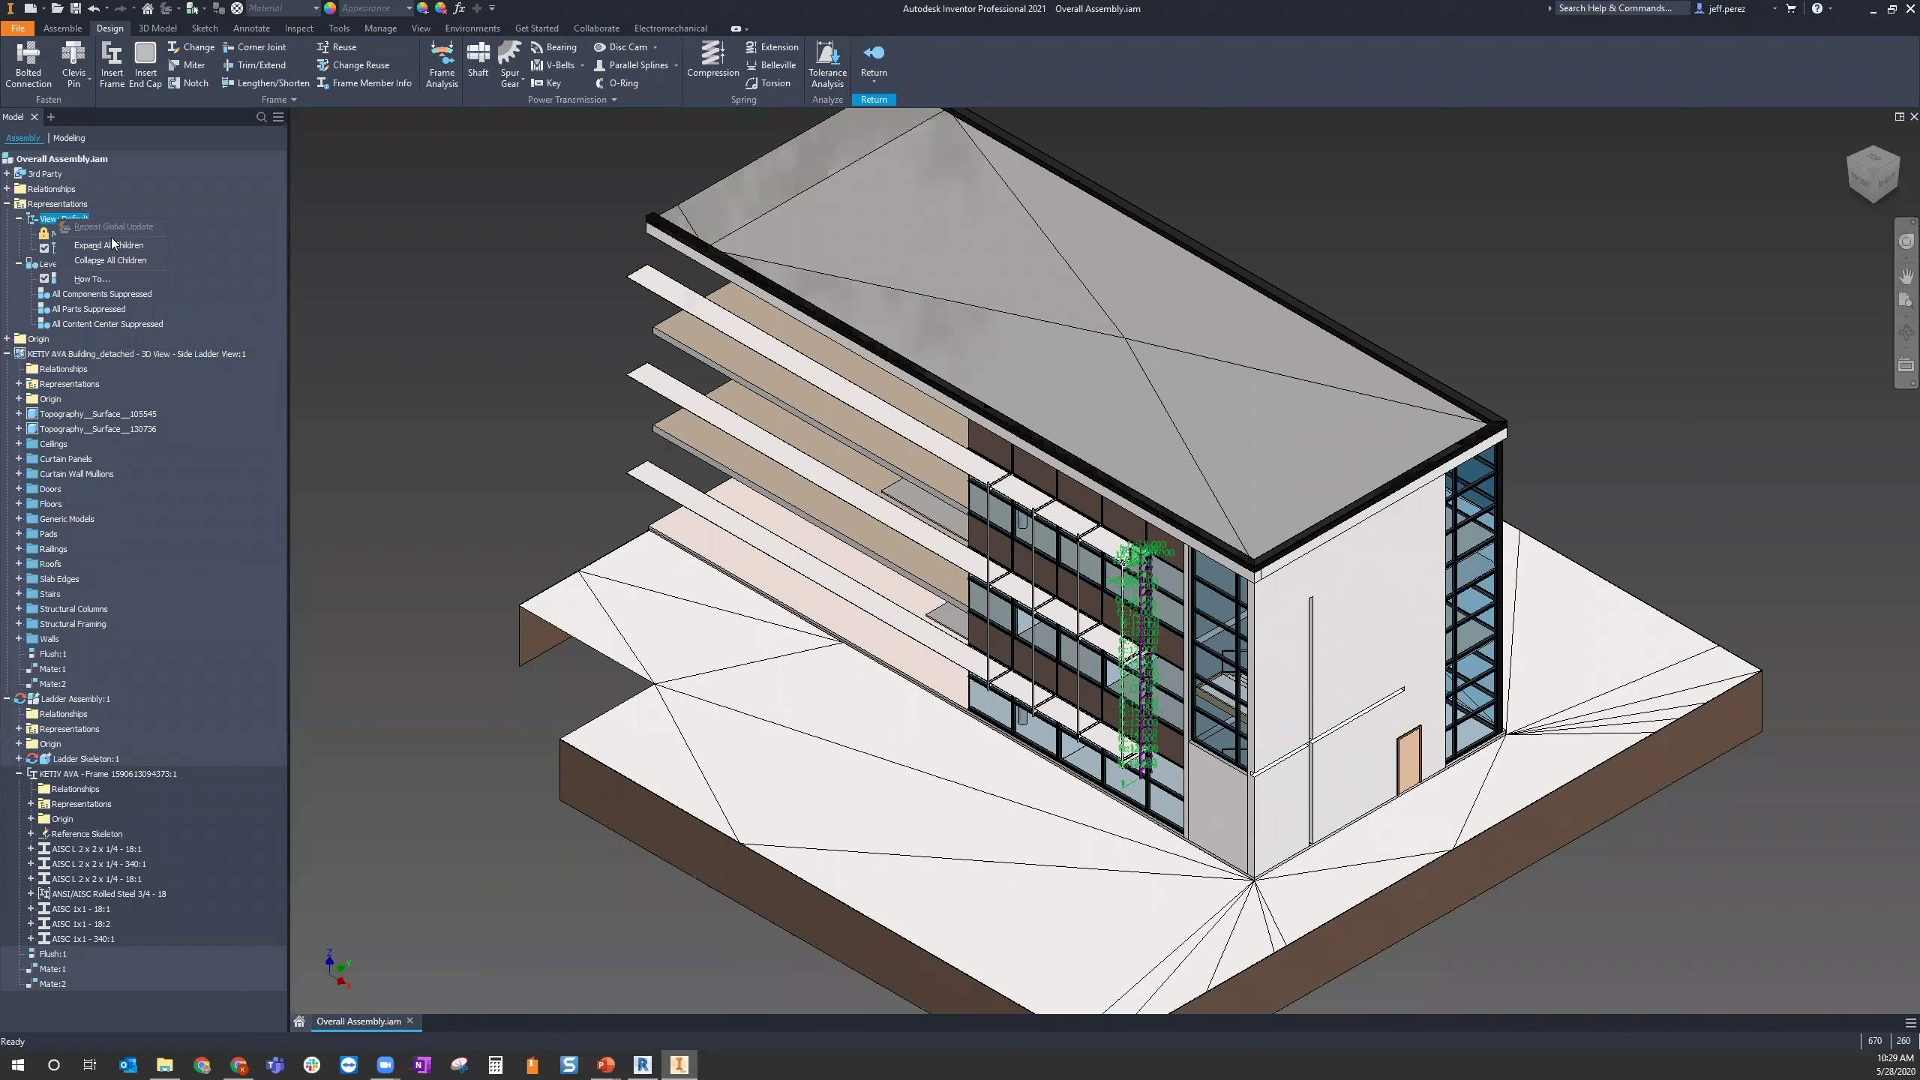
{"action": "left_click", "coordinate": [866, 57]}
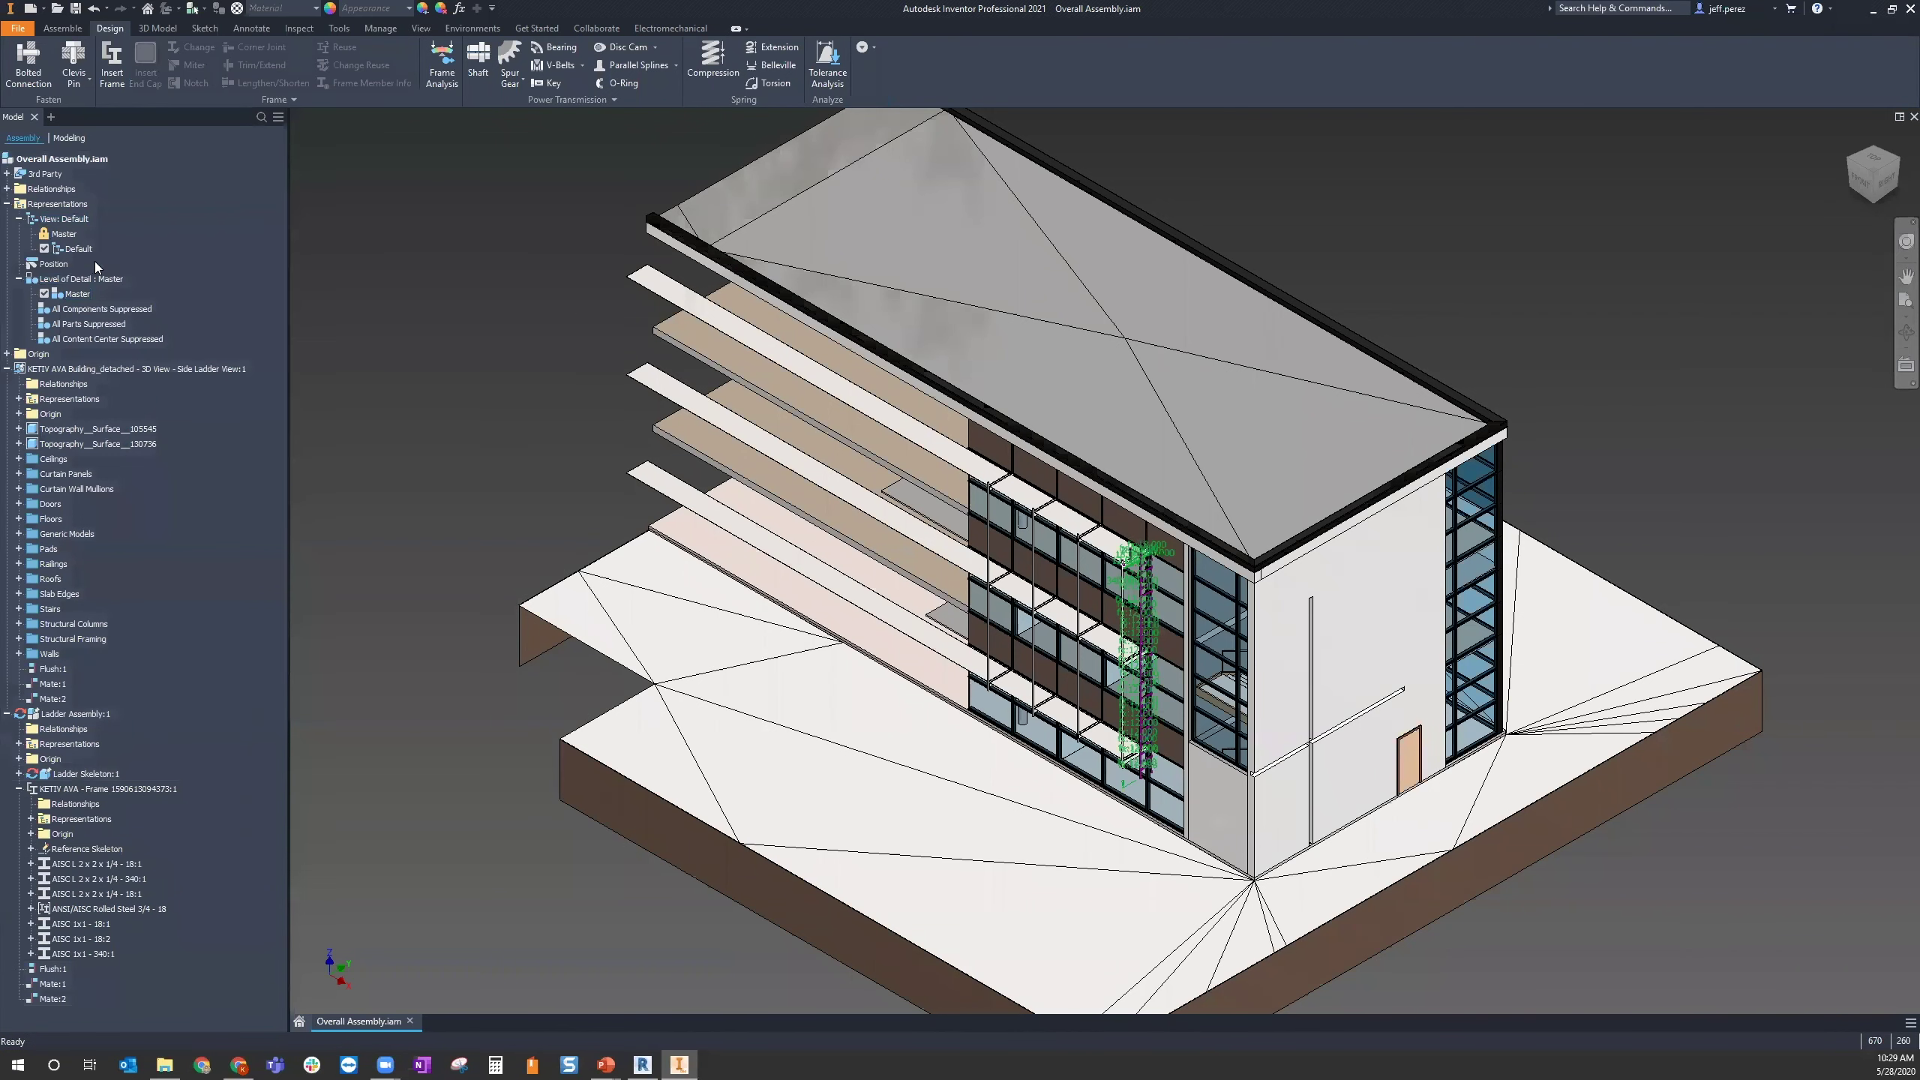
{"action": "right_click", "coordinate": [68, 219]}
{"action": "left_click", "coordinate": [123, 243]}
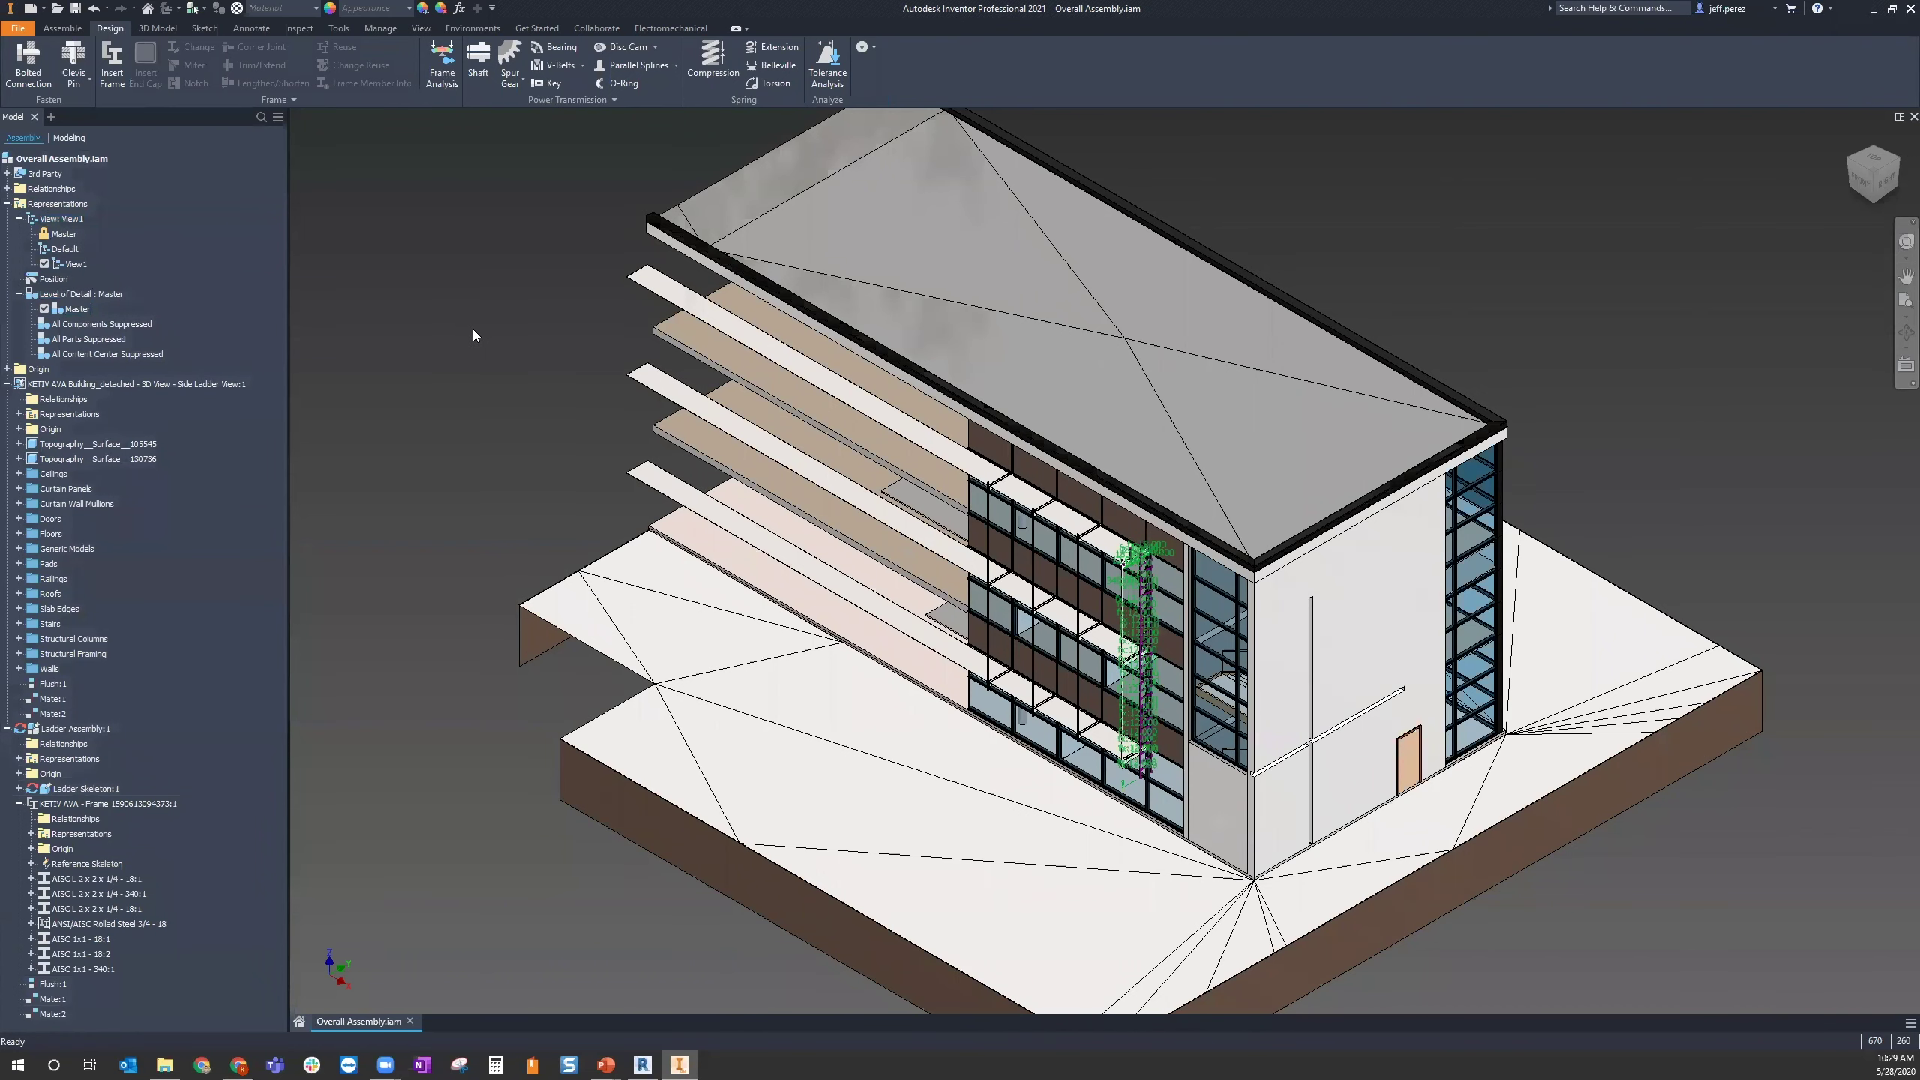
Hide the building's uppermost floor slab in the new design view, removing its associativity
{"action": "right_click", "coordinate": [473, 330]}
{"action": "left_click", "coordinate": [641, 314]}
{"action": "left_click", "coordinate": [663, 326]}
{"action": "right_click", "coordinate": [662, 325]}
{"action": "left_click", "coordinate": [706, 343]}
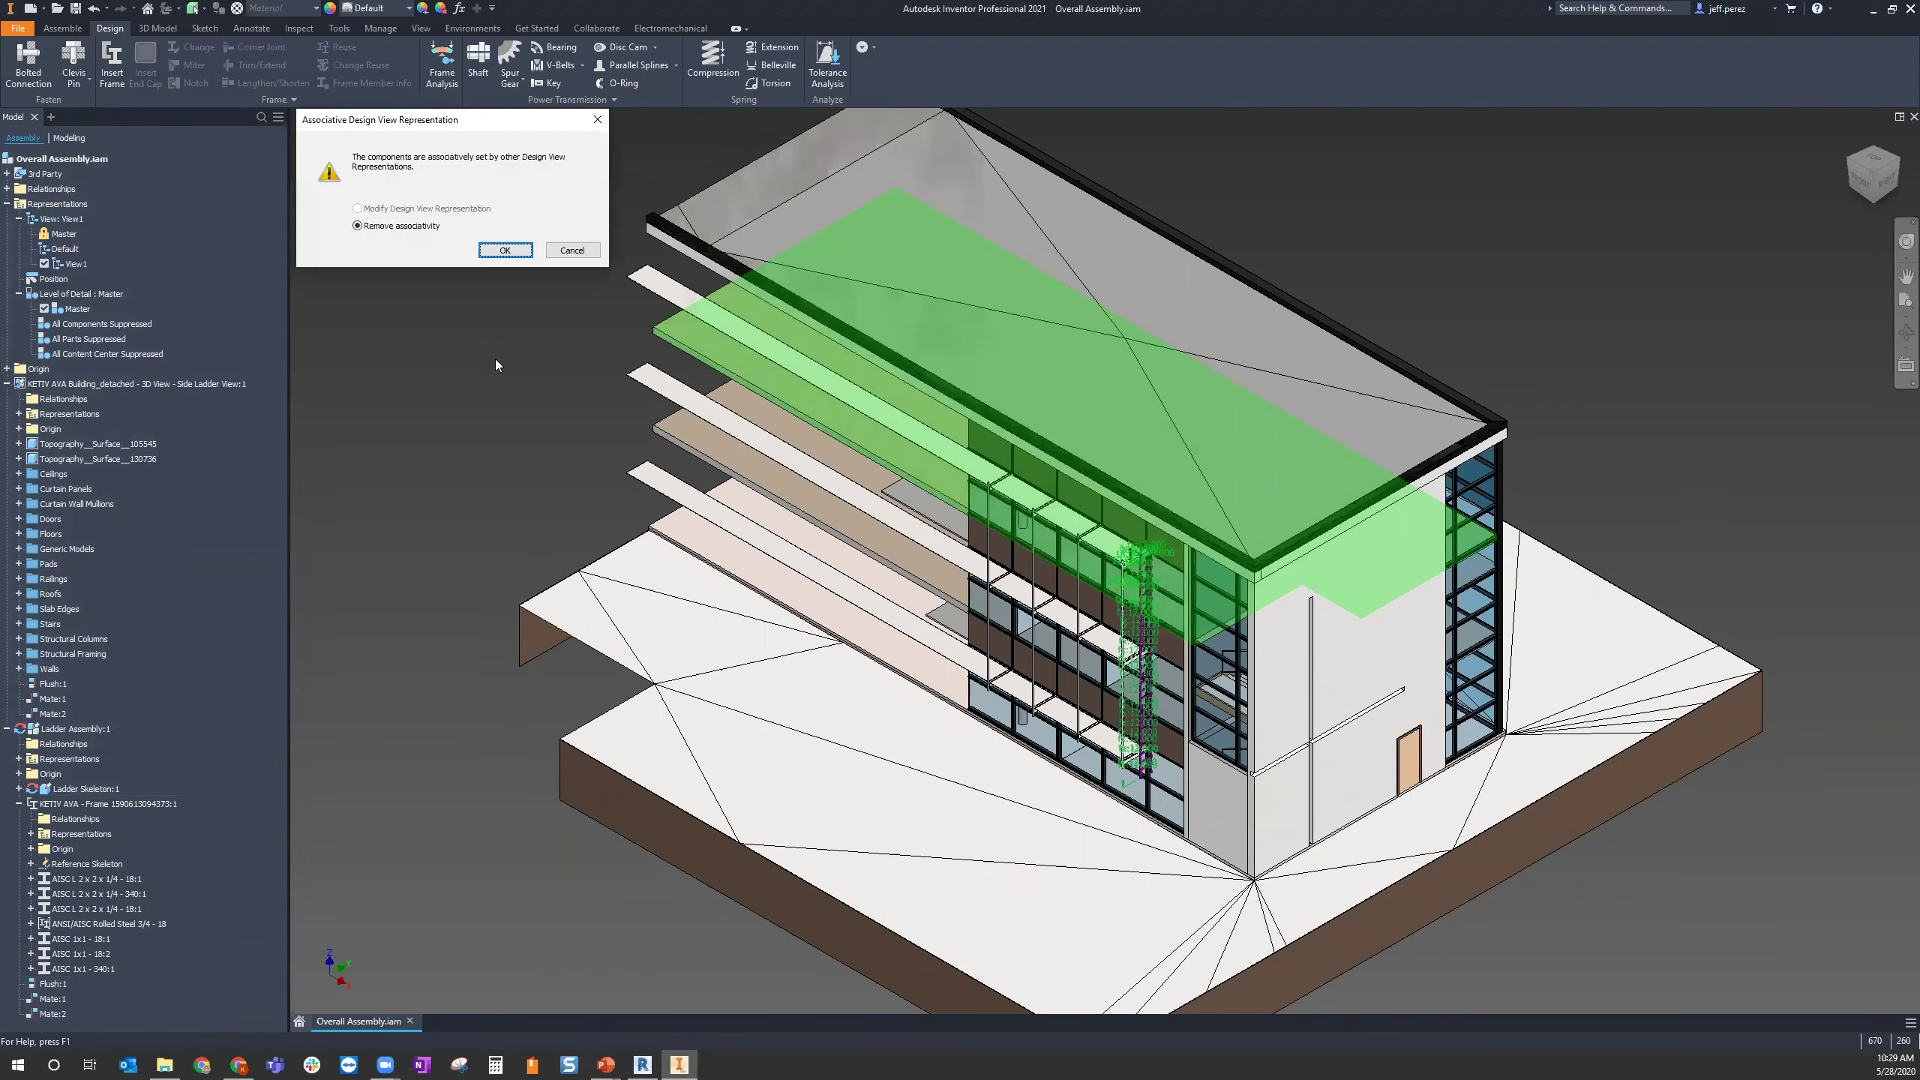
{"action": "left_click", "coordinate": [504, 249]}
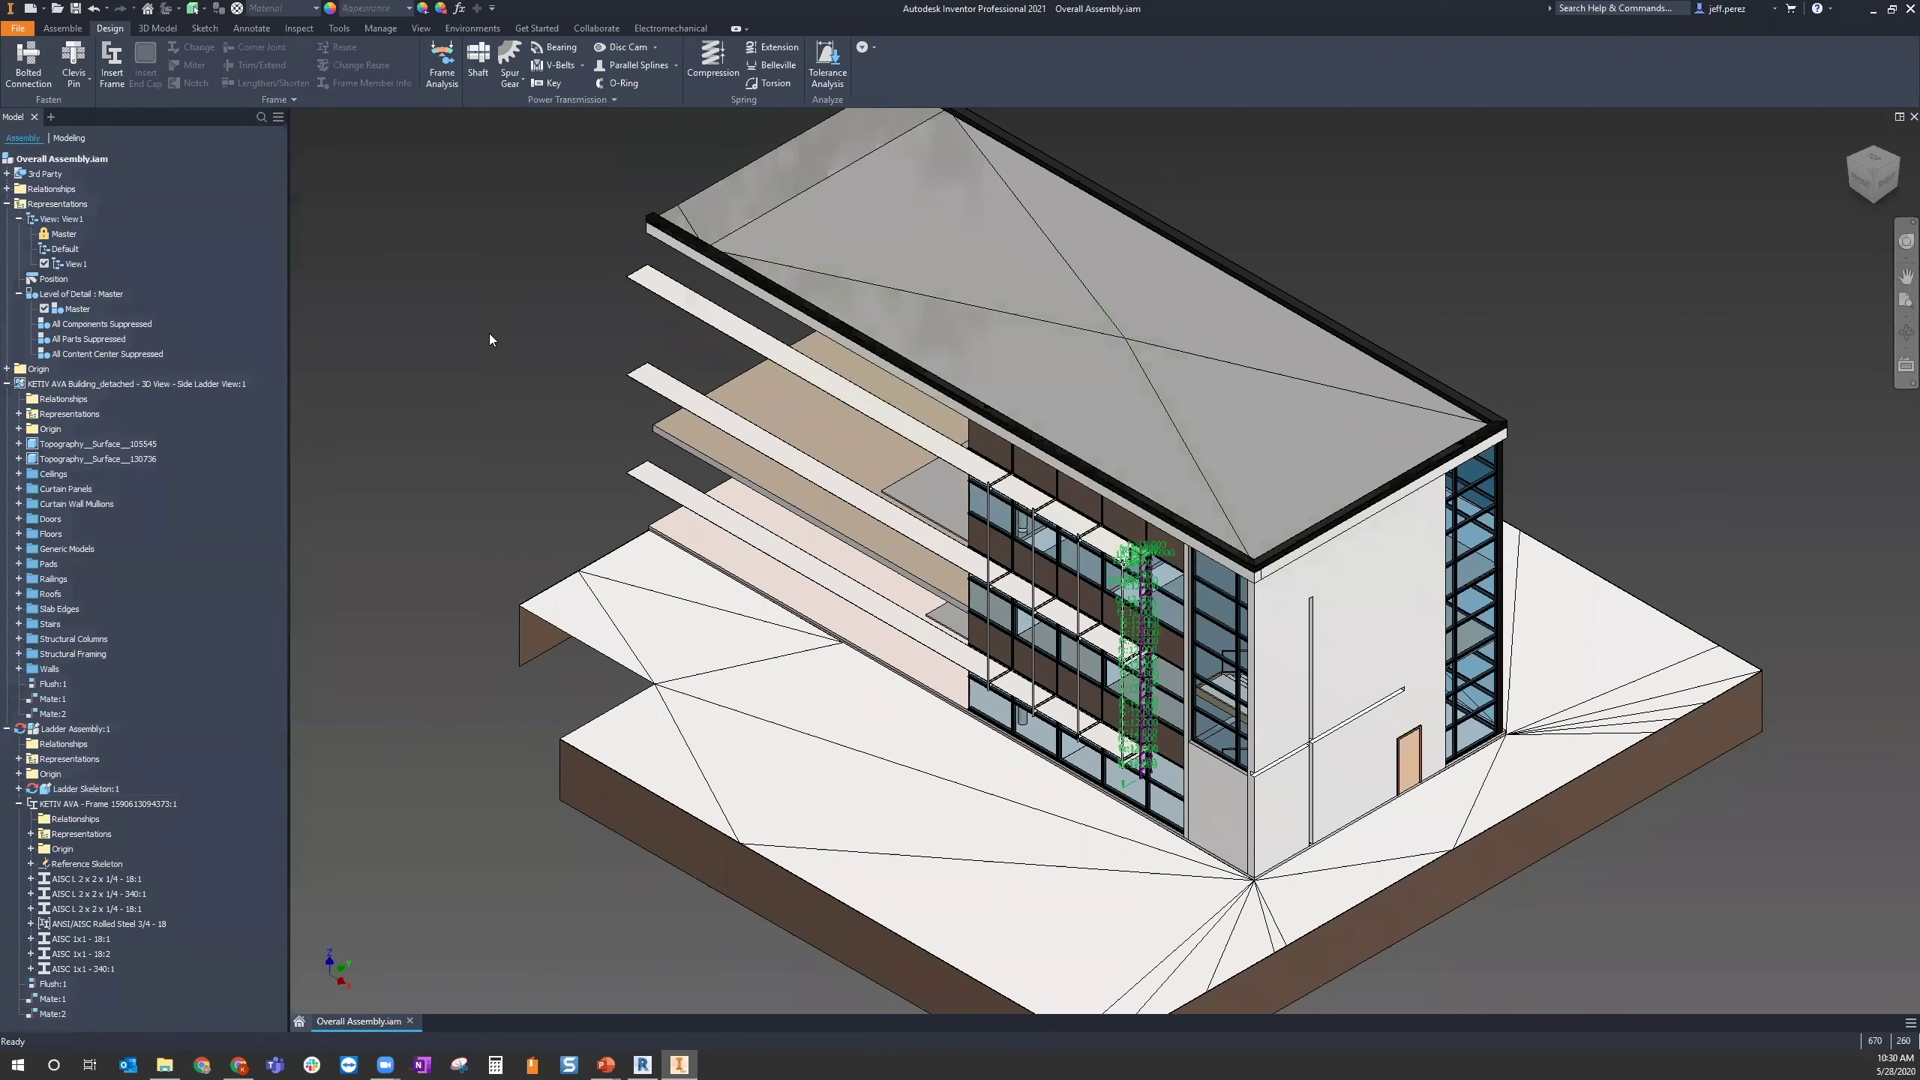
Hide the middle floor slab of the building as well
{"action": "left_click", "coordinate": [664, 434]}
{"action": "right_click", "coordinate": [663, 434]}
{"action": "left_click", "coordinate": [705, 451]}
{"action": "middle_click_drag", "start_coordinate": [523, 366], "coordinate": [557, 234]}
{"action": "scroll", "coordinate": [719, 421], "scroll_direction": "up", "scroll_amount": 3}
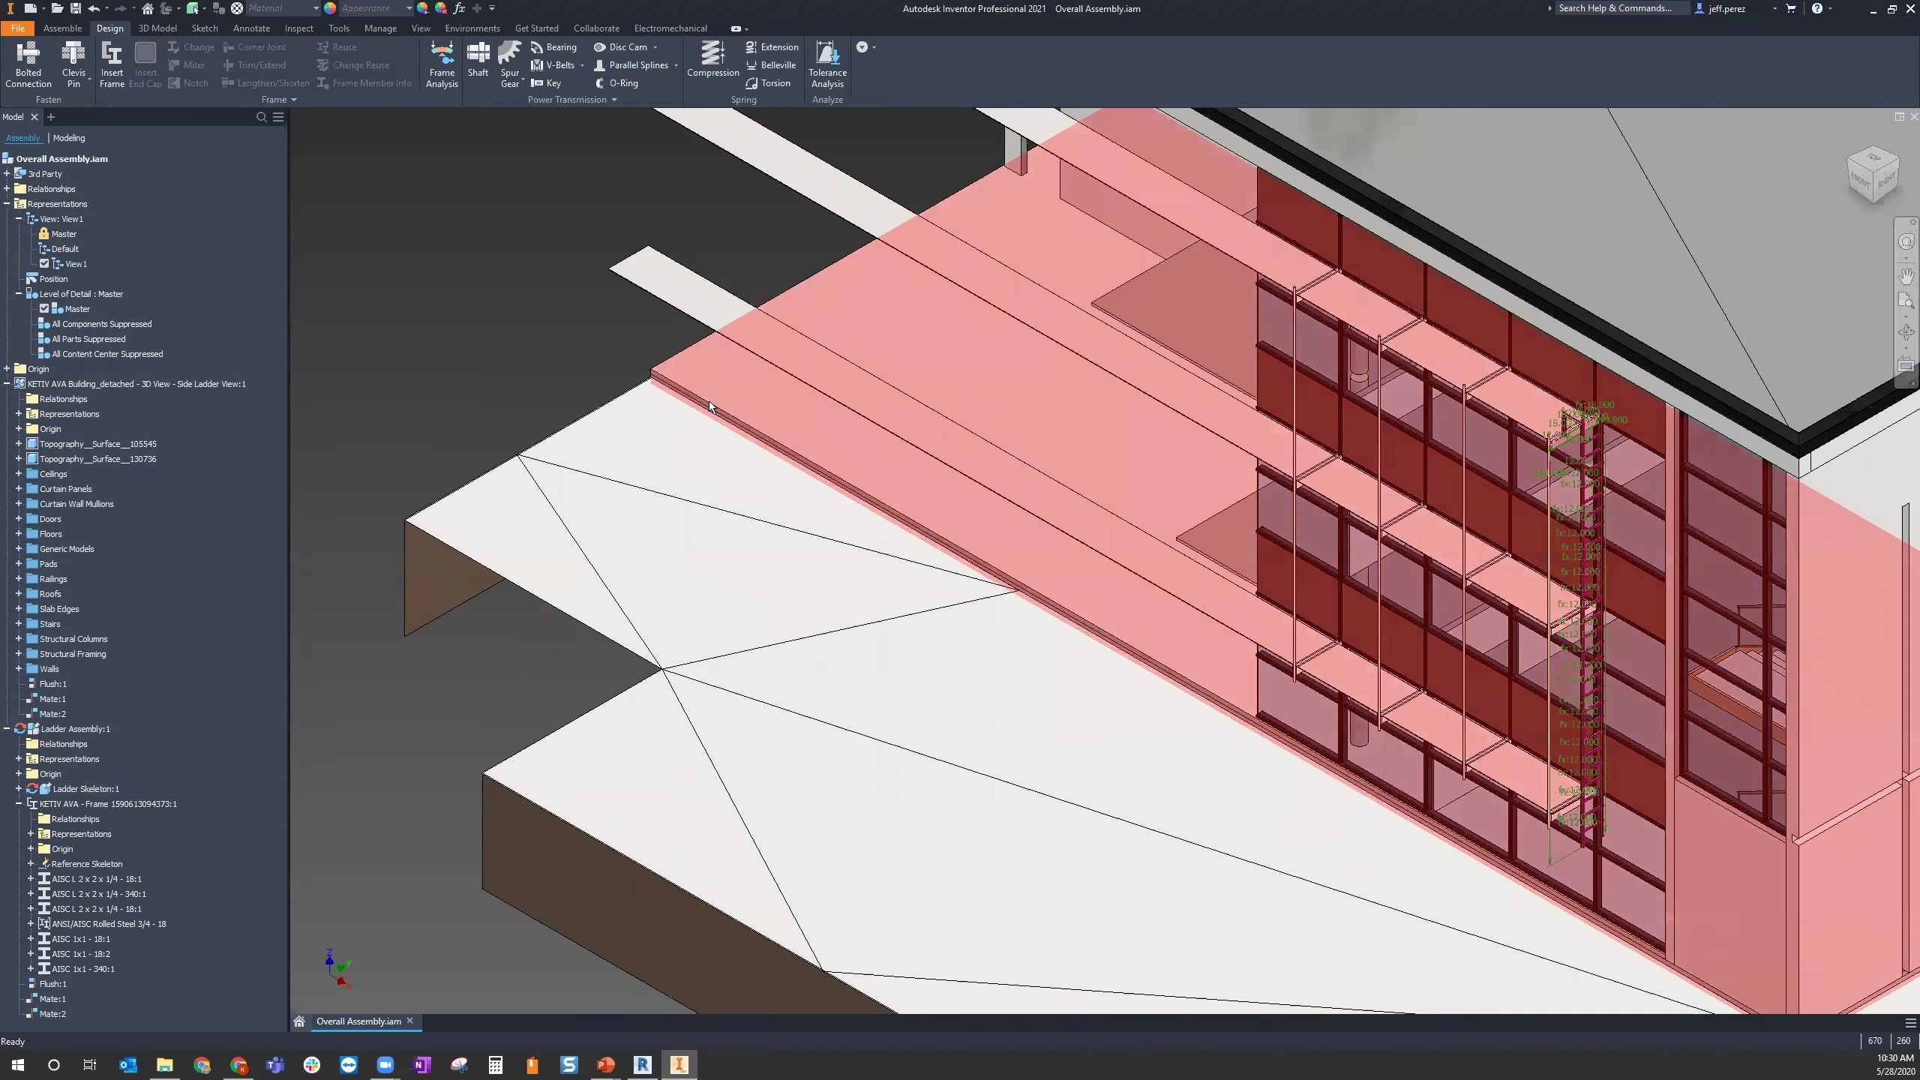
{"action": "left_click", "coordinate": [714, 406]}
{"action": "scroll", "coordinate": [714, 406], "scroll_direction": "down", "scroll_amount": 3}
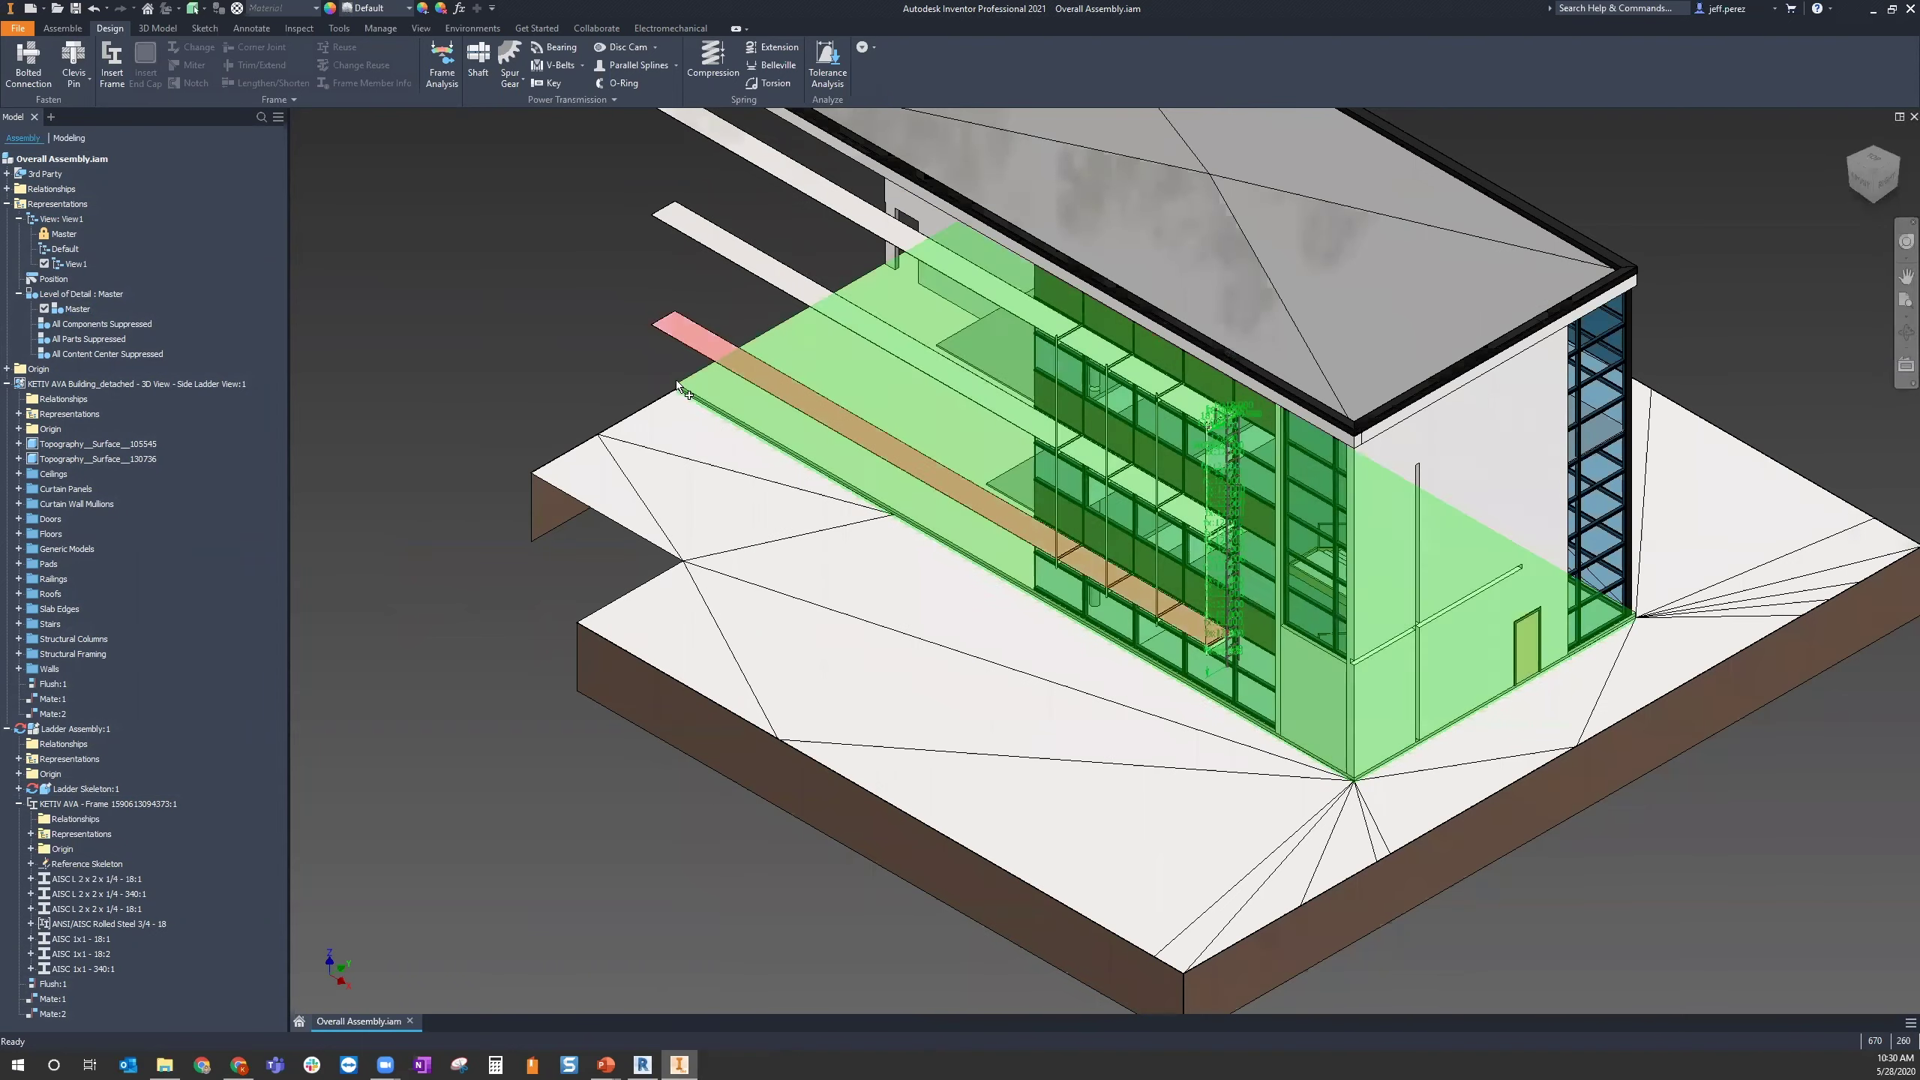
{"action": "left_click", "coordinate": [590, 345]}
{"action": "right_click", "coordinate": [714, 388]}
{"action": "left_click", "coordinate": [567, 357]}
{"action": "left_click", "coordinate": [567, 357]}
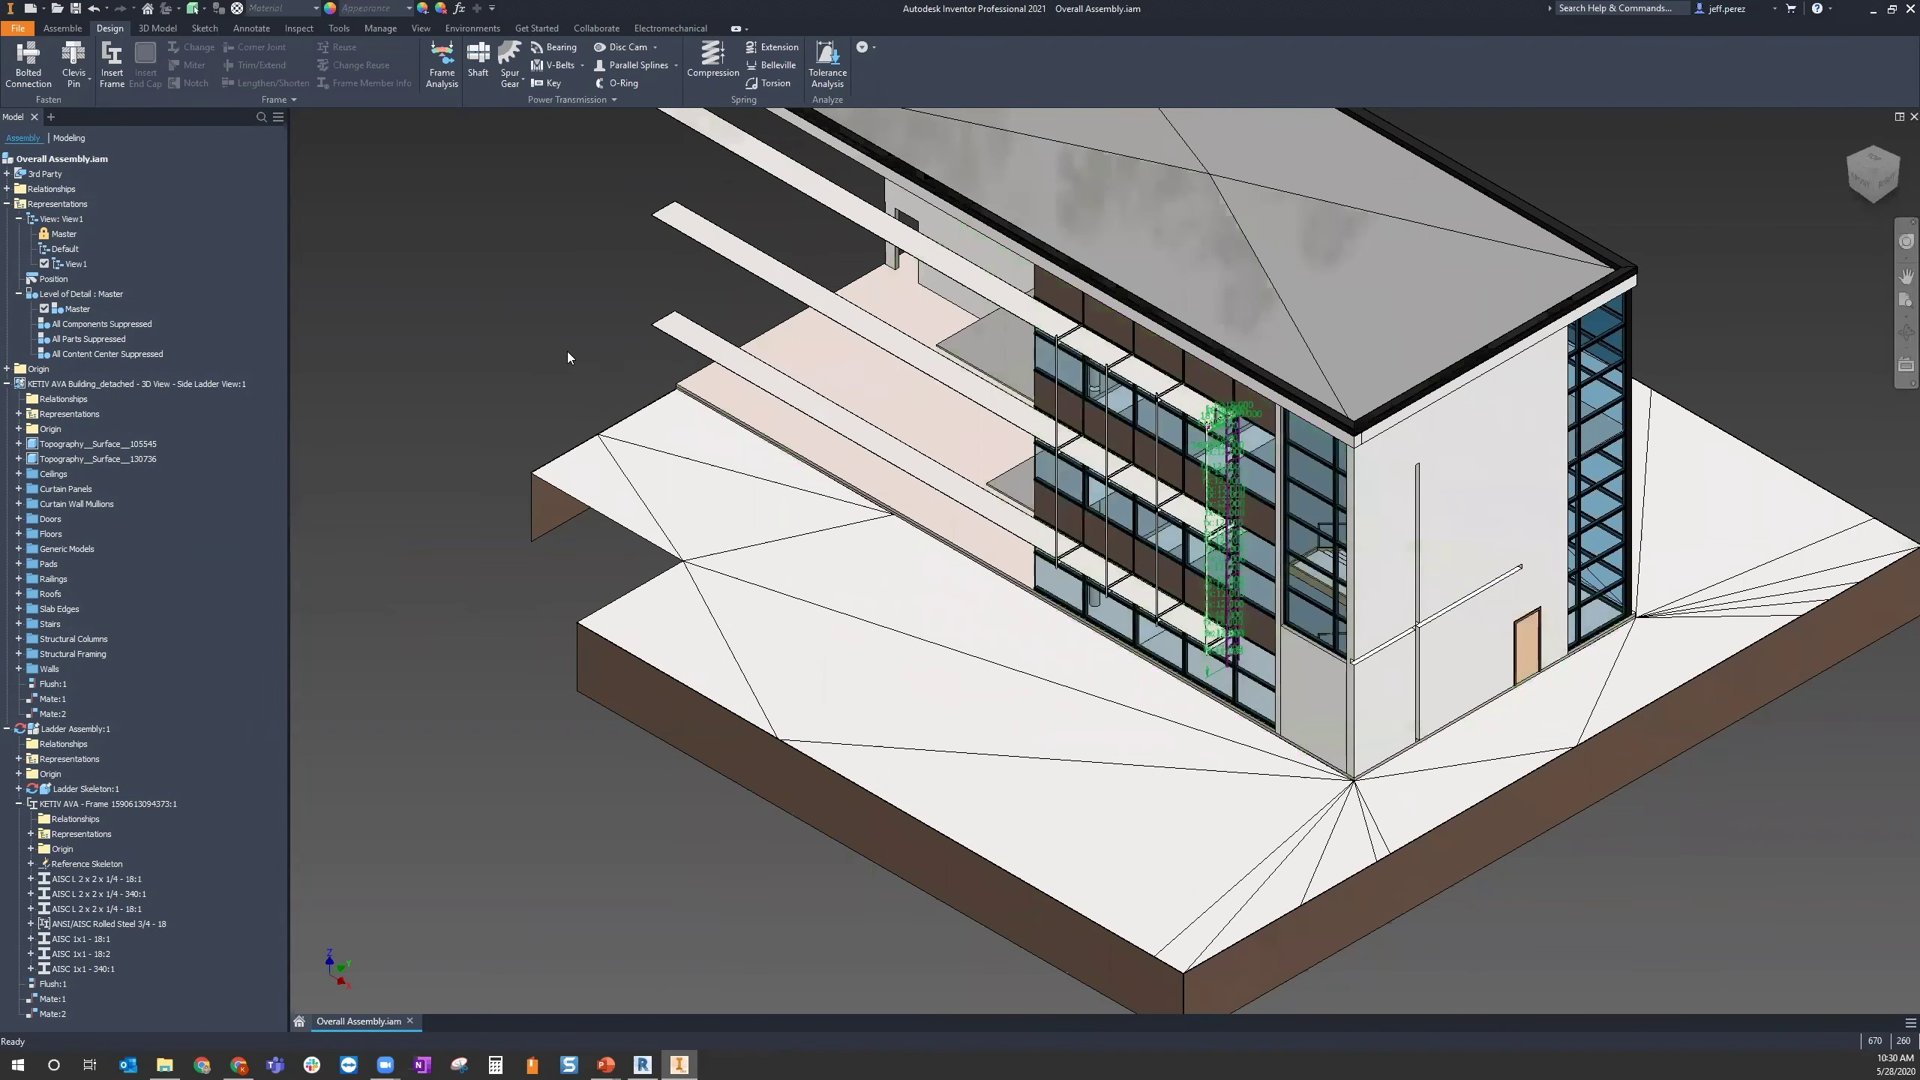
Hide the lowest long sunshade strip along the facade and save Overall Assembly.iam with its dependent files
{"action": "right_click", "coordinate": [677, 341]}
{"action": "key", "text": "Escape"}
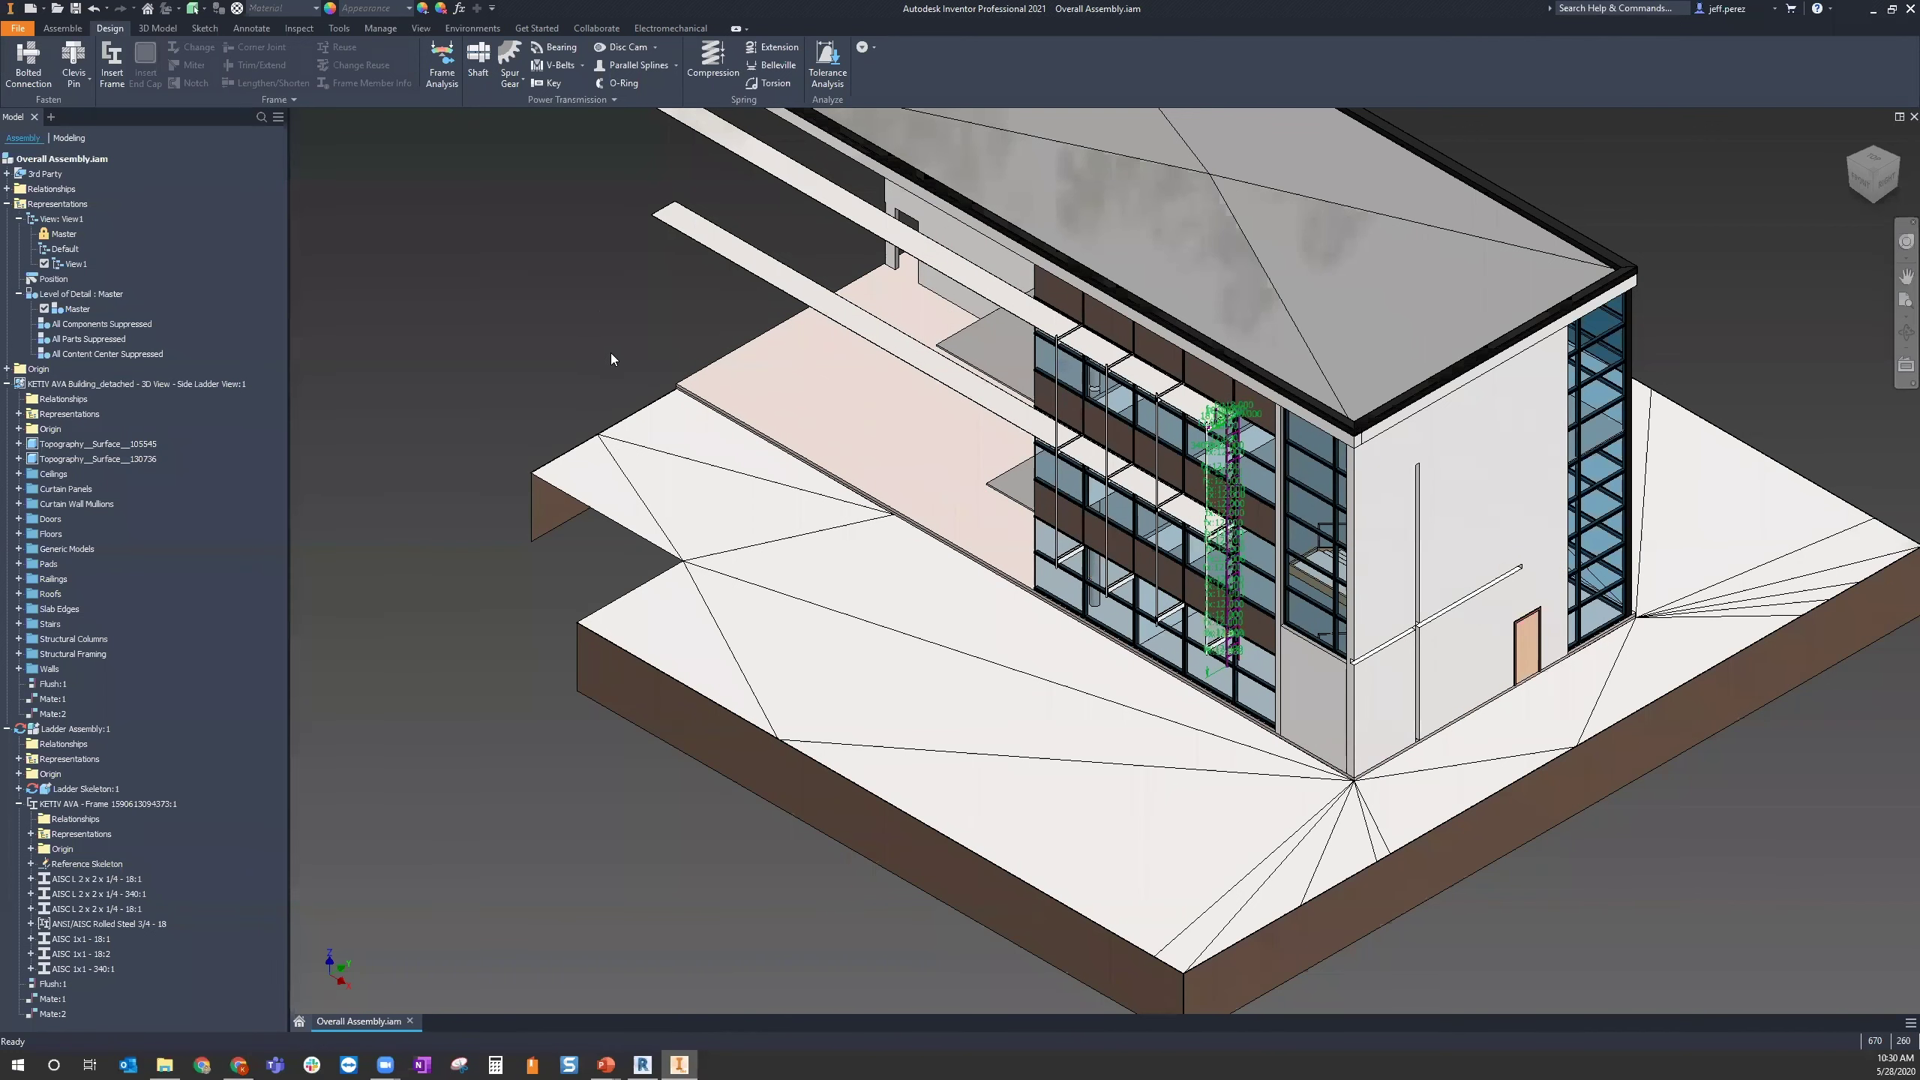
{"action": "scroll", "coordinate": [612, 358], "scroll_direction": "down", "scroll_amount": 5}
{"action": "scroll", "coordinate": [609, 469], "scroll_direction": "up", "scroll_amount": 2}
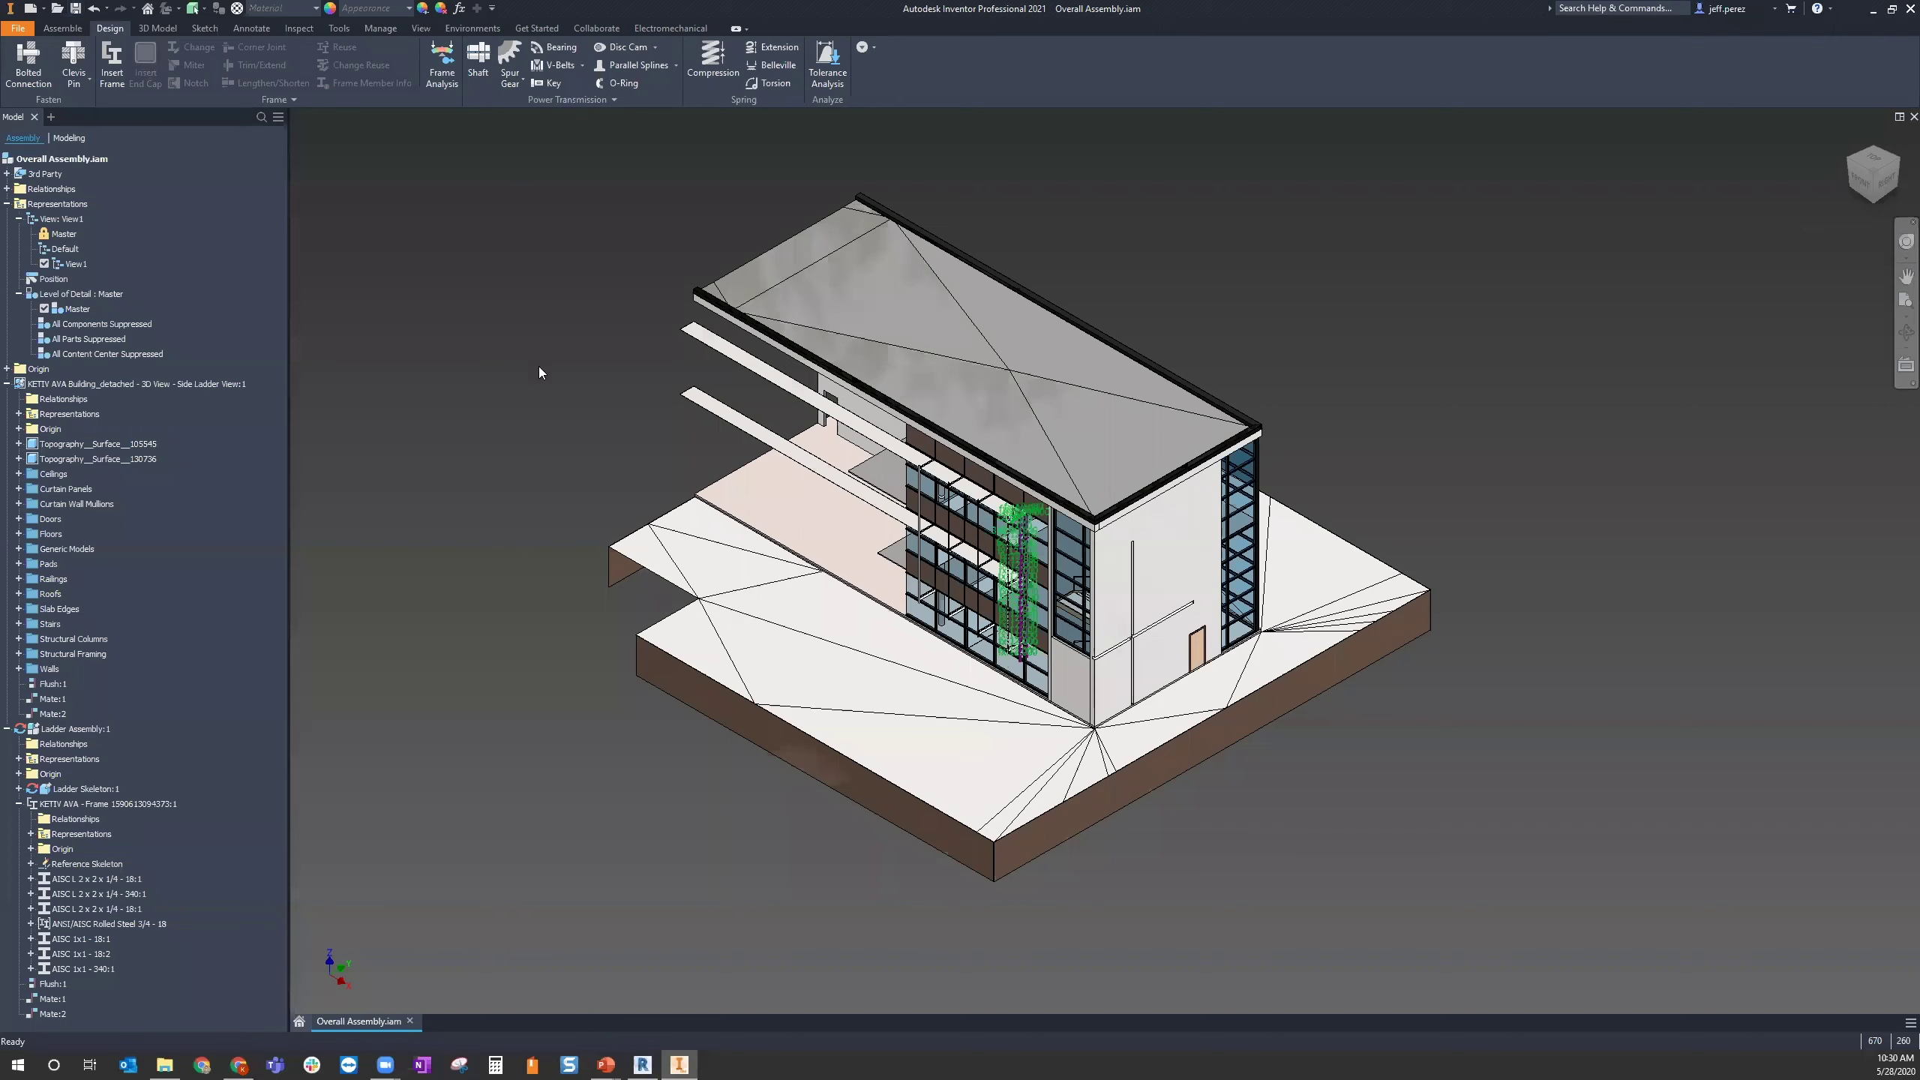
{"action": "key", "text": "ctrl+s"}
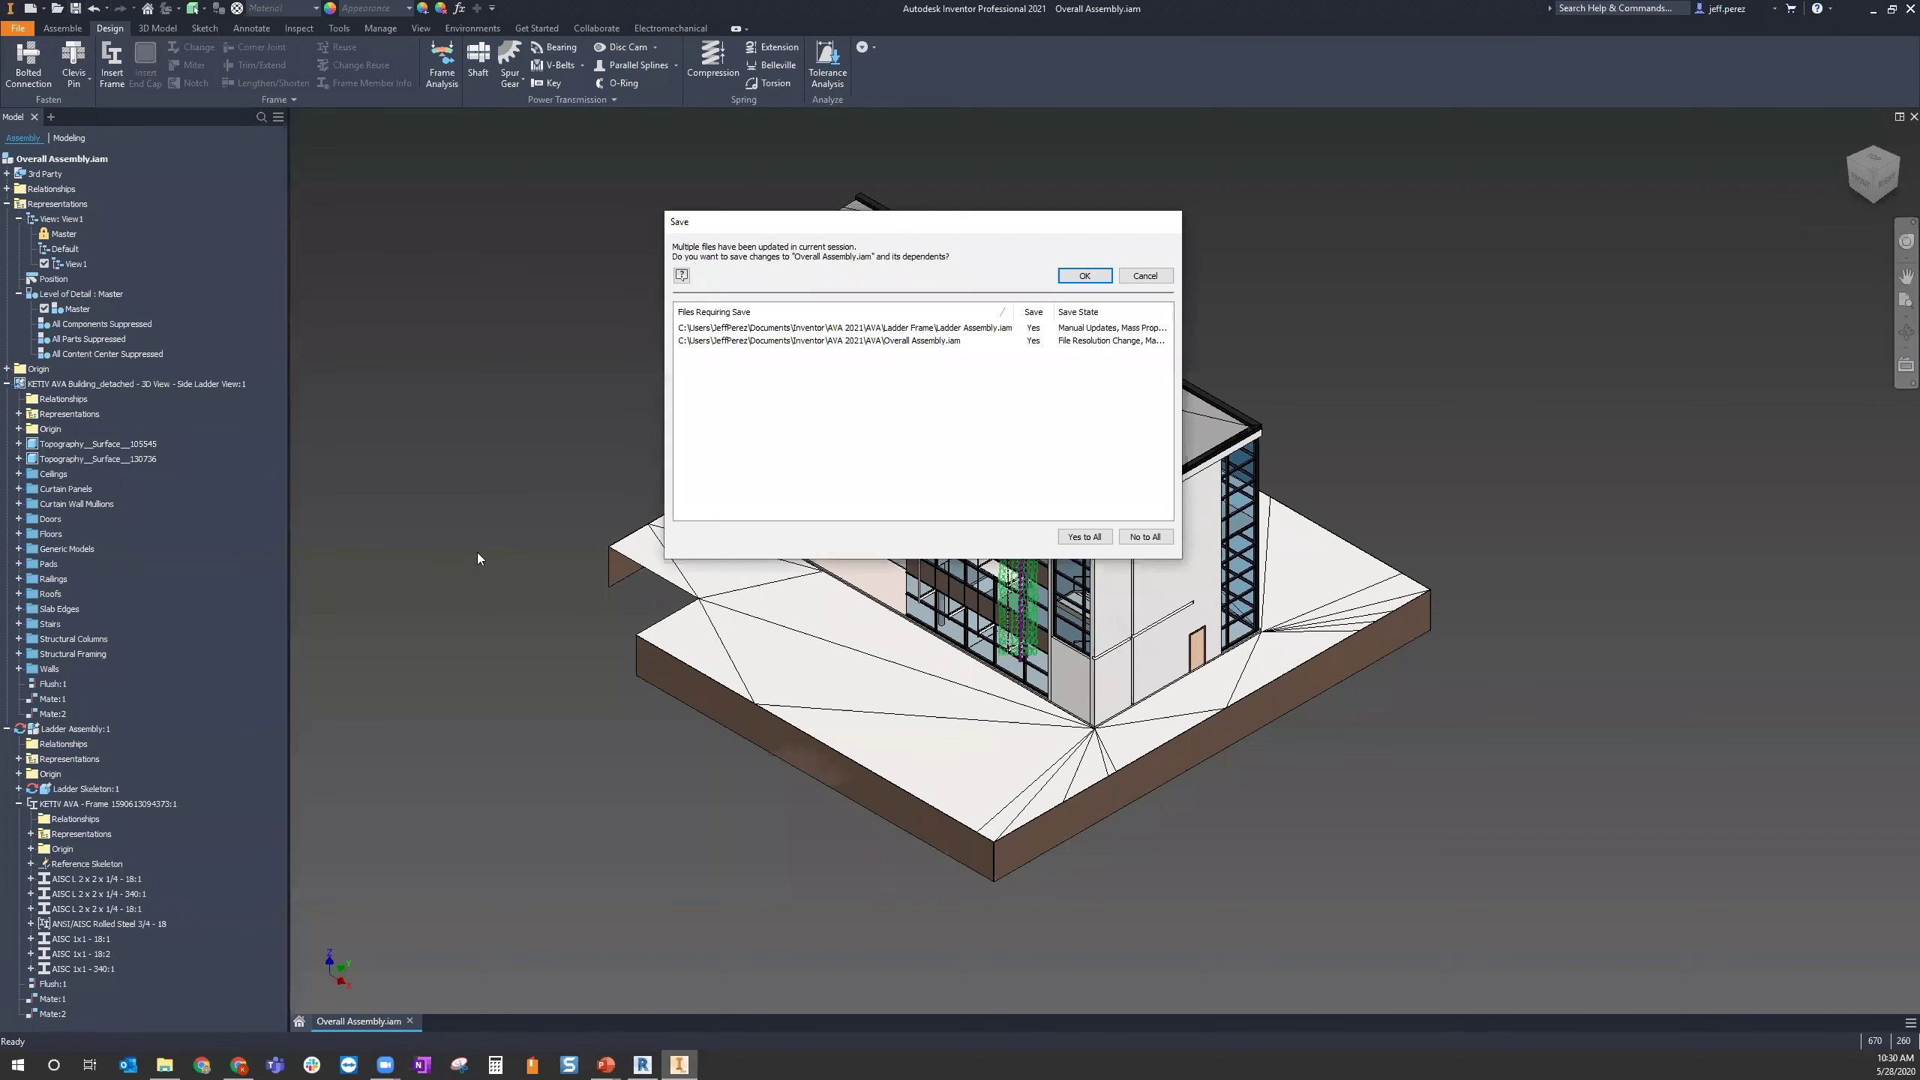
{"action": "left_click", "coordinate": [1077, 277]}
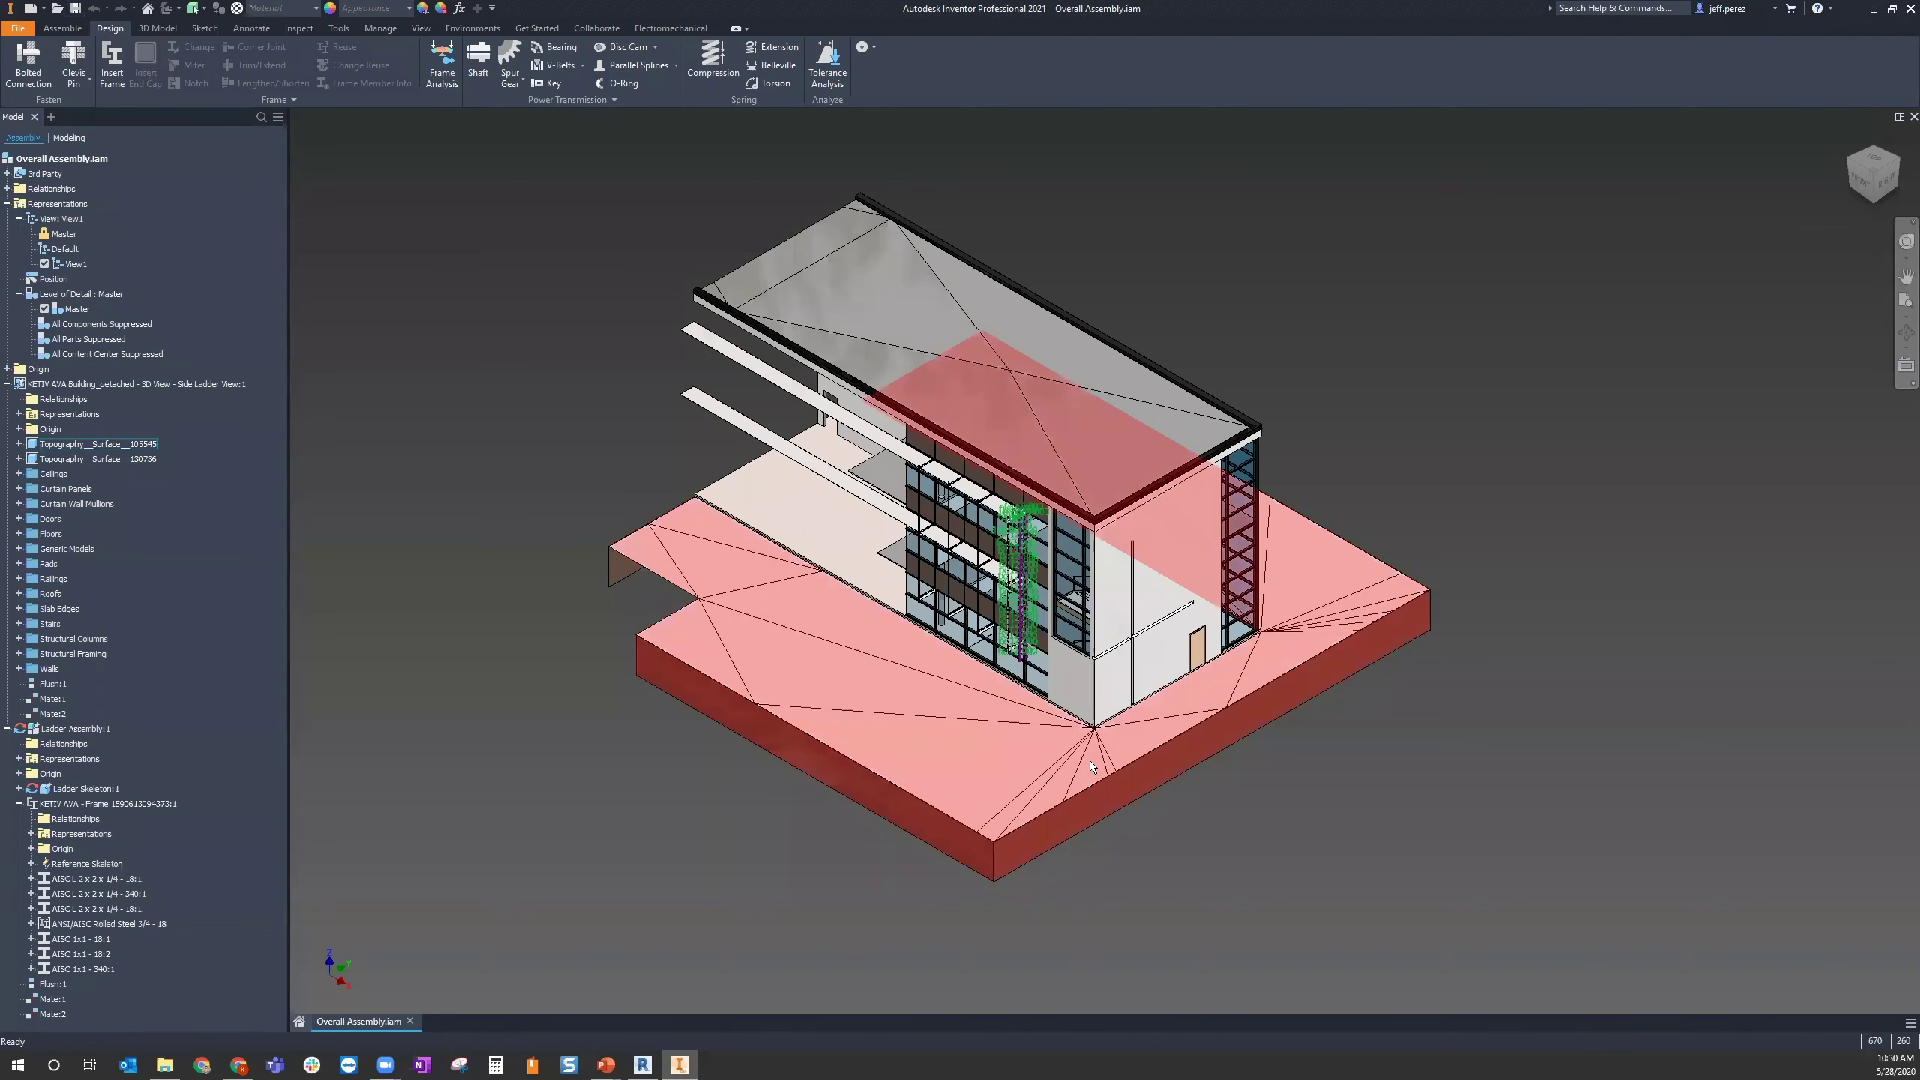
Examine the ladder frame up close where it stands against the glazed facade and the sunshade supports
{"action": "scroll", "coordinate": [1002, 533], "scroll_direction": "up", "scroll_amount": 3}
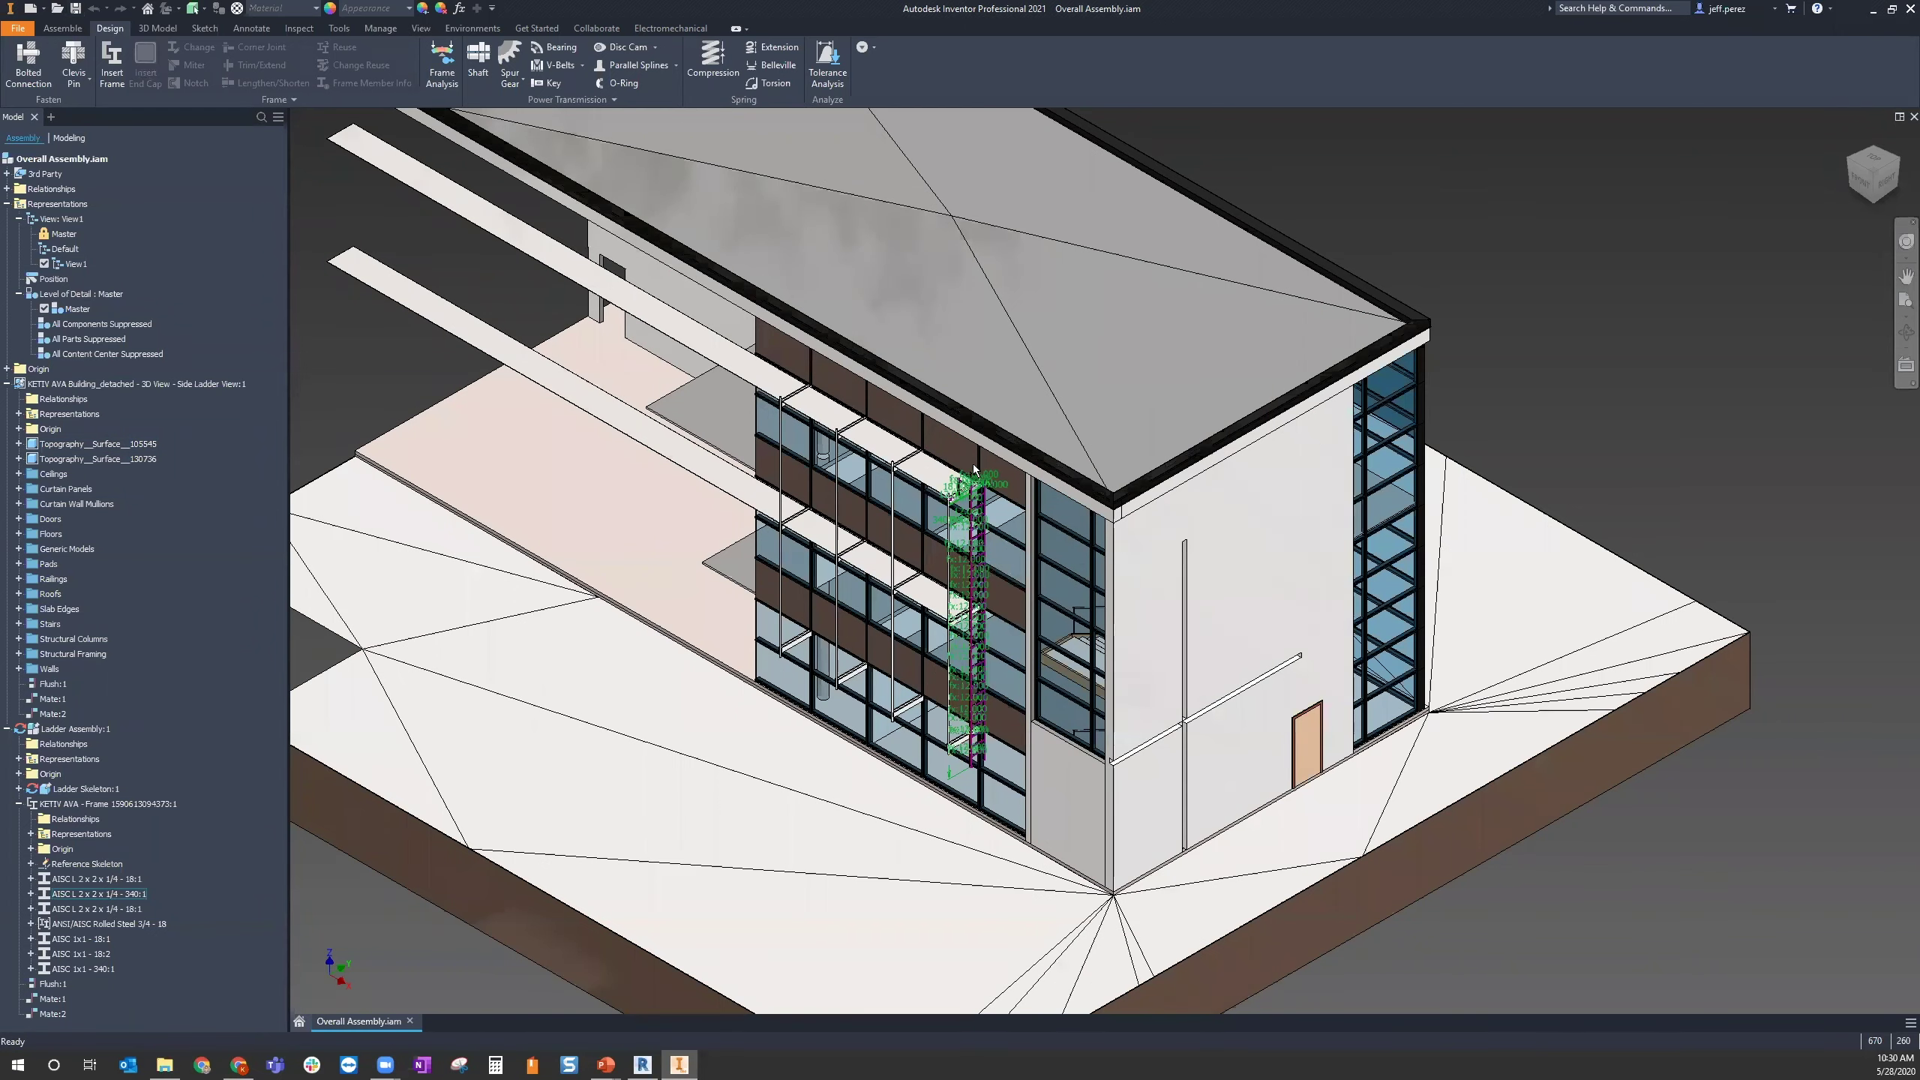
{"action": "scroll", "coordinate": [1001, 533], "scroll_direction": "up", "scroll_amount": 5}
{"action": "middle_click_drag", "start_coordinate": [1023, 588], "coordinate": [1057, 447]}
{"action": "scroll", "coordinate": [1050, 458], "scroll_direction": "down", "scroll_amount": 3}
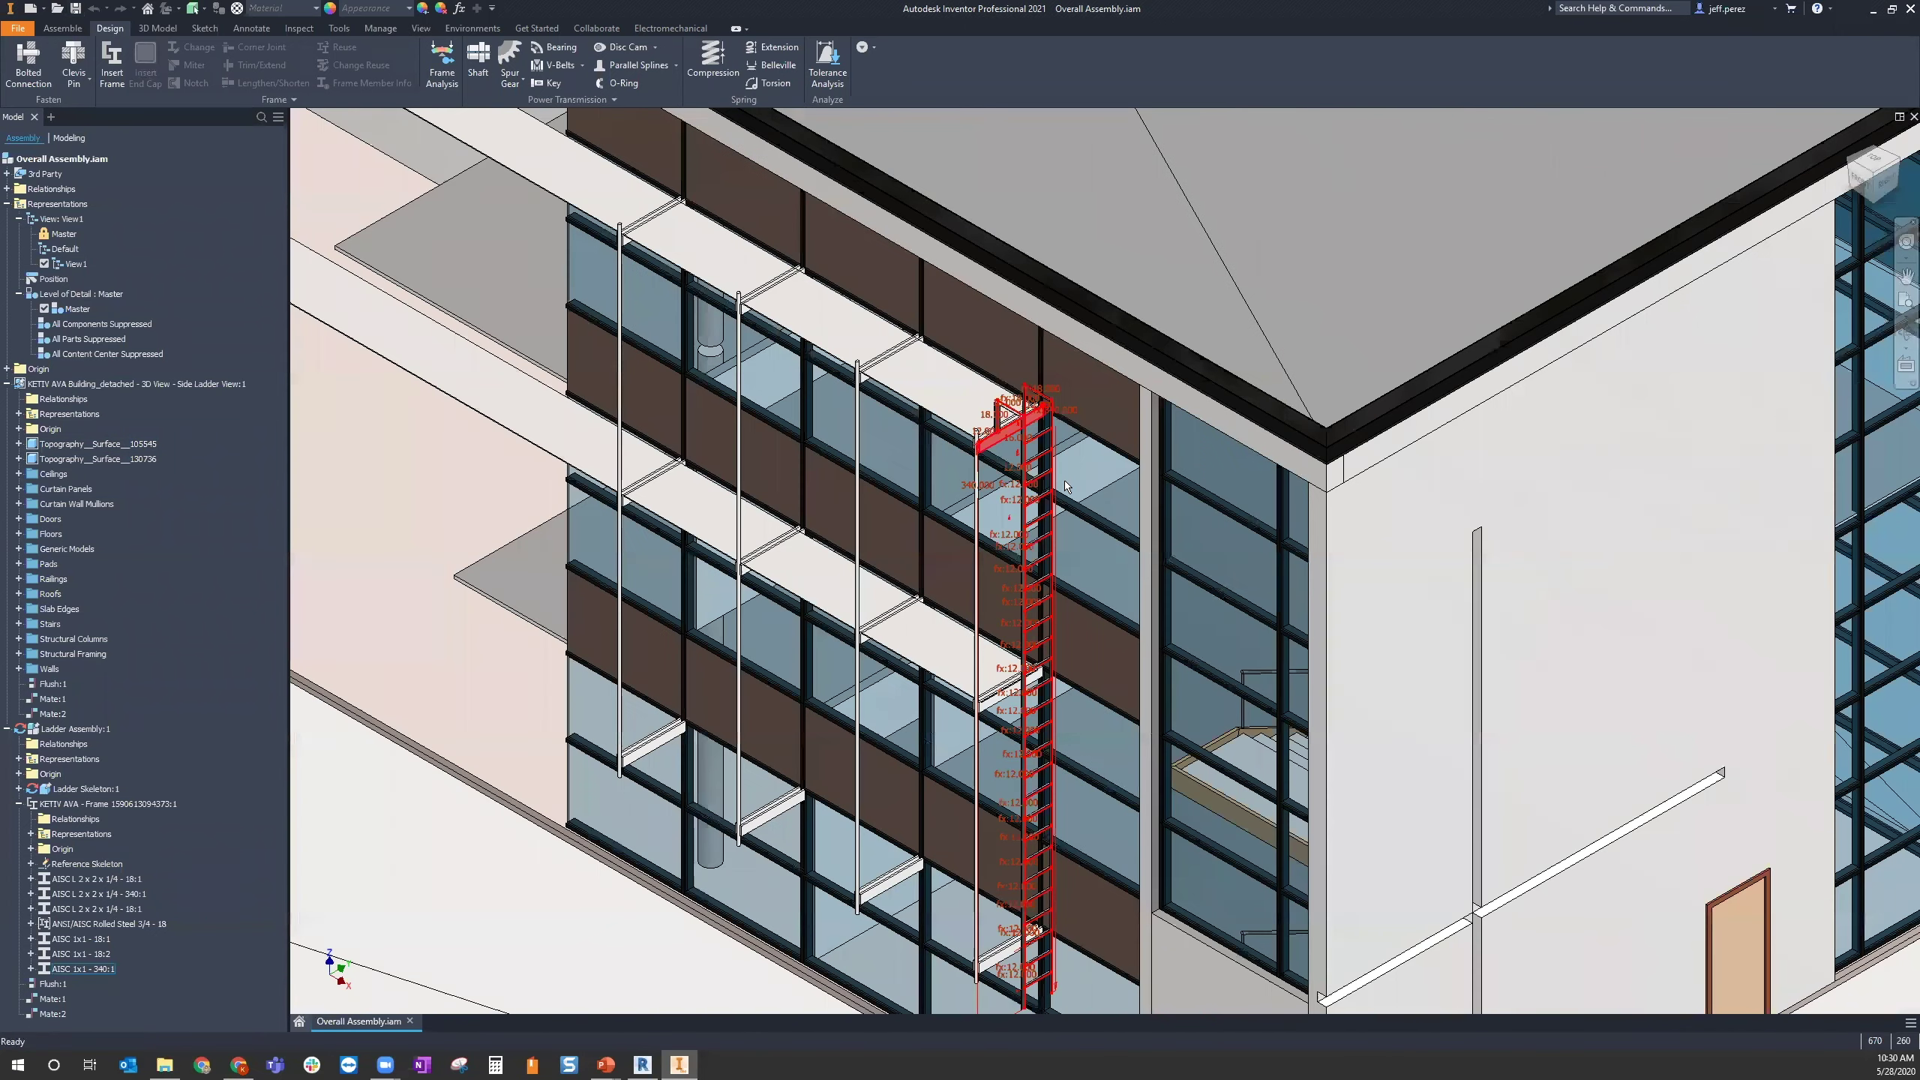
{"action": "scroll", "coordinate": [1028, 529], "scroll_direction": "down", "scroll_amount": 3}
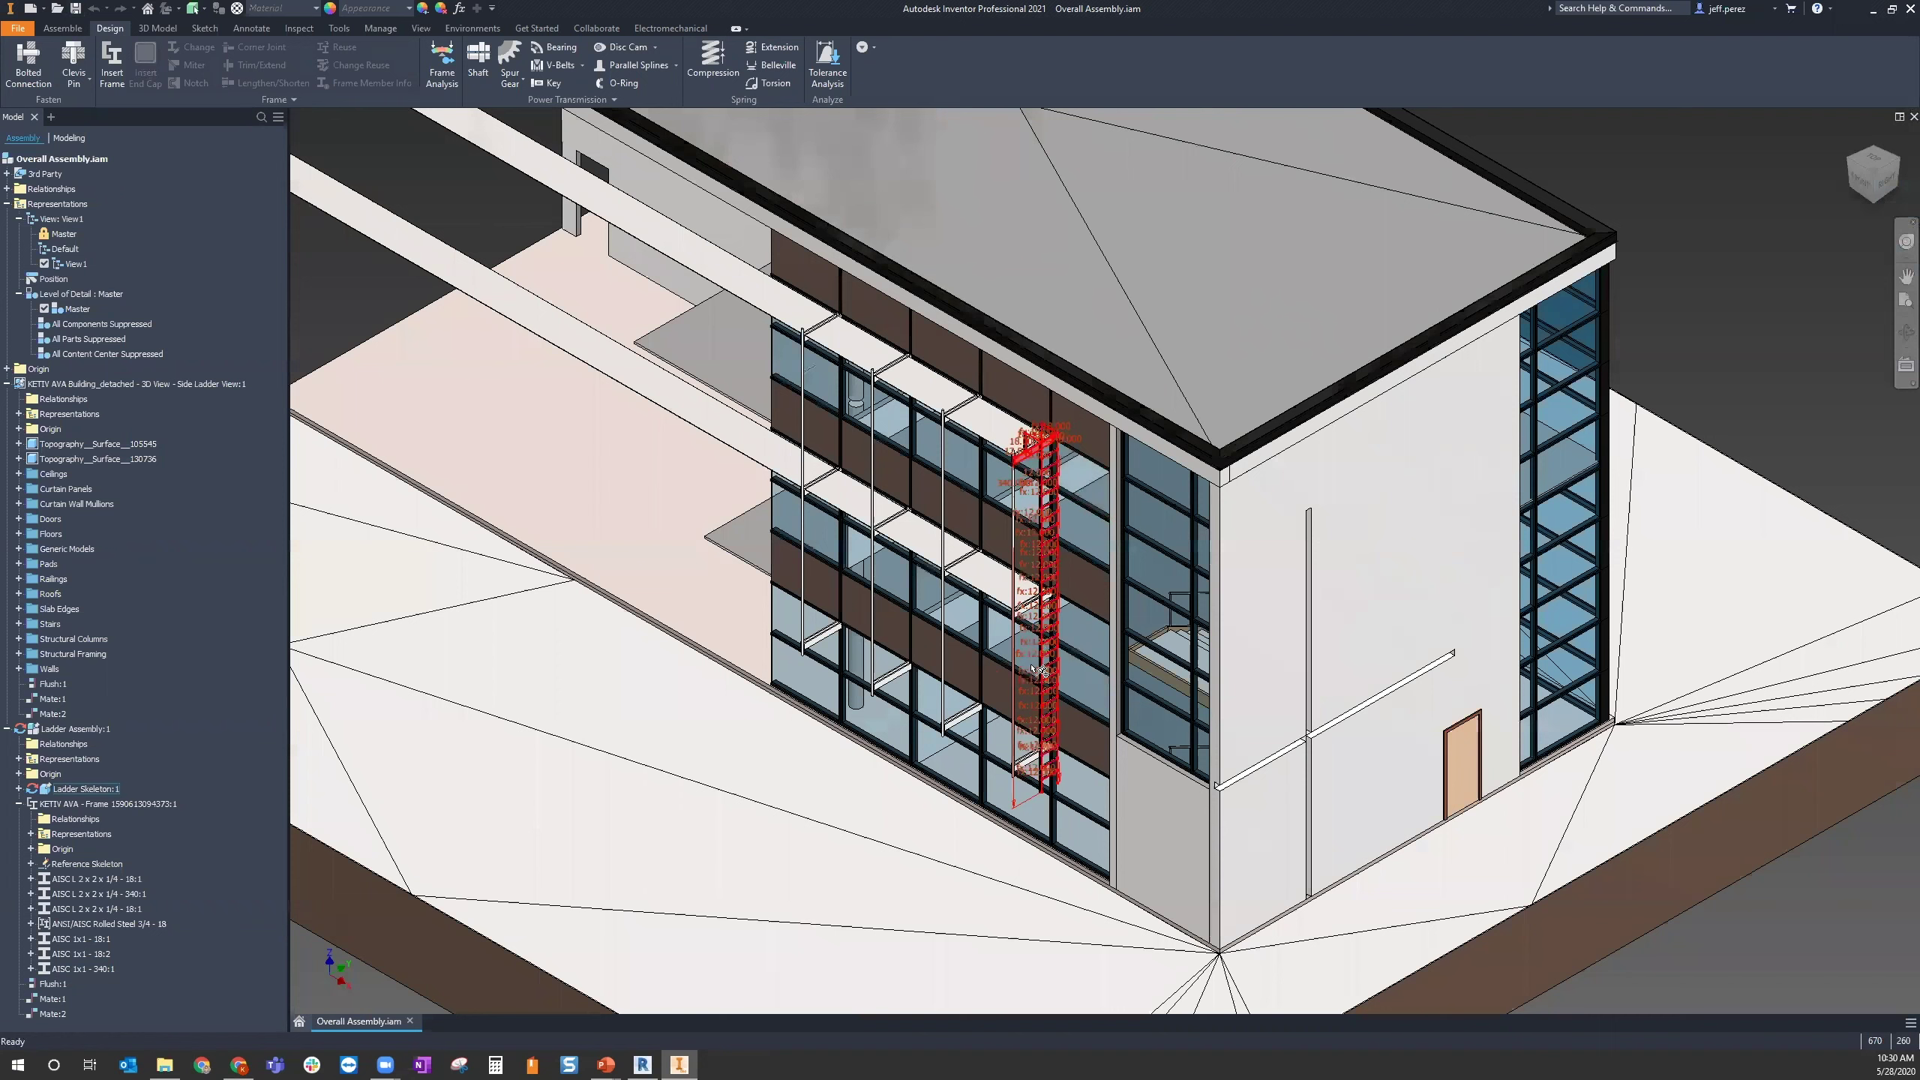
{"action": "mouse_move", "coordinate": [1087, 698]}
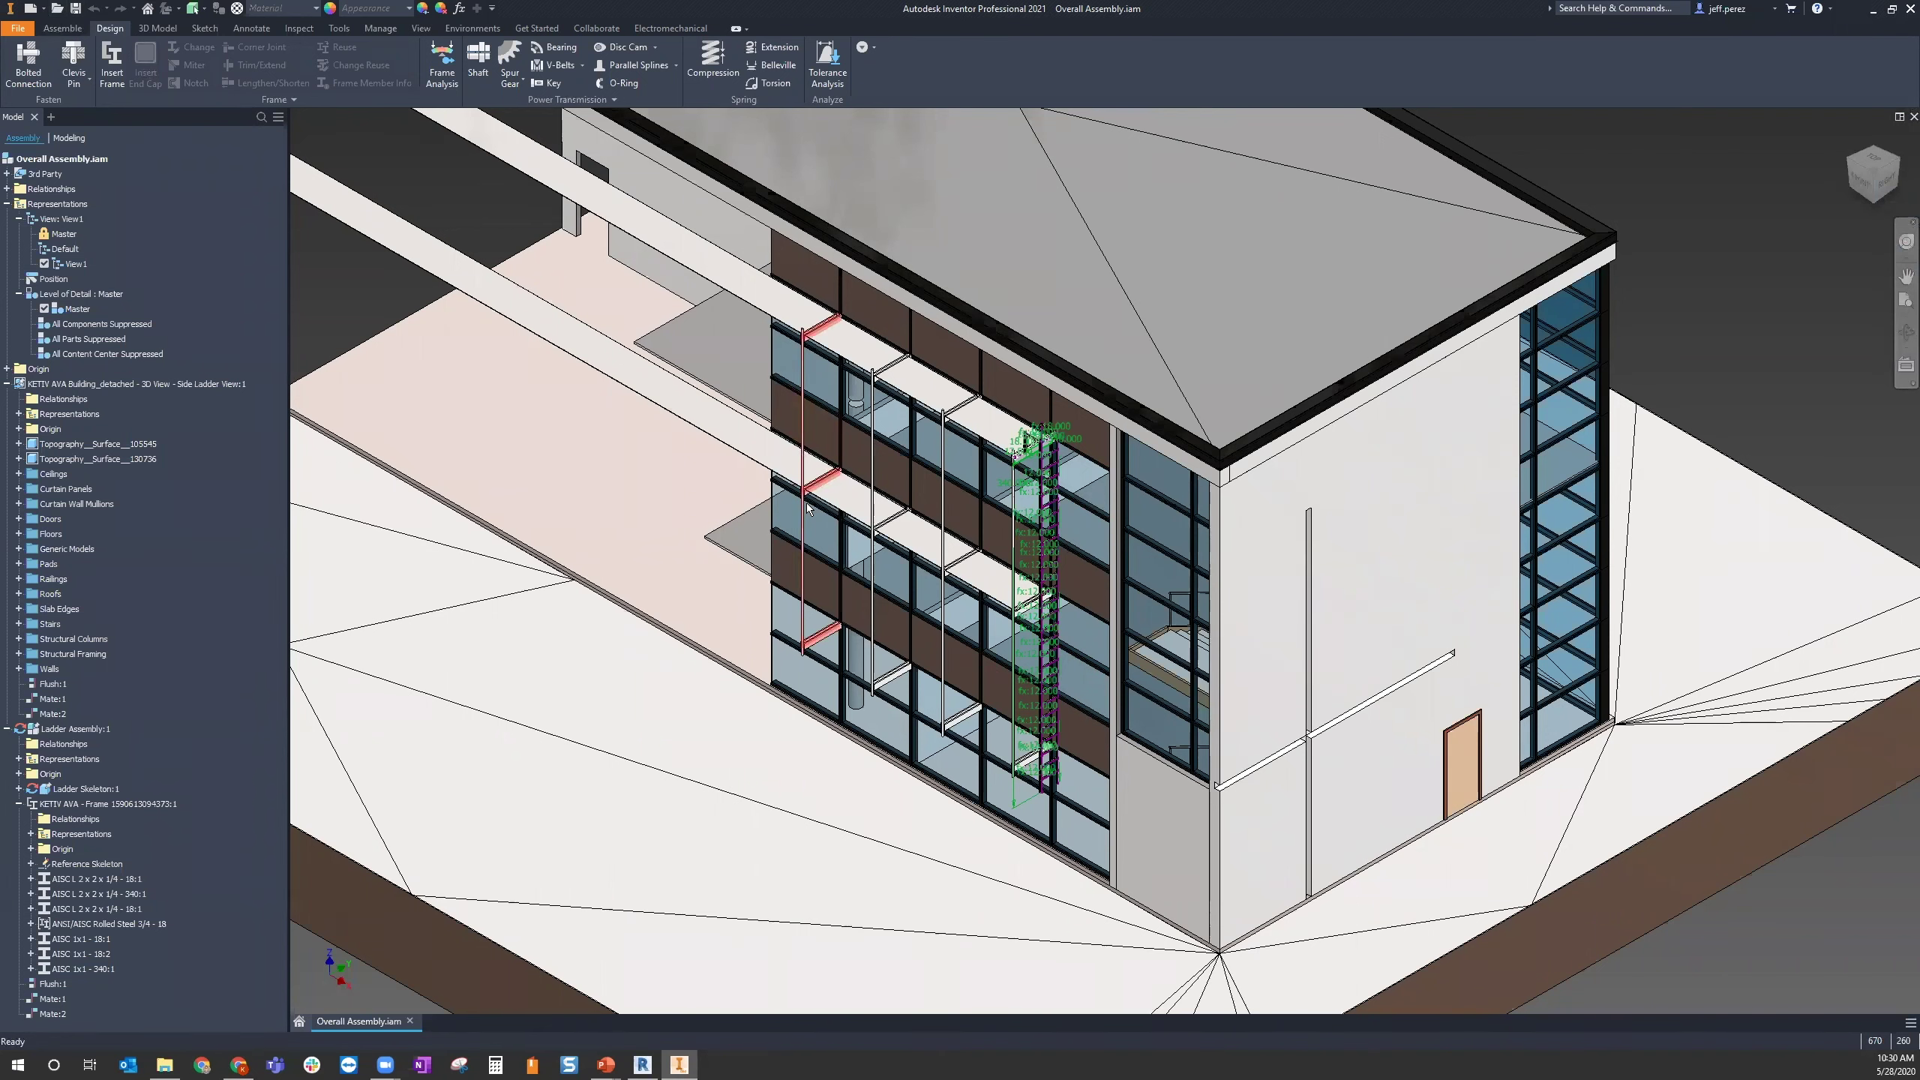
{"action": "mouse_move", "coordinate": [807, 508]}
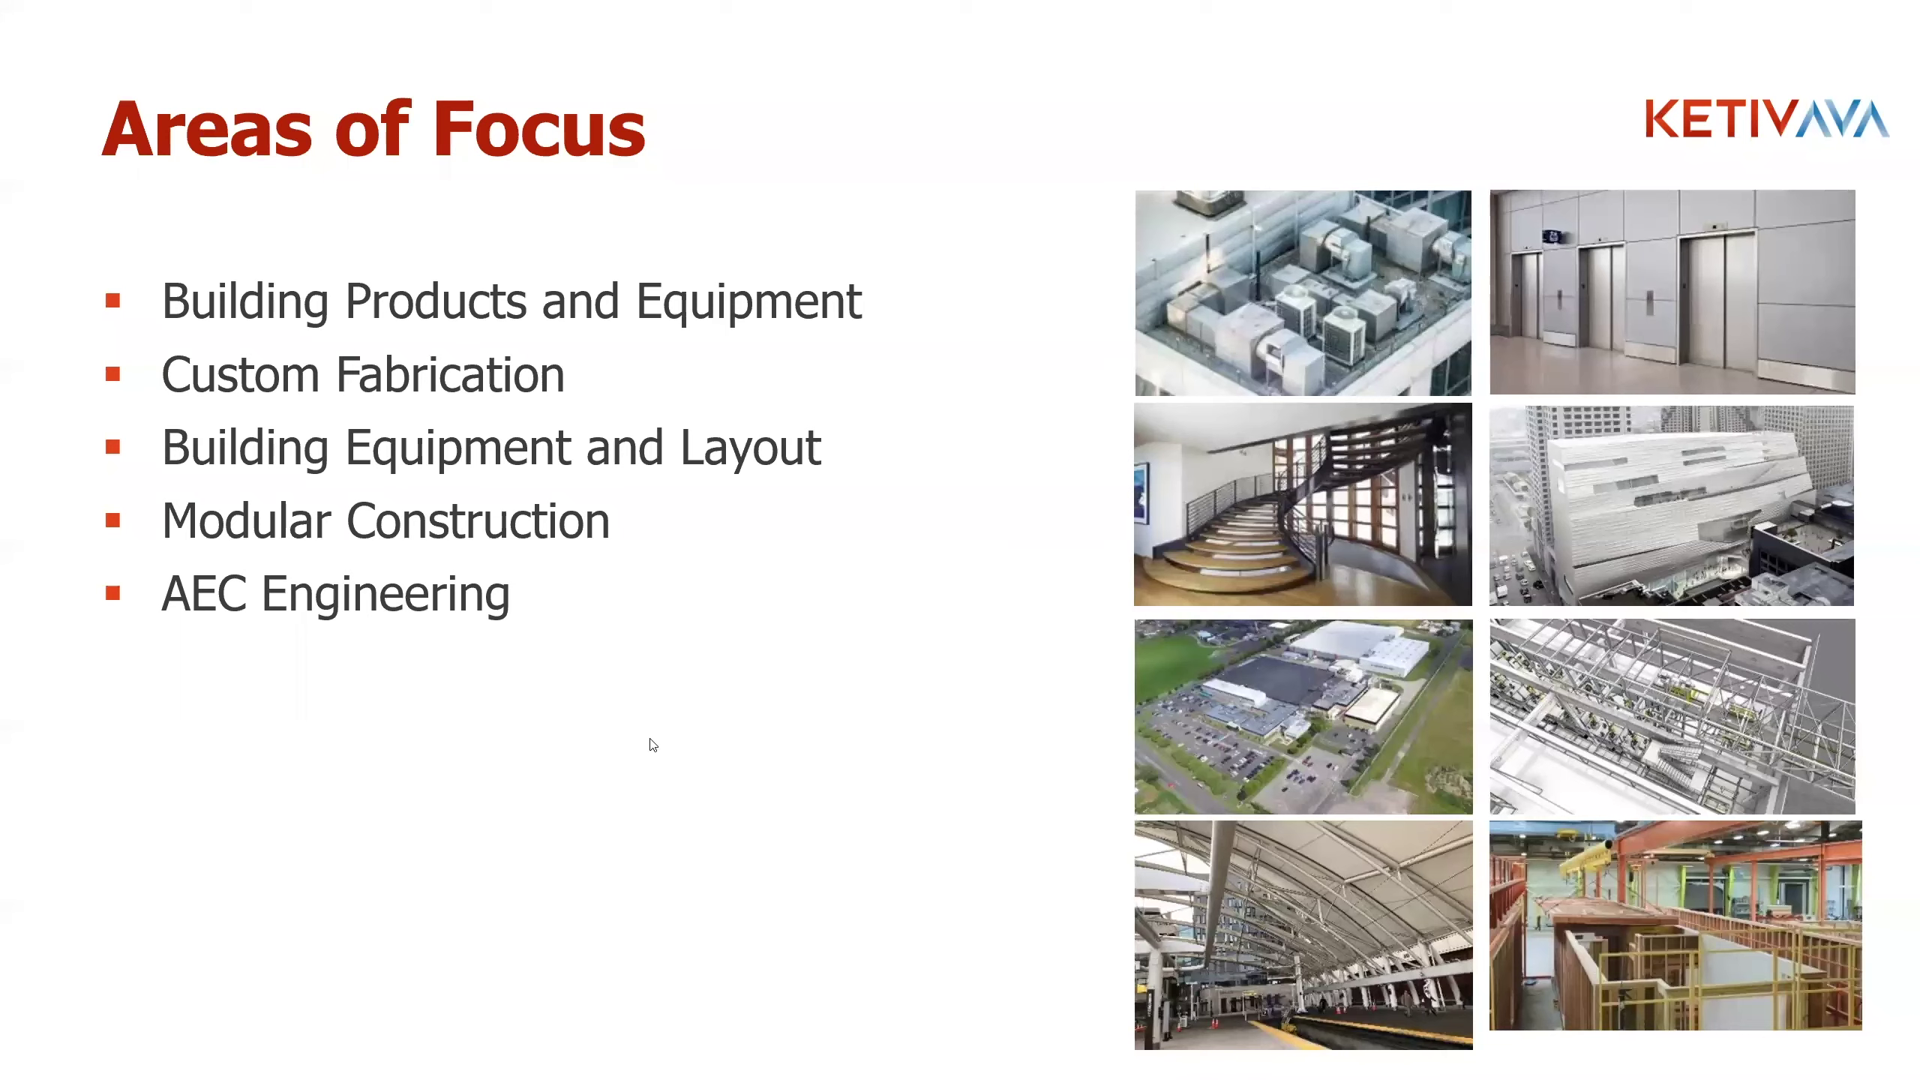
{"action": "key", "text": "Right"}
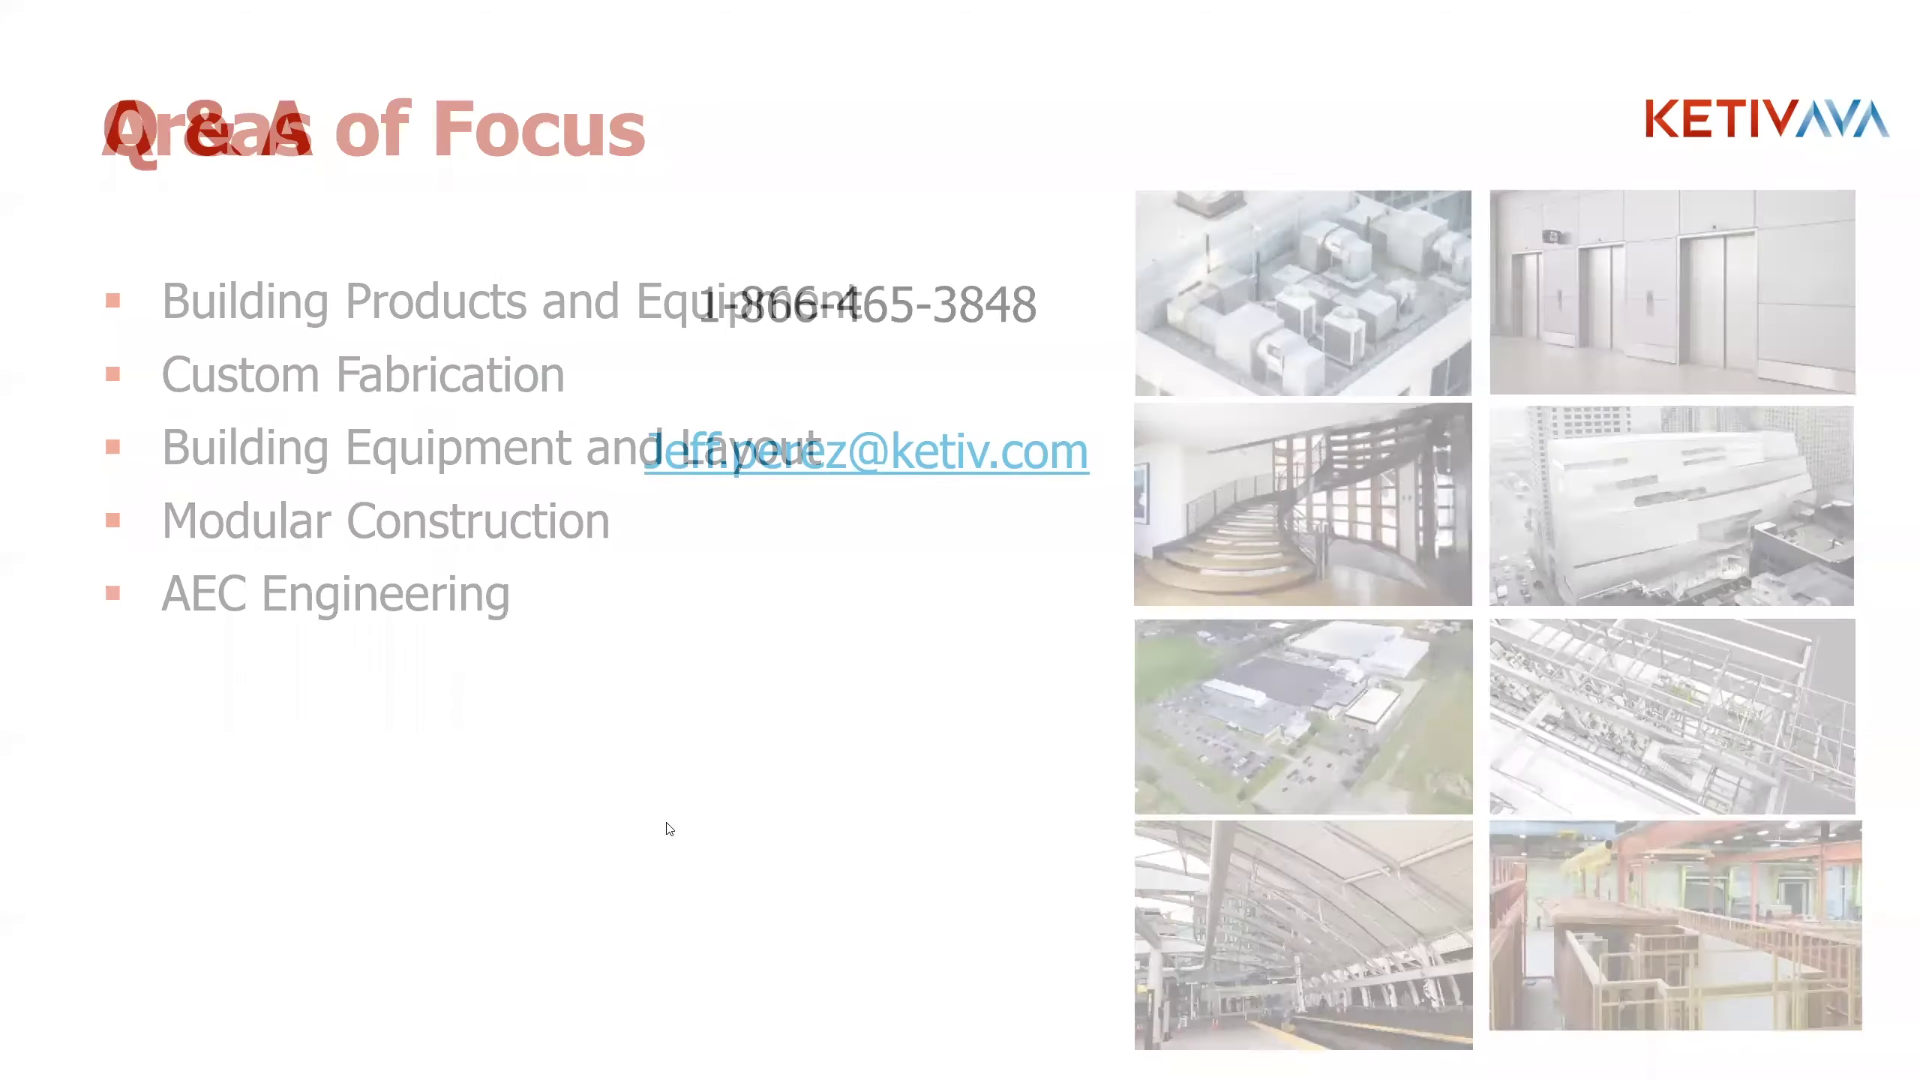
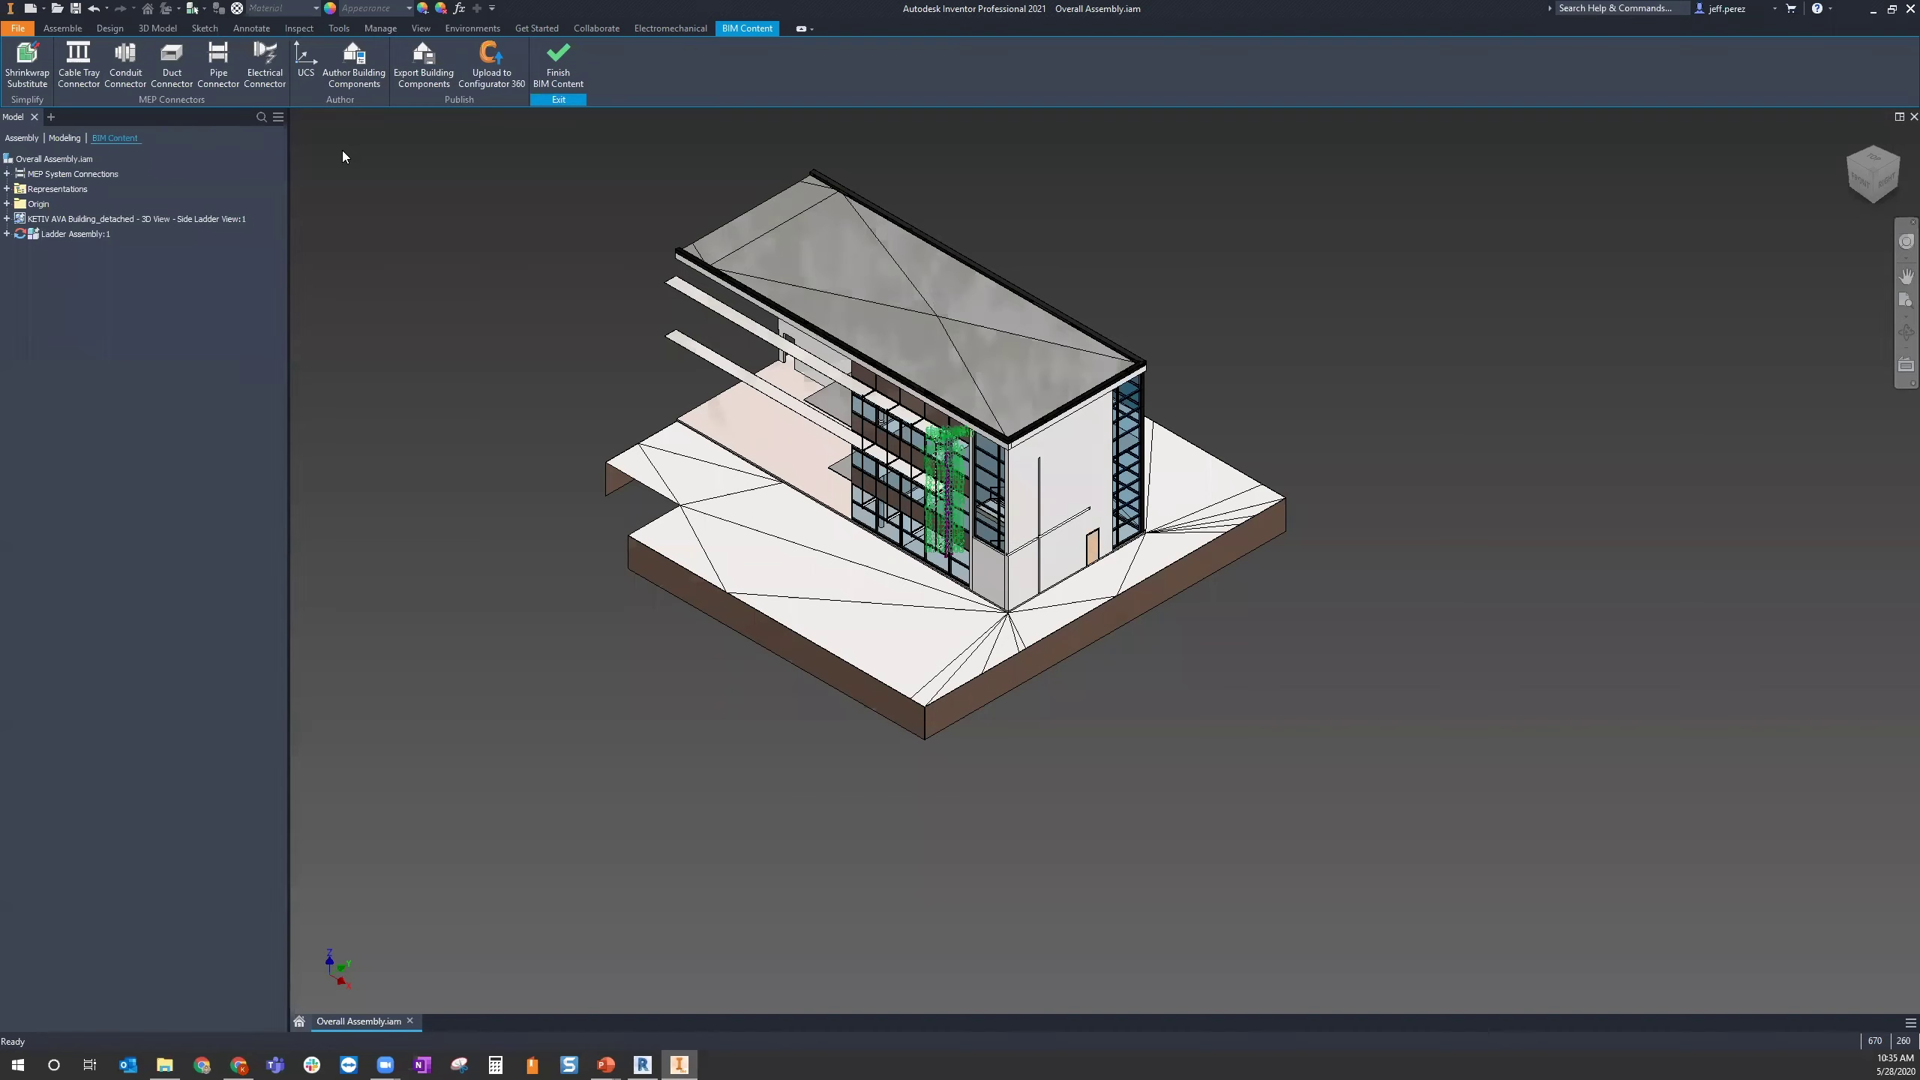
{"action": "left_click", "coordinate": [428, 68]}
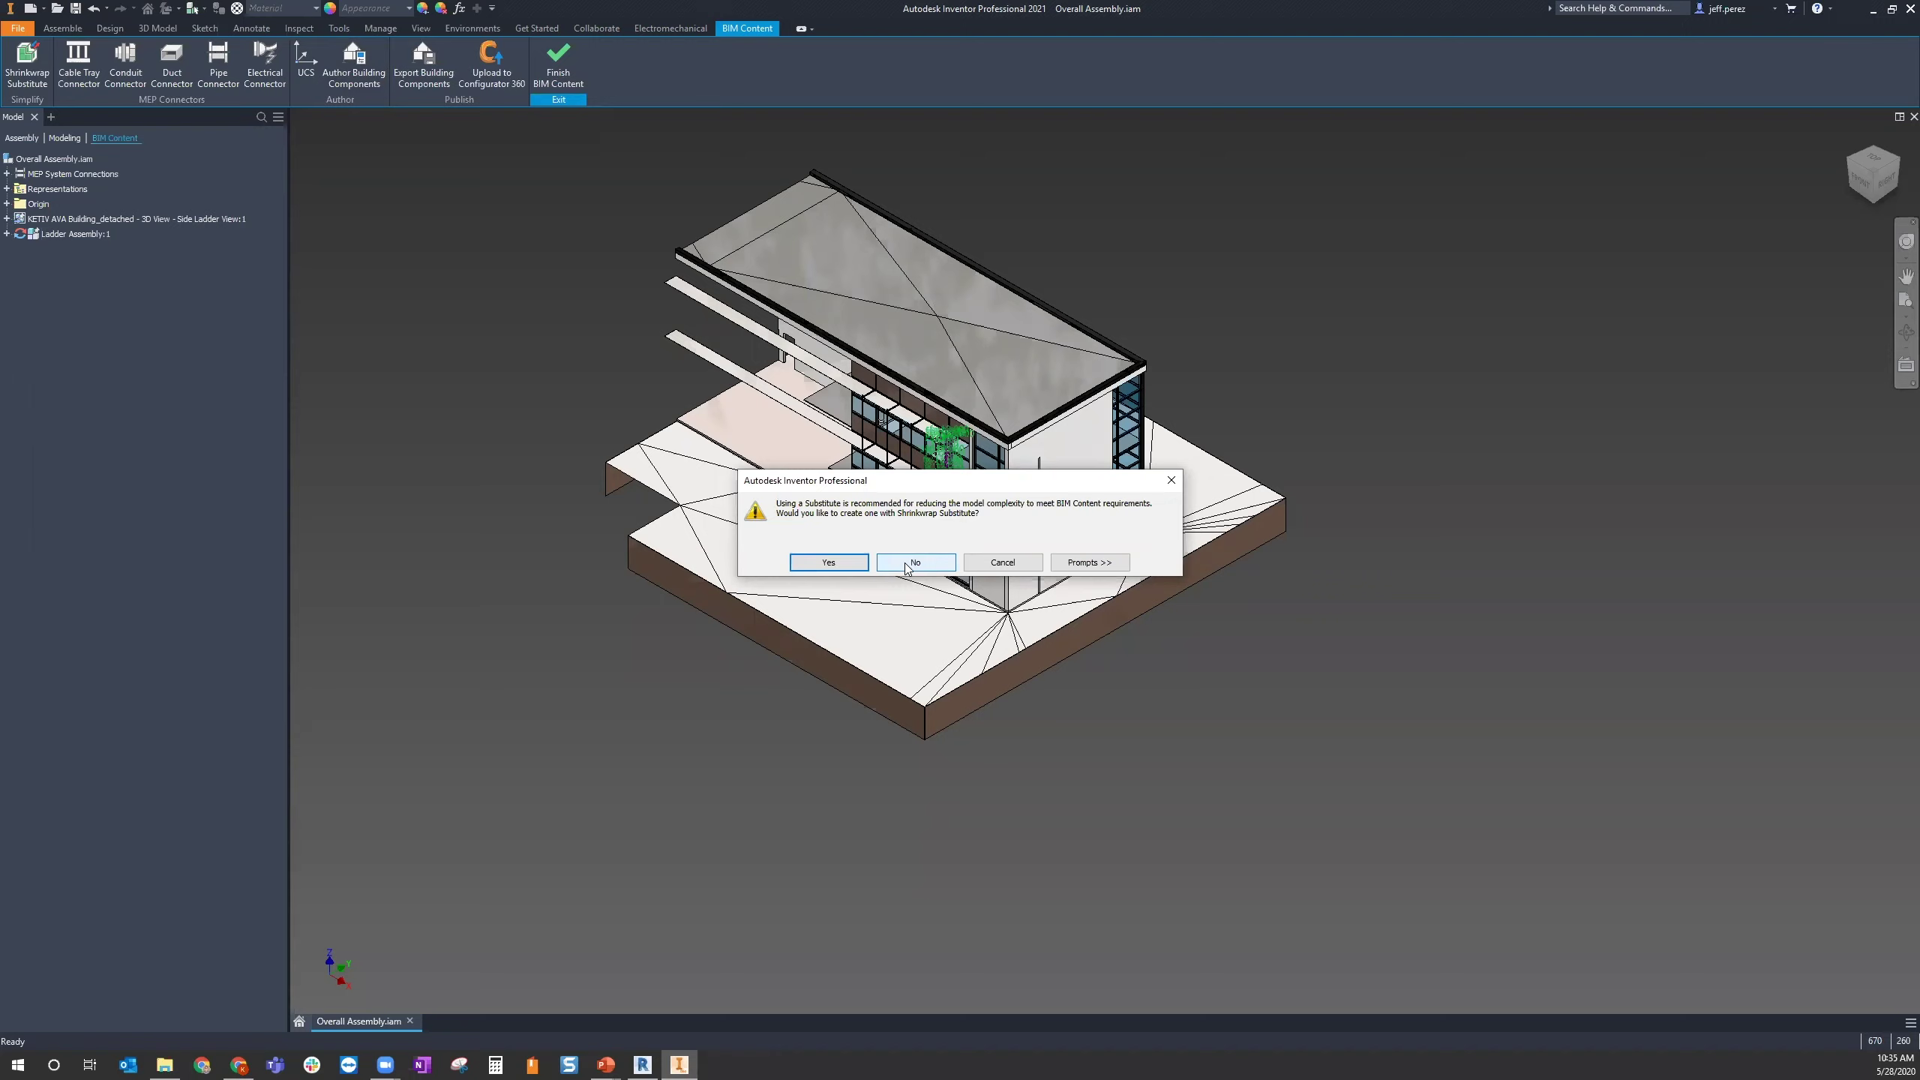
{"action": "left_click", "coordinate": [1001, 561]}
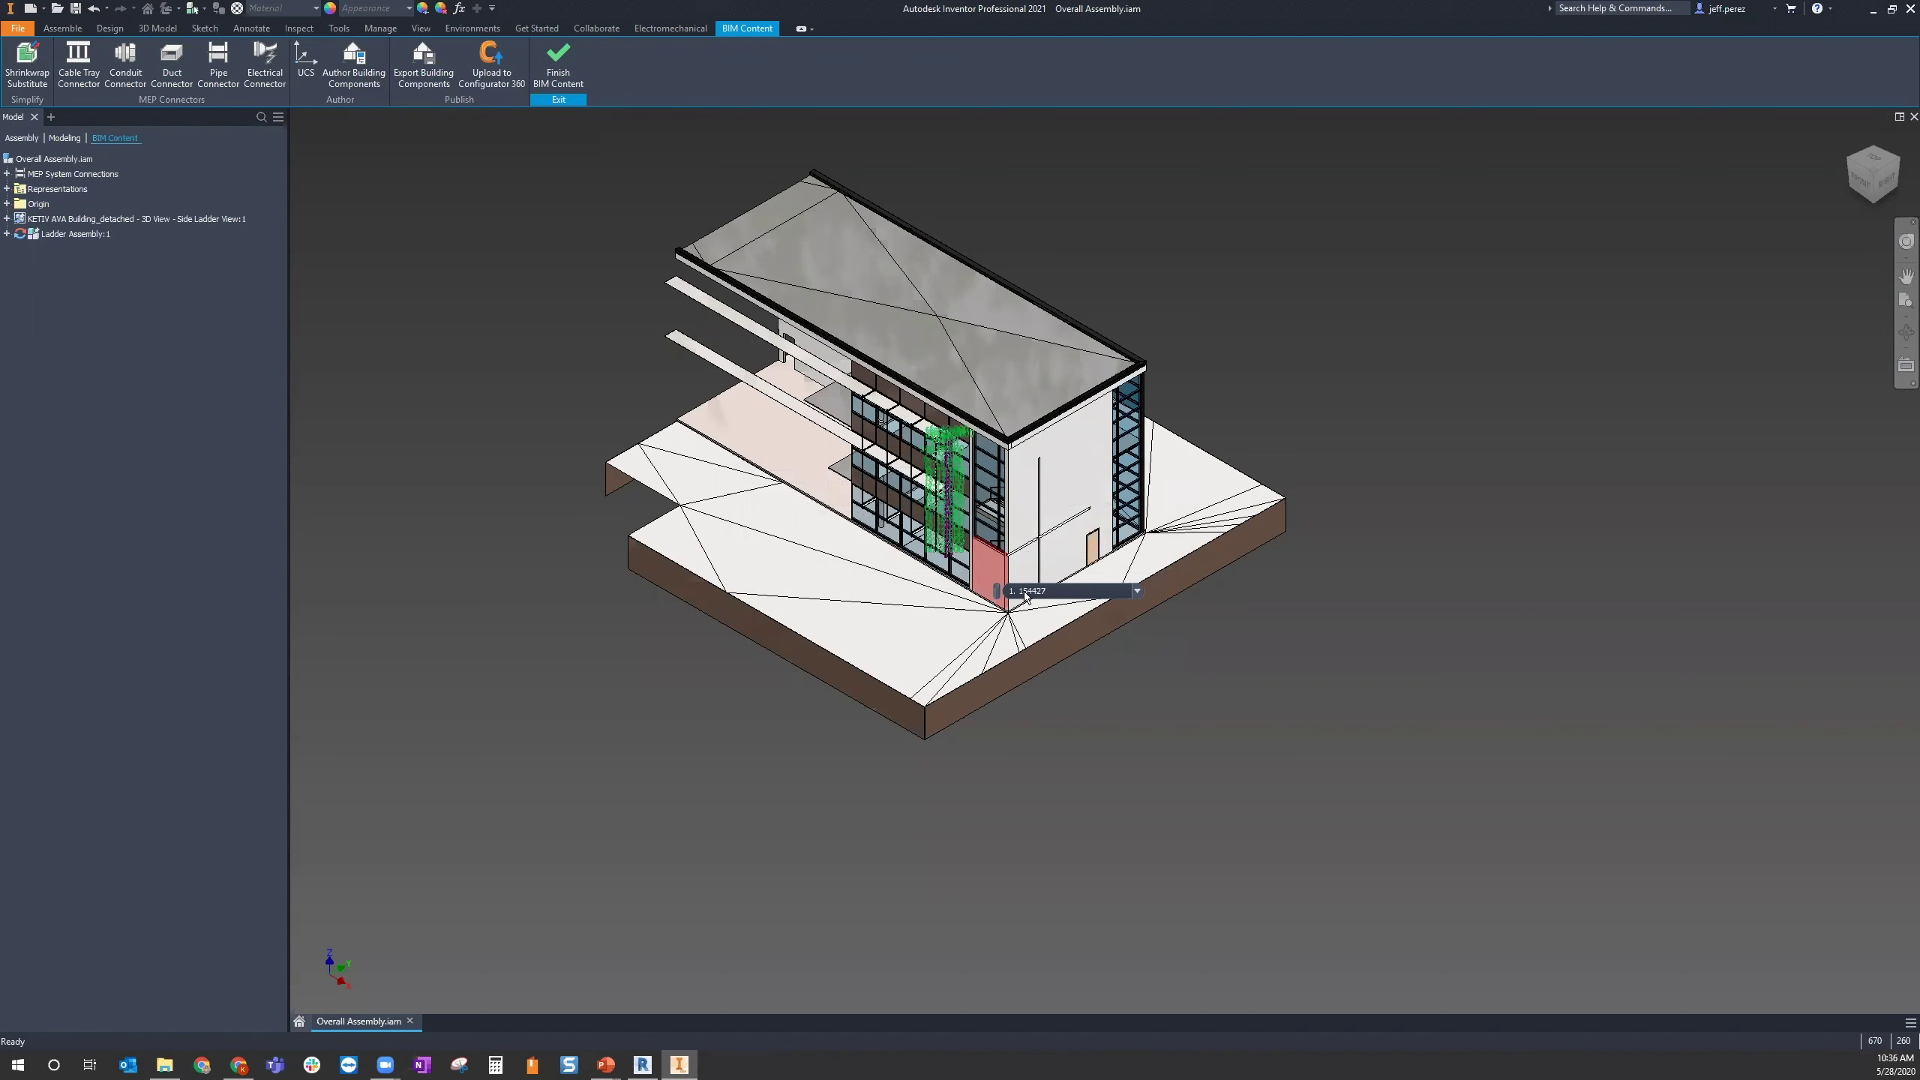
{"action": "middle_click_drag", "start_coordinate": [801, 454], "coordinate": [873, 703]}
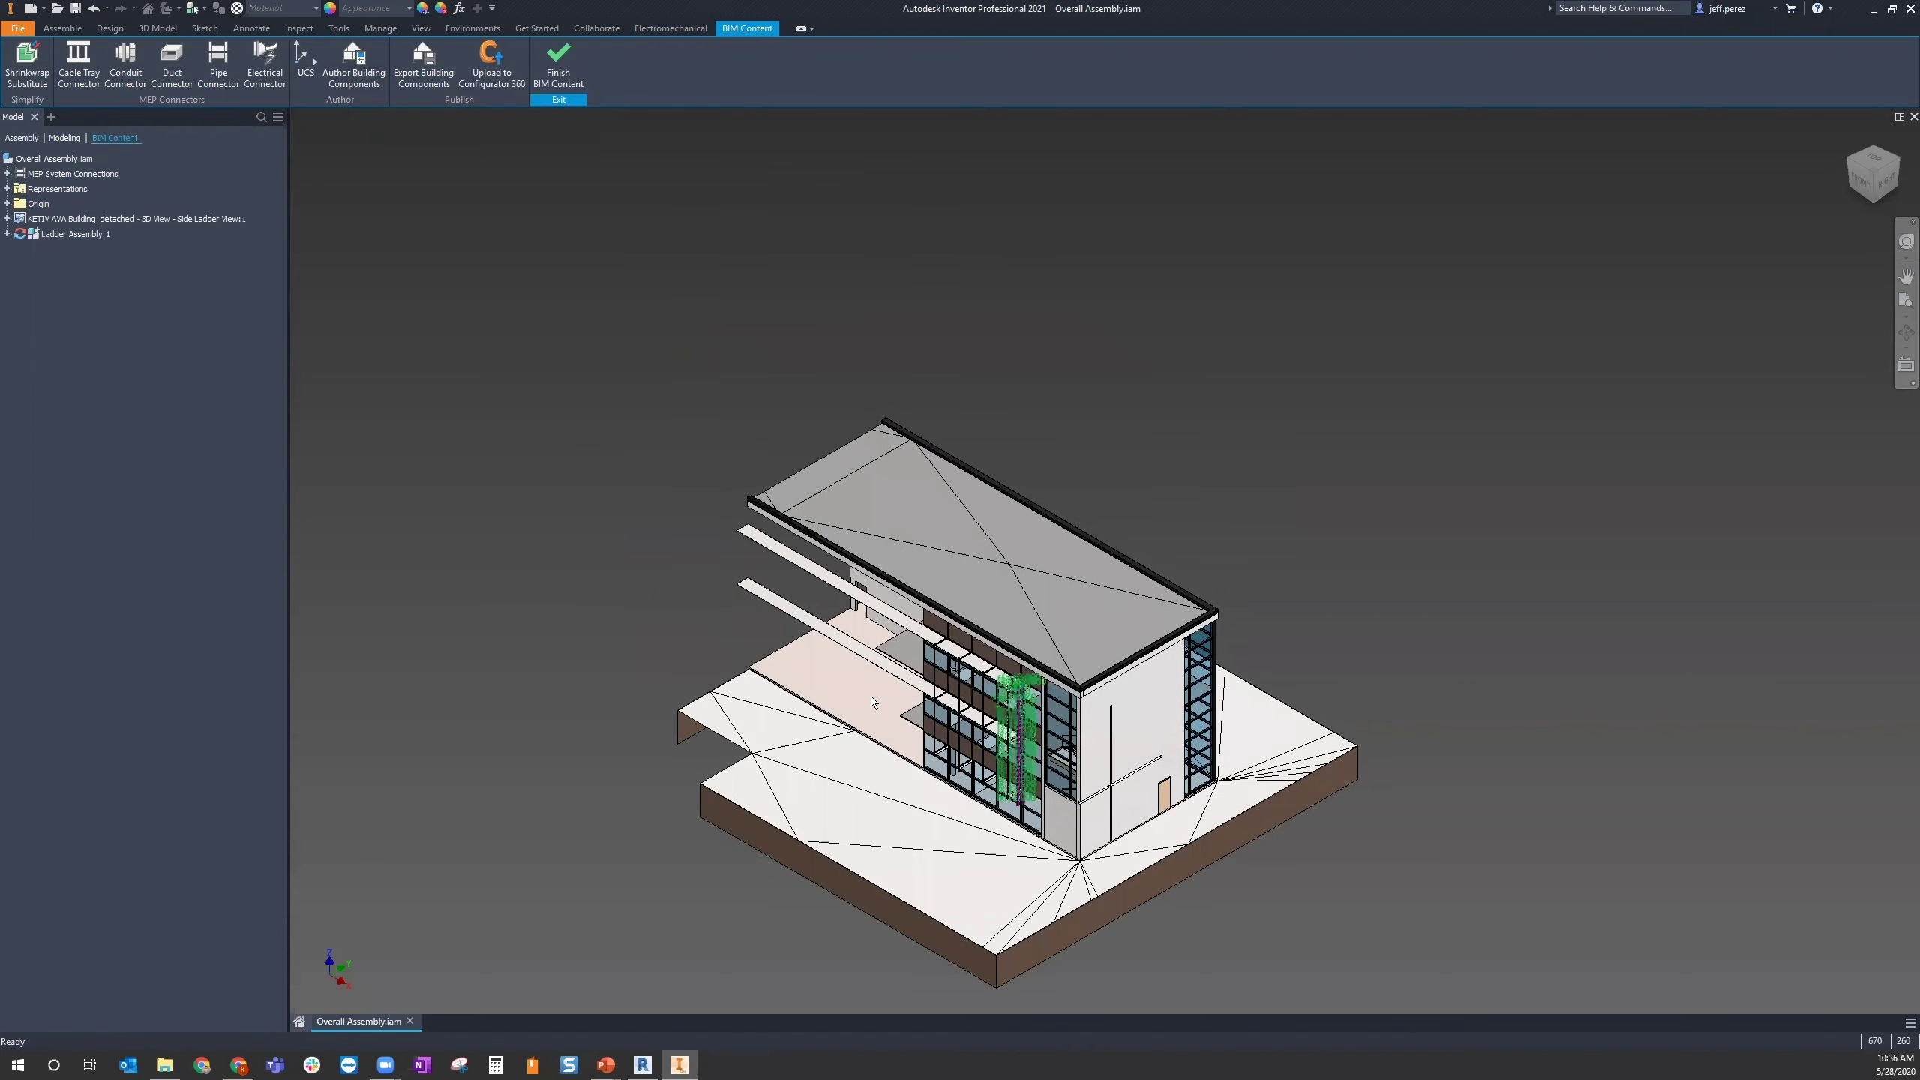
{"action": "middle_click_drag", "start_coordinate": [757, 723], "coordinate": [768, 582]}
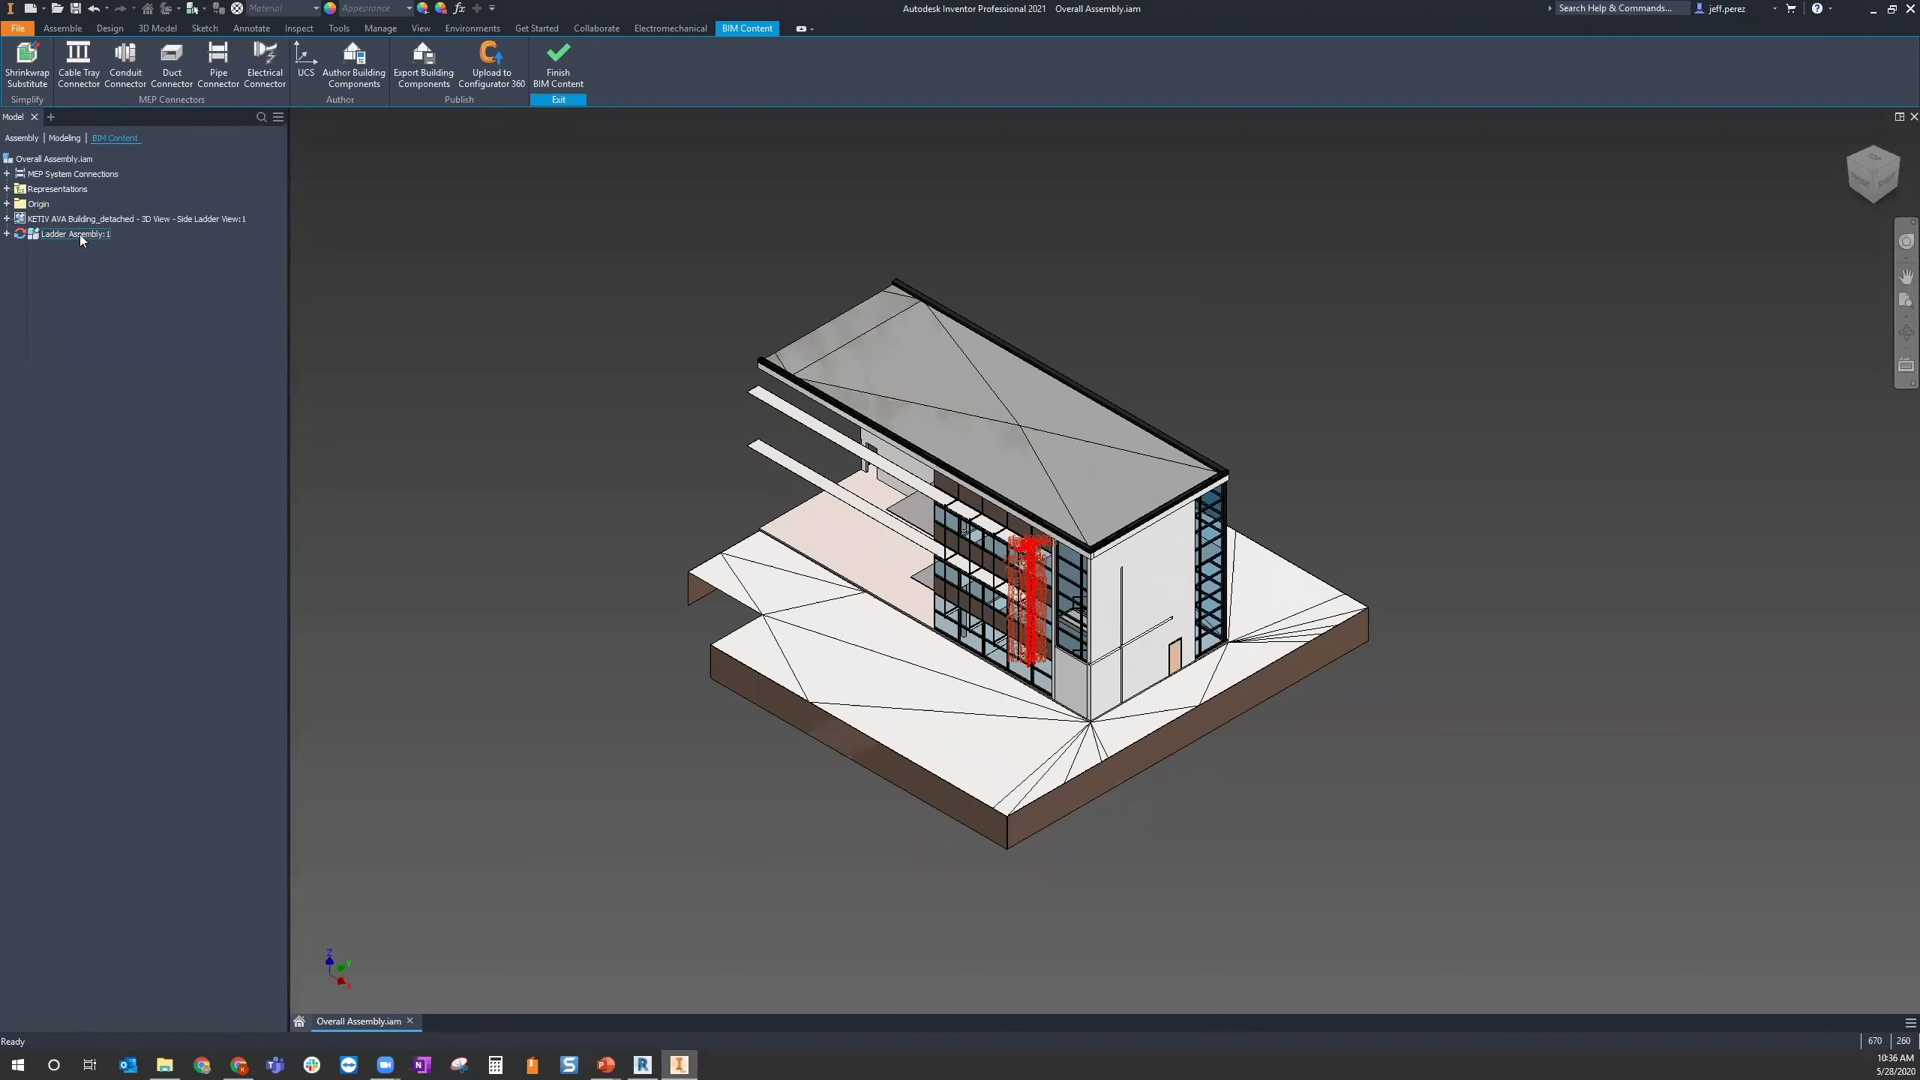
Check the linked building model's available options and child nodes, and finish the BIM Content environment
{"action": "right_click", "coordinate": [133, 216]}
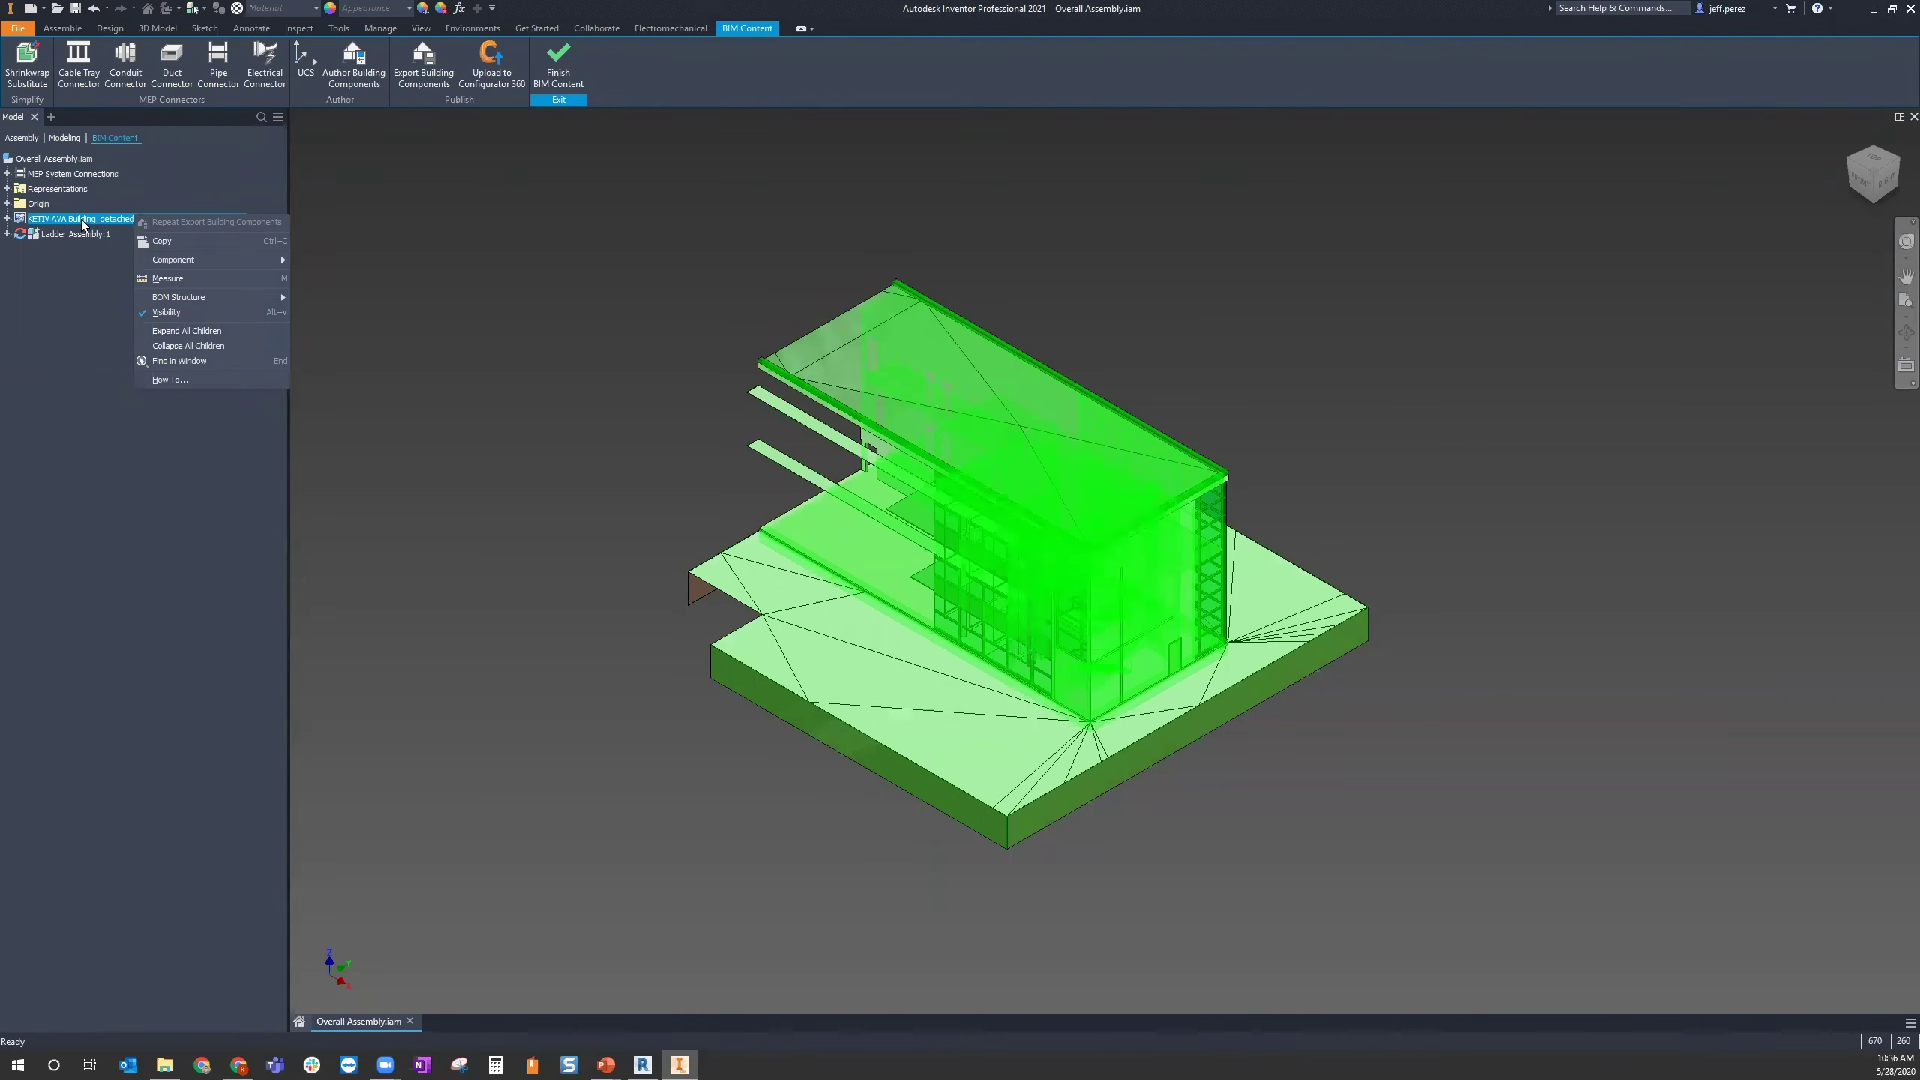
{"action": "left_click", "coordinate": [6, 219]}
{"action": "left_click", "coordinate": [6, 218]}
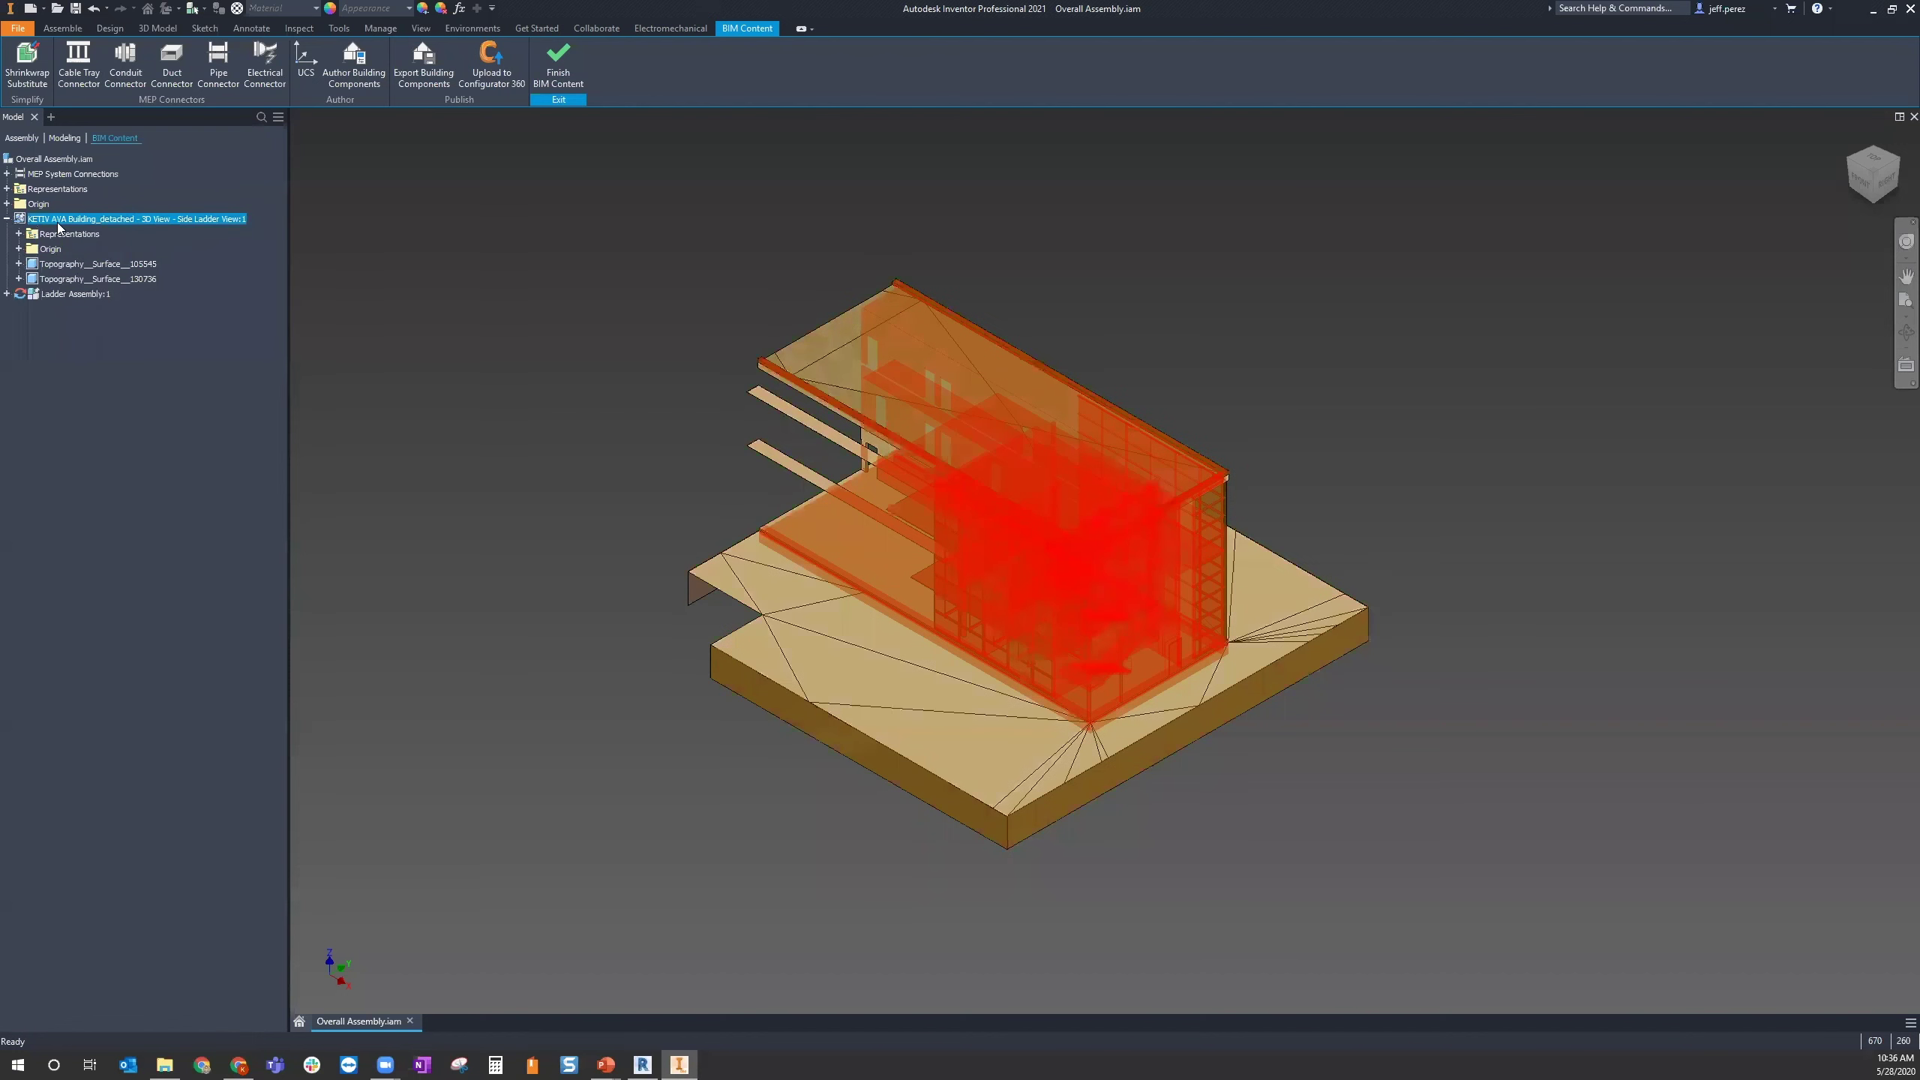
{"action": "right_click", "coordinate": [67, 227]}
{"action": "left_click", "coordinate": [43, 380]}
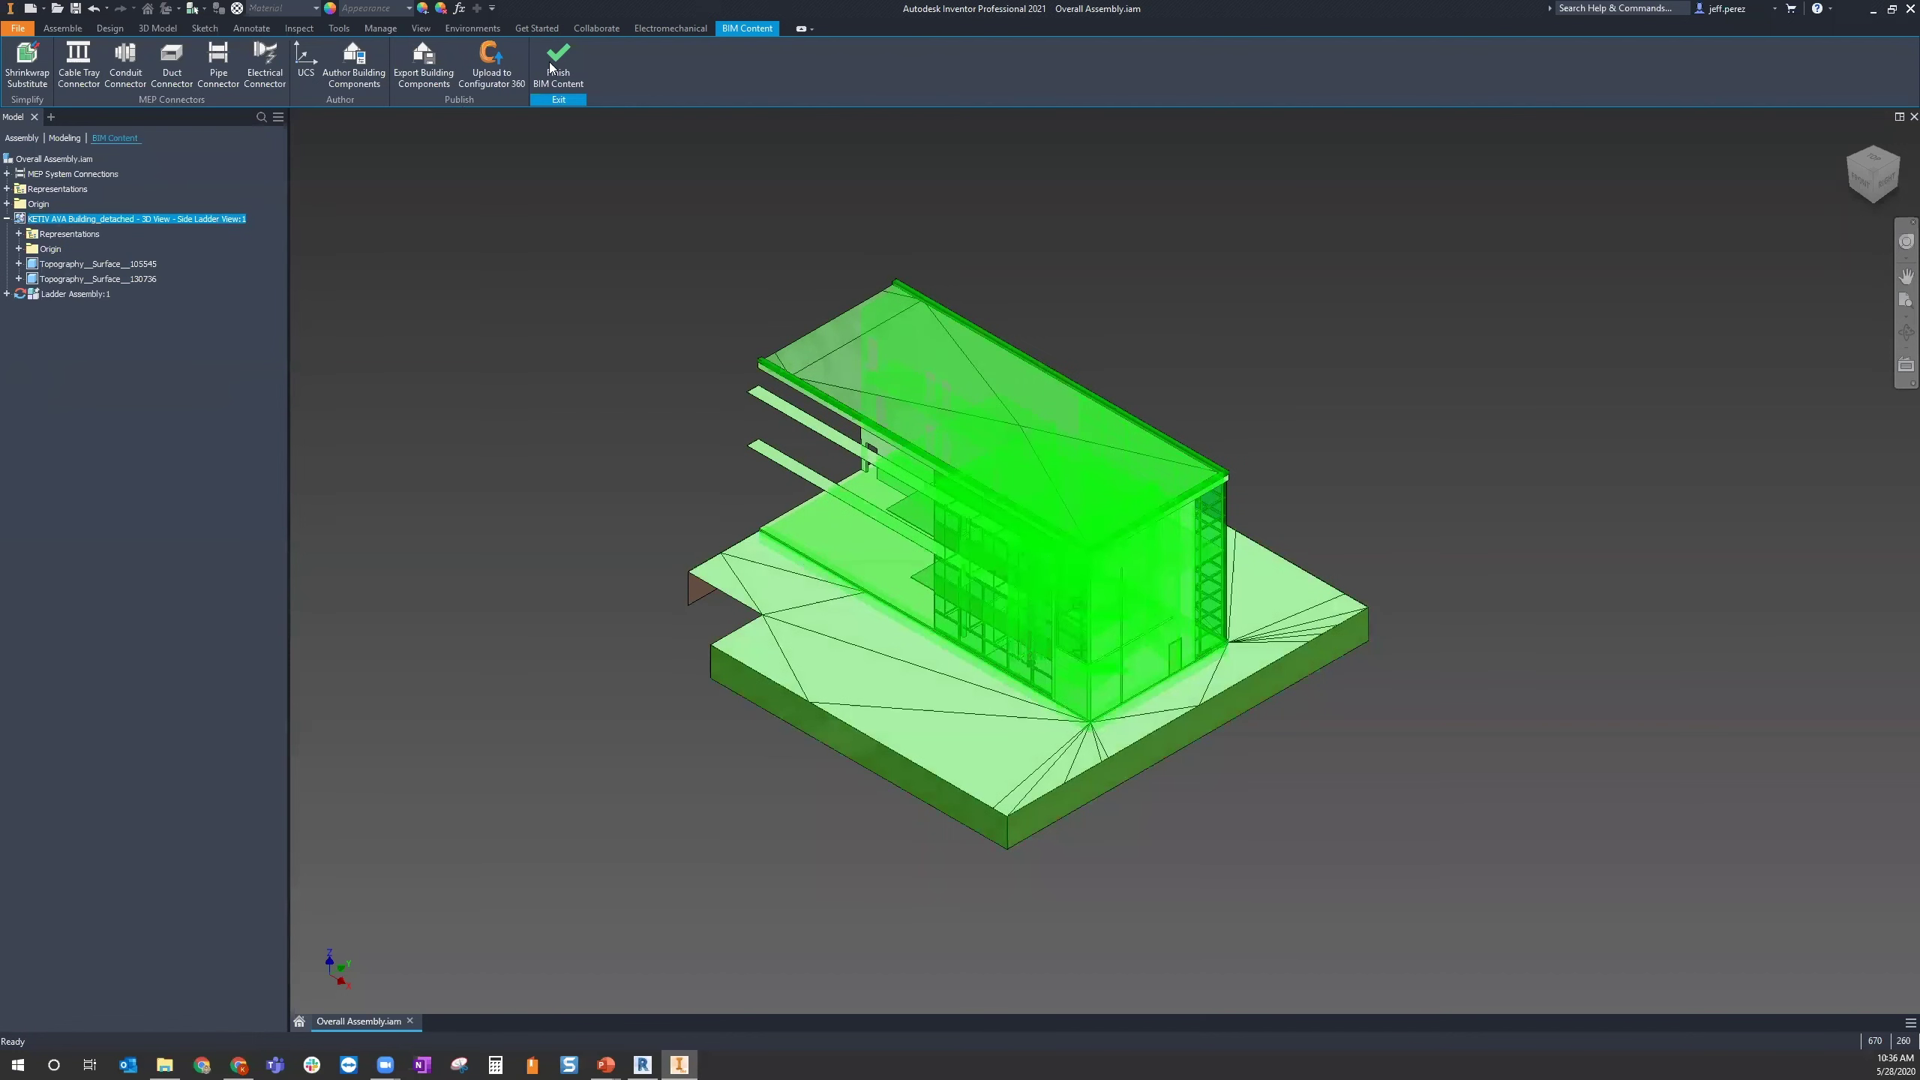
{"action": "left_click", "coordinate": [558, 73]}
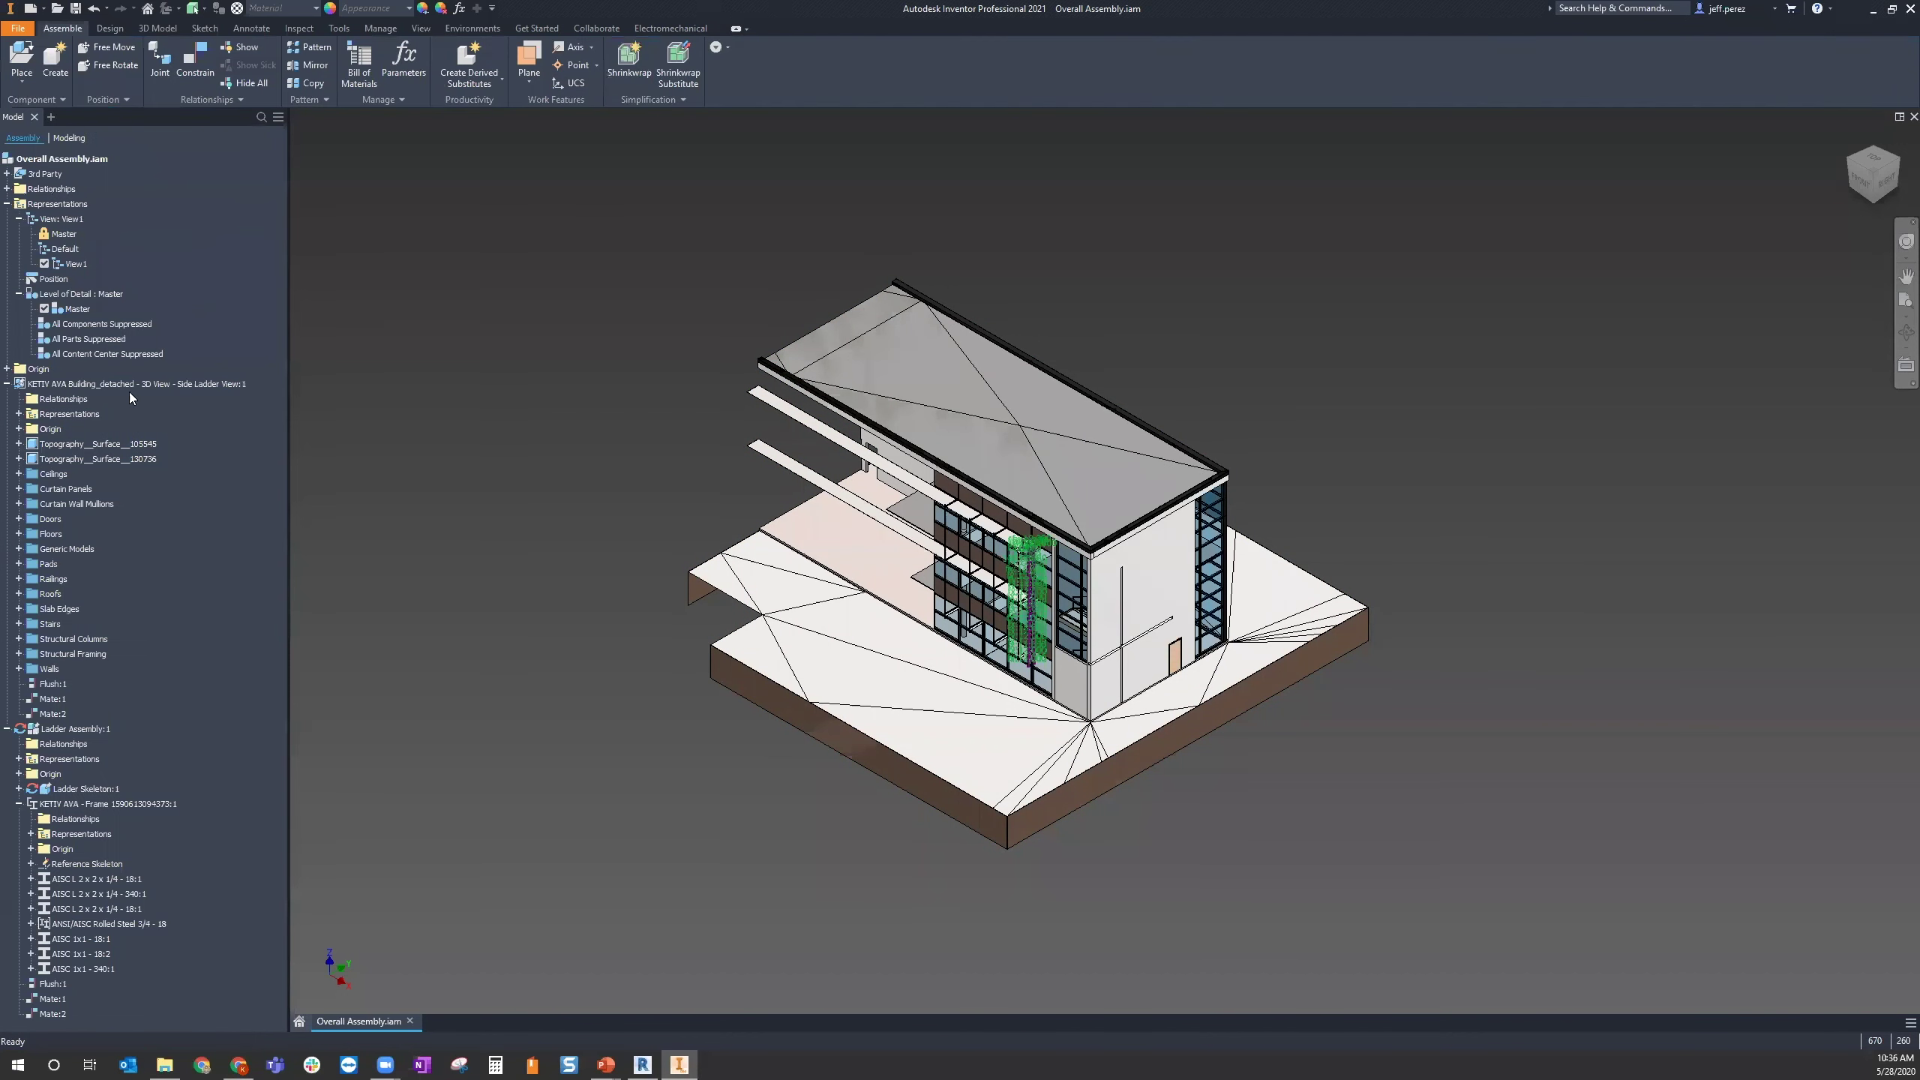
Open the linked Revit building's import options, preview the first 3D view offered, and review the list of available 3D views
{"action": "right_click", "coordinate": [136, 384]}
{"action": "left_click", "coordinate": [192, 442]}
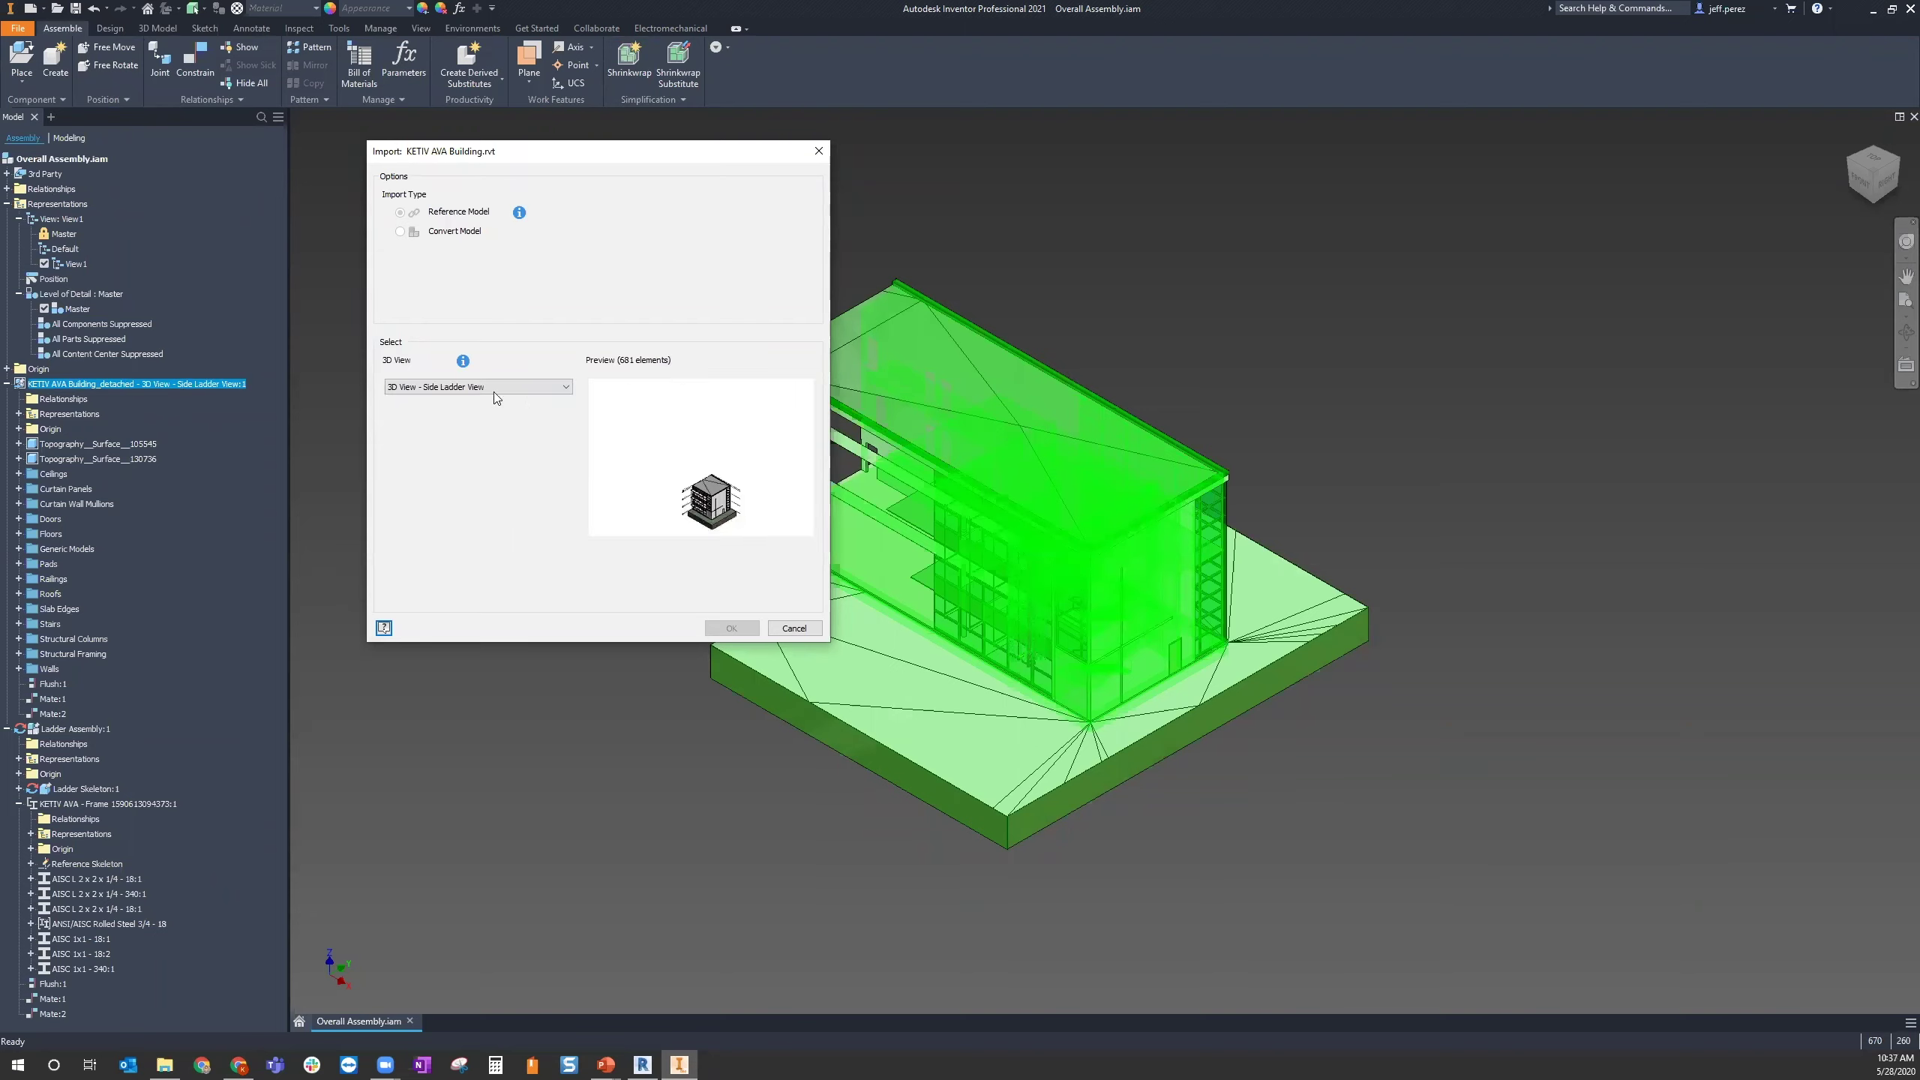
{"action": "left_click", "coordinate": [508, 389]}
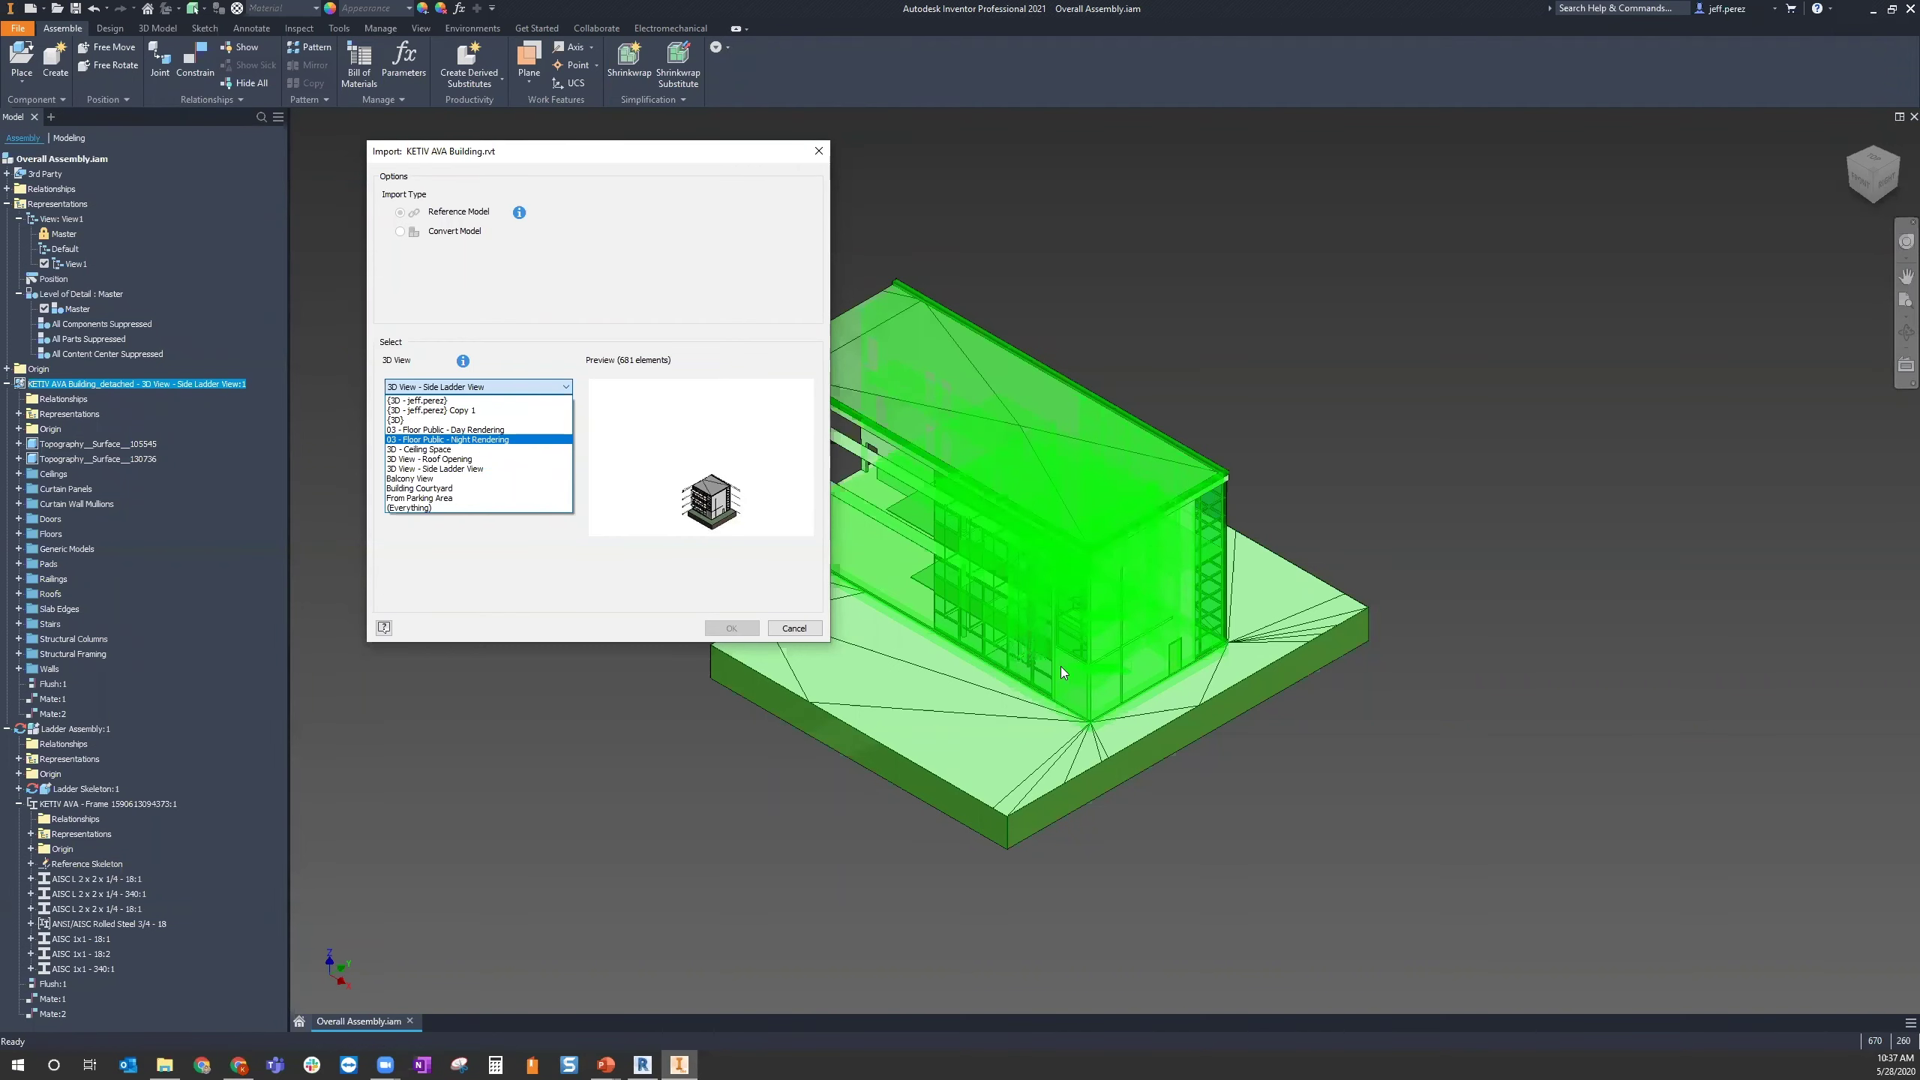
{"action": "left_click", "coordinate": [423, 399]}
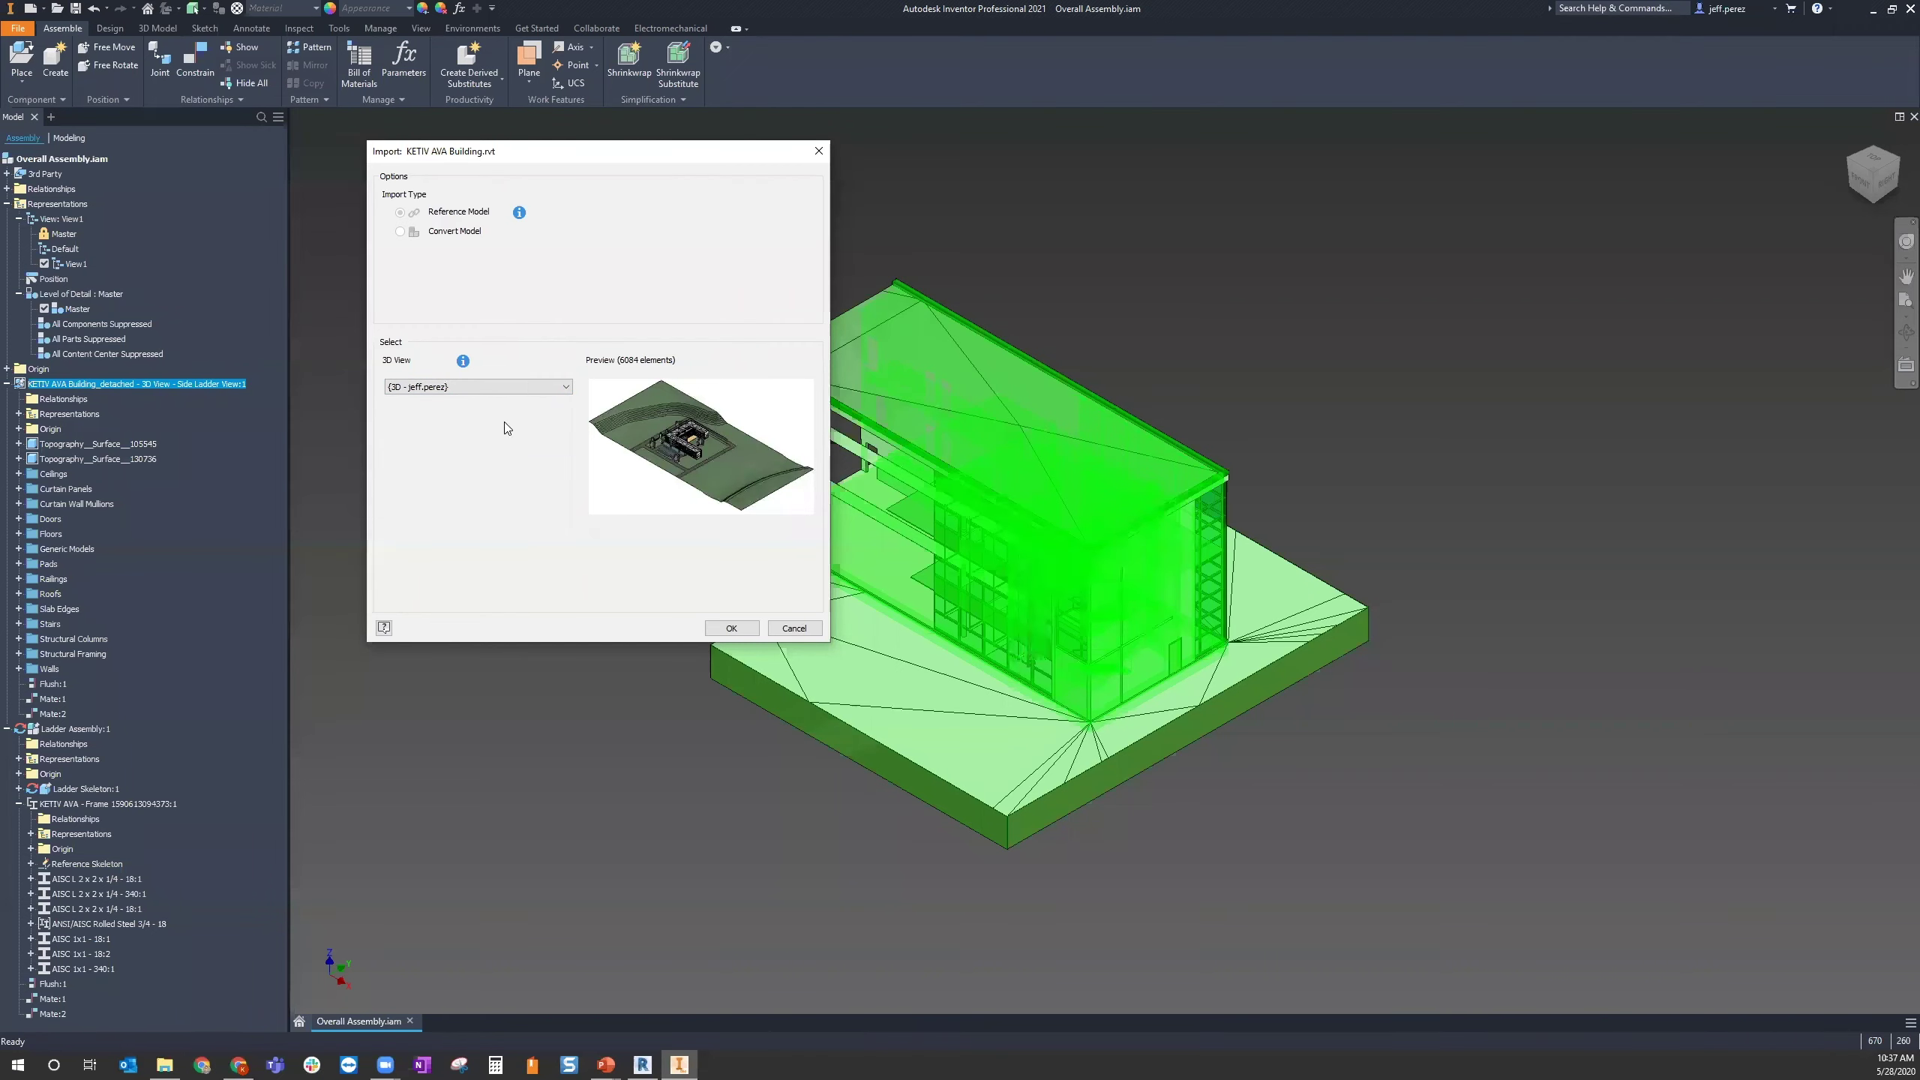
{"action": "left_click", "coordinate": [522, 385]}
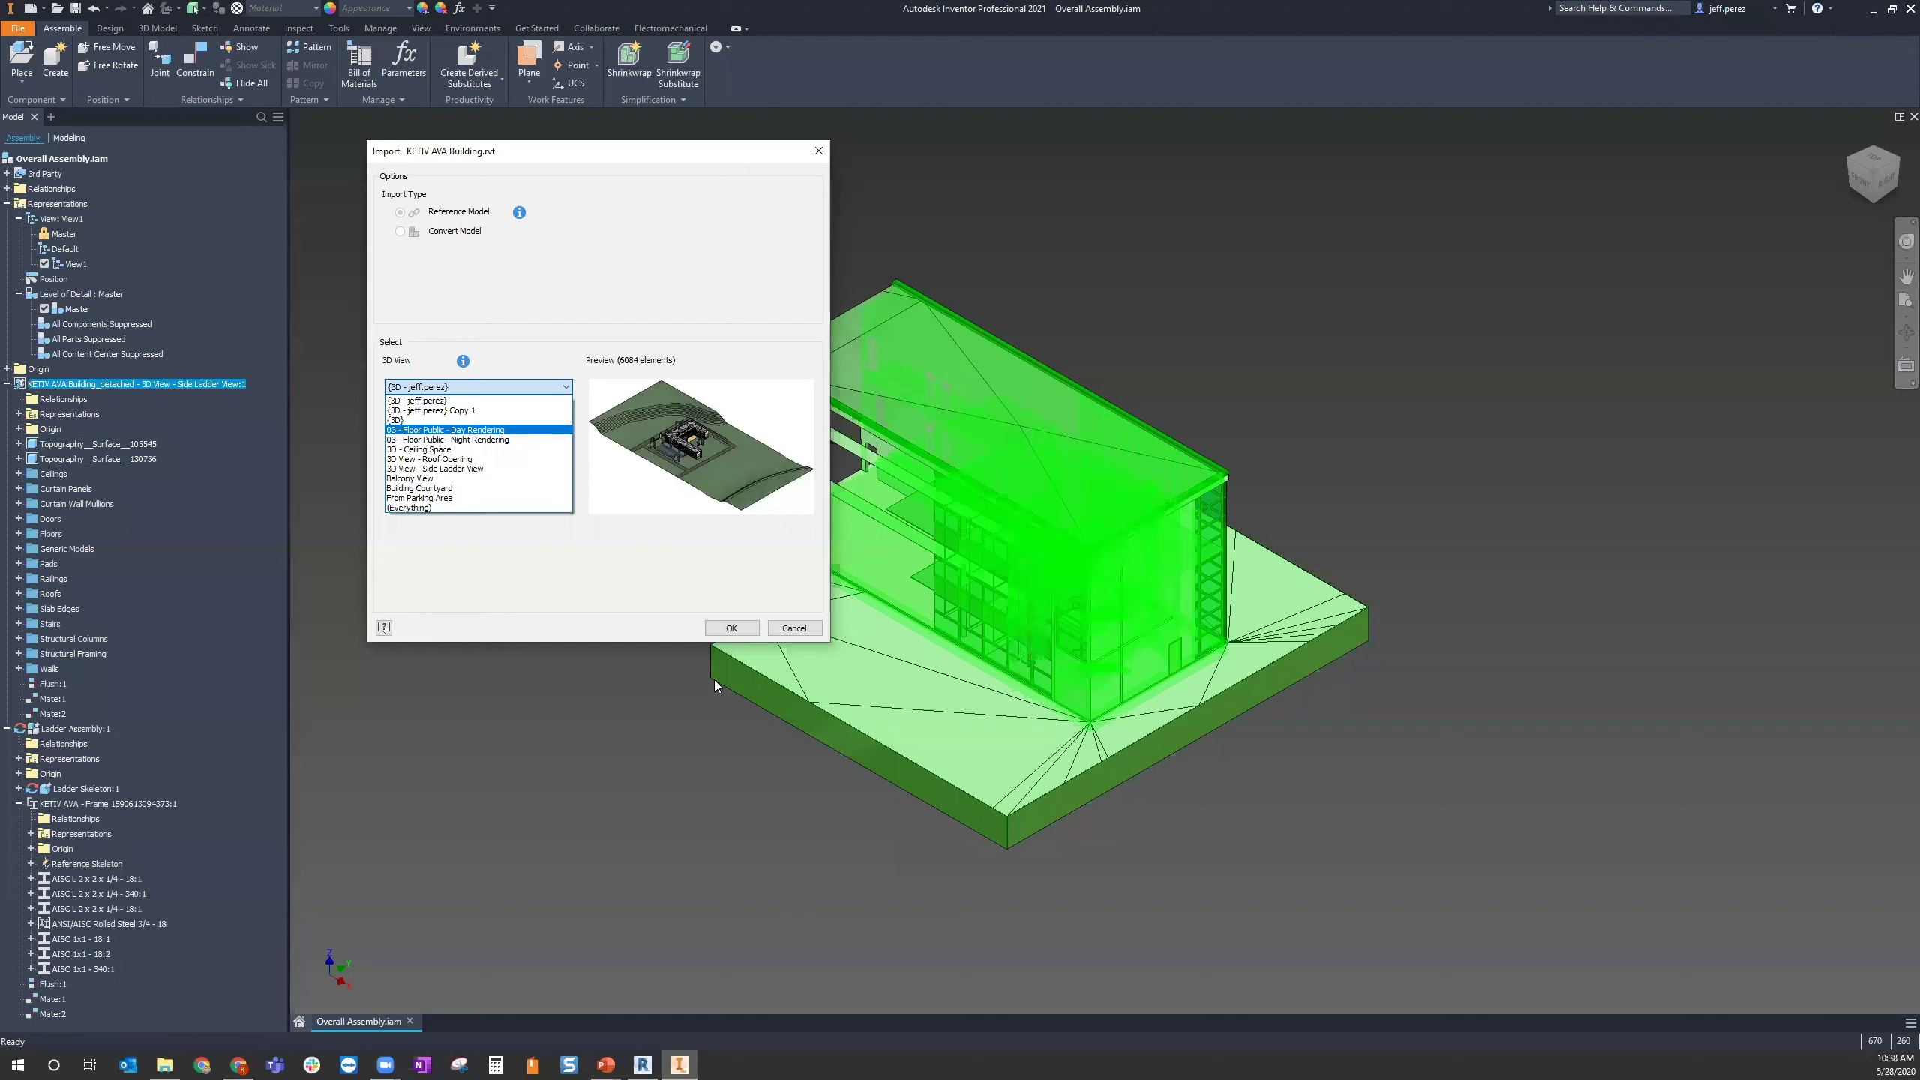
Switch to Chrome and view the Install Desktop Connector page on the Autodesk Knowledge Network
{"action": "left_click", "coordinate": [246, 1064]}
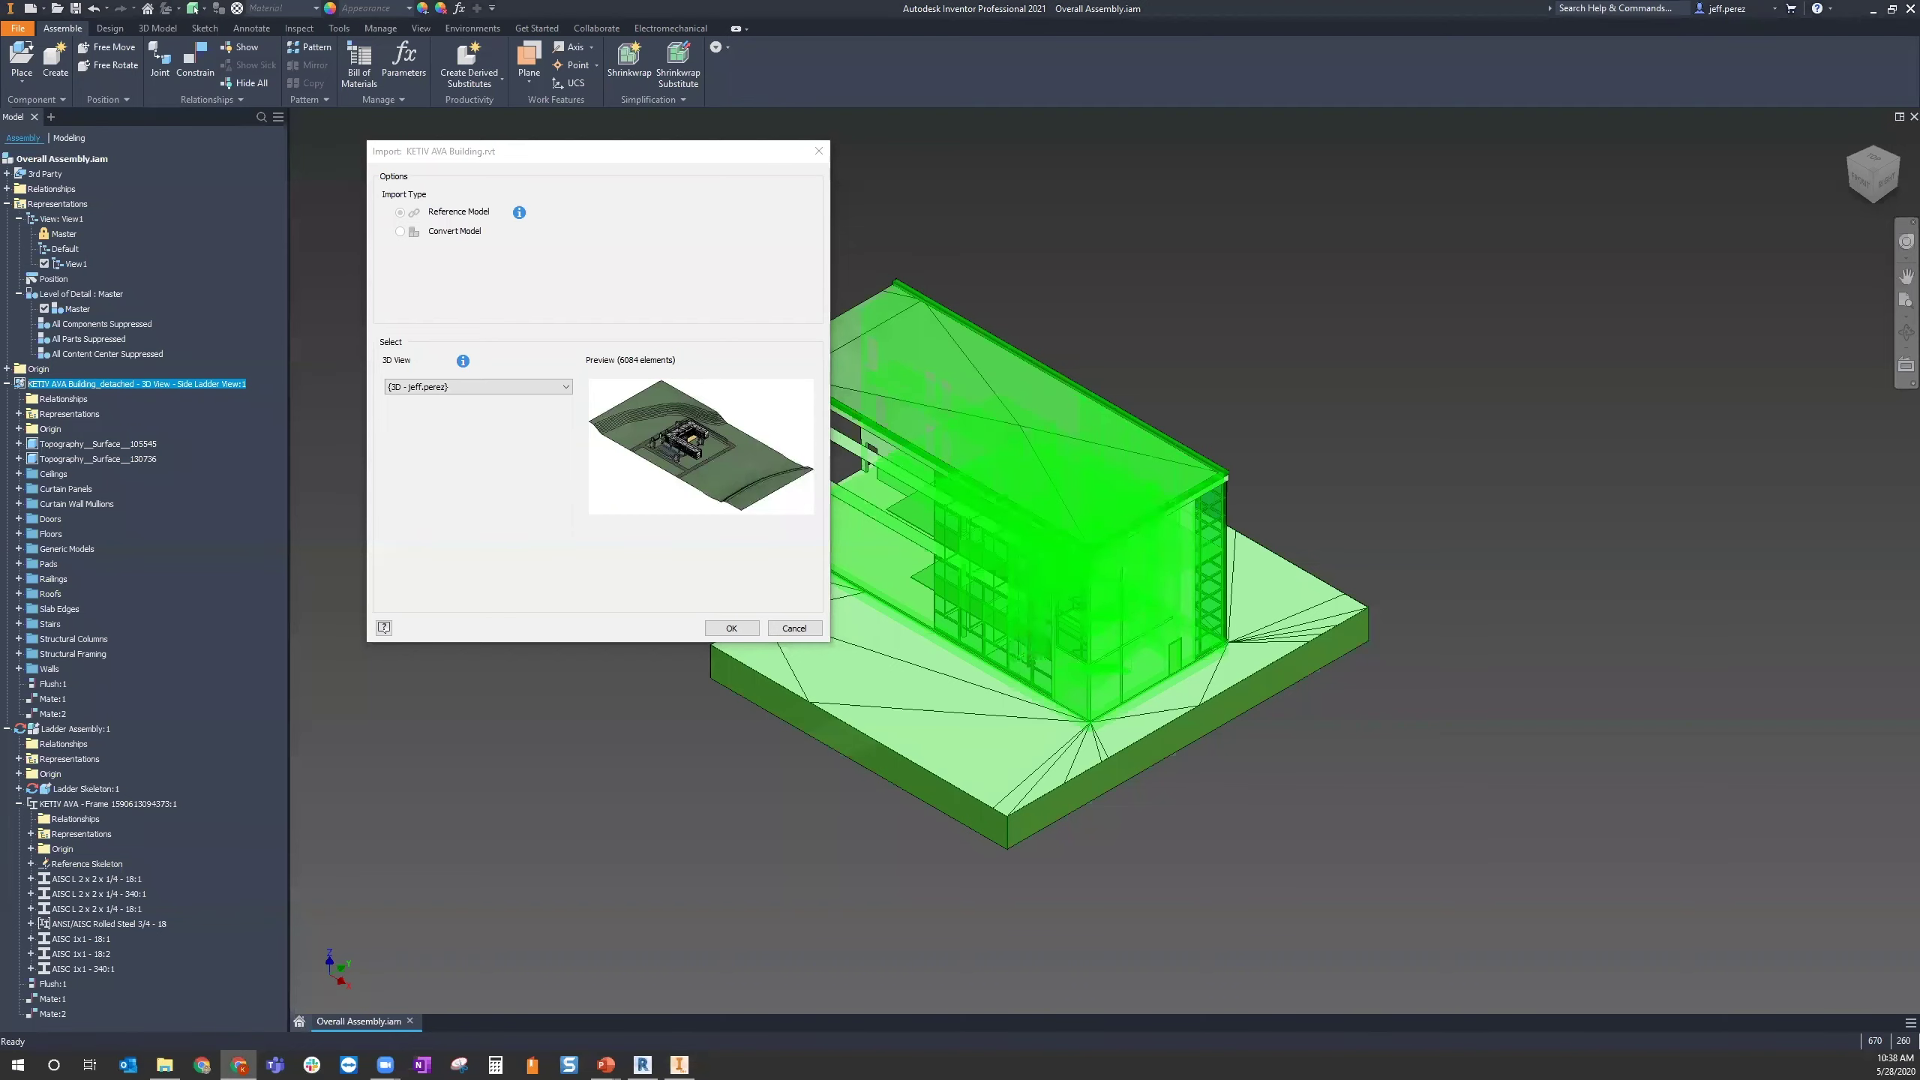
{"action": "left_click", "coordinate": [384, 627]}
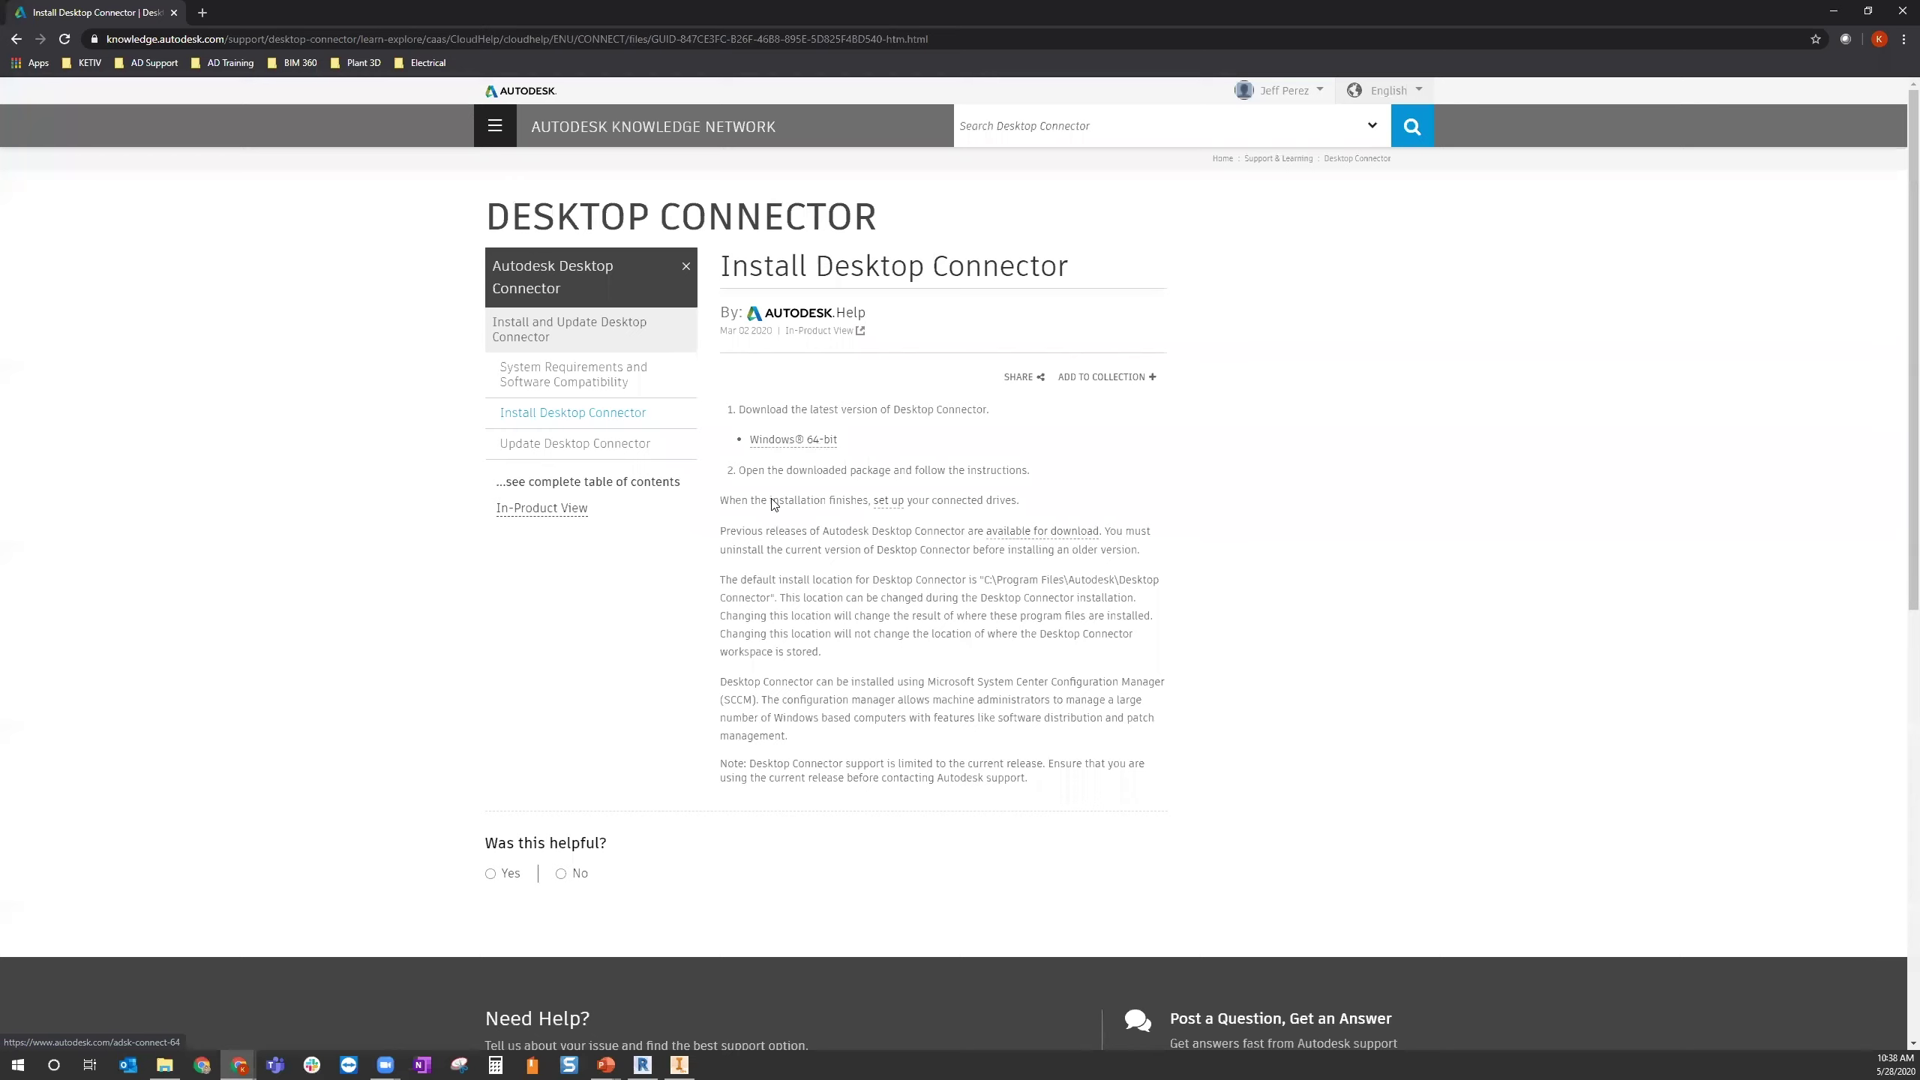
Switch to File Explorer and expand the BIM 360 drive under This PC to view its connected hubs
{"action": "left_click", "coordinate": [165, 1064]}
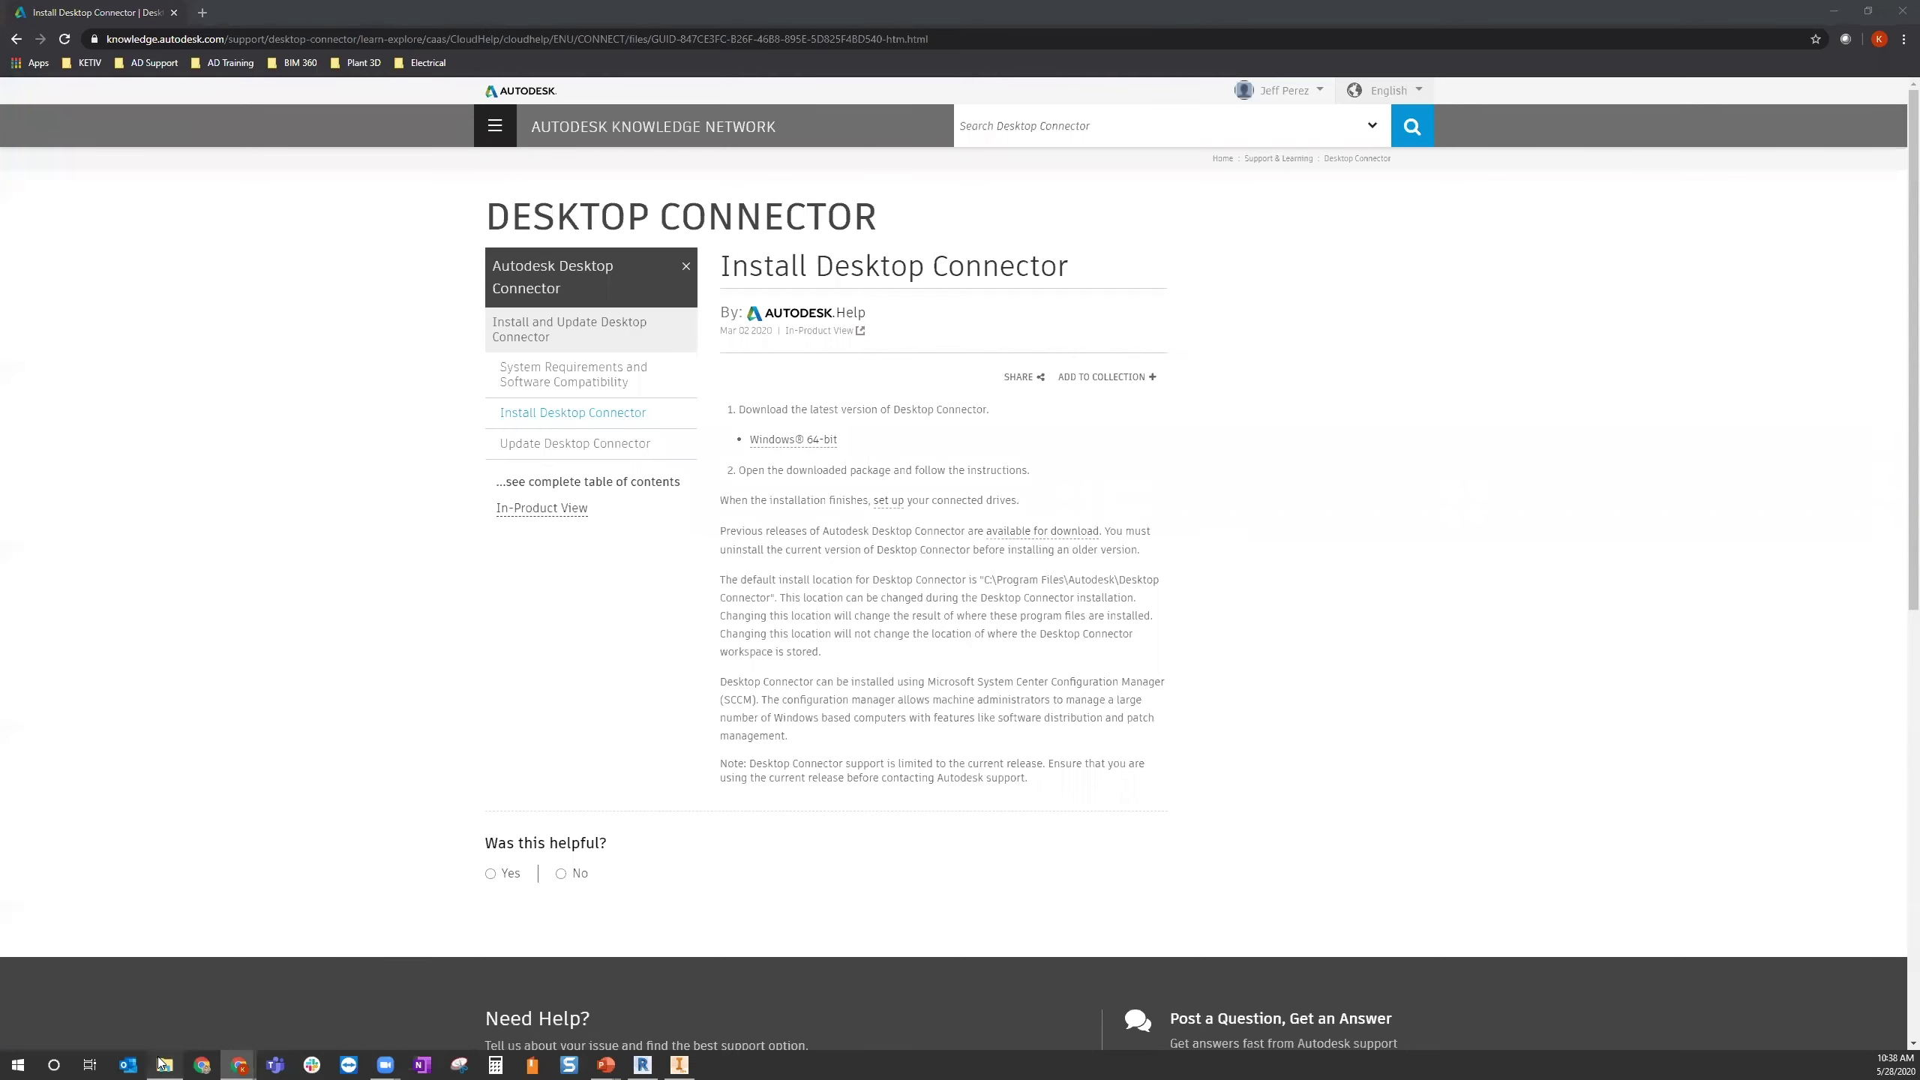
{"action": "scroll", "coordinate": [446, 708], "scroll_direction": "down", "scroll_amount": 1}
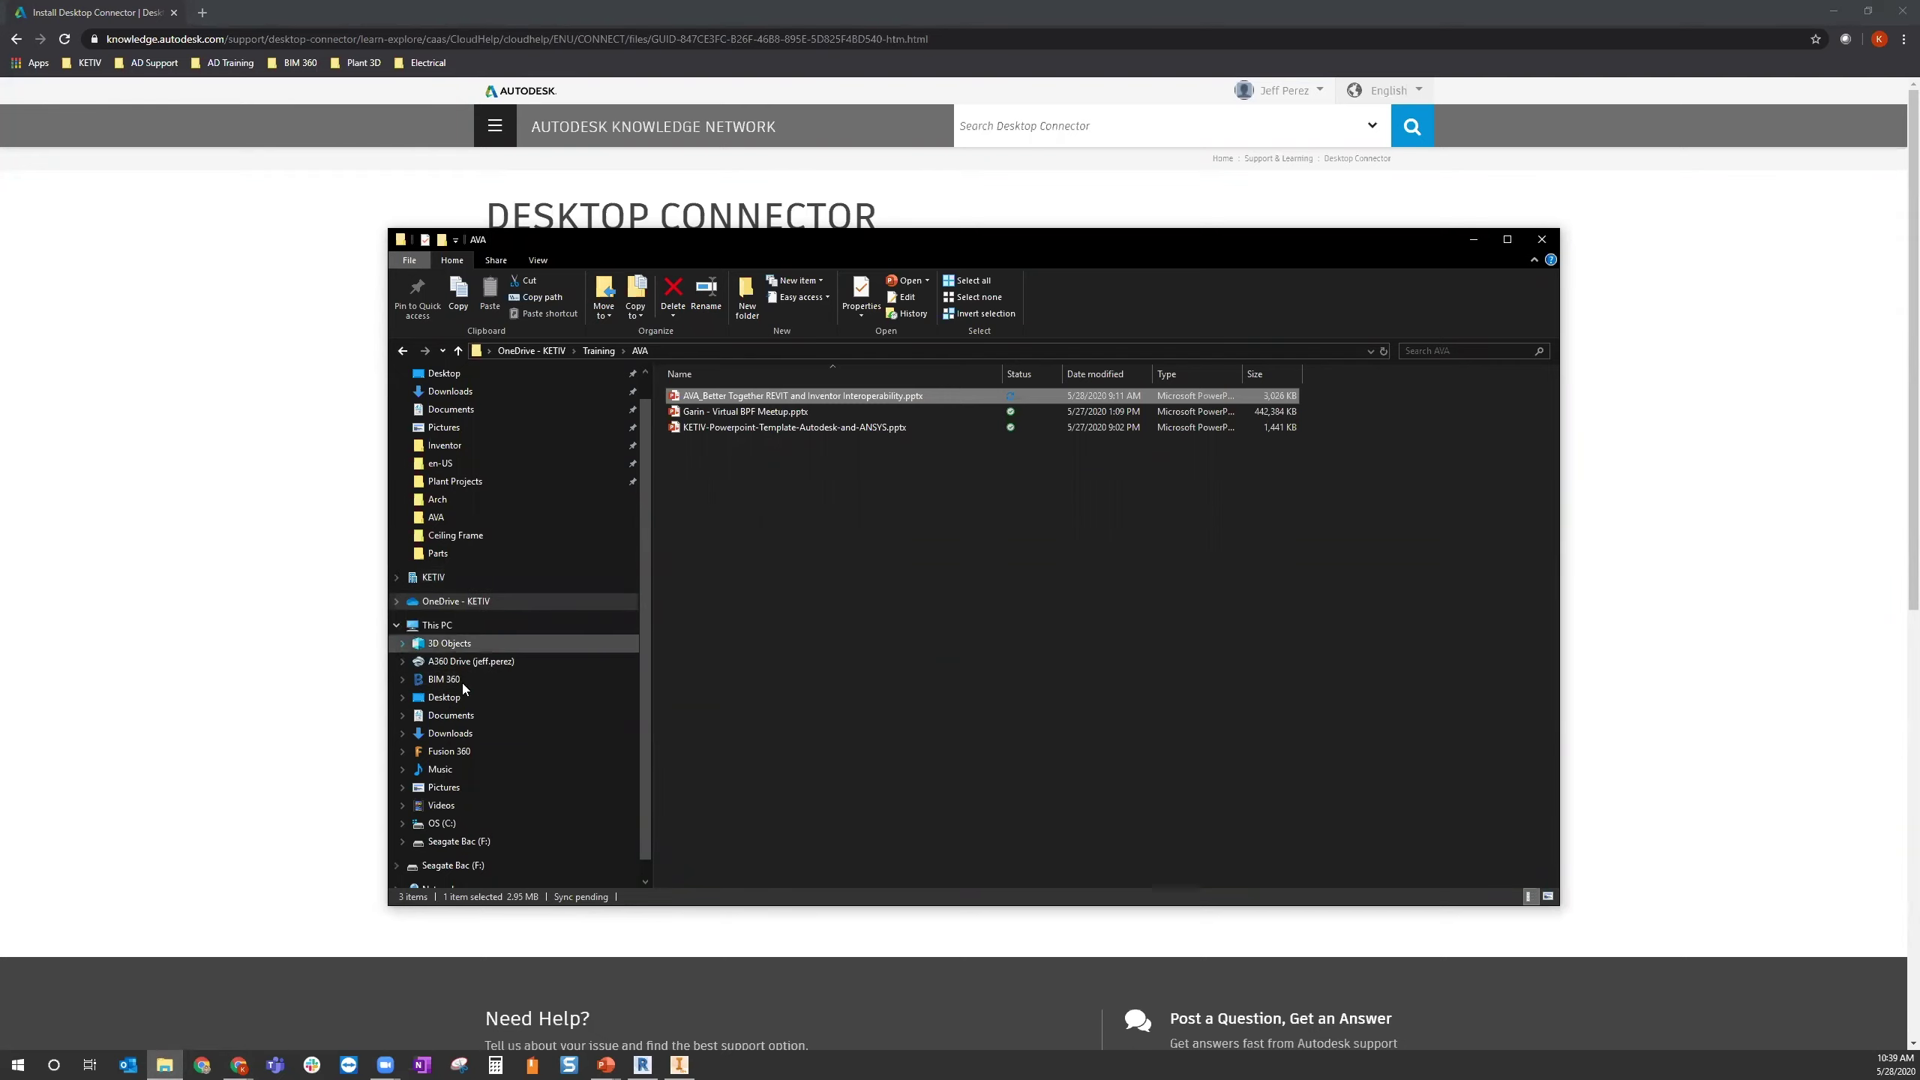
{"action": "scroll", "coordinate": [645, 574], "scroll_direction": "down", "scroll_amount": 1}
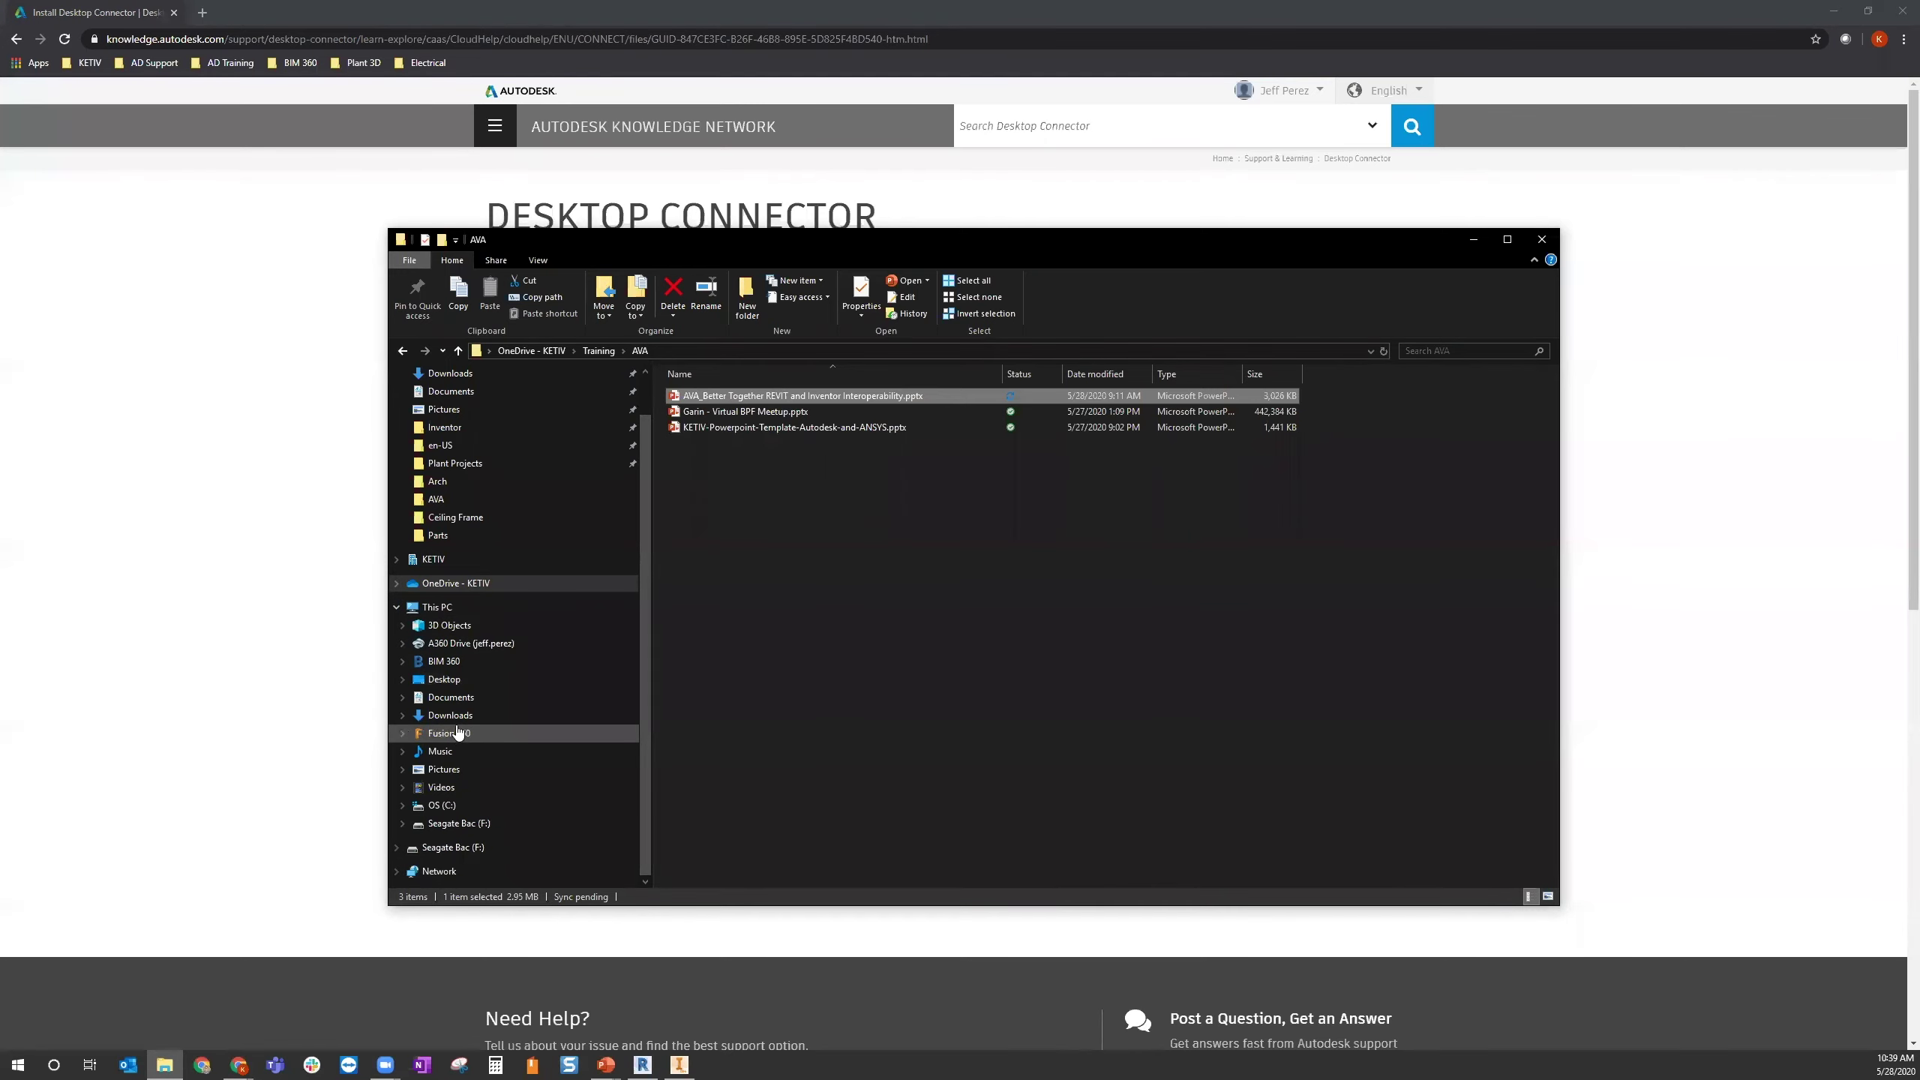
{"action": "left_click", "coordinate": [403, 662]}
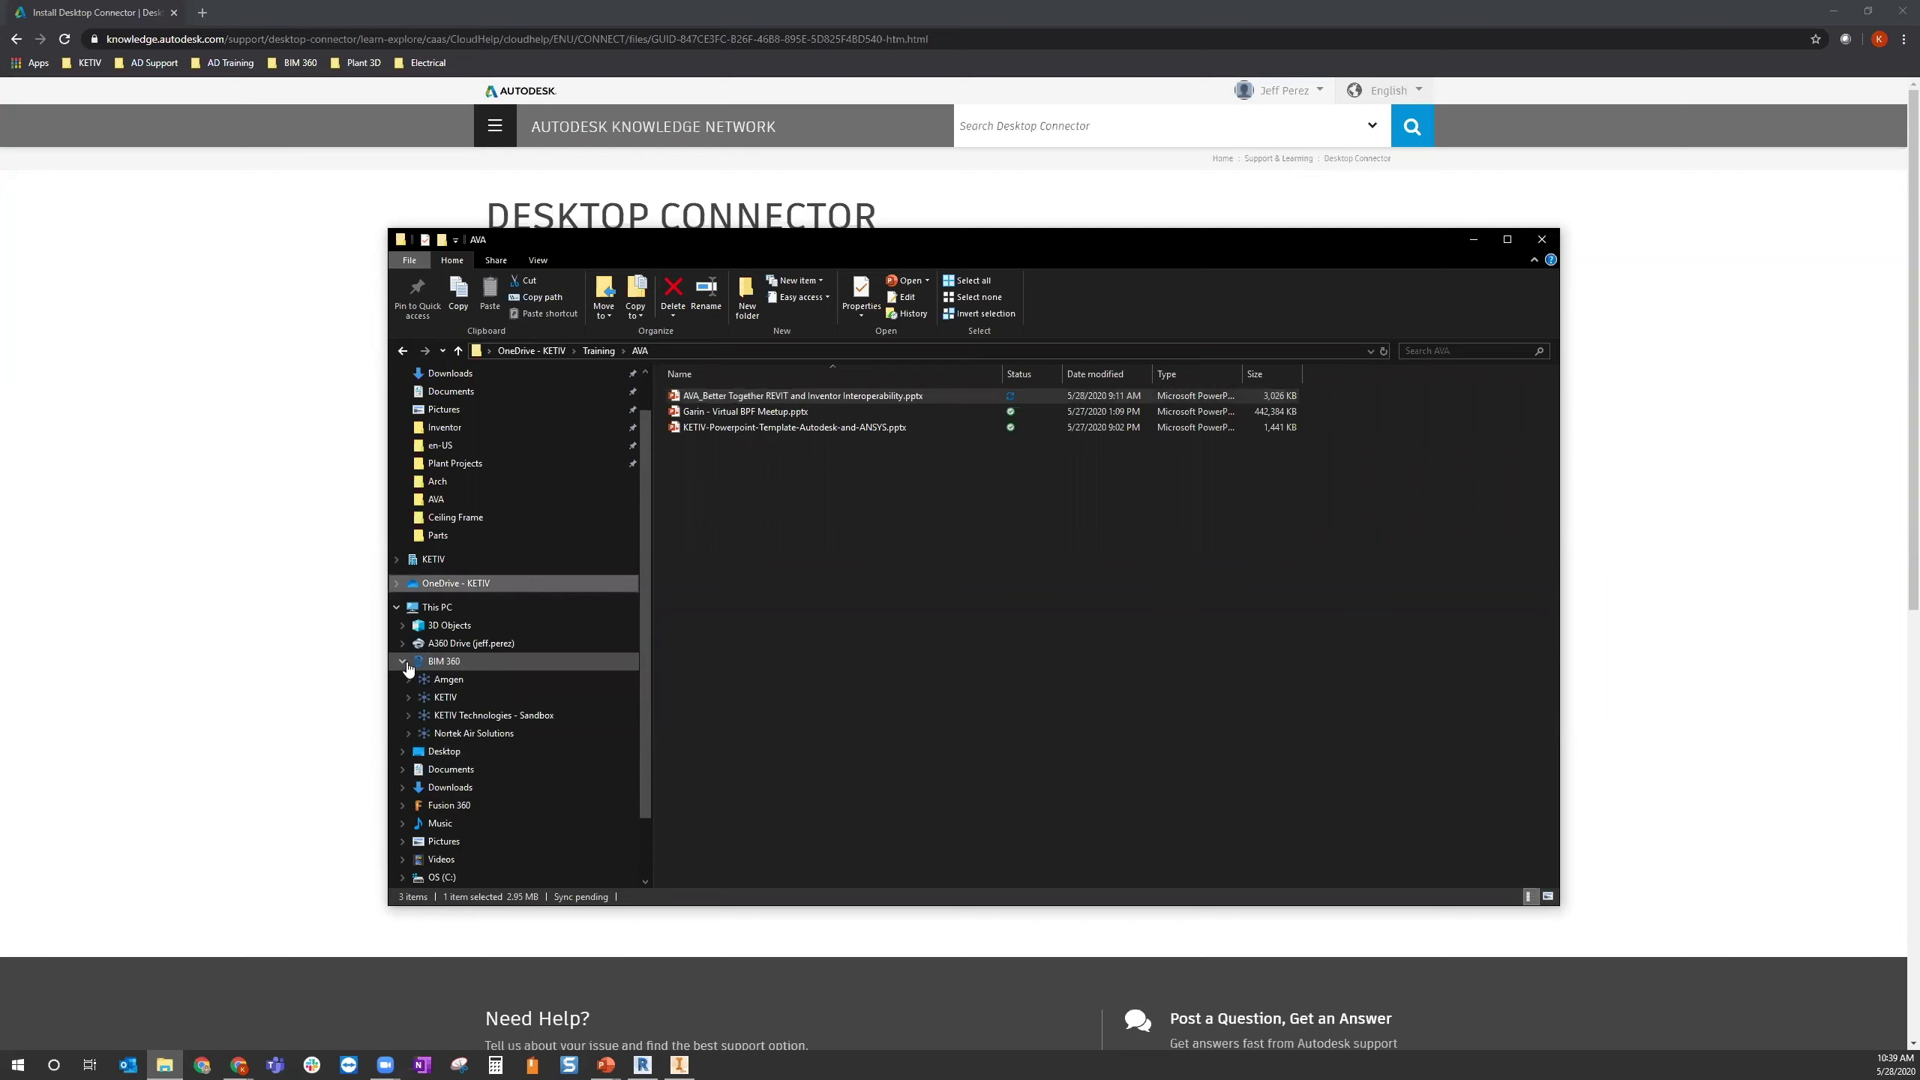